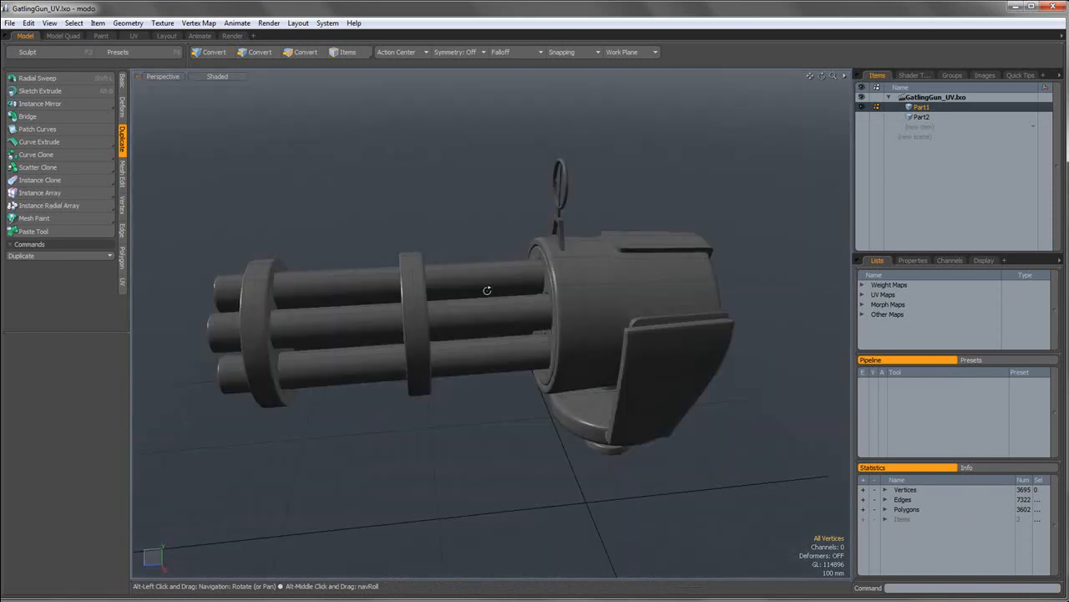
# Switch to the UV editing layout and display the Part1 UV map.
pyautogui.press('1')
pyautogui.click(133, 37)
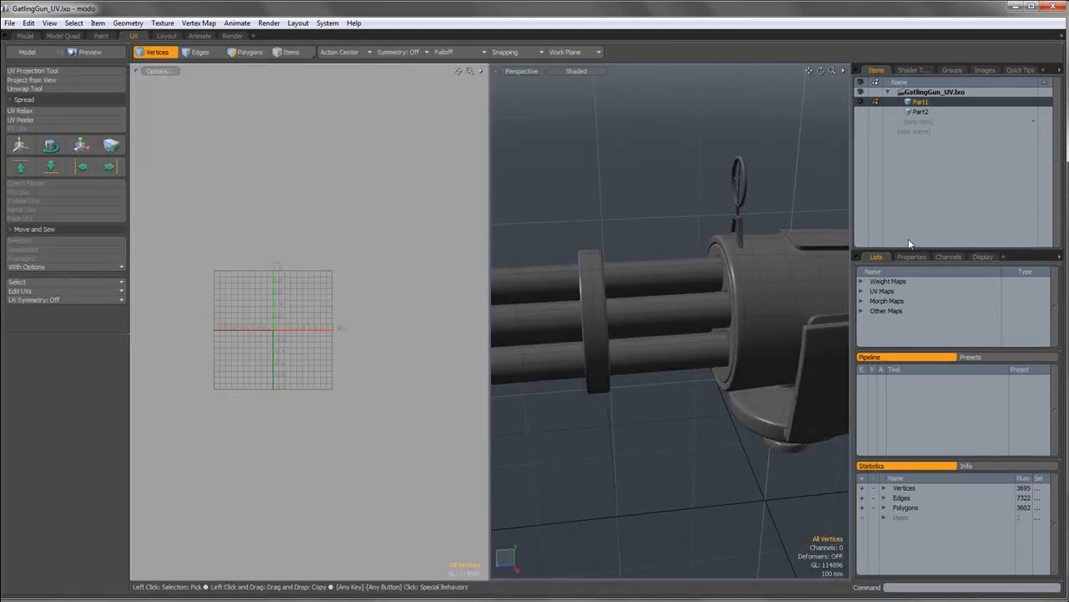
pyautogui.click(862, 291)
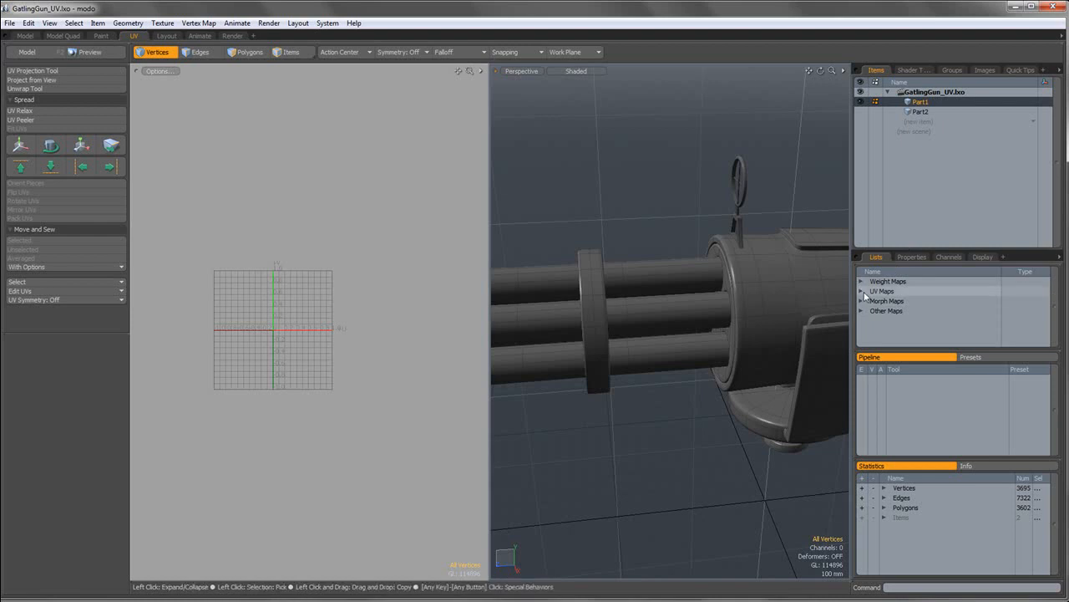
pyautogui.click(894, 299)
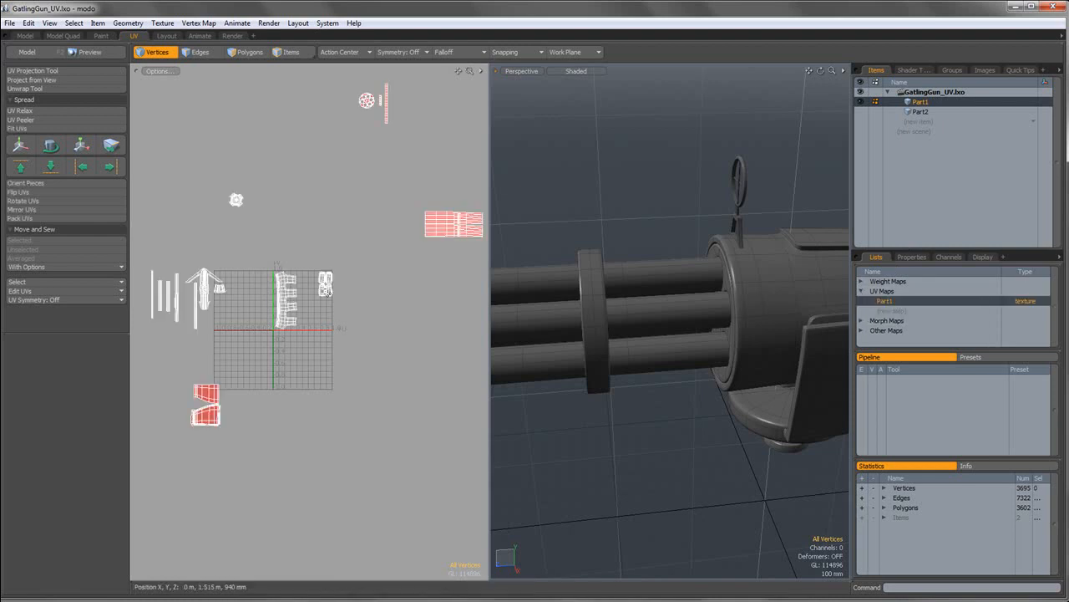
# Switch to polygon selection and survey the Part1 UV islands scattered around the grid.
pyautogui.scroll(-5, 339, 290)
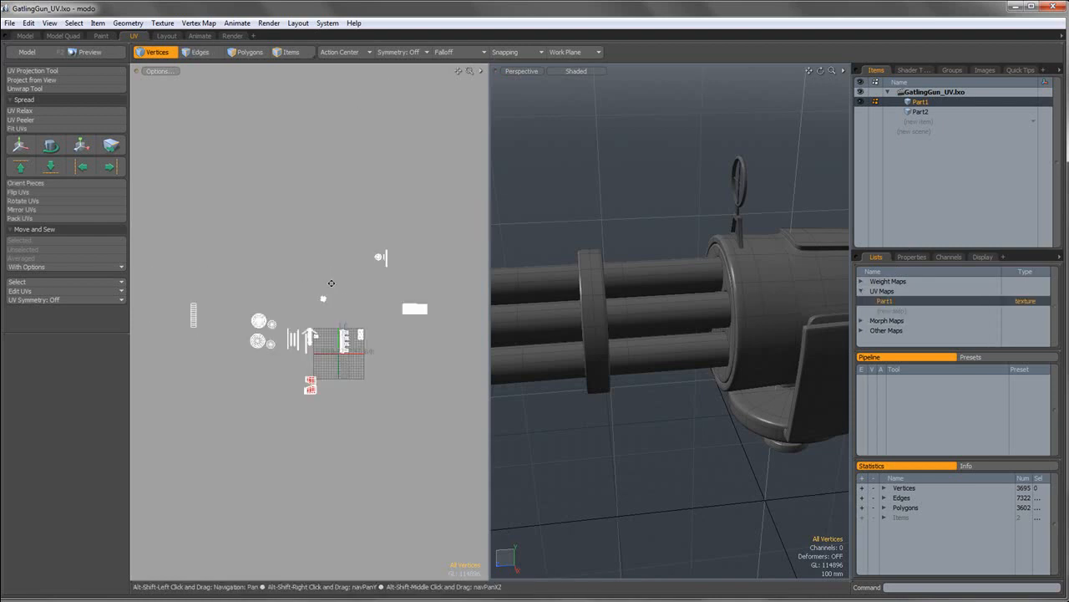
pyautogui.click(249, 52)
pyautogui.scroll(8, 386, 273)
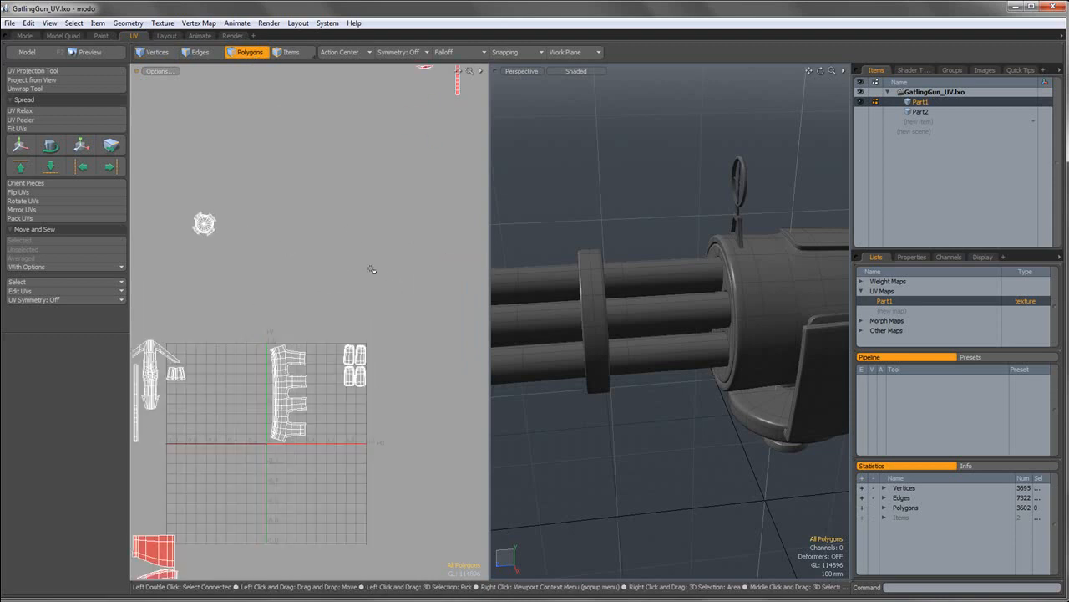
pyautogui.scroll(-8, 372, 272)
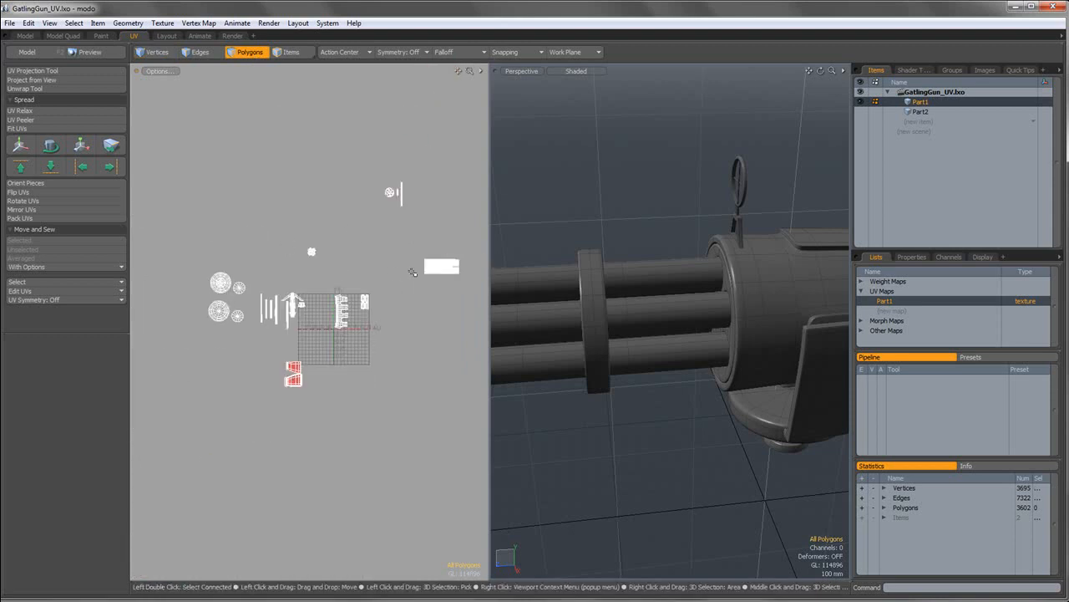
pyautogui.scroll(5, 372, 283)
pyautogui.scroll(-3, 373, 282)
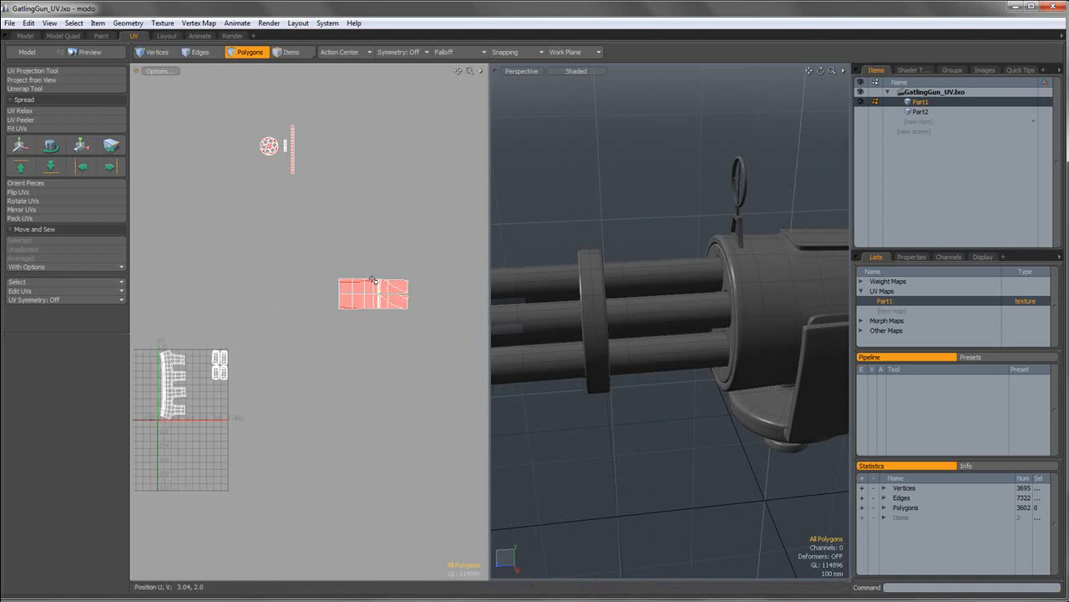
pyautogui.scroll(-5, 378, 277)
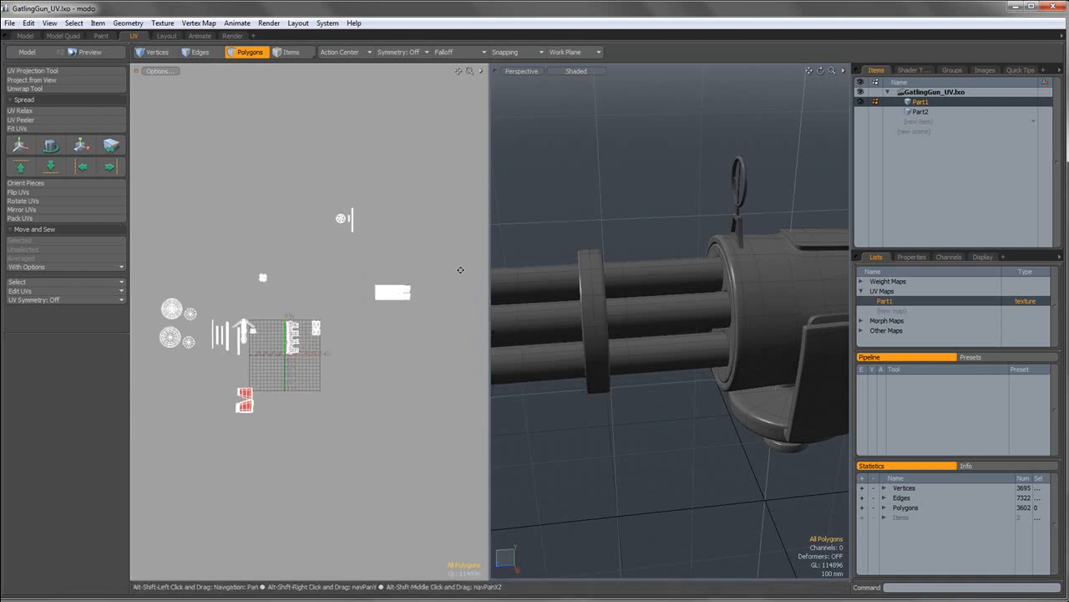
# Show the Part2 mesh and inspect its legs, feet and ribbed body in the 3D view.
pyautogui.click(861, 111)
pyautogui.click(922, 112)
pyautogui.keyDown('alt'); pyautogui.keyDown('shift'); pyautogui.moveTo(724, 358); pyautogui.dragTo(691, 345); pyautogui.keyUp('shift'); pyautogui.keyUp('alt')
pyautogui.scroll(-2, 640, 295)
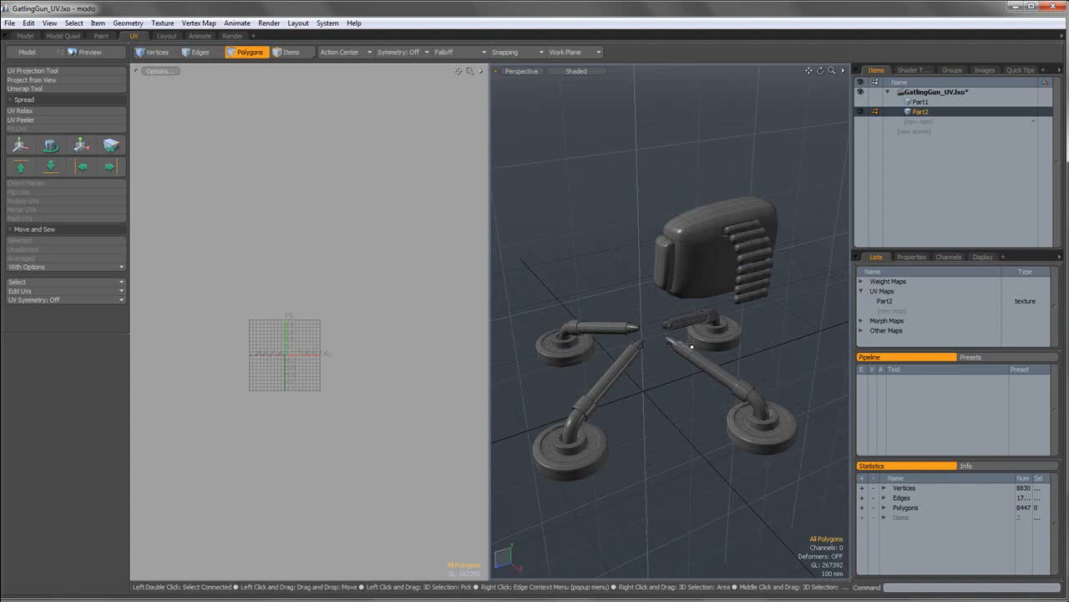
pyautogui.scroll(2, 664, 375)
pyautogui.scroll(-2, 664, 378)
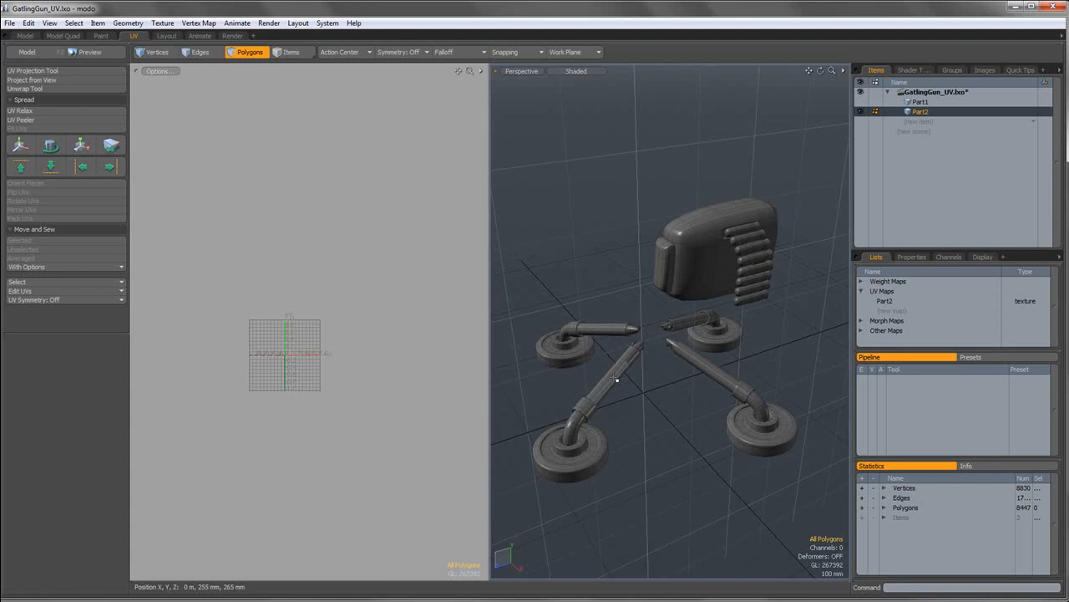
pyautogui.scroll(2, 644, 394)
pyautogui.scroll(-2, 606, 387)
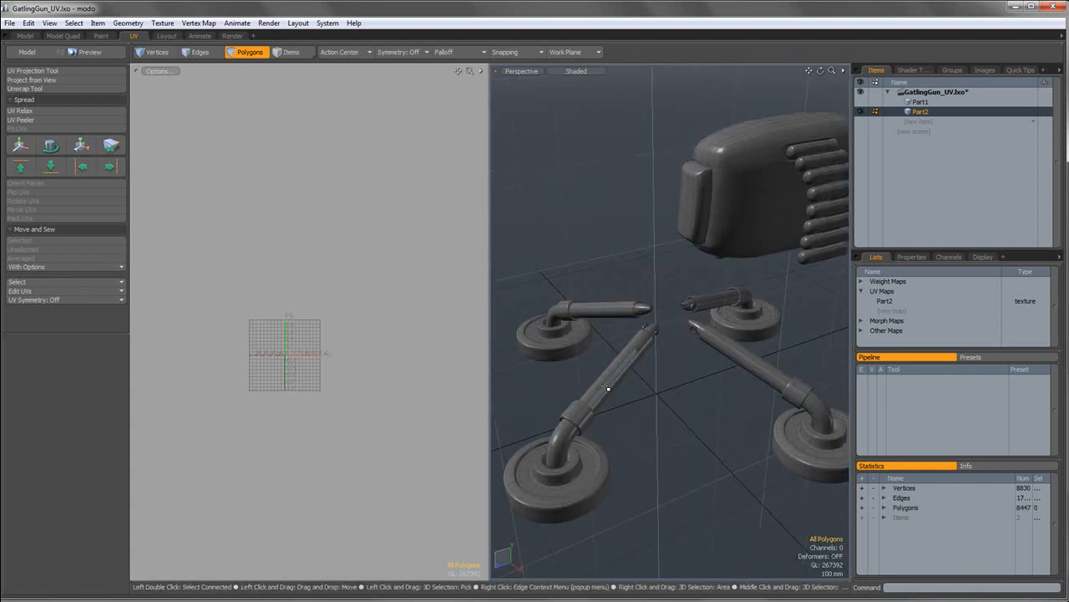
pyautogui.scroll(-2, 613, 385)
pyautogui.scroll(3, 614, 386)
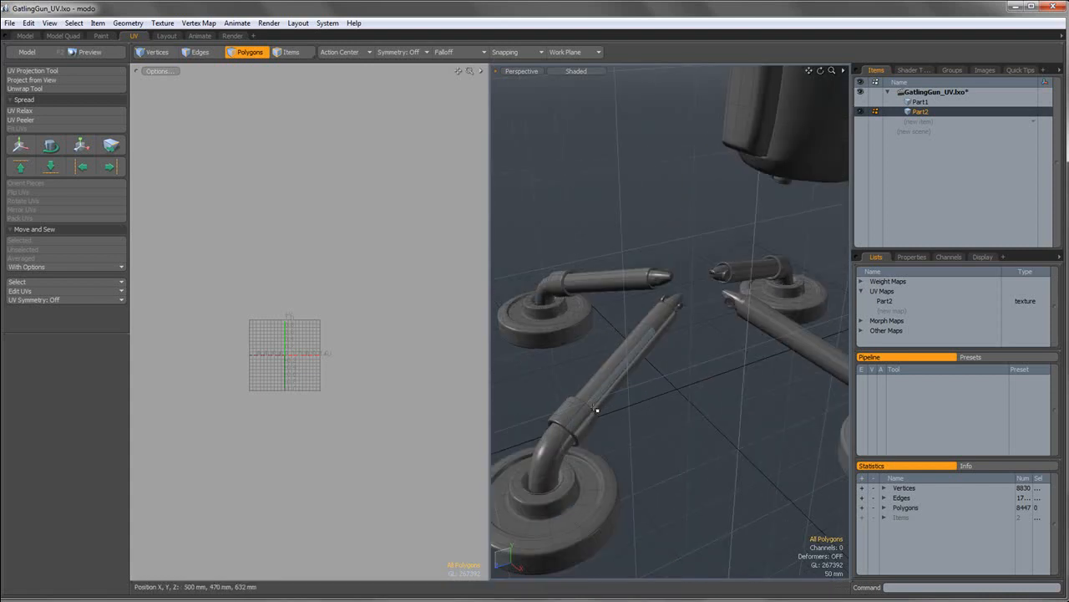
pyautogui.scroll(-1, 610, 402)
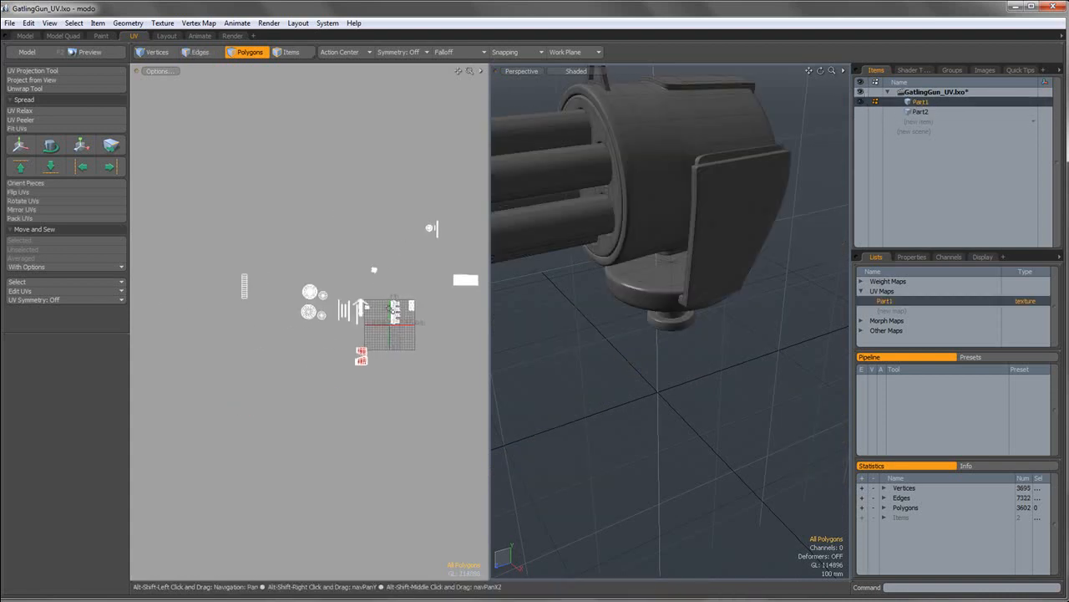
# Widen the UV view at the expense of the 3D view and frame the Part1 islands around the grid.
pyautogui.scroll(3, 401, 309)
pyautogui.scroll(3, 403, 308)
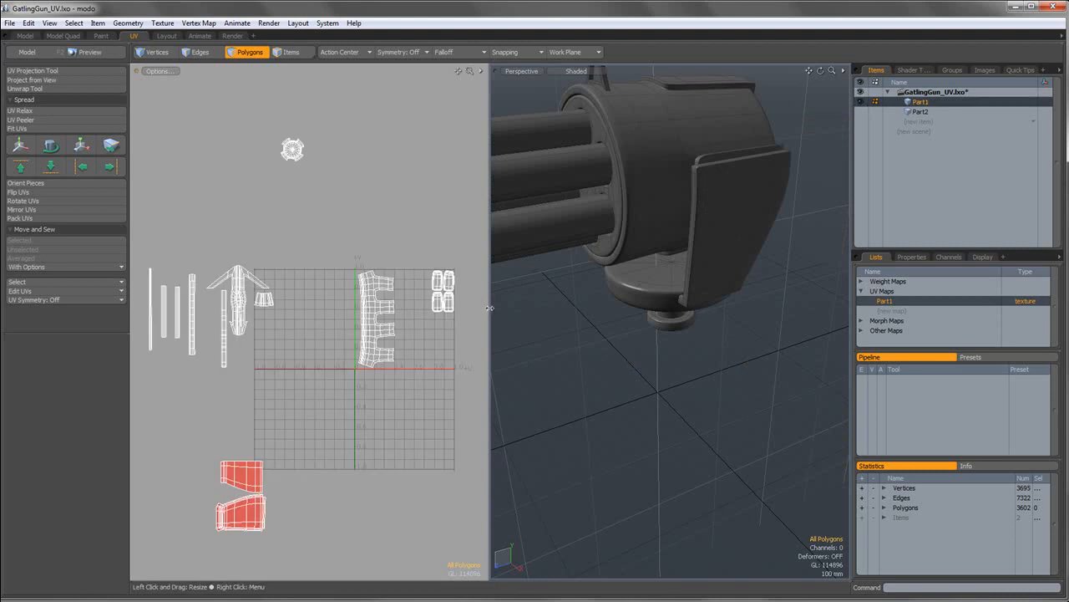
pyautogui.moveTo(491, 311); pyautogui.dragTo(568, 308)
pyautogui.keyDown('alt'); pyautogui.keyDown('shift'); pyautogui.moveTo(449, 302); pyautogui.dragTo(379, 344); pyautogui.keyUp('shift'); pyautogui.keyUp('alt')
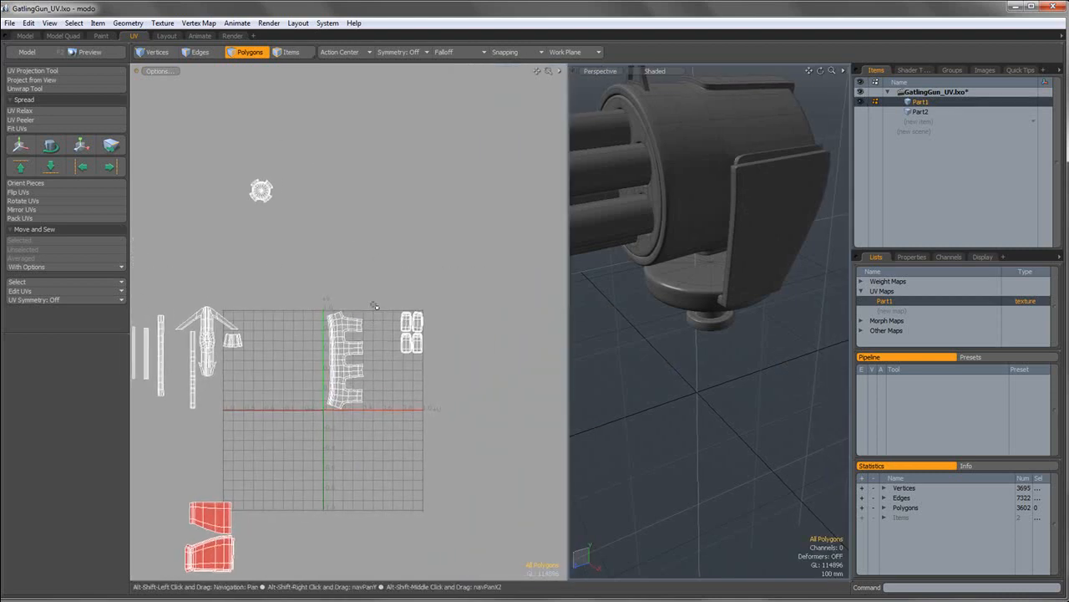
pyautogui.scroll(1, 365, 309)
pyautogui.scroll(-1, 364, 308)
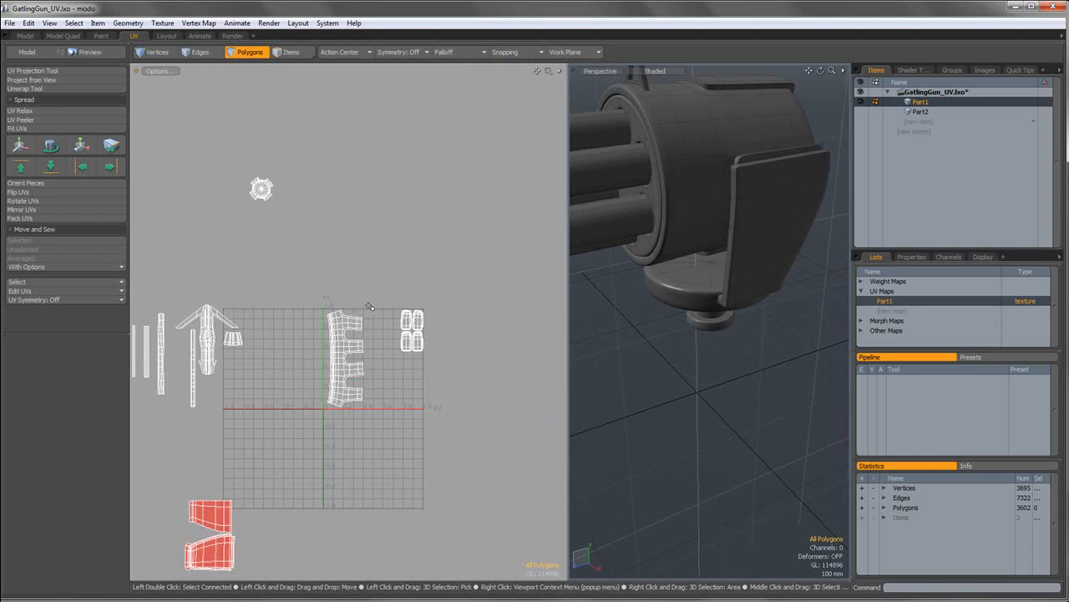
pyautogui.scroll(2, 399, 313)
pyautogui.scroll(-3, 398, 312)
# Select the four circular islands of the turret base and move them by U 3.33, V -1.66 beneath the comb-shaped island.
pyautogui.keyDown('alt'); pyautogui.keyDown('shift'); pyautogui.moveTo(337, 309); pyautogui.dragTo(472, 328); pyautogui.keyUp('shift'); pyautogui.keyUp('alt')
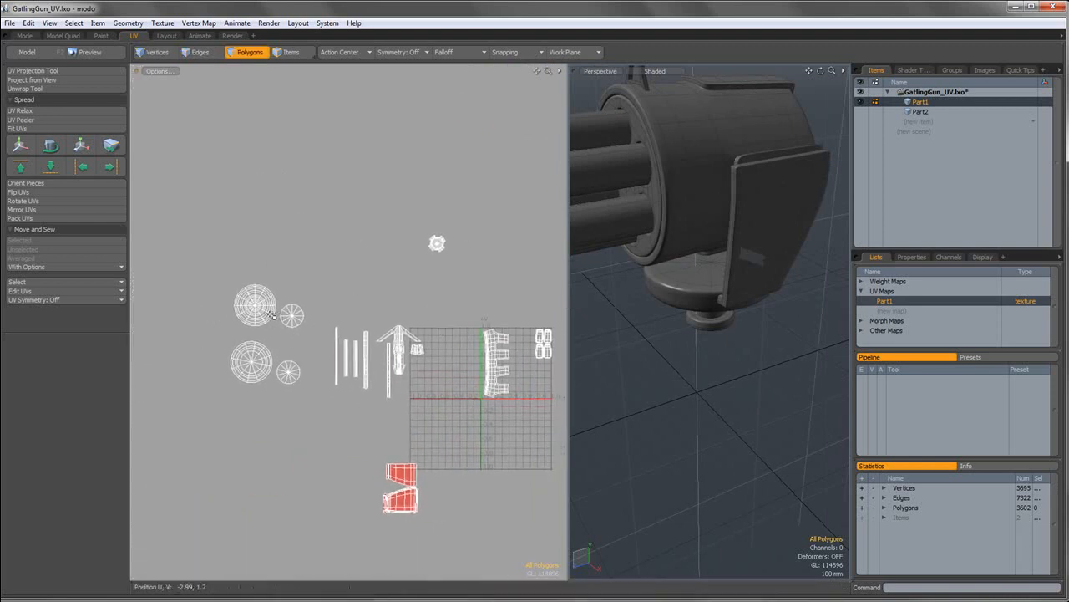
pyautogui.doubleClick(269, 312)
pyautogui.keyDown('shift'); pyautogui.doubleClick(250, 362); pyautogui.keyUp('shift')
pyautogui.keyDown('shift'); pyautogui.doubleClick(288, 372); pyautogui.keyUp('shift')
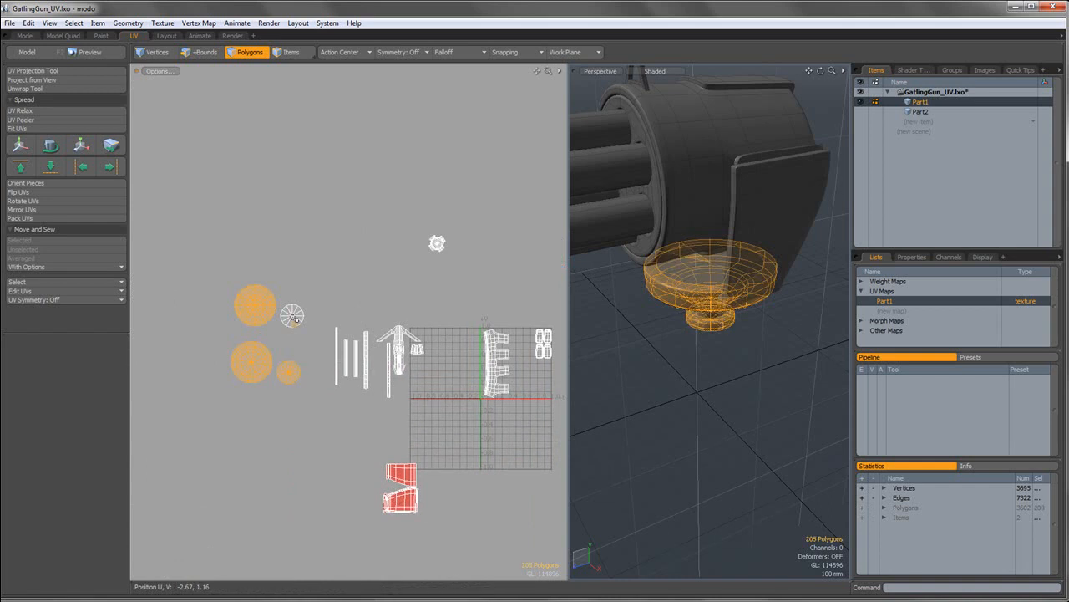
pyautogui.keyDown('shift'); pyautogui.doubleClick(291, 315); pyautogui.keyUp('shift')
pyautogui.keyDown('alt'); pyautogui.keyDown('shift'); pyautogui.moveTo(340, 344); pyautogui.dragTo(306, 318); pyautogui.keyUp('shift'); pyautogui.keyUp('alt')
pyautogui.press('w')
pyautogui.moveTo(269, 274); pyautogui.dragTo(506, 388)
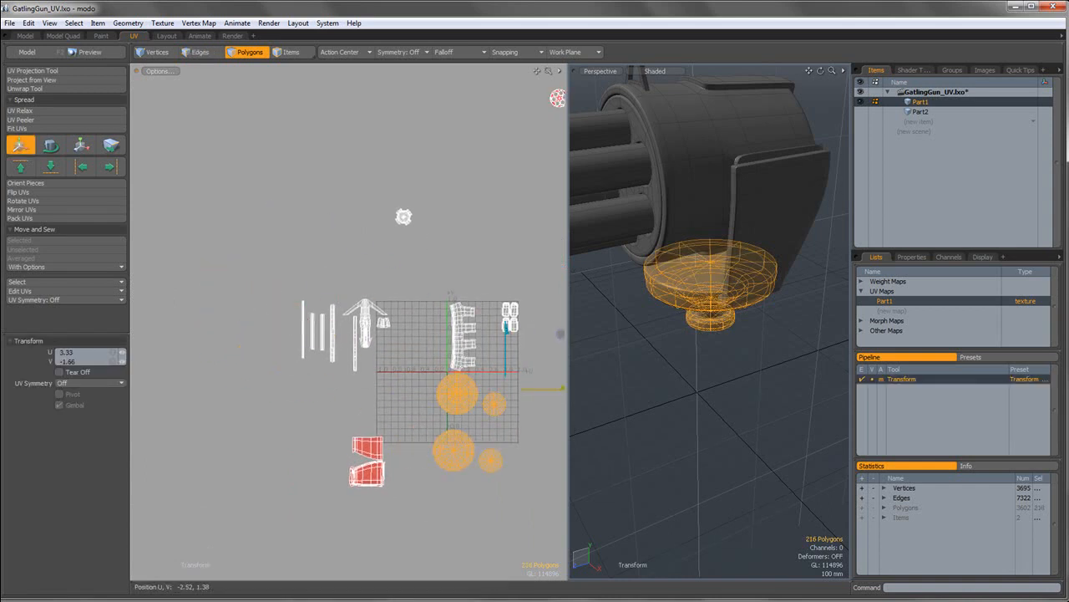
pyautogui.press('space')
# Move the large upper disc island slightly down, away from the comb-shaped island.
pyautogui.scroll(6, 499, 391)
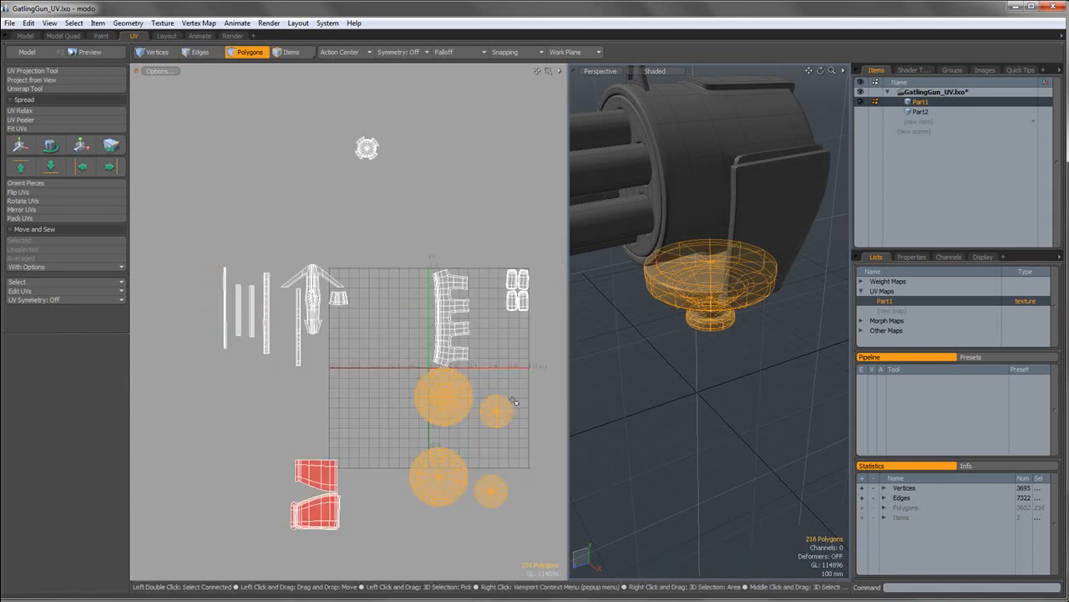
pyautogui.doubleClick(410, 321)
pyautogui.press('w')
pyautogui.moveTo(413, 290); pyautogui.dragTo(421, 319)
pyautogui.press('space')
# Select the large and small upper disc islands to check which parts of the turret base they cover.
pyautogui.keyDown('alt'); pyautogui.moveTo(701, 313); pyautogui.dragTo(704, 269); pyautogui.keyUp('alt')
pyautogui.scroll(4, 714, 302)
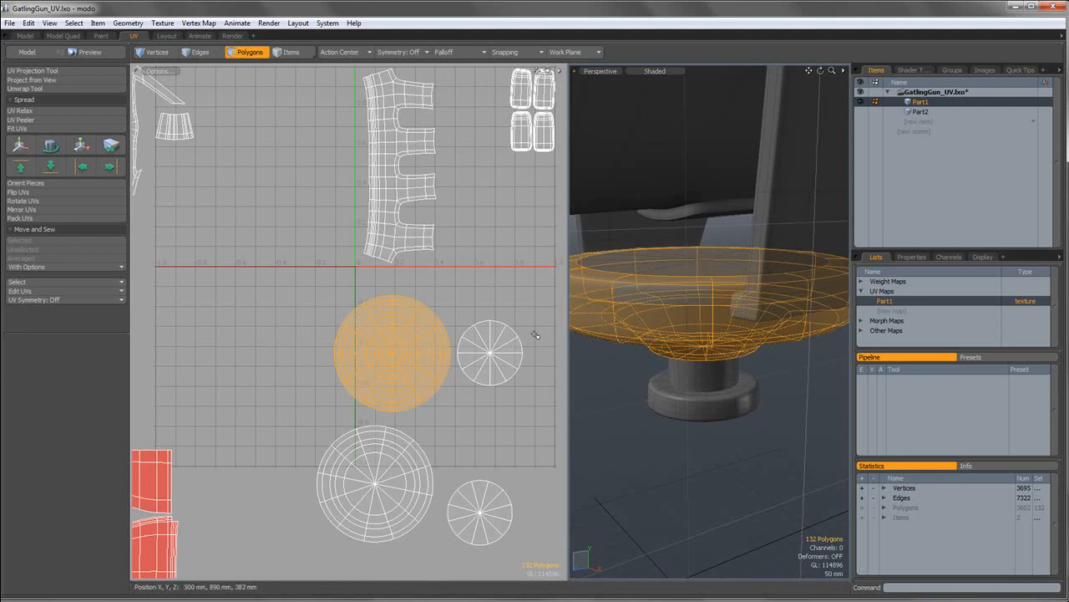
pyautogui.keyDown('shift'); pyautogui.doubleClick(504, 337); pyautogui.keyUp('shift')
pyautogui.keyDown('alt'); pyautogui.keyDown('shift'); pyautogui.moveTo(541, 306); pyautogui.dragTo(518, 307); pyautogui.keyUp('shift'); pyautogui.keyUp('alt')
pyautogui.doubleClick(467, 354)
pyautogui.doubleClick(394, 344)
pyautogui.keyDown('shift'); pyautogui.doubleClick(462, 346); pyautogui.keyUp('shift')
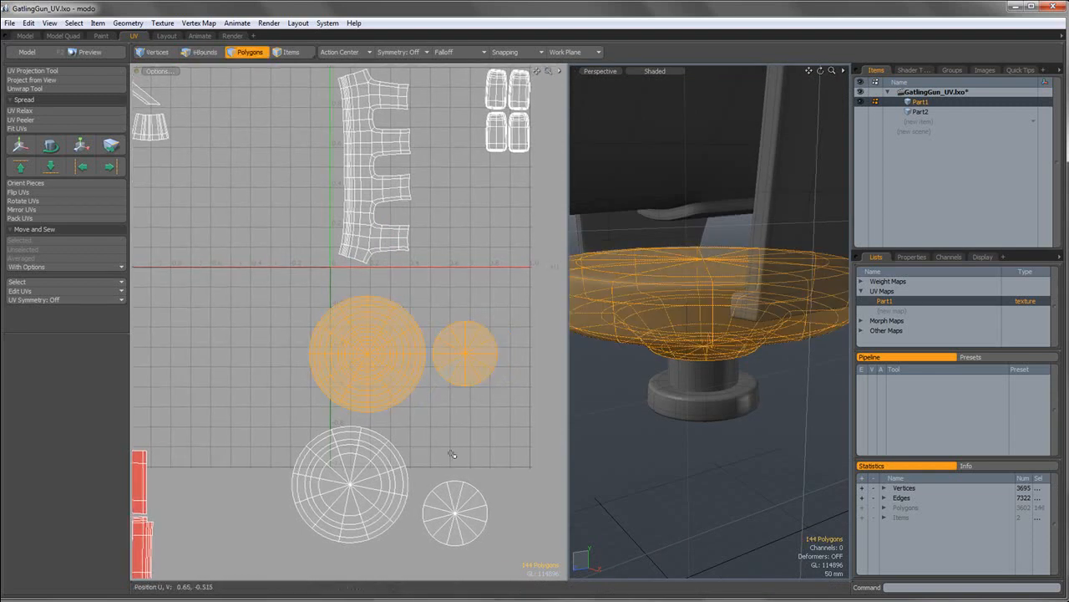
# Scale down the lower large disc island of the foot ring and place it directly beneath the upper disc.
pyautogui.doubleClick(383, 472)
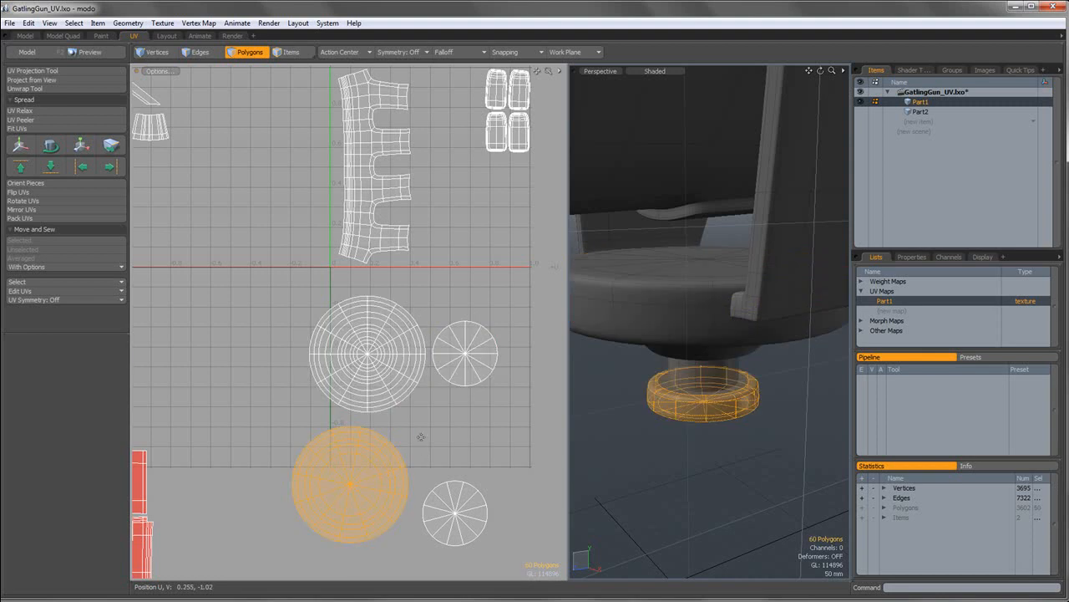
pyautogui.press('r')
pyautogui.moveTo(402, 429); pyautogui.dragTo(404, 397)
pyautogui.press('w')
pyautogui.press('q')
# Shrink the foot ring's small cap island and place it right beside the foot ring's disc island.
pyautogui.doubleClick(466, 503)
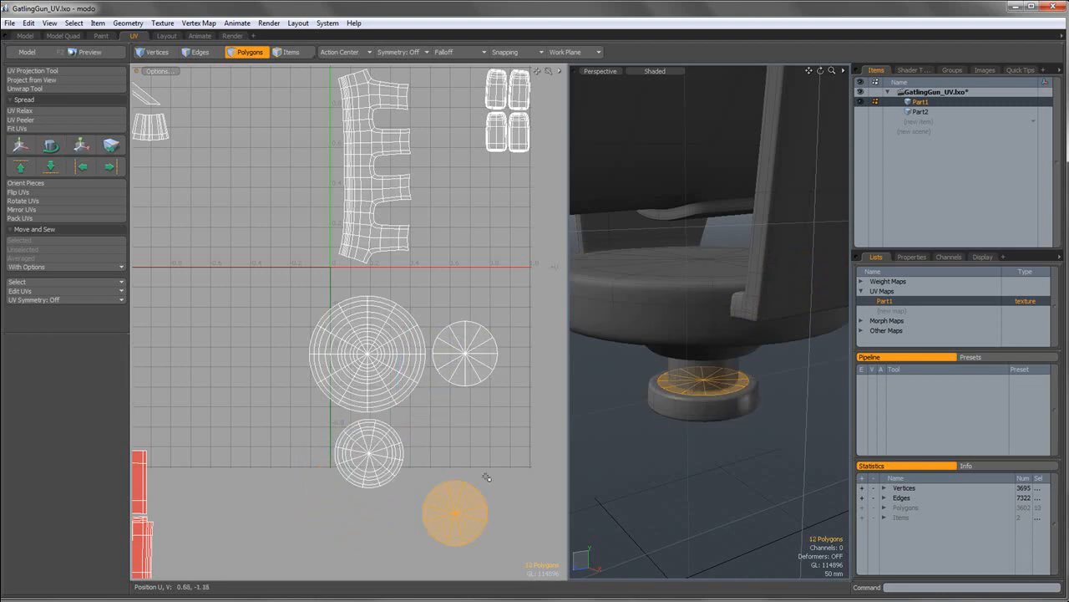
pyautogui.press('w')
pyautogui.moveTo(512, 457); pyautogui.dragTo(441, 434)
pyautogui.press('w')
pyautogui.press('q')
pyautogui.press('w')
pyautogui.press('q')
# Scale down the large turntable disc island and position it just above the foot ring's disc.
pyautogui.doubleClick(401, 397)
pyautogui.press('r')
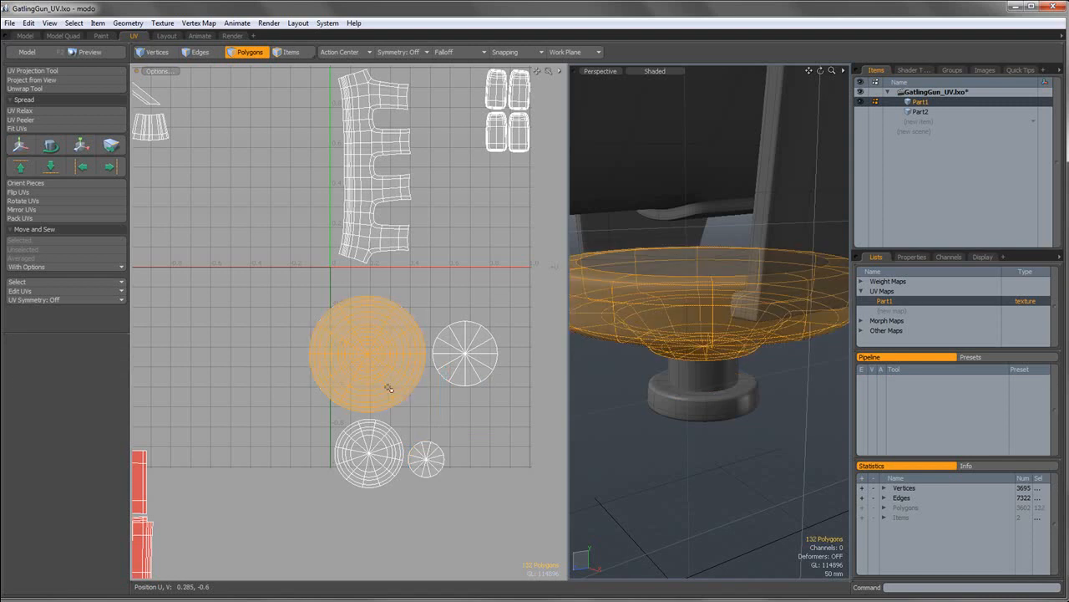
pyautogui.click(419, 308)
pyautogui.moveTo(424, 299); pyautogui.dragTo(396, 326)
pyautogui.press('w')
pyautogui.press('q')
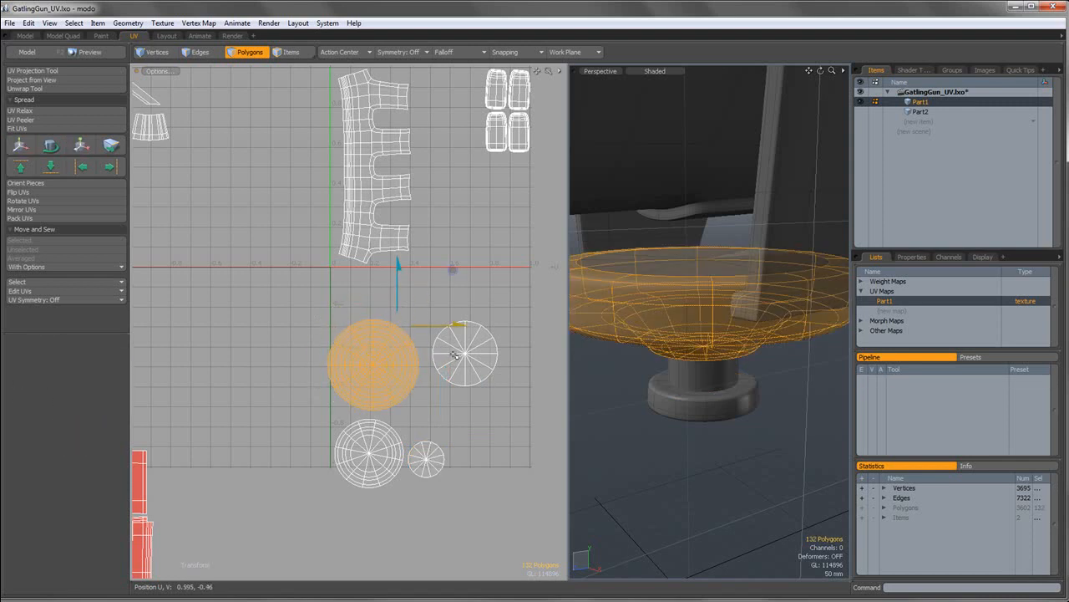
# Shrink the turntable's small cap island and place it close beside the large turntable disc.
pyautogui.doubleClick(480, 339)
pyautogui.press('r')
pyautogui.moveTo(519, 298); pyautogui.dragTo(372, 312)
pyautogui.press('w')
pyautogui.press('q')
# Select all four circular islands together and move them by U 0.593, V -0.7982 below the UV grid.
pyautogui.scroll(-3, 486, 327)
pyautogui.moveTo(527, 435); pyautogui.dragTo(528, 435, button='right')
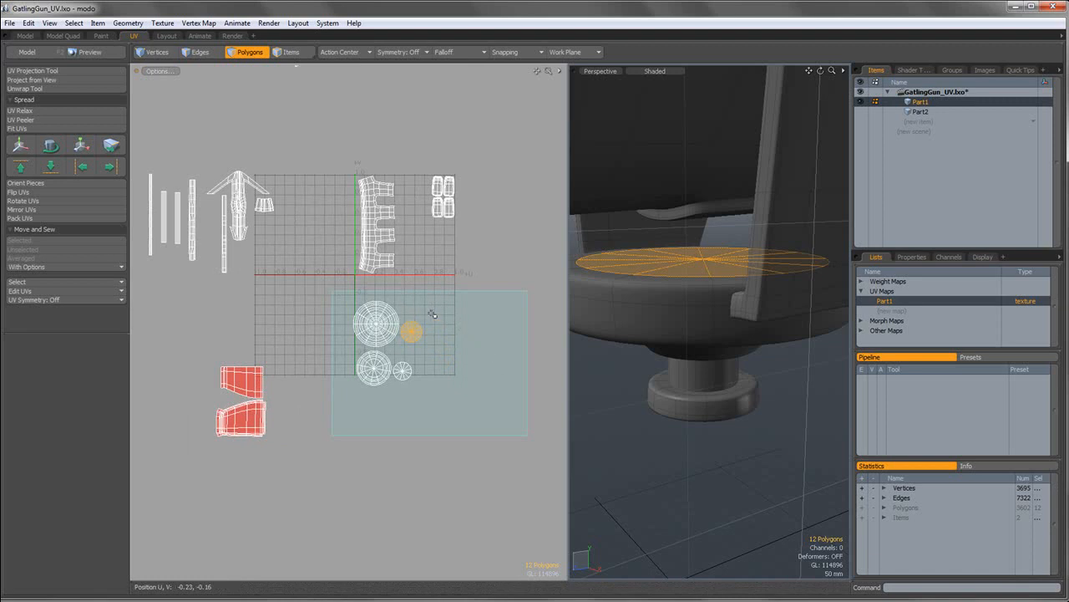
pyautogui.press('w')
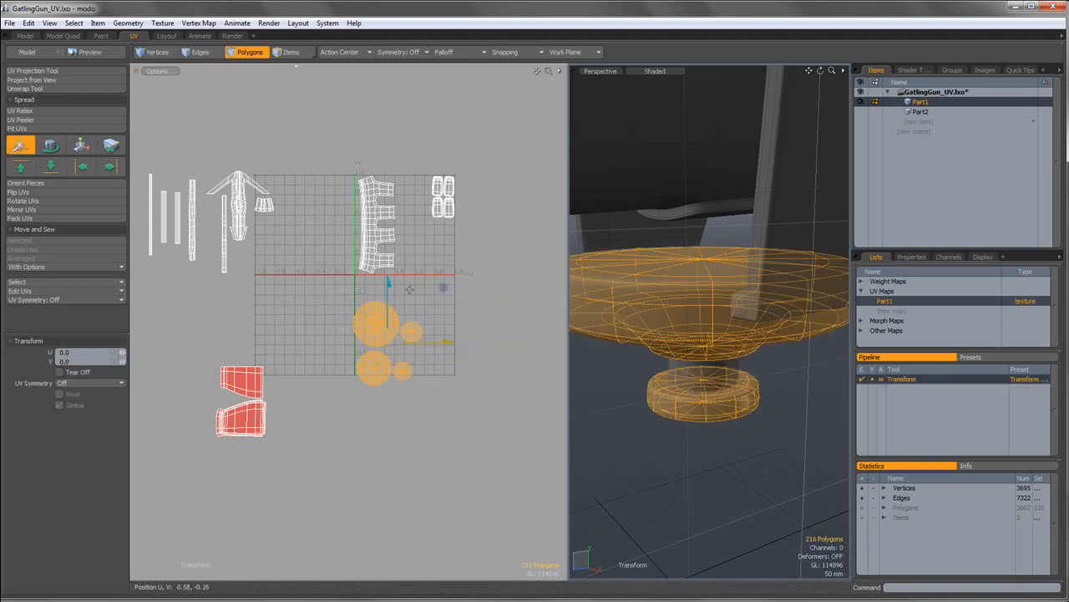
pyautogui.moveTo(441, 286); pyautogui.dragTo(462, 360)
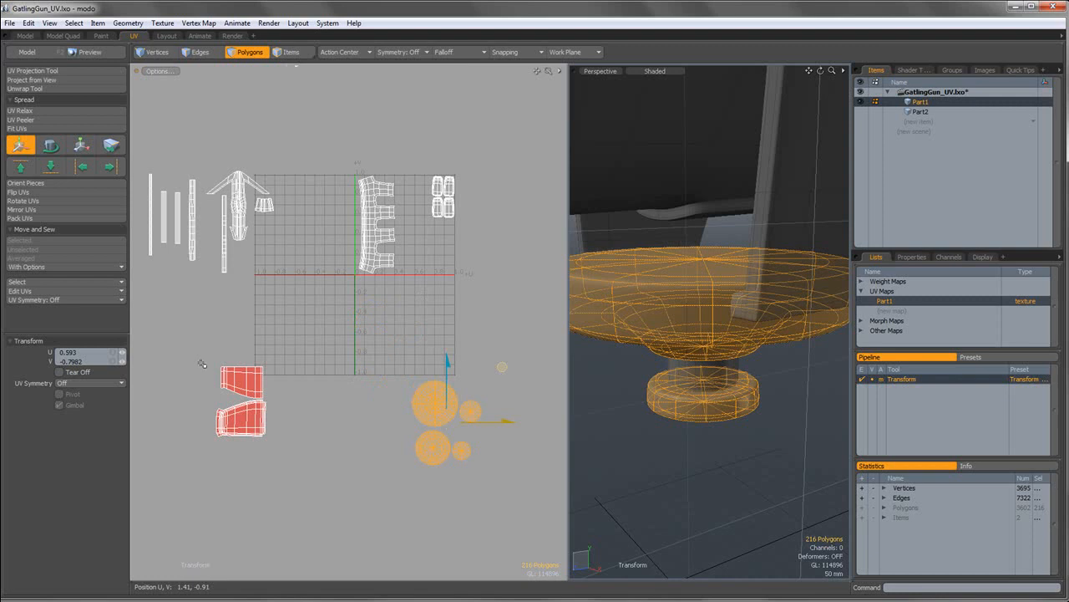
pyautogui.press('space')
# Select the two red side-plate islands and move them by U 2.01, V 1.29 below the four rounded islands.
pyautogui.moveTo(186, 344); pyautogui.dragTo(339, 486, button='right')
pyautogui.keyDown('alt'); pyautogui.keyDown('shift'); pyautogui.moveTo(308, 361); pyautogui.dragTo(503, 286); pyautogui.keyUp('shift'); pyautogui.keyUp('alt')
pyautogui.press('w')
pyautogui.keyDown('alt'); pyautogui.keyDown('shift'); pyautogui.moveTo(273, 451); pyautogui.dragTo(257, 481); pyautogui.keyUp('shift'); pyautogui.keyUp('alt')
pyautogui.scroll(2, 441, 345)
pyautogui.scroll(2, 441, 345)
pyautogui.scroll(-2, 441, 346)
pyautogui.keyDown('alt'); pyautogui.keyDown('shift'); pyautogui.moveTo(680, 239); pyautogui.dragTo(685, 341); pyautogui.keyUp('shift'); pyautogui.keyUp('alt')
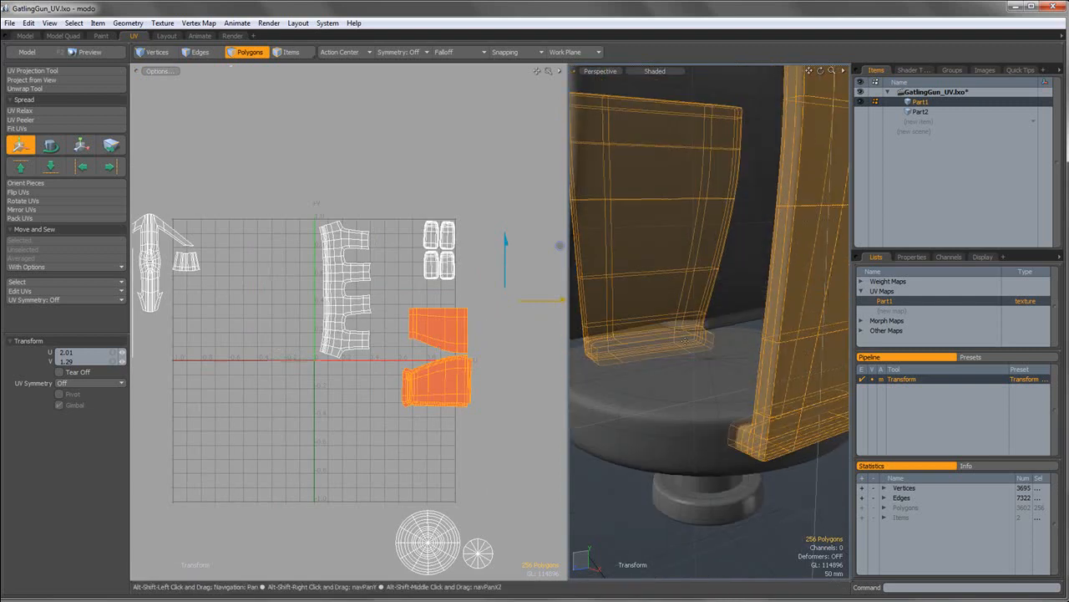
pyautogui.scroll(-4, 685, 341)
pyautogui.keyDown('alt'); pyautogui.keyDown('shift'); pyautogui.moveTo(354, 272); pyautogui.dragTo(352, 303); pyautogui.keyUp('shift'); pyautogui.keyUp('alt')
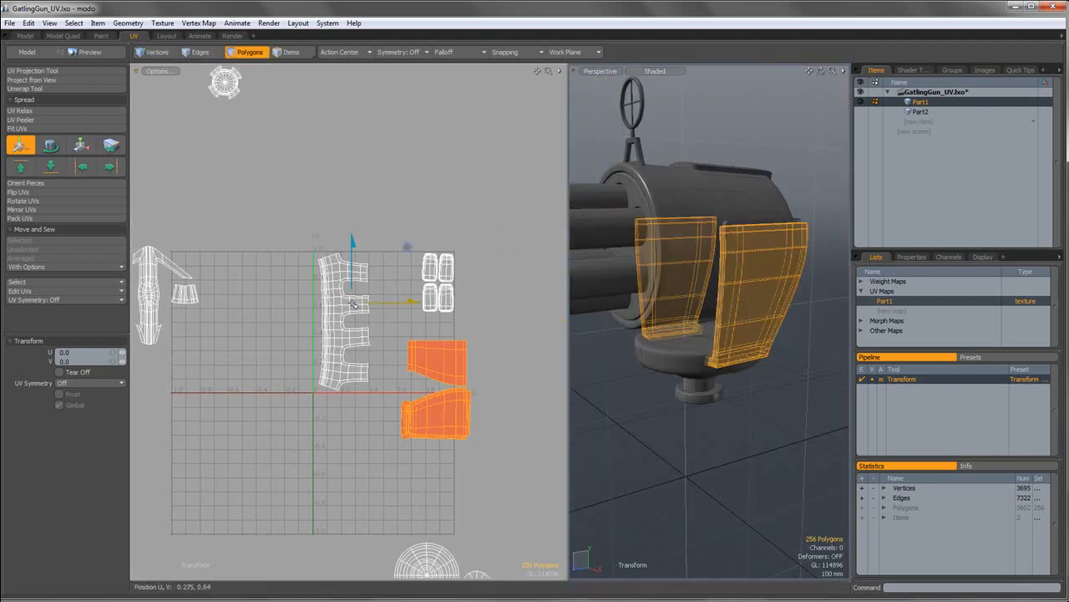
# Select the comb-shaped island, followed by a rounded island, to identify their parts on the gun housing.
pyautogui.press('q')
pyautogui.doubleClick(353, 304)
pyautogui.keyDown('alt'); pyautogui.moveTo(720, 204); pyautogui.dragTo(731, 235); pyautogui.keyUp('alt')
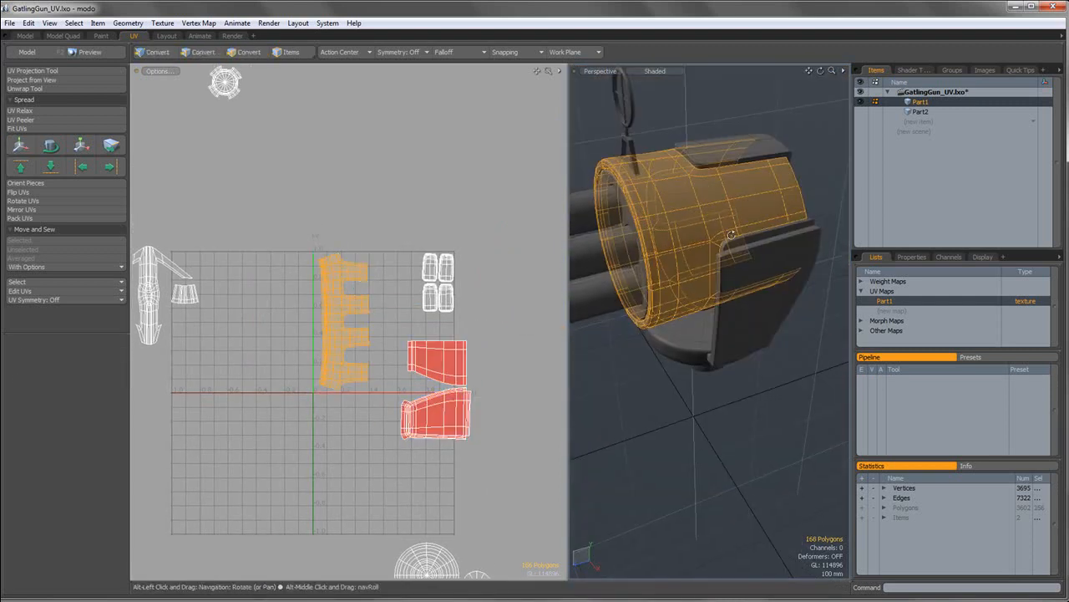
pyautogui.doubleClick(452, 273)
pyautogui.keyDown('alt'); pyautogui.moveTo(706, 193); pyautogui.dragTo(436, 380); pyautogui.keyUp('alt')
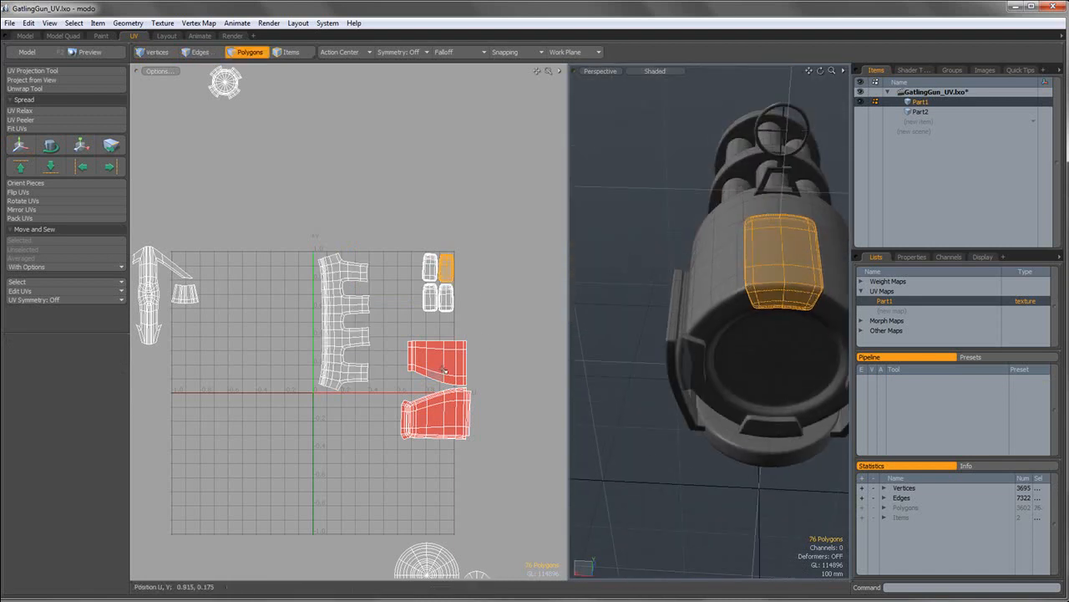
# Scale down both side-plate islands and move them by U -0.25, V 0.75 next to the four rounded islands.
pyautogui.doubleClick(444, 370)
pyautogui.keyDown('shift'); pyautogui.doubleClick(436, 414); pyautogui.keyUp('shift')
pyautogui.scroll(3, 458, 389)
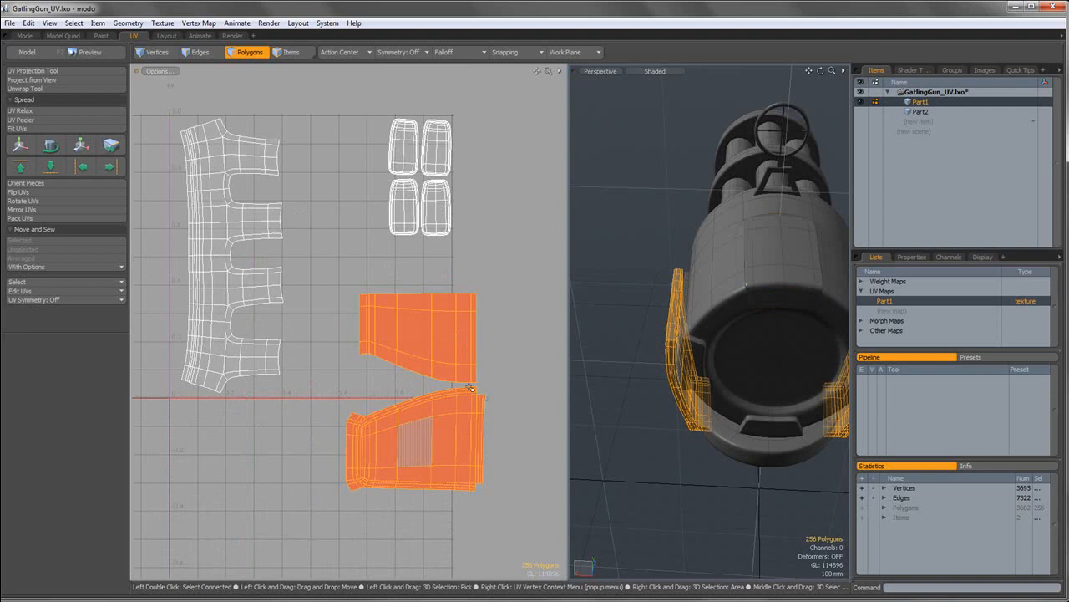
pyautogui.press('r')
pyautogui.click(492, 346)
pyautogui.moveTo(473, 335); pyautogui.dragTo(380, 129)
pyautogui.press('w')
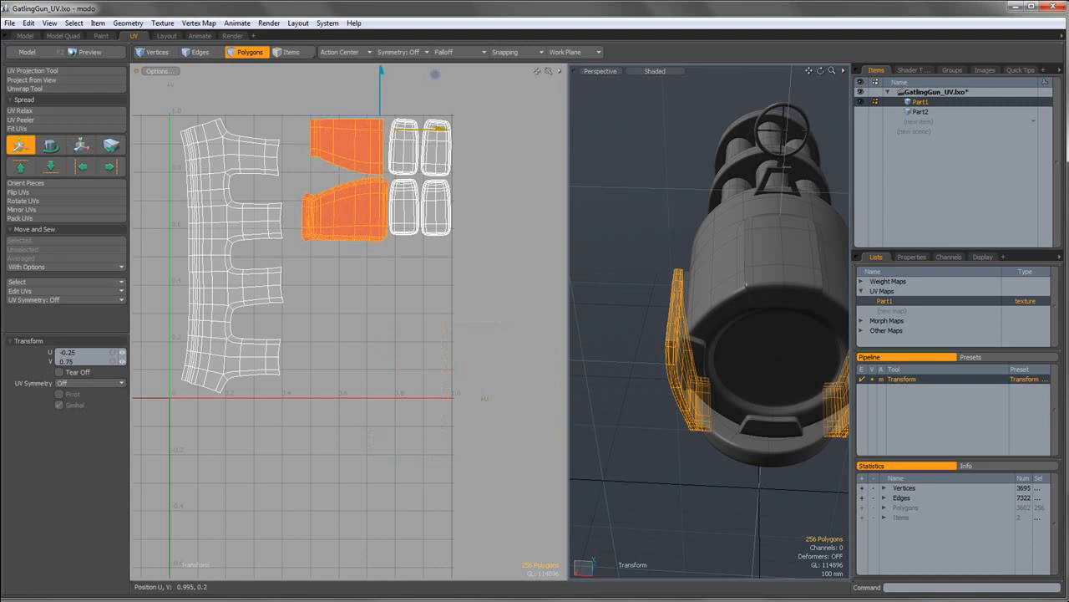
# Select the notched disc island of the gun's front cap and move it into the UV grid below the side-plate islands.
pyautogui.press('space')
pyautogui.click(416, 306)
pyautogui.scroll(-3, 416, 307)
pyautogui.keyDown('alt'); pyautogui.keyDown('shift'); pyautogui.moveTo(393, 316); pyautogui.dragTo(493, 334); pyautogui.keyUp('shift'); pyautogui.keyUp('alt')
pyautogui.click(364, 139)
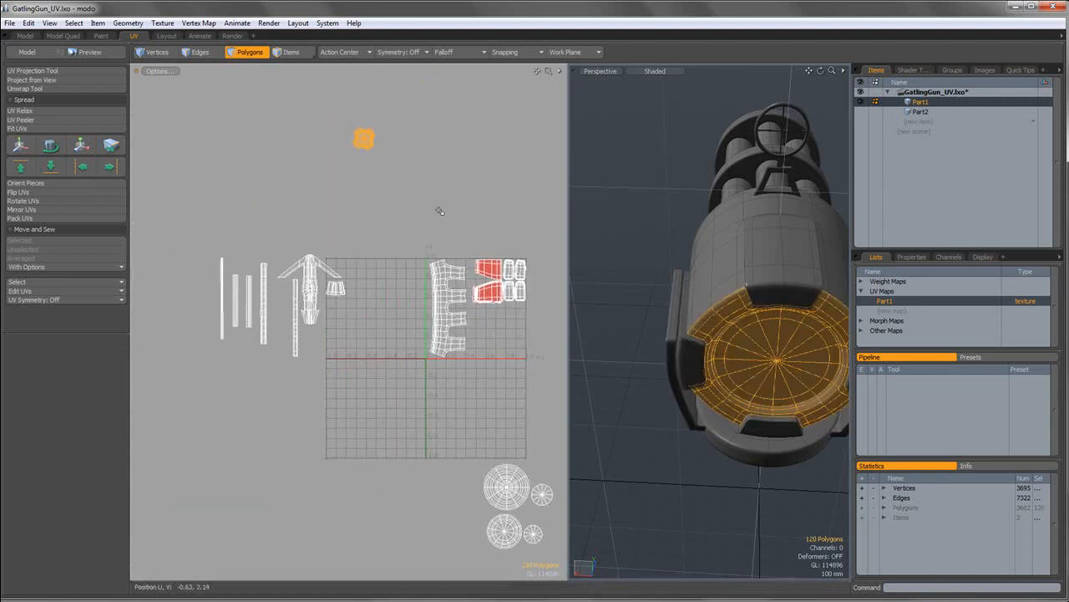
pyautogui.keyDown('alt'); pyautogui.keyDown('shift'); pyautogui.moveTo(434, 207); pyautogui.dragTo(354, 162); pyautogui.keyUp('shift'); pyautogui.keyUp('alt')
pyautogui.press('w')
pyautogui.moveTo(297, 111); pyautogui.dragTo(350, 345)
# Enlarge the notched disc island slightly and place it just beneath the lower side-plate island.
pyautogui.scroll(3, 385, 302)
pyautogui.press('r')
pyautogui.click(353, 359)
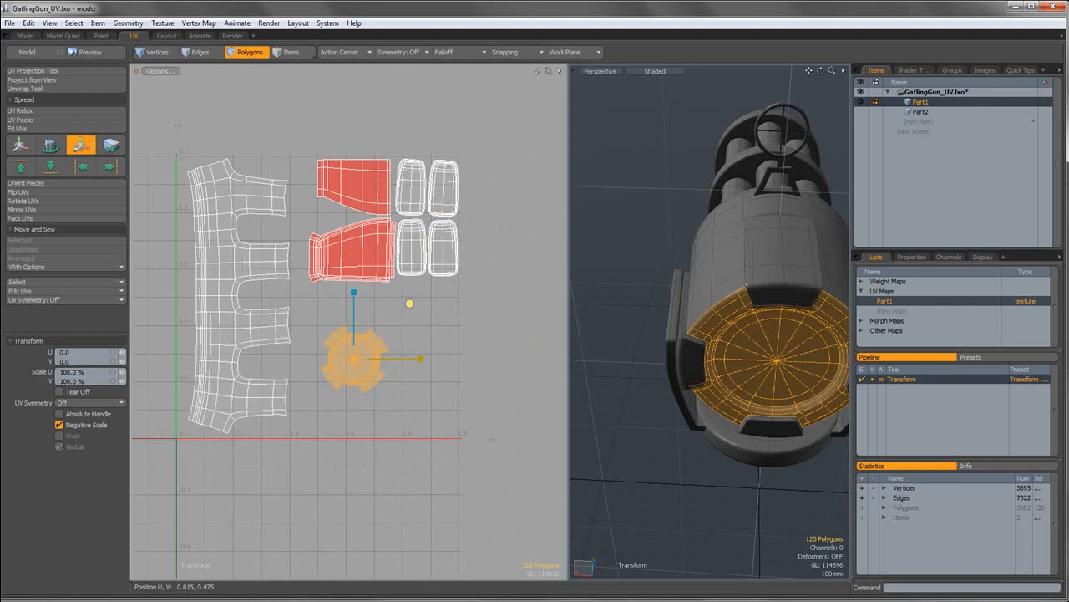
pyautogui.press('w')
pyautogui.moveTo(388, 313); pyautogui.dragTo(442, 342)
# Scale down the comb-shaped housing island and move it by U 0.04, V 0.075 toward the other islands.
pyautogui.click(361, 308)
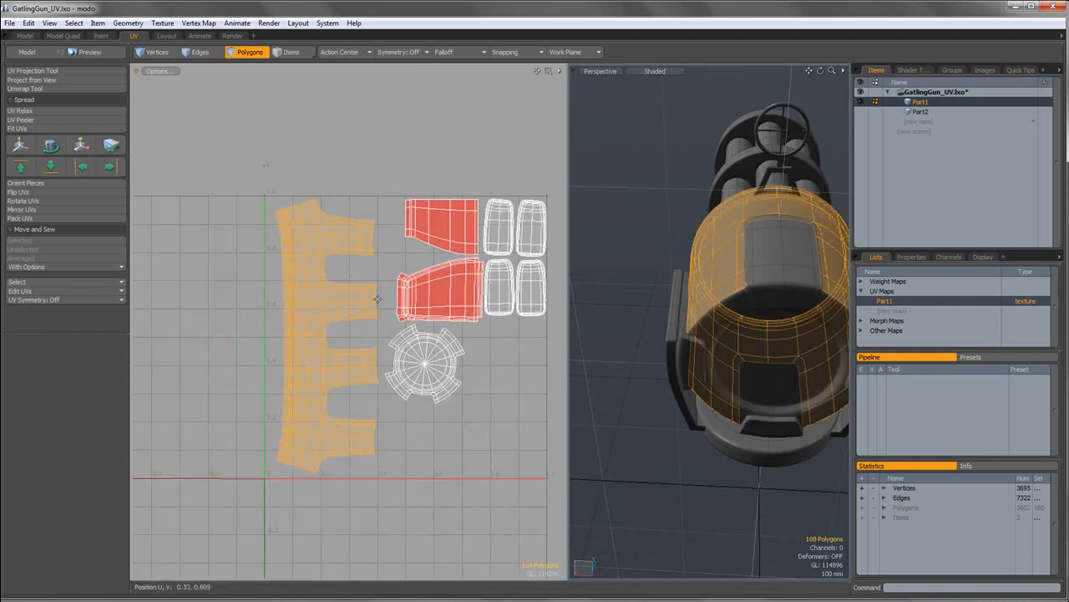
pyautogui.press('r')
pyautogui.moveTo(381, 280); pyautogui.dragTo(378, 252)
pyautogui.press('w')
pyautogui.moveTo(432, 196); pyautogui.dragTo(435, 198)
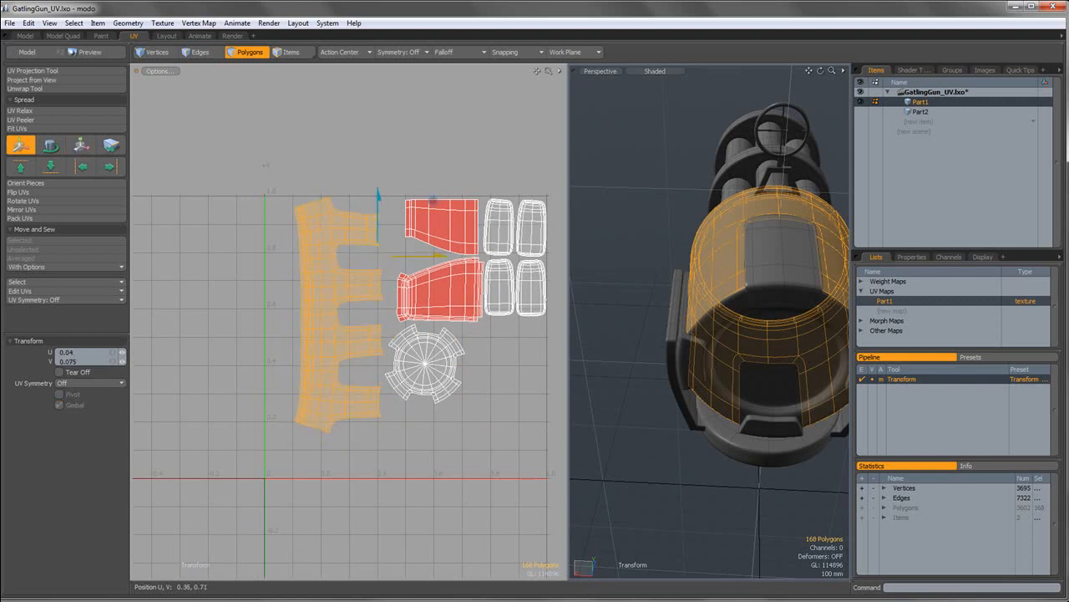
# Rotate the notched disc island by 5.5° to straighten its notches, and deselect it.
pyautogui.click(431, 349)
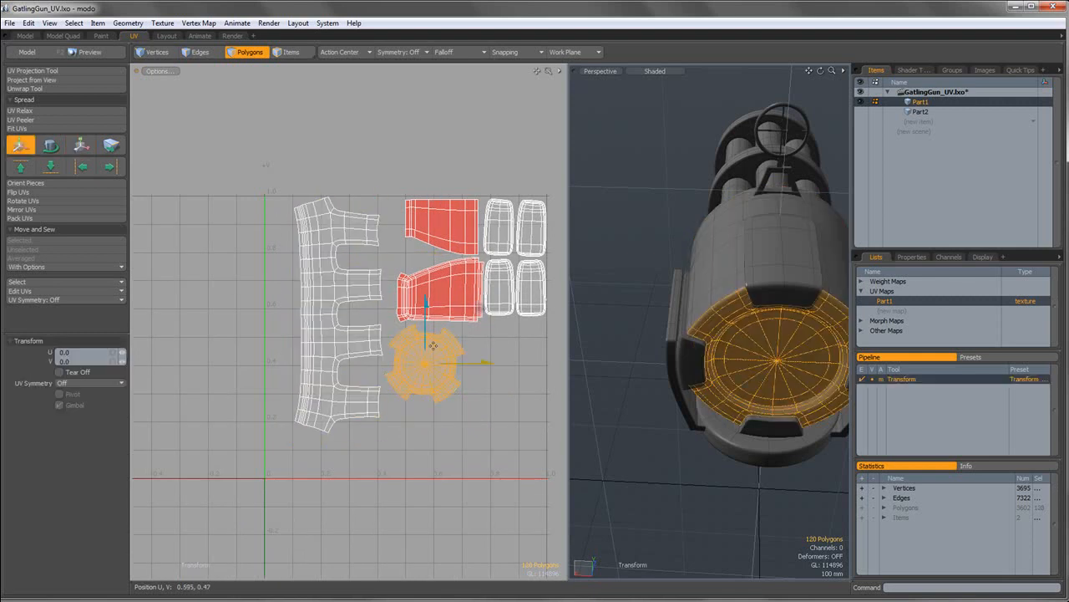
pyautogui.press('space')
pyautogui.press('e')
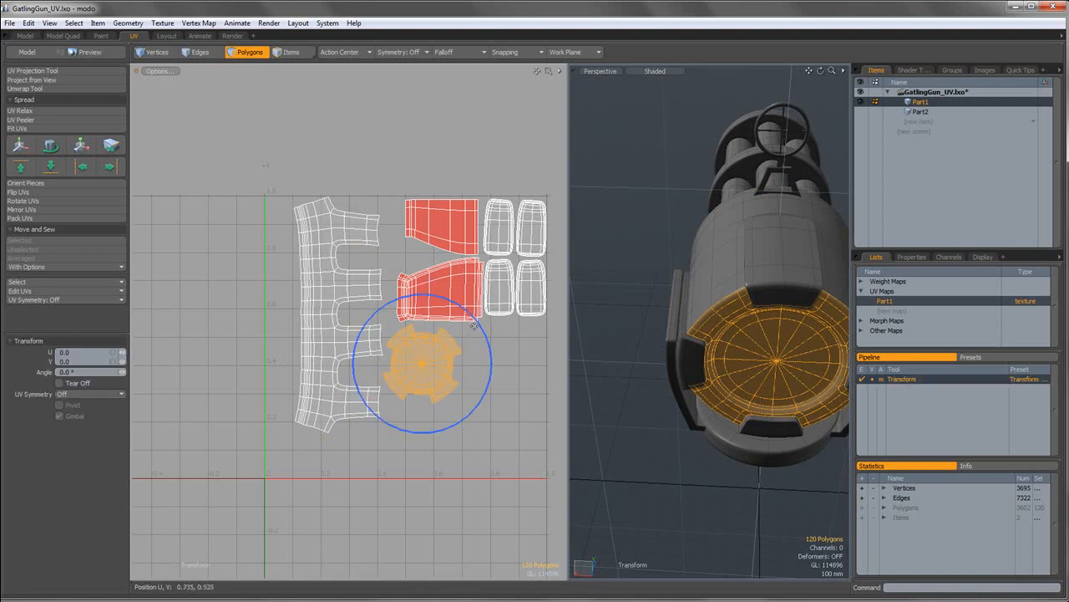
pyautogui.moveTo(485, 343); pyautogui.dragTo(479, 326)
pyautogui.hotkey('ctrl', 'z')
pyautogui.press('space')
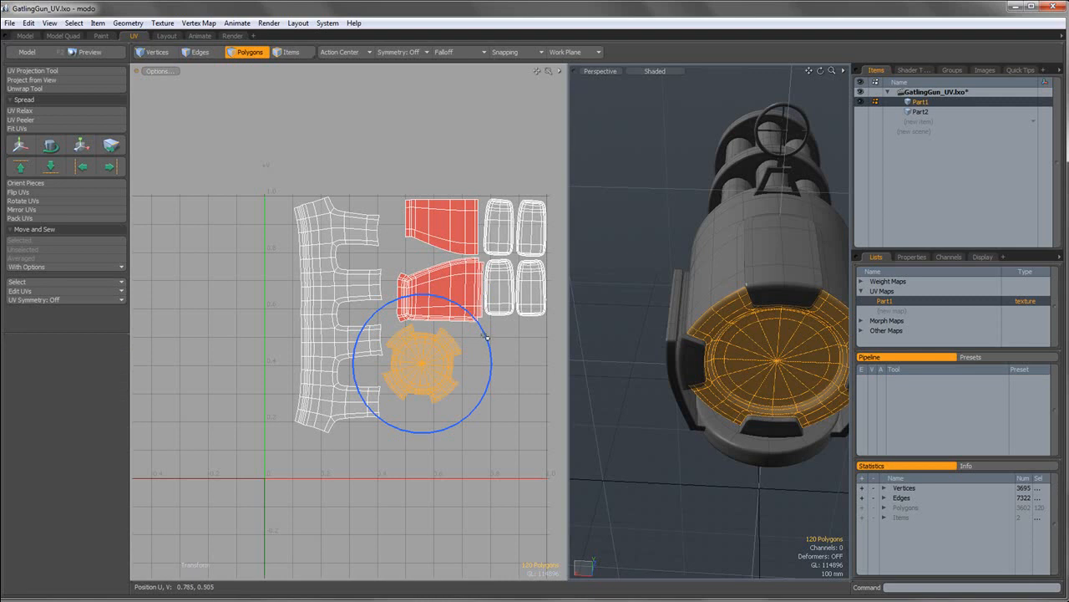
pyautogui.press('e')
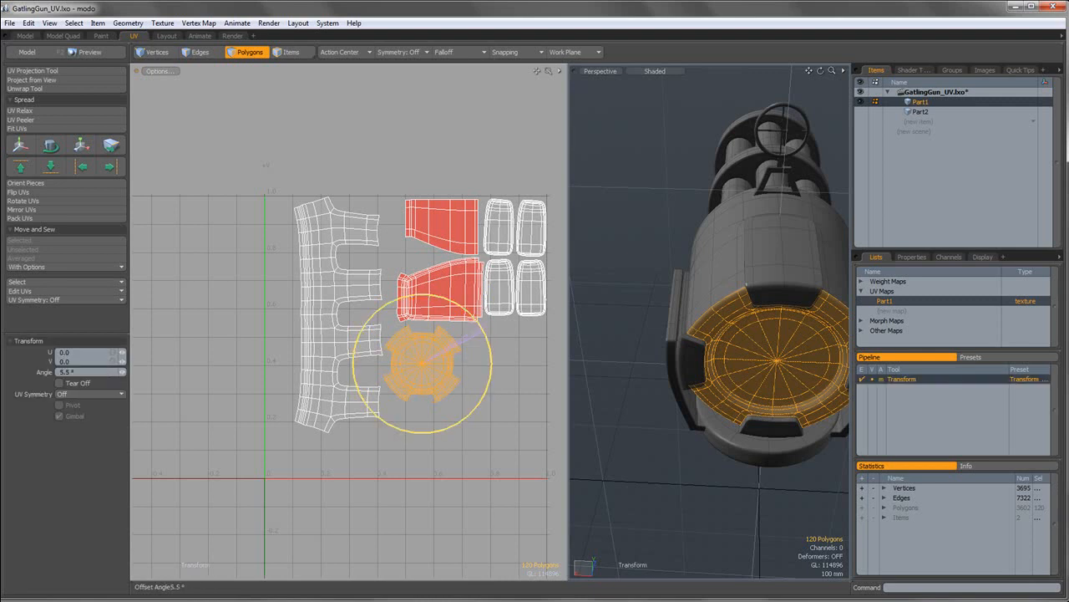
pyautogui.press('space')
pyautogui.click(470, 337)
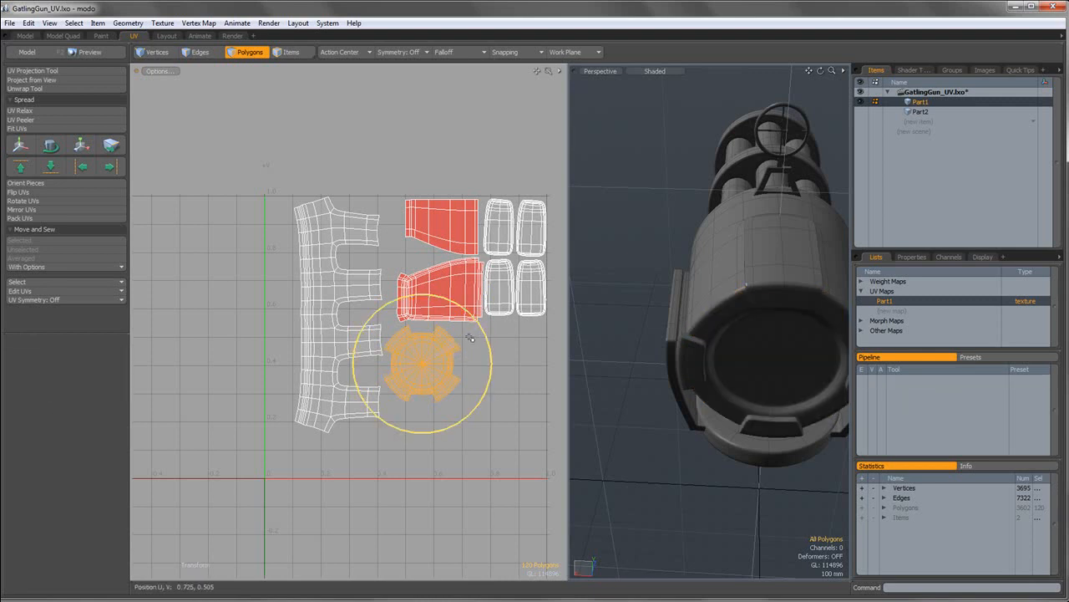
# Select the arrow-shaped, thin strip and trapezoid islands belonging to the sight's bracket.
pyautogui.scroll(-3, 461, 338)
pyautogui.keyDown('alt'); pyautogui.keyDown('shift'); pyautogui.moveTo(441, 292); pyautogui.dragTo(425, 186); pyautogui.keyUp('shift'); pyautogui.keyUp('alt')
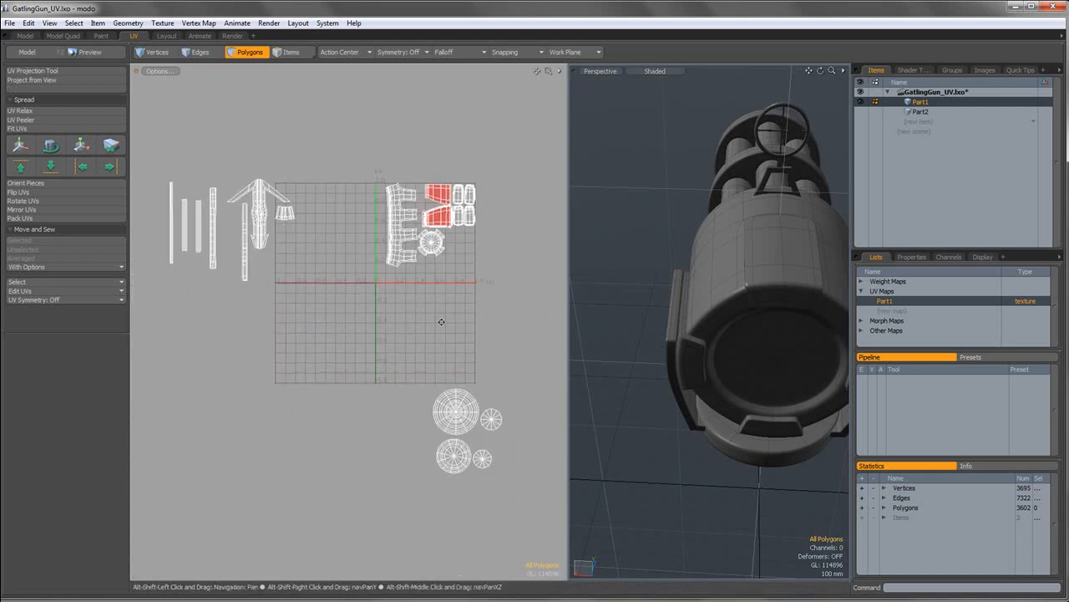
pyautogui.doubleClick(463, 406)
pyautogui.keyDown('alt'); pyautogui.keyDown('shift'); pyautogui.moveTo(468, 361); pyautogui.dragTo(496, 407); pyautogui.keyUp('shift'); pyautogui.keyUp('alt')
pyautogui.doubleClick(292, 265)
pyautogui.keyDown('alt'); pyautogui.keyDown('shift'); pyautogui.moveTo(306, 289); pyautogui.dragTo(320, 332); pyautogui.keyUp('shift'); pyautogui.keyUp('alt')
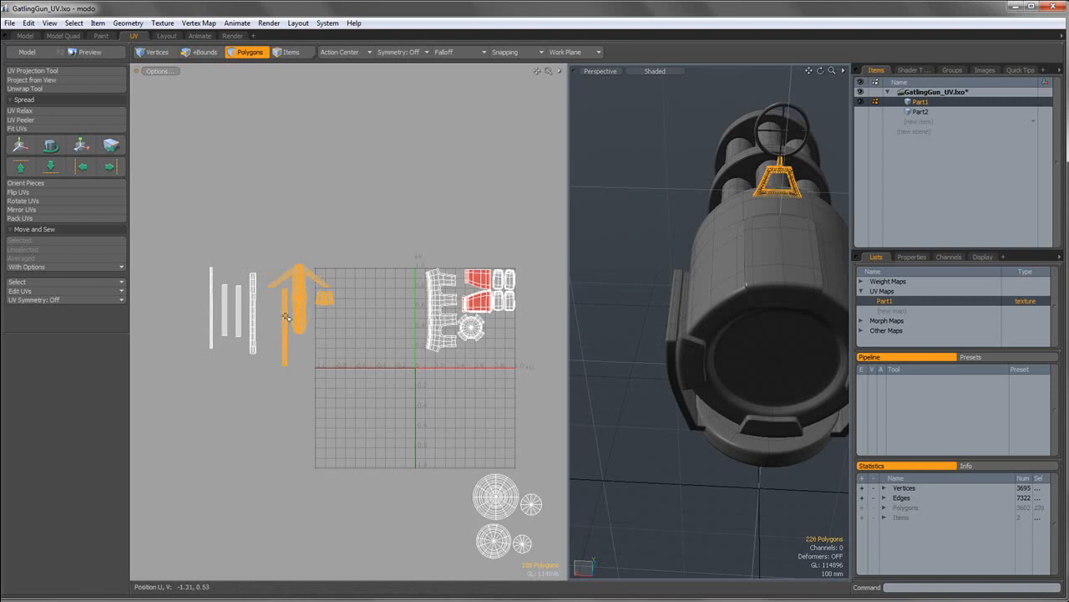
# Scale down the three sight bracket islands and move them into the UV grid below the four rounded islands.
pyautogui.scroll(2, 300, 303)
pyautogui.press('y')
pyautogui.moveTo(357, 271); pyautogui.dragTo(516, 284)
pyautogui.press('w')
pyautogui.keyDown('alt'); pyautogui.keyDown('shift'); pyautogui.moveTo(494, 290); pyautogui.dragTo(496, 333); pyautogui.keyUp('shift'); pyautogui.keyUp('alt')
pyautogui.press('space')
pyautogui.scroll(2, 481, 352)
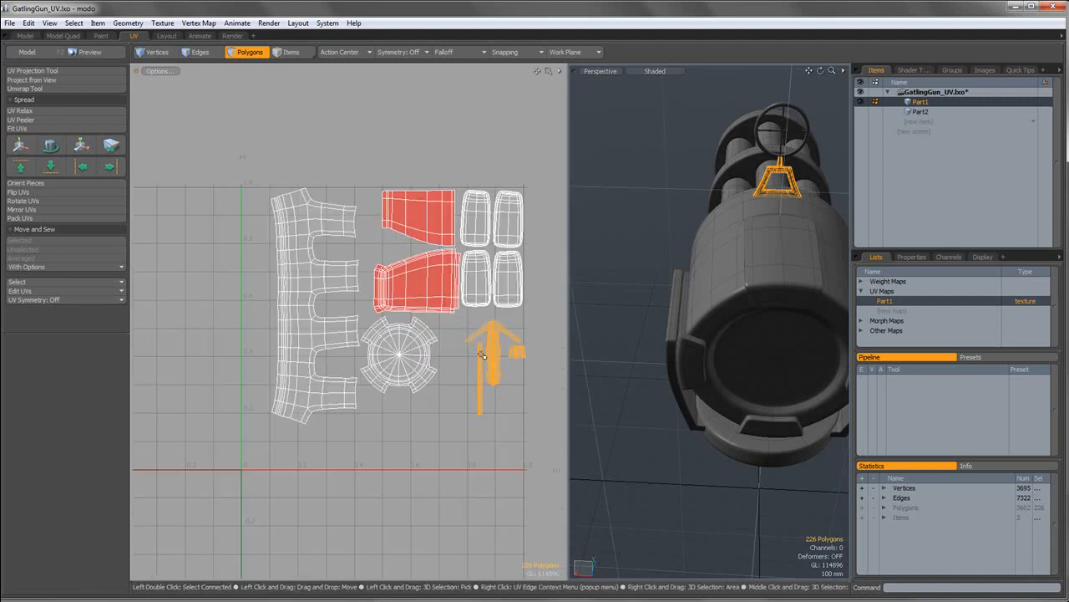
# Scale down the arrow-shaped bracket island by about half and place it just below the lower-right rounded island.
pyautogui.doubleClick(480, 354)
pyautogui.keyDown('alt'); pyautogui.keyDown('shift'); pyautogui.moveTo(511, 384); pyautogui.dragTo(460, 380); pyautogui.keyUp('shift'); pyautogui.keyUp('alt')
pyautogui.doubleClick(446, 336)
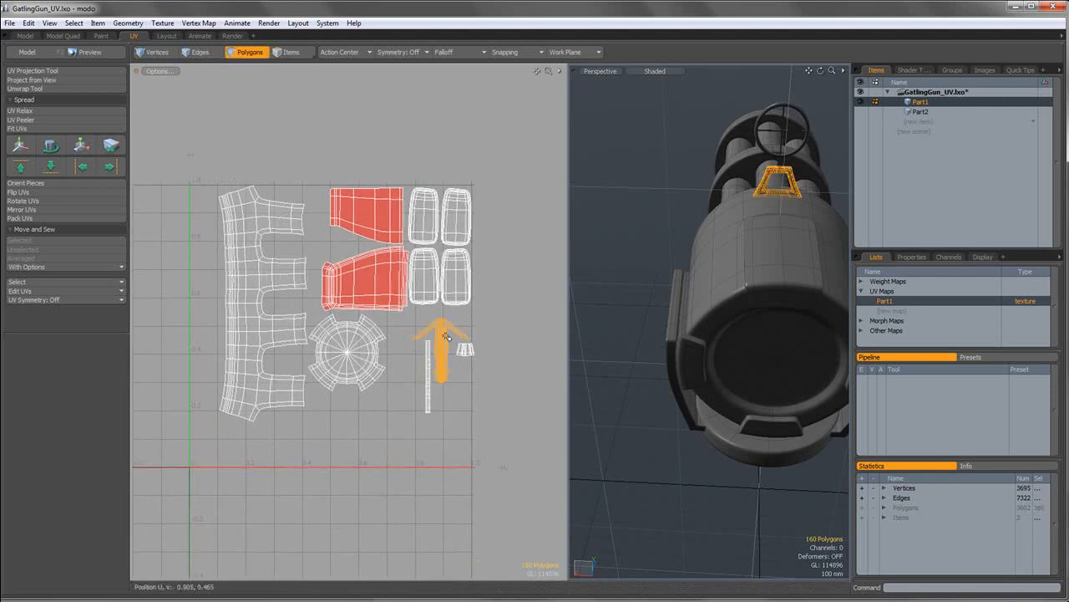
pyautogui.scroll(3, 447, 335)
pyautogui.press('r')
pyautogui.moveTo(489, 322); pyautogui.dragTo(499, 245)
pyautogui.press('w')
pyautogui.press('space')
# Scale down the trapezoid island and move it beside the tip of the arrow-shaped island, under the rounded islands.
pyautogui.doubleClick(512, 377)
pyautogui.press('w')
pyautogui.moveTo(522, 344); pyautogui.dragTo(457, 215)
pyautogui.press('r')
pyautogui.press('w')
pyautogui.press('space')
# Scale down the thin bracket strip island and move it by U 0.083, V 0.178 beside the arrow-shaped island.
pyautogui.doubleClick(401, 376)
pyautogui.press('r')
pyautogui.moveTo(452, 397); pyautogui.dragTo(513, 259)
pyautogui.press('w')
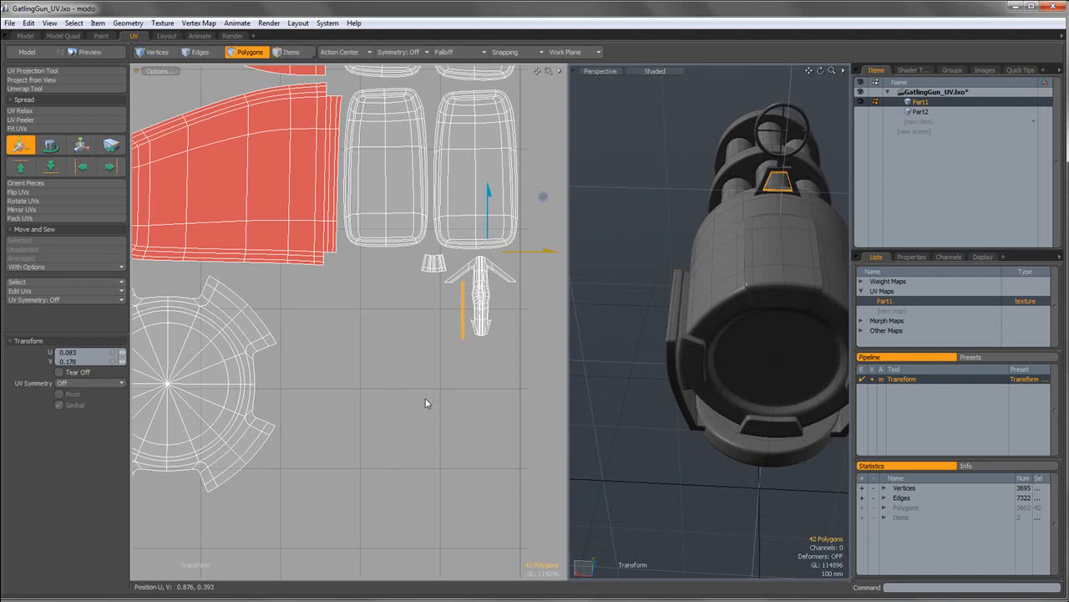
pyautogui.press('space')
pyautogui.click(508, 365)
# Nudge the arrow-shaped island by U 0.0035 toward the edge of the UV grid.
pyautogui.scroll(-3, 502, 351)
pyautogui.scroll(8, 478, 333)
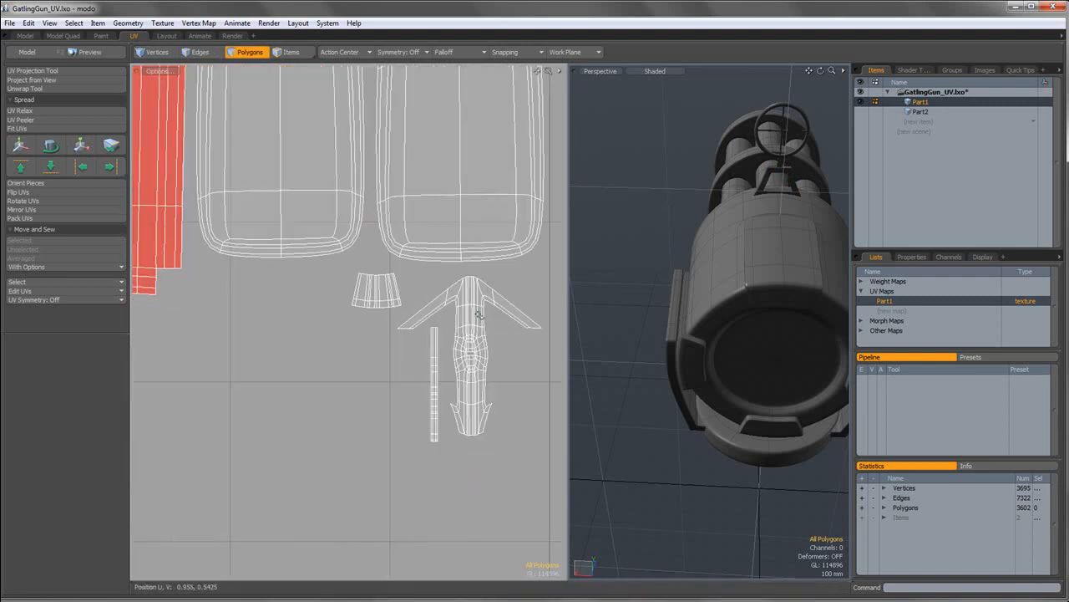
pyautogui.doubleClick(482, 322)
pyautogui.press('w')
pyautogui.moveTo(492, 360); pyautogui.dragTo(496, 359)
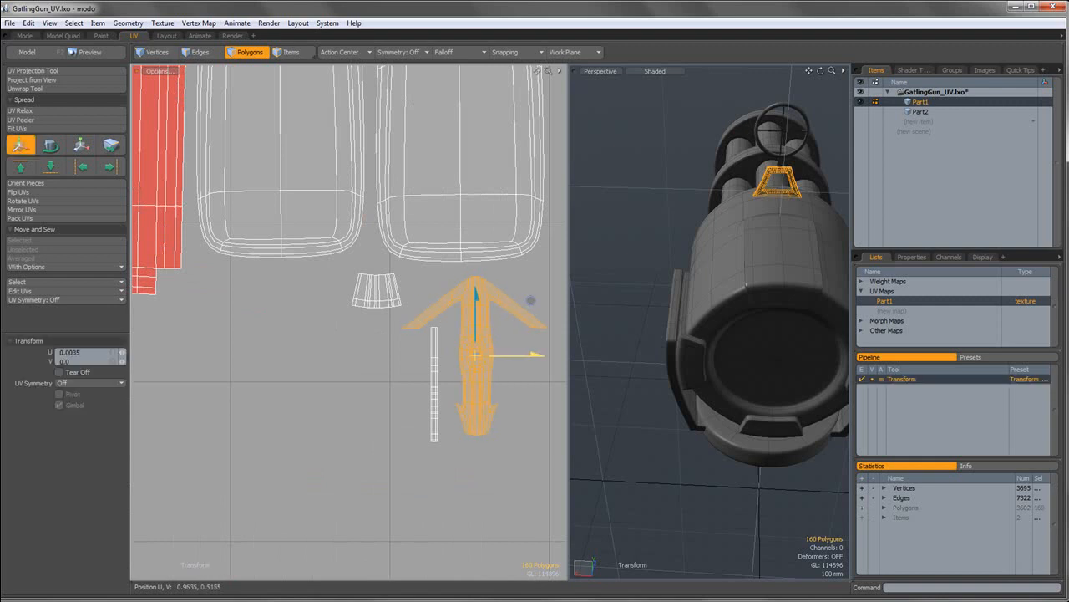
pyautogui.press('space')
# Move the thin bracket strip island to the other side of the arrow-shaped island, along the UV grid's right border.
pyautogui.doubleClick(434, 358)
pyautogui.press('w')
pyautogui.moveTo(444, 339); pyautogui.dragTo(546, 346)
pyautogui.press('space')
# Rotate the trapezoid island a quarter turn and fit it between the arrow-shaped island and the thin strip.
pyautogui.doubleClick(373, 302)
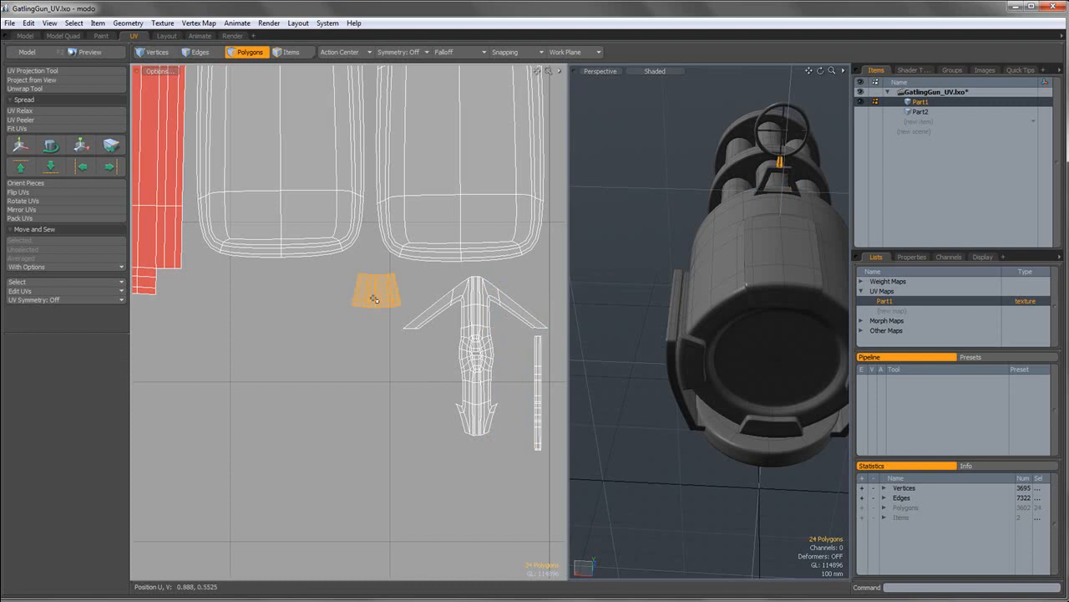
pyautogui.press('w')
pyautogui.moveTo(399, 266); pyautogui.dragTo(537, 324)
pyautogui.press('e')
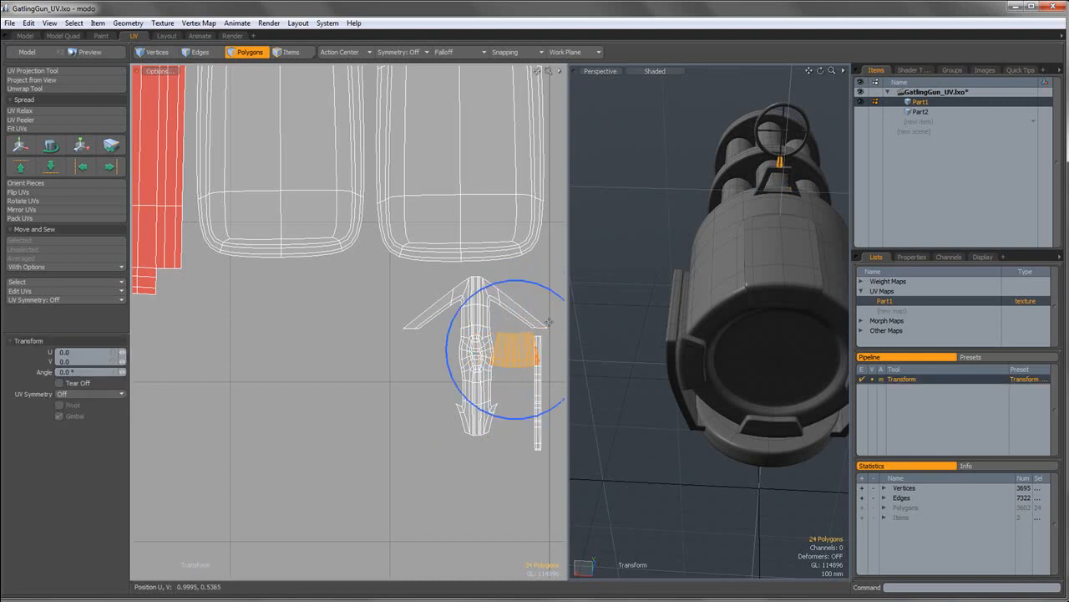
pyautogui.press('w')
pyautogui.moveTo(522, 333); pyautogui.dragTo(520, 346)
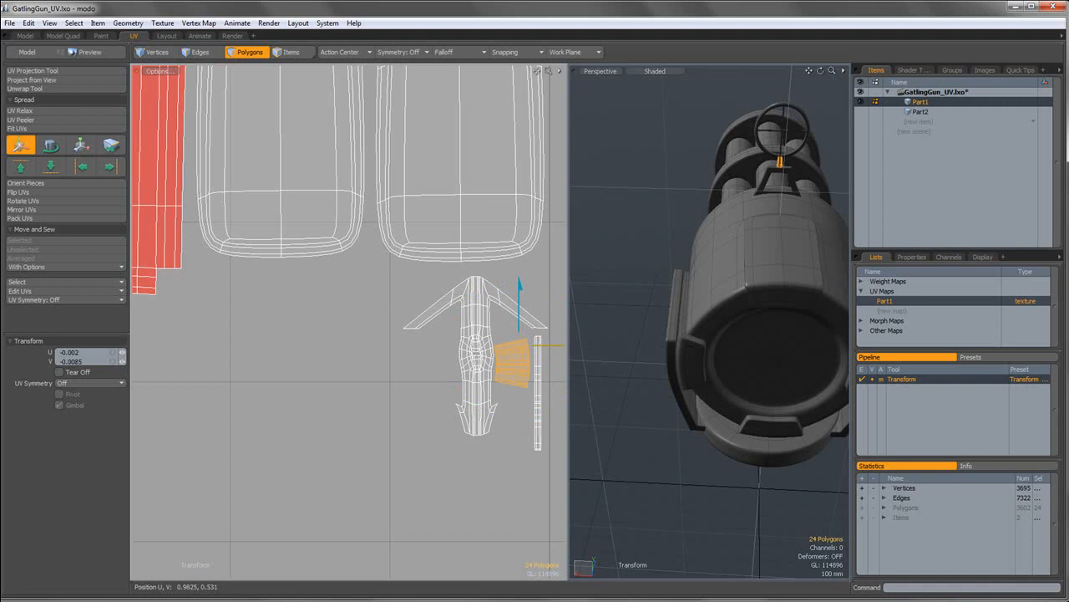
pyautogui.press('space')
pyautogui.click(503, 318)
# Select the strip island of the sight's outer ring, frame the ring in the 3D view, and scale the island down.
pyautogui.scroll(-8, 504, 318)
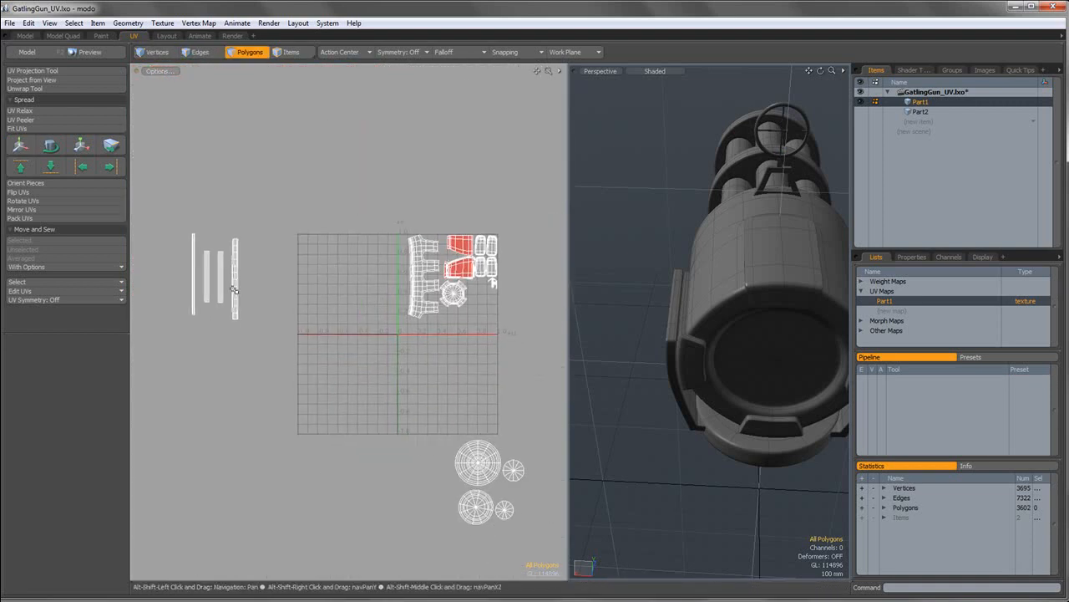
pyautogui.click(235, 290)
pyautogui.hotkey('shift', 'a')
pyautogui.keyDown('alt'); pyautogui.moveTo(635, 209); pyautogui.dragTo(591, 234); pyautogui.keyUp('alt')
pyautogui.press('y')
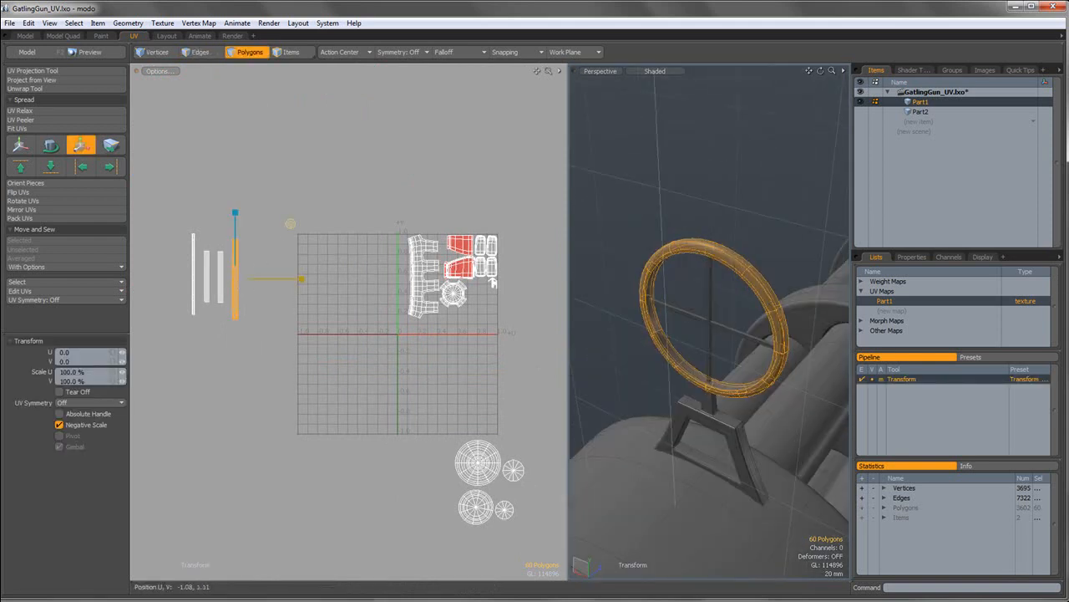
pyautogui.press('space')
# Move the sight's inner ring strip island next to the outer ring strip and scale it to 60 %.
pyautogui.doubleClick(193, 257)
pyautogui.press('w')
pyautogui.moveTo(214, 245); pyautogui.dragTo(264, 251)
pyautogui.press('y')
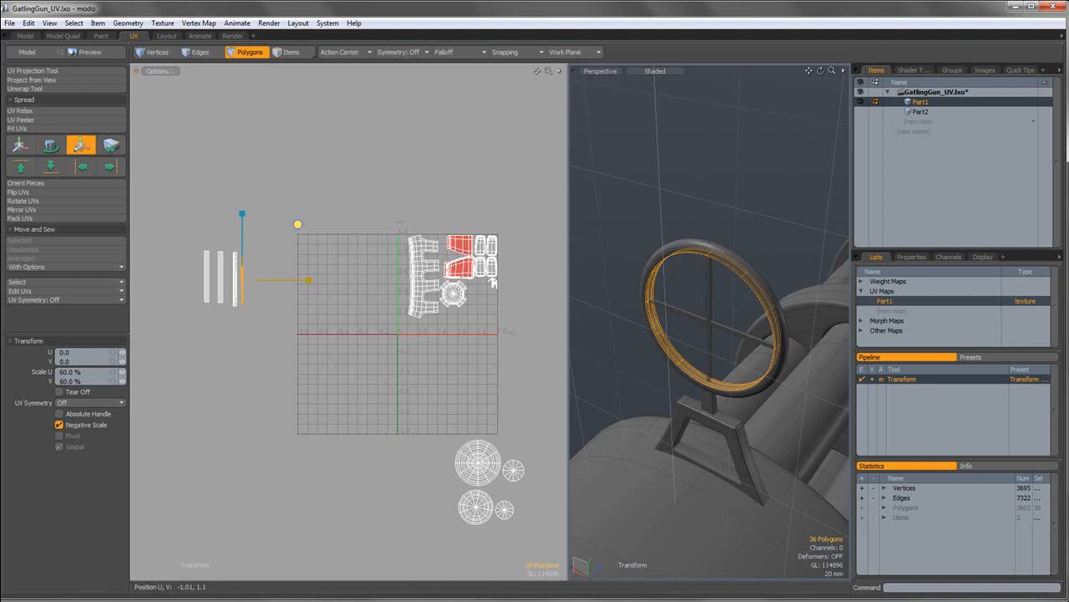
pyautogui.press('w')
pyautogui.scroll(2, 219, 265)
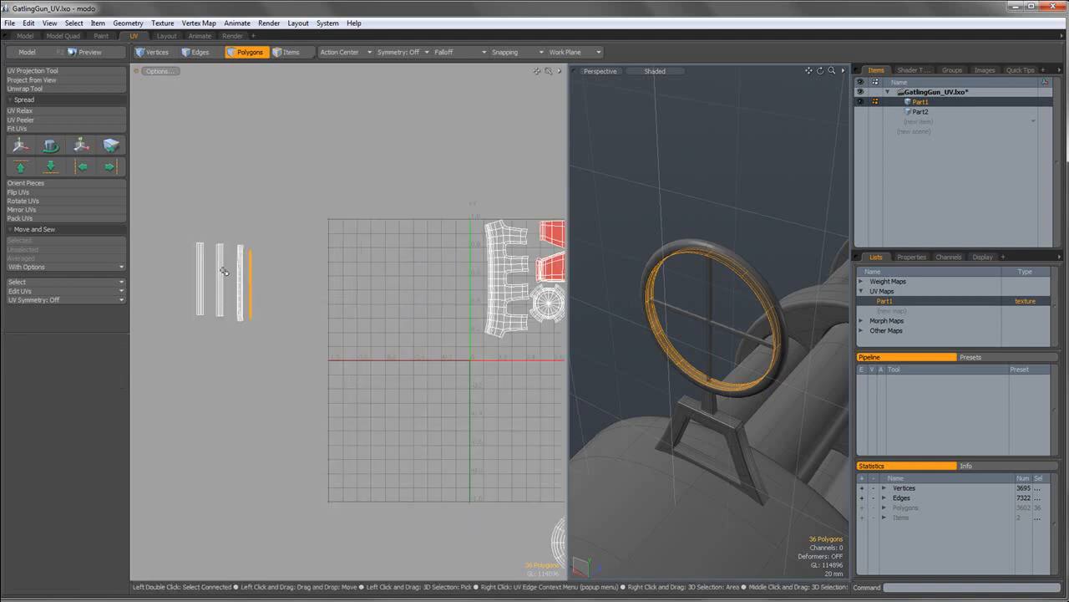
# Move the horizontal crossbar island by U 0.275, V -0.02 and the vertical one by U 0.48, V -0.05 beside the ring strips.
pyautogui.doubleClick(221, 266)
pyautogui.moveTo(221, 266); pyautogui.dragTo(274, 266)
pyautogui.moveTo(333, 198); pyautogui.dragTo(320, 197)
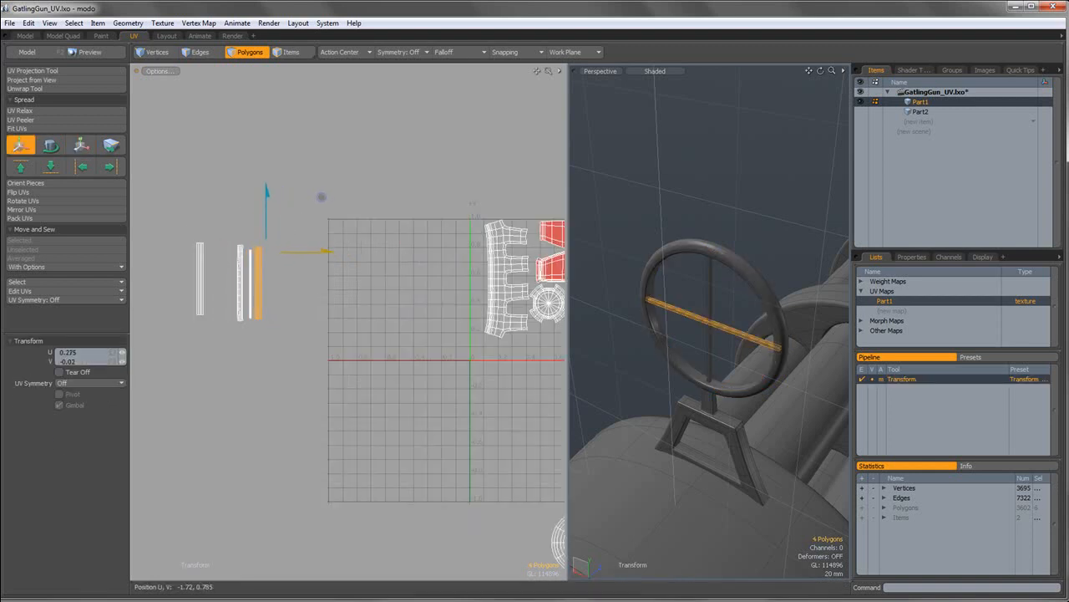
pyautogui.doubleClick(205, 266)
pyautogui.moveTo(215, 249); pyautogui.dragTo(281, 251)
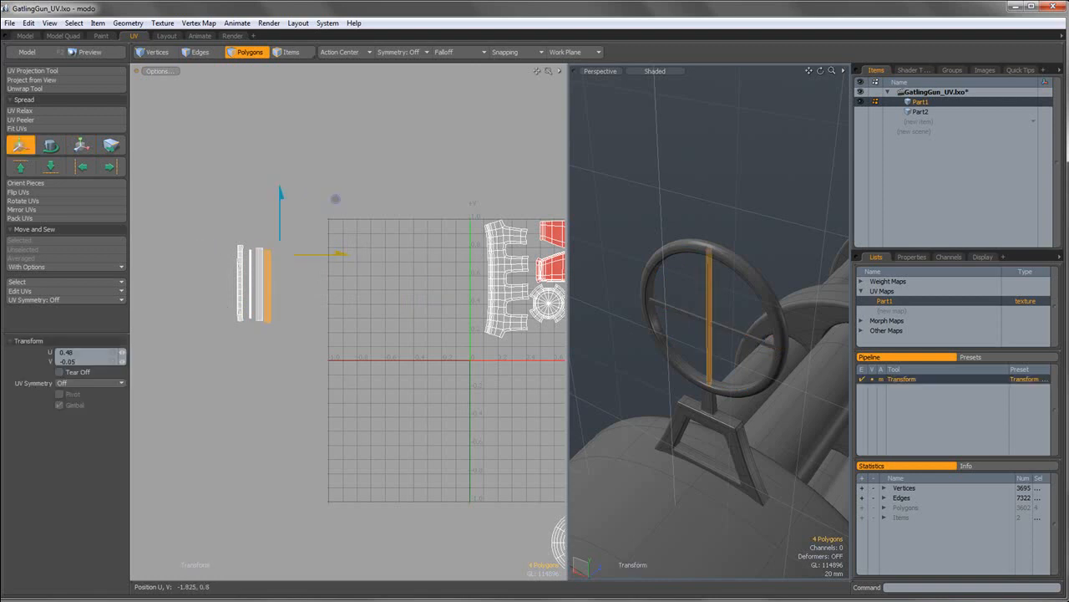
pyautogui.press('space')
# Select all four sight strip islands, scale them down, and move them by U 1.475, V -0.055 toward the comb-shaped island.
pyautogui.moveTo(201, 233); pyautogui.dragTo(362, 359)
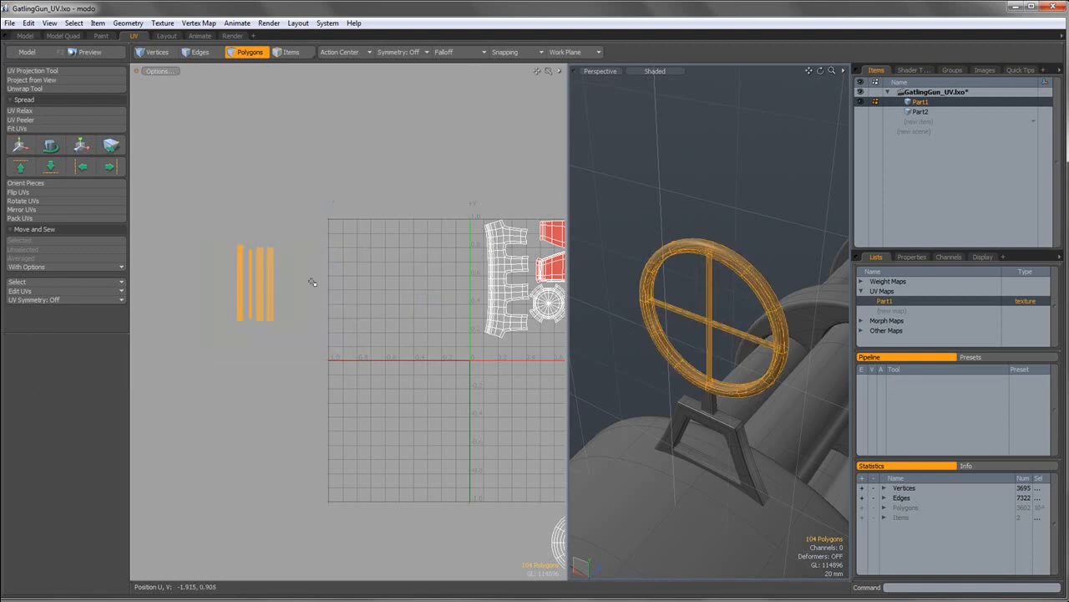
pyautogui.press('r')
pyautogui.moveTo(313, 220); pyautogui.dragTo(482, 258)
pyautogui.press('w')
pyautogui.keyDown('alt'); pyautogui.keyDown('shift'); pyautogui.moveTo(215, 263); pyautogui.dragTo(85, 289); pyautogui.keyUp('shift'); pyautogui.keyUp('alt')
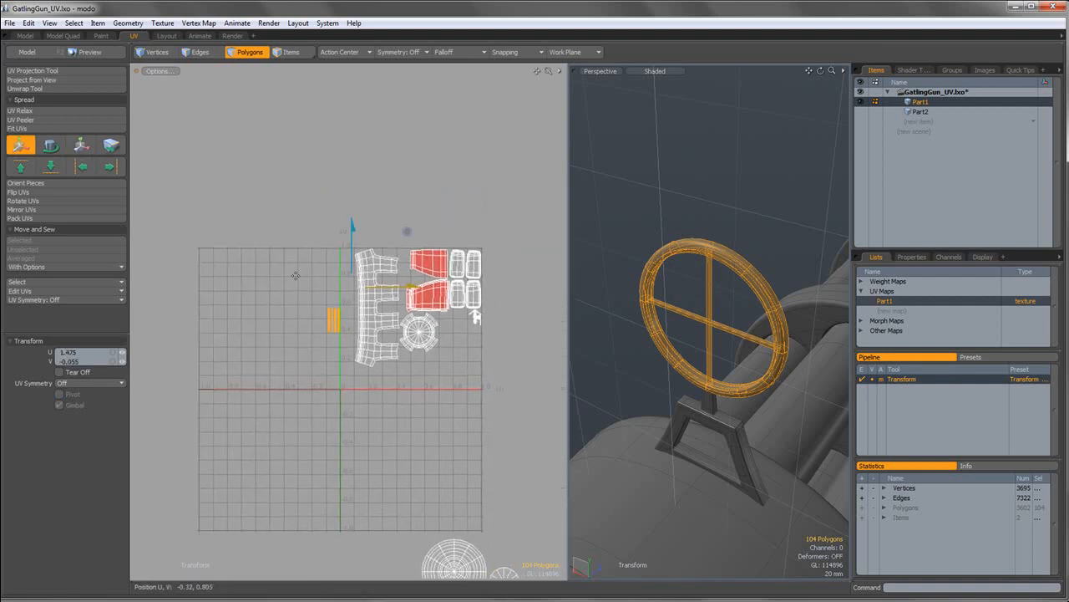
# Move the four sight strips by U 0.5, V 0.375 into the gap between the comb-shaped and upper side-plate islands.
pyautogui.scroll(3, 381, 290)
pyautogui.moveTo(350, 256); pyautogui.dragTo(491, 150)
pyautogui.scroll(3, 424, 226)
pyautogui.scroll(3, 435, 231)
pyautogui.keyDown('alt'); pyautogui.keyDown('shift'); pyautogui.moveTo(434, 253); pyautogui.dragTo(386, 255); pyautogui.keyUp('shift'); pyautogui.keyUp('alt')
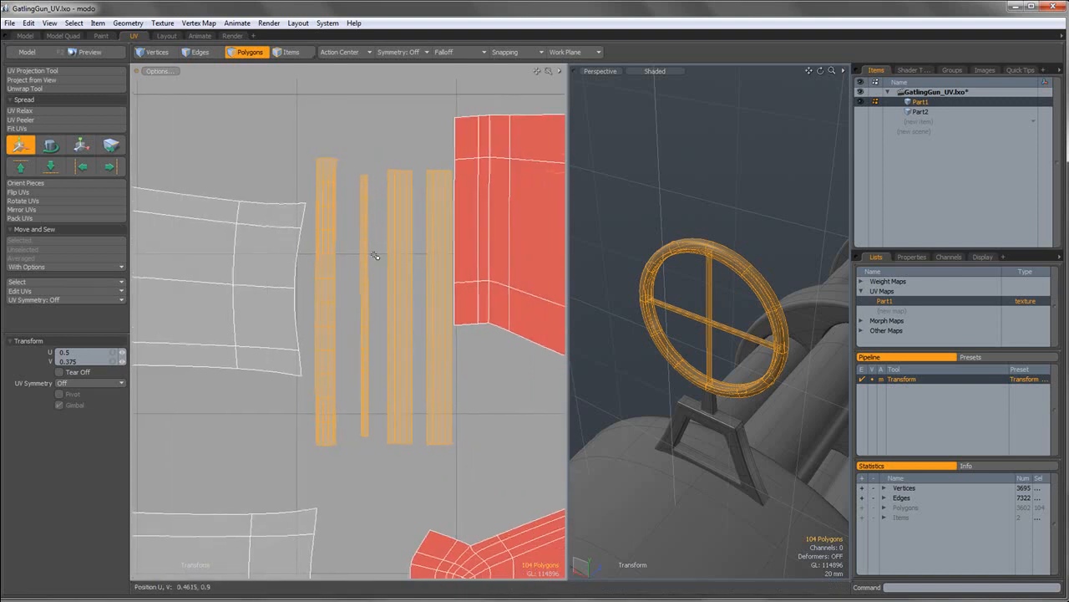
pyautogui.press('space')
# Move the inner ring strip island closer to the outer ring strip.
pyautogui.click(365, 257)
pyautogui.press('w')
pyautogui.moveTo(389, 298); pyautogui.dragTo(381, 299)
pyautogui.press('space')
# Scale down the horizontal crossbar island and place it close beside the inner ring strip.
pyautogui.click(400, 288)
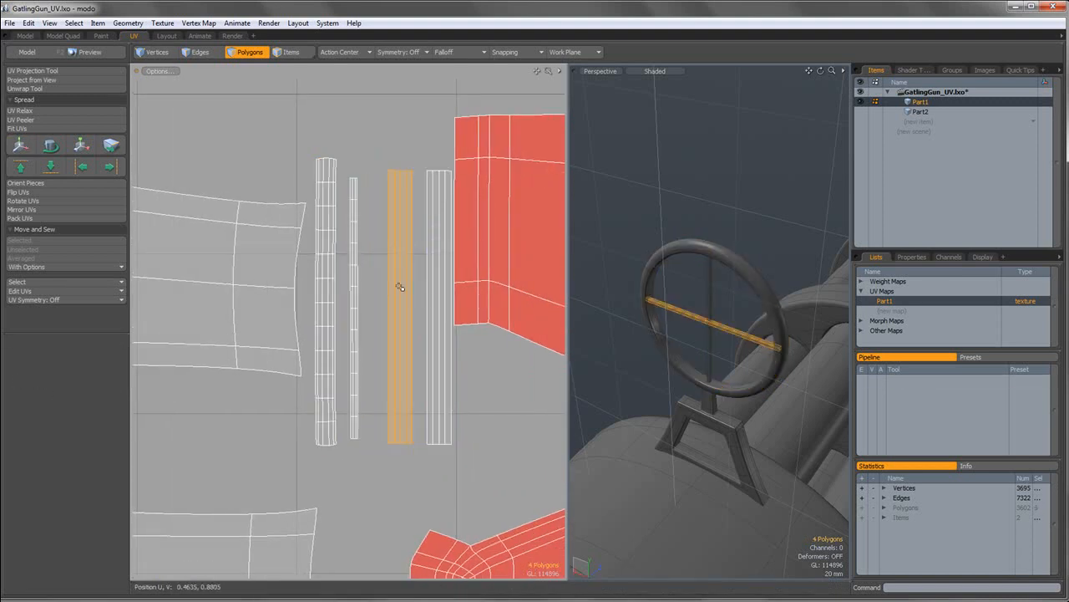
pyautogui.press('r')
pyautogui.moveTo(457, 250); pyautogui.dragTo(454, 251)
pyautogui.press('w')
pyautogui.moveTo(425, 306)
pyautogui.mouseDown()
pyautogui.moveTo(402, 306)
pyautogui.moveTo(431, 307)
pyautogui.mouseUp()
pyautogui.press('space')
# Move the vertical crossbar island next to the horizontal one, scale it to 85.5 %, and deselect it.
pyautogui.click(436, 295)
pyautogui.press('w')
pyautogui.press('r')
pyautogui.moveTo(465, 250); pyautogui.dragTo(461, 251)
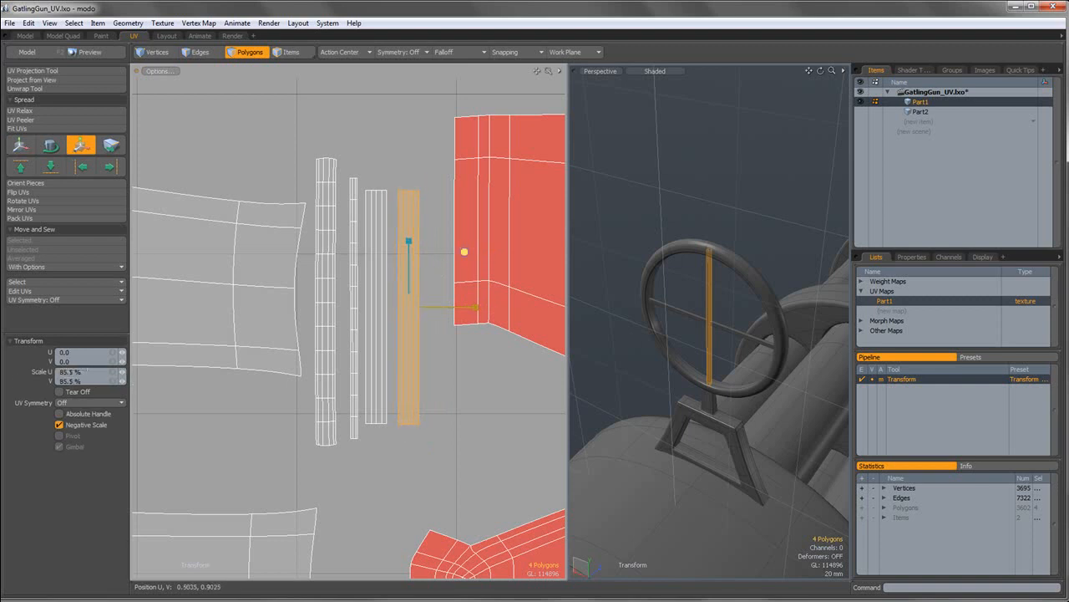
pyautogui.press('w')
pyautogui.press('space')
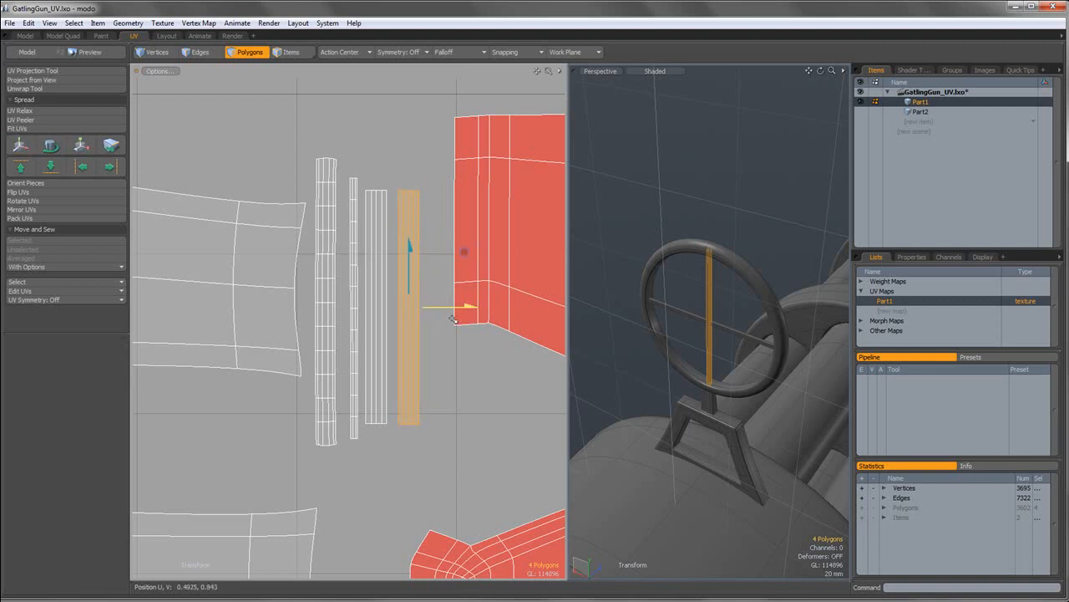
pyautogui.click(443, 286)
# Save the scene and dismiss the Save Scene notice.
pyautogui.scroll(-5, 450, 291)
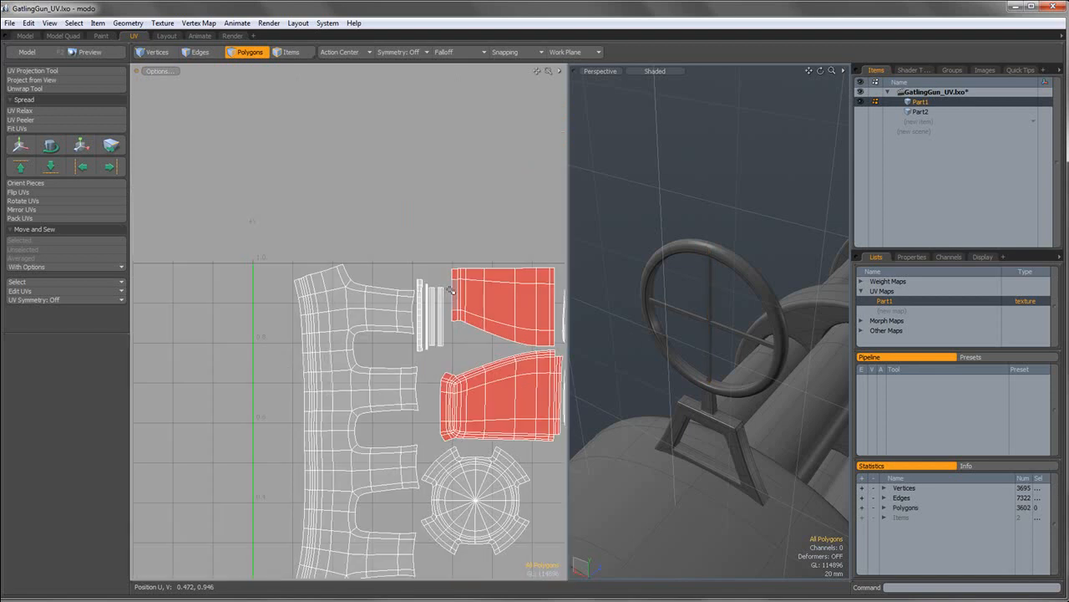
pyautogui.scroll(-3, 455, 288)
pyautogui.click(547, 253)
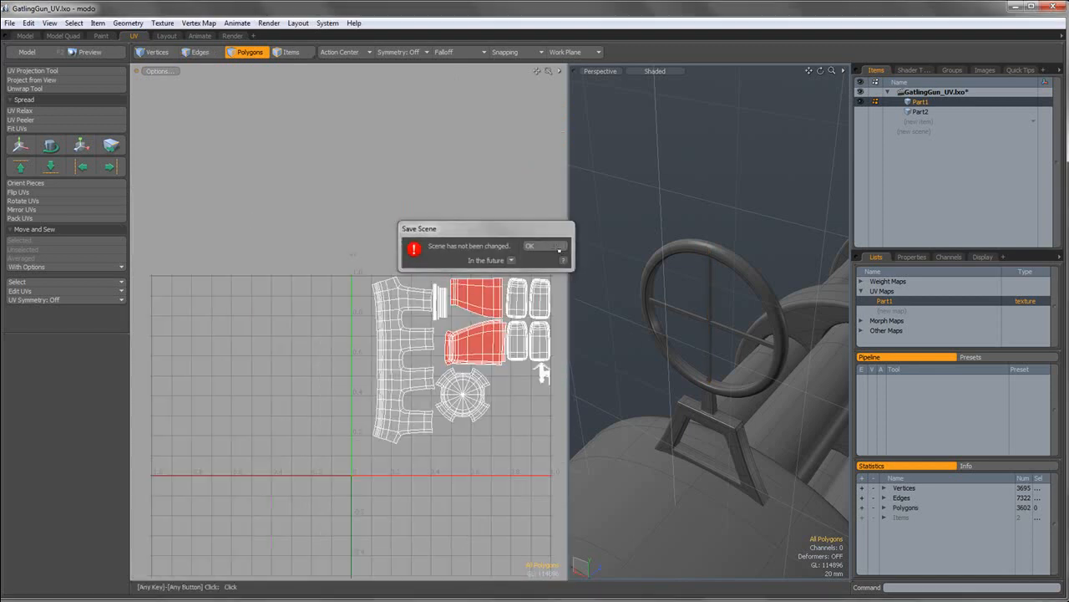
# Select both large red gun barrel islands lying outside the UV grid.
pyautogui.keyDown('alt'); pyautogui.keyDown('shift'); pyautogui.moveTo(473, 322); pyautogui.dragTo(413, 284); pyautogui.keyUp('shift'); pyautogui.keyUp('alt')
pyautogui.scroll(-3, 428, 343)
pyautogui.keyDown('alt'); pyautogui.keyDown('shift'); pyautogui.moveTo(425, 357); pyautogui.dragTo(397, 268); pyautogui.keyUp('shift'); pyautogui.keyUp('alt')
pyautogui.scroll(-2, 425, 269)
pyautogui.keyDown('alt'); pyautogui.keyDown('shift'); pyautogui.moveTo(460, 283); pyautogui.dragTo(423, 222); pyautogui.keyUp('shift'); pyautogui.keyUp('alt')
pyautogui.doubleClick(453, 197)
pyautogui.keyDown('shift'); pyautogui.doubleClick(467, 179); pyautogui.keyUp('shift')
# Move the two barrel islands by U -2.39, V -1.62 over the lower part of the UV space.
pyautogui.press('w')
pyautogui.moveTo(504, 165); pyautogui.dragTo(335, 280)
pyautogui.scroll(3, 318, 276)
pyautogui.scroll(4, 316, 276)
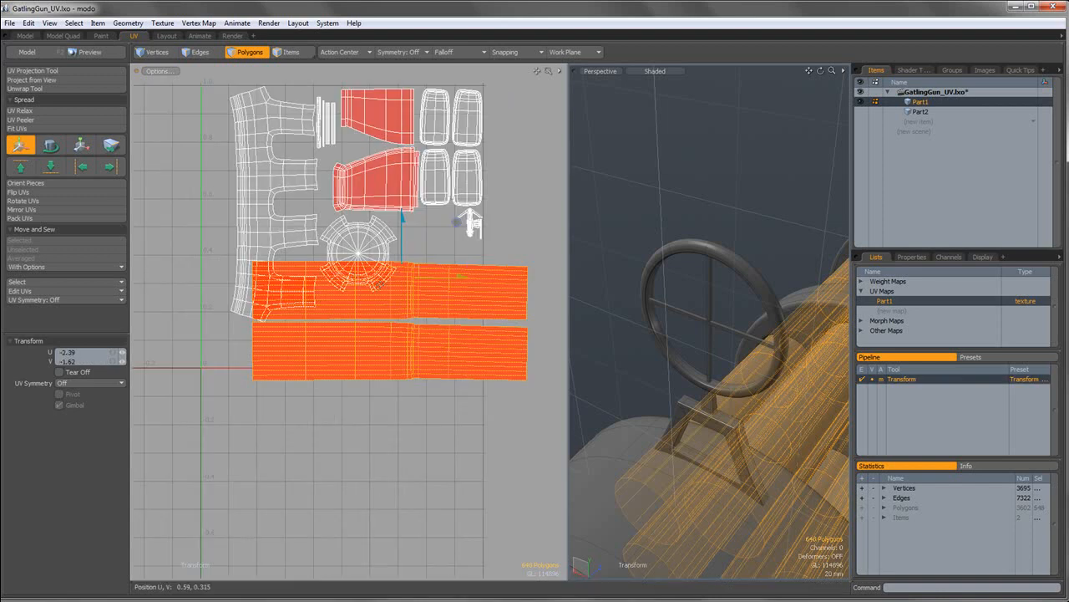
pyautogui.press('space')
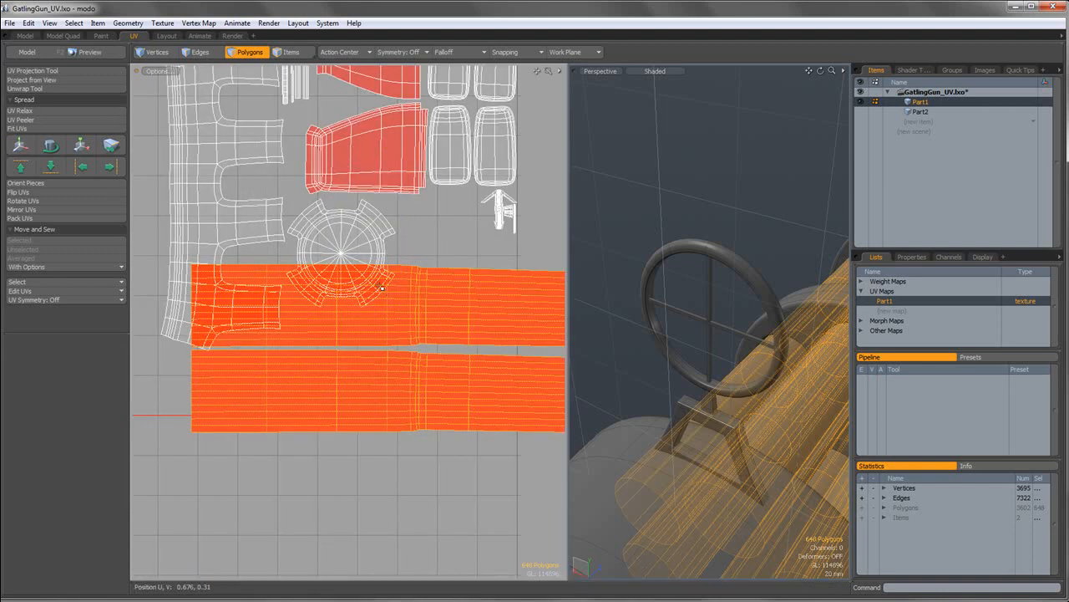
# Scale the two gun barrel islands to 71.5 % and nudge them into the lower part of the UV space.
pyautogui.click(381, 286)
pyautogui.doubleClick(434, 295)
pyautogui.keyDown('shift'); pyautogui.doubleClick(418, 390); pyautogui.keyUp('shift')
pyautogui.press('y')
pyautogui.moveTo(441, 292); pyautogui.dragTo(425, 307)
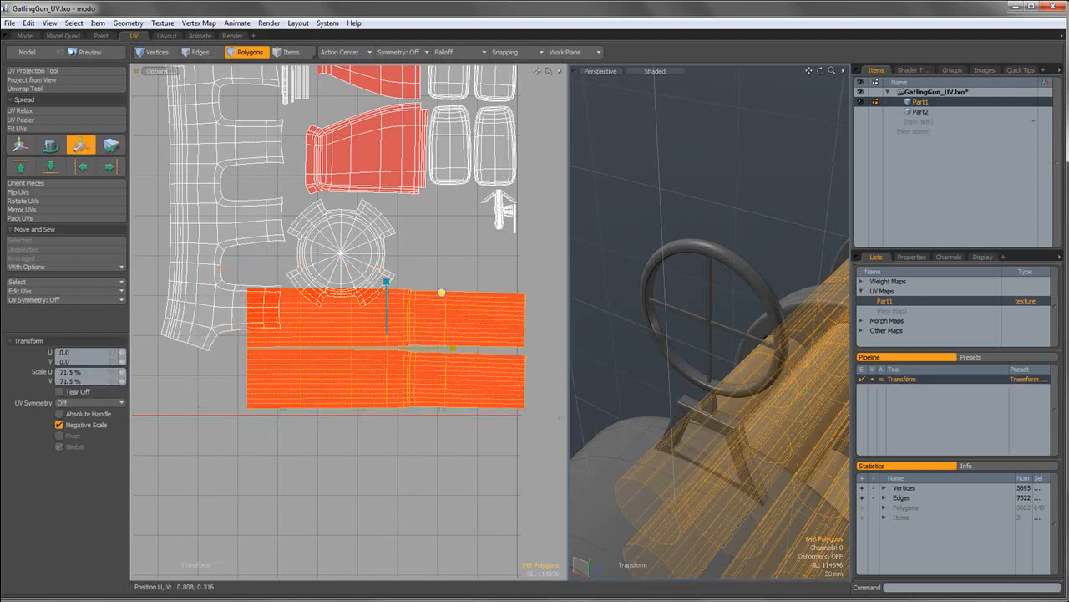
pyautogui.press('w')
pyautogui.moveTo(423, 250); pyautogui.dragTo(413, 255)
pyautogui.press('space')
# Move the comb-shaped island against the left edge of the UV space and straighten it with a slight rotation.
pyautogui.keyDown('alt'); pyautogui.moveTo(282, 243); pyautogui.dragTo(426, 313); pyautogui.keyUp('alt')
pyautogui.doubleClick(362, 275)
pyautogui.press('w')
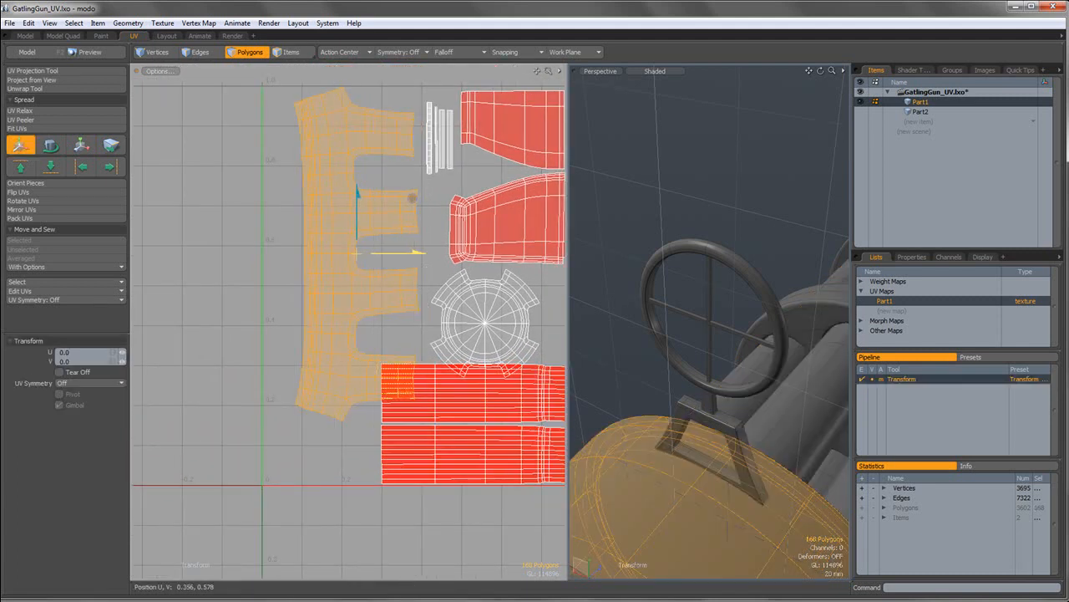
pyautogui.moveTo(363, 252); pyautogui.dragTo(330, 254)
pyautogui.press('e')
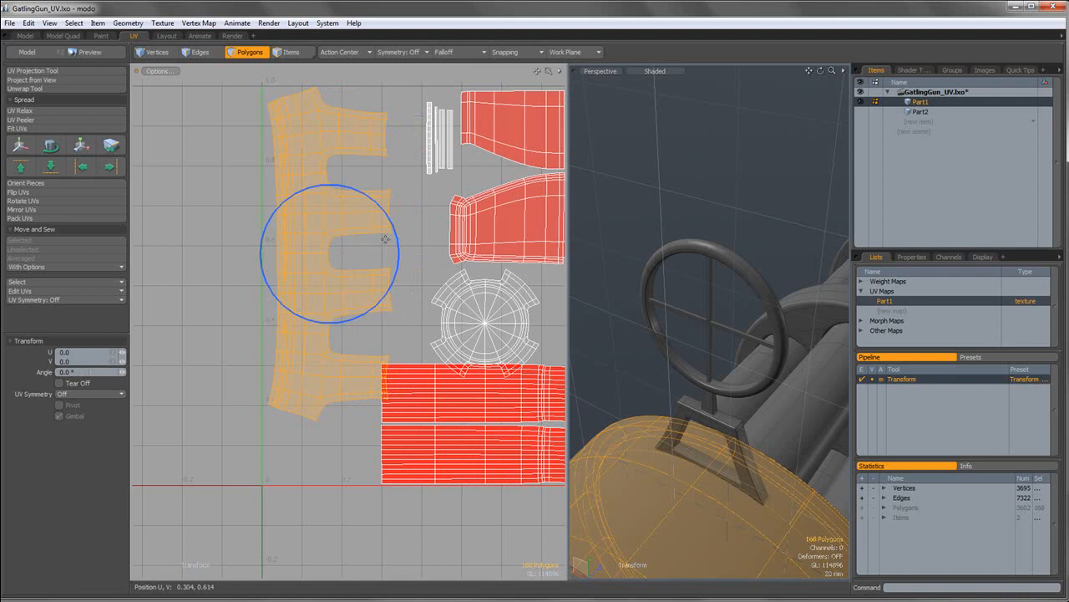
pyautogui.moveTo(393, 238); pyautogui.dragTo(395, 235)
pyautogui.press('w')
pyautogui.press('space')
pyautogui.press('w')
pyautogui.moveTo(331, 232); pyautogui.dragTo(321, 230)
pyautogui.press('space')
# Park the round flanged island outside the UV space, beside the comb-shaped island.
pyautogui.scroll(-2, 378, 241)
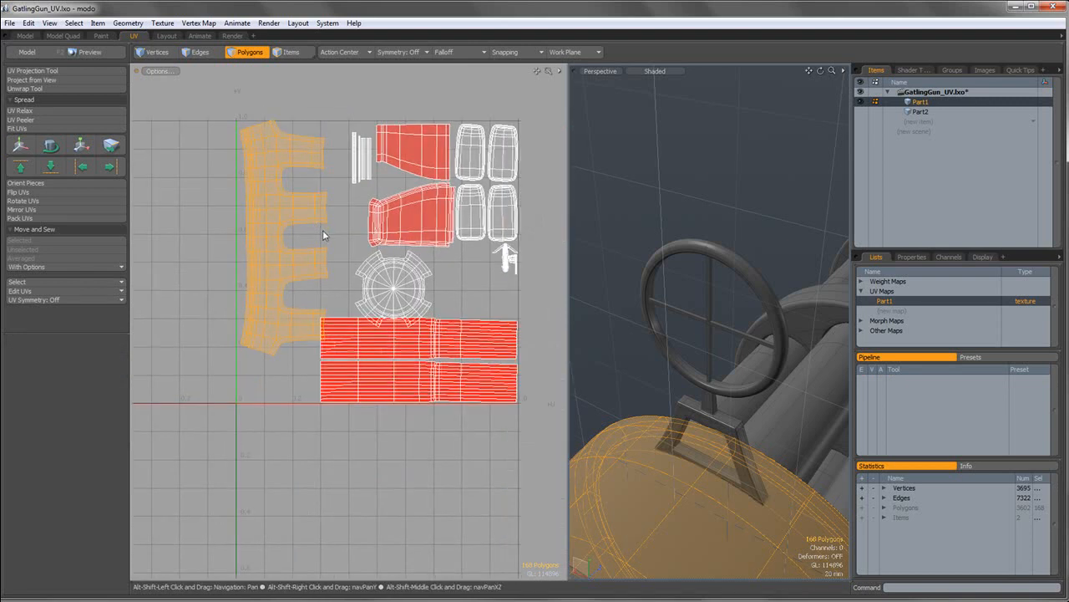
pyautogui.doubleClick(411, 290)
pyautogui.scroll(-2, 409, 287)
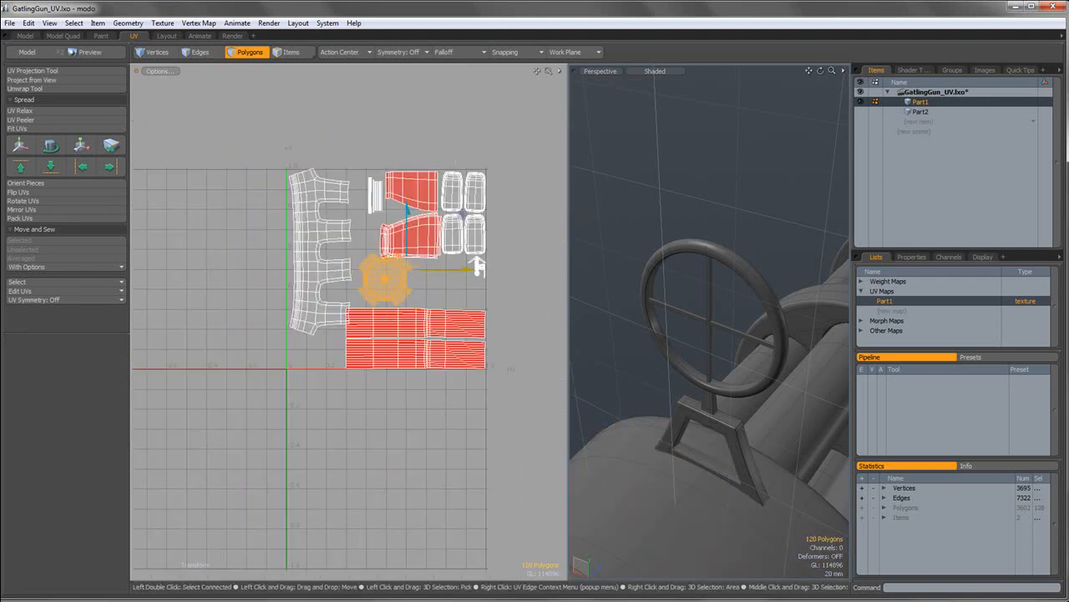
pyautogui.press('w')
pyautogui.moveTo(420, 278); pyautogui.dragTo(275, 201)
pyautogui.press('space')
# Select both gun barrel islands and move them below the UV space to free up room.
pyautogui.doubleClick(402, 311)
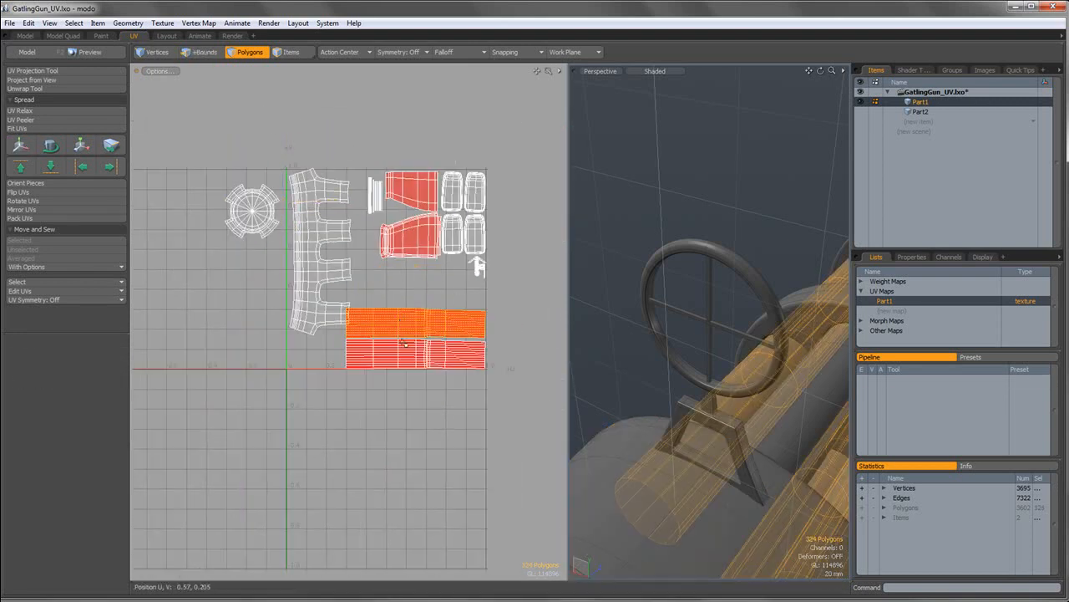
pyautogui.keyDown('shift'); pyautogui.doubleClick(410, 345); pyautogui.keyUp('shift')
pyautogui.press('w')
pyautogui.moveTo(450, 283); pyautogui.dragTo(499, 381)
pyautogui.press('space')
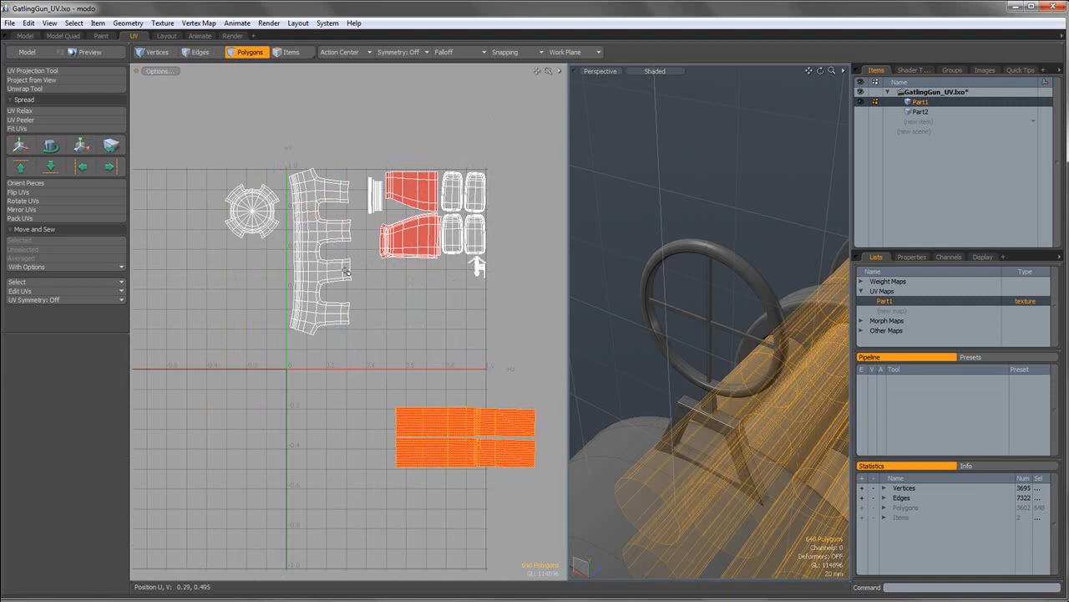
# Rotate the comb-shaped island about 90° and move it by U 0.405, V -0.415 to the UV space's lower edge.
pyautogui.doubleClick(347, 272)
pyautogui.press('e')
pyautogui.moveTo(383, 242); pyautogui.dragTo(392, 247)
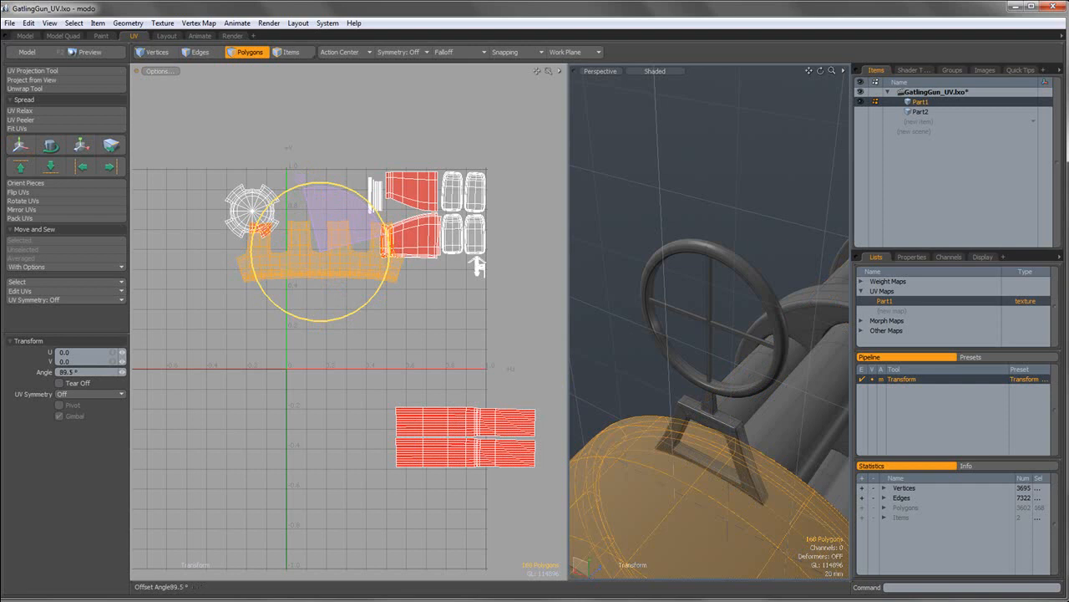
pyautogui.press('w')
pyautogui.moveTo(359, 234); pyautogui.dragTo(442, 314)
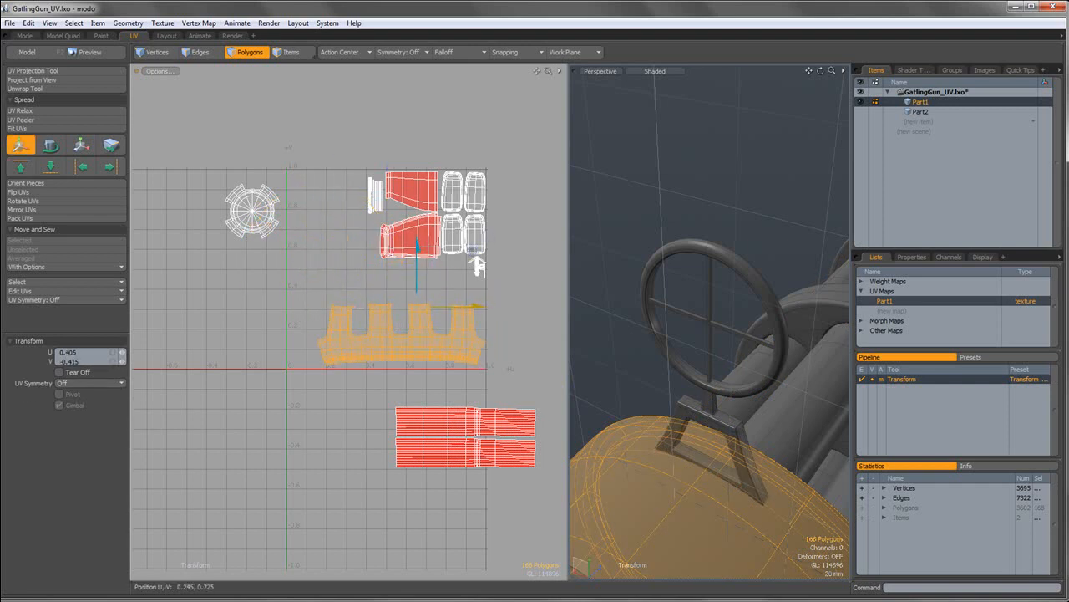
pyautogui.press('space')
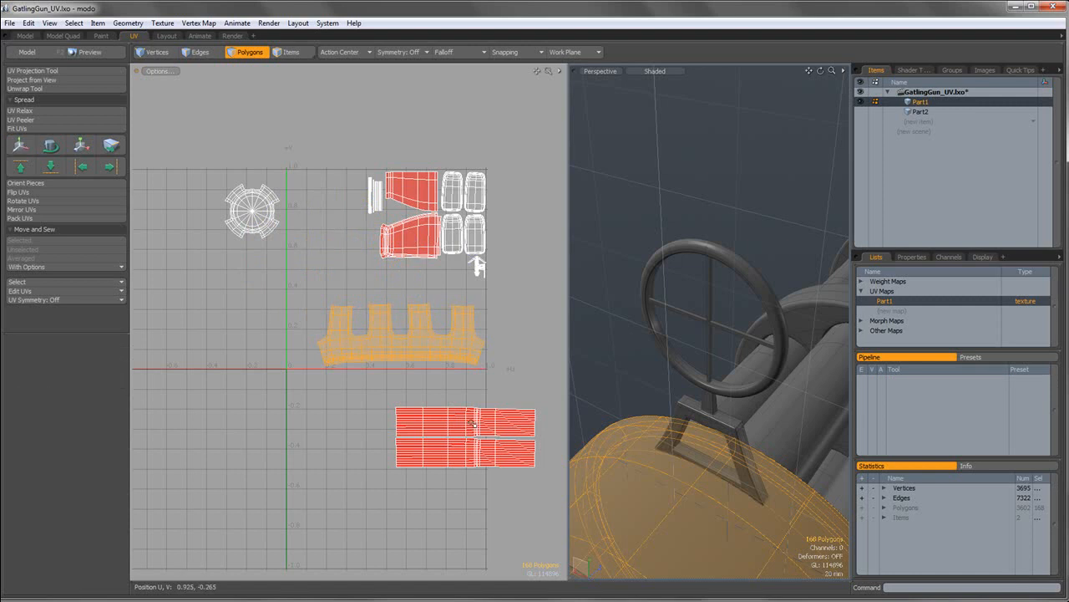
# Rotate both gun barrel islands about 91° and move them by U -0.715, V 0.98 into the UV space's upper-left corner.
pyautogui.doubleClick(449, 424)
pyautogui.keyDown('shift'); pyautogui.doubleClick(451, 452); pyautogui.keyUp('shift')
pyautogui.press('e')
pyautogui.moveTo(515, 398); pyautogui.dragTo(427, 387)
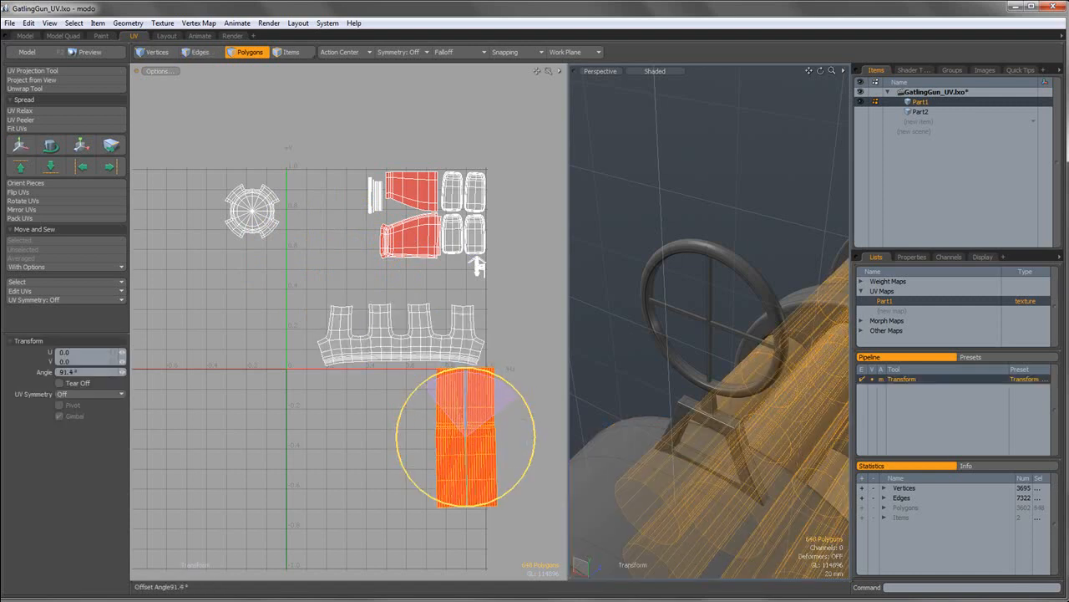
pyautogui.press('w')
pyautogui.moveTo(485, 439); pyautogui.dragTo(343, 243)
# Scale the upright barrel islands down slightly so they clear the comb-shaped island, and deselect them.
pyautogui.scroll(3, 383, 327)
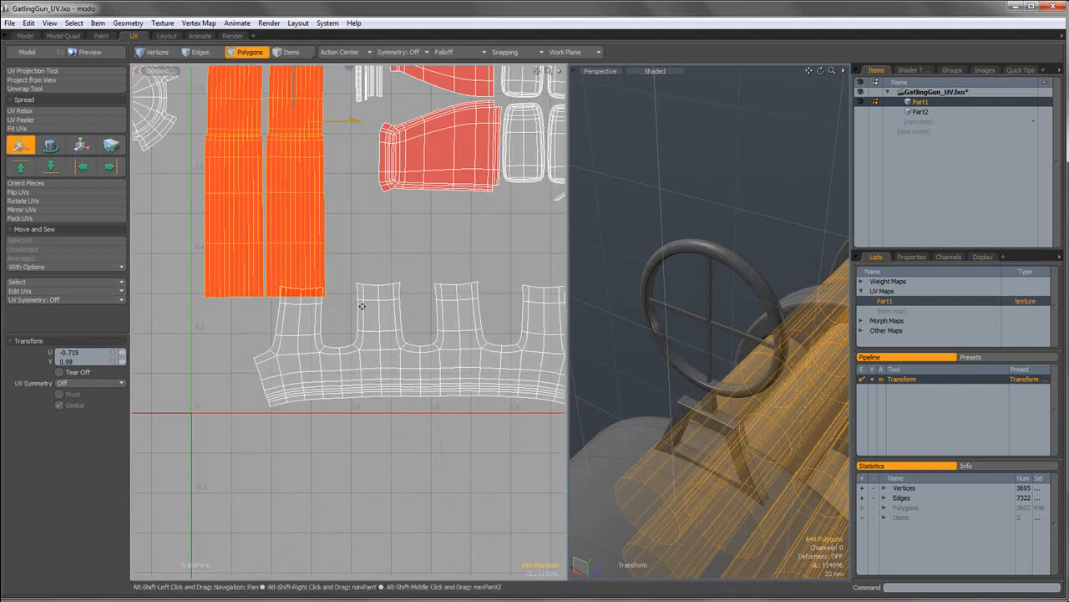
pyautogui.keyDown('alt'); pyautogui.moveTo(352, 284); pyautogui.dragTo(451, 413); pyautogui.keyUp('alt')
pyautogui.press('r')
pyautogui.moveTo(418, 231); pyautogui.dragTo(379, 218)
pyautogui.press('w')
pyautogui.press('space')
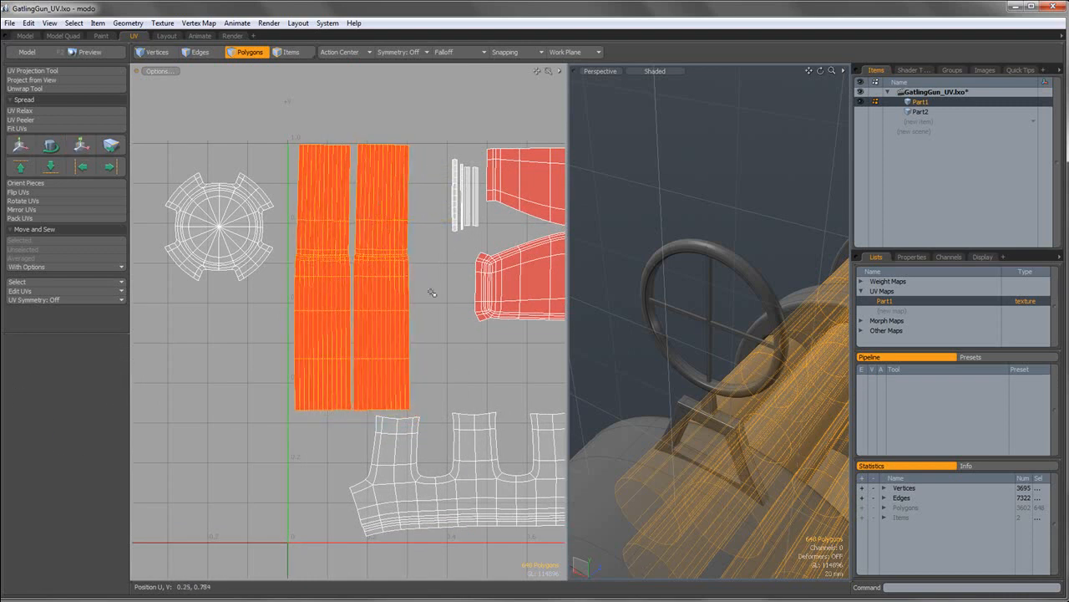
pyautogui.click(434, 292)
# Move the round flanged island back into the UV space, between the lower curved panel and the comb-shaped island.
pyautogui.scroll(-3, 436, 292)
pyautogui.keyDown('alt'); pyautogui.keyDown('shift'); pyautogui.moveTo(445, 296); pyautogui.dragTo(390, 214); pyautogui.keyUp('shift'); pyautogui.keyUp('alt')
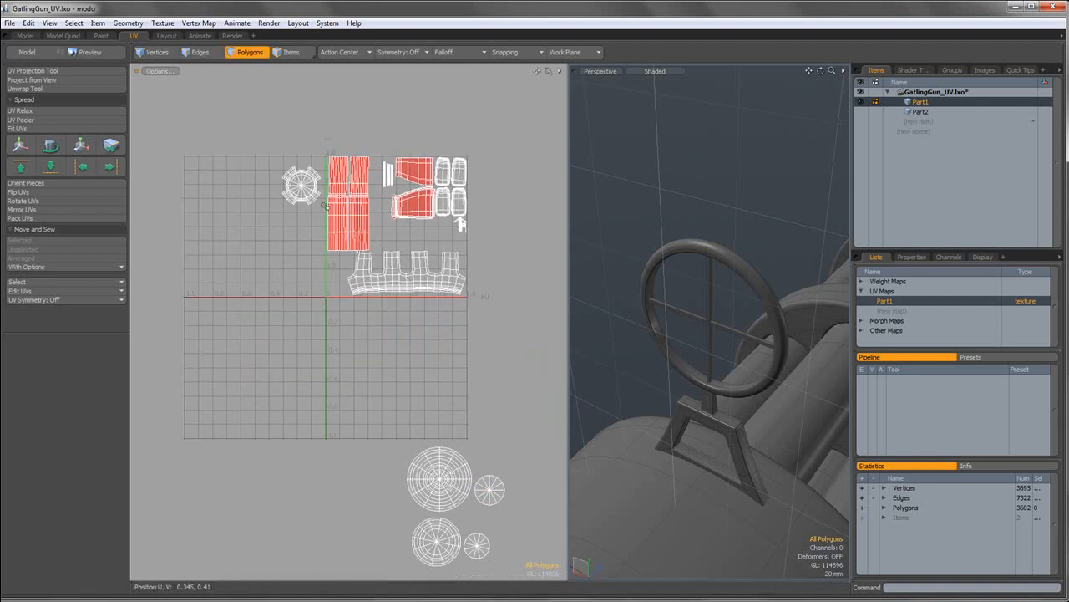
pyautogui.doubleClick(317, 197)
pyautogui.scroll(2, 315, 192)
pyautogui.keyDown('alt'); pyautogui.keyDown('shift'); pyautogui.moveTo(317, 192); pyautogui.dragTo(466, 314); pyautogui.keyUp('shift'); pyautogui.keyUp('alt')
pyautogui.press('y')
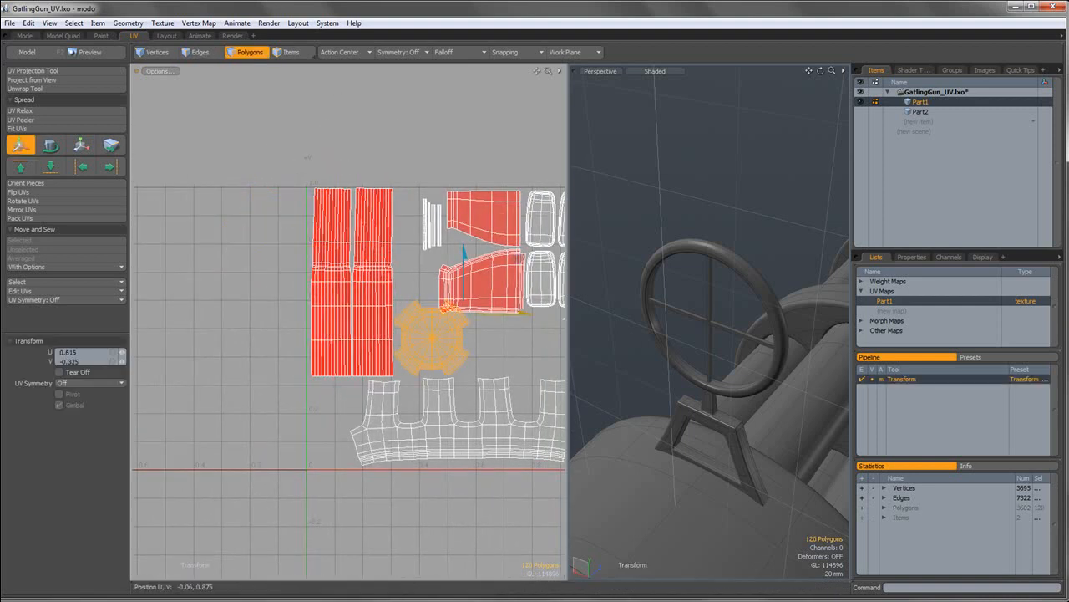
pyautogui.scroll(1, 459, 290)
pyautogui.keyDown('alt'); pyautogui.keyDown('shift'); pyautogui.moveTo(520, 287); pyautogui.dragTo(398, 232); pyautogui.keyUp('shift'); pyautogui.keyUp('alt')
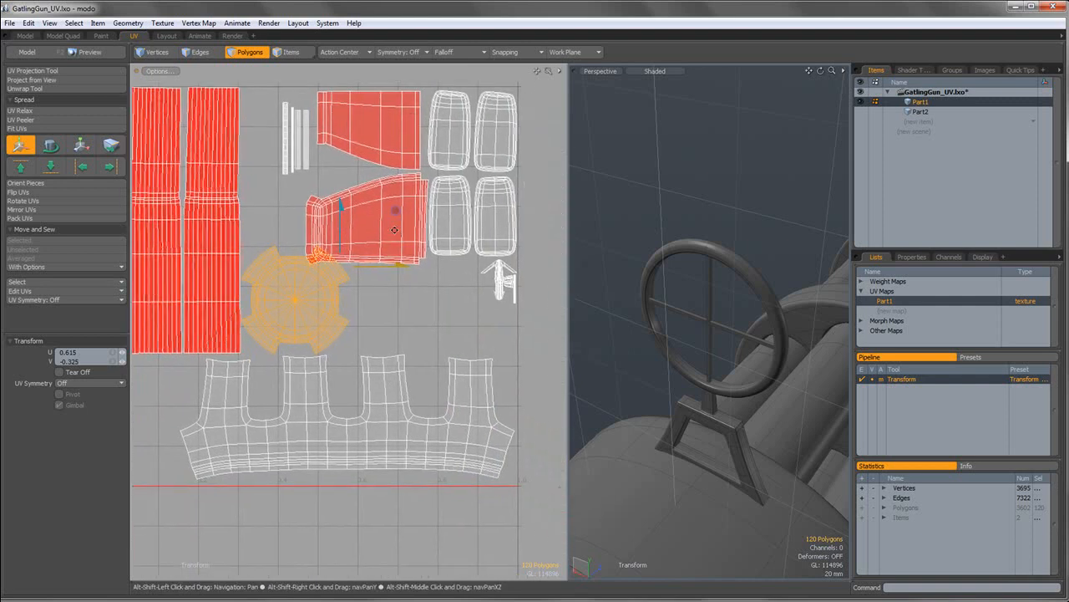
pyautogui.moveTo(343, 279); pyautogui.dragTo(397, 288)
pyautogui.keyDown('alt'); pyautogui.keyDown('shift'); pyautogui.moveTo(276, 314); pyautogui.dragTo(315, 368); pyautogui.keyUp('shift'); pyautogui.keyUp('alt')
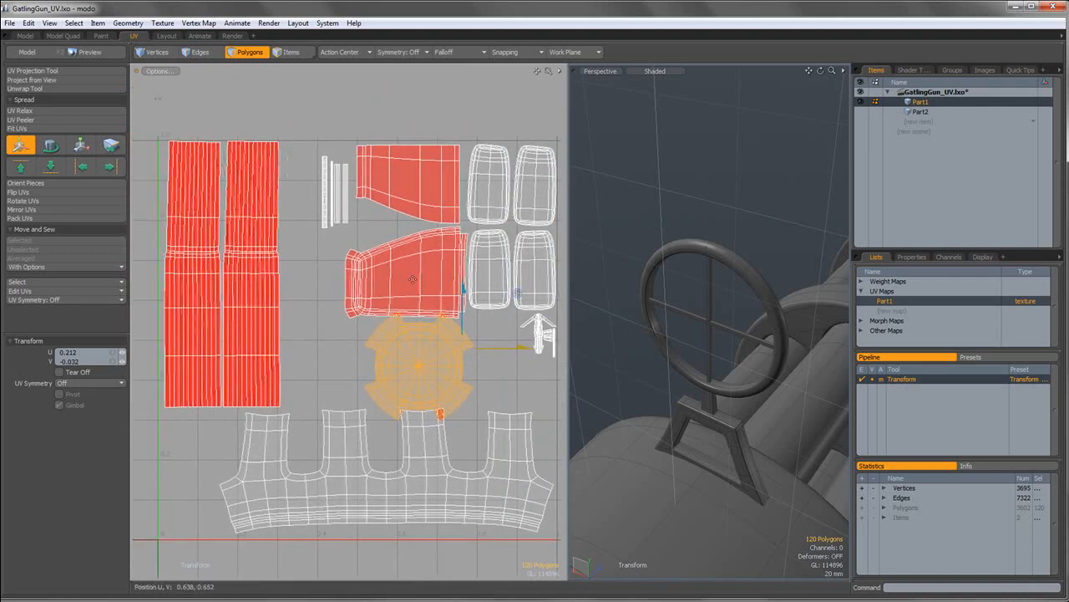
pyautogui.press('space')
# Select the four narrow sight-ring strips and move them by U -0.088, V 0.03 next to the barrel islands.
pyautogui.doubleClick(339, 201)
pyautogui.keyDown('shift'); pyautogui.doubleClick(345, 202); pyautogui.keyUp('shift')
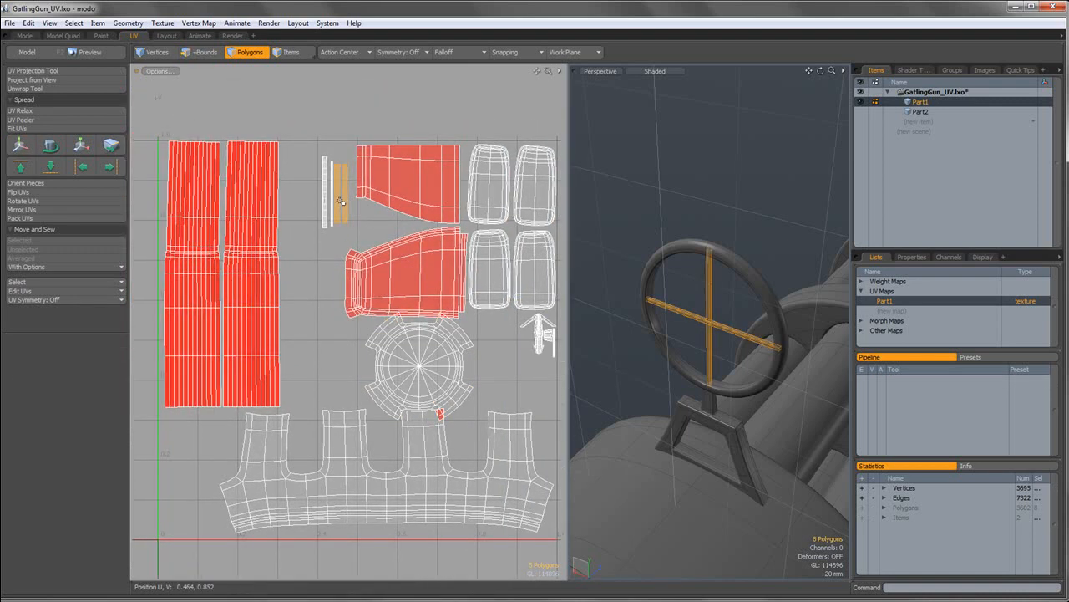
pyautogui.keyDown('shift'); pyautogui.doubleClick(332, 201); pyautogui.keyUp('shift')
pyautogui.keyDown('shift'); pyautogui.doubleClick(325, 201); pyautogui.keyUp('shift')
pyautogui.press('w')
pyautogui.moveTo(347, 197); pyautogui.dragTo(311, 185)
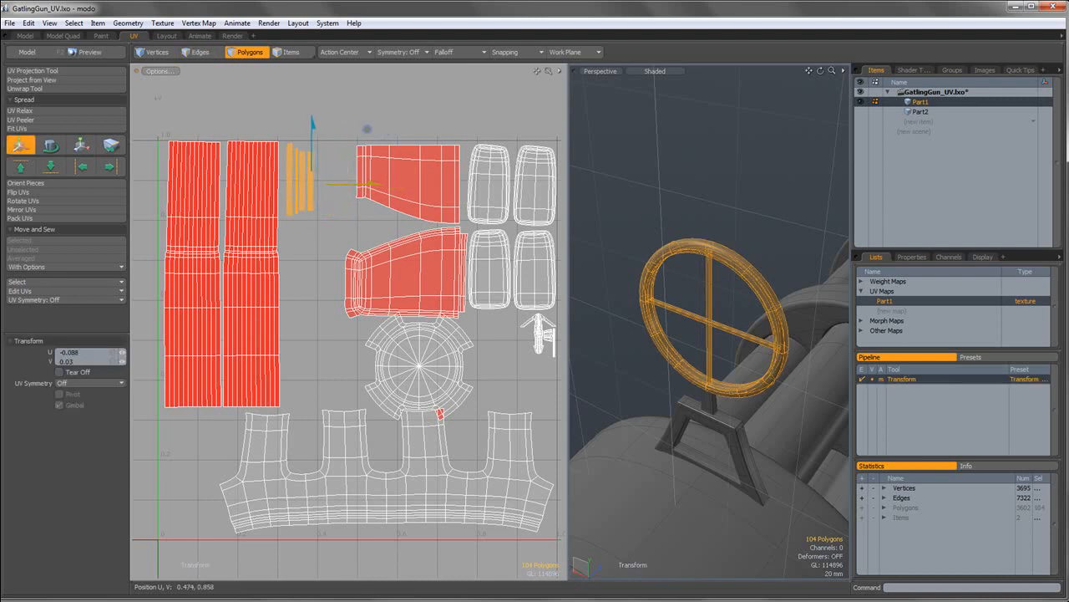
pyautogui.press('space')
# Tilt the upper red curved panel island and shift it closer to the narrow strips.
pyautogui.doubleClick(418, 180)
pyautogui.press('w')
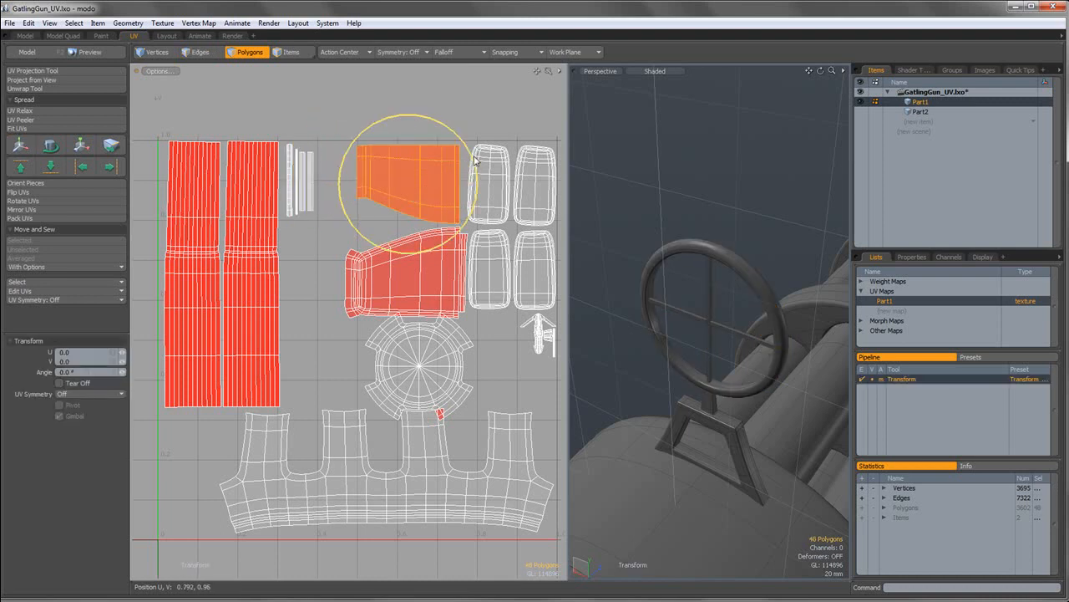
pyautogui.moveTo(472, 155); pyautogui.dragTo(424, 154)
pyautogui.press('w')
pyautogui.press('space')
# Tilt the lower red curved panel island to nest under the upper one and move it by U -0.044, V 0.022.
pyautogui.doubleClick(425, 256)
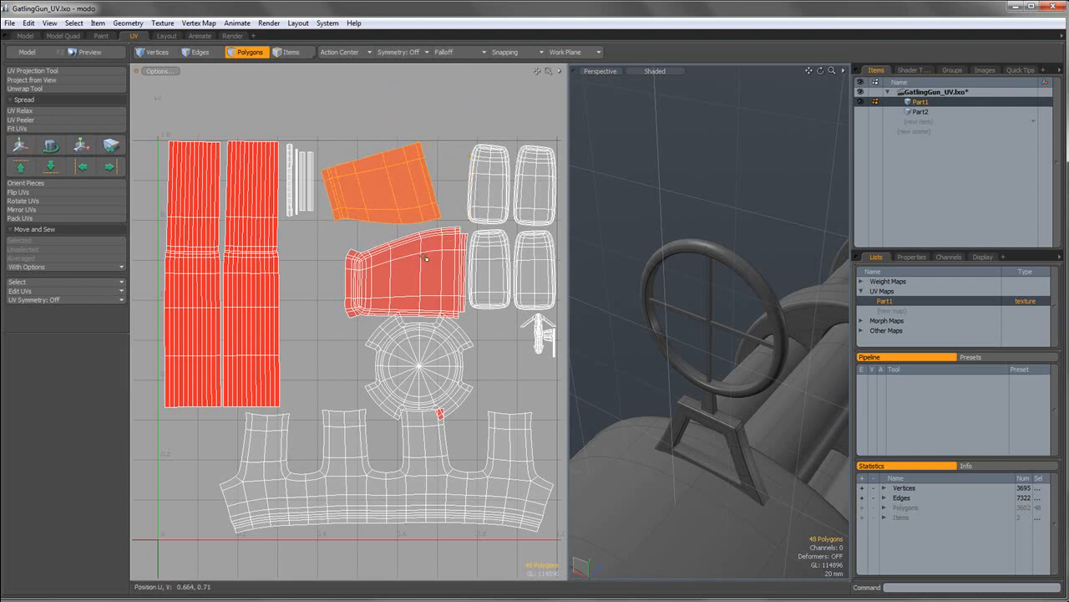
pyautogui.press('e')
pyautogui.moveTo(471, 248); pyautogui.dragTo(474, 264)
pyautogui.press('w')
pyautogui.moveTo(424, 259); pyautogui.dragTo(407, 251)
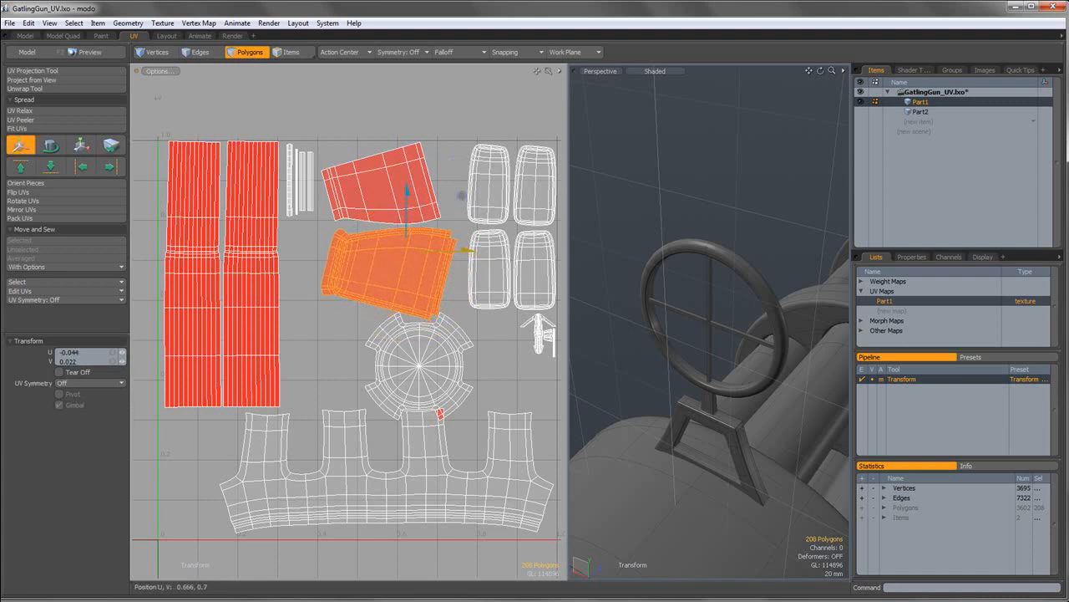
pyautogui.press('space')
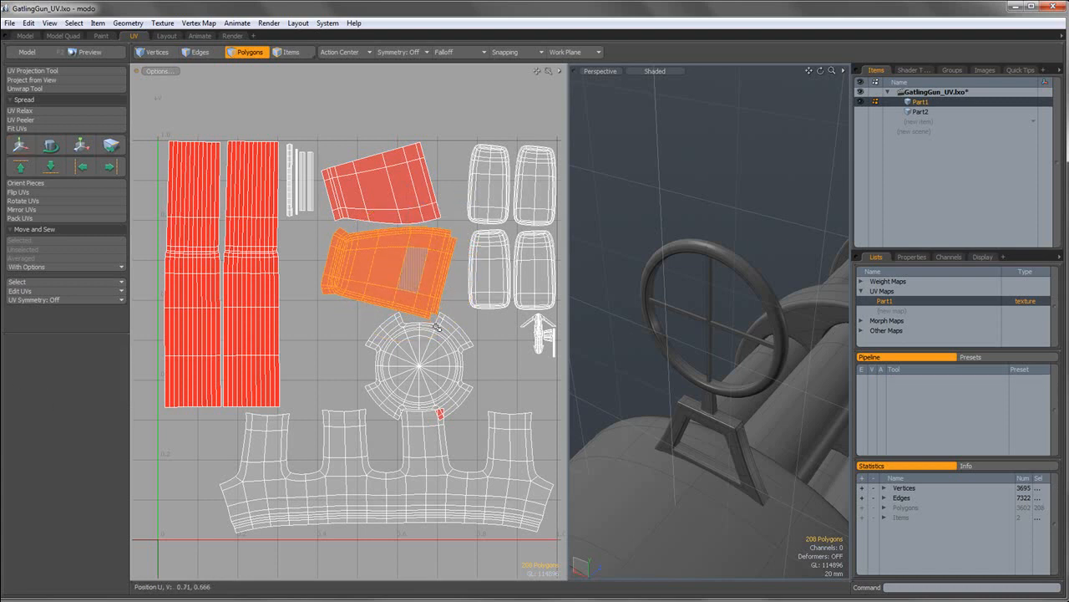
# Select both red curved panel islands, fine-tune their position above the round flanged island, and clear the selection.
pyautogui.scroll(3, 436, 324)
pyautogui.doubleClick(441, 333)
pyautogui.keyDown('alt'); pyautogui.keyDown('shift'); pyautogui.moveTo(458, 219); pyautogui.dragTo(440, 377); pyautogui.keyUp('shift'); pyautogui.keyUp('alt')
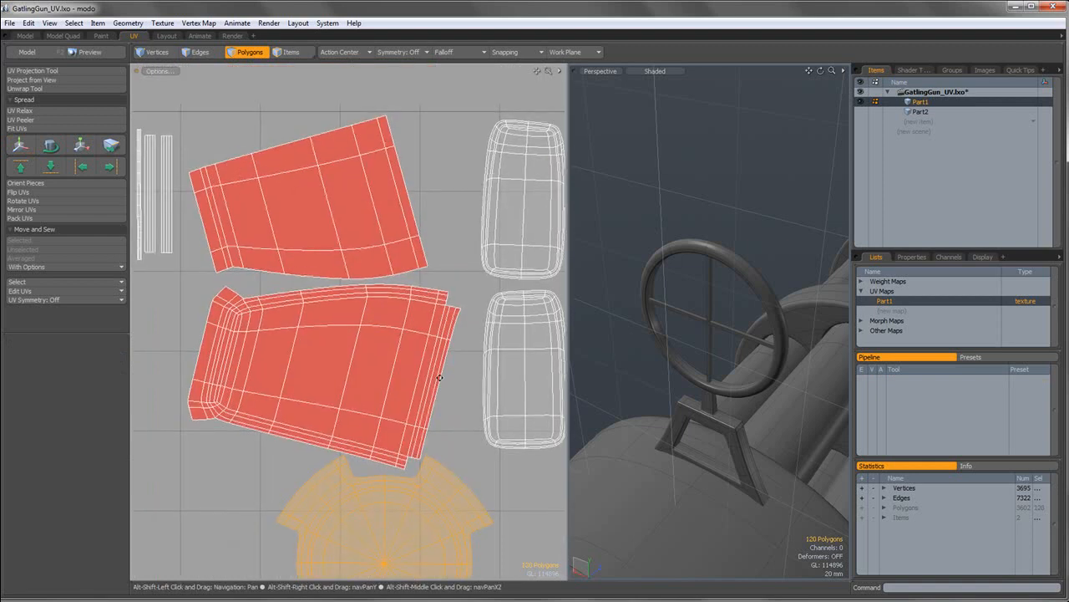
pyautogui.doubleClick(397, 244)
pyautogui.keyDown('shift'); pyautogui.doubleClick(421, 339); pyautogui.keyUp('shift')
pyautogui.press('w')
pyautogui.moveTo(410, 253); pyautogui.dragTo(443, 319)
pyautogui.press('space')
pyautogui.click(440, 250)
pyautogui.scroll(-2, 440, 248)
pyautogui.scroll(-1, 441, 297)
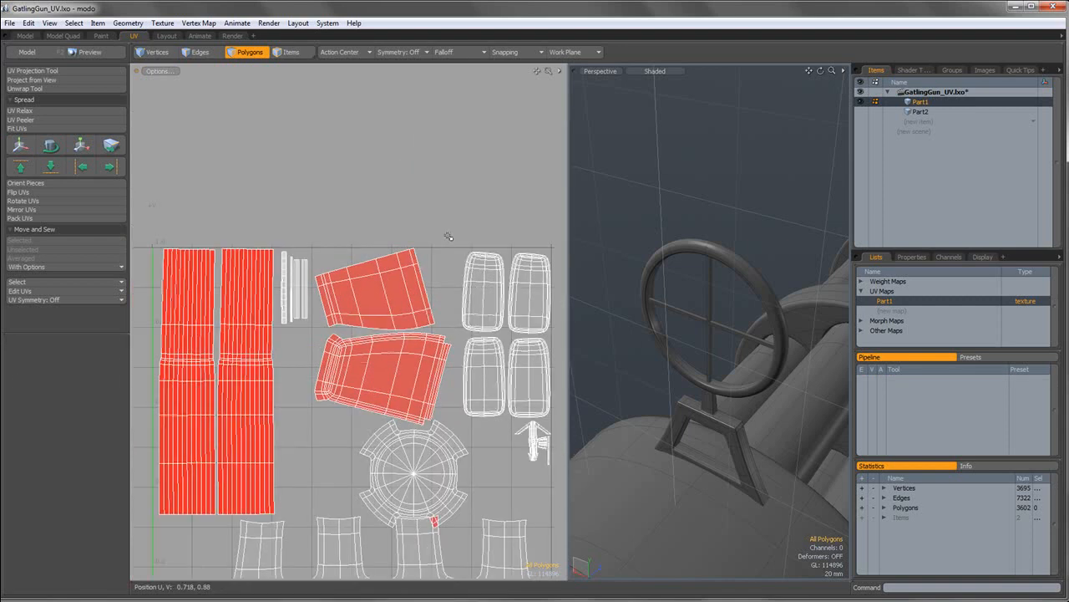
# Move the round flanged island by U -0.212, V 0.03 so it sits beside the barrel islands, and deselect it.
pyautogui.moveTo(576, 424); pyautogui.dragTo(565, 387, button='right')
pyautogui.click(510, 233)
pyautogui.scroll(-1, 509, 233)
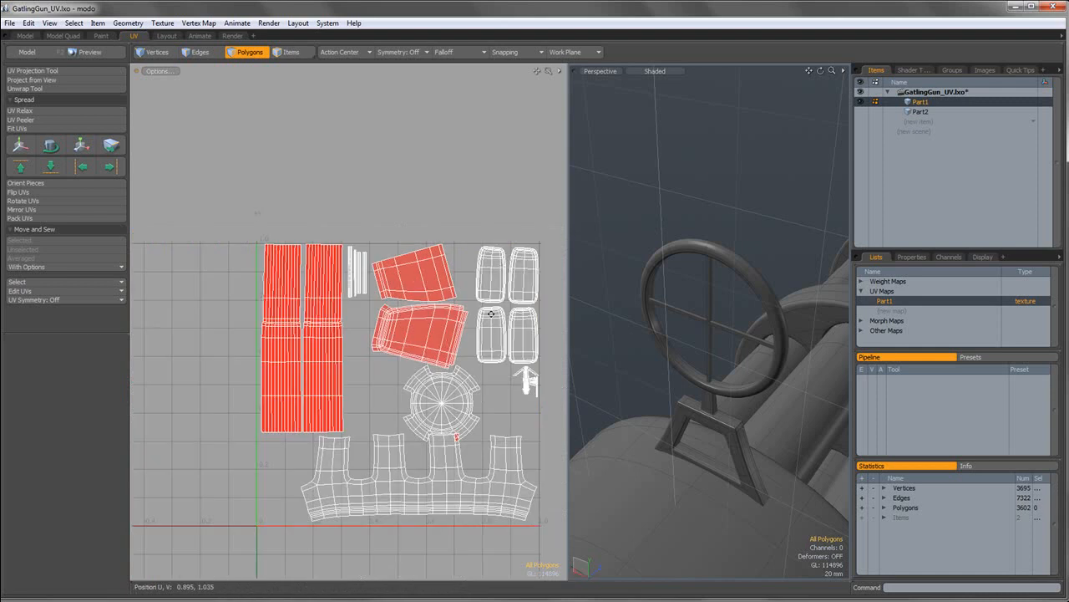
pyautogui.keyDown('alt'); pyautogui.keyDown('shift'); pyautogui.moveTo(492, 313); pyautogui.dragTo(485, 233); pyautogui.keyUp('shift'); pyautogui.keyUp('alt')
pyautogui.scroll(2, 461, 299)
pyautogui.click(460, 299)
pyautogui.doubleClick(461, 299)
pyautogui.keyDown('alt'); pyautogui.keyDown('shift'); pyautogui.moveTo(484, 314); pyautogui.dragTo(313, 268); pyautogui.keyUp('shift'); pyautogui.keyUp('alt')
pyautogui.press('w')
pyautogui.moveTo(366, 212); pyautogui.dragTo(359, 218)
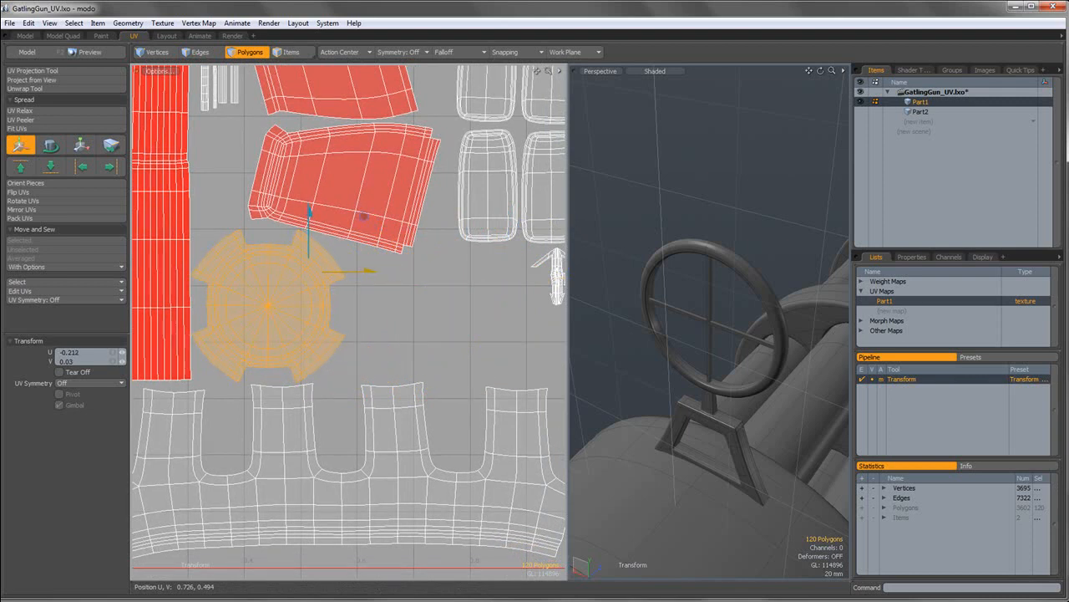
pyautogui.press('q')
pyautogui.click(429, 319)
# Select the largest disc island below the grid and bring it up into the UV space.
pyautogui.scroll(-5, 439, 316)
pyautogui.keyDown('alt'); pyautogui.keyDown('shift'); pyautogui.moveTo(456, 335); pyautogui.dragTo(442, 253); pyautogui.keyUp('shift'); pyautogui.keyUp('alt')
pyautogui.scroll(-2, 437, 276)
pyautogui.keyDown('alt'); pyautogui.keyDown('shift'); pyautogui.moveTo(479, 444); pyautogui.dragTo(442, 143); pyautogui.keyUp('shift'); pyautogui.keyUp('alt')
pyautogui.doubleClick(438, 435)
pyautogui.press('w')
pyautogui.keyDown('alt'); pyautogui.keyDown('shift'); pyautogui.moveTo(453, 325); pyautogui.dragTo(458, 430); pyautogui.keyUp('shift'); pyautogui.keyUp('alt')
# Scale the large disc island down and fit it next to the round flanged island, above the comb-shaped one.
pyautogui.scroll(2, 425, 292)
pyautogui.scroll(3, 425, 292)
pyautogui.press('y')
pyautogui.moveTo(479, 250); pyautogui.dragTo(432, 231)
pyautogui.press('w')
pyautogui.press('y')
pyautogui.press('w')
pyautogui.press('space')
pyautogui.scroll(-5, 447, 281)
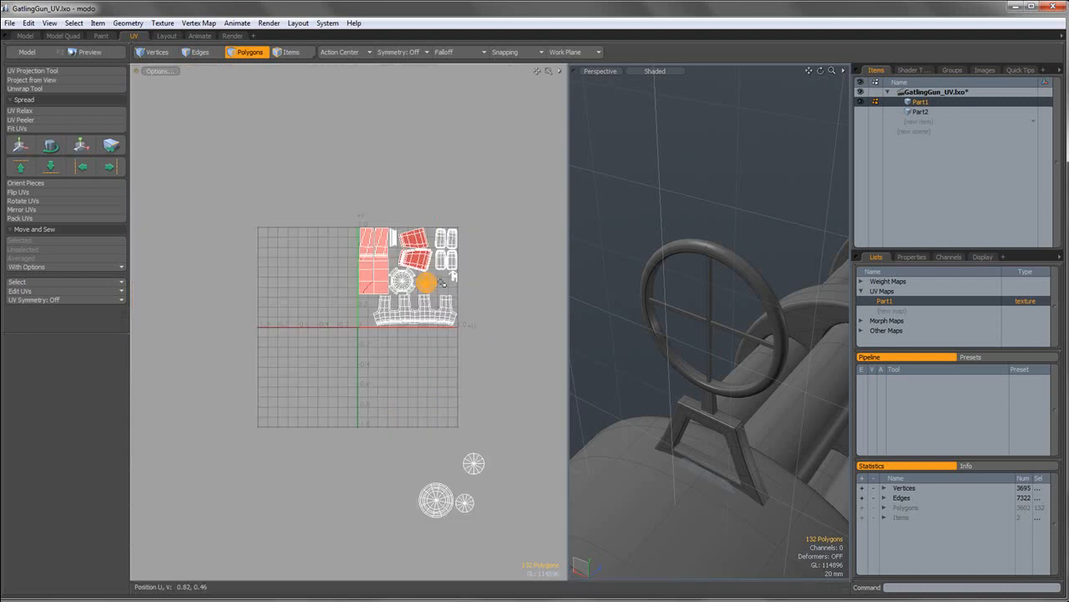
# Move the upper small disc island outside the grid by U -0.27, V 1.77 to sit beside the large disc.
pyautogui.keyDown('alt'); pyautogui.moveTo(450, 316); pyautogui.dragTo(382, 259); pyautogui.keyUp('alt')
pyautogui.hotkey('shift', 'a')
pyautogui.keyDown('alt'); pyautogui.moveTo(778, 449); pyautogui.dragTo(517, 372); pyautogui.keyUp('alt')
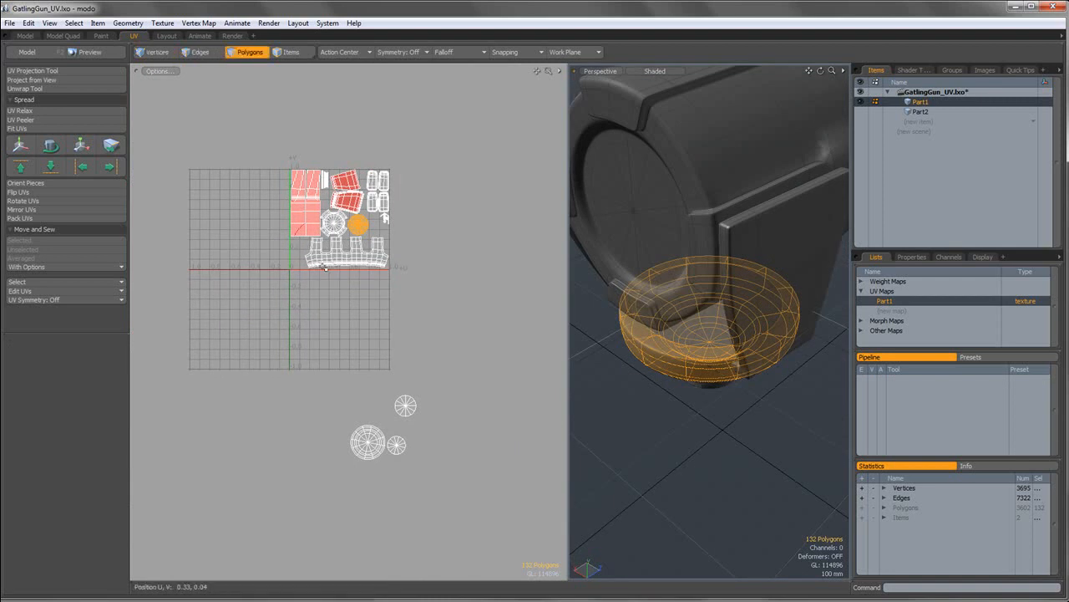
pyautogui.doubleClick(406, 398)
pyautogui.keyDown('alt'); pyautogui.moveTo(406, 383); pyautogui.dragTo(422, 453); pyautogui.keyUp('alt')
pyautogui.press('w')
pyautogui.moveTo(434, 409); pyautogui.dragTo(407, 246)
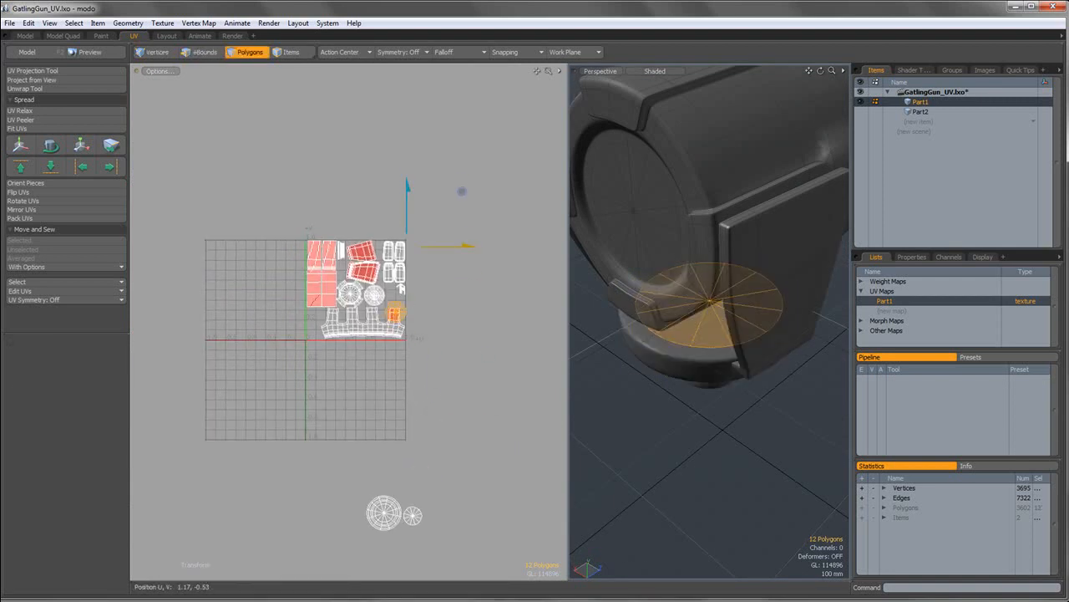
pyautogui.scroll(4, 411, 372)
pyautogui.keyDown('alt'); pyautogui.moveTo(392, 292); pyautogui.dragTo(462, 499); pyautogui.keyUp('alt')
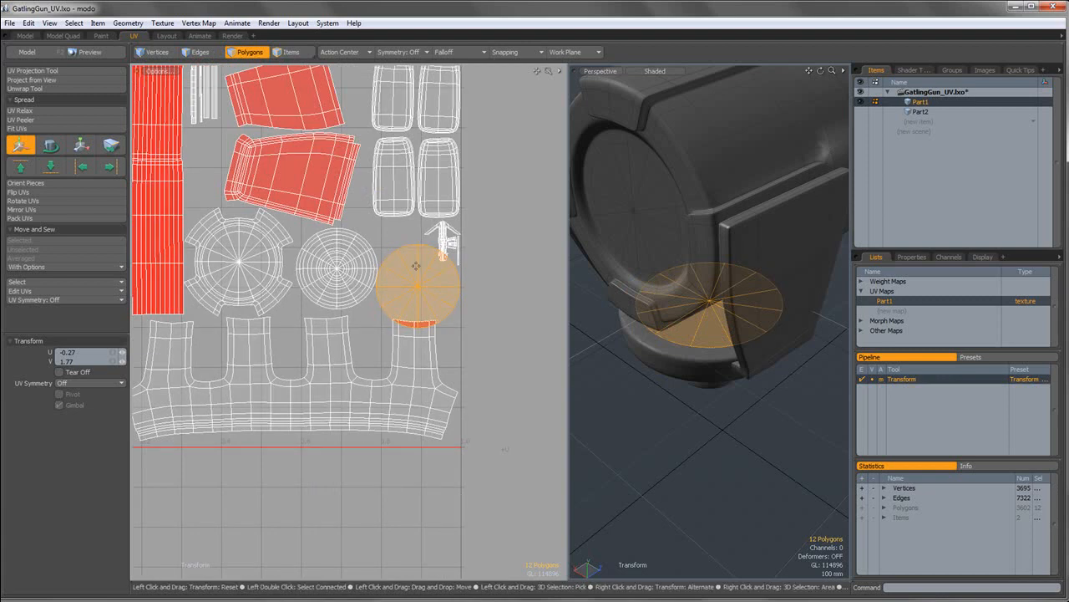
# Scale the small disc island down and fit it into the gap above the comb-shaped island.
pyautogui.scroll(1, 416, 266)
pyautogui.press('r')
pyautogui.moveTo(473, 240); pyautogui.dragTo(443, 239)
pyautogui.press('w')
pyautogui.press('q')
# Select the two remaining disc islands below the grid and move them into the UV space, under the barrel islands.
pyautogui.scroll(-5, 466, 284)
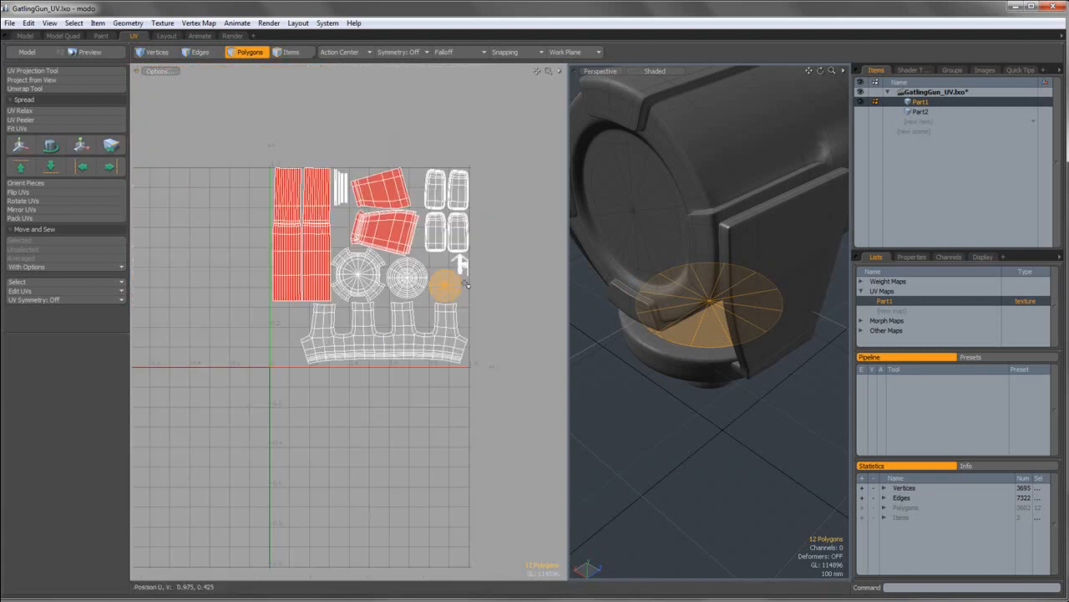
pyautogui.keyDown('alt'); pyautogui.keyDown('shift'); pyautogui.moveTo(474, 325); pyautogui.dragTo(462, 230); pyautogui.keyUp('shift'); pyautogui.keyUp('alt')
pyautogui.doubleClick(435, 402)
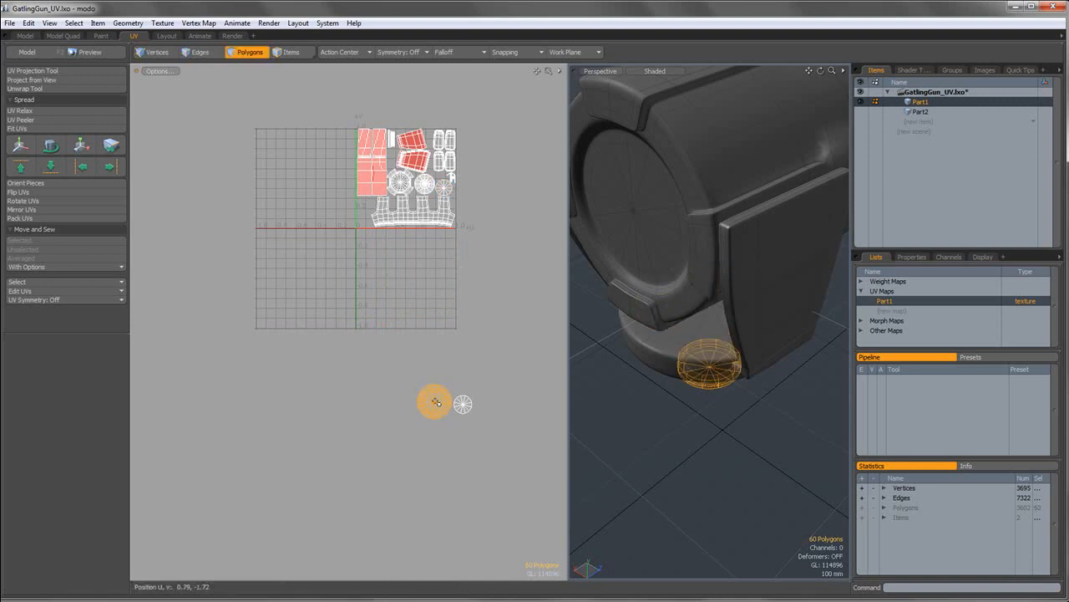
pyautogui.press('w')
pyautogui.moveTo(501, 340); pyautogui.dragTo(499, 154)
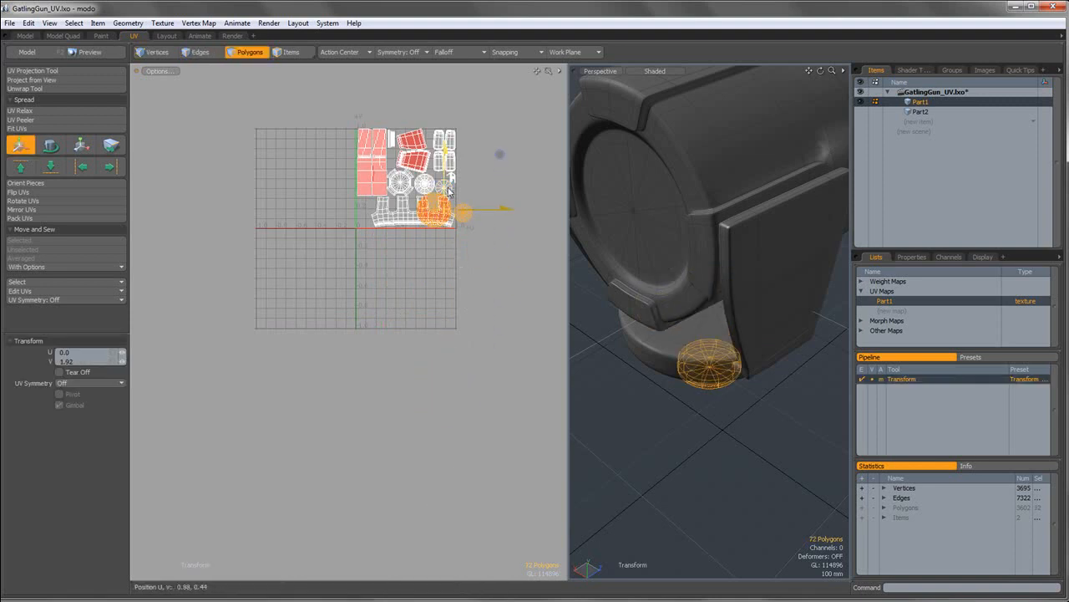
pyautogui.moveTo(464, 185); pyautogui.dragTo(403, 181)
pyautogui.press('q')
# Scale both discs down and fit them between the barrel islands and the comb-shaped island.
pyautogui.scroll(5, 391, 178)
pyautogui.keyDown('alt'); pyautogui.keyDown('shift'); pyautogui.moveTo(344, 272); pyautogui.dragTo(394, 254); pyautogui.keyUp('shift'); pyautogui.keyUp('alt')
pyautogui.press('r')
pyautogui.press('w')
pyautogui.press('q')
# Move the smaller disc by U -0.164, V -0.148 so it sits below the bigger disc, beside the comb-shaped island.
pyautogui.doubleClick(387, 349)
pyautogui.press('w')
pyautogui.moveTo(427, 303); pyautogui.dragTo(338, 382)
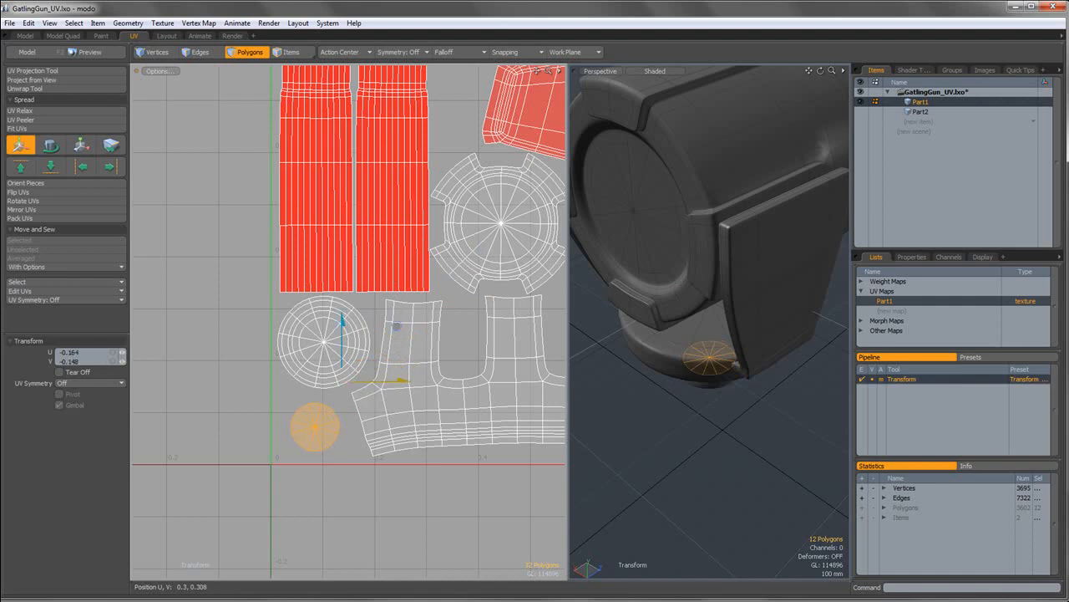
# Move the remaining holed disc and two strip islands by U -0.74, V -4.1, close to the lower corner of the UV space.
pyautogui.press('q')
pyautogui.click(463, 352)
pyautogui.scroll(-8, 476, 315)
pyautogui.keyDown('alt'); pyautogui.keyDown('shift'); pyautogui.moveTo(474, 313); pyautogui.dragTo(374, 311); pyautogui.keyUp('shift'); pyautogui.keyUp('alt')
pyautogui.keyDown('alt'); pyautogui.keyDown('shift'); pyautogui.moveTo(495, 200); pyautogui.dragTo(487, 244); pyautogui.keyUp('shift'); pyautogui.keyUp('alt')
pyautogui.keyDown('alt'); pyautogui.keyDown('shift'); pyautogui.moveTo(482, 201); pyautogui.dragTo(500, 254); pyautogui.keyUp('shift'); pyautogui.keyUp('alt')
pyautogui.keyDown('alt'); pyautogui.keyDown('shift'); pyautogui.moveTo(446, 256); pyautogui.dragTo(470, 182); pyautogui.keyUp('shift'); pyautogui.keyUp('alt')
pyautogui.press('w')
pyautogui.moveTo(489, 106); pyautogui.dragTo(440, 373)
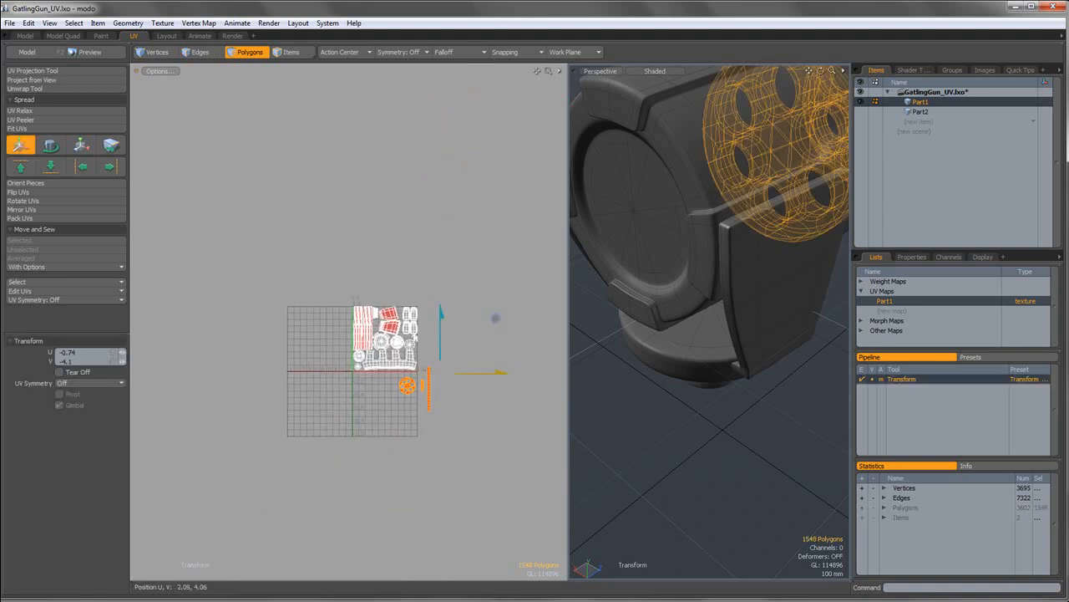
pyautogui.press('space')
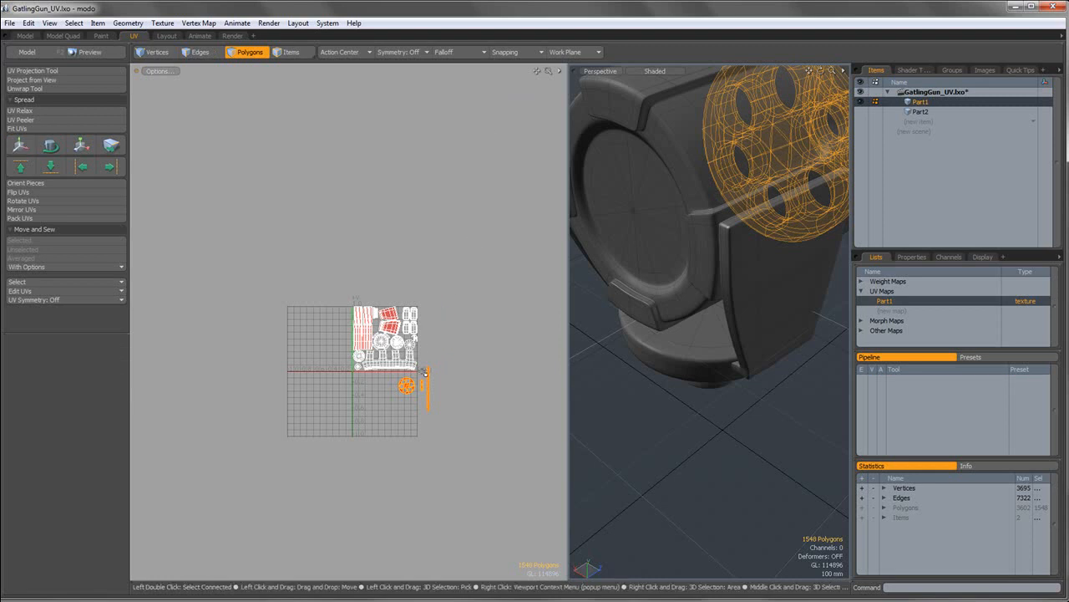
# Scale the short strip island down and move it into the UV space beside the plain disc, below the tiny figure-shaped island.
pyautogui.scroll(4, 431, 345)
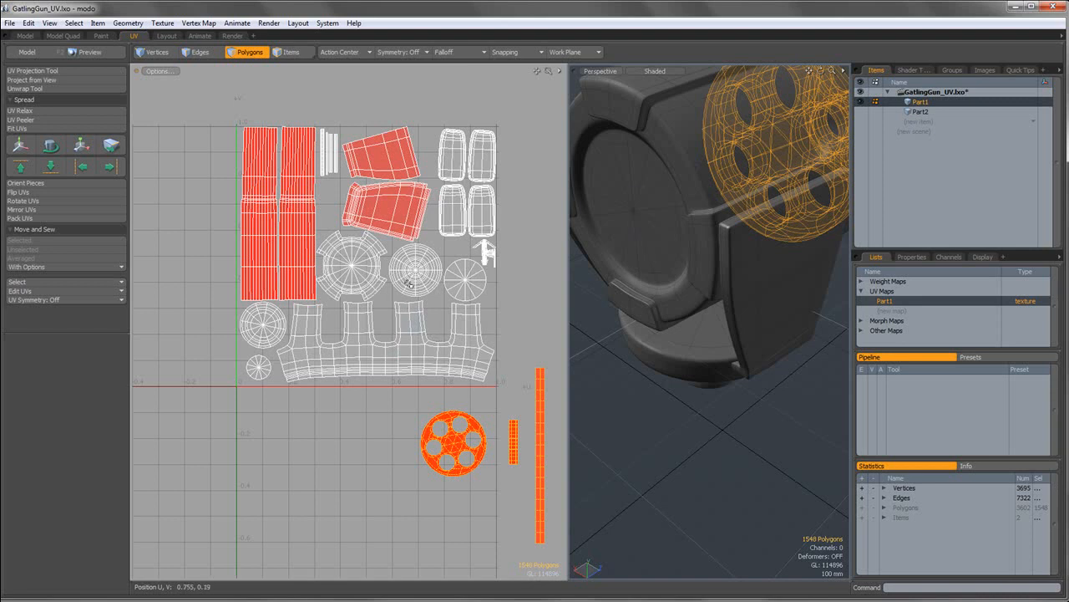
pyautogui.scroll(1, 410, 283)
pyautogui.keyDown('alt'); pyautogui.keyDown('shift'); pyautogui.moveTo(553, 419); pyautogui.dragTo(482, 382); pyautogui.keyUp('shift'); pyautogui.keyUp('alt')
pyautogui.moveTo(512, 538); pyautogui.dragTo(512, 539, button='right')
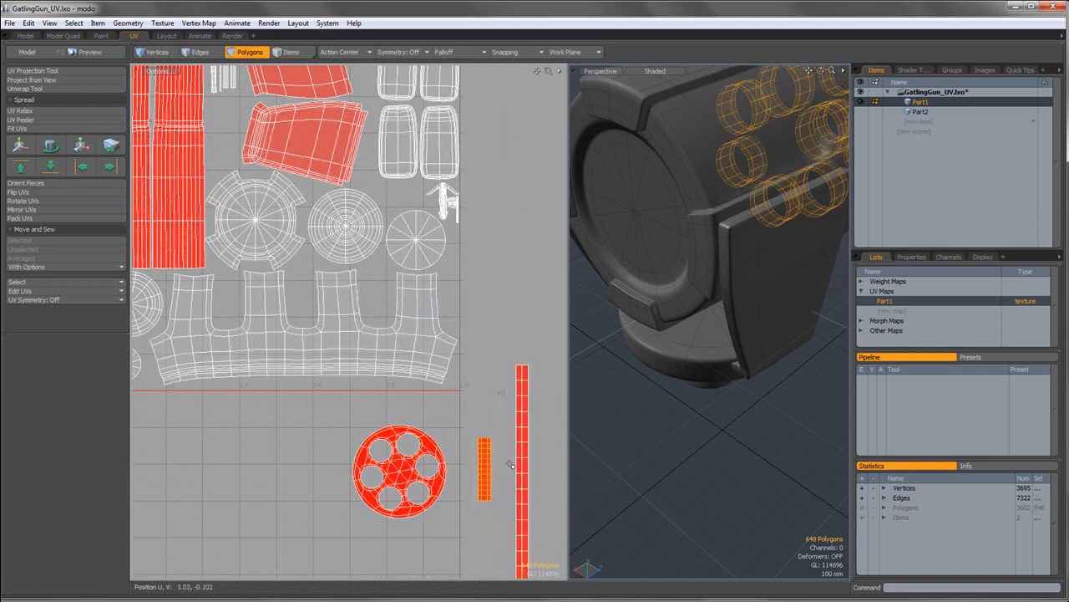
pyautogui.press('r')
pyautogui.moveTo(542, 418); pyautogui.dragTo(473, 187)
pyautogui.press('w')
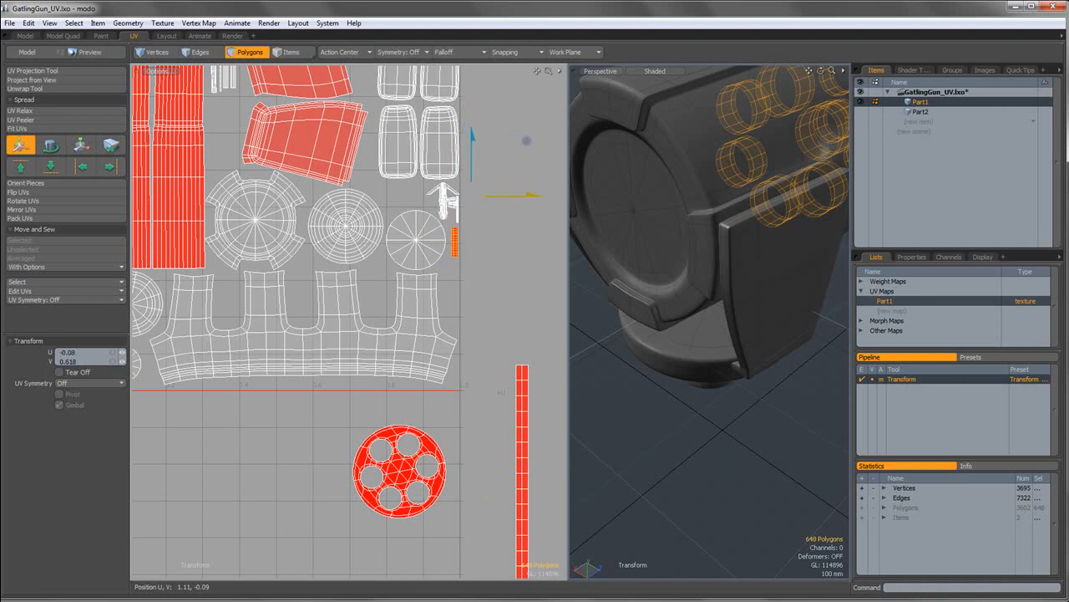
pyautogui.press('q')
pyautogui.click(474, 323)
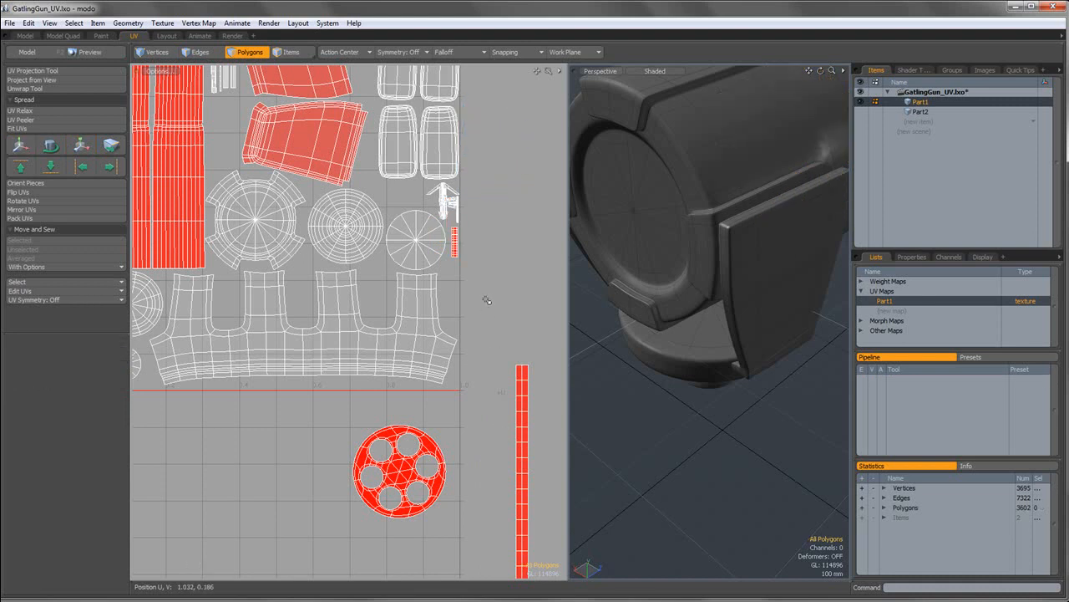
# Scale the bigger disc below the barrel islands down and move it up directly under the first barrel island.
pyautogui.scroll(-2, 486, 293)
pyautogui.keyDown('alt'); pyautogui.keyDown('shift'); pyautogui.moveTo(465, 285); pyautogui.dragTo(481, 347); pyautogui.keyUp('shift'); pyautogui.keyUp('alt')
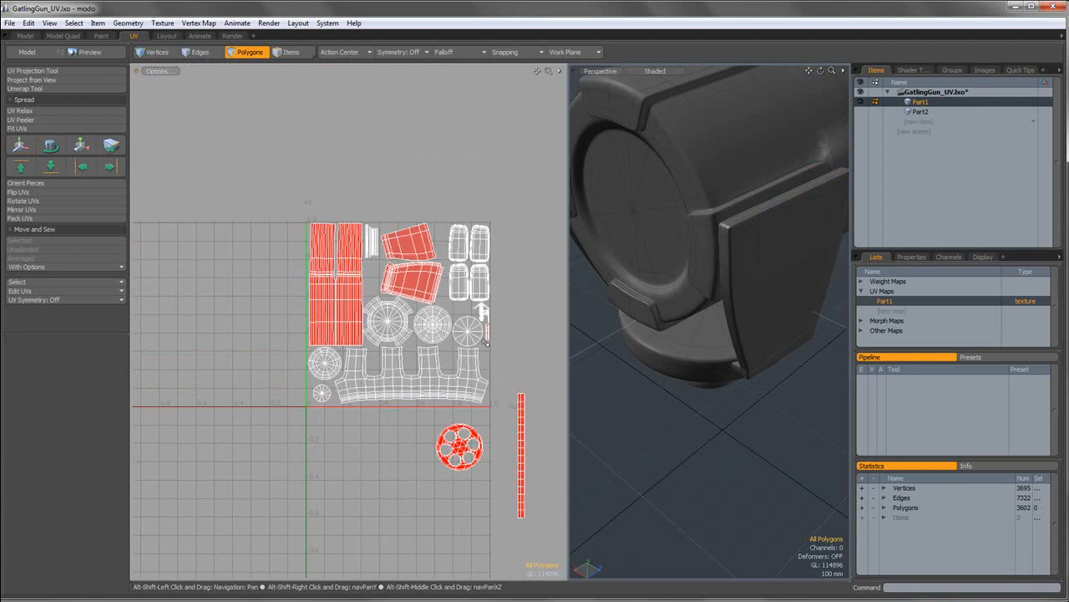
pyautogui.scroll(1, 448, 326)
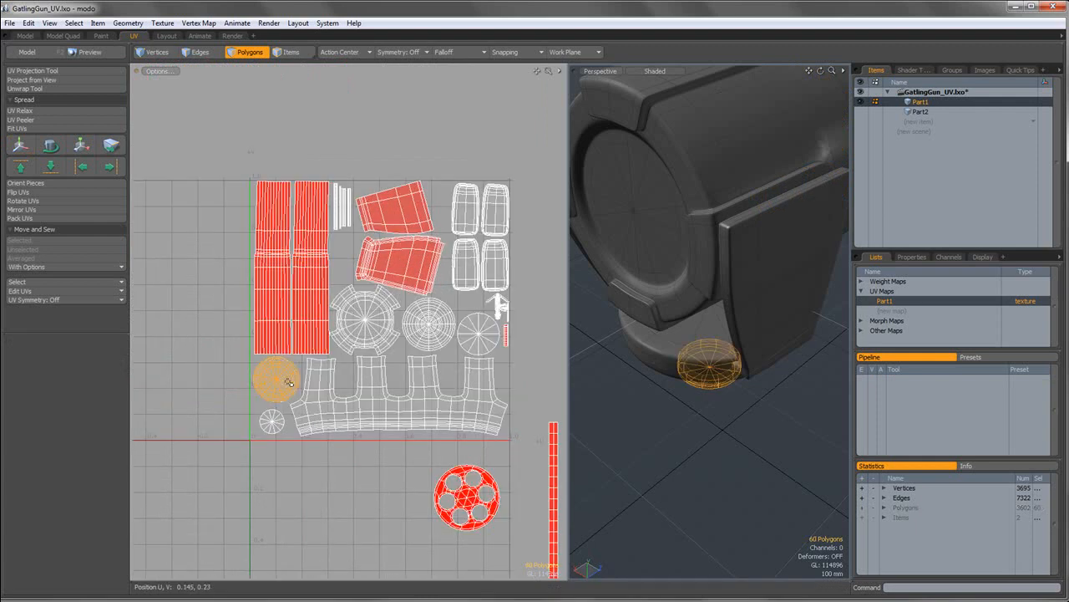
pyautogui.doubleClick(289, 382)
pyautogui.keyDown('alt'); pyautogui.keyDown('shift'); pyautogui.moveTo(261, 377); pyautogui.dragTo(347, 370); pyautogui.keyUp('shift'); pyautogui.keyUp('alt')
pyautogui.scroll(1, 357, 364)
pyautogui.press('r')
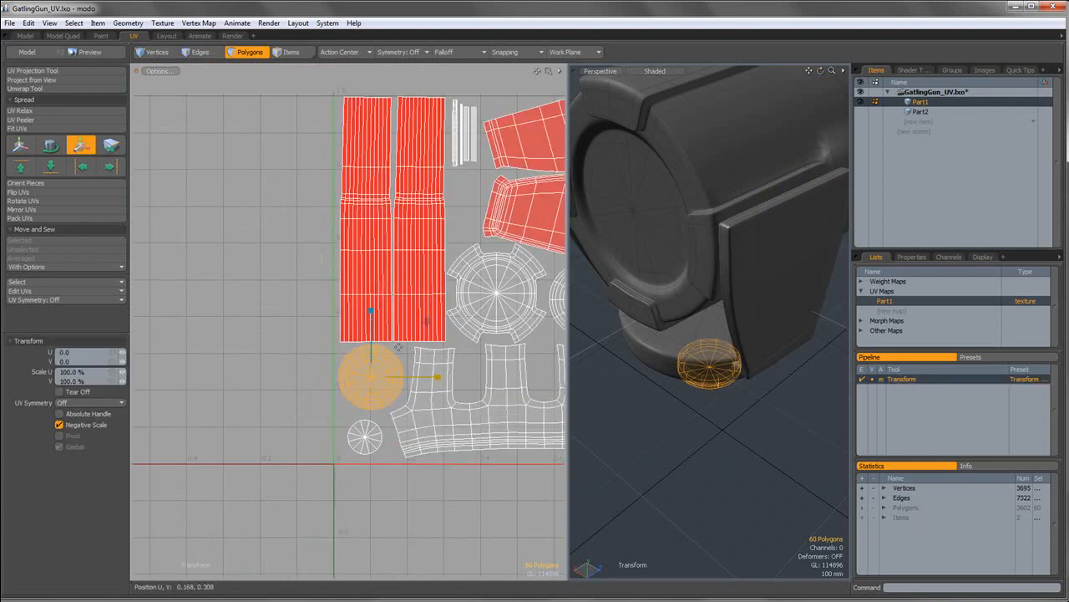
pyautogui.moveTo(427, 321); pyautogui.dragTo(394, 322)
pyautogui.press('w')
pyautogui.press('space')
# Move the small 12-polygon disc up beside the bigger one by U 0.09, V 0.208, scale it down and nudge it by U -0.008.
pyautogui.doubleClick(366, 430)
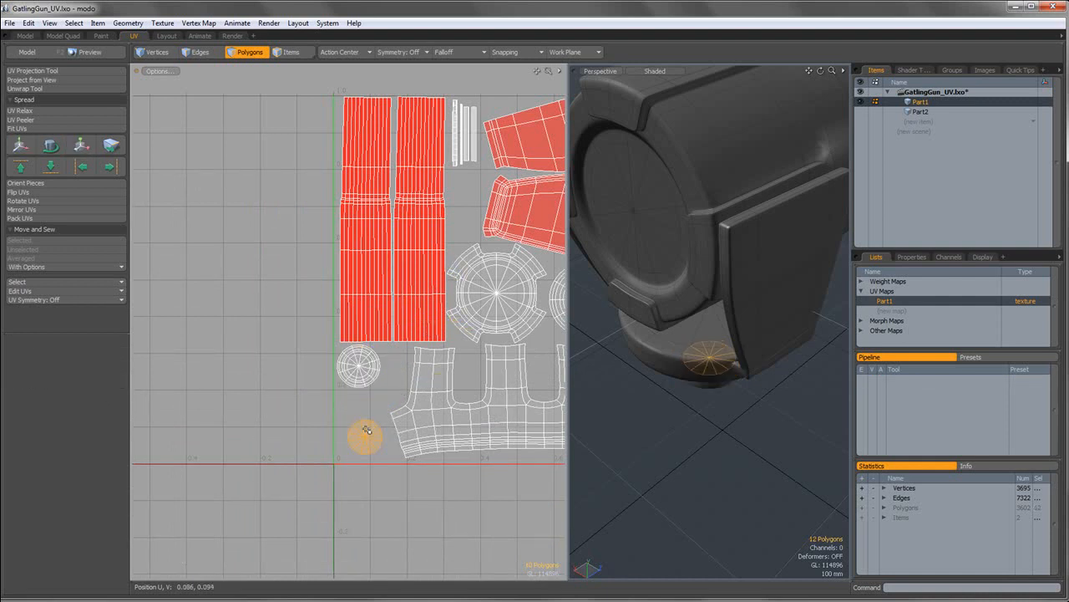
pyautogui.press('w')
pyautogui.moveTo(390, 389); pyautogui.dragTo(422, 314)
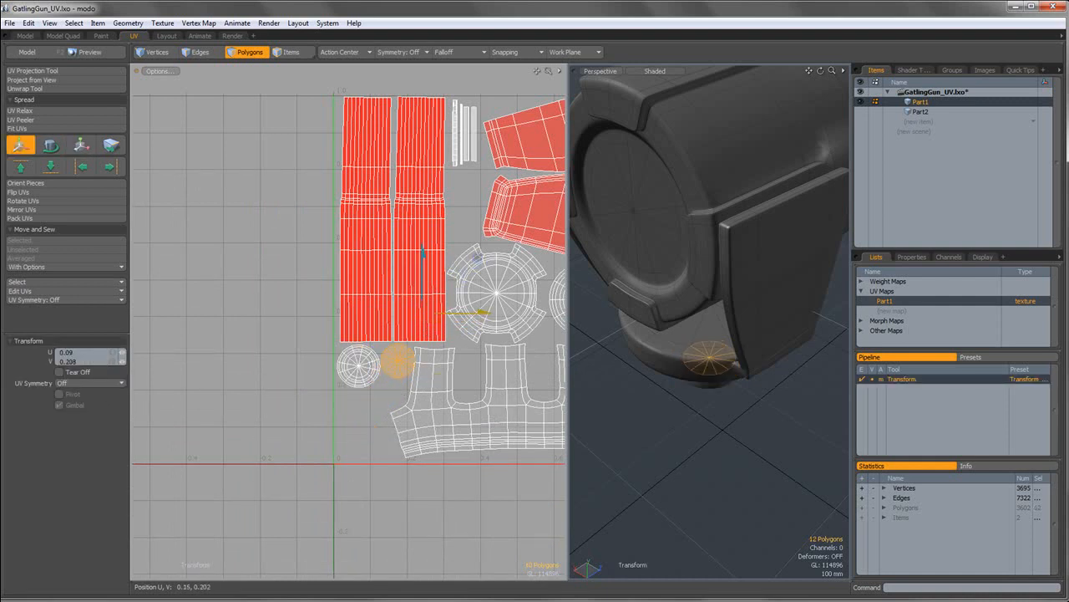
pyautogui.scroll(4, 389, 373)
pyautogui.press('r')
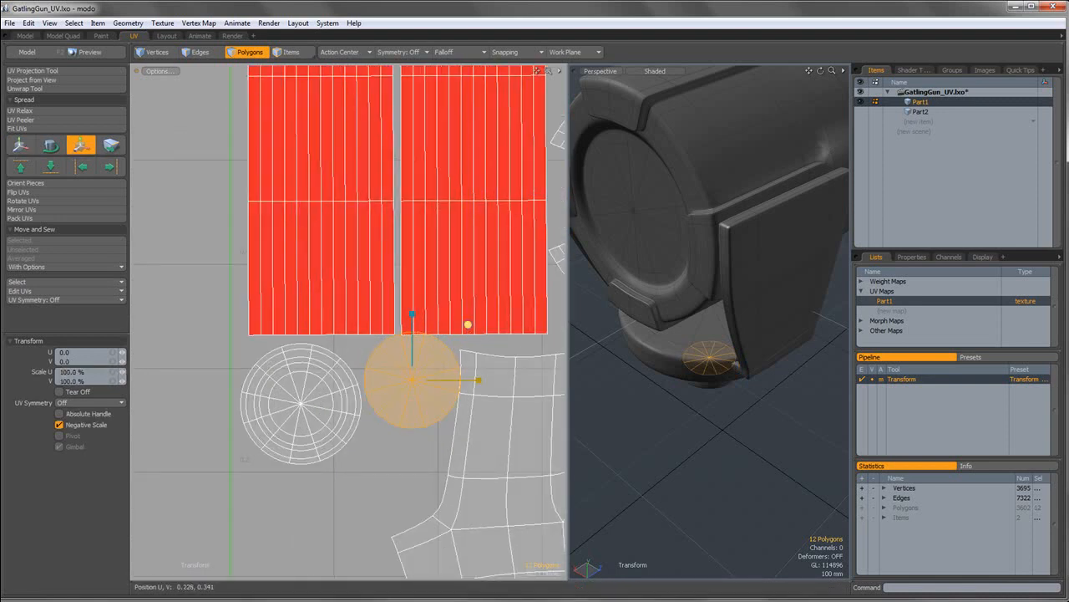
pyautogui.press('w')
pyautogui.moveTo(448, 325); pyautogui.dragTo(442, 329)
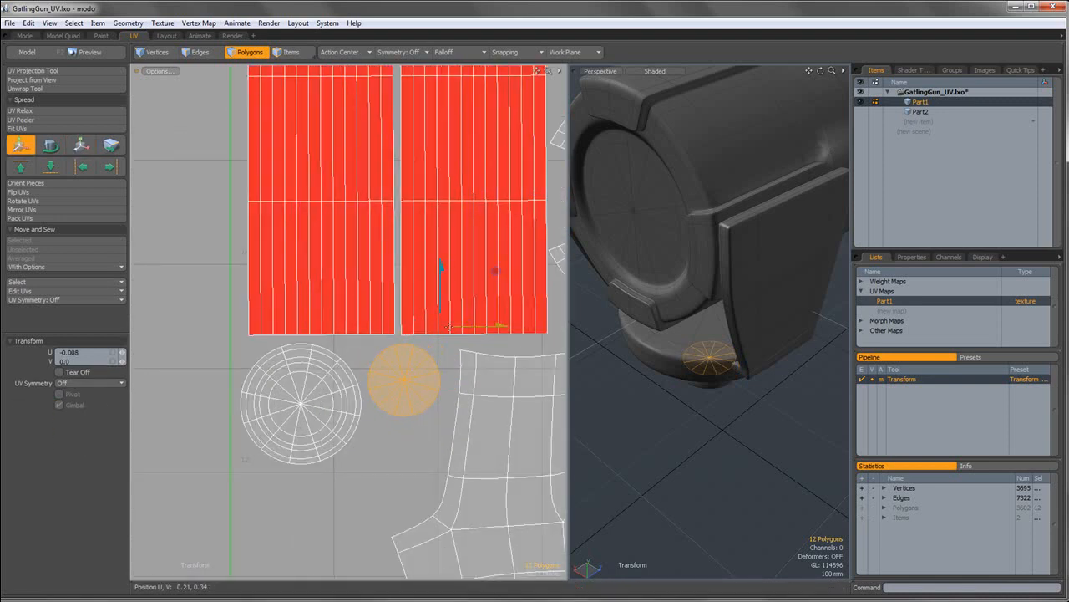
pyautogui.press('q')
pyautogui.press('a')
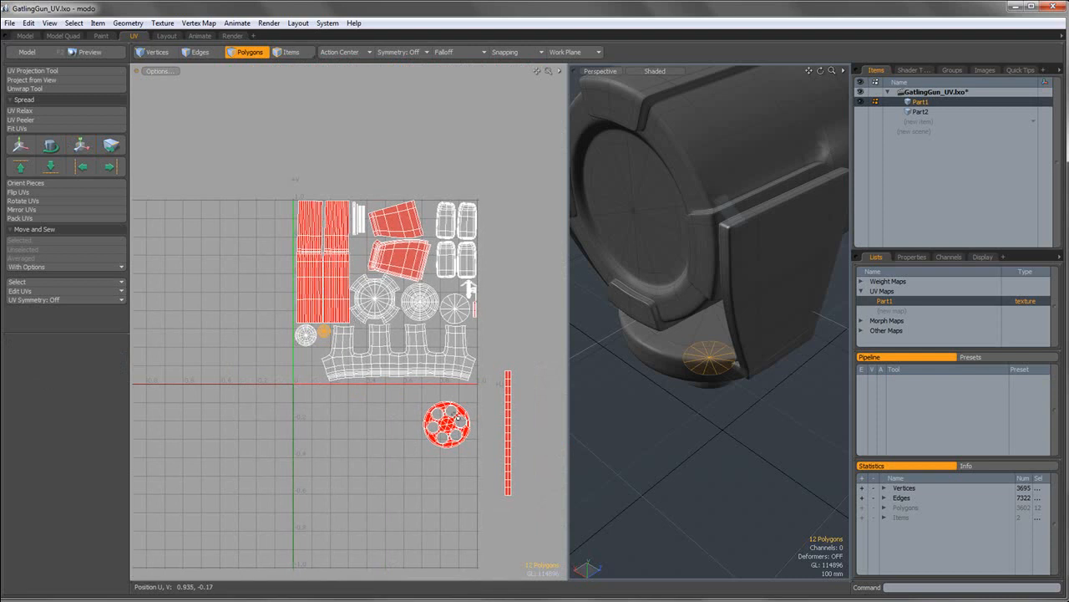
# Move the ringed disc island under the two small discs, scale it down and fit it beside the comb-shaped island.
pyautogui.doubleClick(422, 303)
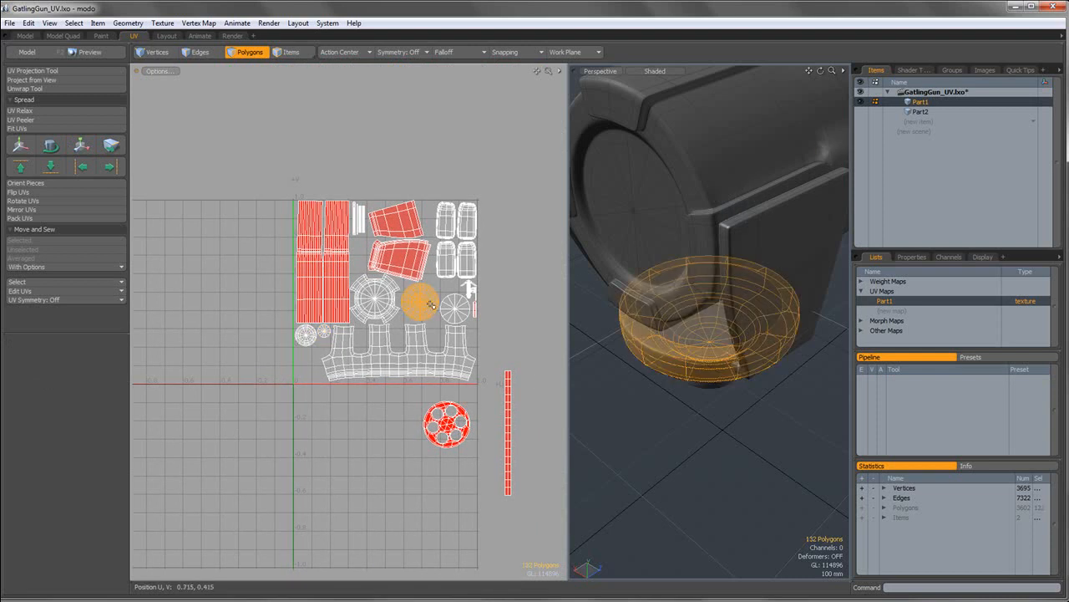
pyautogui.press('w')
pyautogui.moveTo(437, 273); pyautogui.dragTo(328, 353)
pyautogui.press('q')
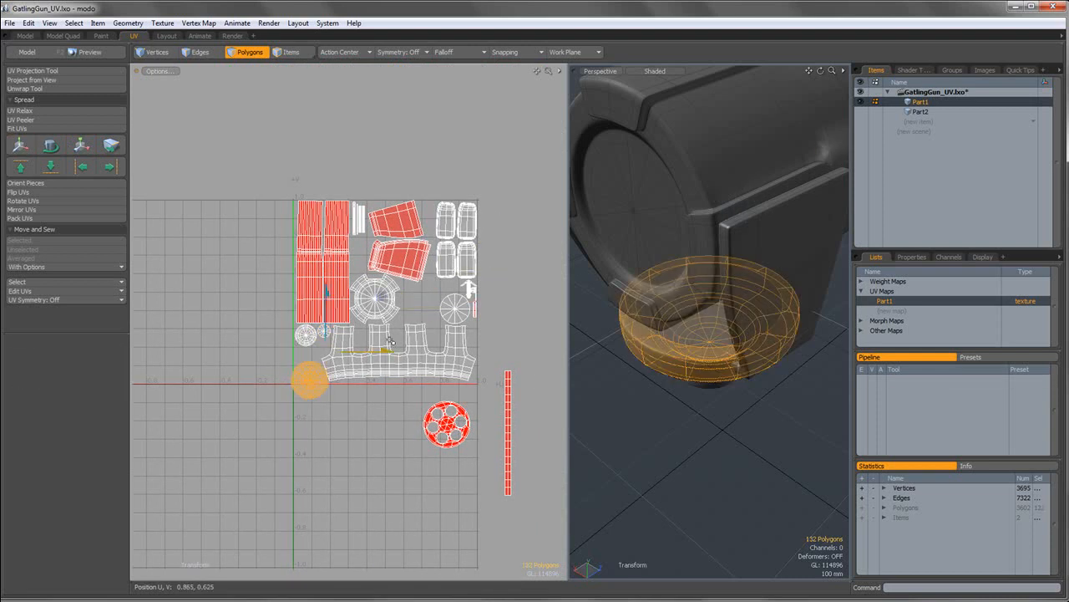
pyautogui.scroll(5, 340, 357)
pyautogui.moveTo(340, 357); pyautogui.dragTo(375, 342, button='middle')
pyautogui.press('r')
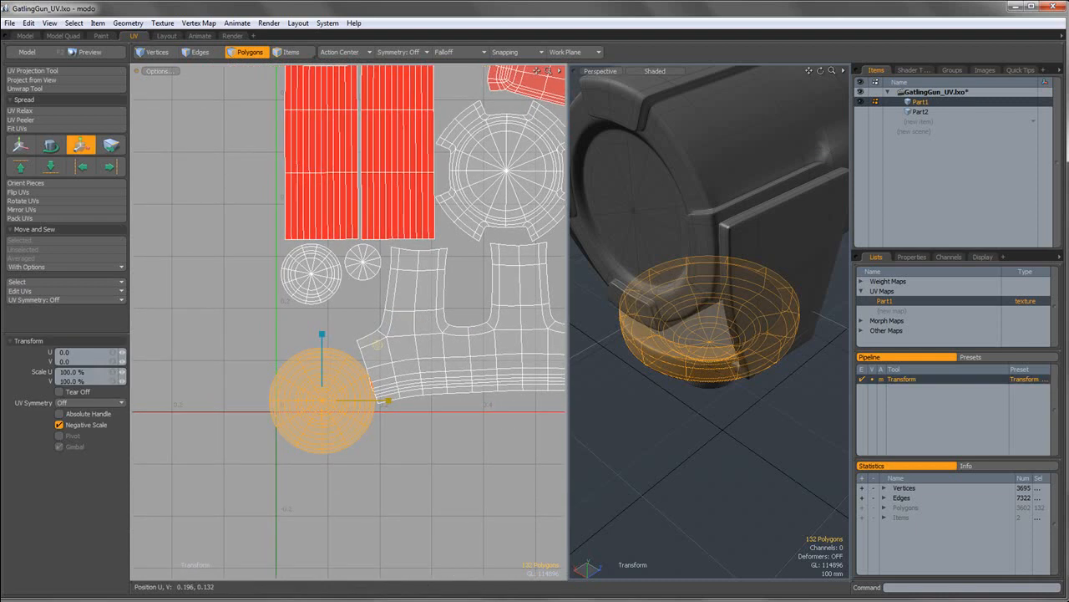
pyautogui.moveTo(378, 343); pyautogui.dragTo(355, 276)
pyautogui.press('w')
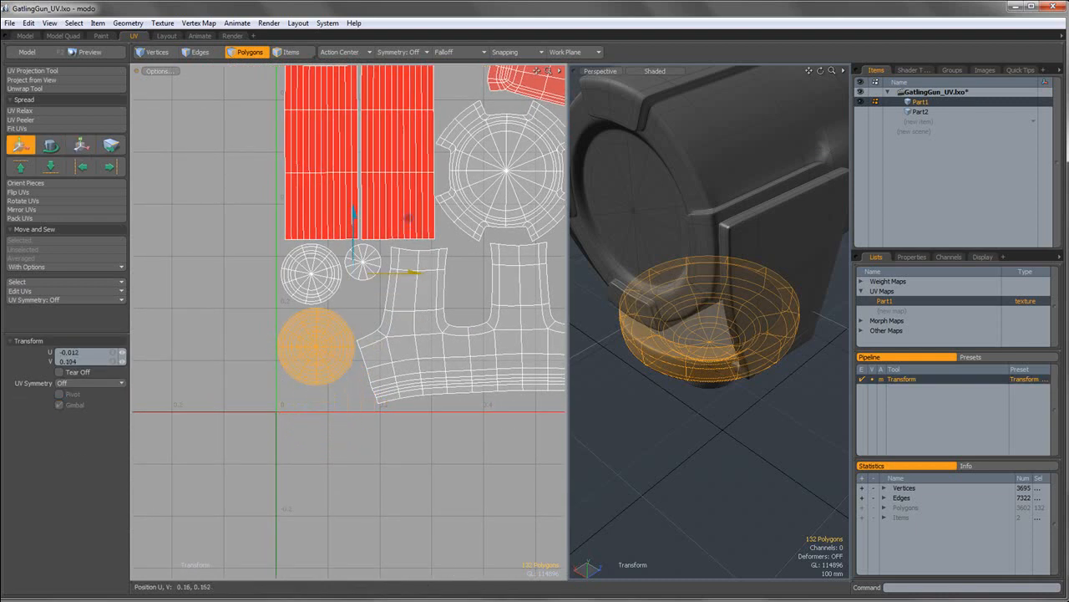
pyautogui.press('q')
# Scale the plain disc above the comb-shaped island down and move it by U -0.51, V 0.34 into the gap under the thin strips.
pyautogui.scroll(-5, 415, 340)
pyautogui.keyDown('alt'); pyautogui.moveTo(477, 345); pyautogui.dragTo(392, 332); pyautogui.keyUp('alt')
pyautogui.scroll(2, 460, 282)
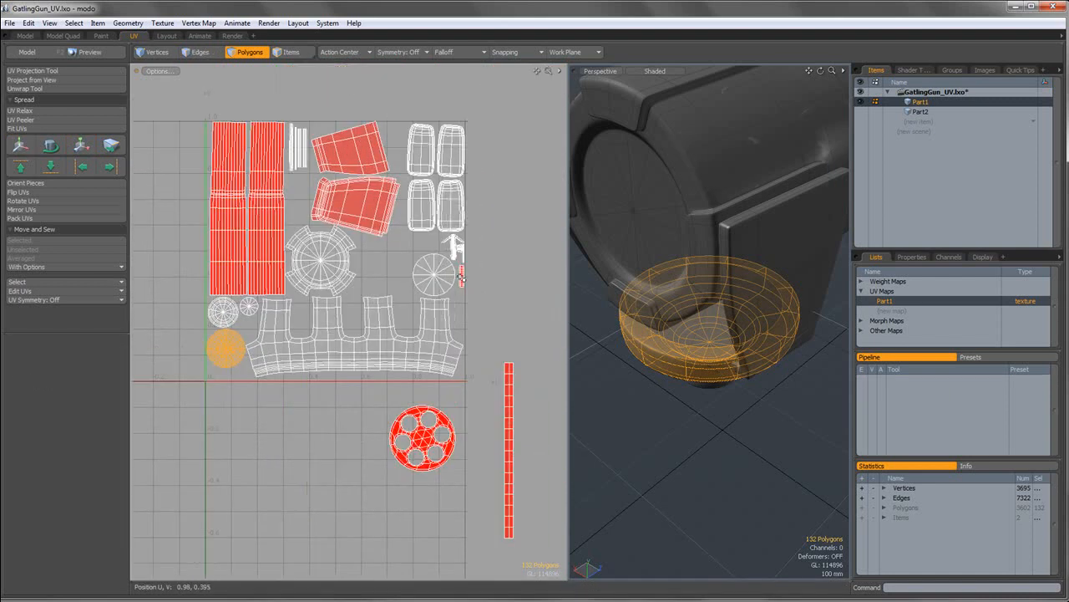
pyautogui.doubleClick(462, 278)
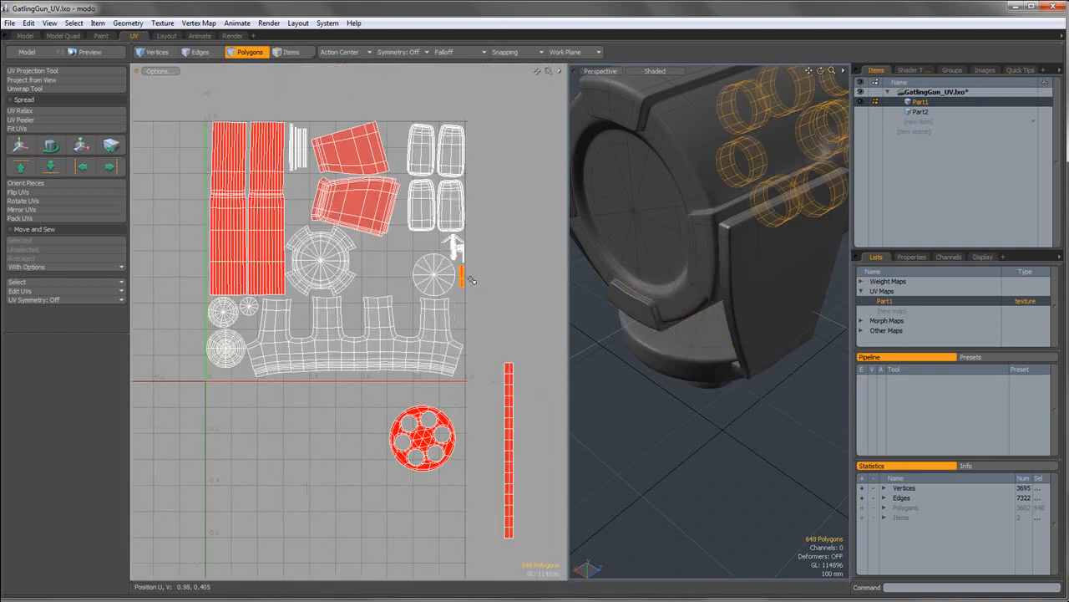
pyautogui.doubleClick(428, 283)
pyautogui.press('y')
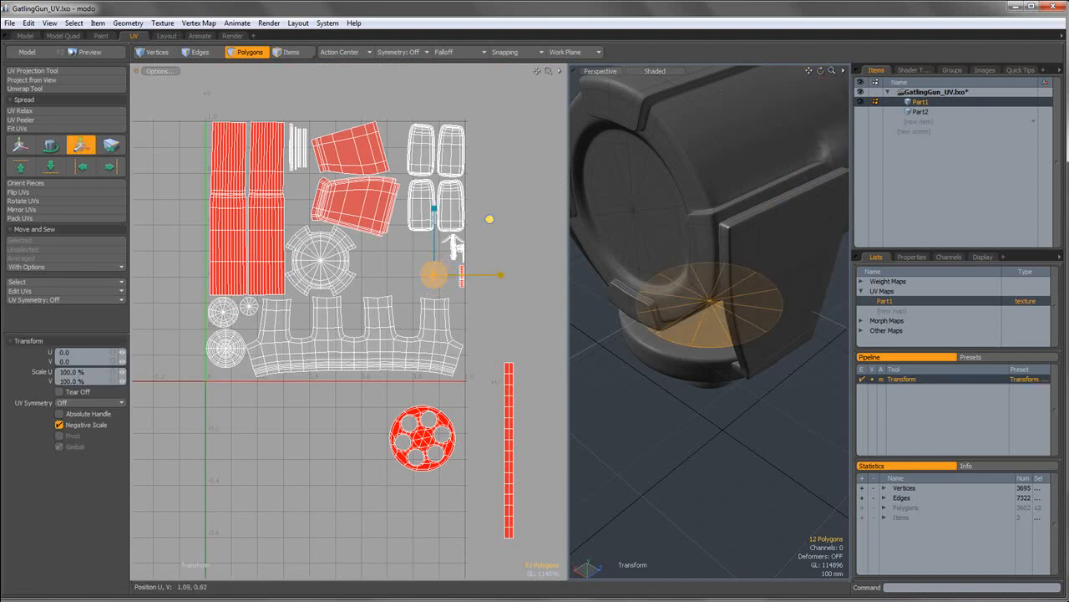
pyautogui.press('w')
pyautogui.moveTo(434, 274); pyautogui.dragTo(298, 187)
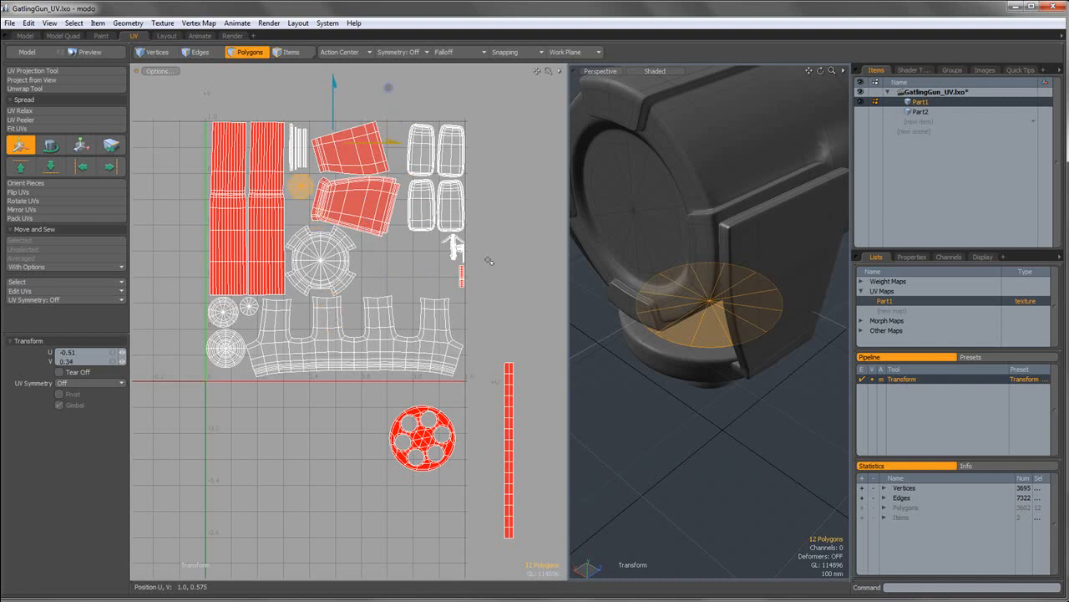
pyautogui.click(496, 299)
# Move the holed disc island by U -0.065, V 0.67 into the free gap above the comb-shaped island.
pyautogui.doubleClick(442, 419)
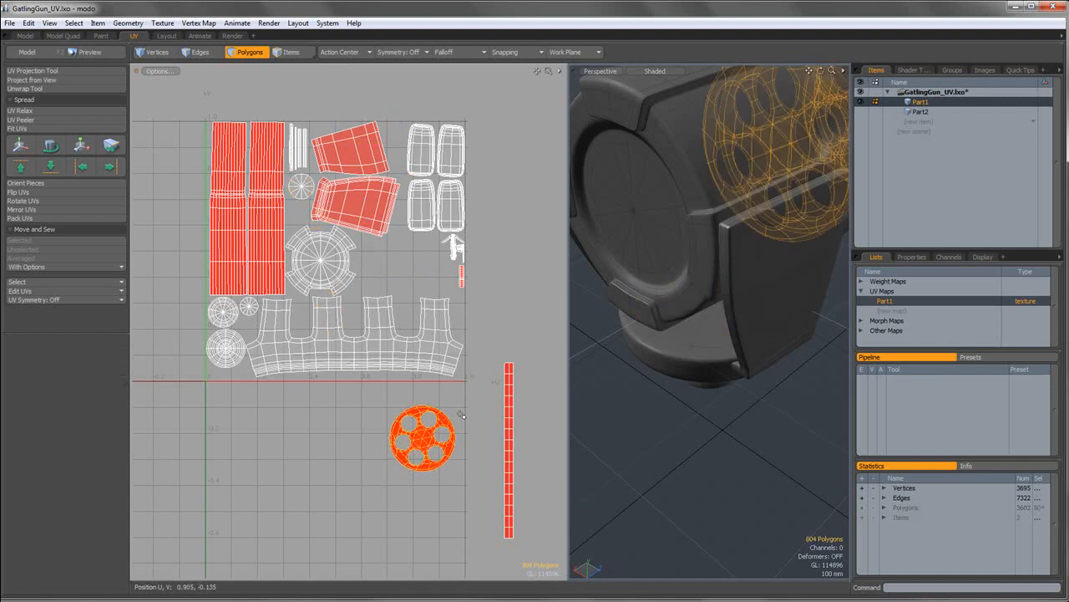
pyautogui.moveTo(504, 338); pyautogui.dragTo(488, 164)
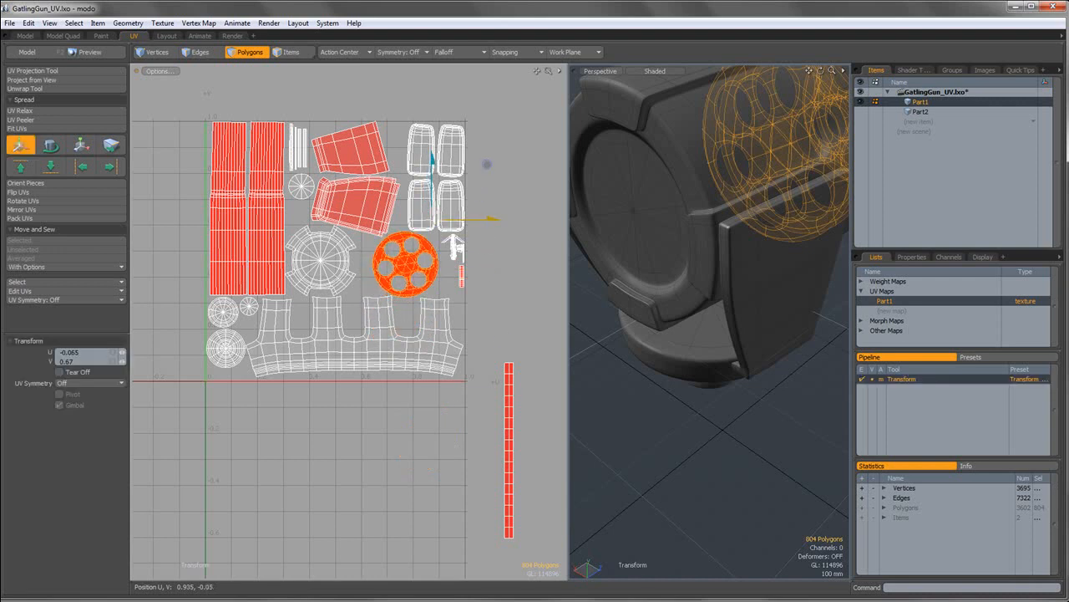
pyautogui.press('q')
# Scale the long strip island down, rotate it to roughly horizontal and straighten it with Orient Pieces.
pyautogui.doubleClick(510, 384)
pyautogui.press('y')
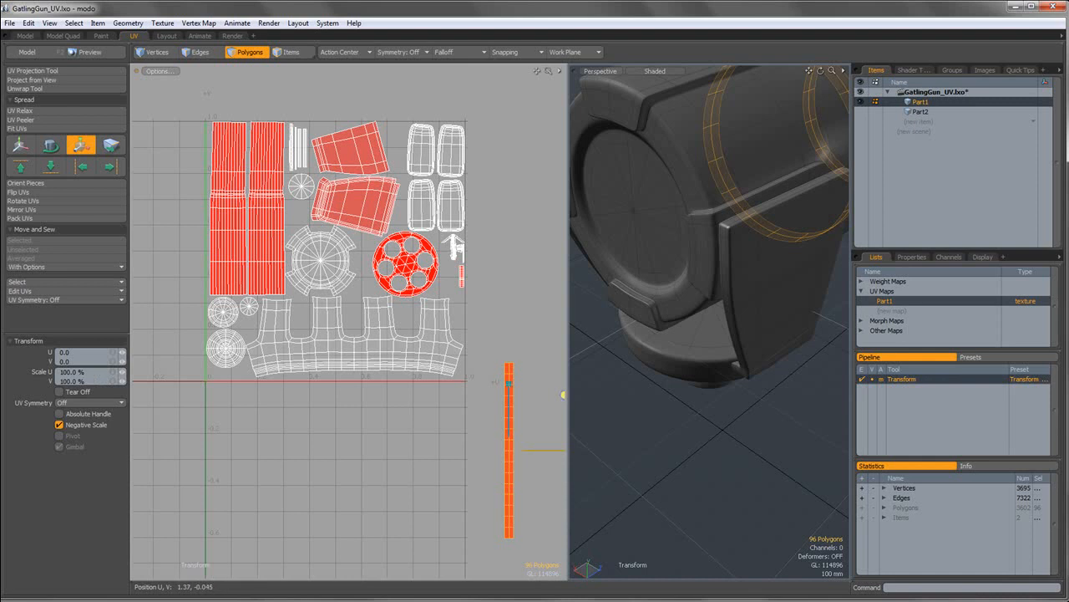
pyautogui.press('e')
pyautogui.moveTo(515, 387); pyautogui.dragTo(419, 428)
pyautogui.click(20, 144)
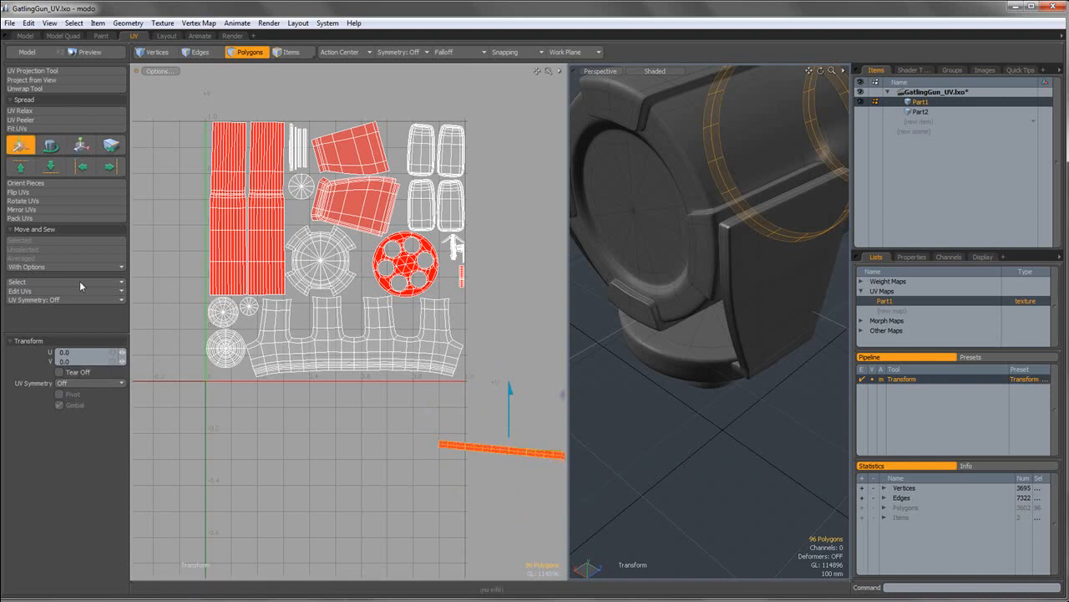
pyautogui.click(25, 182)
pyautogui.click(561, 245)
pyautogui.click(396, 315)
# Move the horizontal strip by U -0.575, V 0.285 so it lies directly under the comb-shaped island, inside the UV space.
pyautogui.keyDown('alt'); pyautogui.keyDown('shift'); pyautogui.moveTo(521, 423); pyautogui.dragTo(425, 381); pyautogui.keyUp('shift'); pyautogui.keyUp('alt')
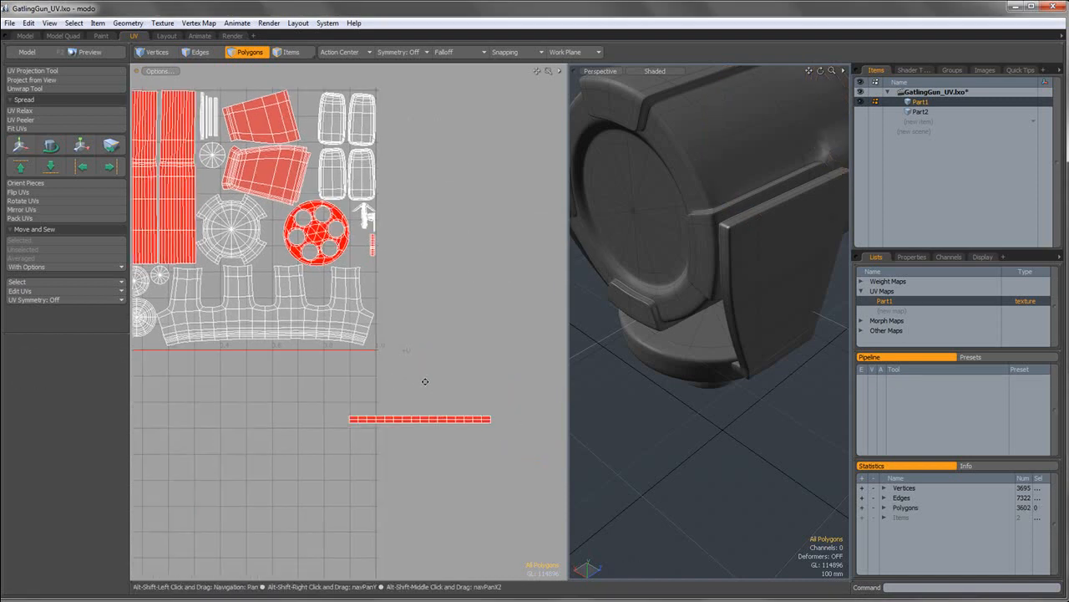
pyautogui.moveTo(544, 472); pyautogui.dragTo(548, 475, button='right')
pyautogui.press('w')
pyautogui.moveTo(470, 363); pyautogui.dragTo(321, 289)
pyautogui.keyDown('alt'); pyautogui.keyDown('shift'); pyautogui.moveTo(406, 393); pyautogui.dragTo(484, 371); pyautogui.keyUp('shift'); pyautogui.keyUp('alt')
pyautogui.keyDown('ctrl'); pyautogui.keyDown('alt'); pyautogui.moveTo(484, 372); pyautogui.dragTo(481, 397); pyautogui.keyUp('alt'); pyautogui.keyUp('ctrl')
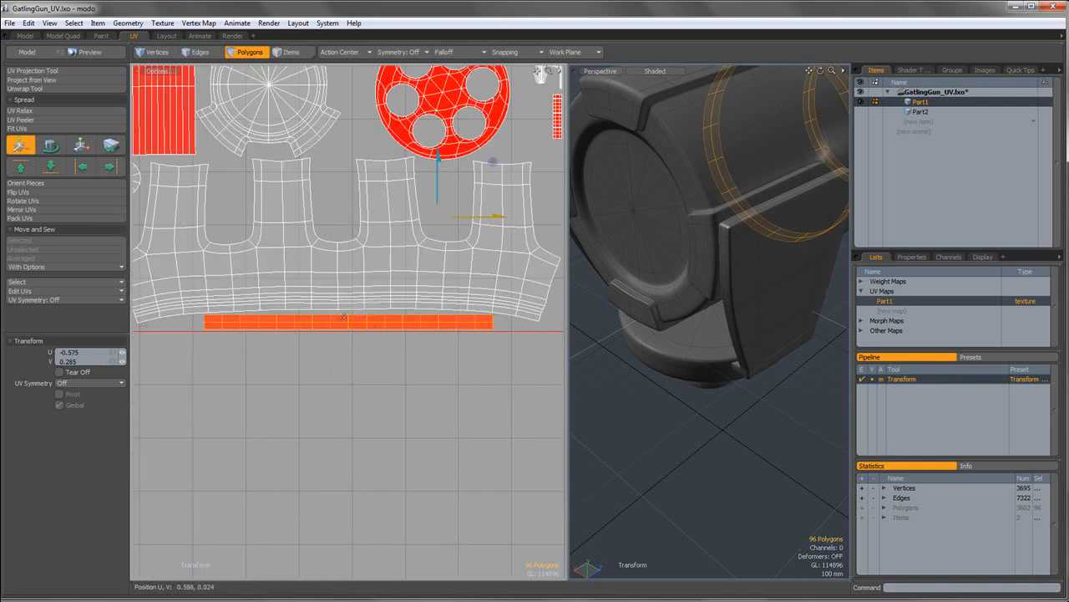
pyautogui.scroll(2, 311, 307)
pyautogui.keyDown('alt'); pyautogui.keyDown('shift'); pyautogui.moveTo(387, 310); pyautogui.dragTo(306, 310); pyautogui.keyUp('shift'); pyautogui.keyUp('alt')
pyautogui.press('space')
pyautogui.press('w')
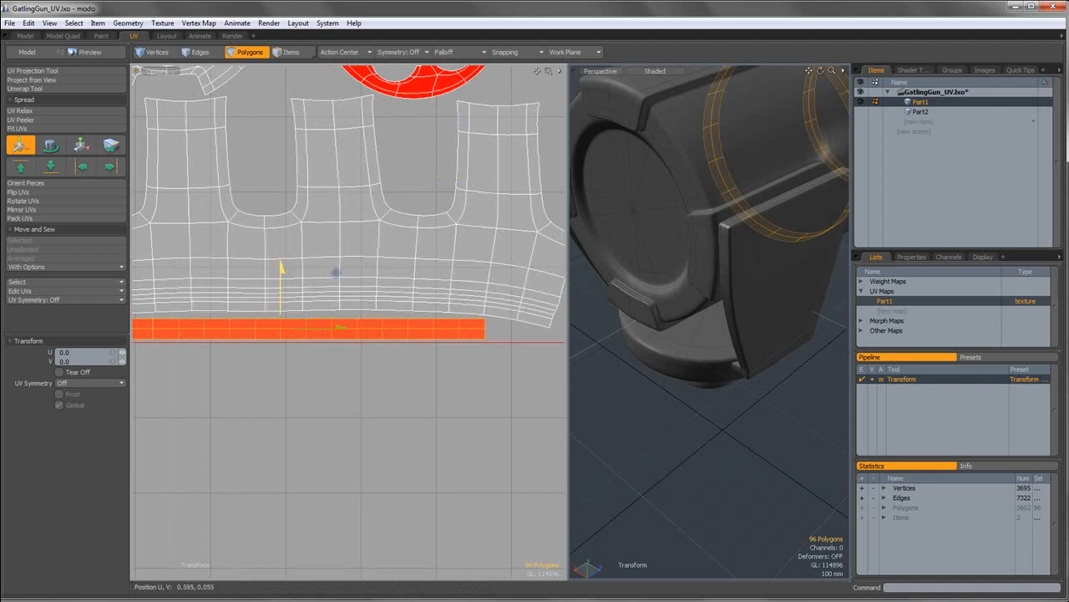
pyautogui.press('space')
pyautogui.click(324, 353)
# Save the scene with the packed Part1 UV layout.
pyautogui.scroll(-8, 355, 328)
pyautogui.scroll(2, 405, 301)
pyautogui.hotkey('ctrl', 's')
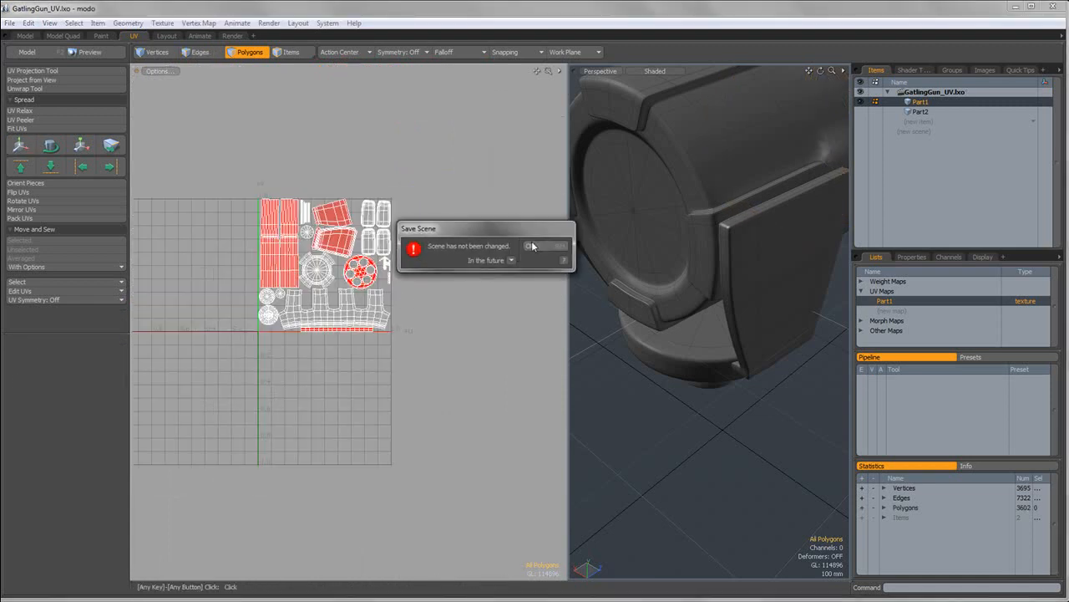
pyautogui.click(530, 245)
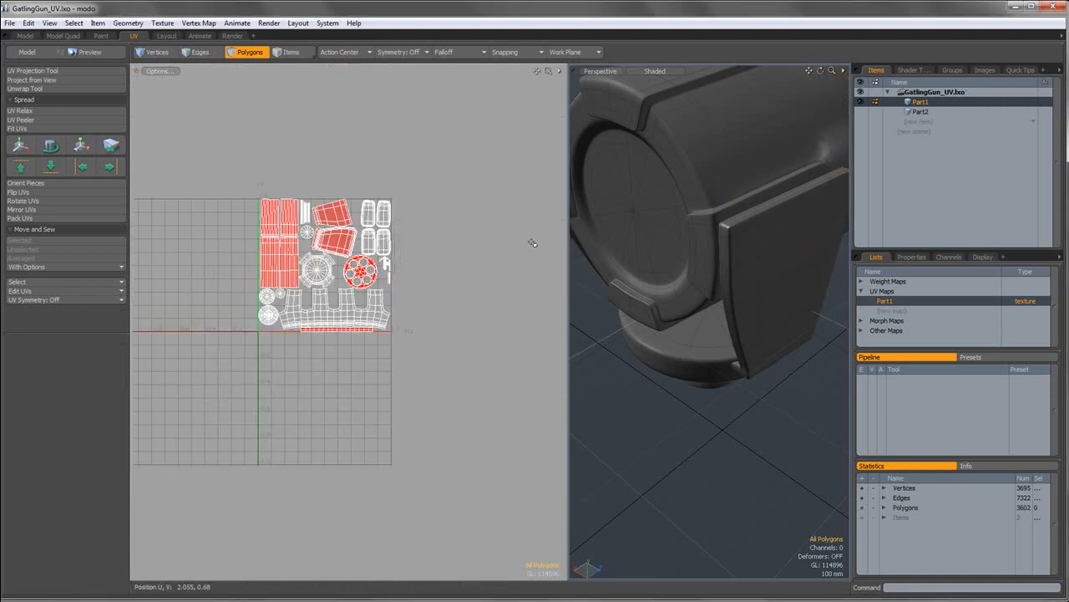
# Switch to the modelling layout, hide Part1, show and select the Part2 mesh, and select its Part2 UV map.
pyautogui.click(26, 36)
pyautogui.keyDown('alt'); pyautogui.moveTo(549, 298); pyautogui.dragTo(445, 285); pyautogui.keyUp('alt')
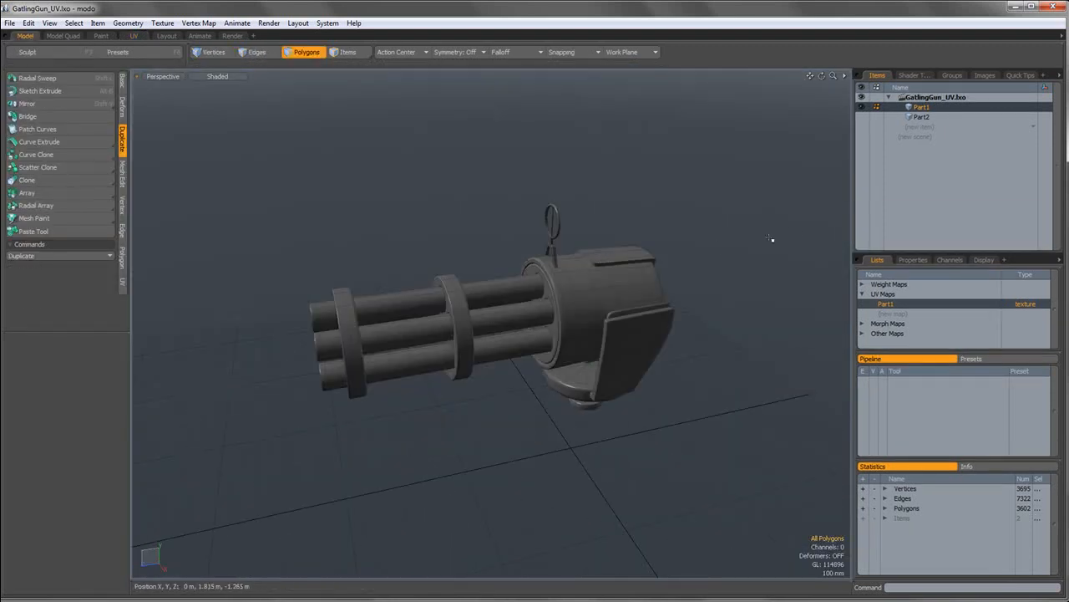
pyautogui.click(864, 116)
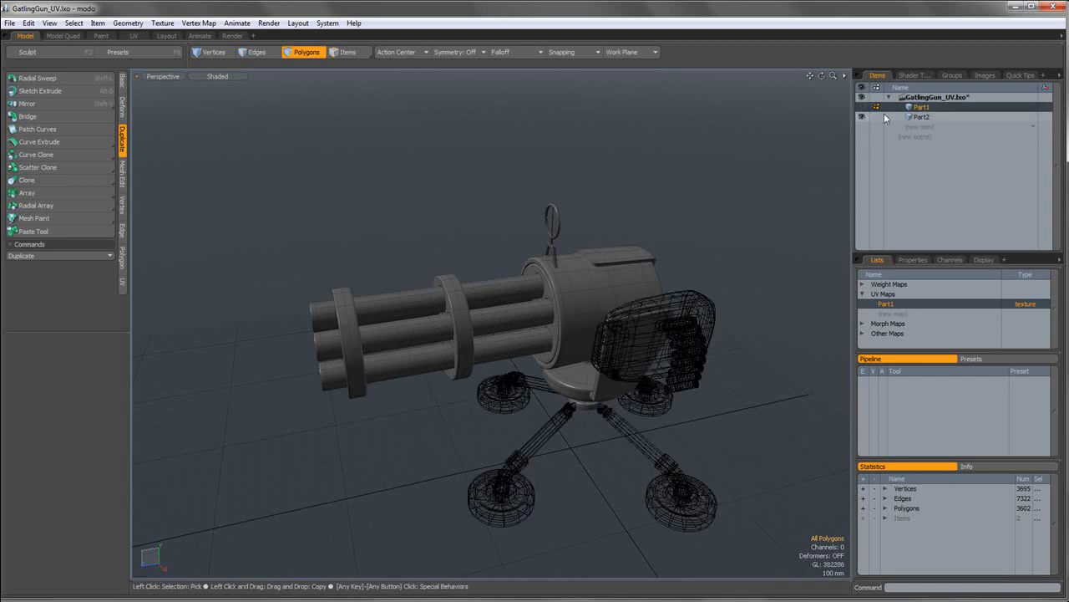
pyautogui.click(922, 118)
pyautogui.keyDown('alt'); pyautogui.moveTo(737, 321); pyautogui.dragTo(646, 301); pyautogui.keyUp('alt')
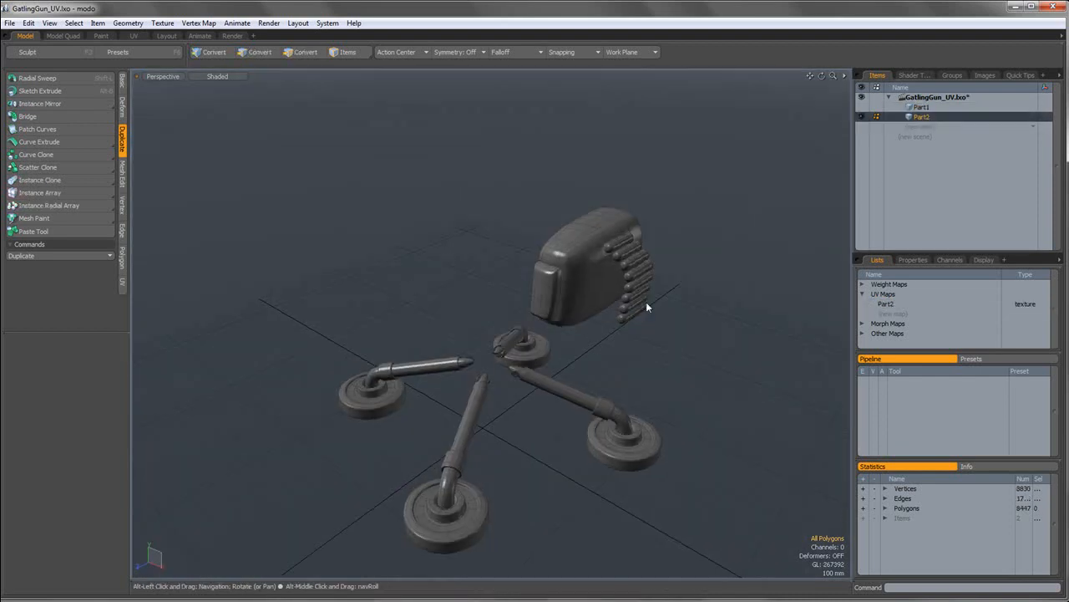
pyautogui.click(885, 304)
# Return to the UV layout, select Part2's round island of bullet tips and frame the selected polygons.
pyautogui.click(139, 36)
pyautogui.scroll(-5, 436, 257)
pyautogui.keyDown('alt'); pyautogui.keyDown('shift'); pyautogui.moveTo(410, 268); pyautogui.dragTo(393, 270); pyautogui.keyUp('shift'); pyautogui.keyUp('alt')
pyautogui.moveTo(239, 221); pyautogui.dragTo(384, 321)
pyautogui.hotkey('shift', 'a')
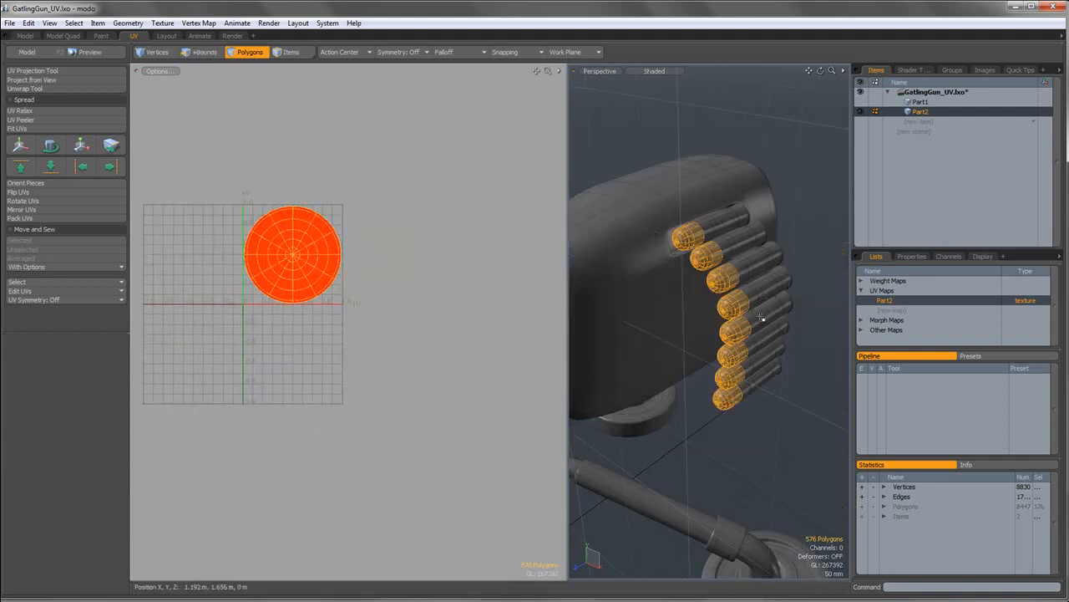
# Shrink the round island of bullet tips to about a third of its size and move it outside the UV space, beyond the lower-right corner.
pyautogui.keyDown('alt'); pyautogui.moveTo(668, 304); pyautogui.dragTo(642, 353); pyautogui.keyUp('alt')
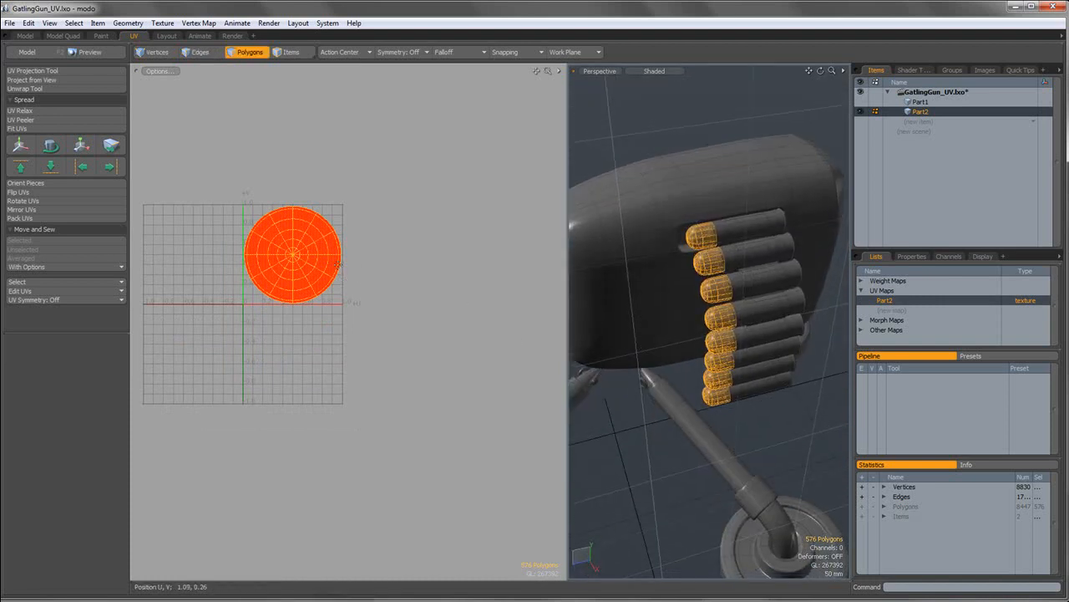
pyautogui.press('y')
pyautogui.moveTo(349, 200); pyautogui.dragTo(448, 324)
pyautogui.press('w')
pyautogui.press('space')
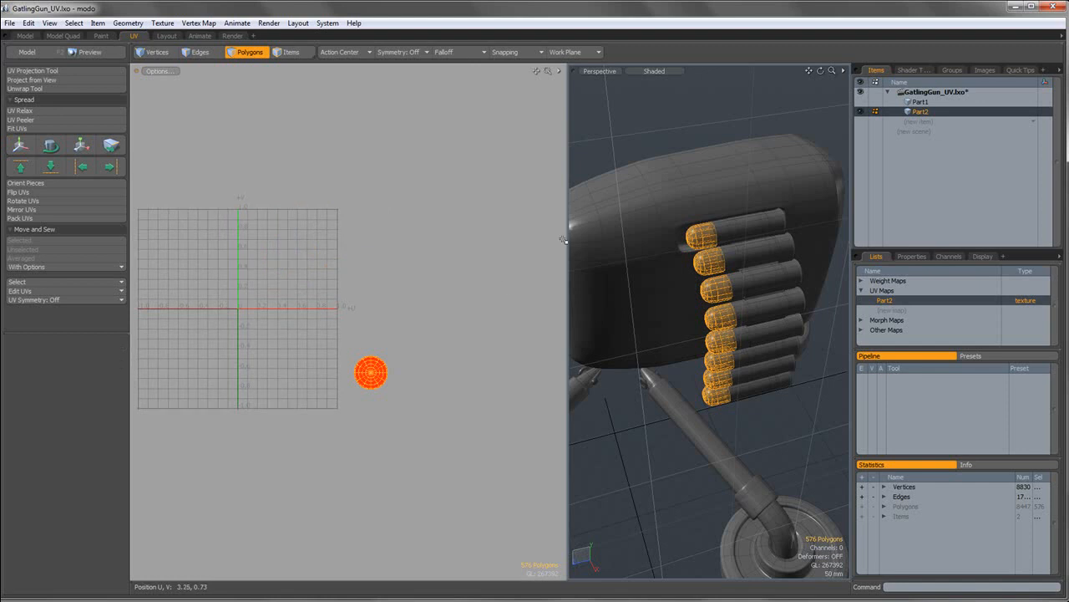
# Select only the topmost bullet's tip and try unwrapping it on its own inside the UV space.
pyautogui.scroll(5, 382, 364)
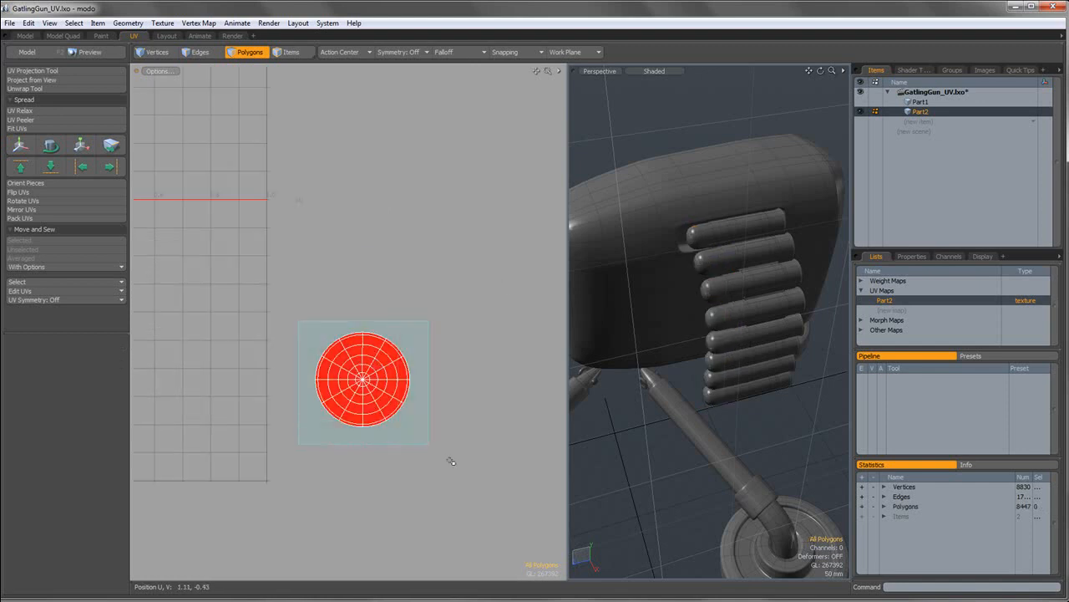
pyautogui.click(619, 440)
pyautogui.keyDown('alt'); pyautogui.moveTo(619, 440); pyautogui.dragTo(657, 351); pyautogui.keyUp('alt')
pyautogui.scroll(3, 679, 293)
pyautogui.doubleClick(684, 243)
pyautogui.keyDown('alt'); pyautogui.moveTo(677, 299); pyautogui.dragTo(676, 321); pyautogui.keyUp('alt')
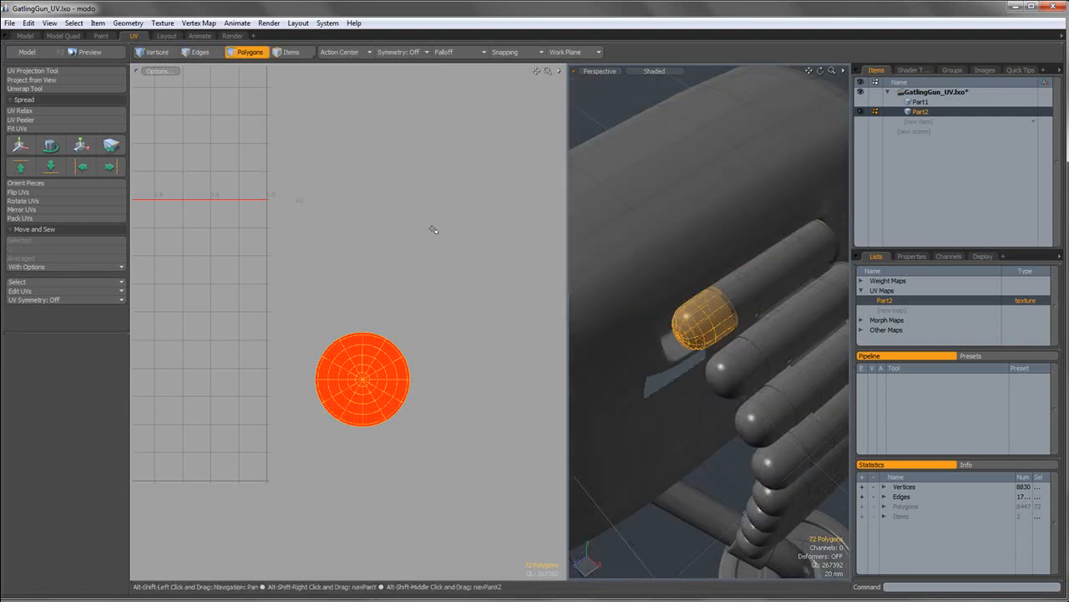
pyautogui.click(33, 88)
pyautogui.click(215, 156)
pyautogui.keyDown('alt'); pyautogui.keyDown('shift'); pyautogui.moveTo(168, 116); pyautogui.dragTo(518, 311); pyautogui.keyUp('shift'); pyautogui.keyUp('alt')
pyautogui.click(255, 55)
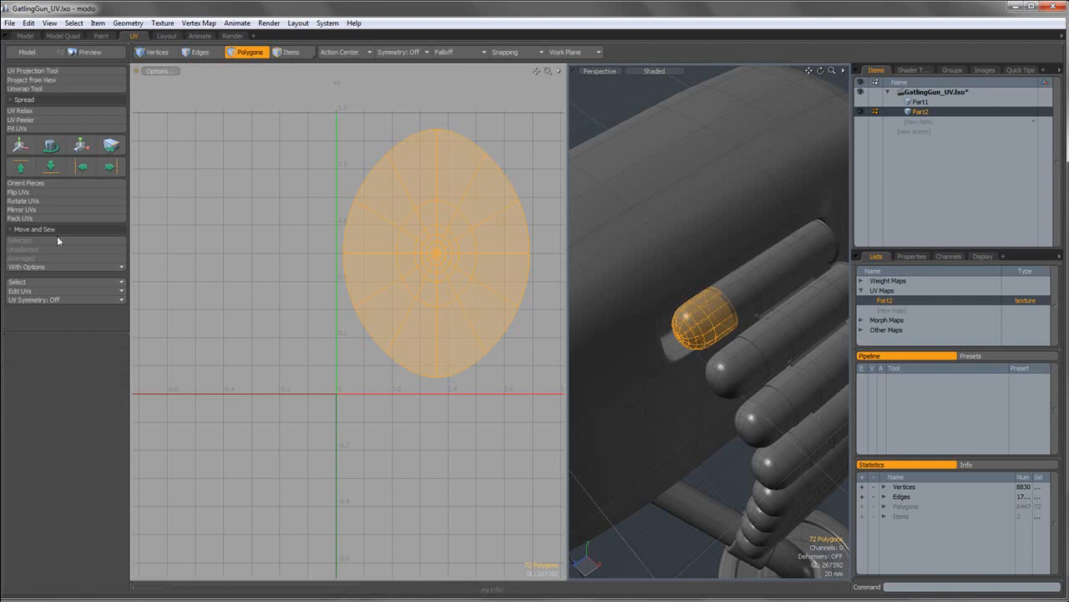
# Try UV Relax in Adaptive mode on the unwrapped tip, and undo both the relax and the unwrap.
pyautogui.click(25, 110)
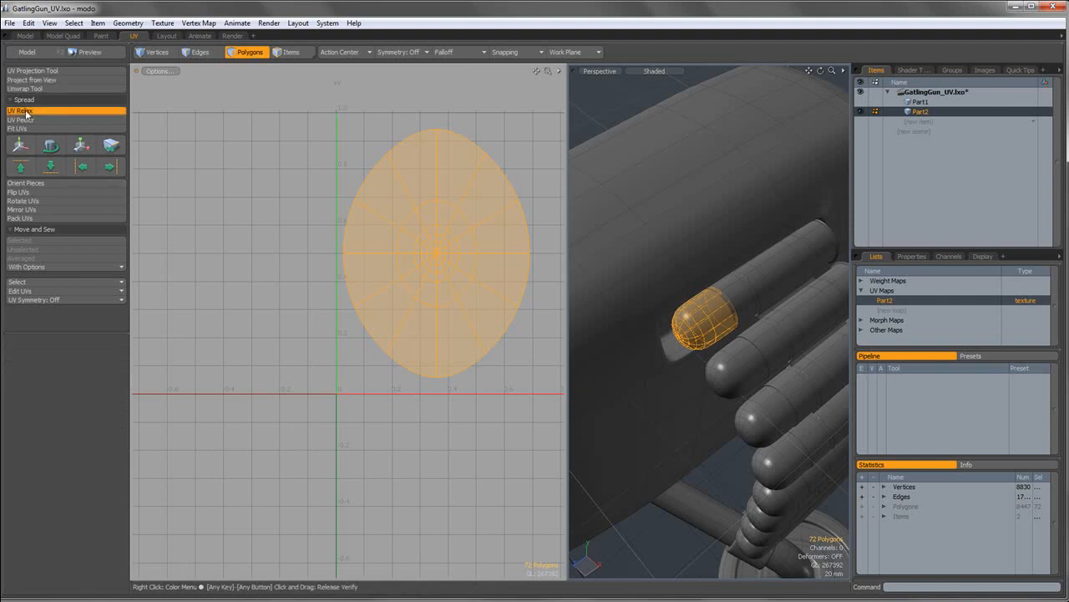
pyautogui.click(375, 238)
pyautogui.click(90, 351)
pyautogui.click(76, 361)
pyautogui.scroll(-4, 438, 218)
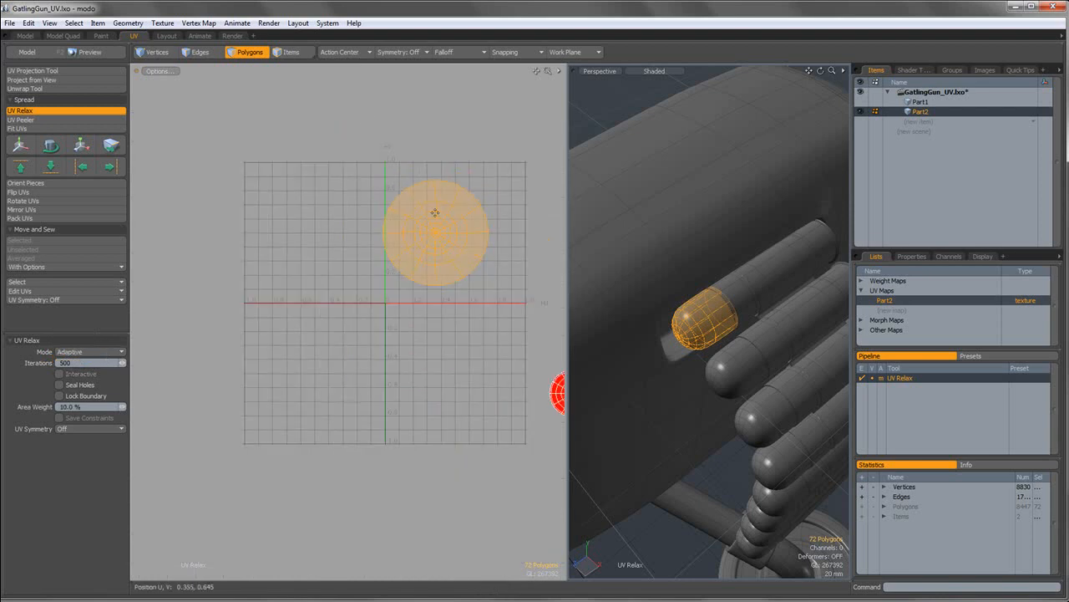
pyautogui.press('space')
pyautogui.hotkey('ctrl', 'z')
pyautogui.hotkey('ctrl', 'z')
# Reselect the round island of all bullet tips and move it farther out, diagonally down from the UV space's lower-right corner.
pyautogui.keyDown('alt'); pyautogui.keyDown('shift'); pyautogui.moveTo(404, 210); pyautogui.dragTo(172, 125); pyautogui.keyUp('shift'); pyautogui.keyUp('alt')
pyautogui.moveTo(290, 233); pyautogui.dragTo(423, 369, button='right')
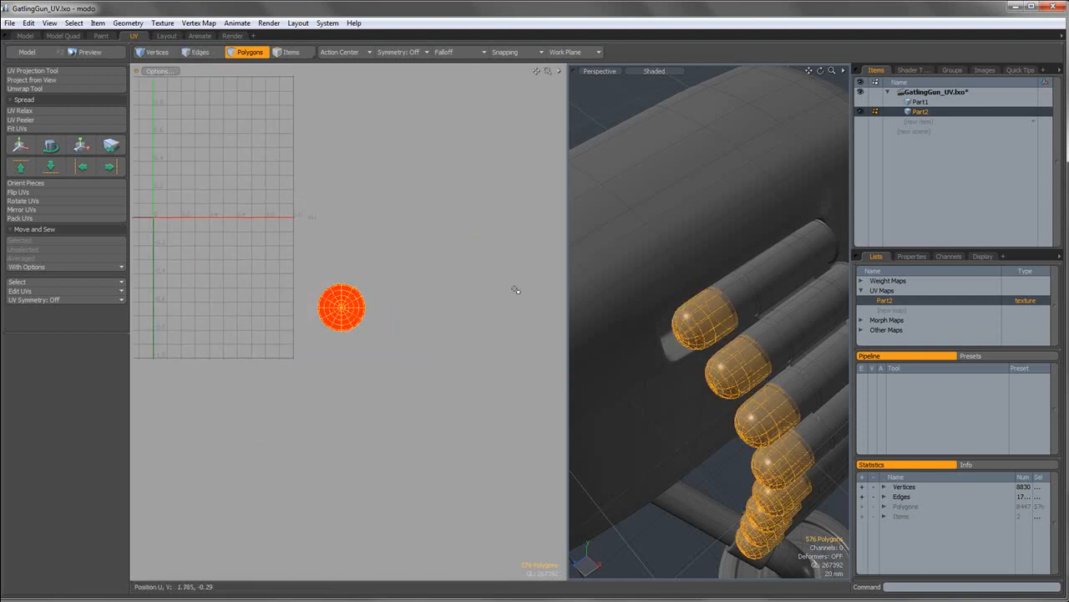
pyautogui.keyDown('alt'); pyautogui.moveTo(730, 329); pyautogui.dragTo(788, 254); pyautogui.keyUp('alt')
pyautogui.scroll(-2, 395, 266)
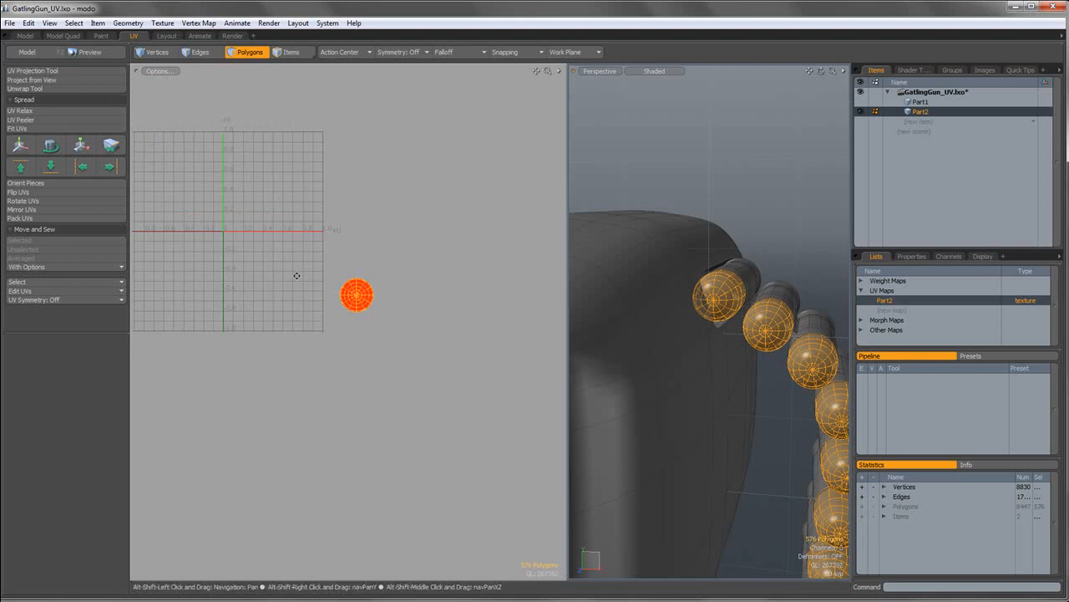
pyautogui.keyDown('alt'); pyautogui.keyDown('shift'); pyautogui.moveTo(293, 274); pyautogui.dragTo(319, 309); pyautogui.keyUp('shift'); pyautogui.keyUp('alt')
pyautogui.press('w')
pyautogui.click(401, 287)
pyautogui.moveTo(401, 288); pyautogui.dragTo(442, 335)
pyautogui.press('q')
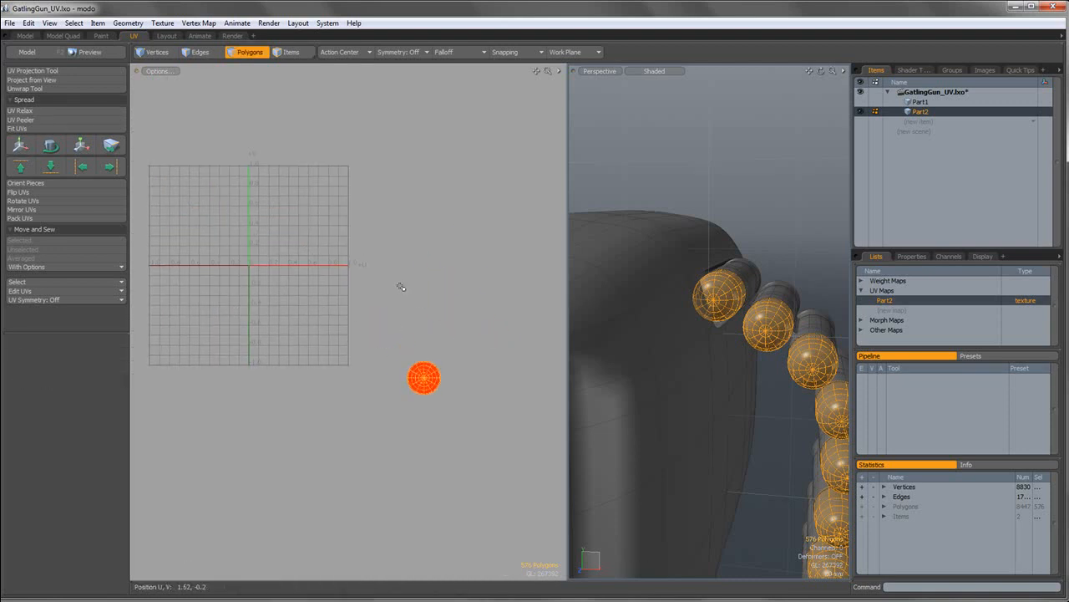
# Examine which bullet parts the round island covers by selecting one casing and the island in turn.
pyautogui.scroll(-3, 752, 366)
pyautogui.keyDown('alt'); pyautogui.moveTo(752, 366); pyautogui.dragTo(675, 386); pyautogui.keyUp('alt')
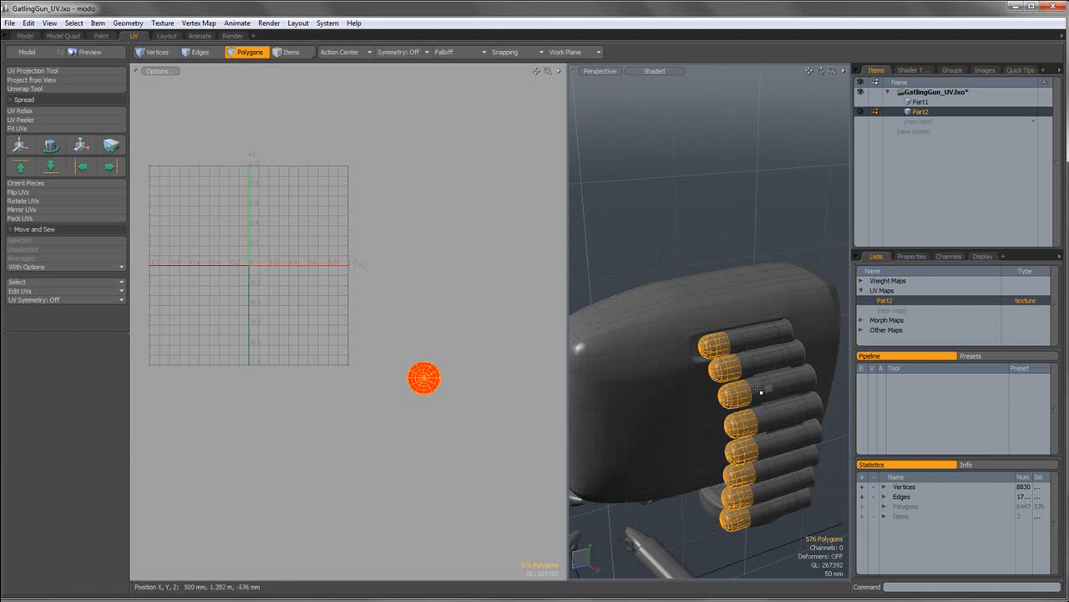
pyautogui.scroll(-4, 771, 390)
pyautogui.scroll(8, 710, 408)
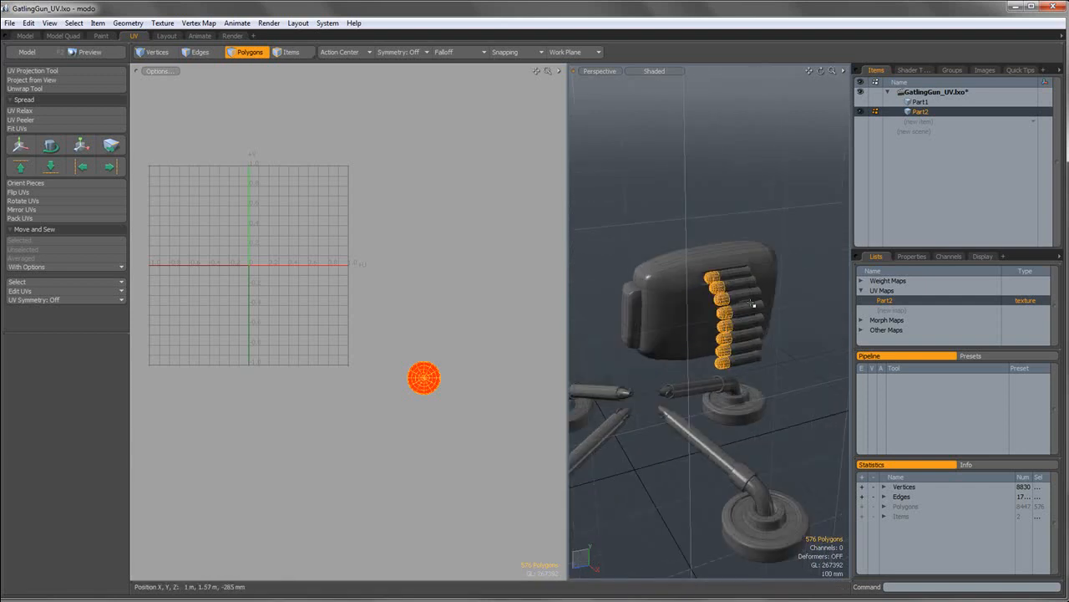
pyautogui.keyDown('alt'); pyautogui.moveTo(778, 314); pyautogui.dragTo(745, 335); pyautogui.keyUp('alt')
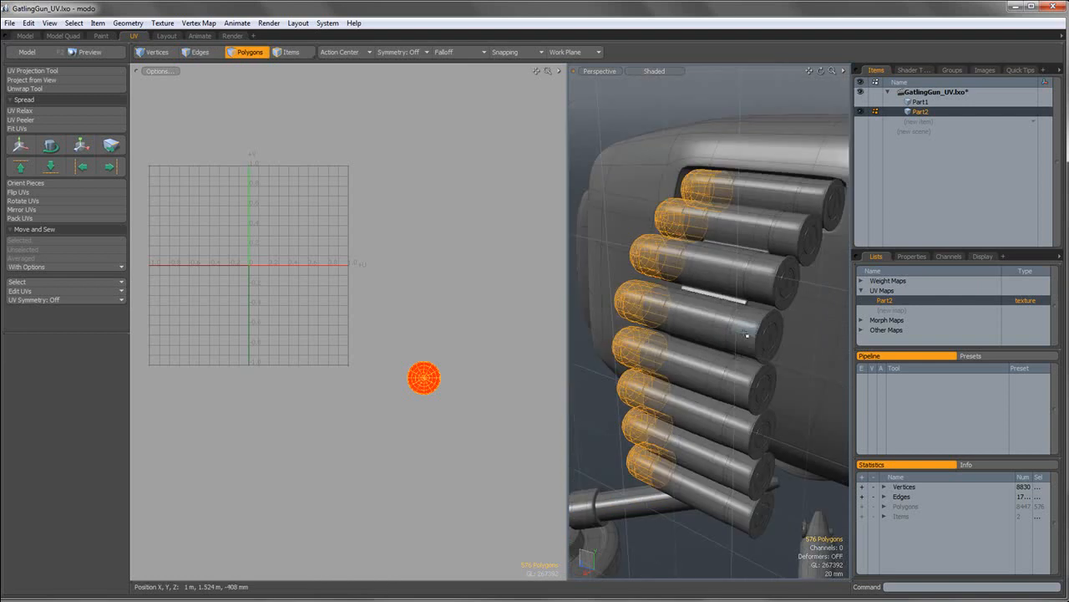
pyautogui.doubleClick(756, 331)
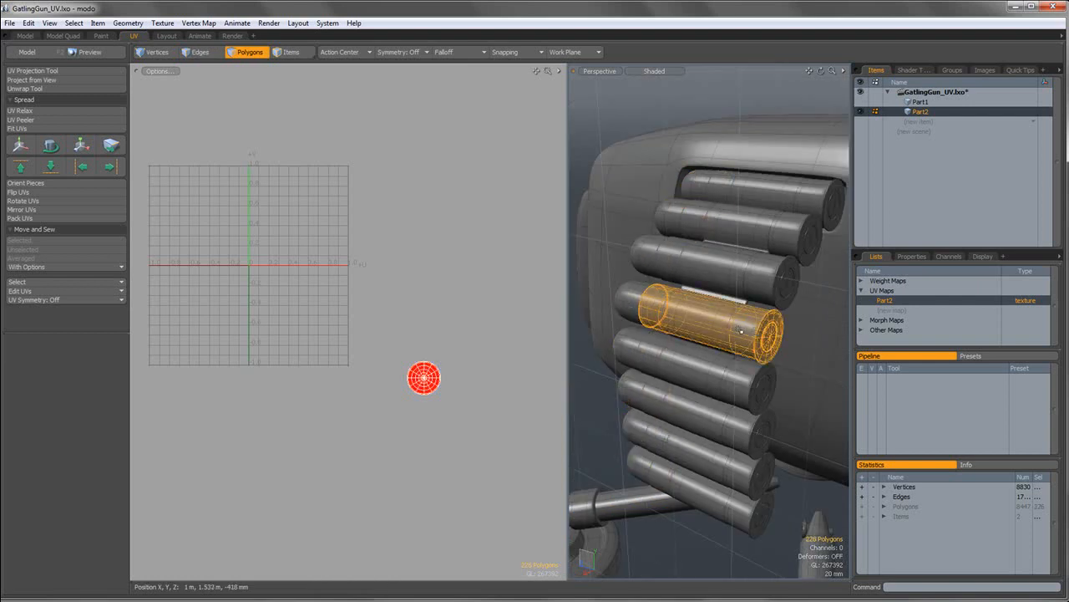
pyautogui.click(486, 338)
pyautogui.moveTo(359, 330); pyautogui.dragTo(484, 440, button='right')
pyautogui.click(470, 395)
pyautogui.scroll(3, 433, 373)
pyautogui.moveTo(360, 341); pyautogui.dragTo(479, 432, button='right')
pyautogui.keyDown('alt'); pyautogui.moveTo(451, 354); pyautogui.dragTo(421, 351); pyautogui.keyUp('alt')
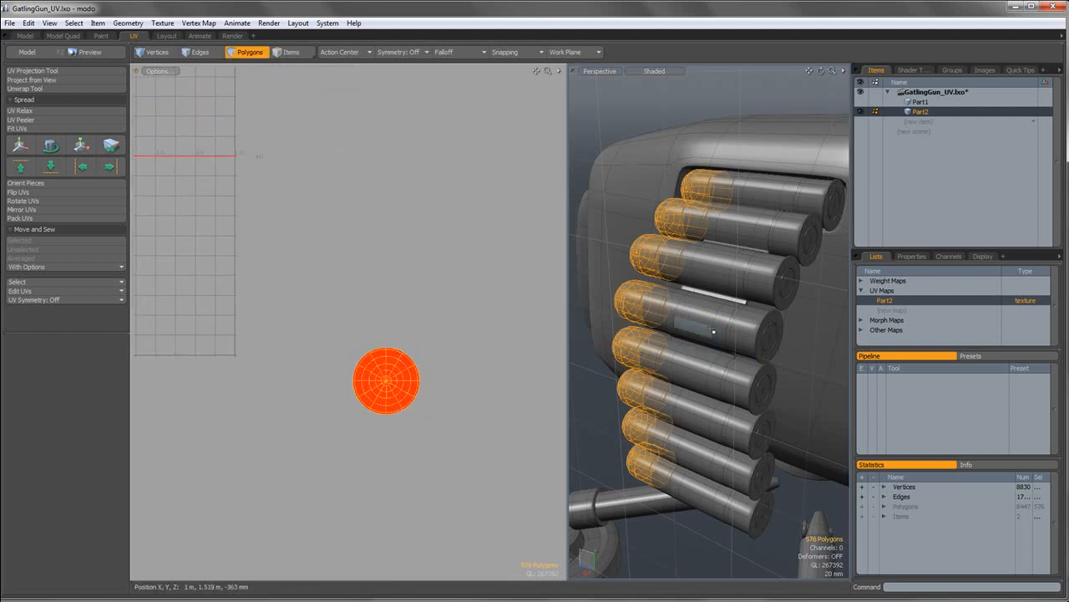
pyautogui.doubleClick(711, 324)
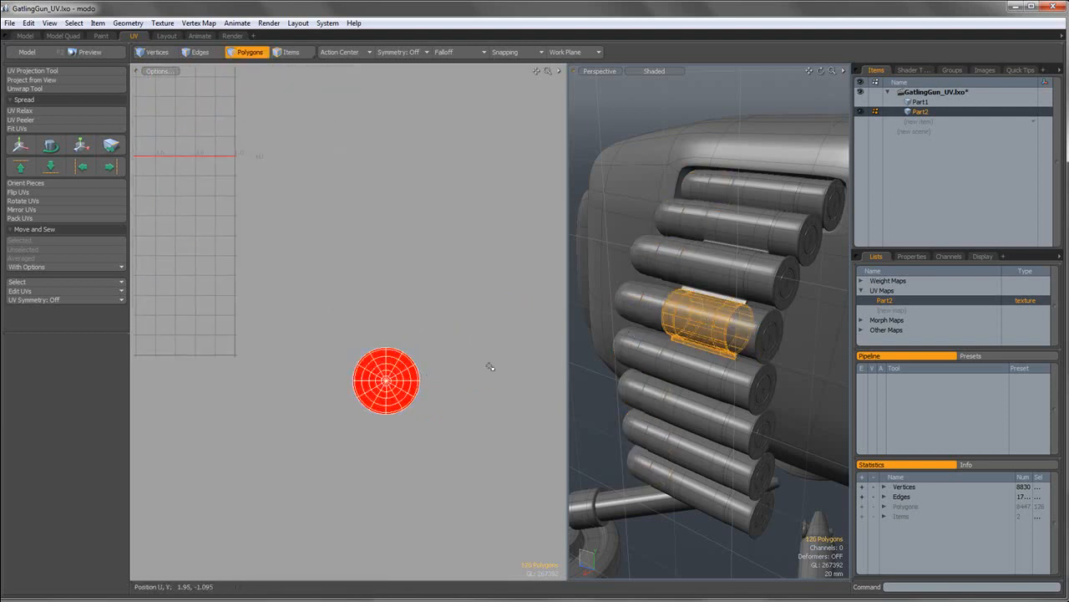
# Select the casings of all eight bullets and hide everything else in Part2.
pyautogui.doubleClick(748, 366)
pyautogui.keyDown('shift'); pyautogui.doubleClick(768, 329); pyautogui.keyUp('shift')
pyautogui.keyDown('shift'); pyautogui.doubleClick(777, 276); pyautogui.keyUp('shift')
pyautogui.keyDown('shift'); pyautogui.doubleClick(810, 228); pyautogui.keyUp('shift')
pyautogui.keyDown('shift'); pyautogui.doubleClick(821, 202); pyautogui.keyUp('shift')
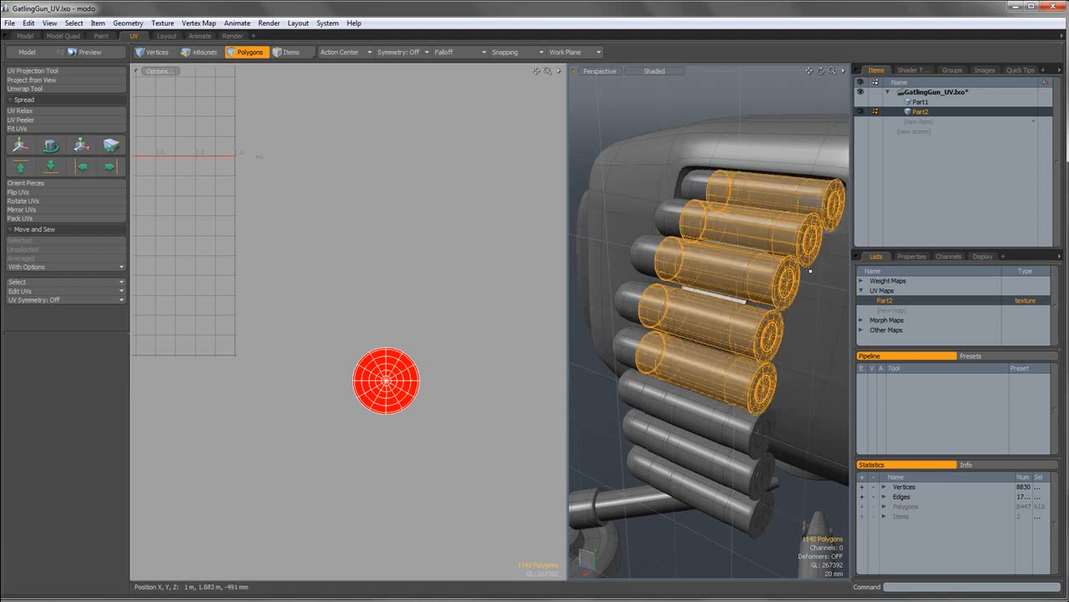
pyautogui.keyDown('shift'); pyautogui.doubleClick(746, 436); pyautogui.keyUp('shift')
pyautogui.keyDown('shift'); pyautogui.doubleClick(746, 470); pyautogui.keyUp('shift')
pyautogui.keyDown('shift'); pyautogui.doubleClick(749, 516); pyautogui.keyUp('shift')
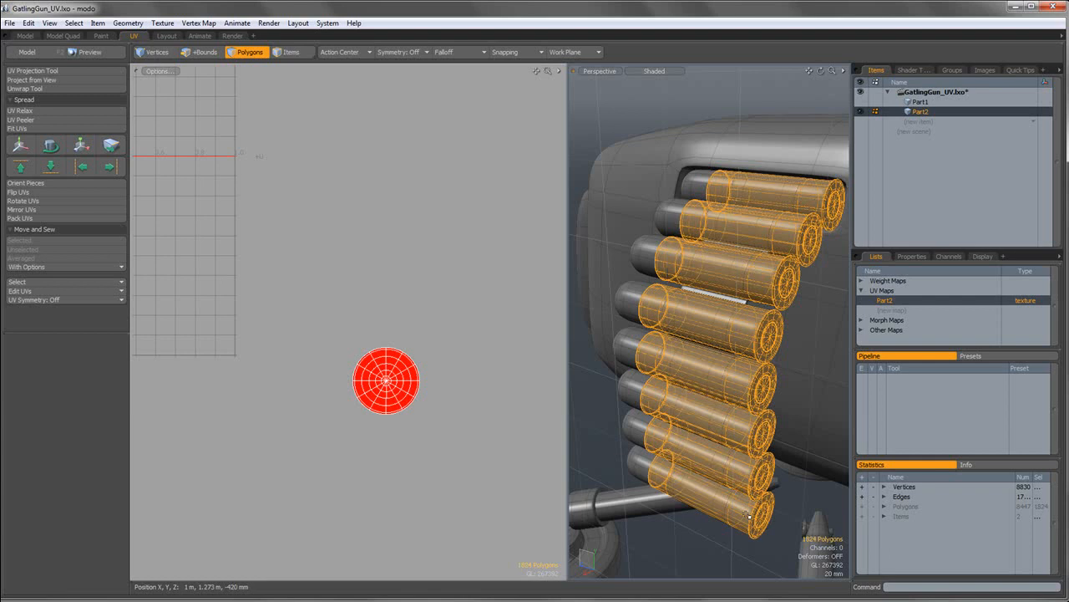
pyautogui.hotkey('shift', 'h')
# Isolate the topmost bullet casing by hiding the other seven casings.
pyautogui.click(817, 272)
pyautogui.keyDown('alt'); pyautogui.keyDown('shift'); pyautogui.moveTo(814, 263); pyautogui.dragTo(650, 279); pyautogui.keyUp('shift'); pyautogui.keyUp('alt')
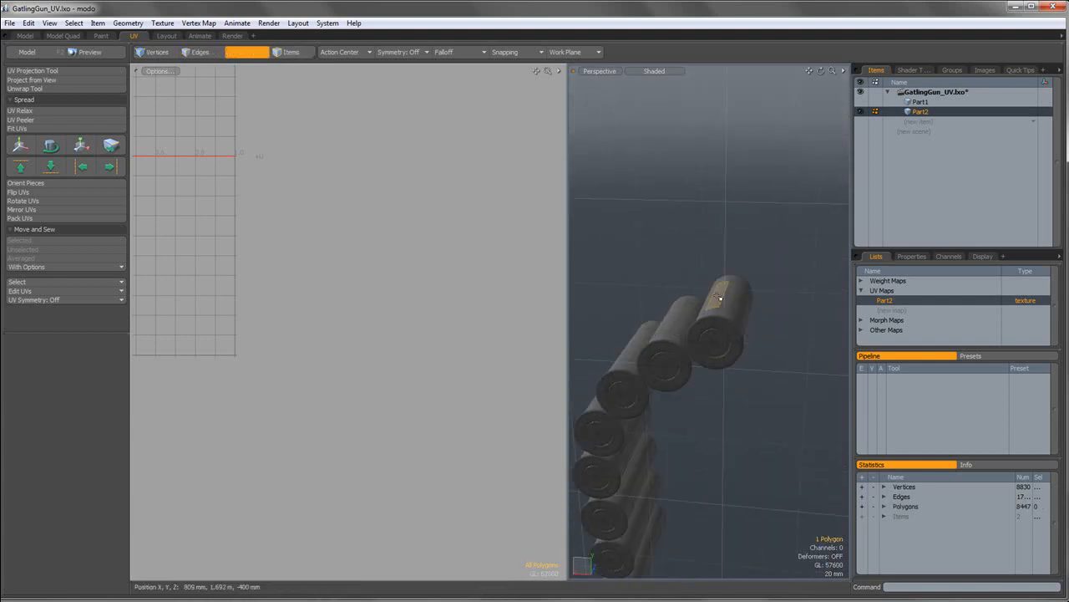
pyautogui.doubleClick(720, 298)
pyautogui.hotkey('shift', 'h')
pyautogui.click(693, 227)
# Select seam edges on the isolated casing: the circular loop on its end face and one straight line of edges along its length.
pyautogui.press('2')
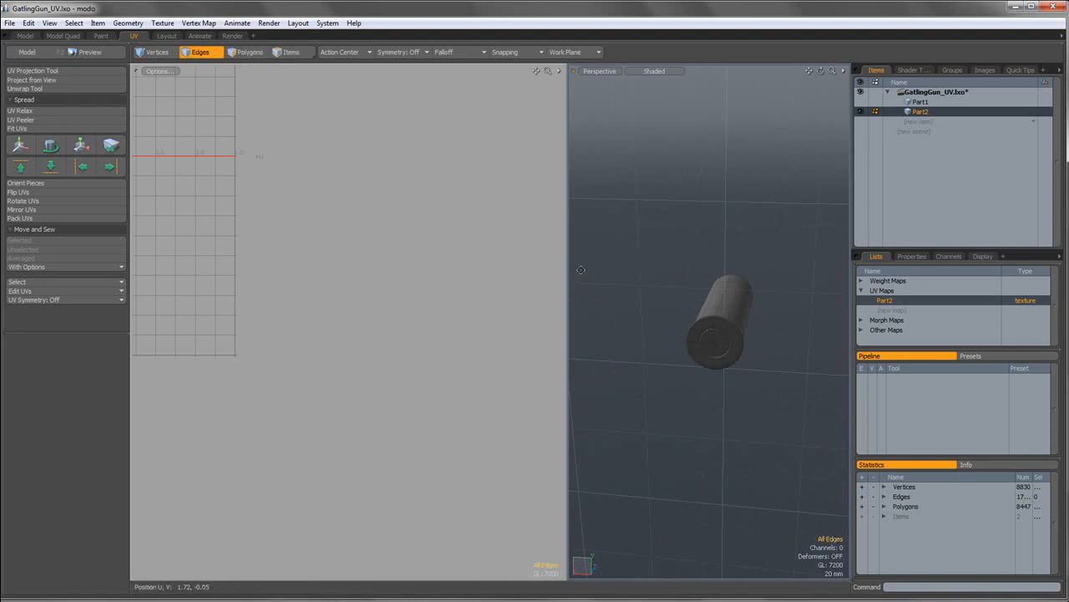
pyautogui.scroll(3, 668, 326)
pyautogui.keyDown('alt'); pyautogui.moveTo(685, 335); pyautogui.dragTo(673, 315); pyautogui.keyUp('alt')
pyautogui.doubleClick(742, 273)
pyautogui.scroll(3, 671, 318)
pyautogui.keyDown('shift'); pyautogui.click(667, 320); pyautogui.keyUp('shift')
pyautogui.scroll(-3, 716, 286)
pyautogui.scroll(-3, 716, 287)
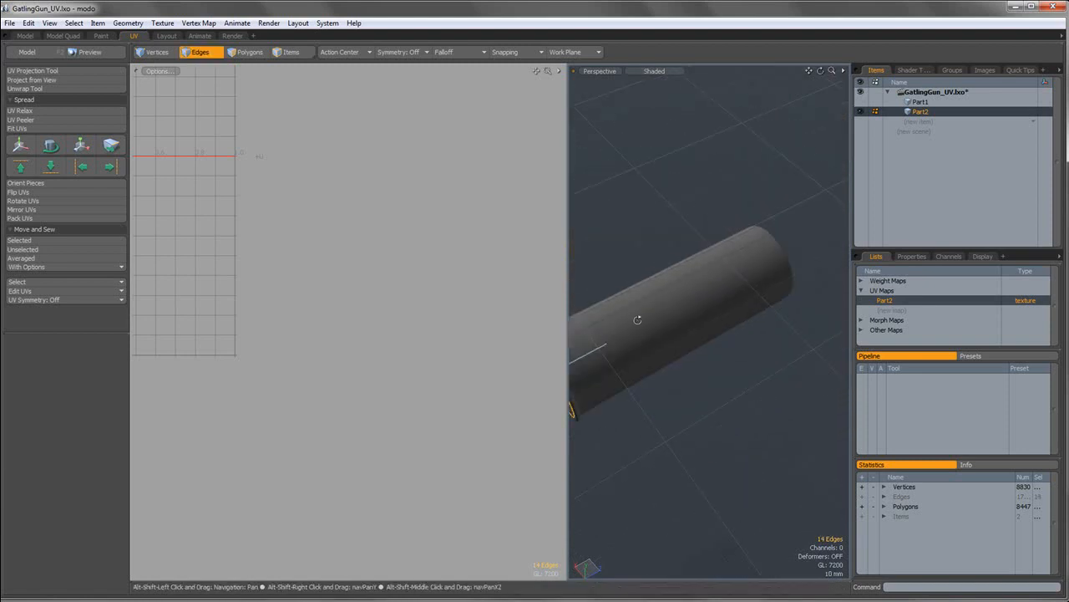
pyautogui.keyDown('shift'); pyautogui.doubleClick(716, 277); pyautogui.keyUp('shift')
pyautogui.keyDown('alt'); pyautogui.moveTo(716, 274); pyautogui.dragTo(808, 388); pyautogui.keyUp('alt')
pyautogui.scroll(1, 808, 389)
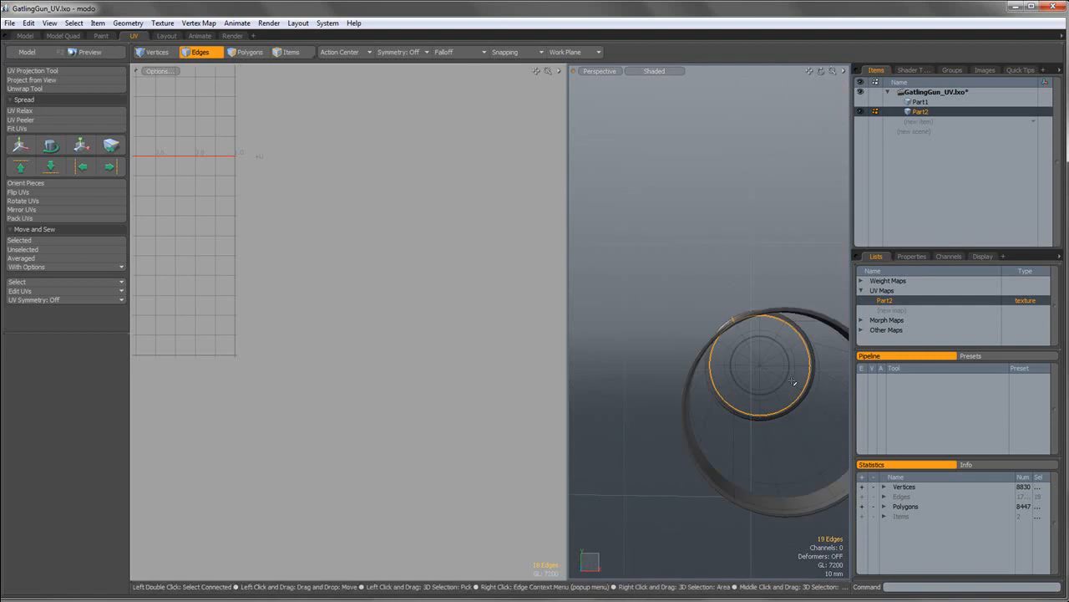
pyautogui.keyDown('alt'); pyautogui.moveTo(793, 381); pyautogui.dragTo(718, 321); pyautogui.keyUp('alt')
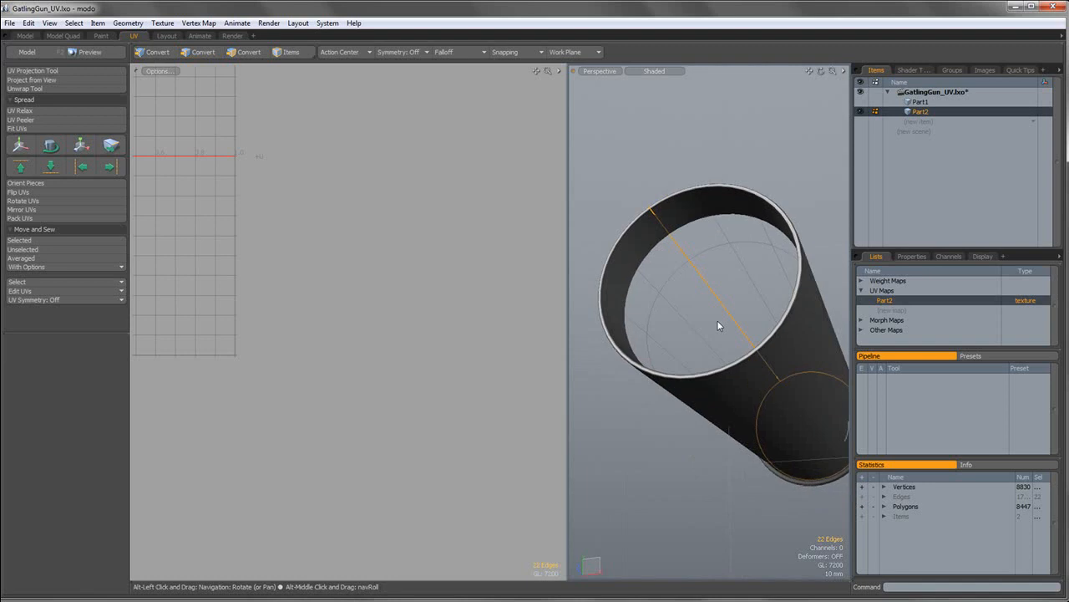
# Try unwrapping the isolated casing along its seams with a cylindrical projection on the X axis.
pyautogui.click(24, 88)
pyautogui.click(340, 263)
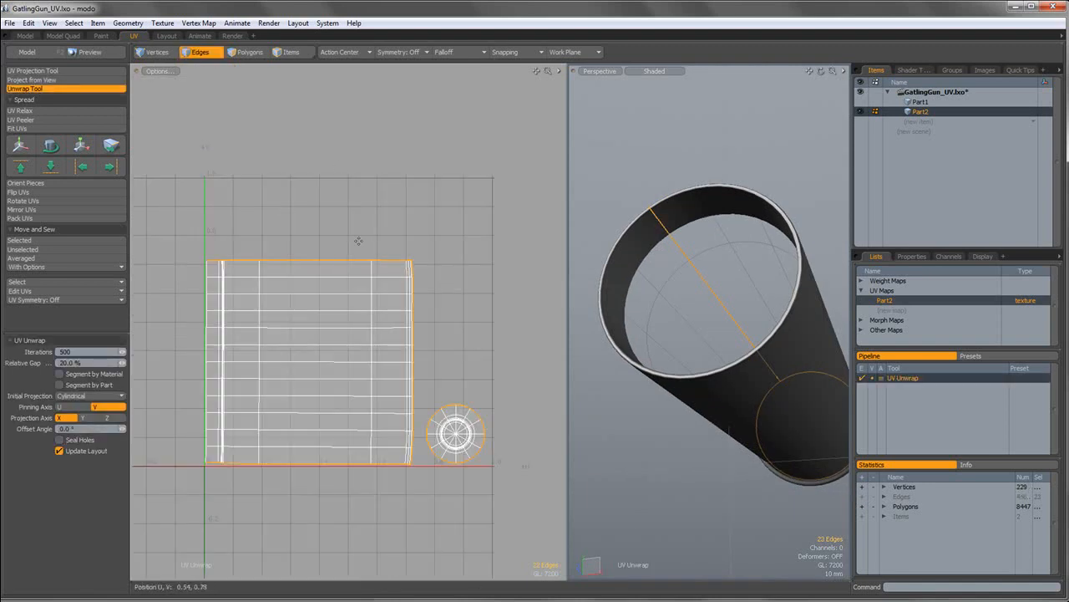
pyautogui.click(251, 54)
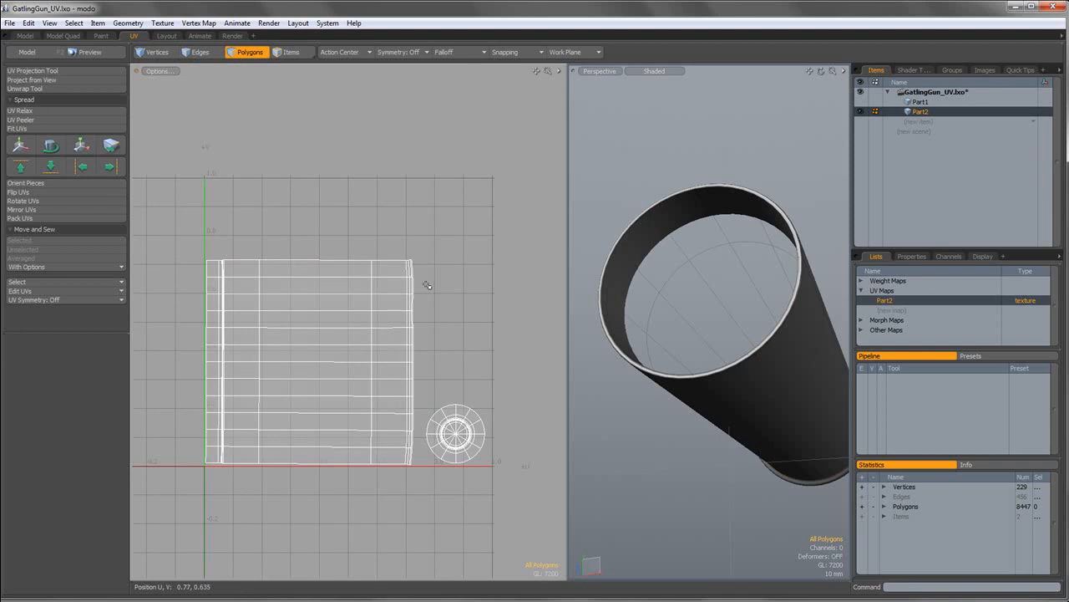
pyautogui.press('2')
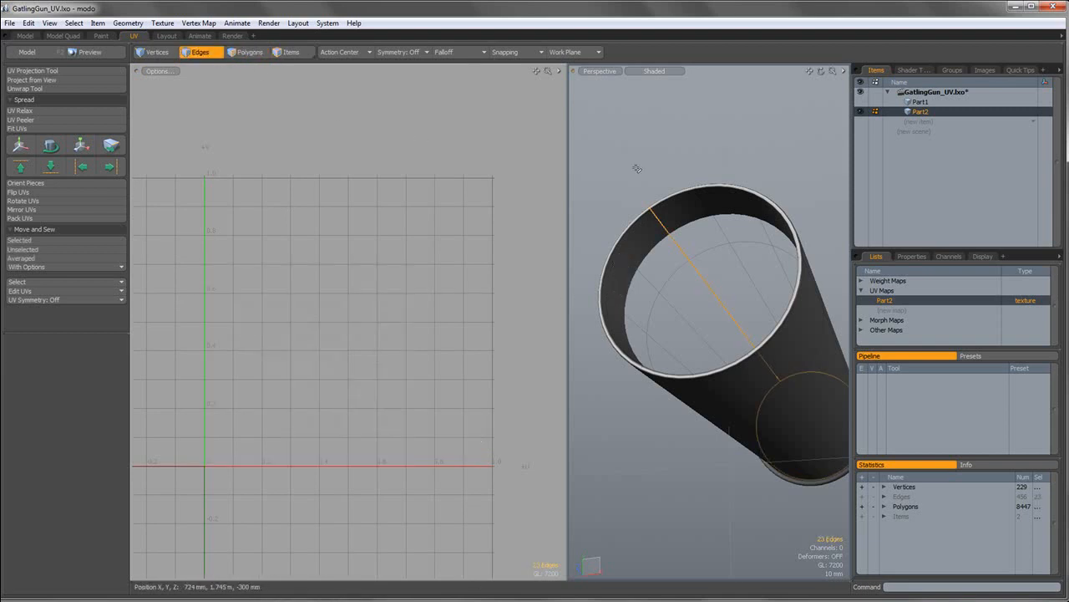
# Unhide the rest of Part2, bring the row of bullets back into view and return to polygon selection.
pyautogui.press('u')
pyautogui.keyDown('alt'); pyautogui.moveTo(690, 159); pyautogui.dragTo(588, 331); pyautogui.keyUp('alt')
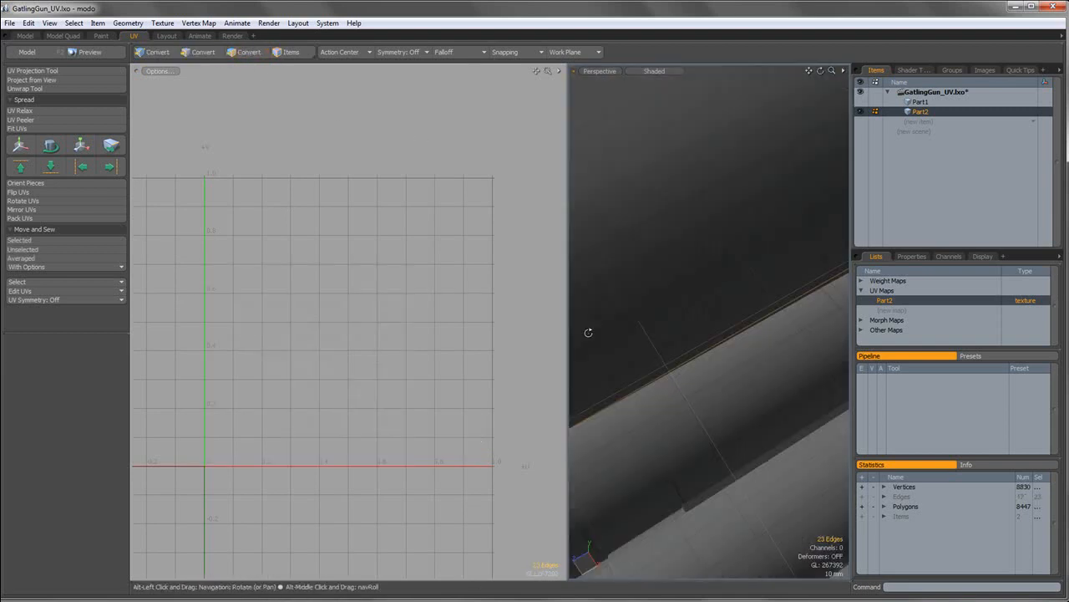
pyautogui.scroll(-5, 690, 279)
pyautogui.keyDown('alt'); pyautogui.moveTo(670, 214); pyautogui.dragTo(595, 266); pyautogui.keyUp('alt')
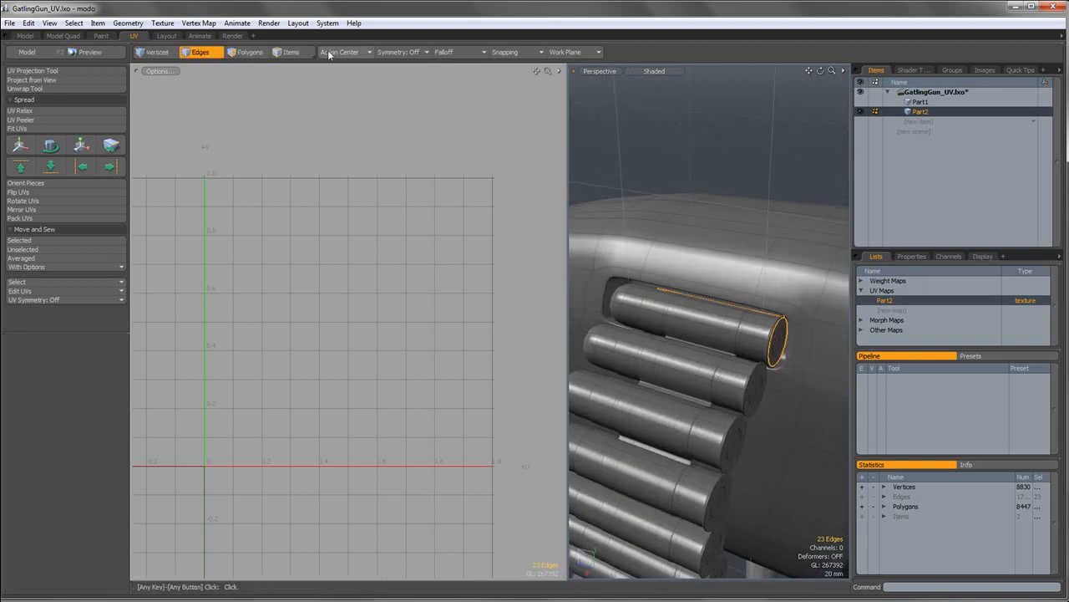
pyautogui.click(261, 53)
pyautogui.keyDown('alt'); pyautogui.keyDown('shift'); pyautogui.moveTo(678, 336); pyautogui.dragTo(687, 239); pyautogui.keyUp('shift'); pyautogui.keyUp('alt')
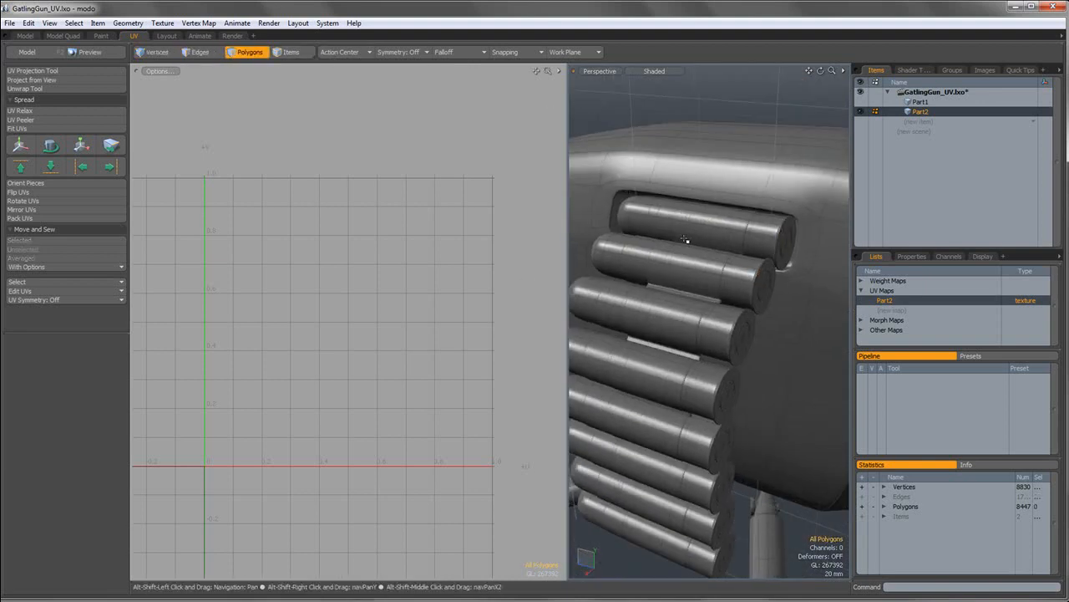
# Select the casings of all eight bullets together and isolate them from the rest of Part2.
pyautogui.doubleClick(744, 274)
pyautogui.keyDown('shift'); pyautogui.doubleClick(768, 231); pyautogui.keyUp('shift')
pyautogui.keyDown('shift'); pyautogui.click(721, 325); pyautogui.keyUp('shift')
pyautogui.keyDown('shift'); pyautogui.doubleClick(721, 325); pyautogui.keyUp('shift')
pyautogui.keyDown('shift'); pyautogui.doubleClick(715, 377); pyautogui.keyUp('shift')
pyautogui.keyDown('shift'); pyautogui.doubleClick(706, 434); pyautogui.keyUp('shift')
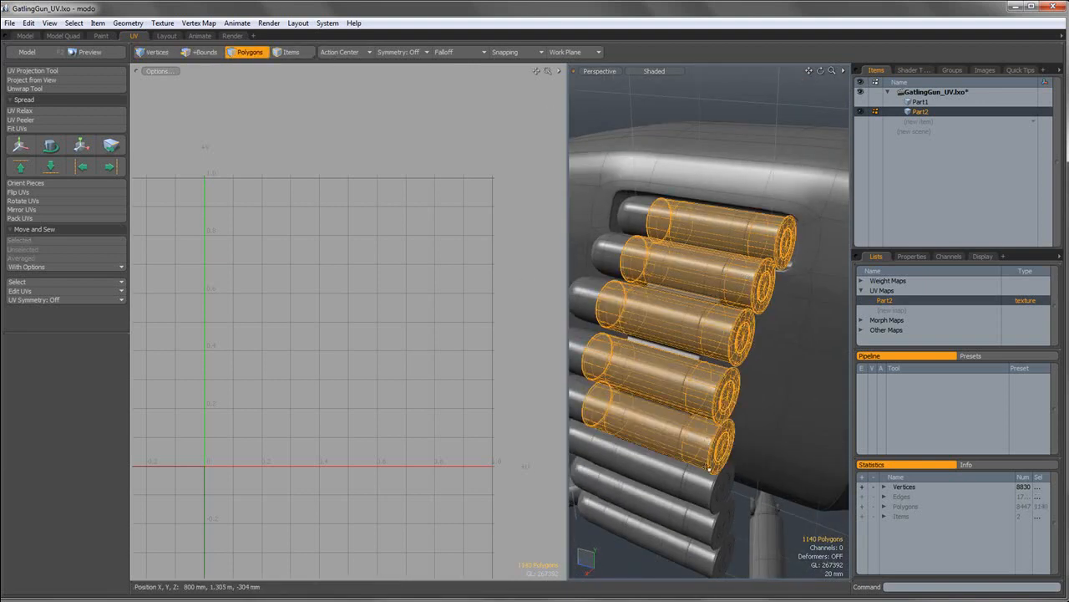
pyautogui.keyDown('shift'); pyautogui.doubleClick(713, 500); pyautogui.keyUp('shift')
pyautogui.keyDown('shift'); pyautogui.doubleClick(715, 523); pyautogui.keyUp('shift')
pyautogui.keyDown('shift'); pyautogui.doubleClick(710, 548); pyautogui.keyUp('shift')
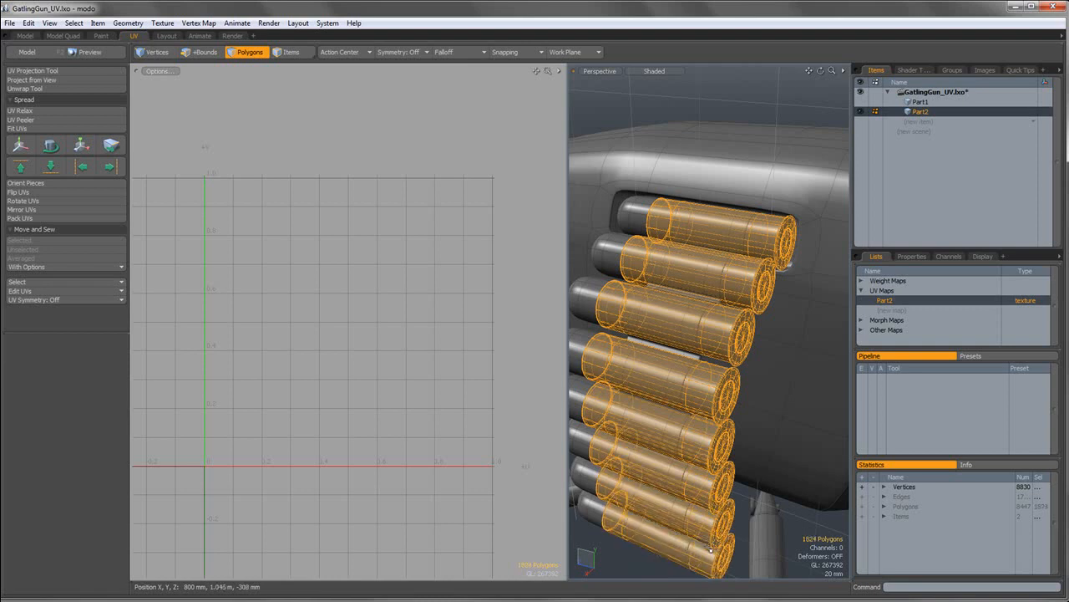
pyautogui.hotkey('shift', 'h')
# Switch to edge selection and clear the old seam edges on the topmost casing.
pyautogui.click(206, 54)
pyautogui.click(738, 167)
pyautogui.hotkey('ctrl', 'z')
pyautogui.keyDown('alt'); pyautogui.moveTo(776, 191); pyautogui.dragTo(684, 210); pyautogui.keyUp('alt')
pyautogui.scroll(5, 734, 306)
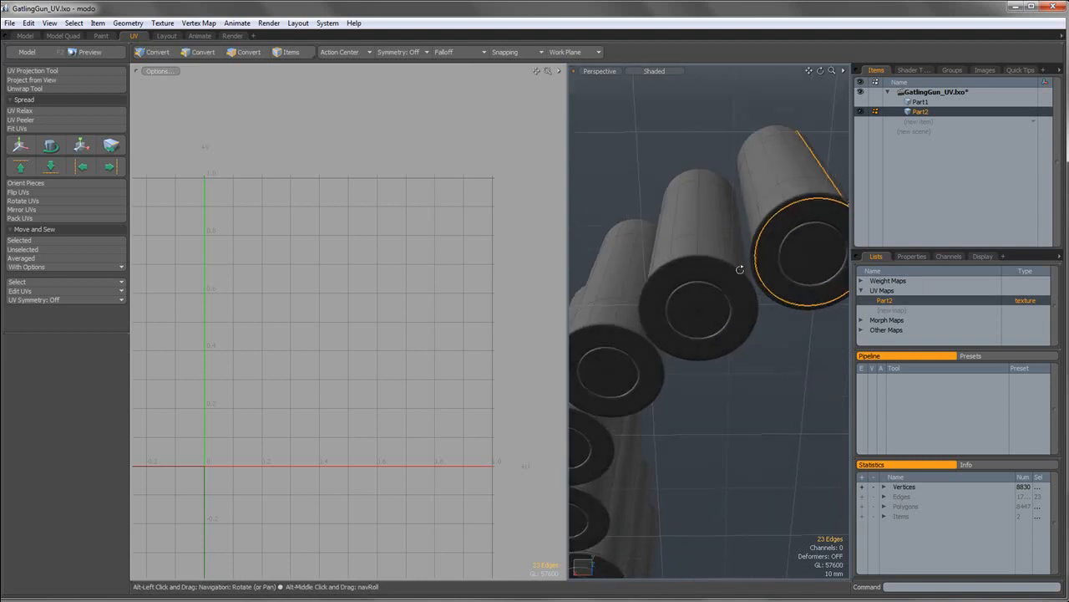
pyautogui.keyDown('shift'); pyautogui.doubleClick(748, 282); pyautogui.keyUp('shift')
pyautogui.keyDown('alt'); pyautogui.keyDown('shift'); pyautogui.moveTo(748, 283); pyautogui.dragTo(688, 303); pyautogui.keyUp('shift'); pyautogui.keyUp('alt')
pyautogui.click(741, 357)
# Select the outer circular edge loops on the end faces of the four upper casings.
pyautogui.scroll(2, 683, 304)
pyautogui.doubleClick(696, 312)
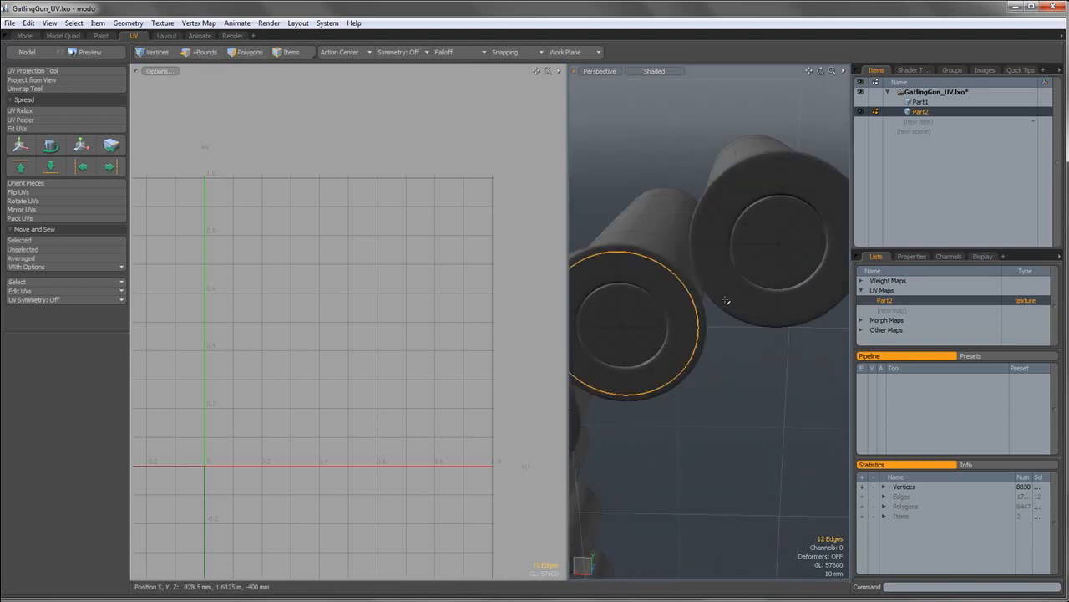
pyautogui.keyDown('shift'); pyautogui.doubleClick(723, 301); pyautogui.keyUp('shift')
pyautogui.keyDown('alt'); pyautogui.moveTo(724, 301); pyautogui.dragTo(716, 282); pyautogui.keyUp('alt')
pyautogui.keyDown('shift'); pyautogui.doubleClick(717, 257); pyautogui.keyUp('shift')
pyautogui.keyDown('alt'); pyautogui.keyDown('shift'); pyautogui.moveTo(699, 326); pyautogui.dragTo(783, 256); pyautogui.keyUp('shift'); pyautogui.keyUp('alt')
pyautogui.keyDown('shift'); pyautogui.doubleClick(762, 229); pyautogui.keyUp('shift')
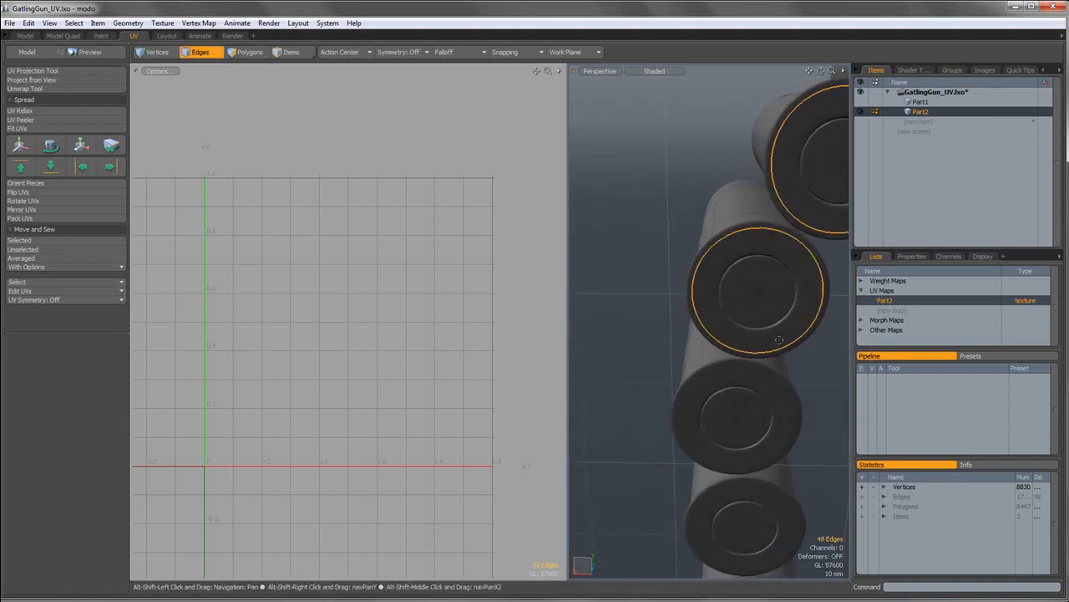
# Add the outer circular edge loops on the end faces of the four lower casings to the selection.
pyautogui.keyDown('alt'); pyautogui.keyDown('shift'); pyautogui.moveTo(760, 337); pyautogui.dragTo(737, 272); pyautogui.keyUp('shift'); pyautogui.keyUp('alt')
pyautogui.keyDown('shift'); pyautogui.doubleClick(715, 261); pyautogui.keyUp('shift')
pyautogui.keyDown('alt'); pyautogui.keyDown('shift'); pyautogui.moveTo(719, 310); pyautogui.dragTo(720, 228); pyautogui.keyUp('shift'); pyautogui.keyUp('alt')
pyautogui.keyDown('shift'); pyautogui.doubleClick(711, 264); pyautogui.keyUp('shift')
pyautogui.keyDown('shift'); pyautogui.doubleClick(717, 371); pyautogui.keyUp('shift')
pyautogui.keyDown('alt'); pyautogui.keyDown('shift'); pyautogui.moveTo(737, 498); pyautogui.dragTo(670, 314); pyautogui.keyUp('shift'); pyautogui.keyUp('alt')
pyautogui.keyDown('shift'); pyautogui.doubleClick(732, 327); pyautogui.keyUp('shift')
pyautogui.scroll(8, 682, 338)
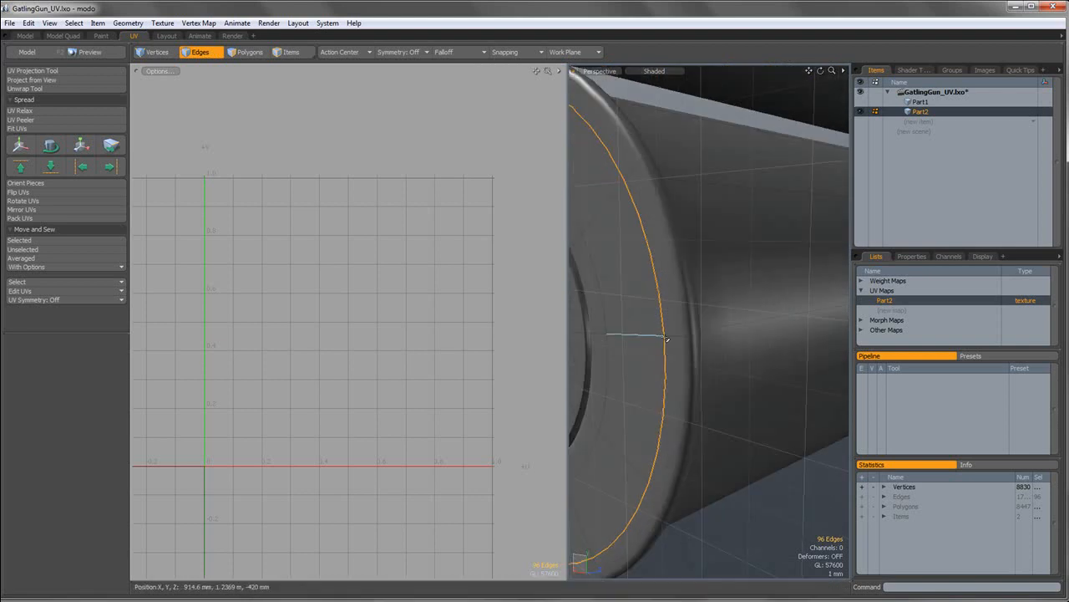
# Select a lengthwise row of edges along the side of the lowest casing, starting from its end-face loop.
pyautogui.keyDown('shift'); pyautogui.click(678, 337); pyautogui.keyUp('shift')
pyautogui.keyDown('shift'); pyautogui.click(699, 336); pyautogui.keyUp('shift')
pyautogui.scroll(-3, 757, 285)
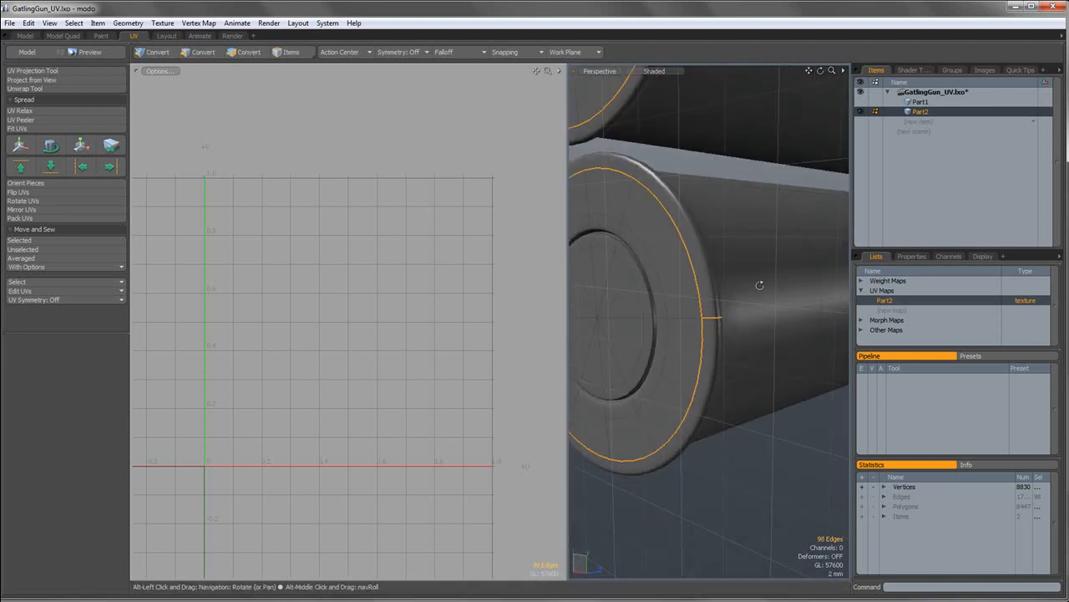
pyautogui.keyDown('alt'); pyautogui.moveTo(759, 284); pyautogui.dragTo(707, 290); pyautogui.keyUp('alt')
pyautogui.scroll(-6, 708, 290)
pyautogui.keyDown('alt'); pyautogui.keyDown('shift'); pyautogui.moveTo(781, 261); pyautogui.dragTo(569, 301); pyautogui.keyUp('shift'); pyautogui.keyUp('alt')
pyautogui.keyDown('alt'); pyautogui.keyDown('shift'); pyautogui.moveTo(653, 297); pyautogui.dragTo(752, 334); pyautogui.keyUp('shift'); pyautogui.keyUp('alt')
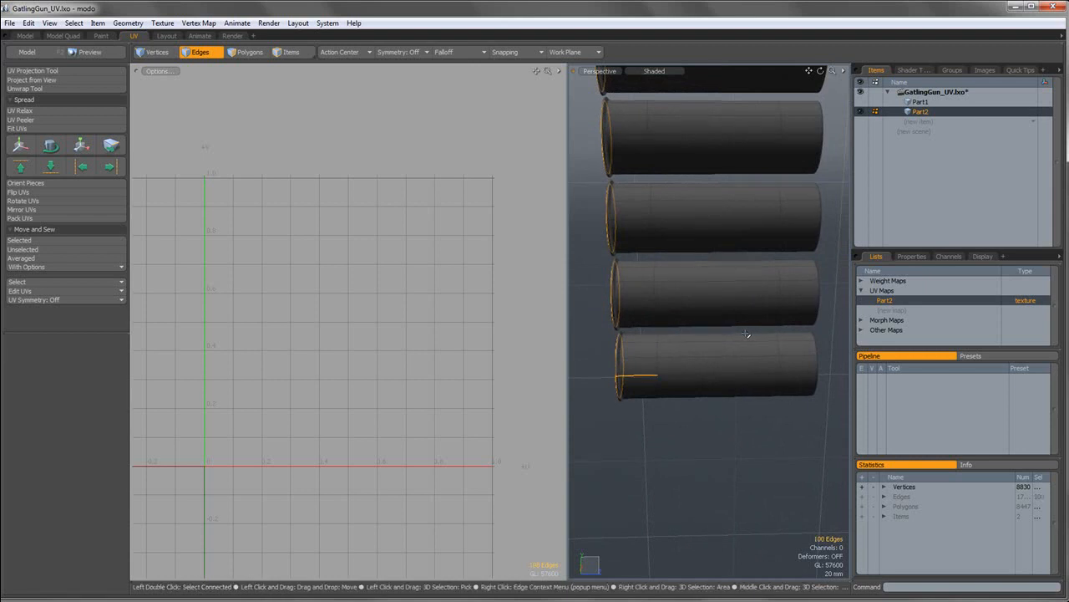
pyautogui.press('alt')
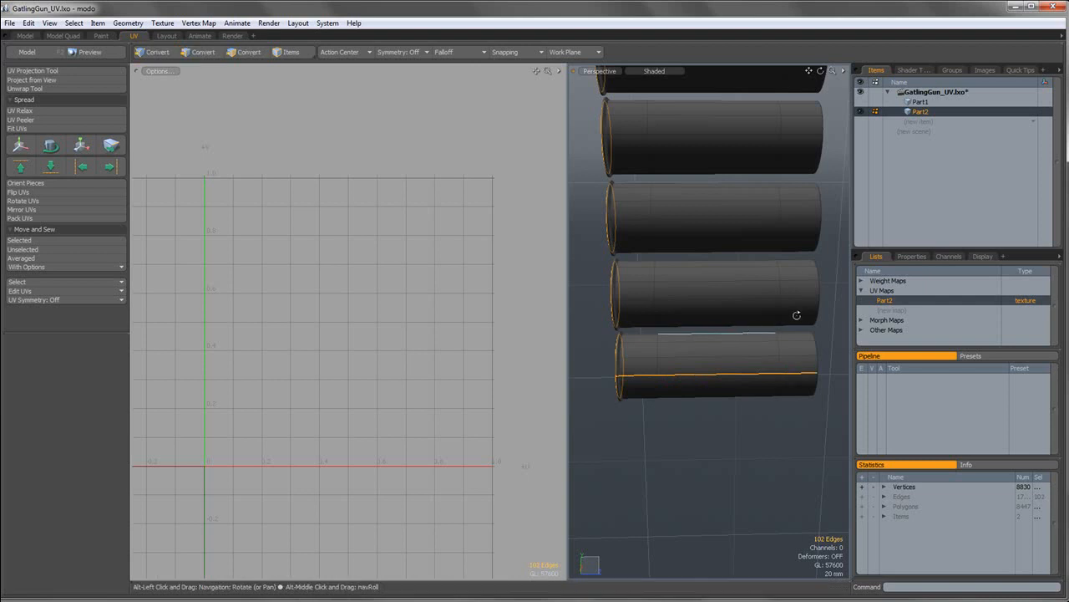
# Continue the lowest casing's lengthwise seam over its open rim and onto the inside wall.
pyautogui.press('Down')
pyautogui.press('Down')
pyautogui.press('Down')
pyautogui.press('Up')
pyautogui.press('Up')
pyautogui.press('Up')
pyautogui.keyDown('alt'); pyautogui.moveTo(793, 315); pyautogui.dragTo(637, 343); pyautogui.keyUp('alt')
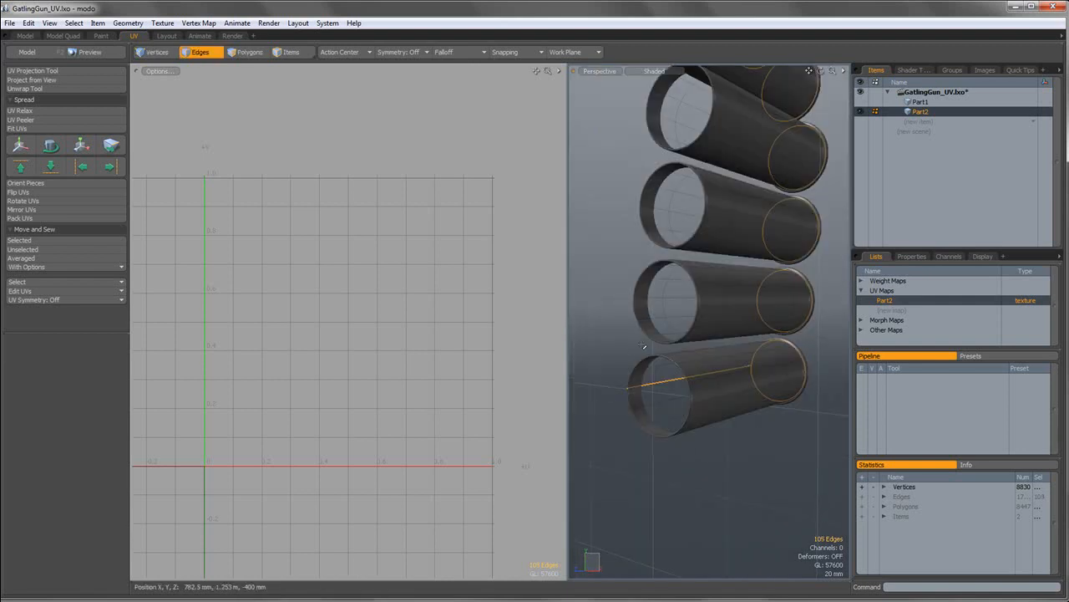
pyautogui.moveTo(642, 344)
pyautogui.keyDown('alt'); pyautogui.mouseDown()
pyautogui.moveTo(607, 301)
pyautogui.moveTo(636, 330)
pyautogui.mouseUp(); pyautogui.keyUp('alt')
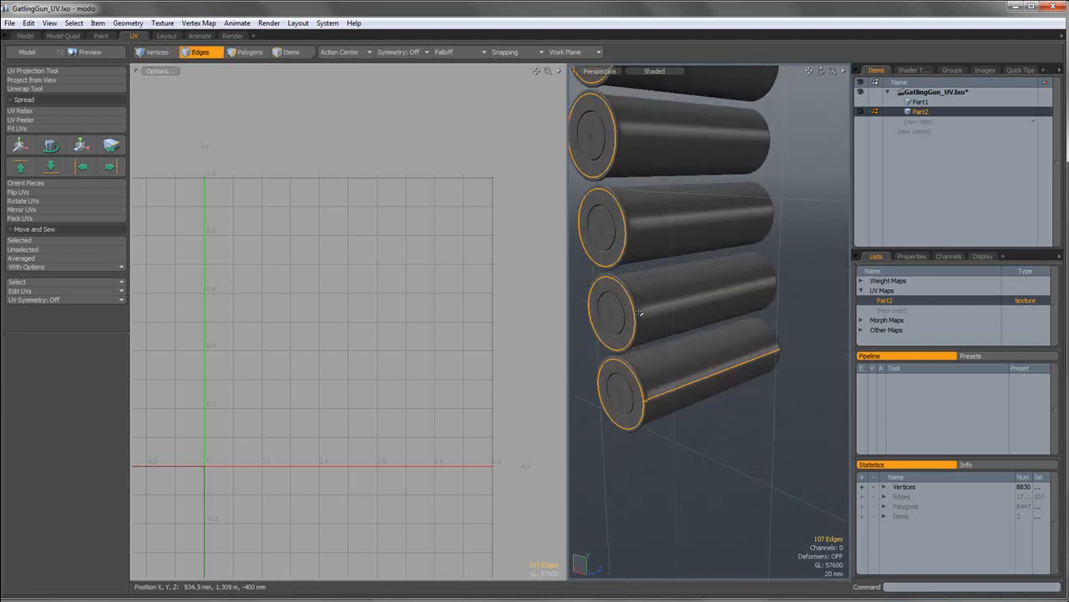
# Add a matching lengthwise seam on the second casing from the bottom, deselecting the stray rim edges.
pyautogui.scroll(5, 635, 331)
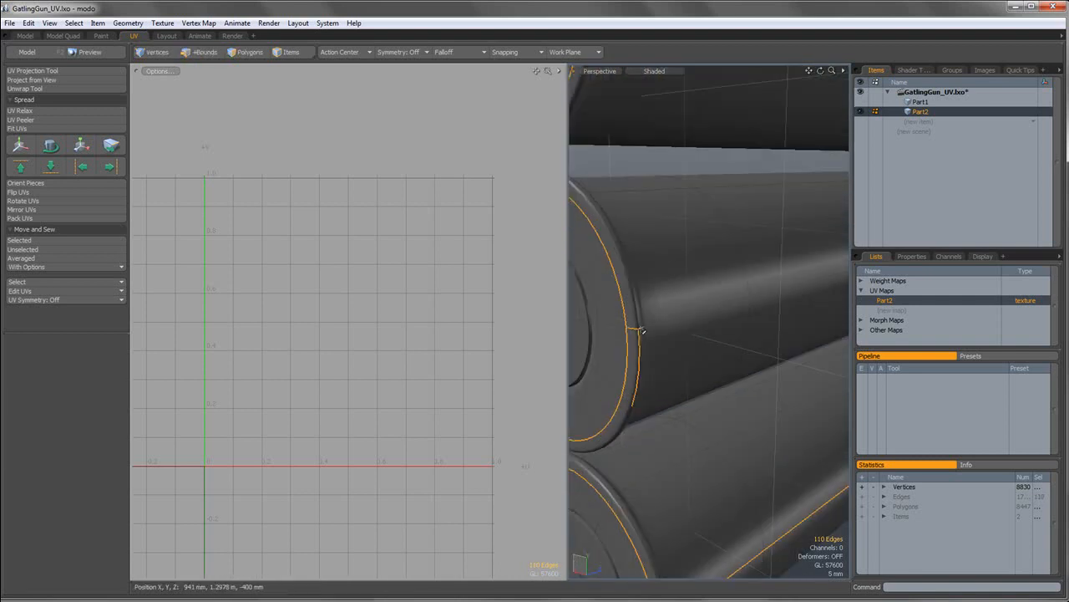
pyautogui.keyDown('ctrl'); pyautogui.click(640, 348); pyautogui.keyUp('ctrl')
pyautogui.scroll(-5, 690, 324)
pyautogui.keyDown('alt'); pyautogui.moveTo(743, 305); pyautogui.dragTo(707, 310); pyautogui.keyUp('alt')
pyautogui.scroll(5, 694, 330)
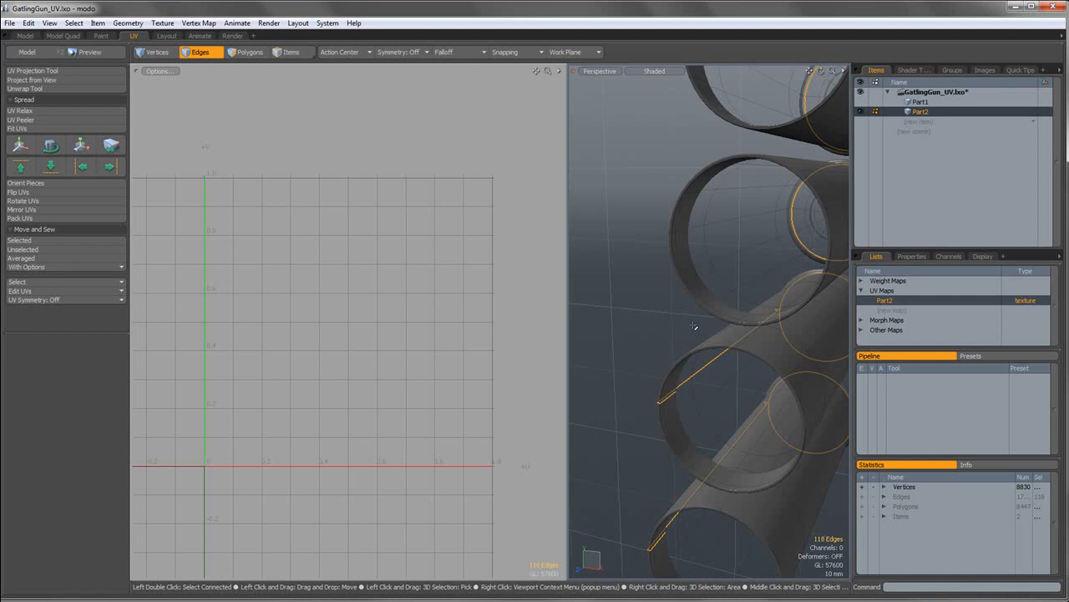
# Add the lengthwise seam along the third casing from the bottom, leaving its rim edges out of the selection.
pyautogui.keyDown('alt'); pyautogui.moveTo(680, 279); pyautogui.dragTo(706, 300); pyautogui.keyUp('alt')
pyautogui.scroll(5, 698, 310)
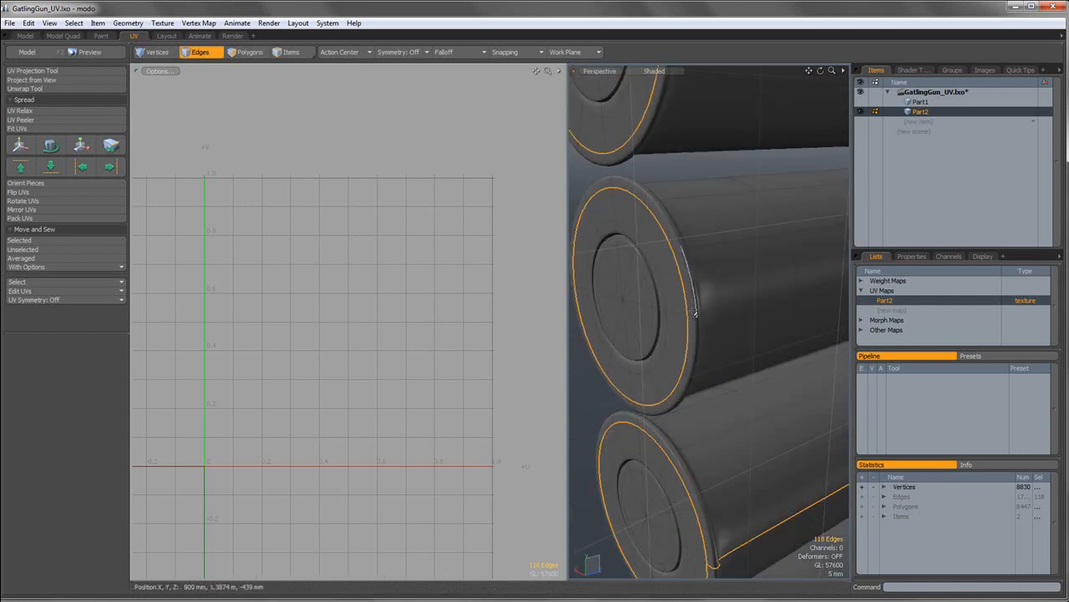
pyautogui.scroll(3, 697, 319)
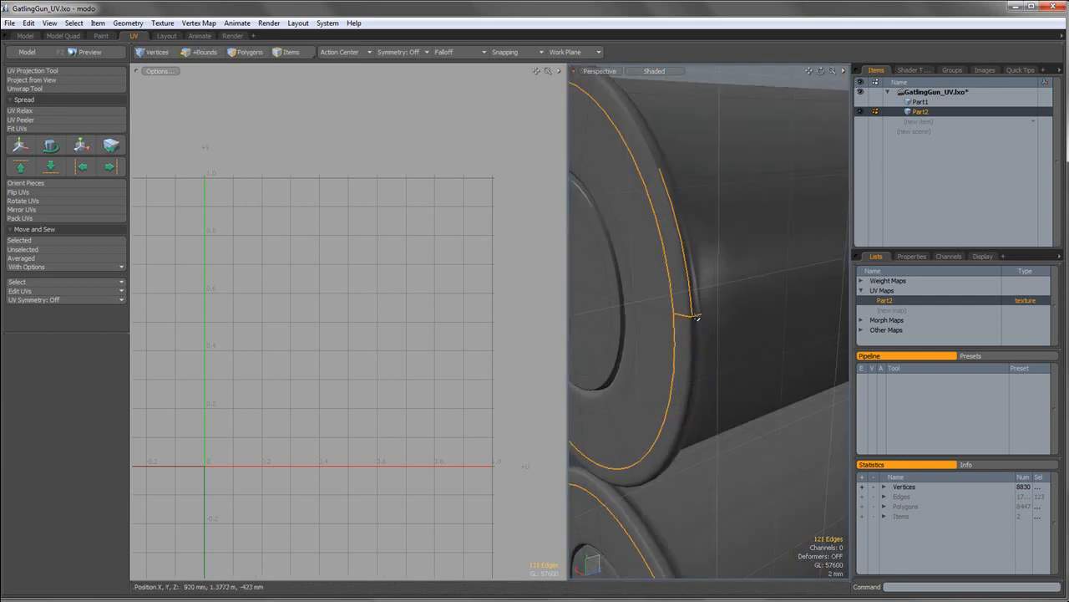
pyautogui.keyDown('ctrl'); pyautogui.click(693, 302); pyautogui.keyUp('ctrl')
pyautogui.scroll(-5, 734, 265)
pyautogui.keyDown('alt'); pyautogui.keyDown('shift'); pyautogui.moveTo(771, 209); pyautogui.dragTo(691, 289); pyautogui.keyUp('shift'); pyautogui.keyUp('alt')
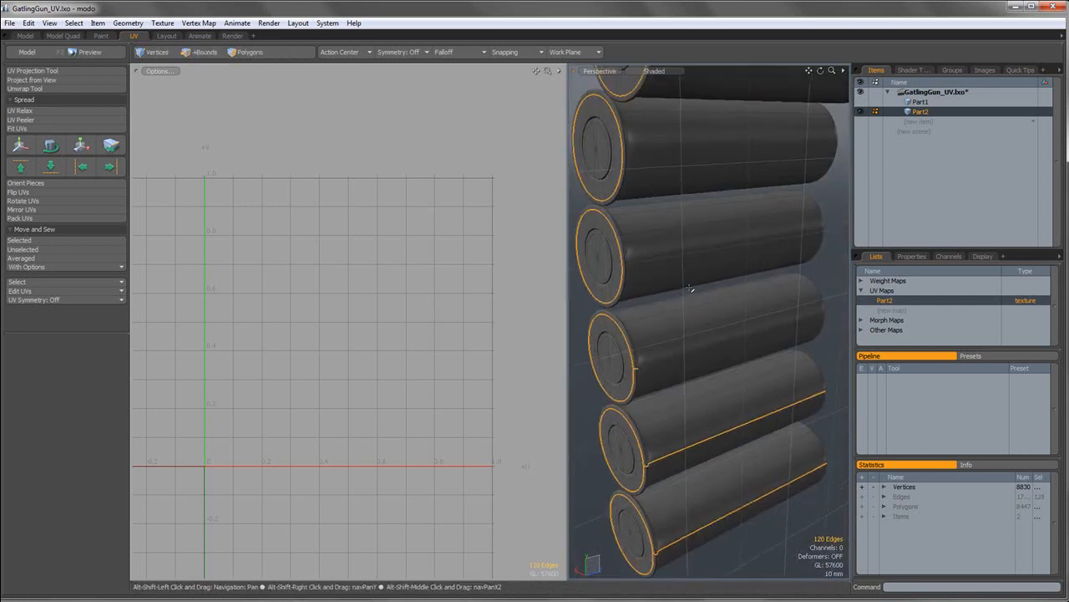
pyautogui.press('Up')
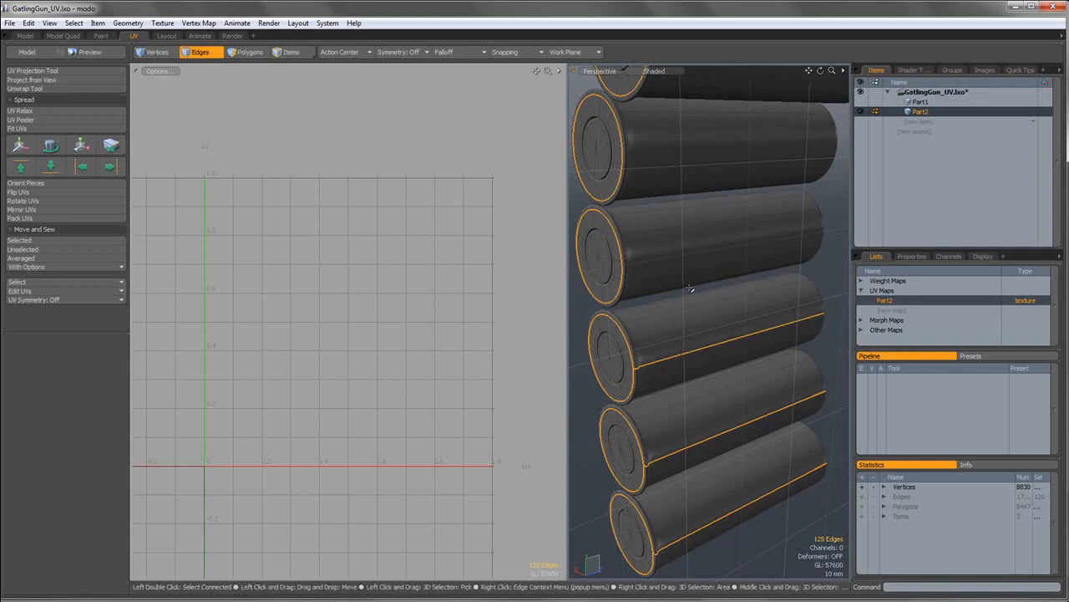
# Add the same lengthwise seams on the five remaining upper casings to the edge selection.
pyautogui.keyDown('alt'); pyautogui.moveTo(688, 287); pyautogui.dragTo(691, 348); pyautogui.keyUp('alt')
pyautogui.scroll(-4, 778, 291)
pyautogui.scroll(2, 726, 338)
pyautogui.scroll(-2, 725, 331)
pyautogui.scroll(3, 690, 347)
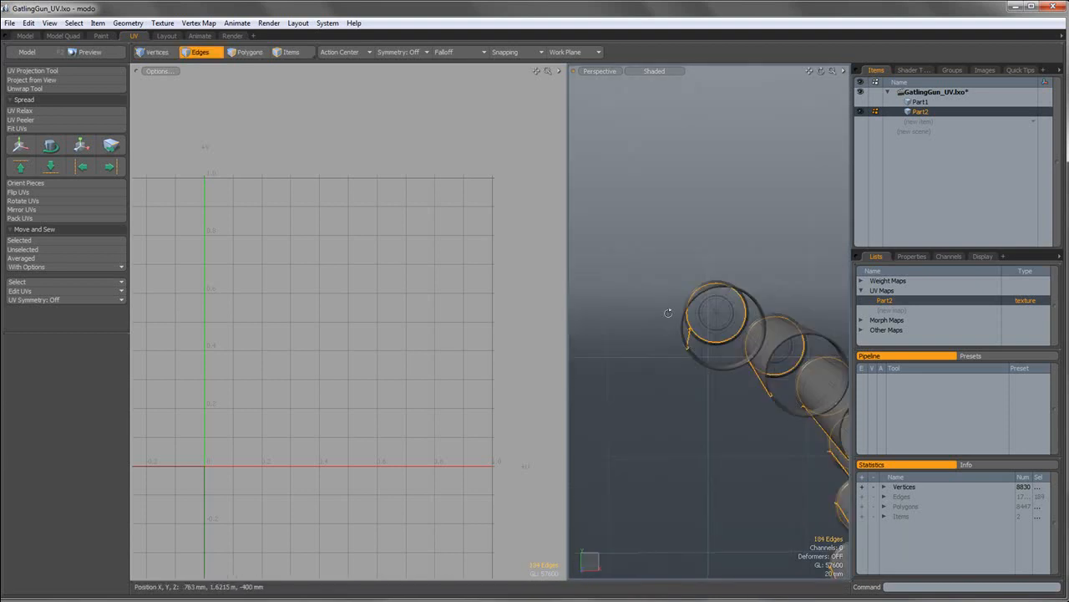
pyautogui.keyDown('alt'); pyautogui.moveTo(649, 298); pyautogui.dragTo(862, 297); pyautogui.keyUp('alt')
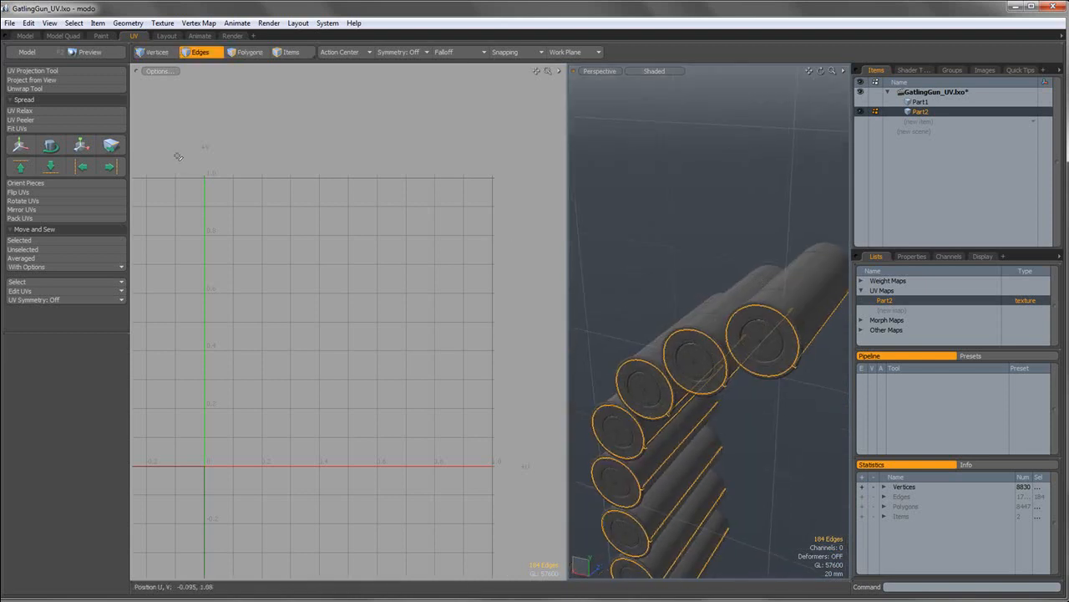
# Unwrap the eight casings with a cylindrical projection on the X axis, and orient the UV pieces with direction Auto.
pyautogui.click(25, 88)
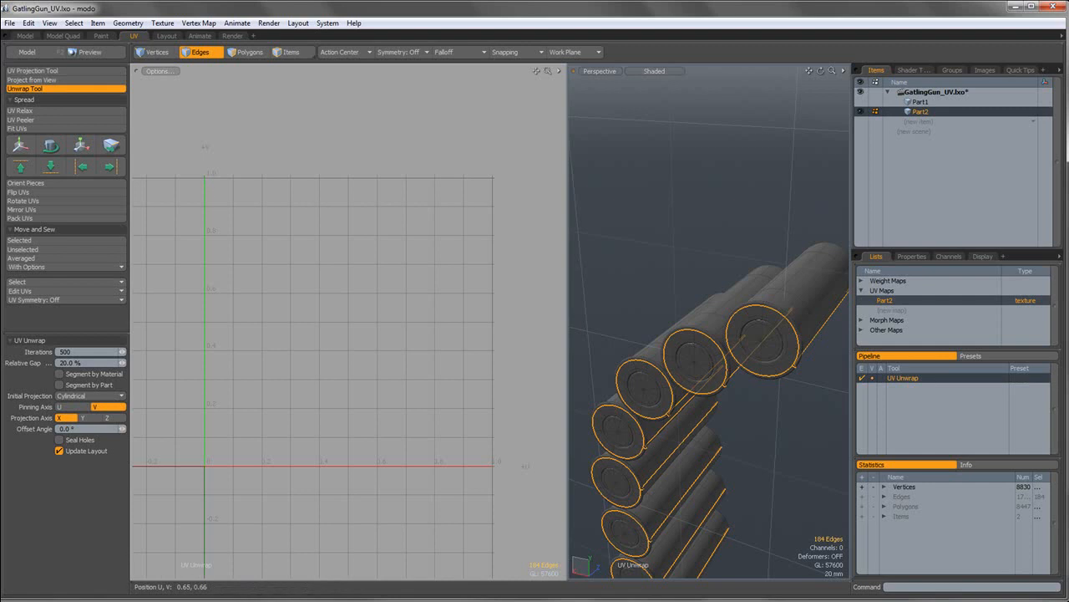
pyautogui.click(391, 276)
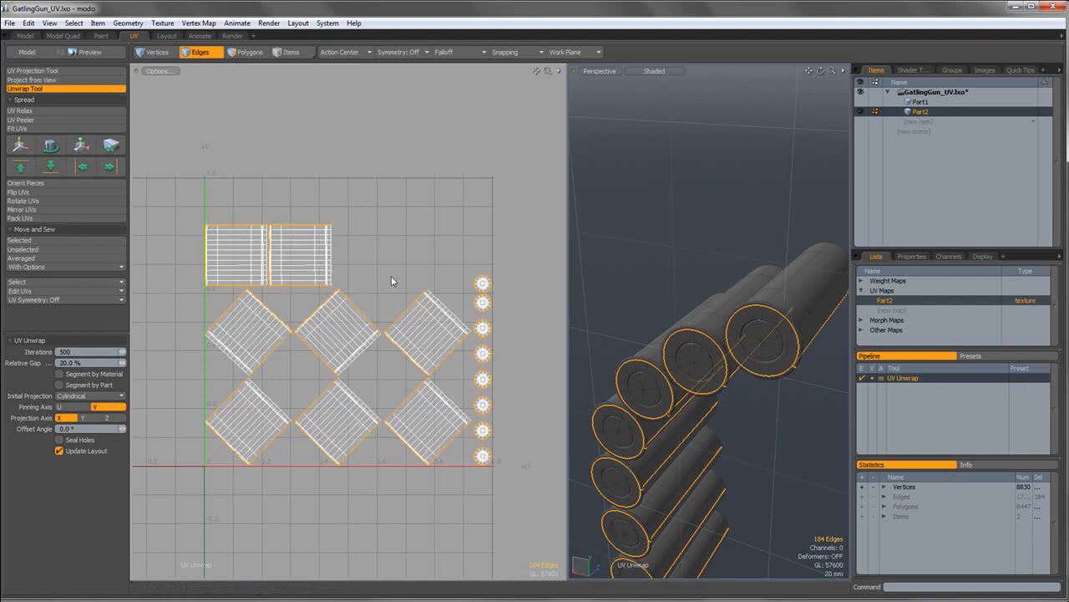
pyautogui.click(246, 53)
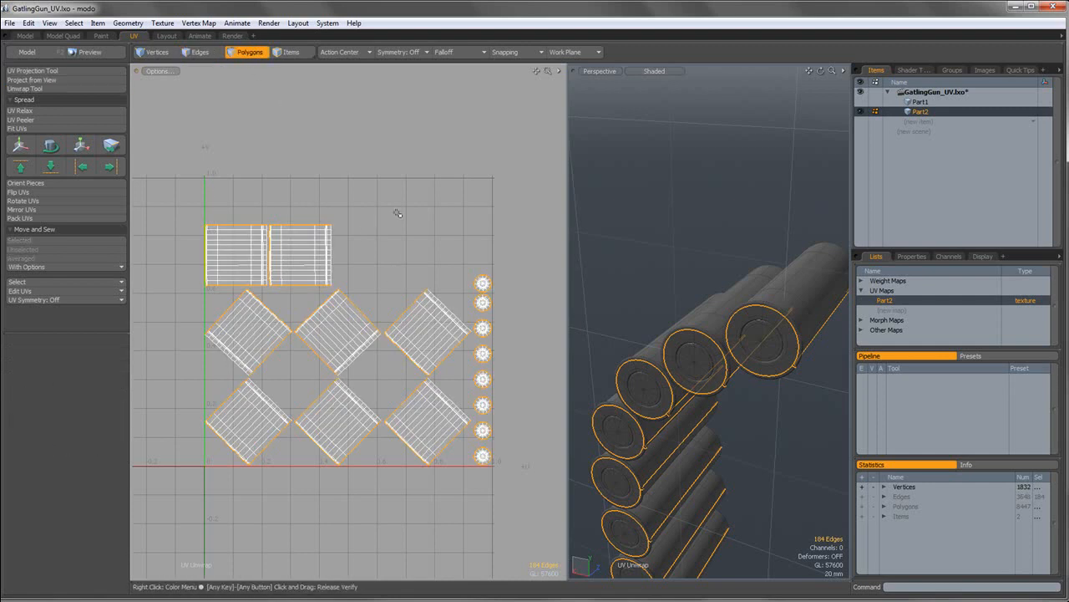
pyautogui.click(58, 182)
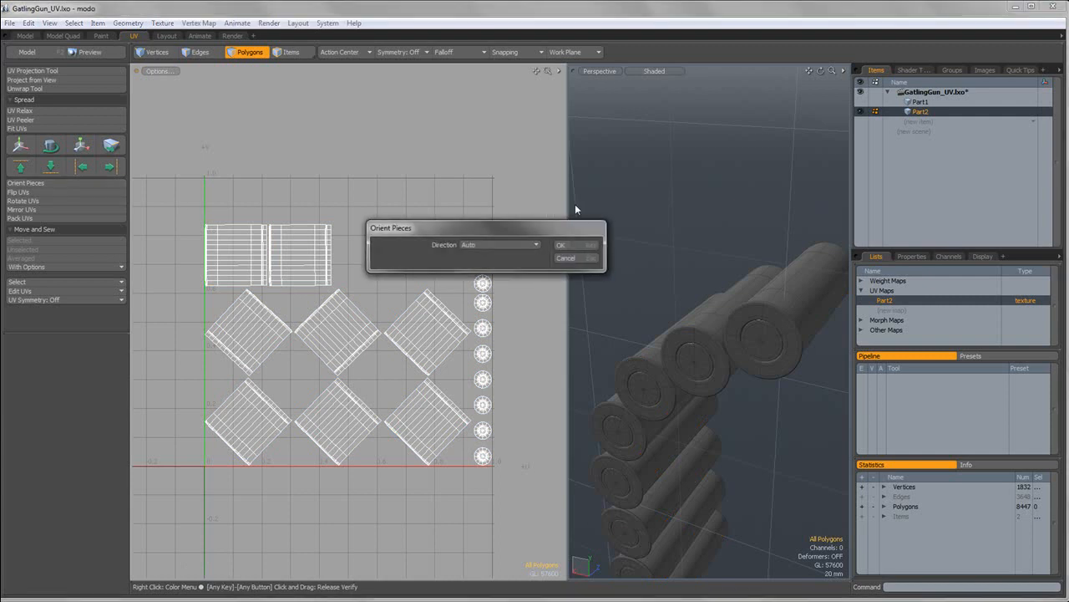
pyautogui.click(569, 251)
# Rotate the two casing islands in the top UV row to match the others, the right one by about 84.5°.
pyautogui.keyDown('alt'); pyautogui.moveTo(422, 253); pyautogui.dragTo(376, 254); pyautogui.keyUp('alt')
pyautogui.doubleClick(333, 239)
pyautogui.press('y')
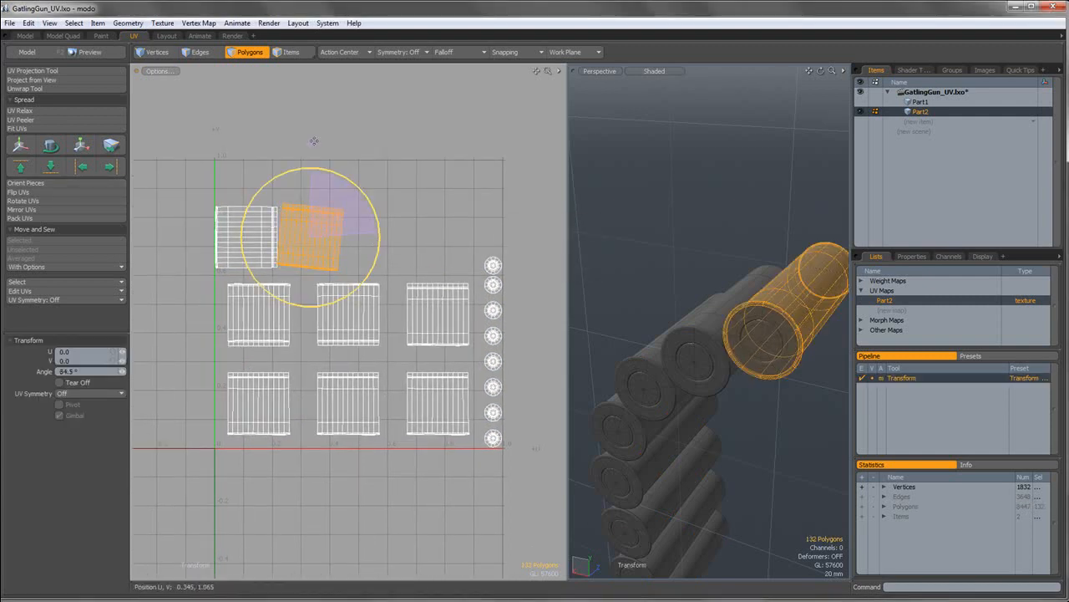
pyautogui.press('q')
pyautogui.doubleClick(255, 236)
pyautogui.press('y')
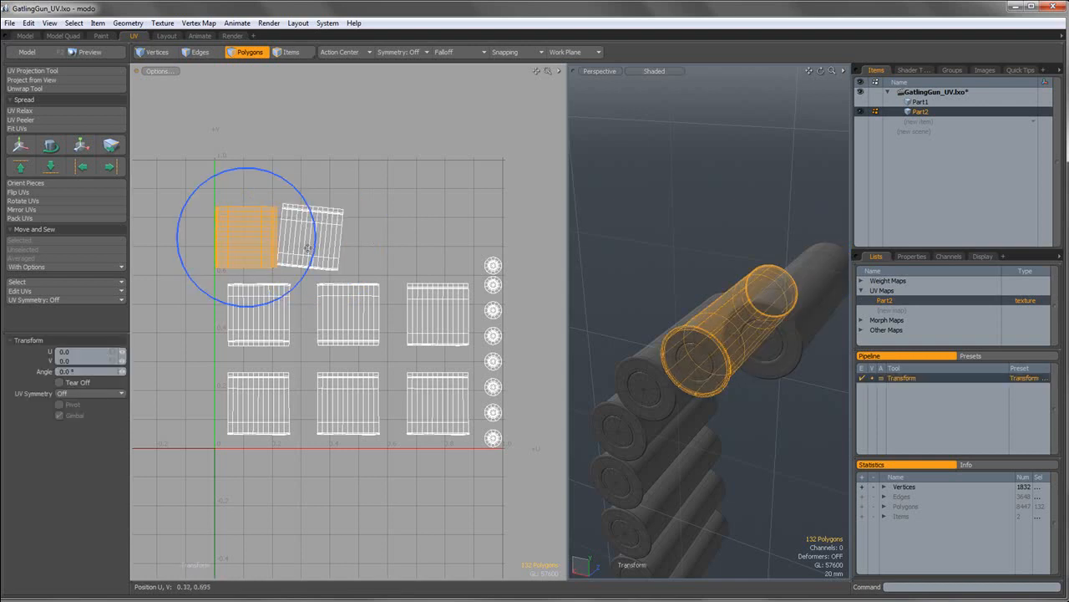
pyautogui.moveTo(317, 242); pyautogui.dragTo(313, 251)
pyautogui.moveTo(264, 170)
pyautogui.mouseDown()
pyautogui.moveTo(229, 170)
pyautogui.moveTo(248, 166)
pyautogui.mouseUp()
pyautogui.press('q')
# Rotate the middle and left casing islands of the second UV row by 180° each.
pyautogui.doubleClick(358, 305)
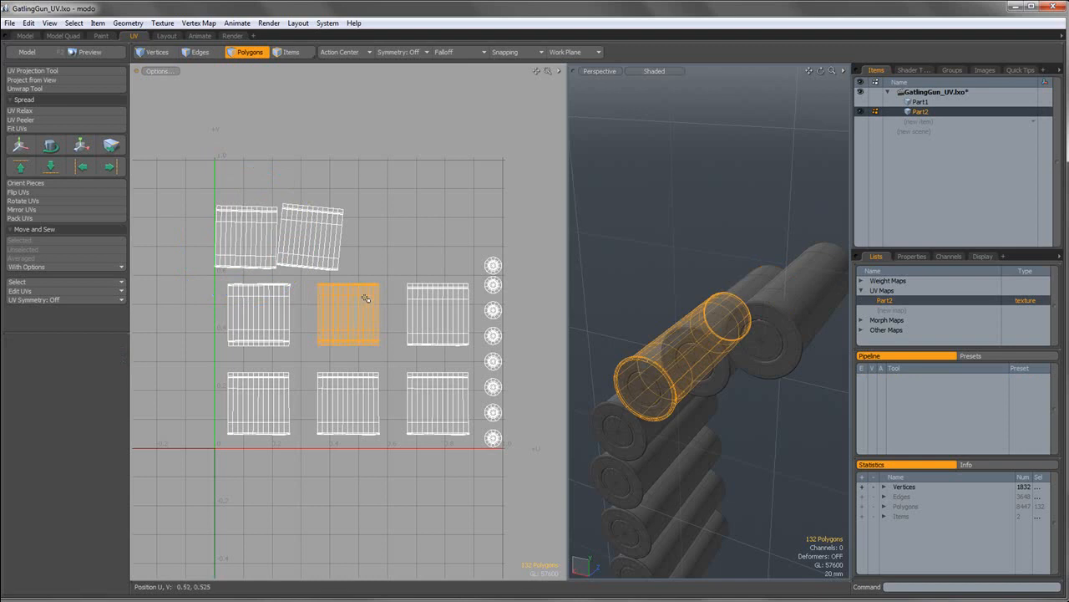
pyautogui.press('y')
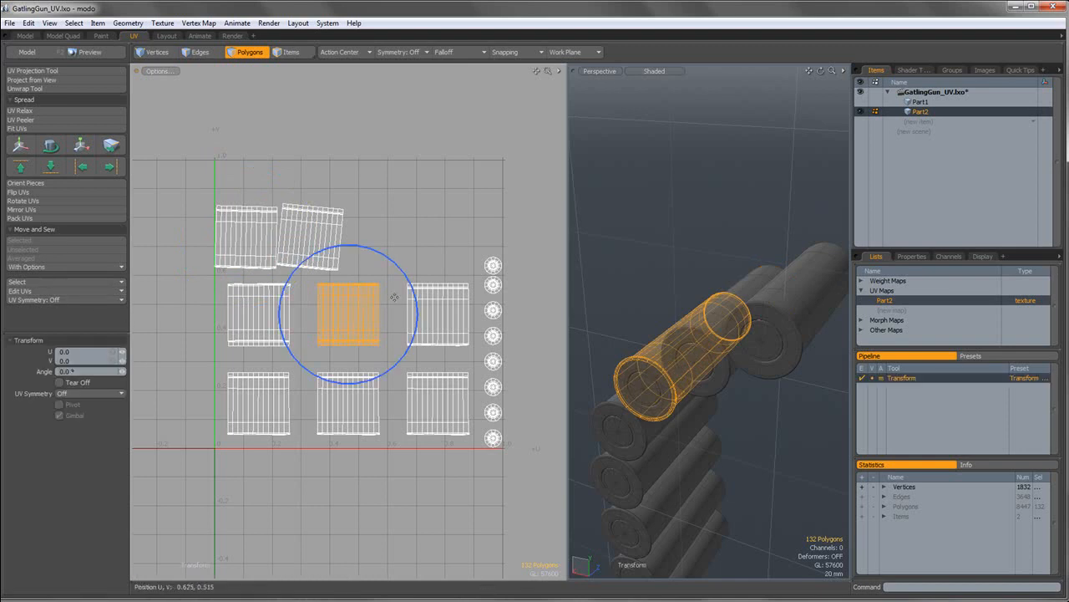
pyautogui.click(82, 373)
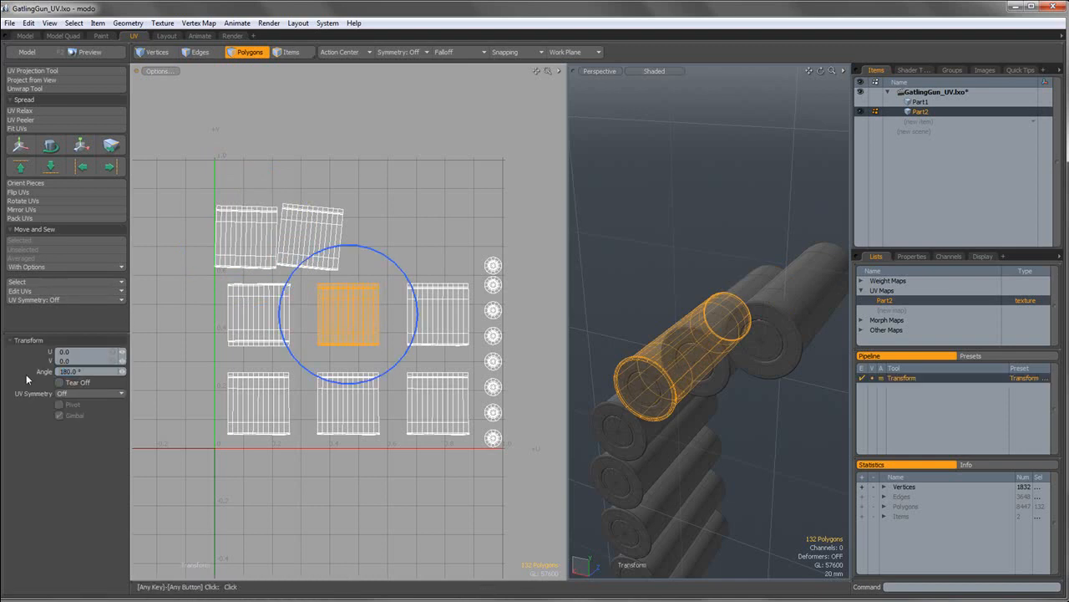
pyautogui.press('q')
pyautogui.doubleClick(257, 328)
pyautogui.press('y')
pyautogui.moveTo(81, 371); pyautogui.dragTo(27, 378)
pyautogui.write('1')
pyautogui.press('Return')
pyautogui.press('q')
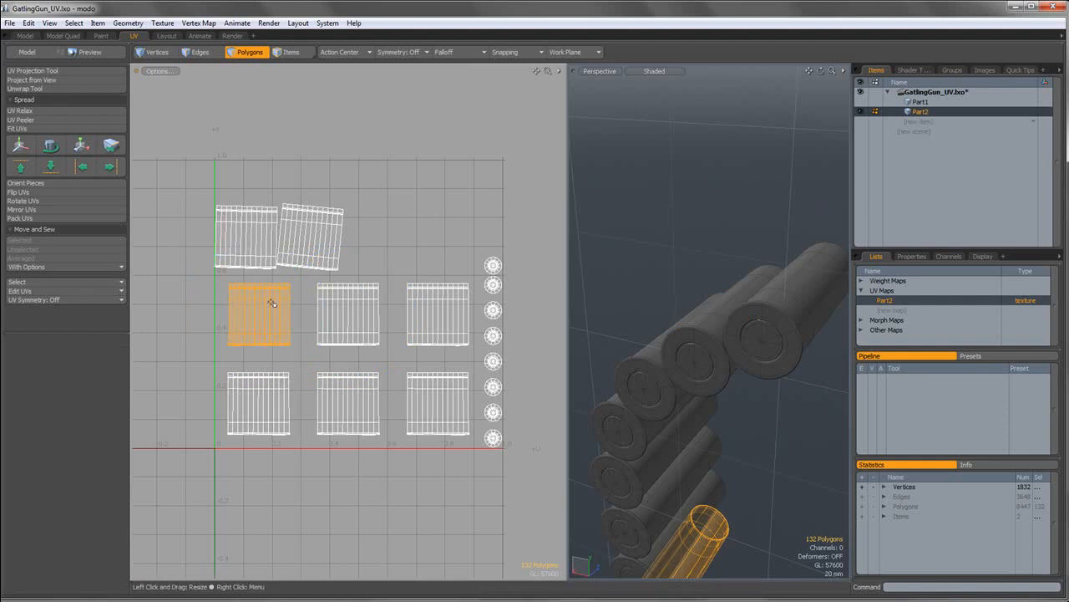
# Reselect the left casing island of the second UV row and fit it to the UV space.
pyautogui.click(300, 296)
pyautogui.click(282, 296)
pyautogui.doubleClick(282, 296)
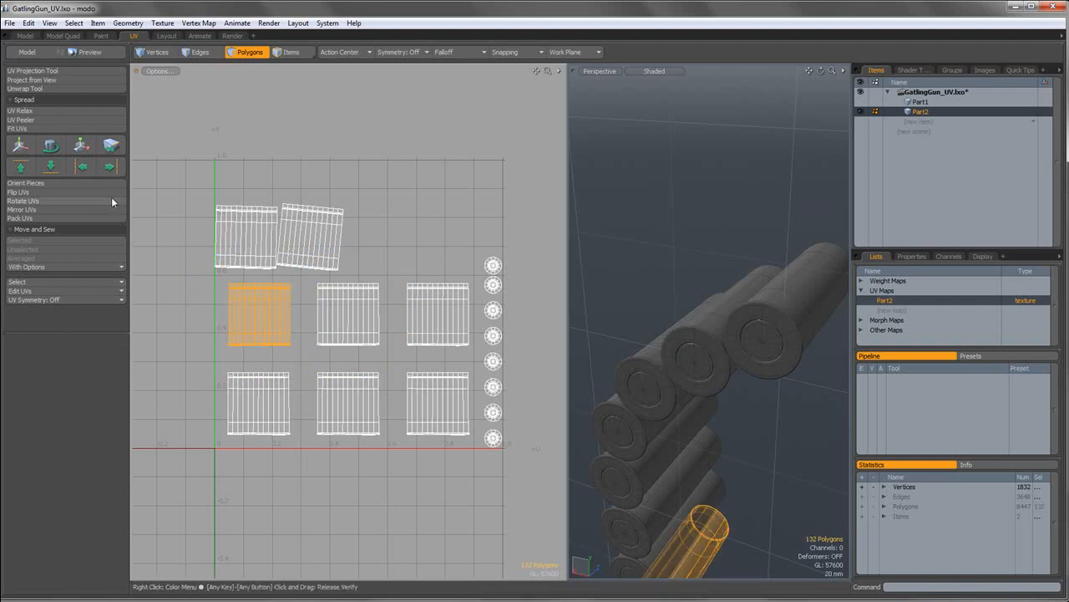
pyautogui.click(19, 129)
pyautogui.click(564, 245)
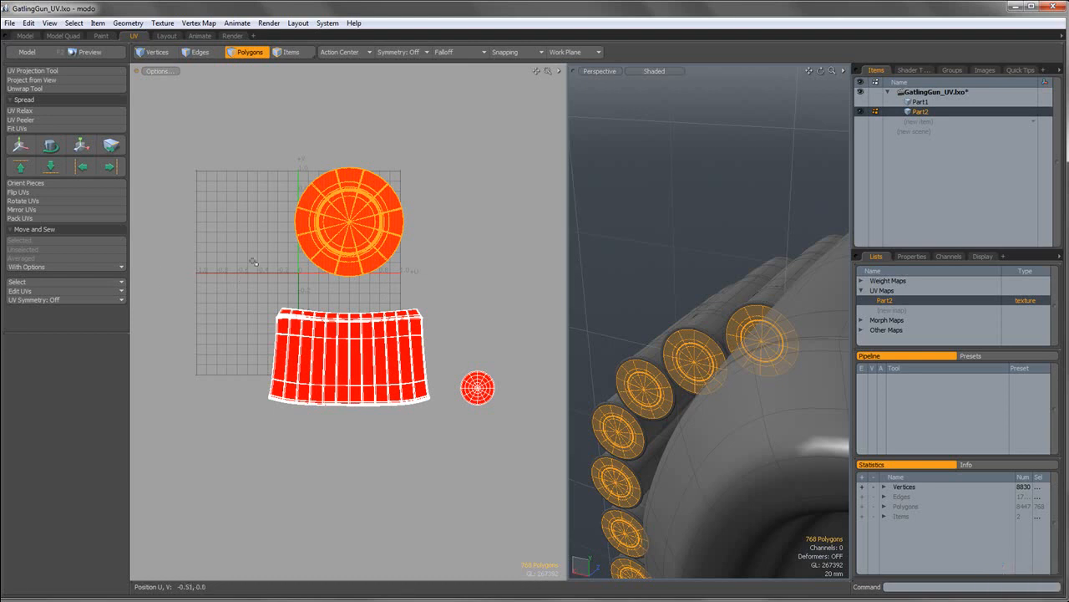
# Scale the stacked ringed end-cap islands to about 22.5% and move them beside the casing body islands.
pyautogui.scroll(2, 308, 263)
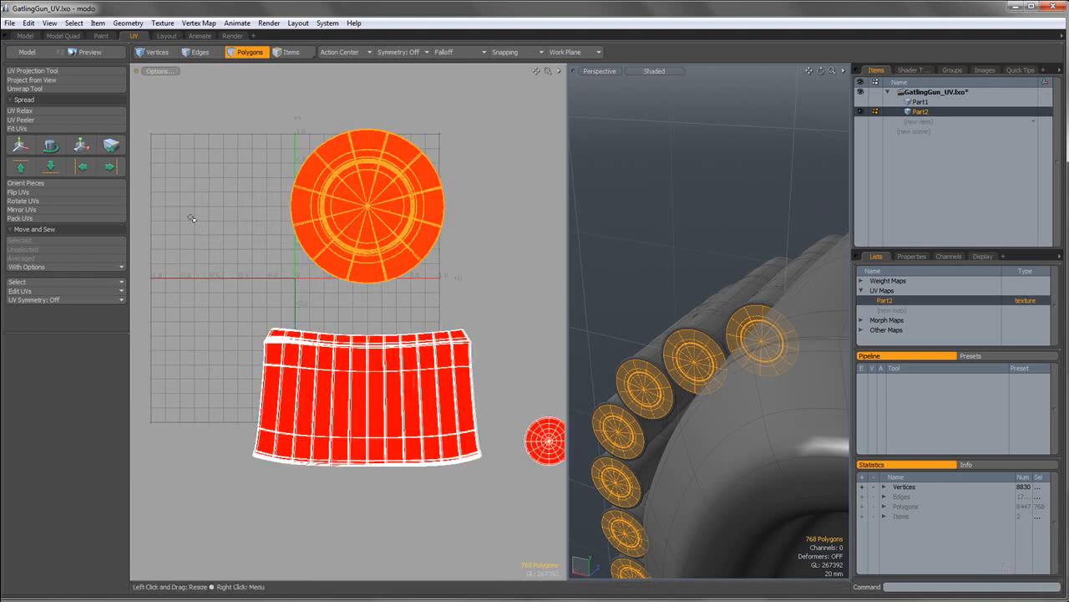
pyautogui.keyDown('alt'); pyautogui.keyDown('shift'); pyautogui.moveTo(380, 271); pyautogui.dragTo(378, 306); pyautogui.keyUp('shift'); pyautogui.keyUp('alt')
pyautogui.press('r')
pyautogui.moveTo(423, 186); pyautogui.dragTo(380, 228)
pyautogui.keyDown('alt'); pyautogui.keyDown('shift'); pyautogui.moveTo(492, 234); pyautogui.dragTo(405, 137); pyautogui.keyUp('shift'); pyautogui.keyUp('alt')
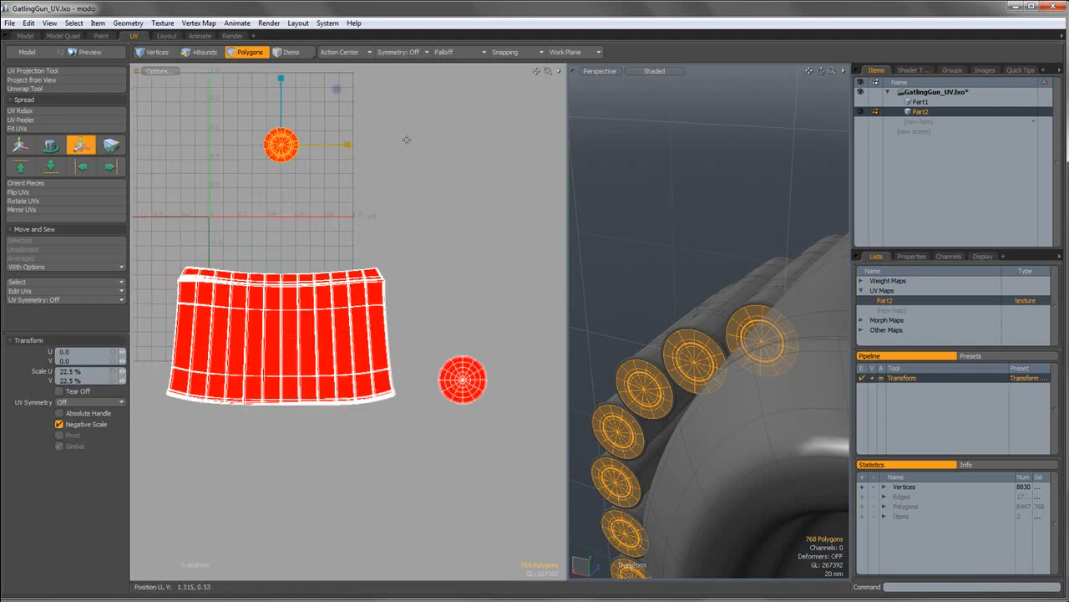
pyautogui.press('w')
pyautogui.moveTo(307, 117); pyautogui.dragTo(510, 274)
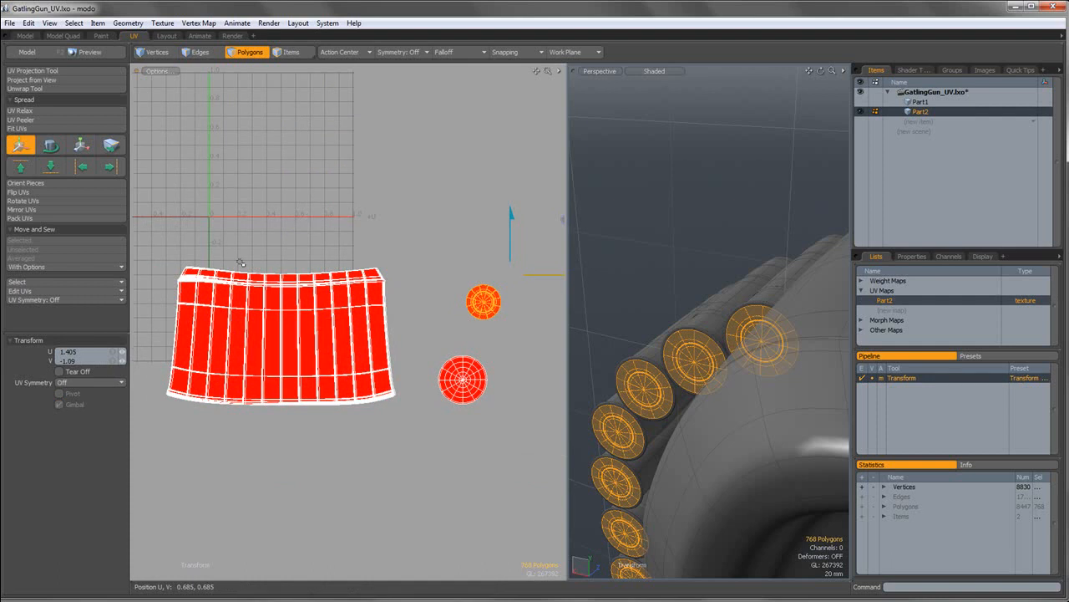
# Select the stacked casing body islands, scale them down and move them outside the UV square.
pyautogui.press('space')
pyautogui.moveTo(158, 253); pyautogui.dragTo(418, 479, button='right')
pyautogui.press('r')
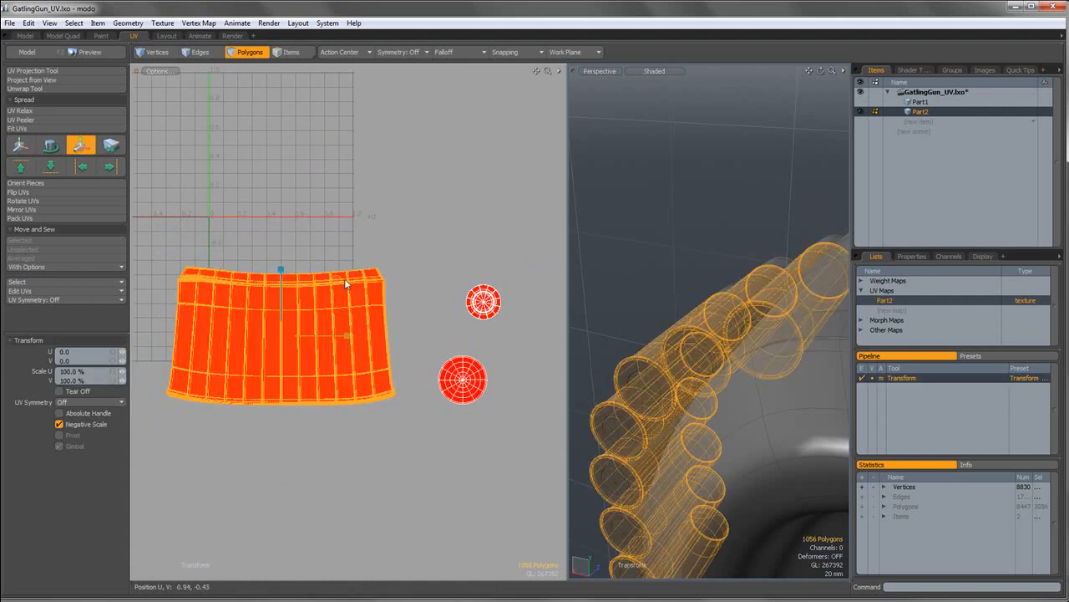
pyautogui.moveTo(340, 279); pyautogui.dragTo(507, 208)
pyautogui.press('w')
pyautogui.press('space')
# Select the stacked plain end-cap islands, scale them down and place them just above the casing bodies.
pyautogui.moveTo(399, 341); pyautogui.dragTo(517, 424, button='right')
pyautogui.press('r')
pyautogui.moveTo(519, 326); pyautogui.dragTo(517, 163)
pyautogui.press('w')
pyautogui.press('space')
# Select the ringed end-cap islands again, scale them down and place them just below the casing bodies.
pyautogui.moveTo(512, 282); pyautogui.dragTo(437, 342, button='right')
pyautogui.press('r')
pyautogui.moveTo(538, 248); pyautogui.dragTo(520, 241)
pyautogui.press('w')
pyautogui.press('space')
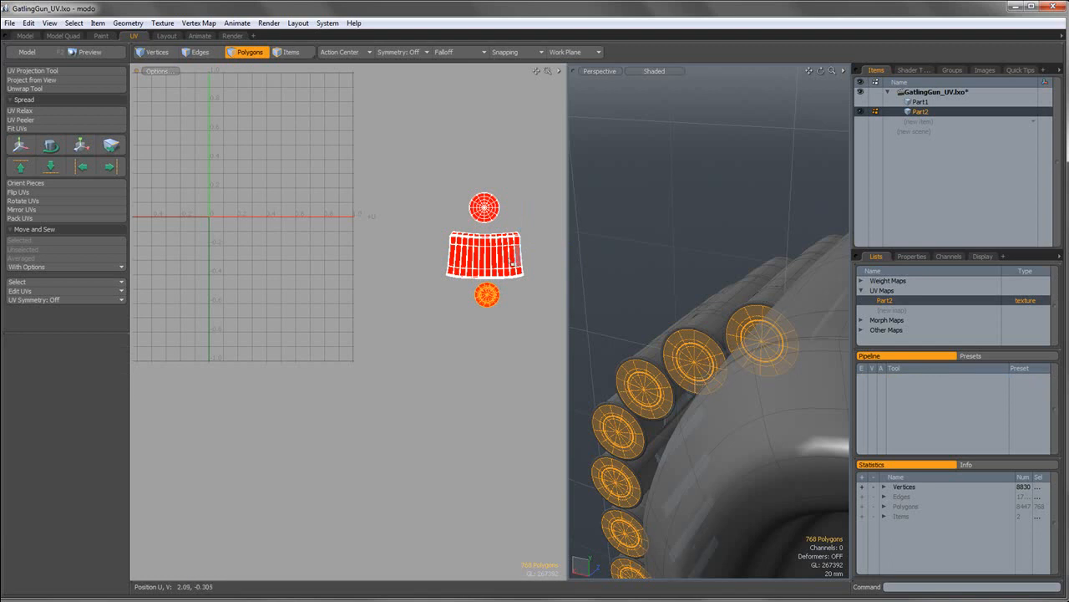
# Select all the stacked casing and end-cap islands together and hide their polygons.
pyautogui.moveTo(545, 356); pyautogui.dragTo(545, 357, button='right')
pyautogui.hotkey('shift', 'a')
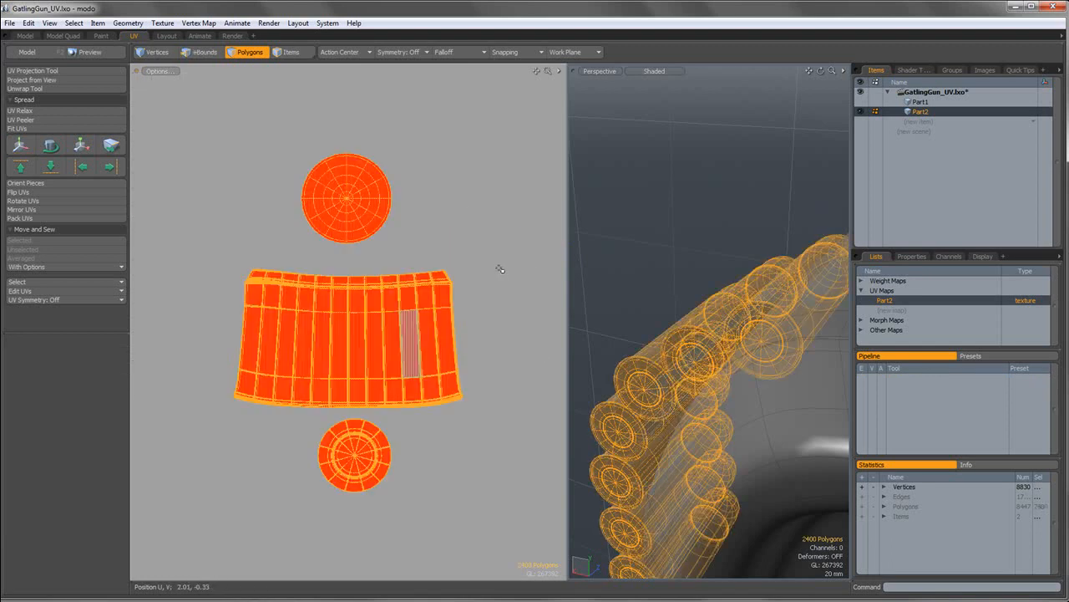
pyautogui.scroll(-10, 432, 297)
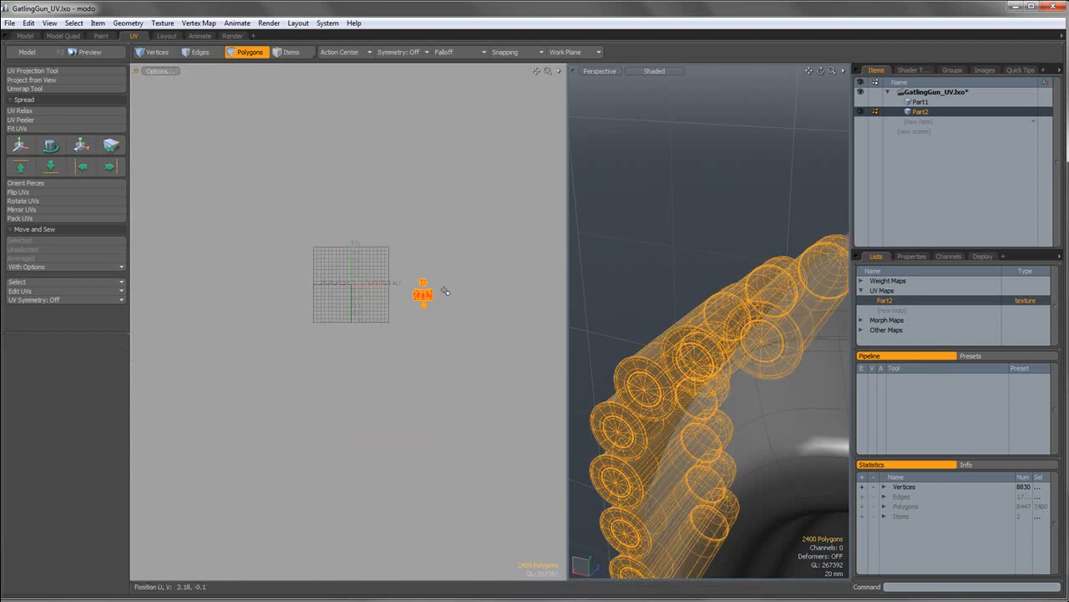
pyautogui.press('w')
pyautogui.press('space')
pyautogui.press('w')
pyautogui.press('space')
pyautogui.press('h')
# Select the eight ammunition belt links with their connectors, isolate them from the rest of Part2 and clear the selection.
pyautogui.keyDown('alt'); pyautogui.moveTo(699, 324); pyautogui.dragTo(665, 159); pyautogui.keyUp('alt')
pyautogui.doubleClick(688, 302)
pyautogui.keyDown('shift'); pyautogui.doubleClick(671, 327); pyautogui.keyUp('shift')
pyautogui.keyDown('shift'); pyautogui.doubleClick(652, 378); pyautogui.keyUp('shift')
pyautogui.keyDown('shift'); pyautogui.doubleClick(644, 437); pyautogui.keyUp('shift')
pyautogui.keyDown('shift'); pyautogui.doubleClick(647, 305); pyautogui.keyUp('shift')
pyautogui.keyDown('shift'); pyautogui.doubleClick(662, 361); pyautogui.keyUp('shift')
pyautogui.keyDown('shift'); pyautogui.doubleClick(667, 414); pyautogui.keyUp('shift')
pyautogui.keyDown('shift'); pyautogui.doubleClick(658, 450); pyautogui.keyUp('shift')
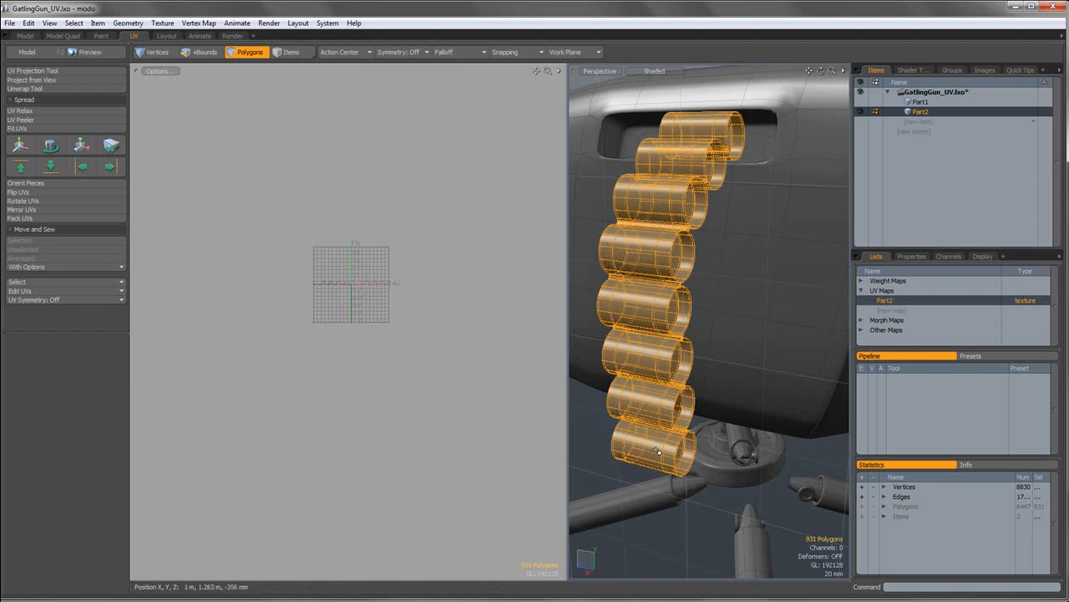
pyautogui.hotkey('shift', 'h')
pyautogui.click(777, 249)
# Isolate the belt link at the end of the ammunition belt, together with its connector, from the other links and clear the selection.
pyautogui.keyDown('alt'); pyautogui.moveTo(778, 249); pyautogui.dragTo(660, 357); pyautogui.keyUp('alt')
pyautogui.scroll(8, 769, 299)
pyautogui.keyDown('alt'); pyautogui.moveTo(769, 309); pyautogui.dragTo(738, 317); pyautogui.keyUp('alt')
pyautogui.scroll(-4, 743, 312)
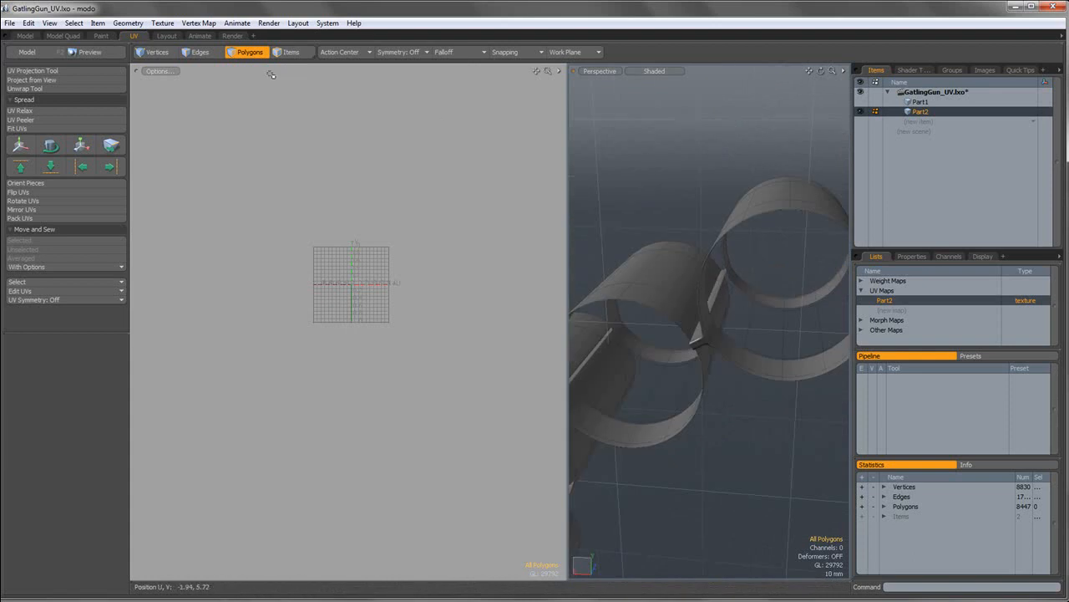
pyautogui.scroll(5, 690, 354)
pyautogui.keyDown('alt'); pyautogui.moveTo(695, 318); pyautogui.dragTo(635, 317); pyautogui.keyUp('alt')
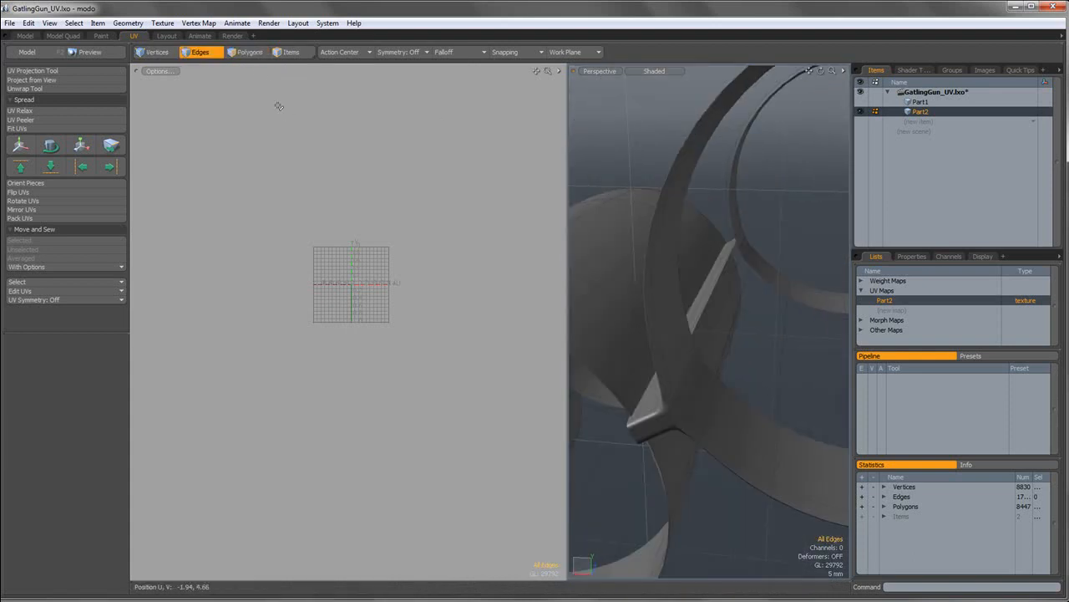
pyautogui.click(249, 53)
pyautogui.scroll(-4, 611, 191)
pyautogui.keyDown('alt'); pyautogui.moveTo(708, 297); pyautogui.dragTo(754, 198); pyautogui.keyUp('alt')
pyautogui.doubleClick(755, 198)
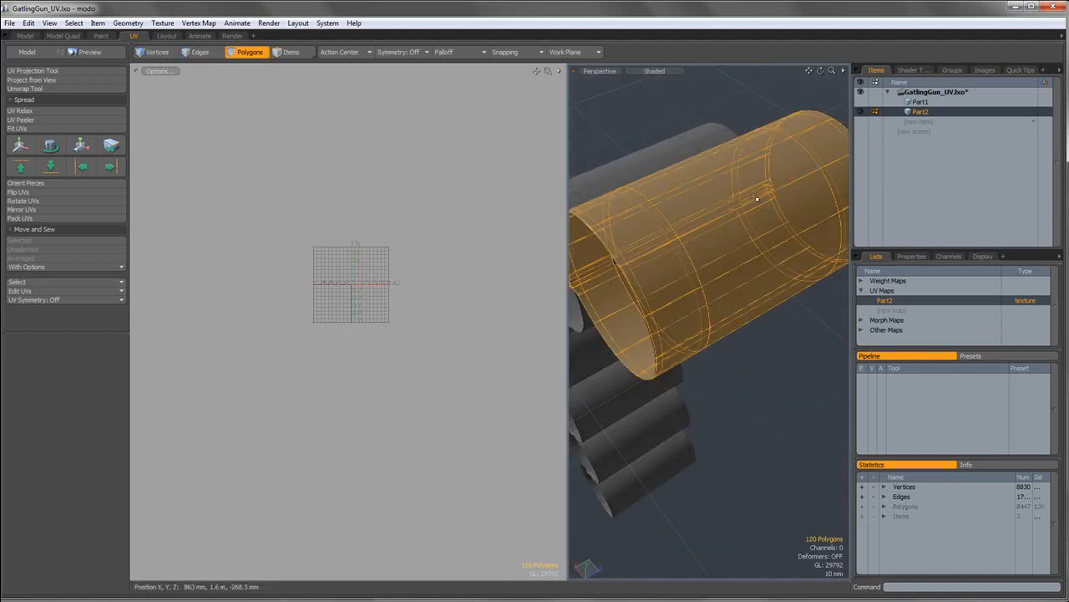
pyautogui.hotkey('shift', 'h')
pyautogui.click(814, 350)
# Select seam edges across the isolated belt link and its connector and unwrap it with the Unwrap Tool, using Cylindrical as initial projection.
pyautogui.click(201, 53)
pyautogui.keyDown('alt'); pyautogui.moveTo(683, 251); pyautogui.dragTo(772, 201); pyautogui.keyUp('alt')
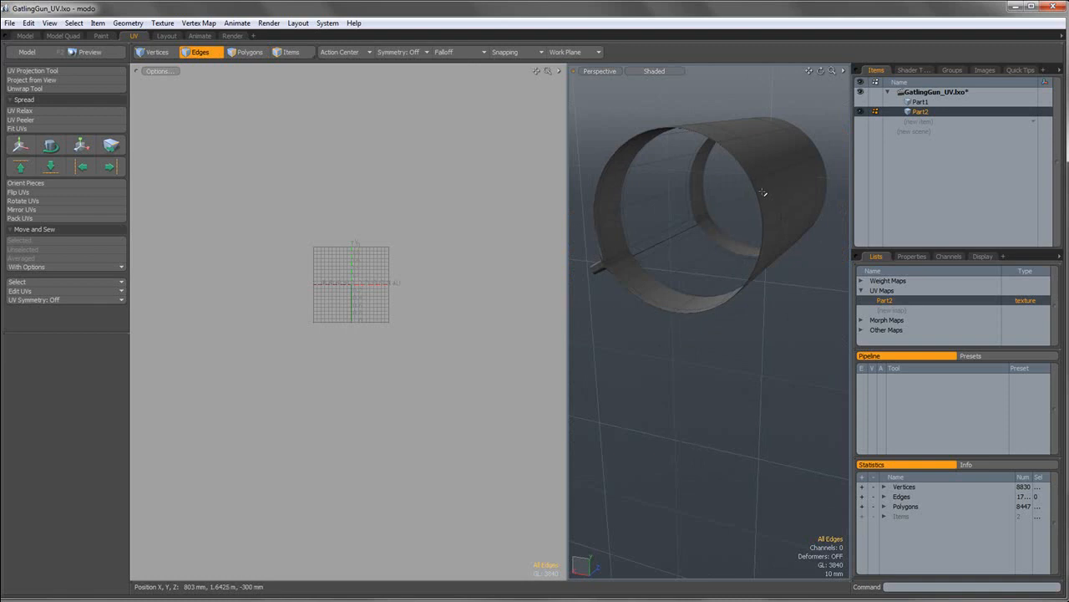
pyautogui.keyDown('alt'); pyautogui.moveTo(674, 155); pyautogui.dragTo(767, 135); pyautogui.keyUp('alt')
pyautogui.scroll(4, 700, 250)
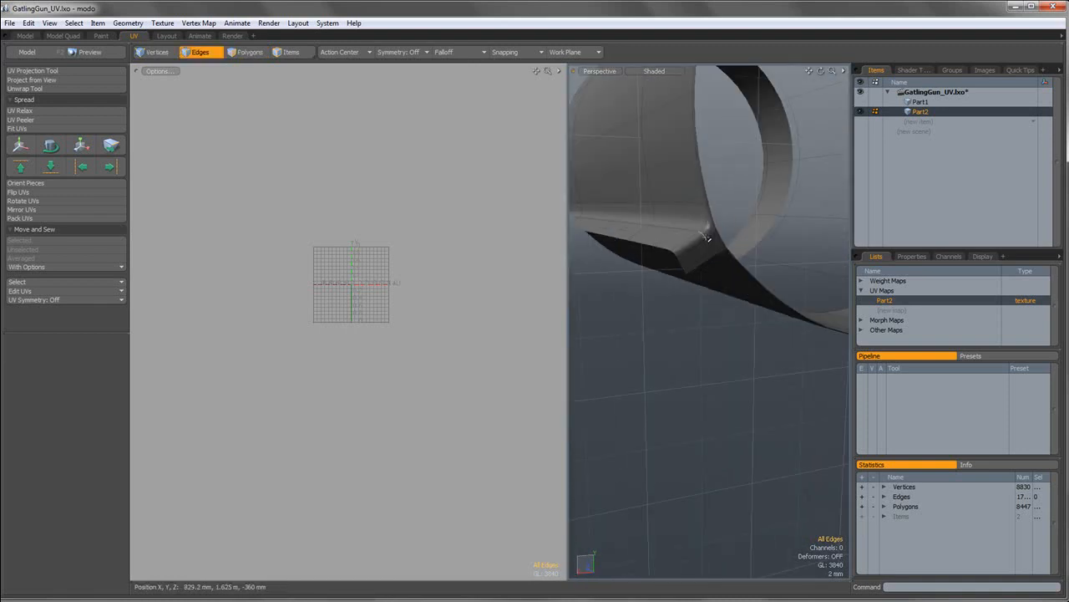
pyautogui.keyDown('alt'); pyautogui.moveTo(701, 240); pyautogui.dragTo(729, 293); pyautogui.keyUp('alt')
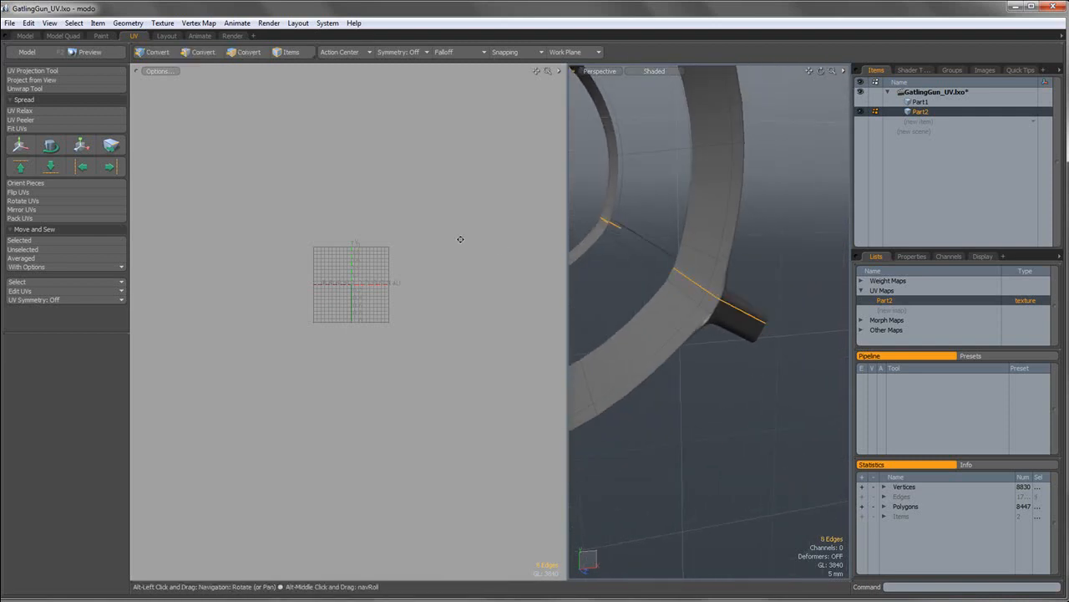
pyautogui.click(25, 87)
pyautogui.click(400, 250)
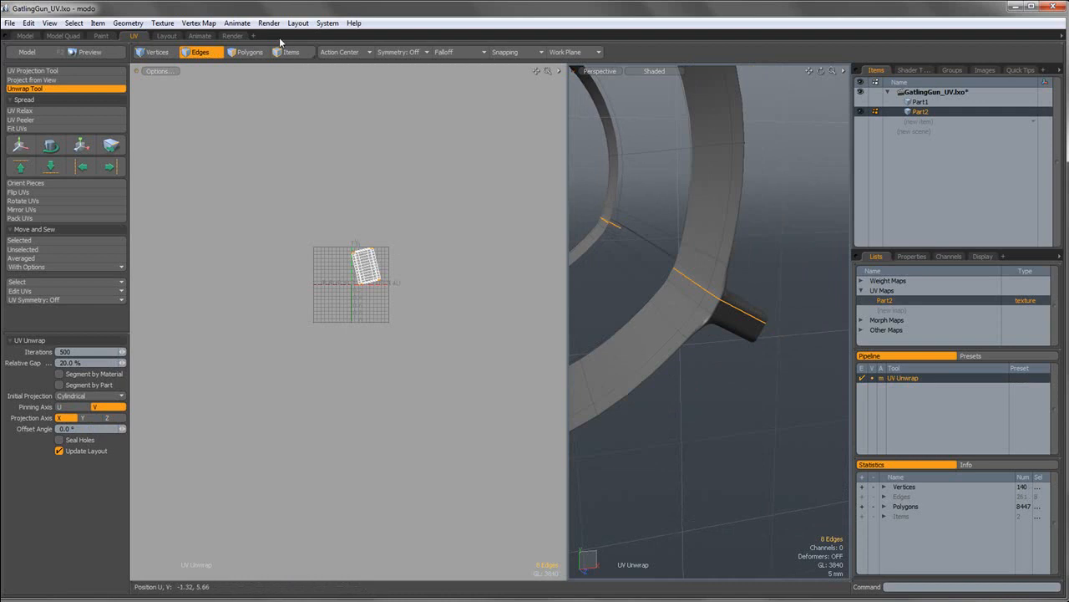
# Inspect the unwrapped belt link's island and compare its polygons with the link in the 3D view.
pyautogui.click(249, 52)
pyautogui.scroll(5, 375, 266)
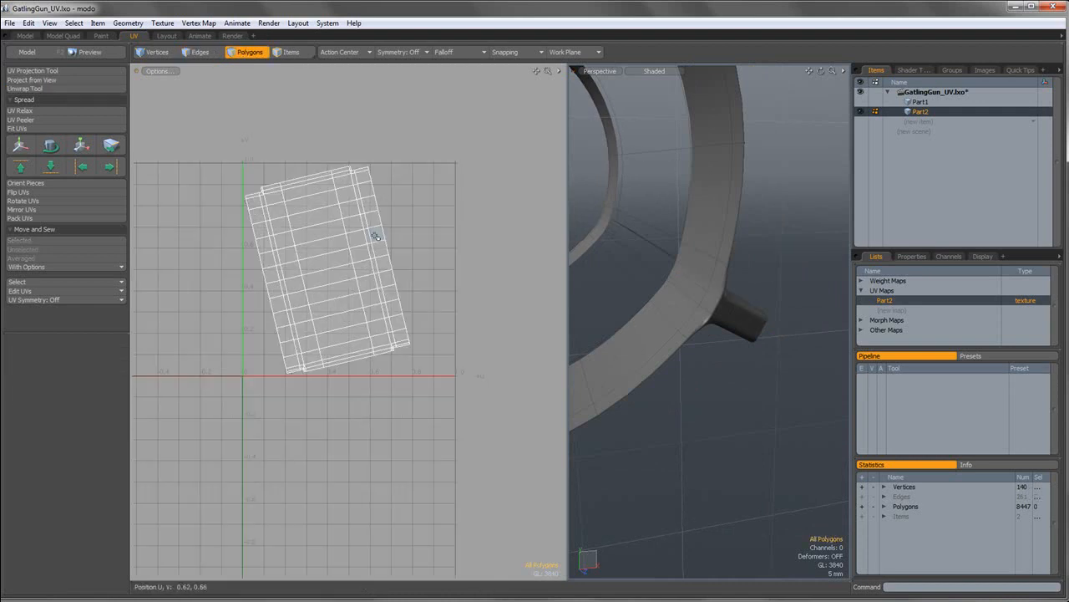
pyautogui.scroll(5, 375, 237)
pyautogui.doubleClick(375, 236)
pyautogui.click(459, 222)
pyautogui.scroll(-4, 460, 220)
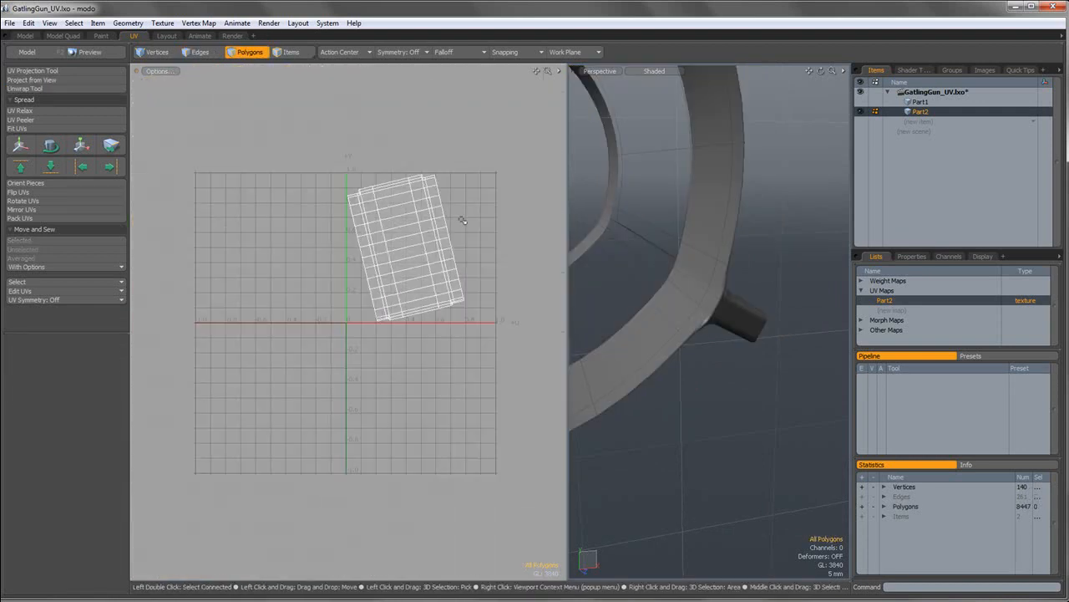
pyautogui.doubleClick(426, 203)
pyautogui.click(458, 189)
pyautogui.keyDown('alt'); pyautogui.moveTo(769, 287); pyautogui.dragTo(726, 274); pyautogui.keyUp('alt')
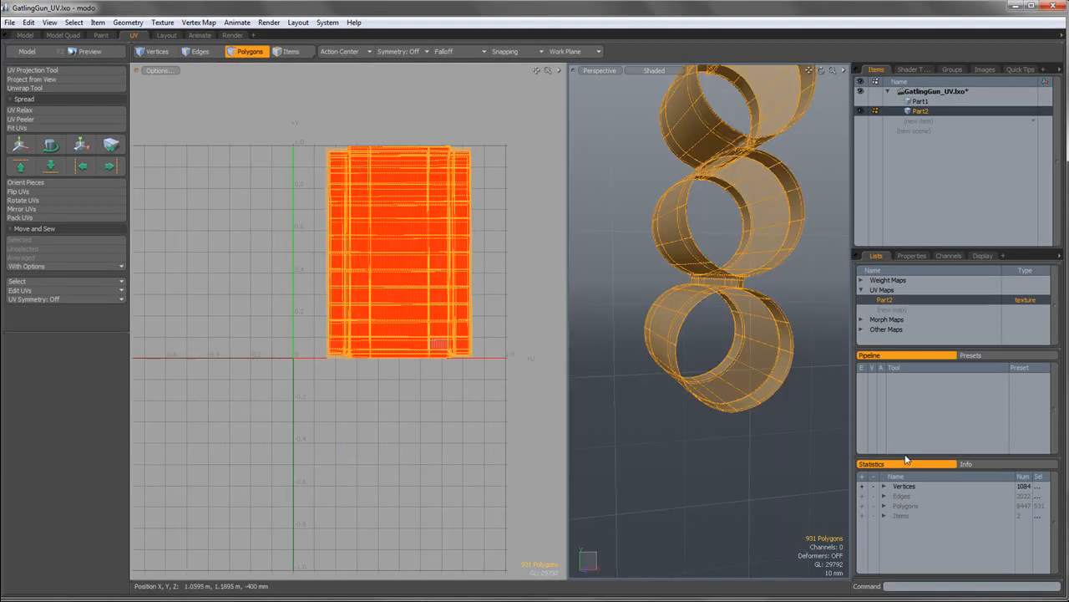
# Examine how the stacked UV islands of all the belt links overlap and match the links in the 3D view.
pyautogui.keyDown('alt'); pyautogui.keyDown('shift'); pyautogui.moveTo(479, 302); pyautogui.dragTo(469, 307); pyautogui.keyUp('shift'); pyautogui.keyUp('alt')
pyautogui.scroll(2, 468, 307)
pyautogui.scroll(-1, 469, 306)
pyautogui.keyDown('alt'); pyautogui.moveTo(711, 367); pyautogui.dragTo(747, 370); pyautogui.keyUp('alt')
pyautogui.click(209, 53)
pyautogui.keyDown('alt'); pyautogui.moveTo(666, 292); pyautogui.dragTo(668, 351); pyautogui.keyUp('alt')
pyautogui.click(245, 51)
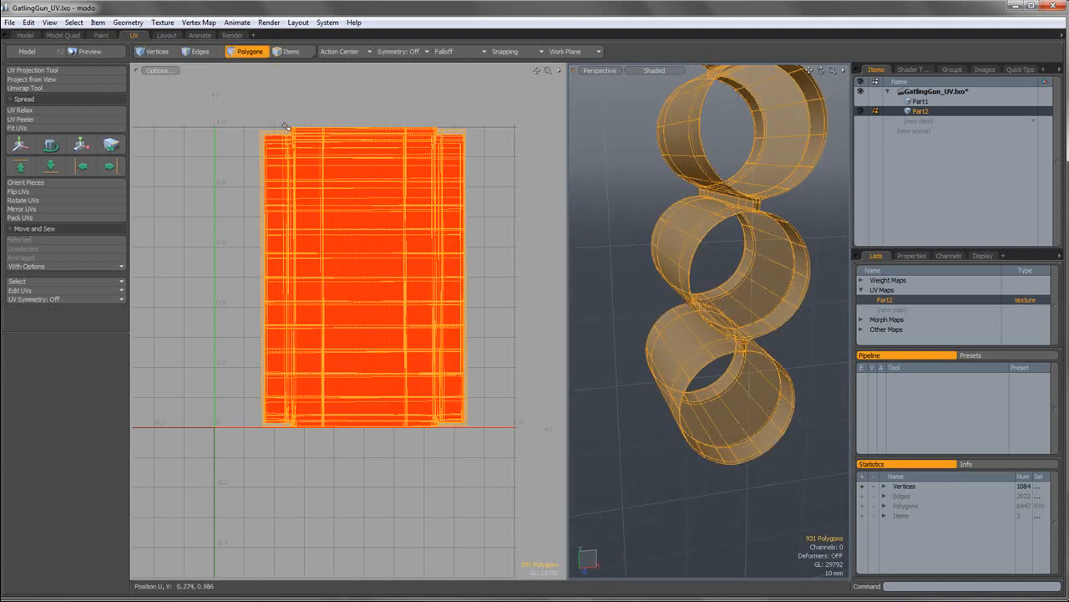
pyautogui.scroll(-2, 290, 128)
pyautogui.click(295, 120)
pyautogui.scroll(6, 368, 206)
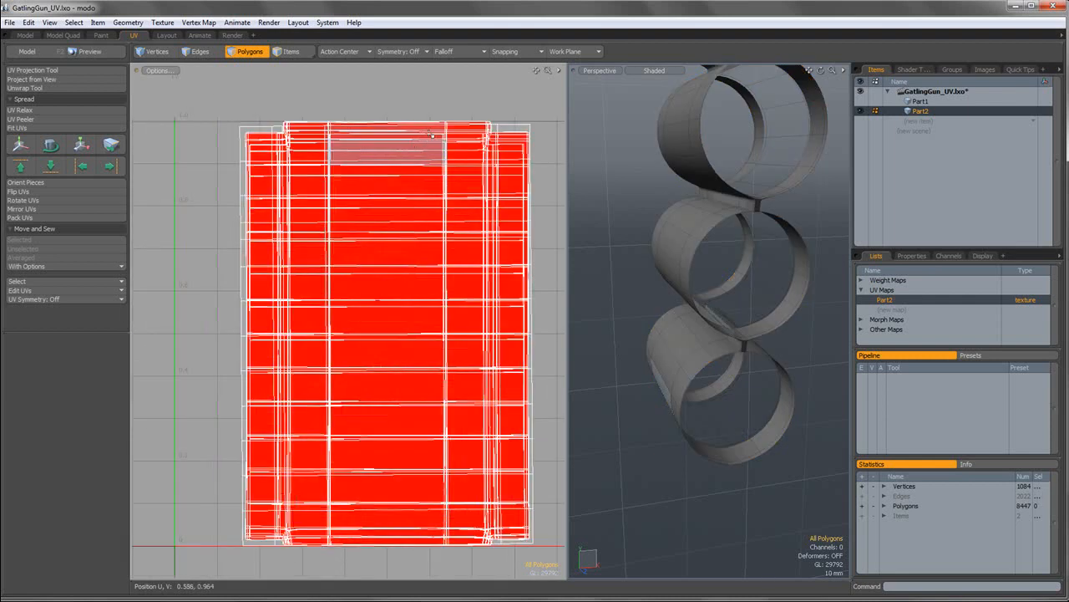
pyautogui.keyDown('alt'); pyautogui.keyDown('shift'); pyautogui.moveTo(367, 208); pyautogui.dragTo(254, 224); pyautogui.keyUp('shift'); pyautogui.keyUp('alt')
pyautogui.scroll(2, 413, 190)
pyautogui.scroll(-1, 410, 183)
pyautogui.scroll(-5, 411, 182)
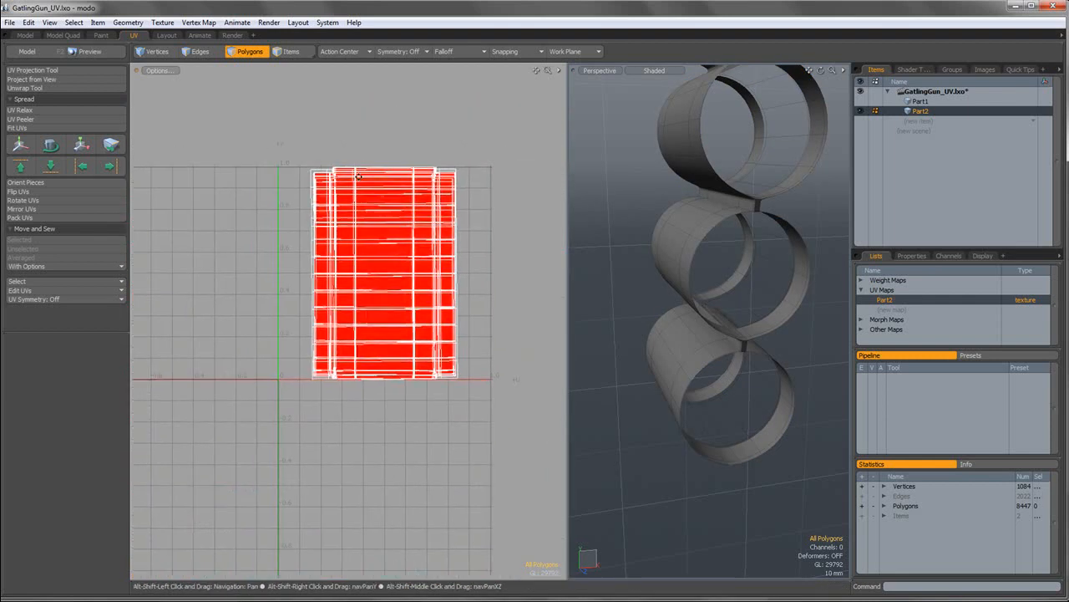
# Select all the stacked belt link islands and unhide the rest of the Part2 mesh.
pyautogui.moveTo(300, 147); pyautogui.dragTo(467, 420)
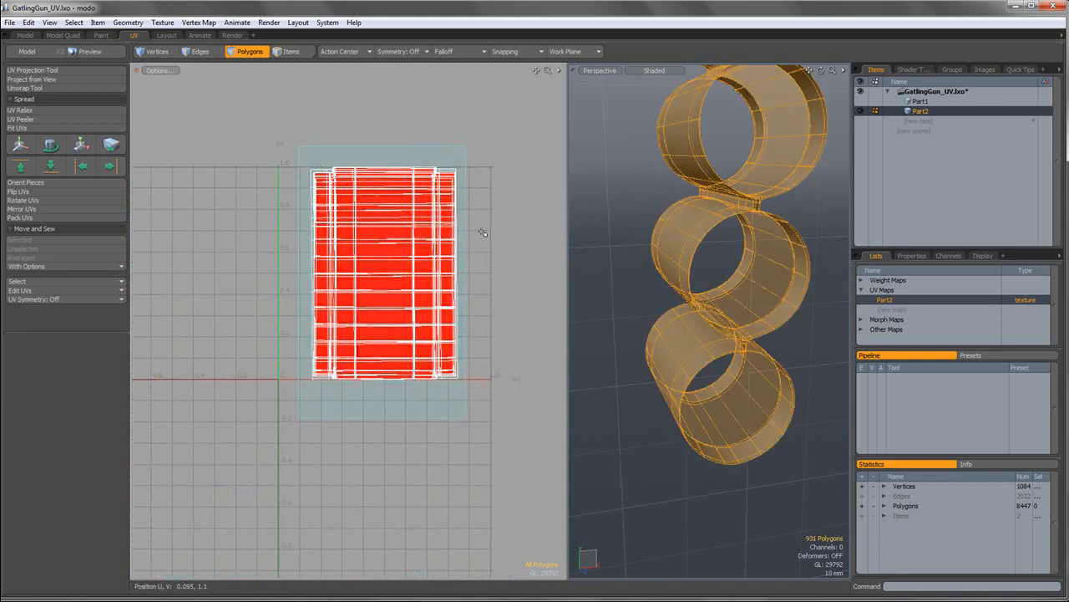
pyautogui.click(482, 232)
pyautogui.moveTo(435, 356); pyautogui.dragTo(496, 437, button='right')
pyautogui.scroll(3, 467, 291)
pyautogui.scroll(-3, 461, 300)
pyautogui.keyDown('alt'); pyautogui.keyDown('shift'); pyautogui.moveTo(460, 300); pyautogui.dragTo(462, 324); pyautogui.keyUp('shift'); pyautogui.keyUp('alt')
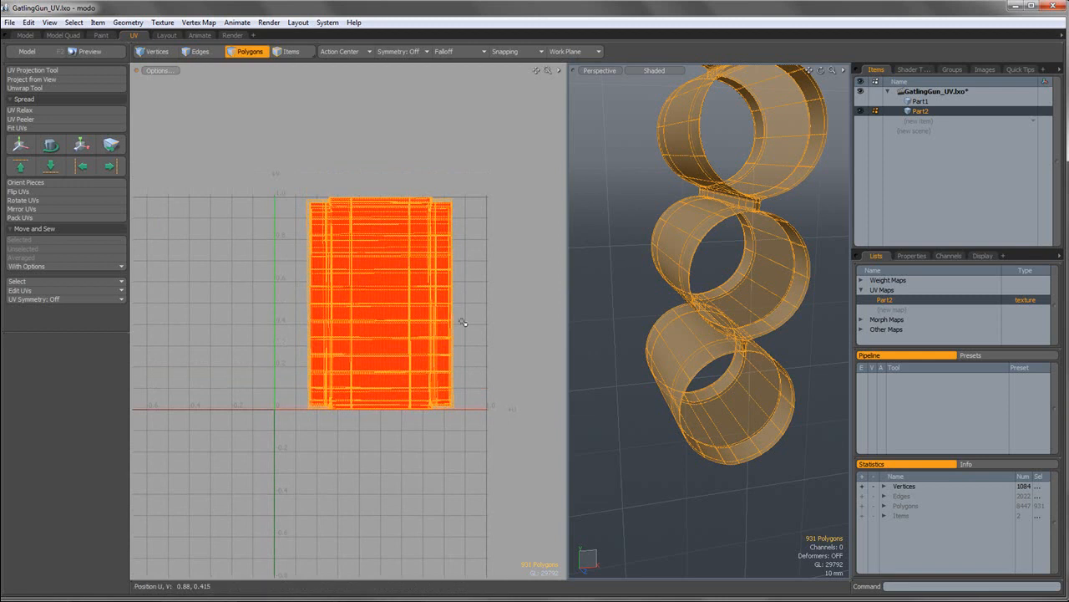
pyautogui.scroll(-3, 461, 321)
pyautogui.keyDown('alt'); pyautogui.moveTo(741, 295); pyautogui.dragTo(731, 292); pyautogui.keyUp('alt')
pyautogui.scroll(-5, 732, 294)
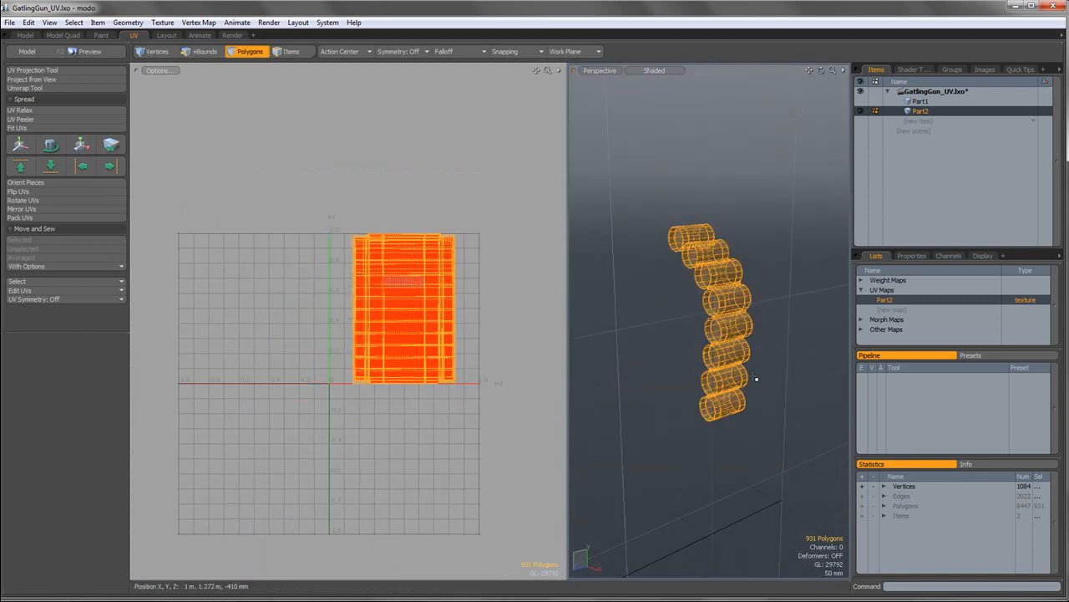
pyautogui.keyDown('alt'); pyautogui.moveTo(734, 359); pyautogui.dragTo(718, 355); pyautogui.keyUp('alt')
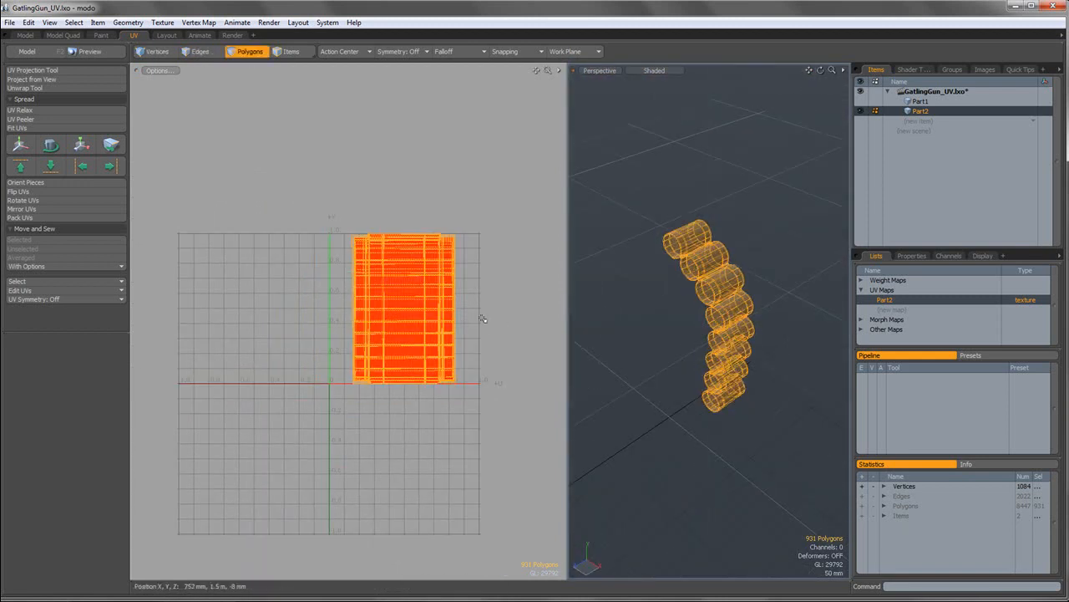
pyautogui.keyDown('alt'); pyautogui.keyDown('shift'); pyautogui.moveTo(499, 312); pyautogui.dragTo(377, 237); pyautogui.keyUp('shift'); pyautogui.keyUp('alt')
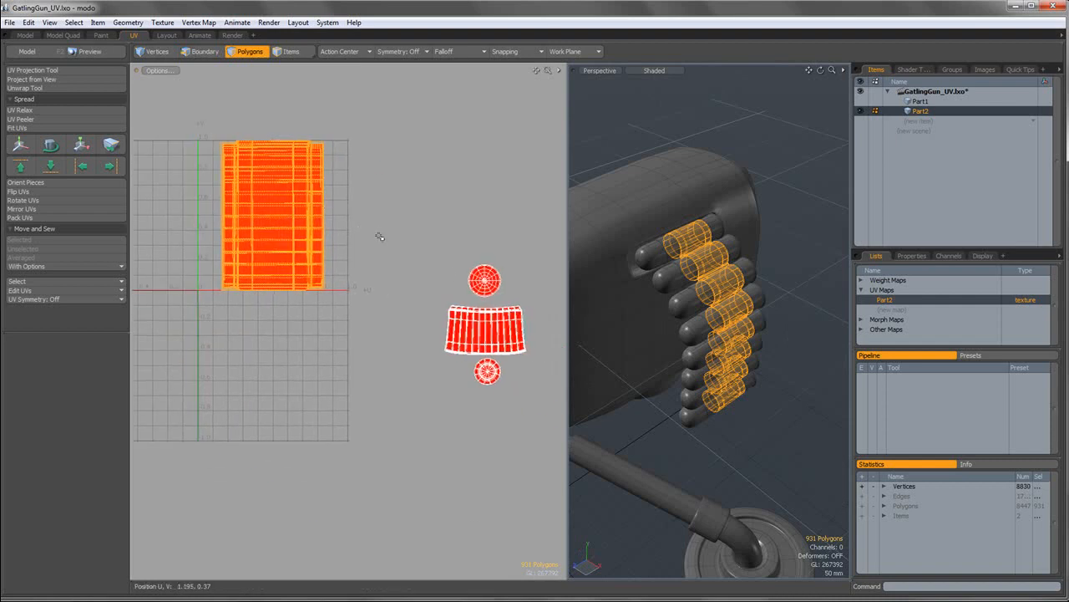
# Scale down the belt link stack, place it just left of the casing bodies, and hide the link and casing polygons.
pyautogui.hotkey('ctrl', 's')
pyautogui.click(398, 176)
pyautogui.press('y')
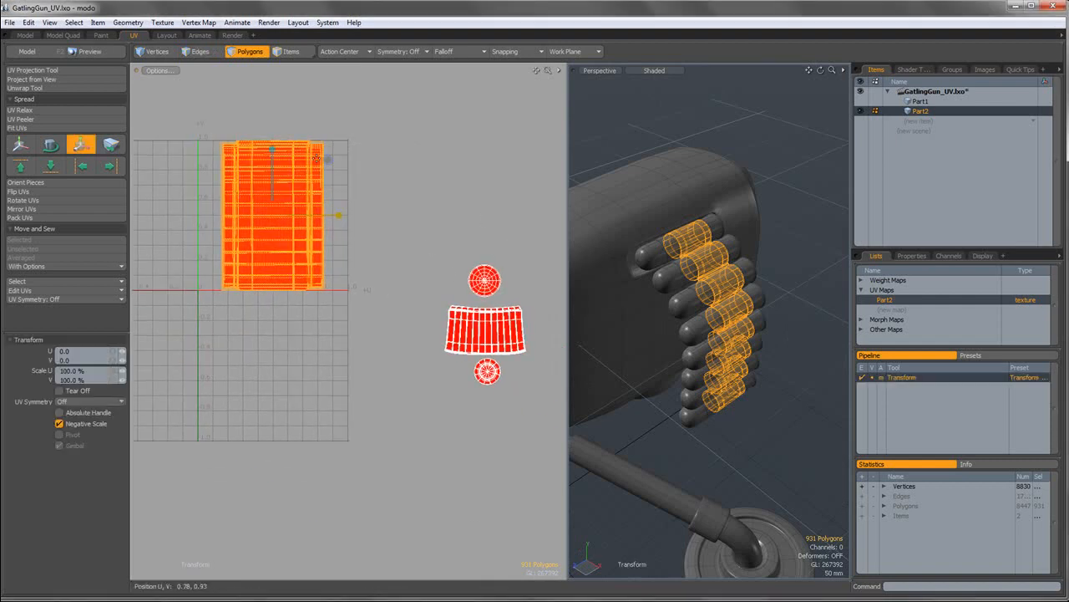
pyautogui.moveTo(329, 160); pyautogui.dragTo(448, 290)
pyautogui.press('w')
pyautogui.press('q')
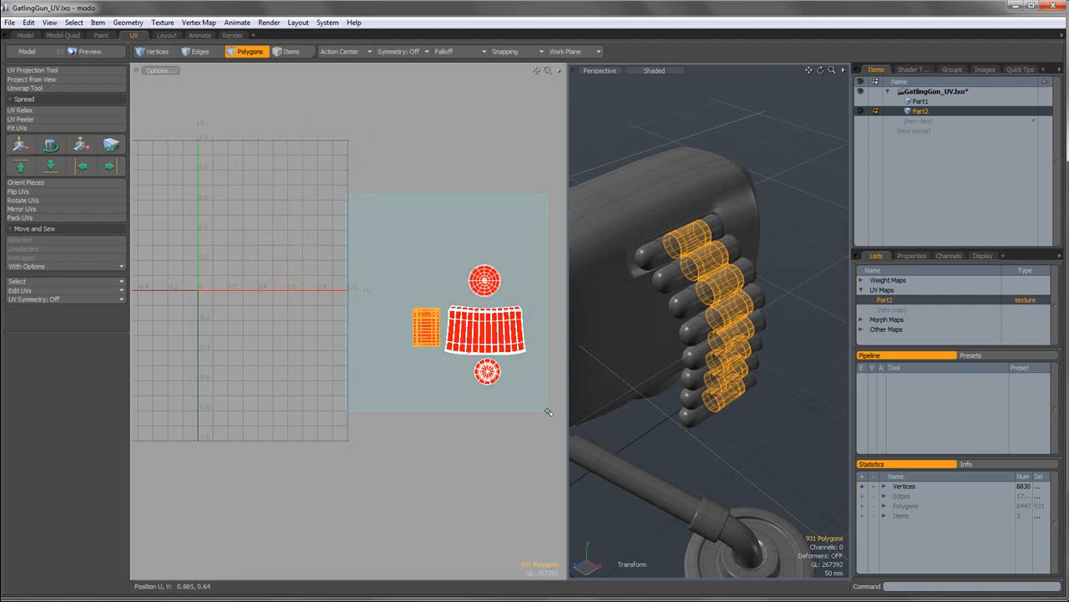
pyautogui.press('h')
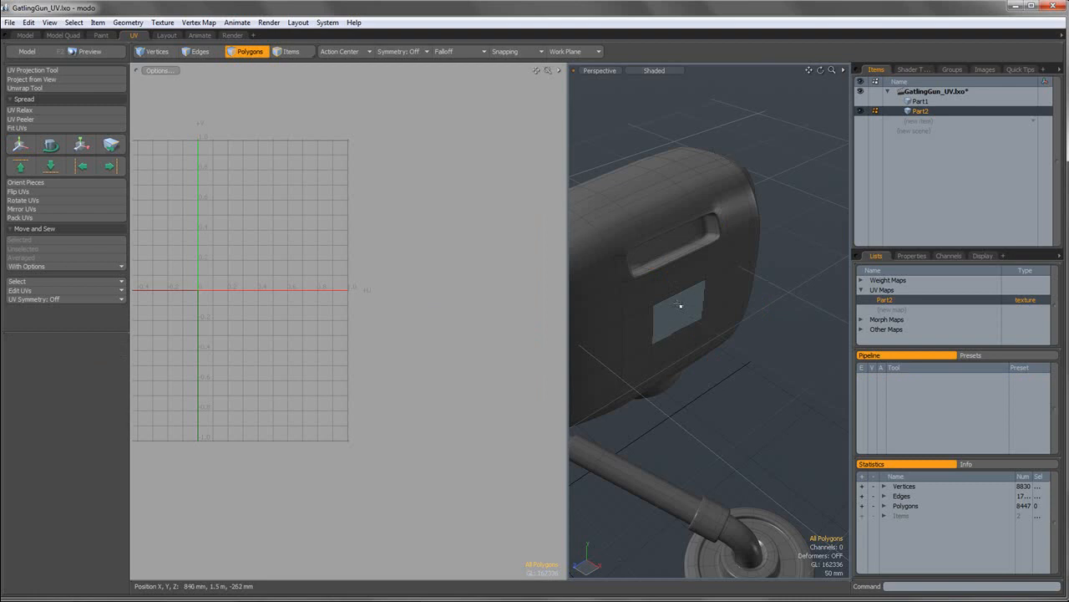
# Select the two round caps on the underside of the gun housing, isolate them and clear the selection.
pyautogui.scroll(-4, 759, 315)
pyautogui.keyDown('alt'); pyautogui.keyDown('shift'); pyautogui.moveTo(617, 296); pyautogui.dragTo(740, 305); pyautogui.keyUp('shift'); pyautogui.keyUp('alt')
pyautogui.scroll(3, 739, 317)
pyautogui.scroll(2, 747, 317)
pyautogui.keyDown('alt'); pyautogui.moveTo(729, 408); pyautogui.dragTo(730, 342); pyautogui.keyUp('alt')
pyautogui.scroll(6, 728, 349)
pyautogui.doubleClick(743, 335)
pyautogui.keyDown('shift'); pyautogui.doubleClick(742, 306); pyautogui.keyUp('shift')
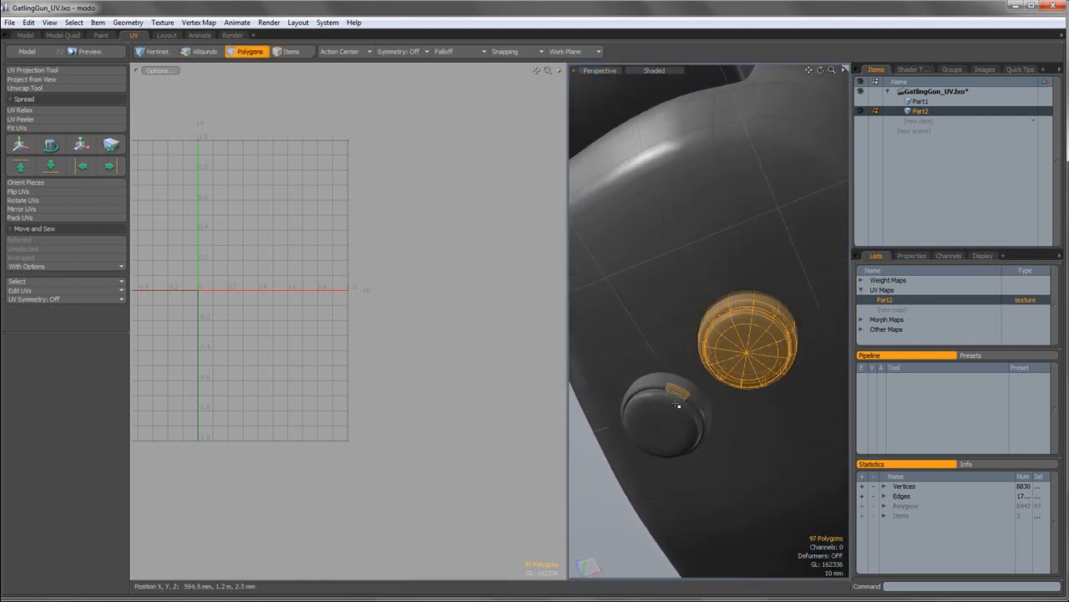
pyautogui.keyDown('shift'); pyautogui.doubleClick(679, 404); pyautogui.keyUp('shift')
pyautogui.keyDown('shift'); pyautogui.doubleClick(672, 410); pyautogui.keyUp('shift')
pyautogui.hotkey('shift', 'h')
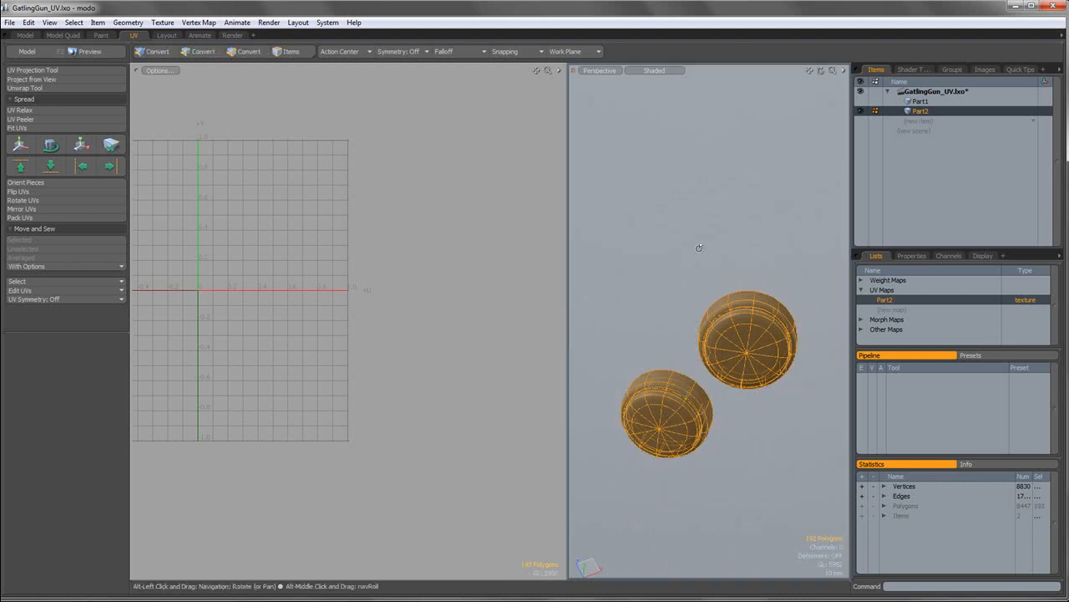
pyautogui.keyDown('alt'); pyautogui.moveTo(701, 268); pyautogui.dragTo(686, 354); pyautogui.keyUp('alt')
pyautogui.click(702, 325)
# Select a vertical seam through the side wall of each round cap and unwrap both caps with the Cylindrical initial projection.
pyautogui.click(213, 53)
pyautogui.keyDown('alt'); pyautogui.moveTo(759, 310); pyautogui.dragTo(748, 342); pyautogui.keyUp('alt')
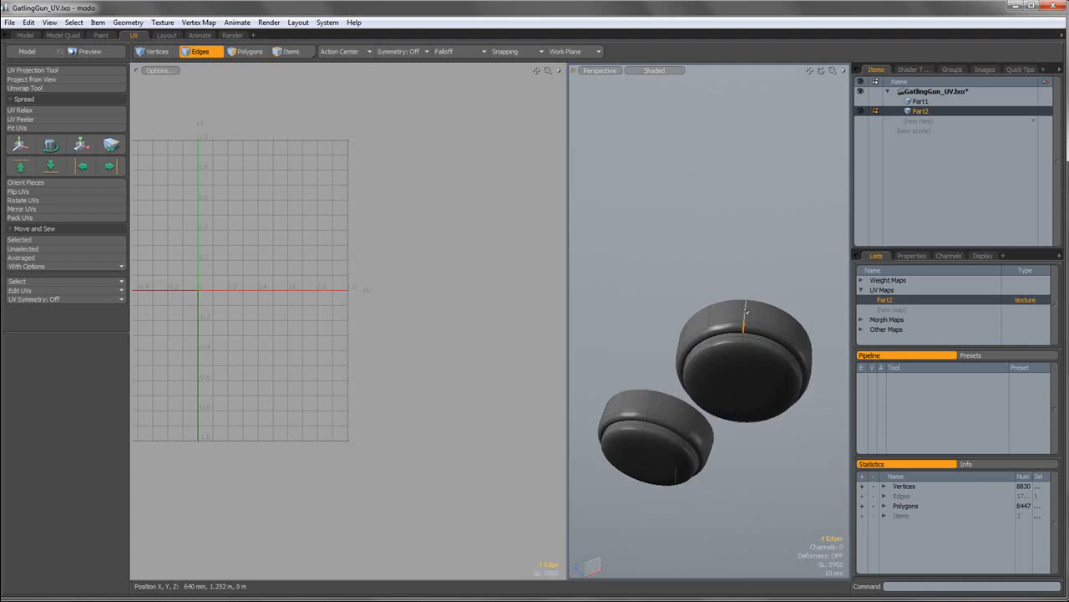
pyautogui.keyDown('alt'); pyautogui.moveTo(680, 408); pyautogui.dragTo(797, 401); pyautogui.keyUp('alt')
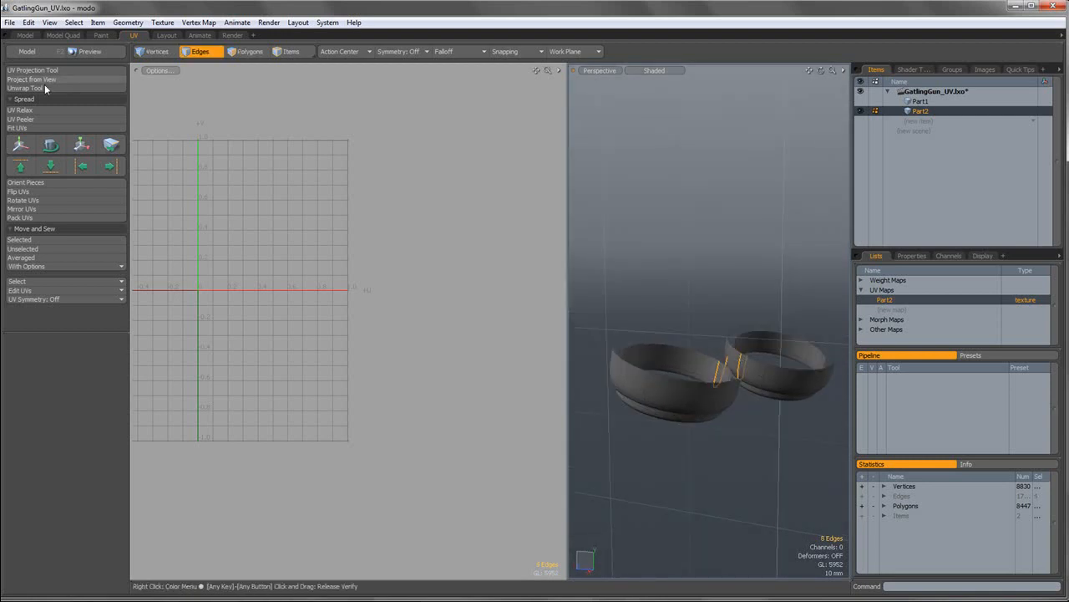
pyautogui.click(91, 88)
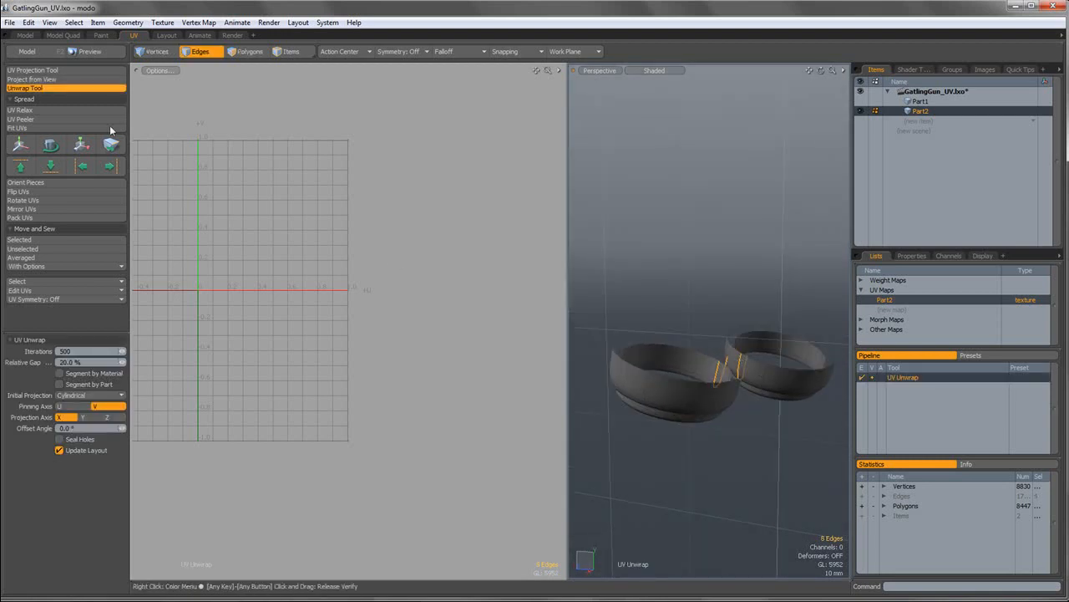
pyautogui.click(276, 218)
pyautogui.click(261, 52)
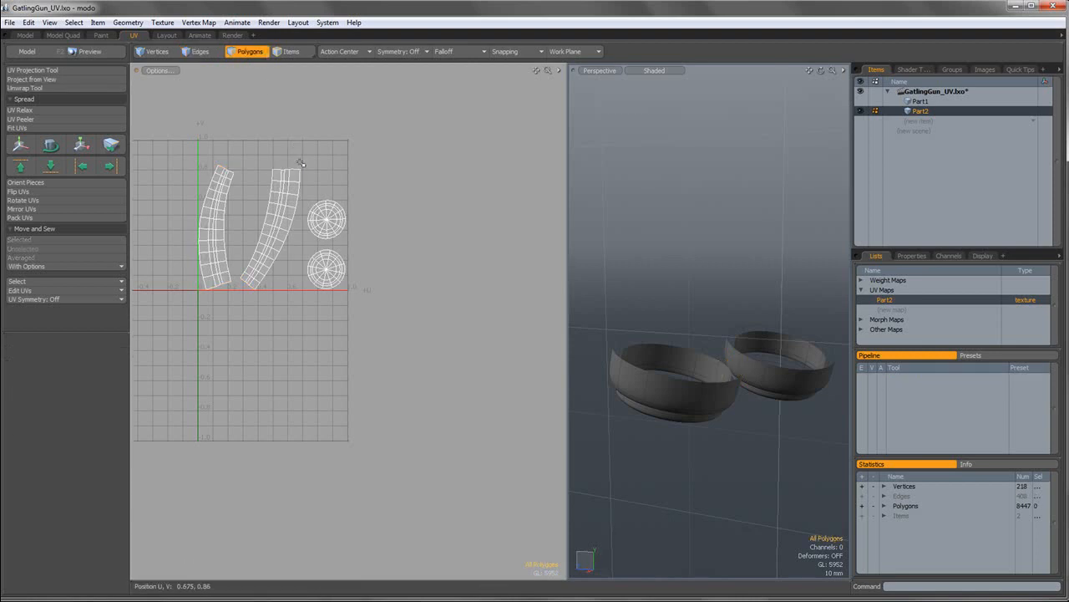
# Relax the caps' UVs with UV Relax in Adaptive mode and straighten the islands with Orient Pieces.
pyautogui.click(23, 110)
pyautogui.click(334, 171)
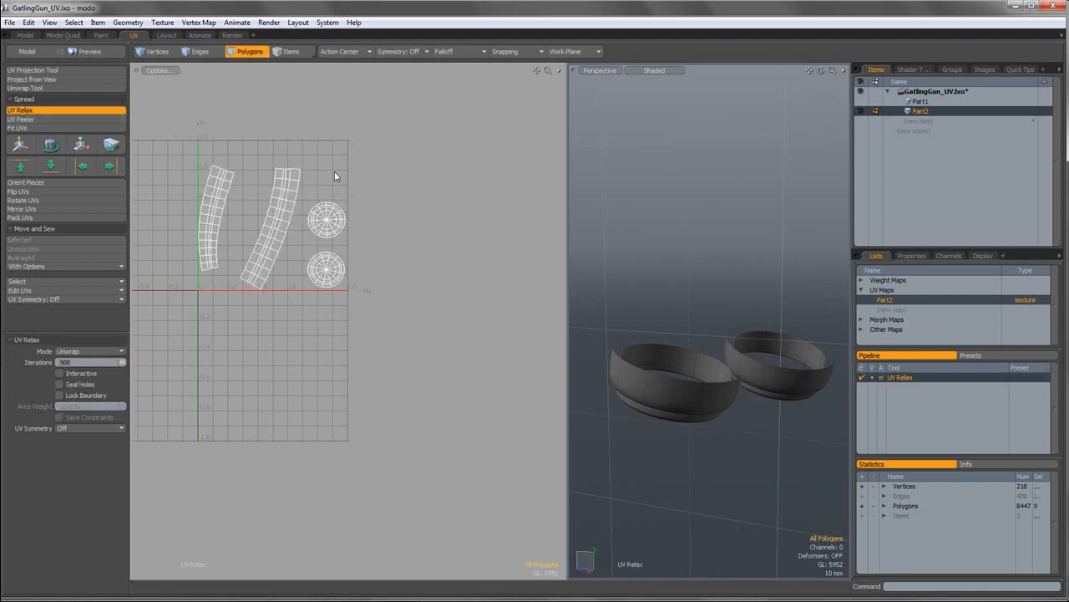
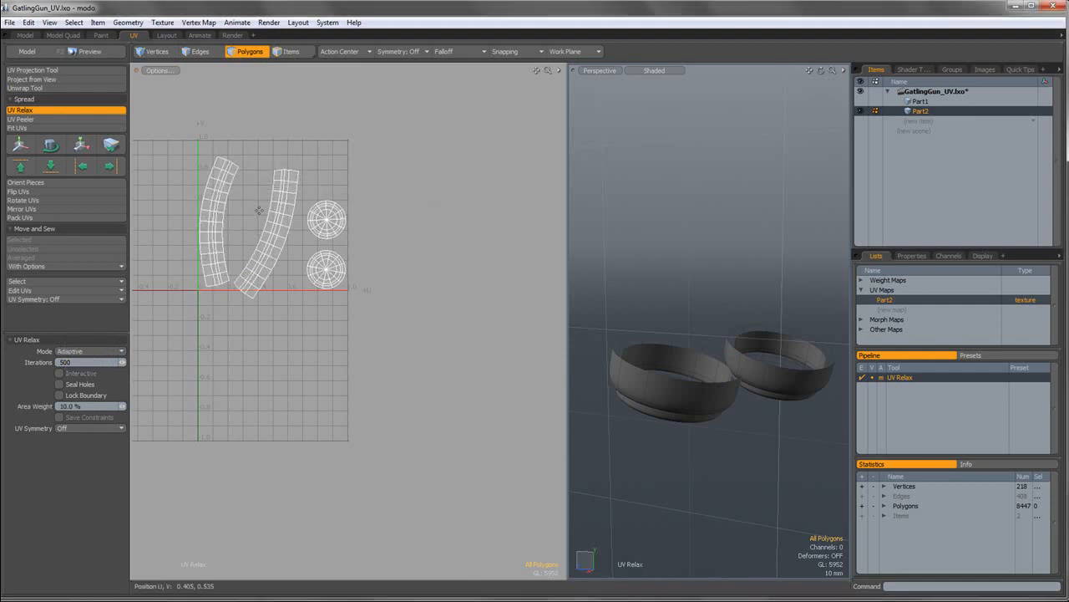
pyautogui.press('space')
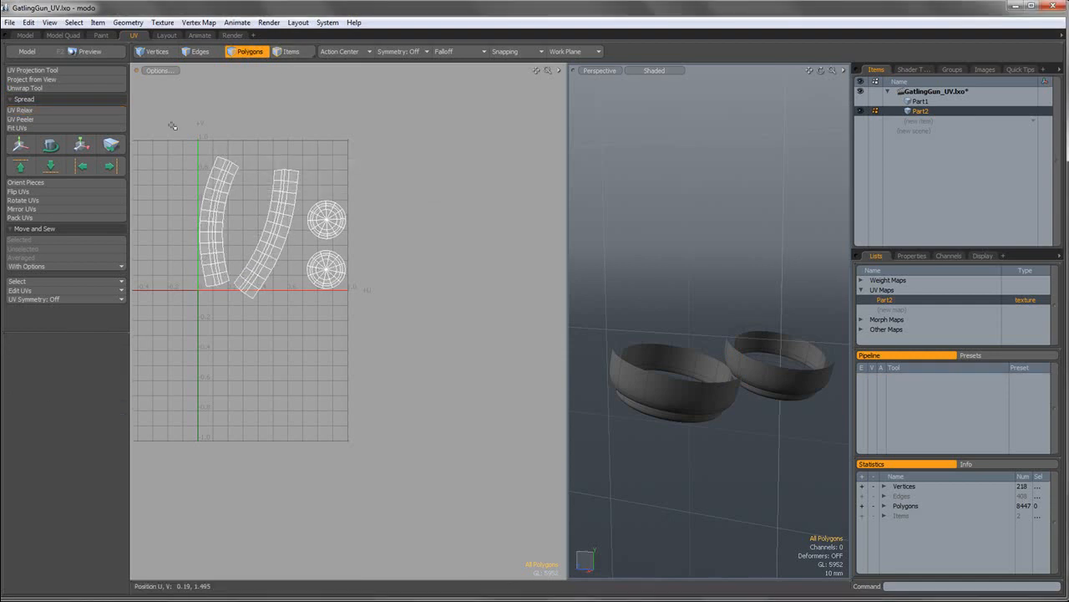
pyautogui.click(58, 182)
pyautogui.click(410, 172)
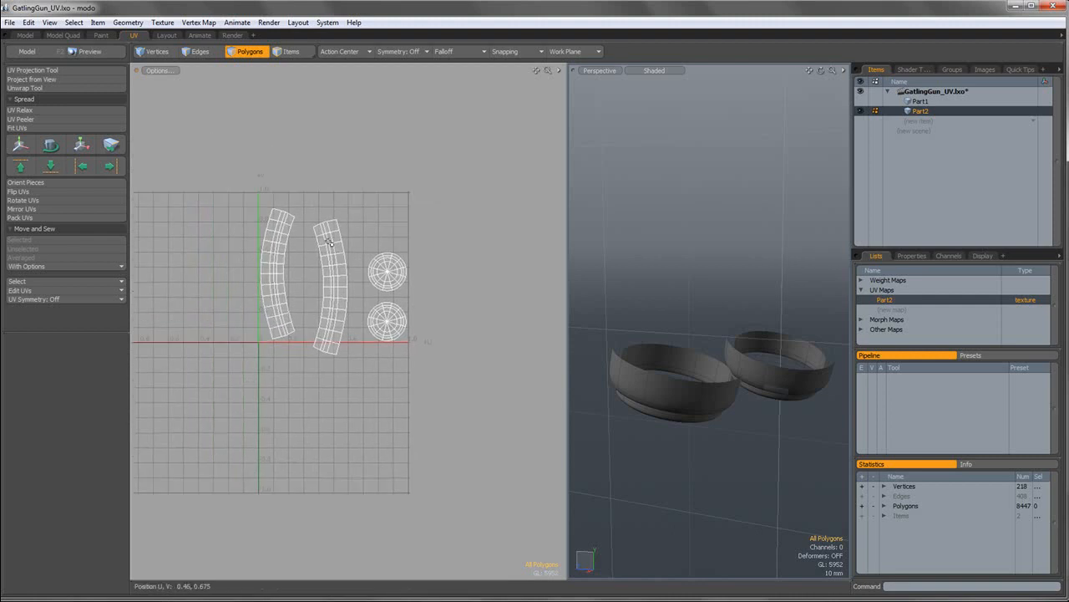
# Move the second curved side-wall strip island up and closer to the first strip.
pyautogui.doubleClick(329, 242)
pyautogui.press('w')
pyautogui.moveTo(343, 230); pyautogui.dragTo(333, 214)
pyautogui.moveTo(384, 164); pyautogui.dragTo(390, 163)
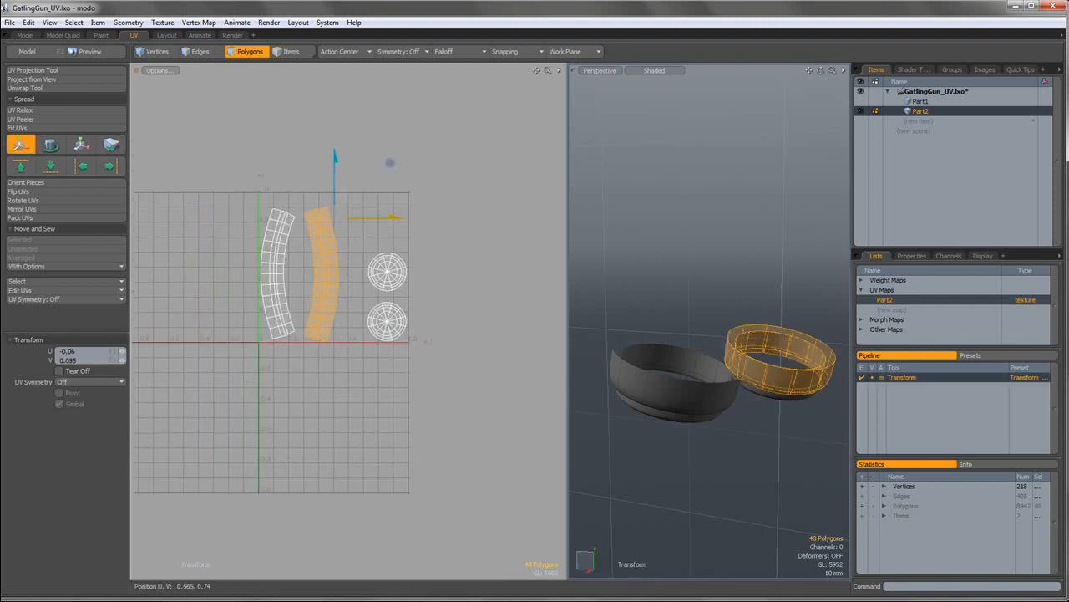
# Move the two disc islands of the caps between the curved strips, one above the other.
pyautogui.doubleClick(393, 275)
pyautogui.moveTo(393, 276); pyautogui.dragTo(317, 266)
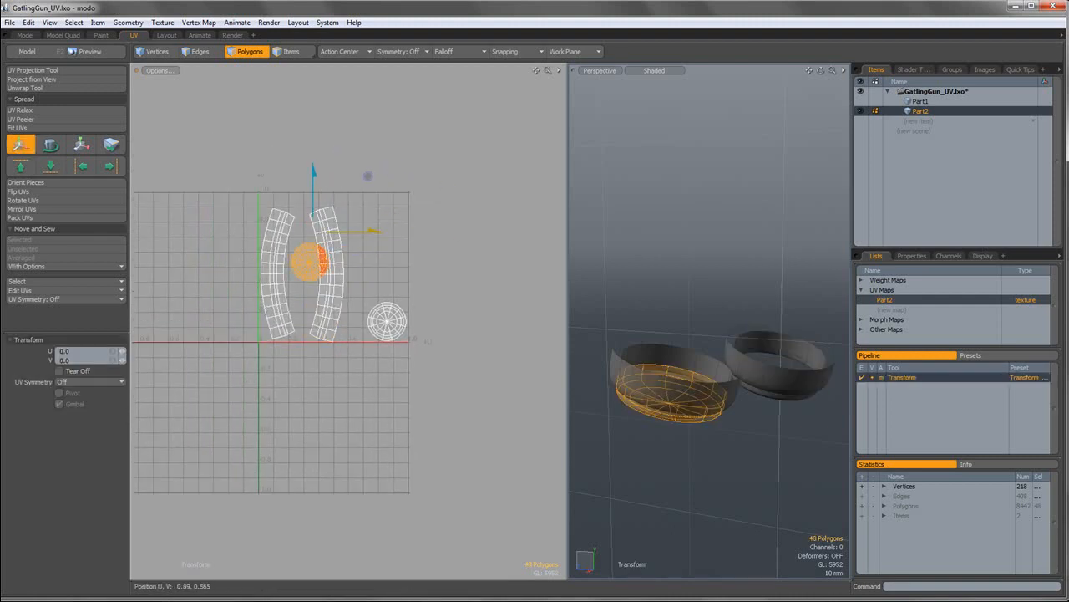
pyautogui.press('q')
pyautogui.keyDown('shift'); pyautogui.doubleClick(390, 311); pyautogui.keyUp('shift')
pyautogui.press('w')
pyautogui.moveTo(410, 260); pyautogui.dragTo(324, 260)
pyautogui.press('q')
pyautogui.doubleClick(380, 322)
pyautogui.press('w')
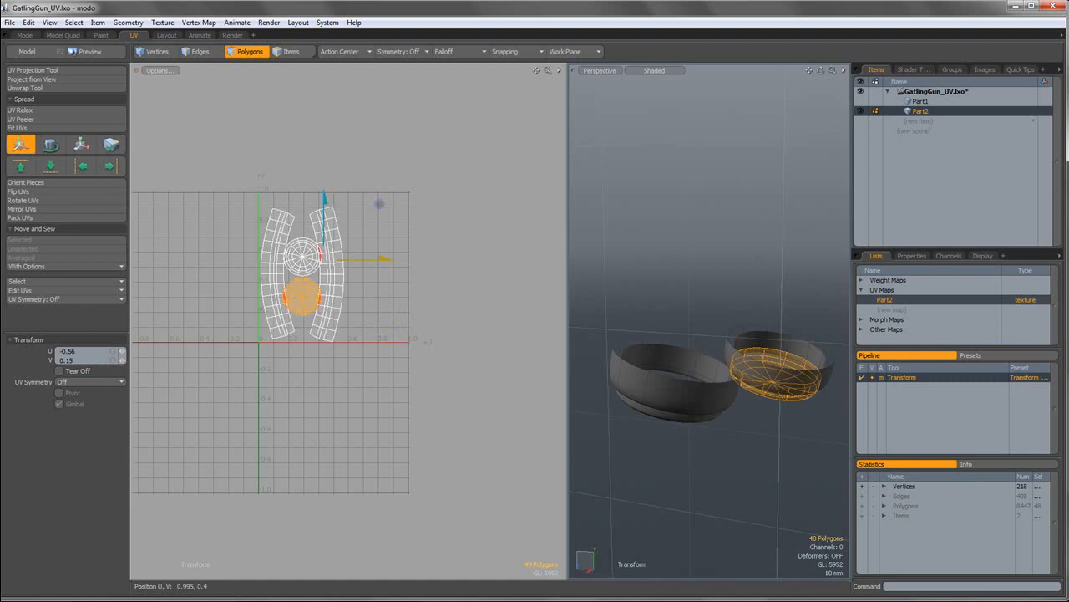
# Move the two curved strip islands slightly outward so they clear the disc islands between them.
pyautogui.press('q')
pyautogui.doubleClick(327, 285)
pyautogui.press('w')
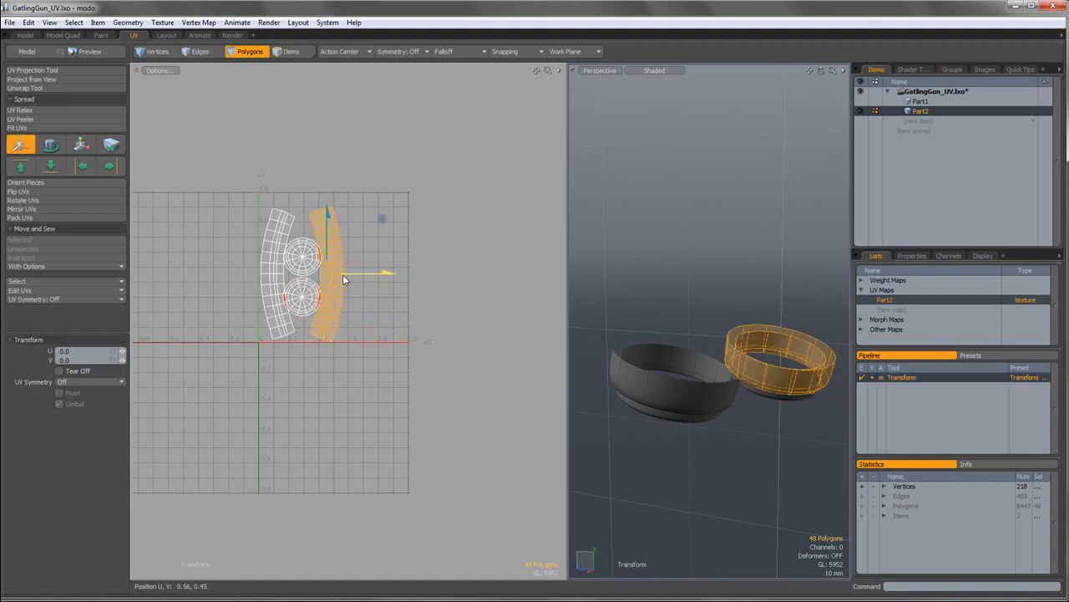
pyautogui.press('q')
pyautogui.doubleClick(276, 267)
pyautogui.press('w')
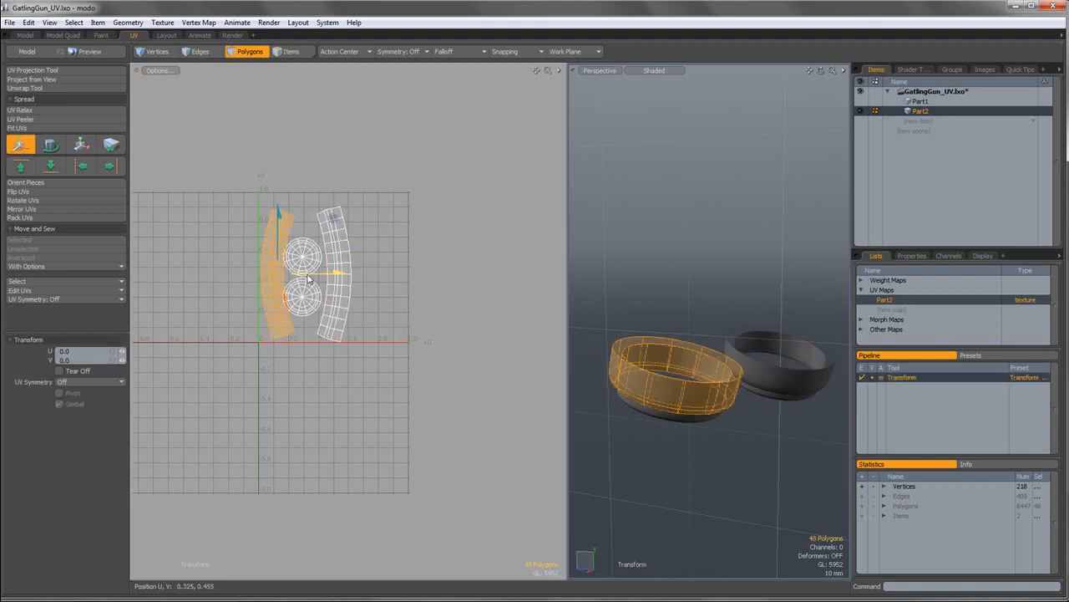
pyautogui.press('q')
# Select all the cap islands and move them together outside the UV grid, above and beyond its upper-right corner.
pyautogui.moveTo(445, 405); pyautogui.dragTo(445, 405, button='right')
pyautogui.scroll(-4, 429, 337)
pyautogui.keyDown('alt'); pyautogui.keyDown('shift'); pyautogui.moveTo(439, 338); pyautogui.dragTo(370, 306); pyautogui.keyUp('shift'); pyautogui.keyUp('alt')
pyautogui.press('w')
pyautogui.moveTo(341, 259); pyautogui.dragTo(533, 122)
pyautogui.press('q')
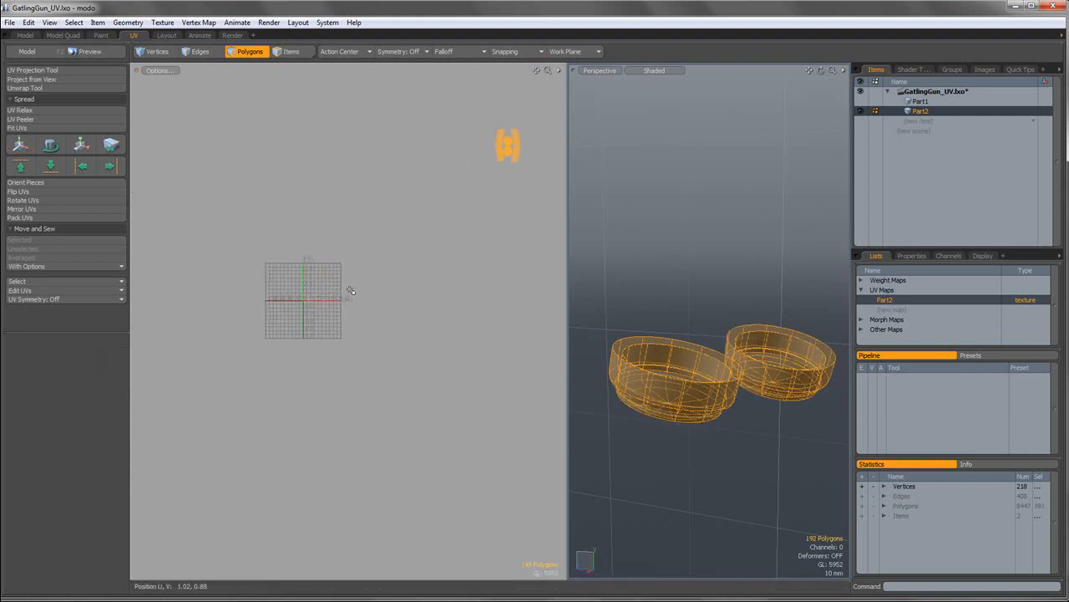
# Hide the round caps and every other part whose UV islands are already laid out.
pyautogui.press('h')
pyautogui.press('u')
pyautogui.moveTo(276, 106); pyautogui.dragTo(528, 437)
pyautogui.press('h')
# Isolate the large rounded housing together with the block inserted in its end, and clear the selection.
pyautogui.scroll(-5, 680, 392)
pyautogui.keyDown('alt'); pyautogui.moveTo(681, 391); pyautogui.dragTo(698, 415); pyautogui.keyUp('alt')
pyautogui.scroll(2, 767, 357)
pyautogui.keyDown('alt'); pyautogui.moveTo(767, 356); pyautogui.dragTo(683, 364); pyautogui.keyUp('alt')
pyautogui.doubleClick(716, 363)
pyautogui.keyDown('shift'); pyautogui.doubleClick(670, 365); pyautogui.keyUp('shift')
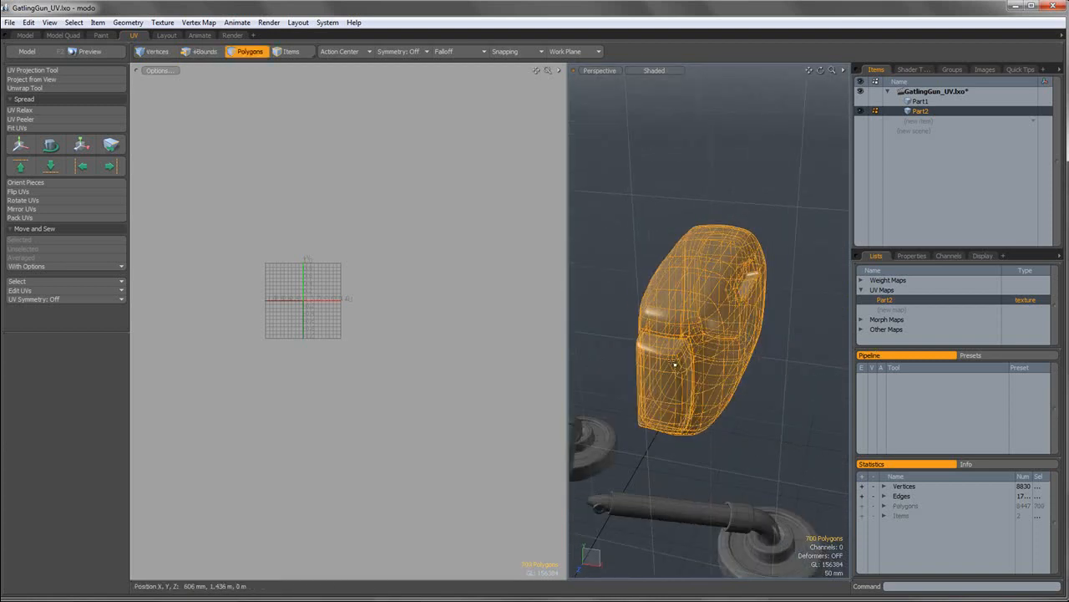
pyautogui.hotkey('shift', 'h')
pyautogui.click(776, 401)
# Select the corner edges of the block at the housing's end as its seams.
pyautogui.click(212, 56)
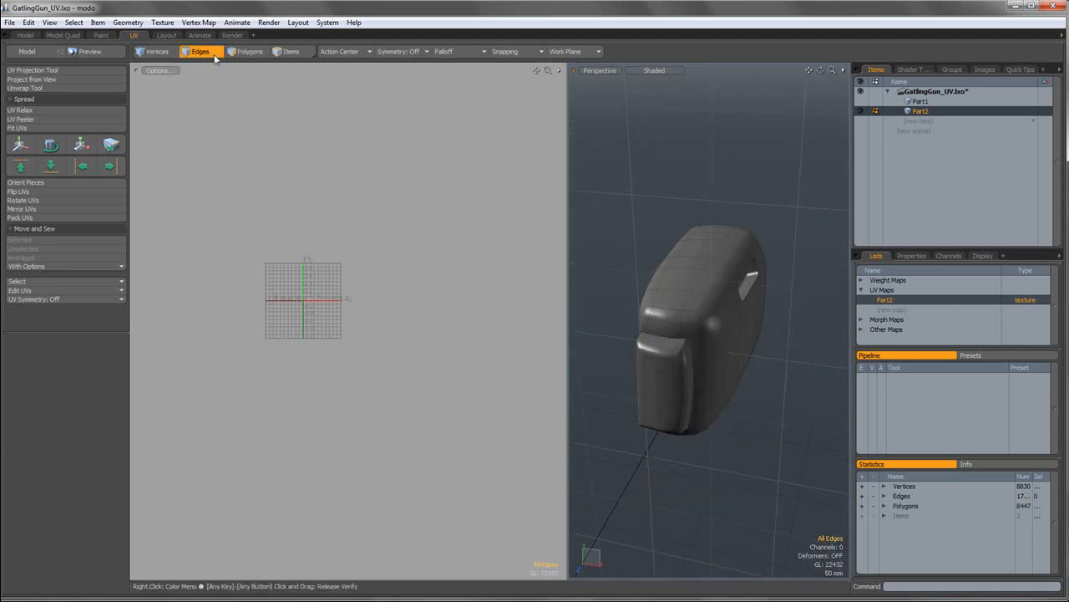
pyautogui.scroll(4, 687, 354)
pyautogui.scroll(-3, 685, 351)
pyautogui.keyDown('alt'); pyautogui.moveTo(674, 343); pyautogui.dragTo(544, 303); pyautogui.keyUp('alt')
pyautogui.scroll(2, 675, 348)
pyautogui.doubleClick(679, 341)
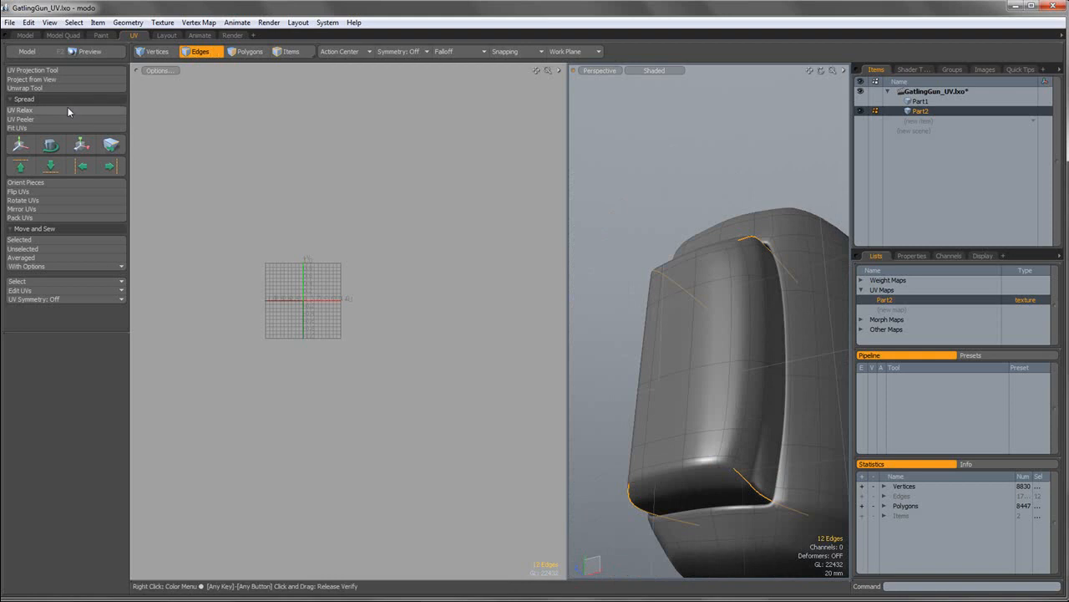
# Try to unwrap the housing and end block together with the Cylindrical initial projection, and undo it.
pyautogui.click(25, 88)
pyautogui.click(315, 282)
pyautogui.scroll(7, 330, 285)
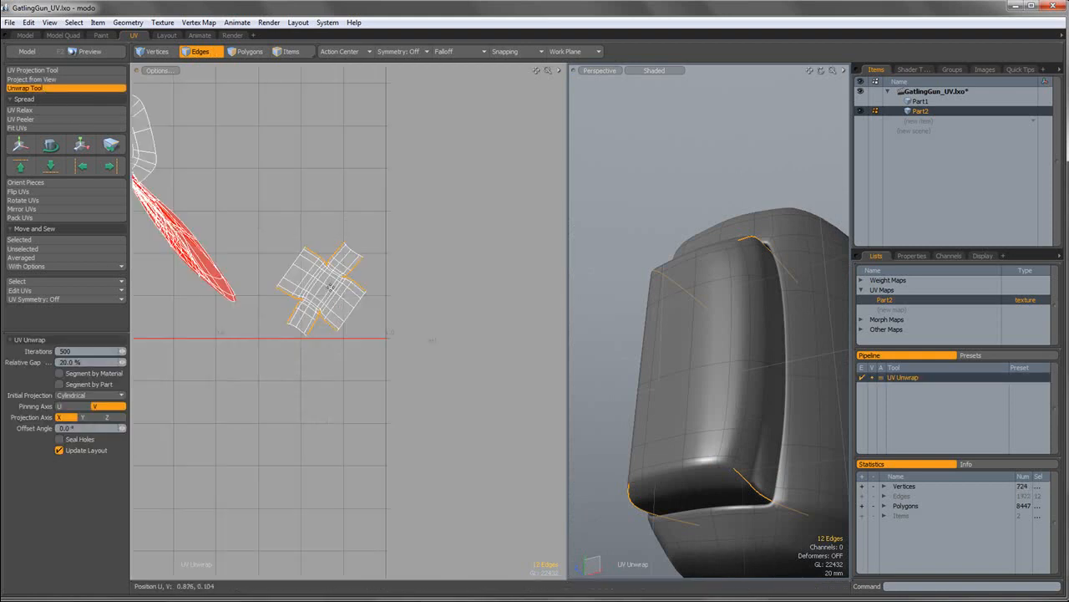
pyautogui.scroll(-2, 330, 261)
pyautogui.scroll(-5, 329, 261)
pyautogui.hotkey('ctrl', 'z')
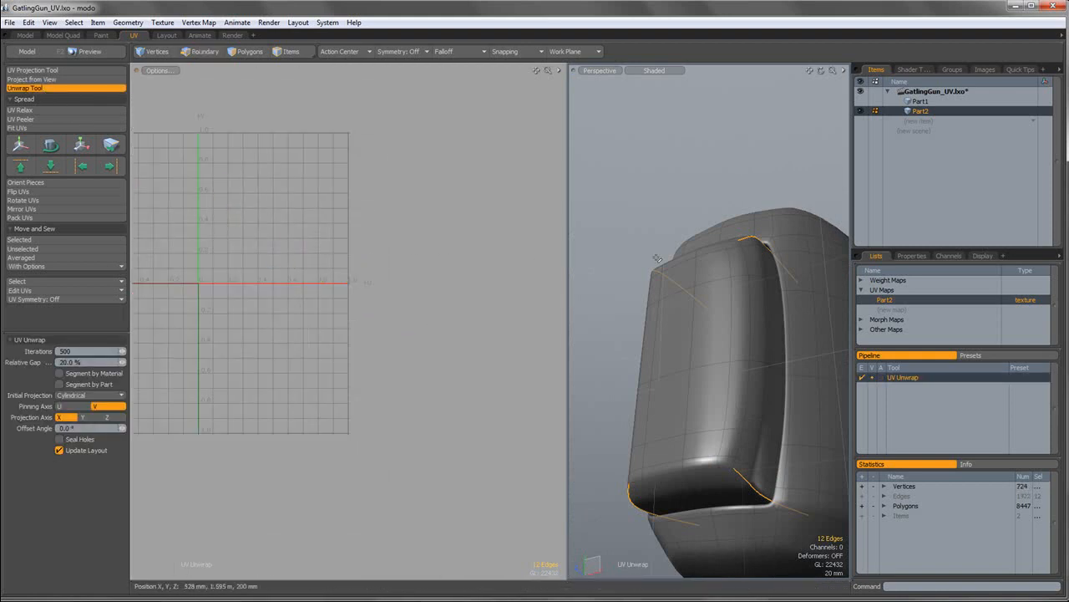
pyautogui.hotkey('ctrl', 'z')
# Isolate only the end block, hiding the housing body around it.
pyautogui.scroll(-5, 697, 259)
pyautogui.keyDown('alt'); pyautogui.moveTo(703, 326); pyautogui.dragTo(583, 236); pyautogui.keyUp('alt')
pyautogui.keyDown('alt'); pyautogui.moveTo(687, 257); pyautogui.dragTo(757, 275); pyautogui.keyUp('alt')
pyautogui.scroll(2, 795, 289)
pyautogui.scroll(-4, 794, 291)
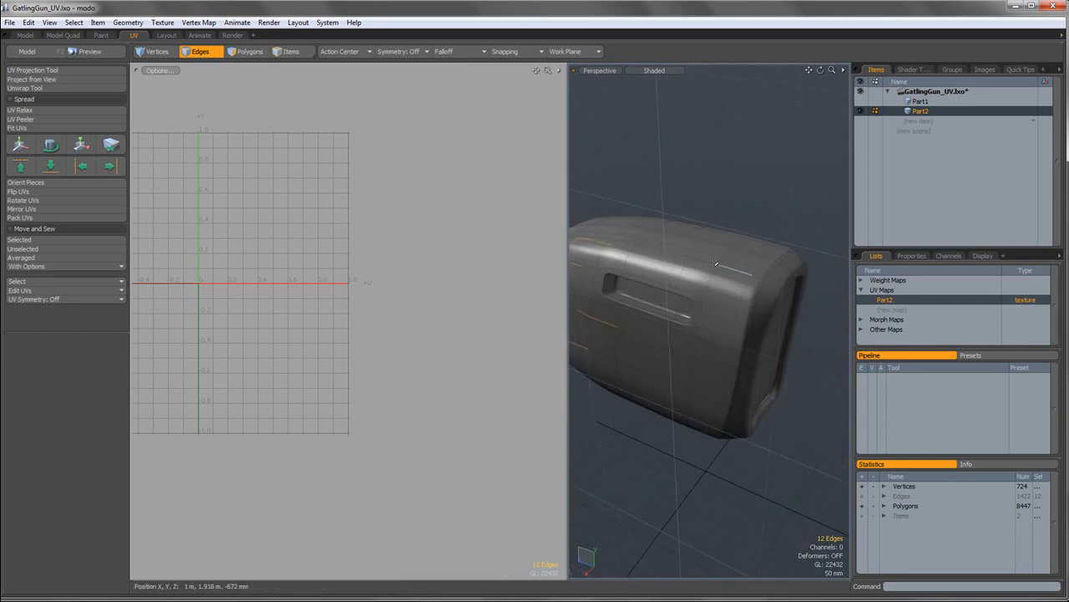
pyautogui.click(249, 52)
pyautogui.keyDown('alt'); pyautogui.moveTo(632, 243); pyautogui.dragTo(677, 263); pyautogui.keyUp('alt')
pyautogui.doubleClick(656, 354)
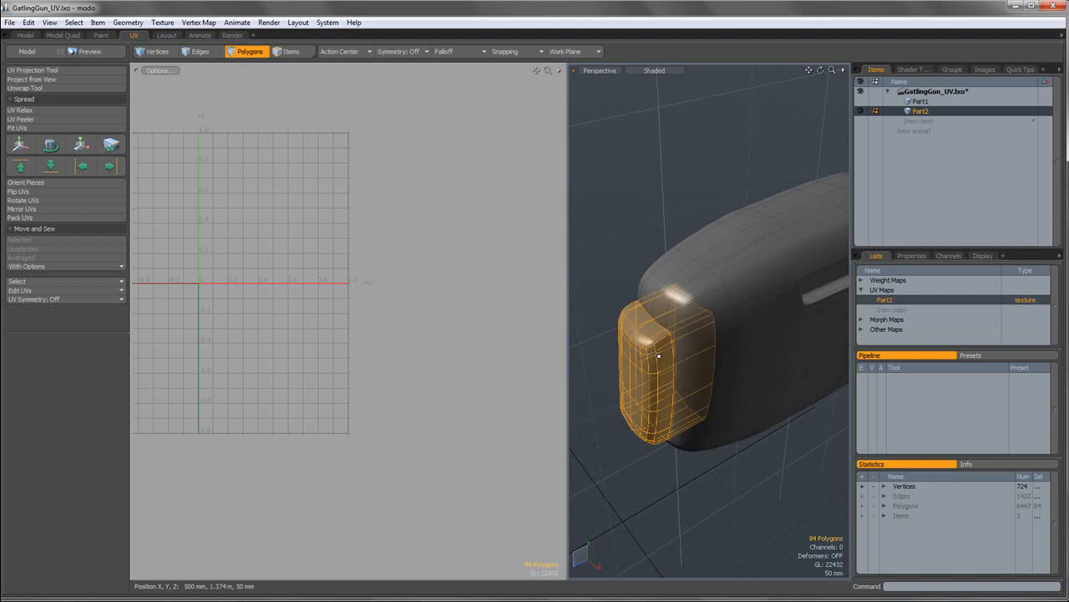
pyautogui.hotkey('shift', 'h')
# Restore the block's corner seam selection and unwrap the block with the Cylindrical initial projection.
pyautogui.click(215, 52)
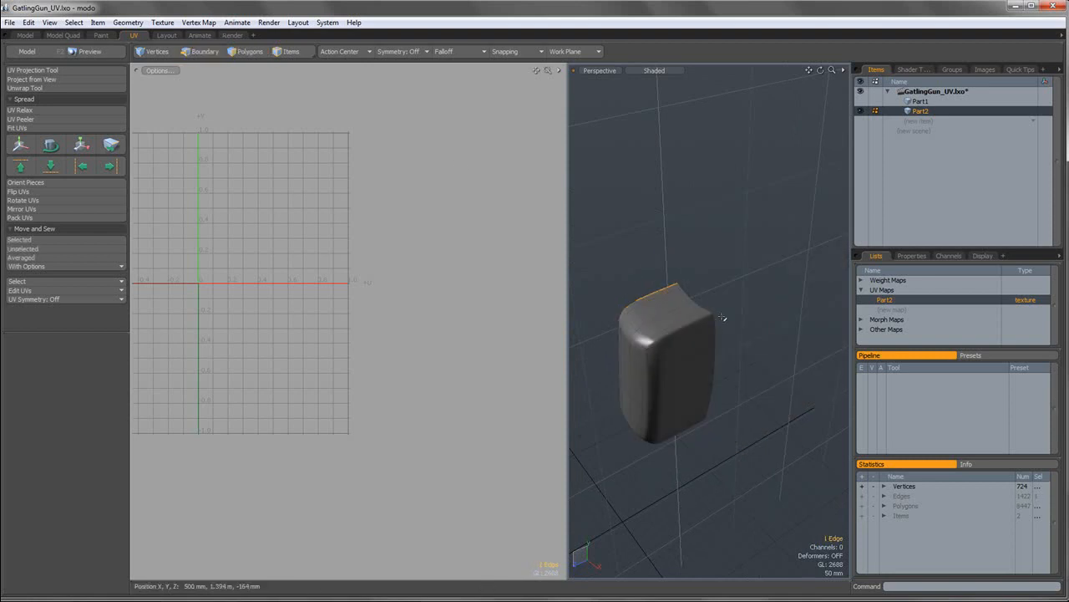
pyautogui.hotkey('ctrl', 'z')
pyautogui.click(50, 88)
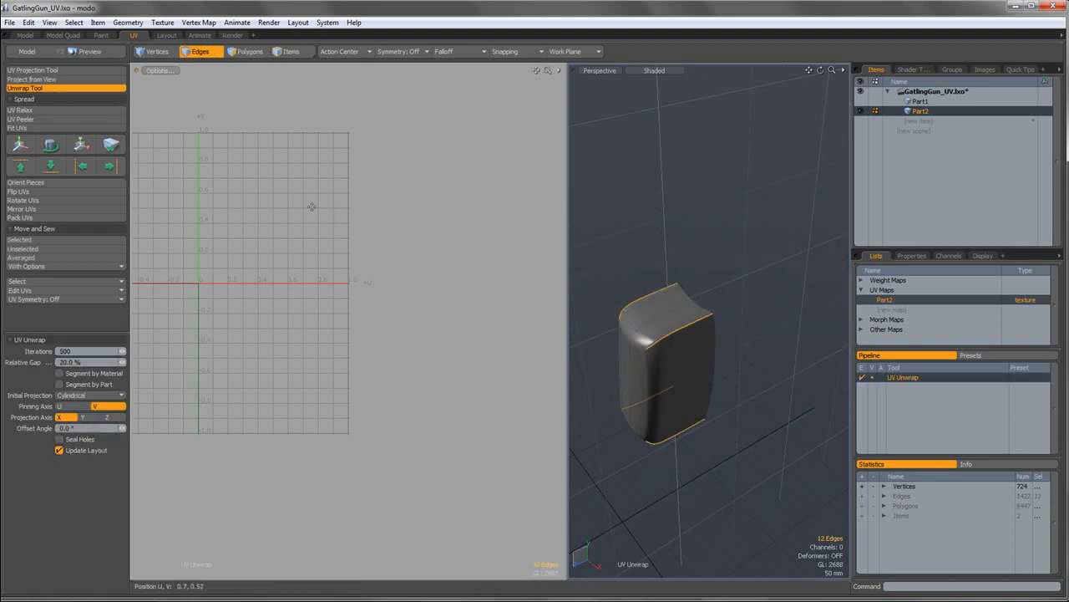
pyautogui.click(314, 206)
# Straighten the block's UV island with Orient Pieces set to Auto and relax it with UV Relax in Unwrap and Adaptive modes.
pyautogui.click(244, 52)
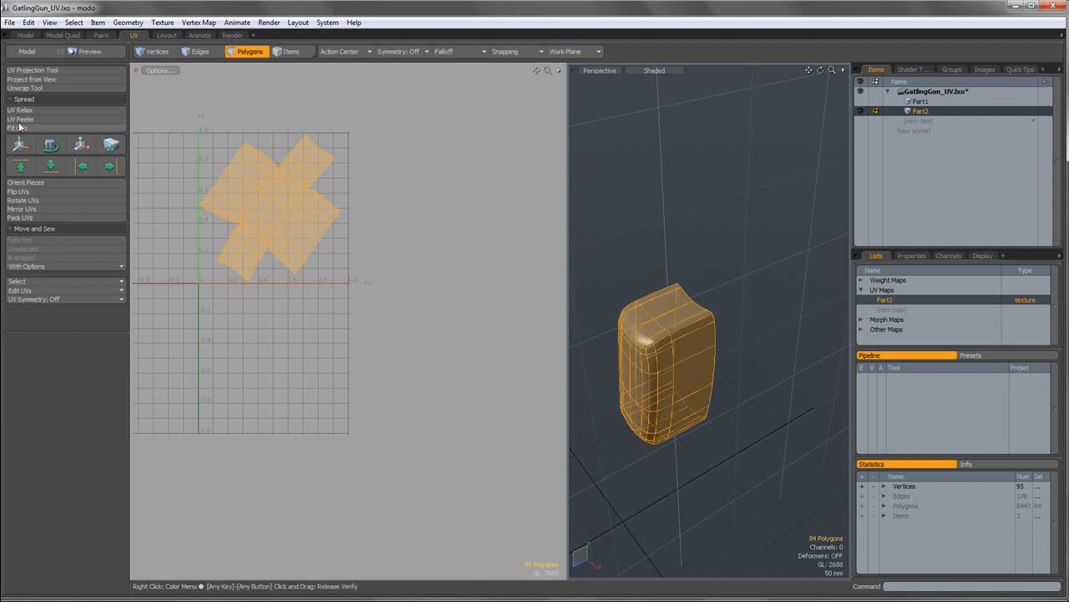
pyautogui.click(38, 182)
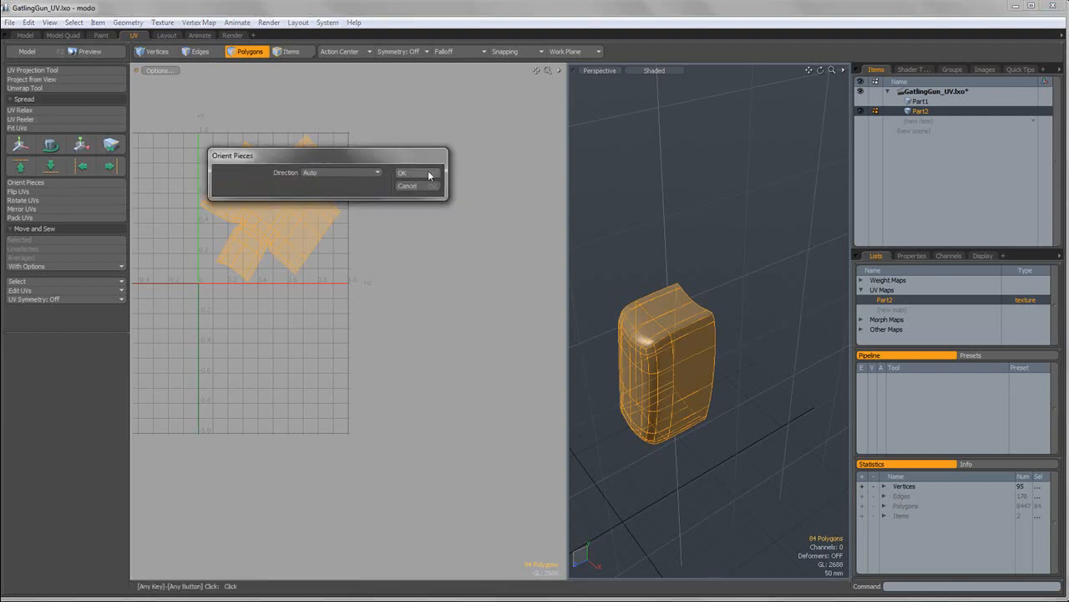
pyautogui.click(418, 173)
pyautogui.click(32, 109)
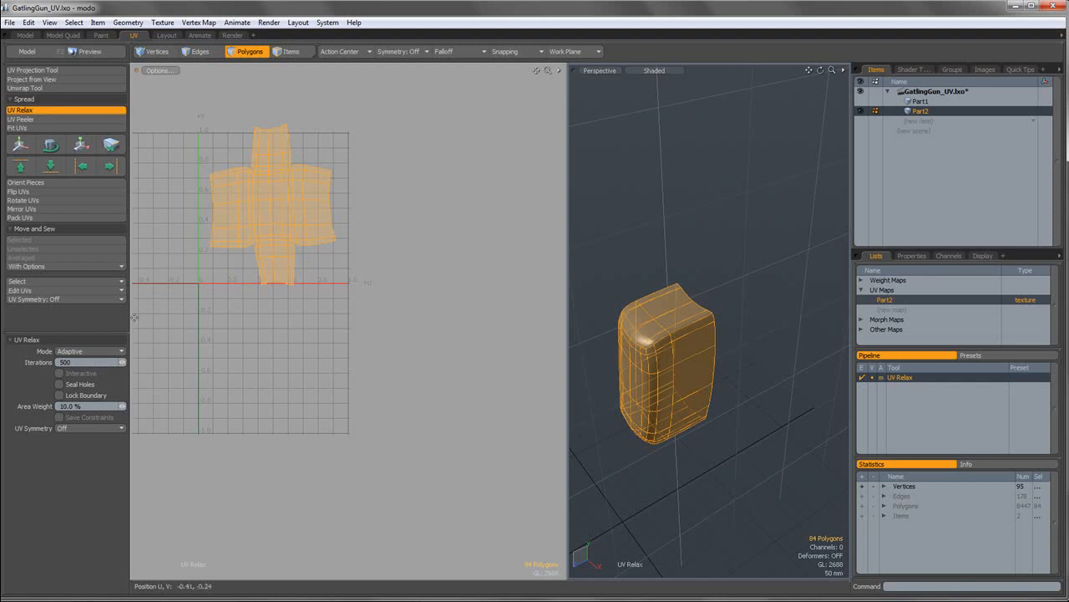
pyautogui.click(98, 352)
pyautogui.click(101, 345)
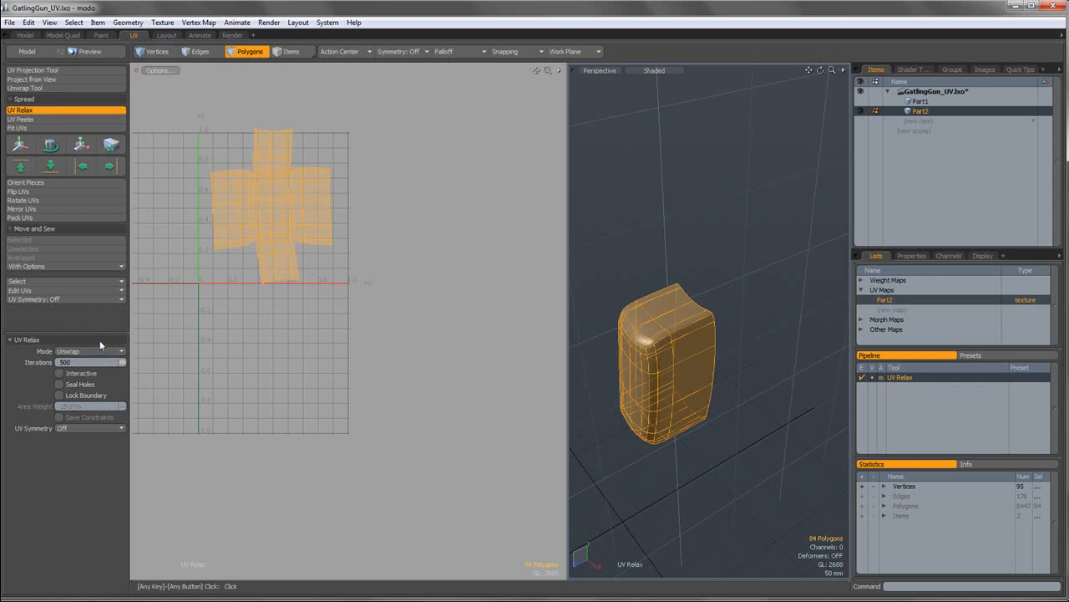
pyautogui.click(97, 353)
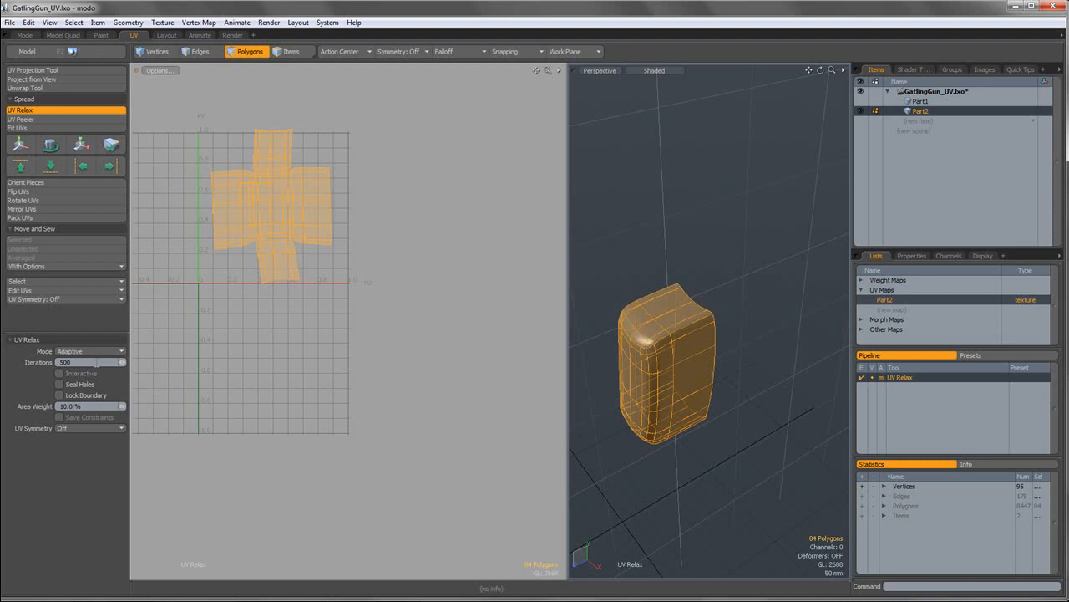
# Move the block's cross-shaped UV island well below the UV grid.
pyautogui.click(251, 59)
pyautogui.scroll(-3, 360, 162)
pyautogui.press('w')
pyautogui.moveTo(335, 134); pyautogui.dragTo(331, 396)
pyautogui.press('q')
# Unhide all parts, hide those that already have UV islands, and isolate the main housing body.
pyautogui.press('u')
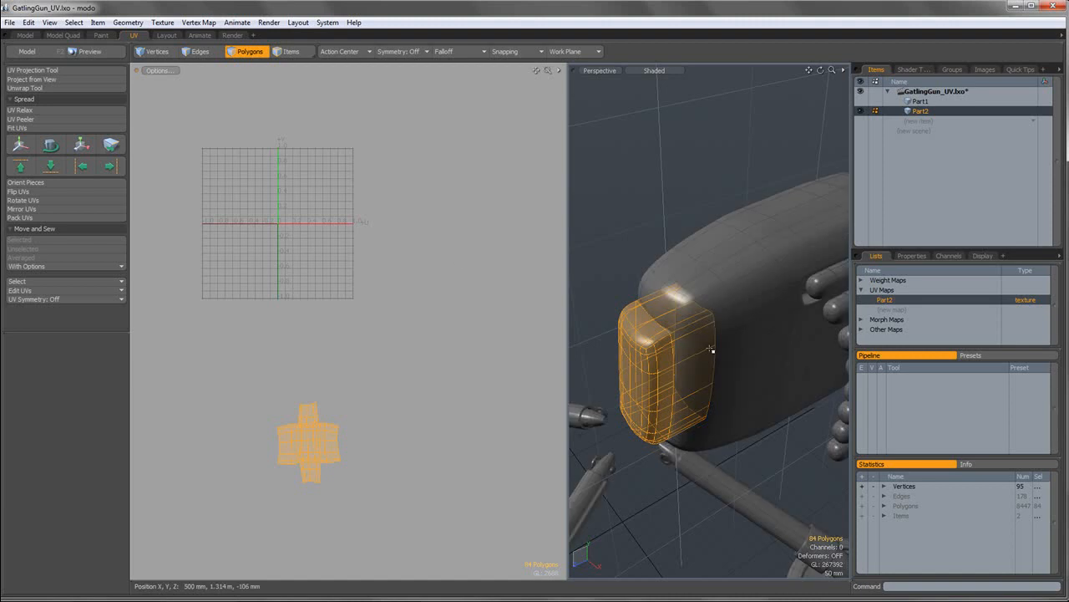
pyautogui.moveTo(447, 574); pyautogui.dragTo(462, 574, button='right')
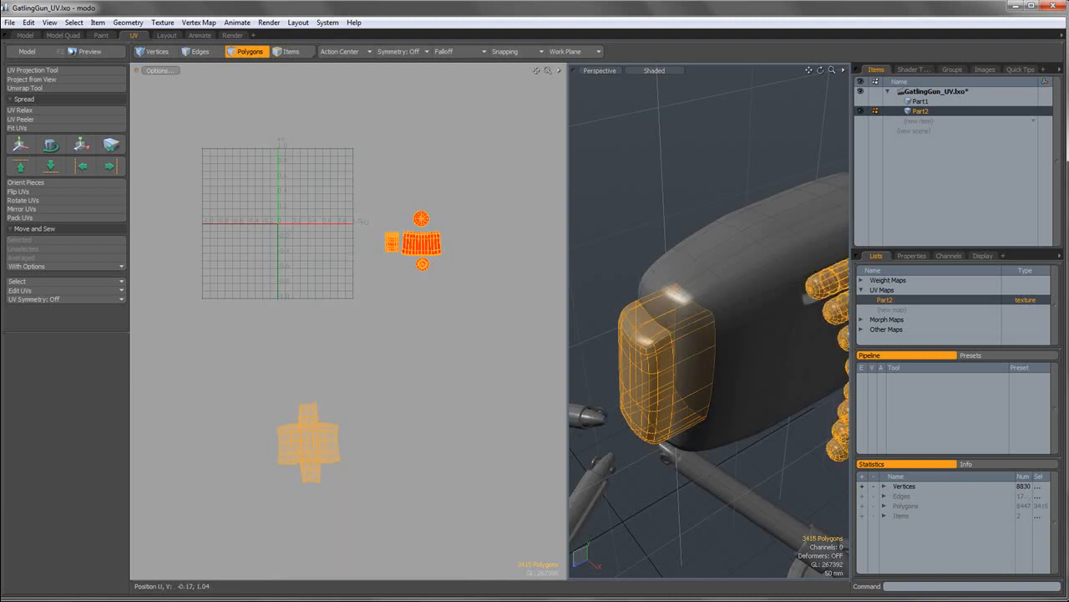
pyautogui.press('h')
pyautogui.doubleClick(749, 320)
pyautogui.hotkey('shift', 'h')
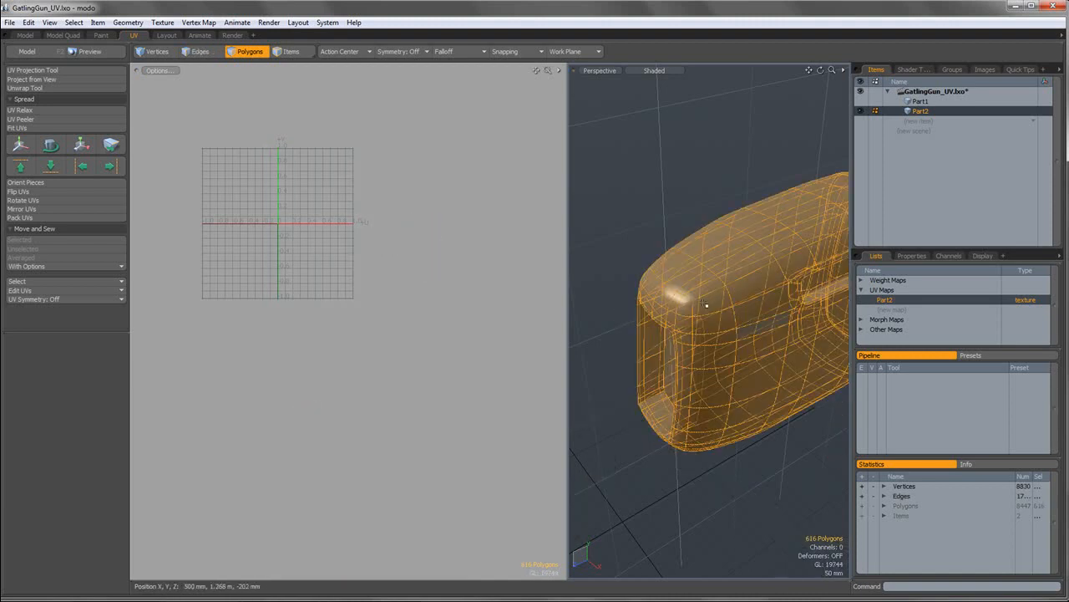
# Select the edges at the inner corners of the housing's rectangular end opening as seams.
pyautogui.press('Escape')
pyautogui.moveTo(717, 251)
pyautogui.keyDown('alt'); pyautogui.mouseDown()
pyautogui.moveTo(660, 259)
pyautogui.moveTo(754, 296)
pyautogui.moveTo(771, 393)
pyautogui.moveTo(777, 334)
pyautogui.moveTo(787, 354)
pyautogui.moveTo(752, 298)
pyautogui.moveTo(737, 305)
pyautogui.moveTo(707, 265)
pyautogui.mouseUp(); pyautogui.keyUp('alt')
pyautogui.click(215, 54)
pyautogui.scroll(5, 666, 292)
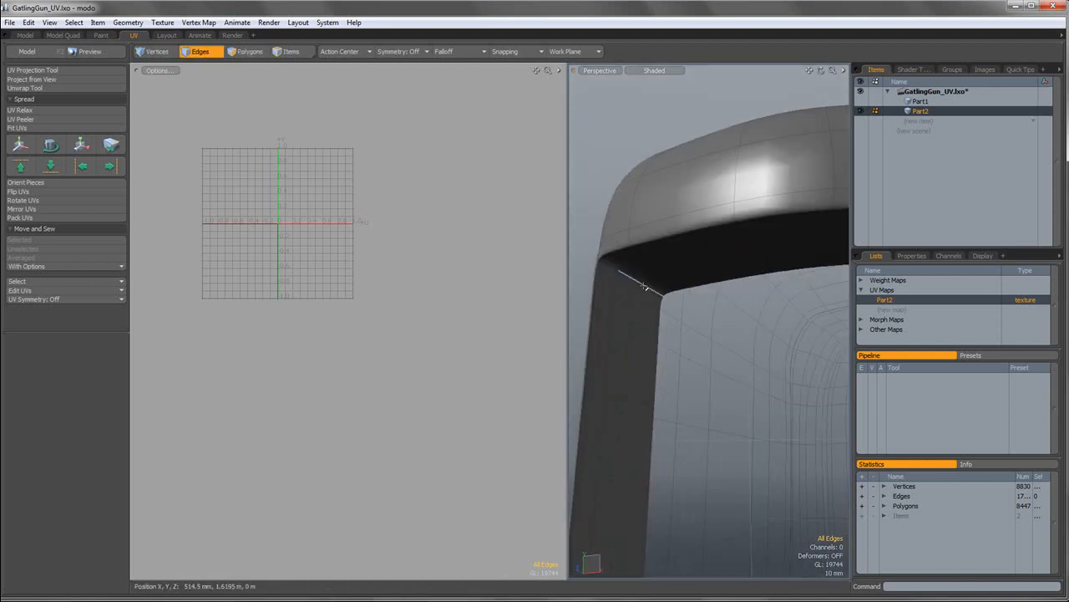
pyautogui.click(645, 286)
pyautogui.keyDown('alt'); pyautogui.moveTo(651, 312); pyautogui.dragTo(644, 347); pyautogui.keyUp('alt')
pyautogui.keyDown('shift'); pyautogui.click(769, 304); pyautogui.keyUp('shift')
pyautogui.keyDown('shift'); pyautogui.click(810, 297); pyautogui.keyUp('shift')
pyautogui.scroll(4, 645, 347)
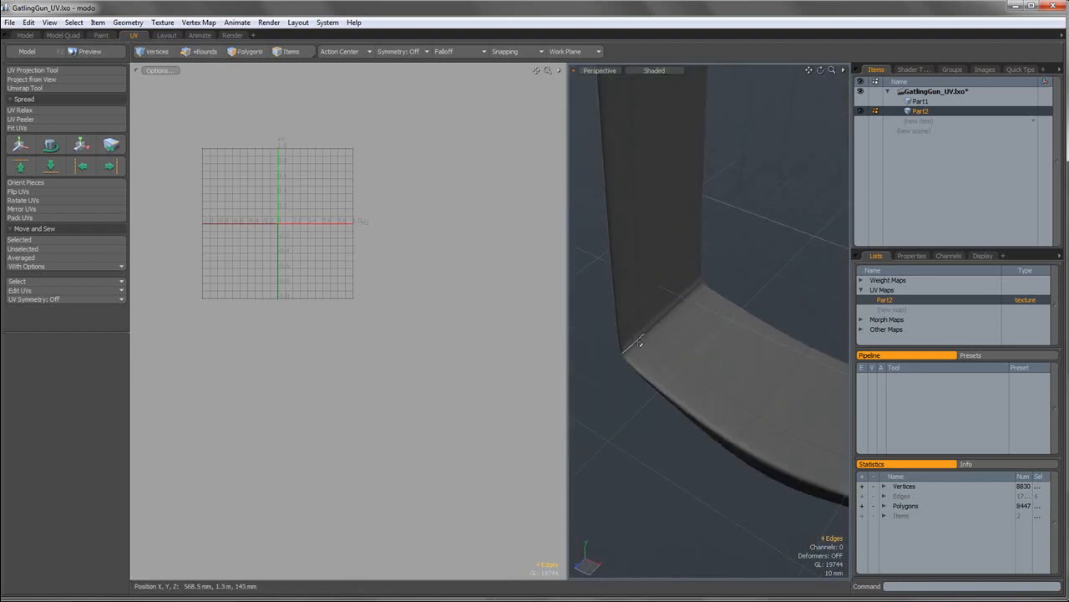
pyautogui.keyDown('shift'); pyautogui.click(651, 328); pyautogui.keyUp('shift')
# Try to run a seam from the opening's lower corner along the housing's bottom edge, and undo it.
pyautogui.keyDown('alt'); pyautogui.moveTo(788, 362); pyautogui.dragTo(674, 244); pyautogui.keyUp('alt')
pyautogui.scroll(-5, 771, 312)
pyautogui.scroll(3, 741, 371)
pyautogui.keyDown('alt'); pyautogui.moveTo(741, 372); pyautogui.dragTo(615, 322); pyautogui.keyUp('alt')
pyautogui.keyDown('shift'); pyautogui.click(772, 412); pyautogui.keyUp('shift')
pyautogui.scroll(-5, 790, 409)
pyautogui.scroll(-3, 650, 318)
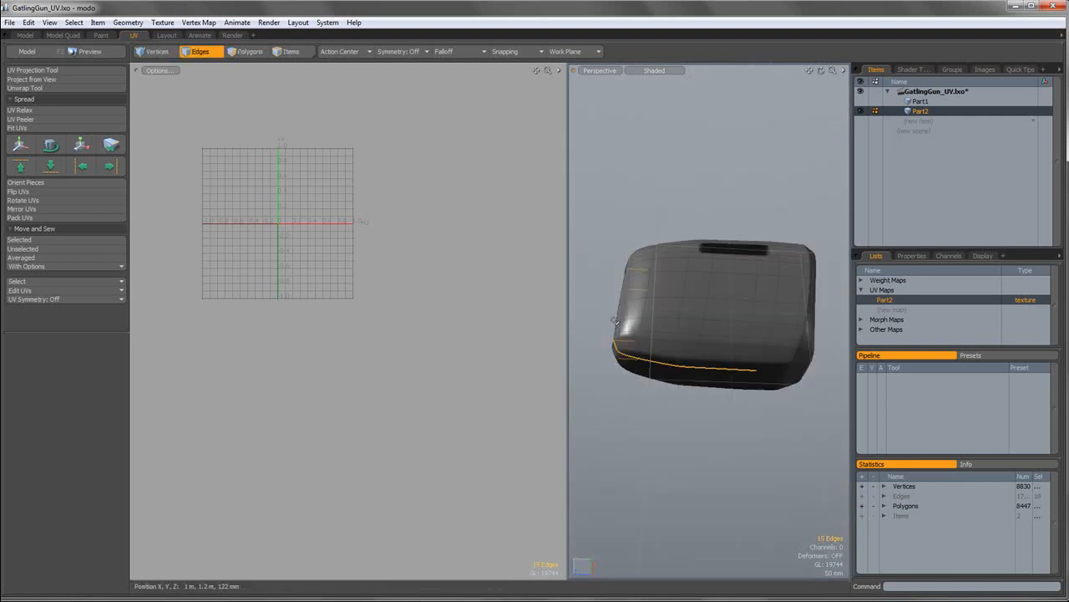
pyautogui.keyDown('alt'); pyautogui.moveTo(738, 380); pyautogui.dragTo(738, 395); pyautogui.keyUp('alt')
pyautogui.scroll(5, 739, 395)
pyautogui.keyDown('ctrl'); pyautogui.click(741, 393); pyautogui.keyUp('ctrl')
pyautogui.keyDown('alt'); pyautogui.moveTo(790, 317); pyautogui.dragTo(874, 309); pyautogui.keyUp('alt')
pyautogui.keyDown('alt'); pyautogui.keyDown('shift'); pyautogui.moveTo(614, 306); pyautogui.dragTo(739, 310); pyautogui.keyUp('shift'); pyautogui.keyUp('alt')
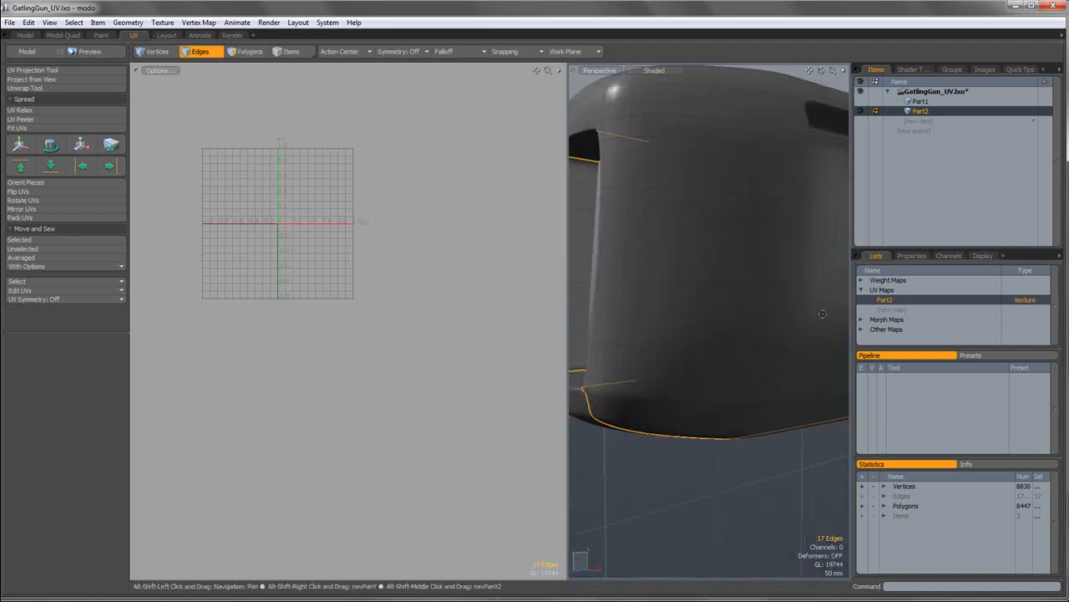
pyautogui.hotkey('ctrl', 'z')
pyautogui.hotkey('ctrl', 'z')
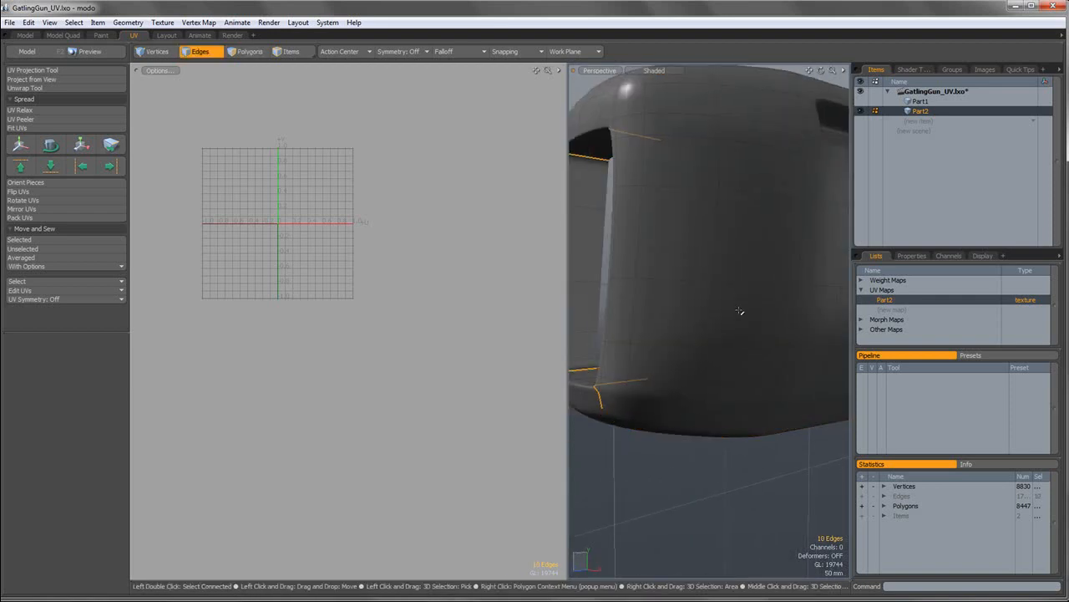
# Deselect the stray edge beside the end opening and add the outline of the housing's side slot to the seams.
pyautogui.scroll(-3, 739, 311)
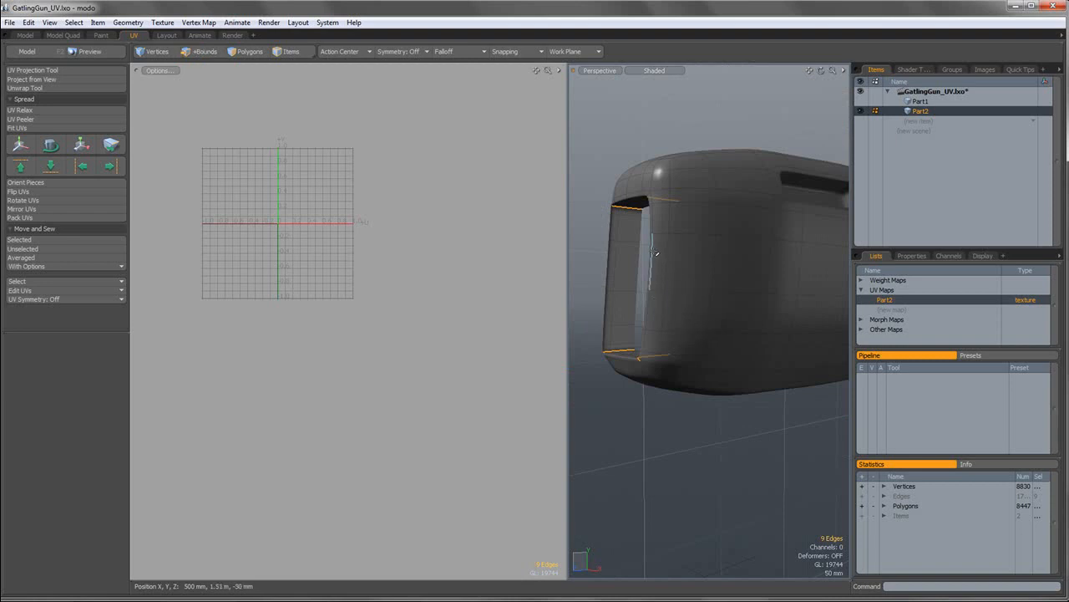
pyautogui.keyDown('alt'); pyautogui.moveTo(703, 257); pyautogui.dragTo(795, 284); pyautogui.keyUp('alt')
pyautogui.scroll(4, 757, 401)
pyautogui.keyDown('alt'); pyautogui.keyDown('shift'); pyautogui.moveTo(790, 386); pyautogui.dragTo(638, 341); pyautogui.keyUp('shift'); pyautogui.keyUp('alt')
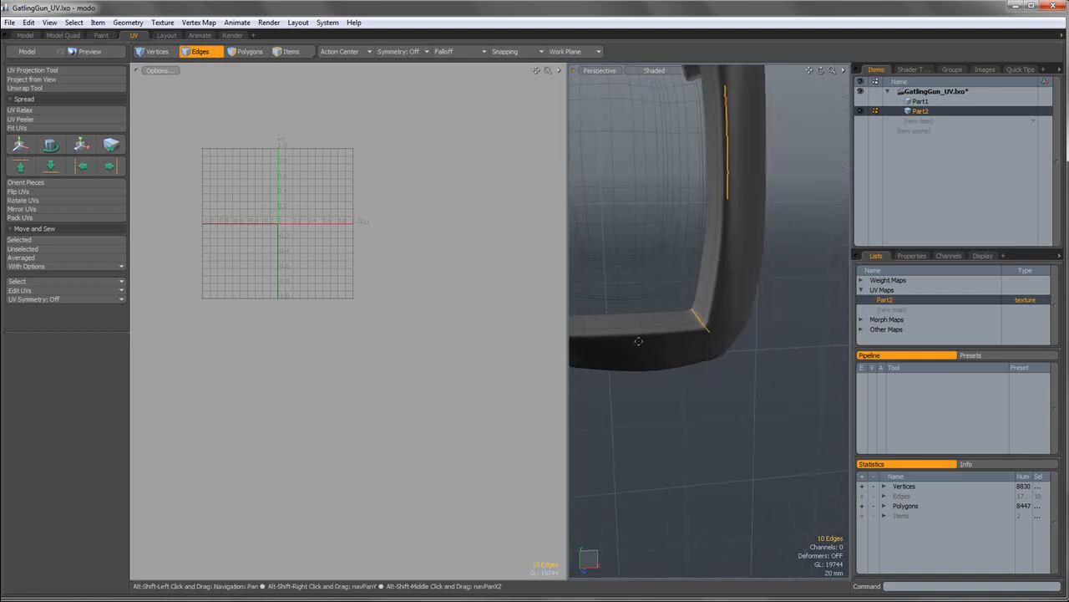
pyautogui.moveTo(703, 342)
pyautogui.keyDown('ctrl'); pyautogui.keyDown('alt'); pyautogui.mouseDown()
pyautogui.moveTo(713, 328)
pyautogui.moveTo(656, 316)
pyautogui.moveTo(665, 313)
pyautogui.moveTo(649, 270)
pyautogui.moveTo(660, 270)
pyautogui.moveTo(661, 315)
pyautogui.moveTo(712, 327)
pyautogui.moveTo(673, 321)
pyautogui.moveTo(721, 306)
pyautogui.mouseUp(); pyautogui.keyUp('alt'); pyautogui.keyUp('ctrl')
pyautogui.scroll(-4, 732, 297)
pyautogui.scroll(-1, 669, 326)
pyautogui.keyDown('ctrl'); pyautogui.click(672, 329); pyautogui.keyUp('ctrl')
pyautogui.scroll(-4, 662, 280)
pyautogui.scroll(-4, 681, 318)
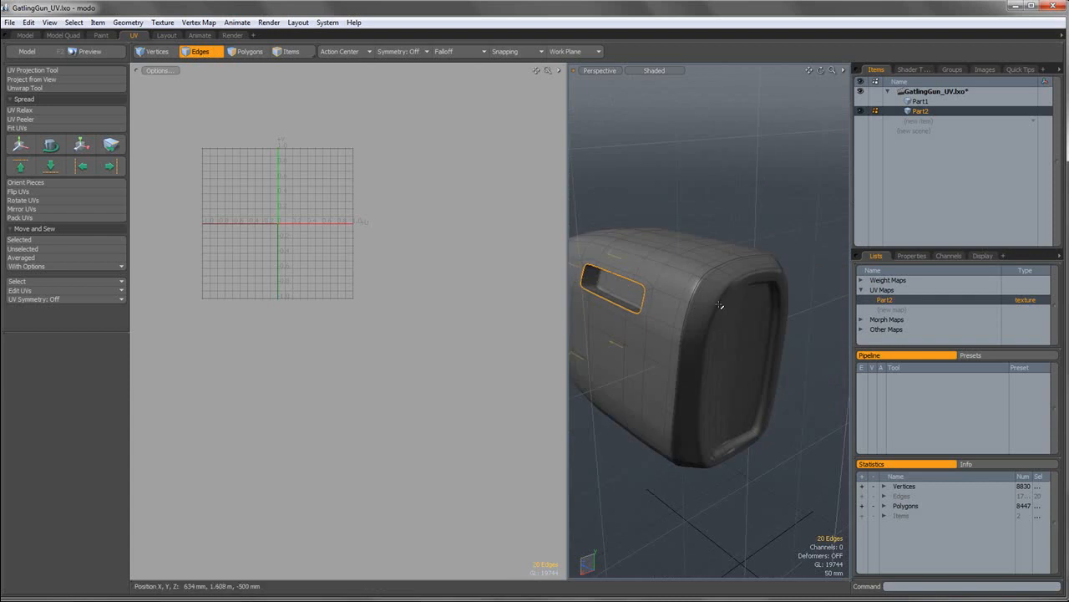
# Add the edge loop around the rim of the housing's recessed end to the seam selection.
pyautogui.scroll(5, 679, 300)
pyautogui.scroll(8, 679, 300)
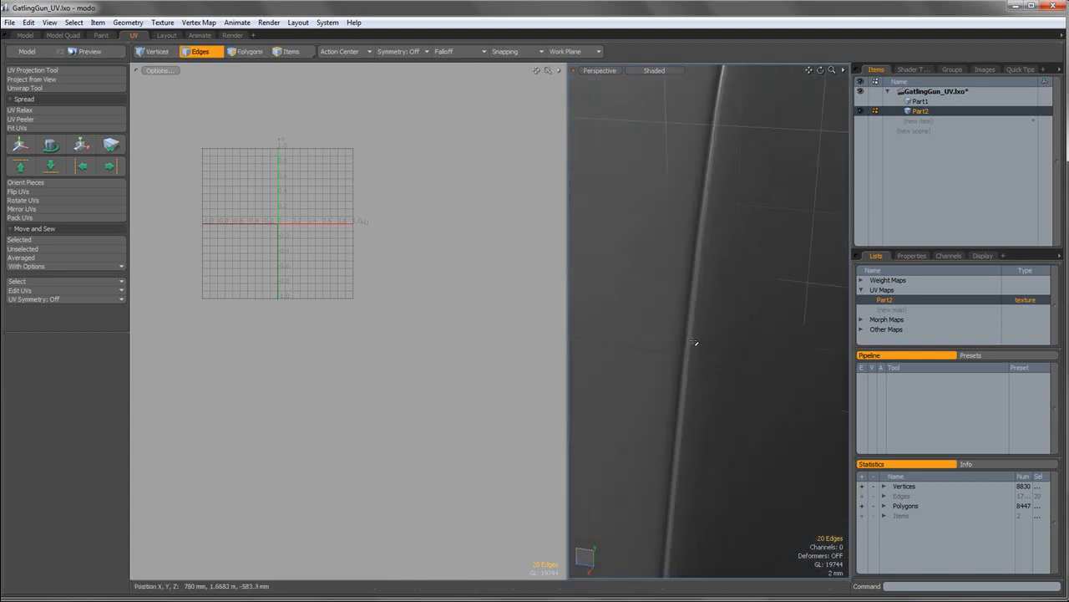
pyautogui.scroll(-10, 715, 324)
pyautogui.keyDown('alt'); pyautogui.moveTo(656, 244); pyautogui.dragTo(633, 276); pyautogui.keyUp('alt')
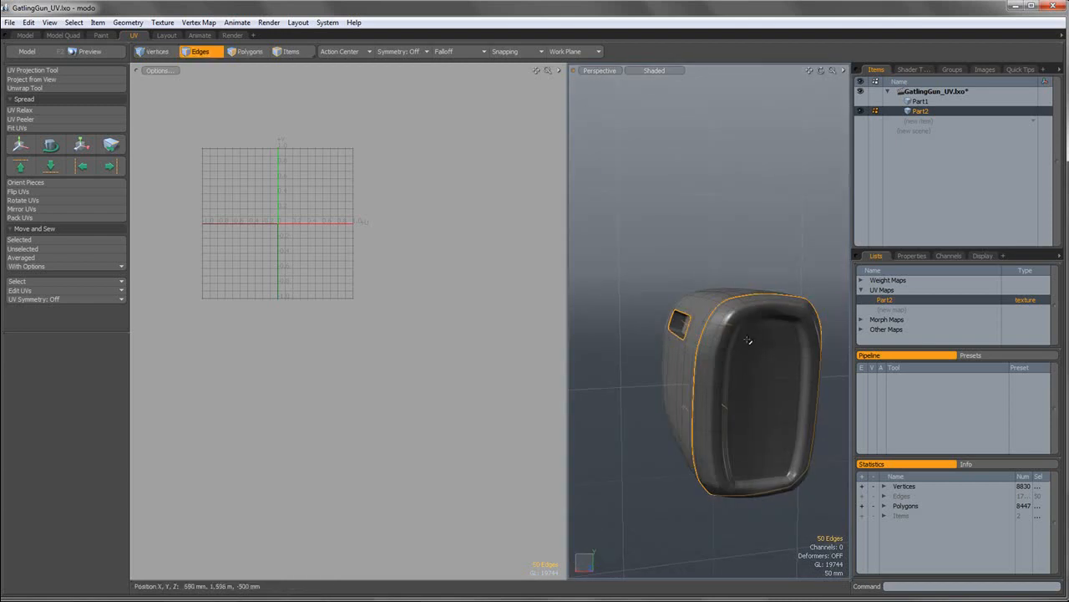
# Deselect the unwanted seam edges on the outer face near the end opening's upper corner.
pyautogui.scroll(4, 767, 339)
pyautogui.scroll(-3, 767, 343)
pyautogui.keyDown('alt'); pyautogui.moveTo(766, 348); pyautogui.dragTo(779, 341); pyautogui.keyUp('alt')
pyautogui.keyDown('alt'); pyautogui.keyDown('shift'); pyautogui.moveTo(712, 330); pyautogui.dragTo(746, 291); pyautogui.keyUp('shift'); pyautogui.keyUp('alt')
pyautogui.scroll(3, 746, 289)
pyautogui.scroll(-4, 744, 292)
pyautogui.scroll(5, 764, 300)
pyautogui.scroll(-4, 729, 289)
pyautogui.scroll(4, 704, 289)
pyautogui.keyDown('ctrl'); pyautogui.click(667, 281); pyautogui.keyUp('ctrl')
pyautogui.scroll(-4, 667, 281)
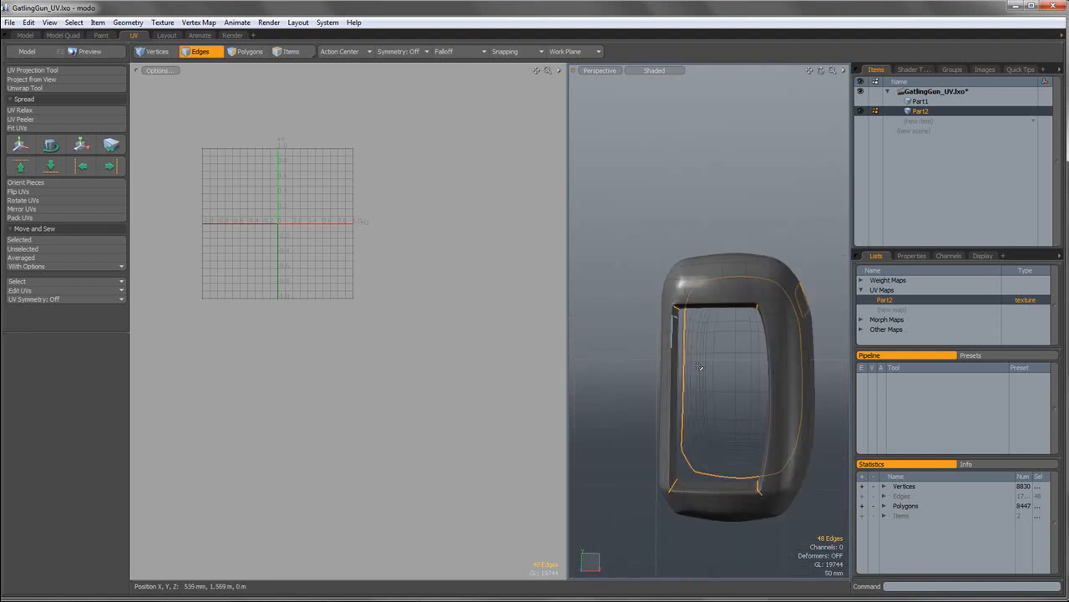
# Extend the seam downward from the end opening's lower corner across the housing's rounded lower lip.
pyautogui.keyDown('alt'); pyautogui.moveTo(670, 478); pyautogui.dragTo(671, 409); pyautogui.keyUp('alt')
pyautogui.scroll(4, 670, 408)
pyautogui.keyDown('alt'); pyautogui.keyDown('shift'); pyautogui.moveTo(709, 320); pyautogui.dragTo(607, 339); pyautogui.keyUp('shift'); pyautogui.keyUp('alt')
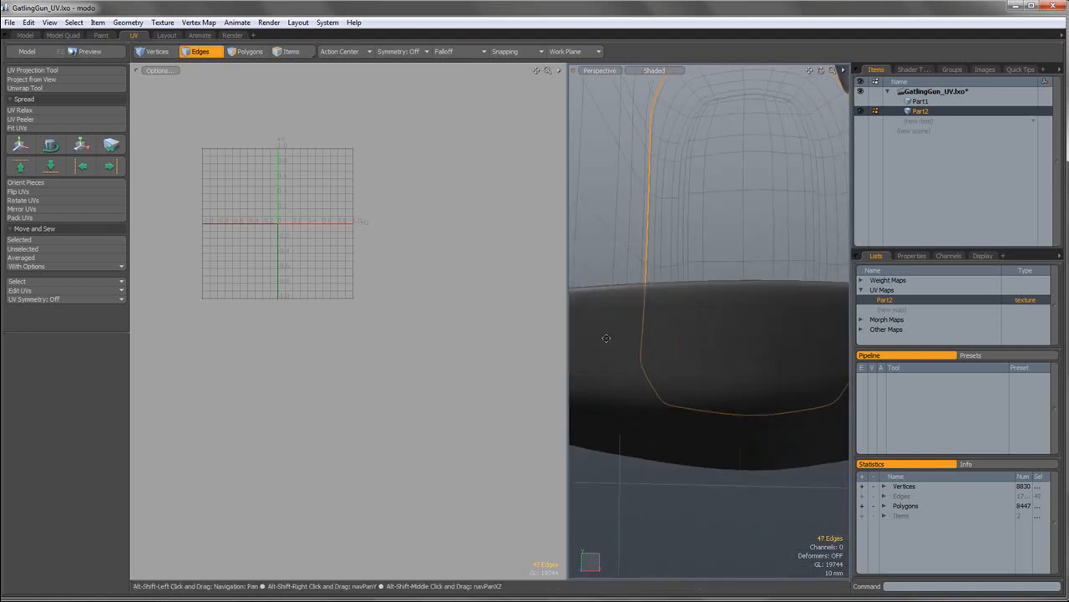
pyautogui.keyDown('alt'); pyautogui.keyDown('shift'); pyautogui.moveTo(812, 331); pyautogui.dragTo(664, 329); pyautogui.keyUp('shift'); pyautogui.keyUp('alt')
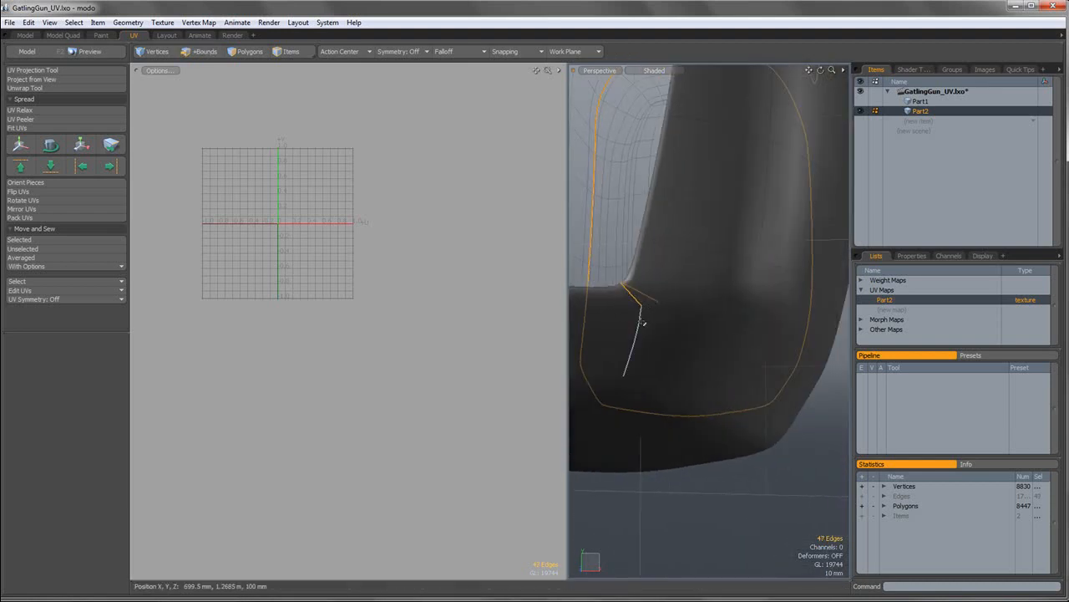
pyautogui.keyDown('shift'); pyautogui.click(620, 396); pyautogui.keyUp('shift')
# Extend the seam along the housing's underside from the end opening's corner to the edge loop around the recessed end.
pyautogui.scroll(-3, 654, 367)
pyautogui.keyDown('alt'); pyautogui.moveTo(654, 368); pyautogui.dragTo(506, 314); pyautogui.keyUp('alt')
pyautogui.keyDown('alt'); pyautogui.keyDown('shift'); pyautogui.moveTo(842, 280); pyautogui.dragTo(730, 296); pyautogui.keyUp('shift'); pyautogui.keyUp('alt')
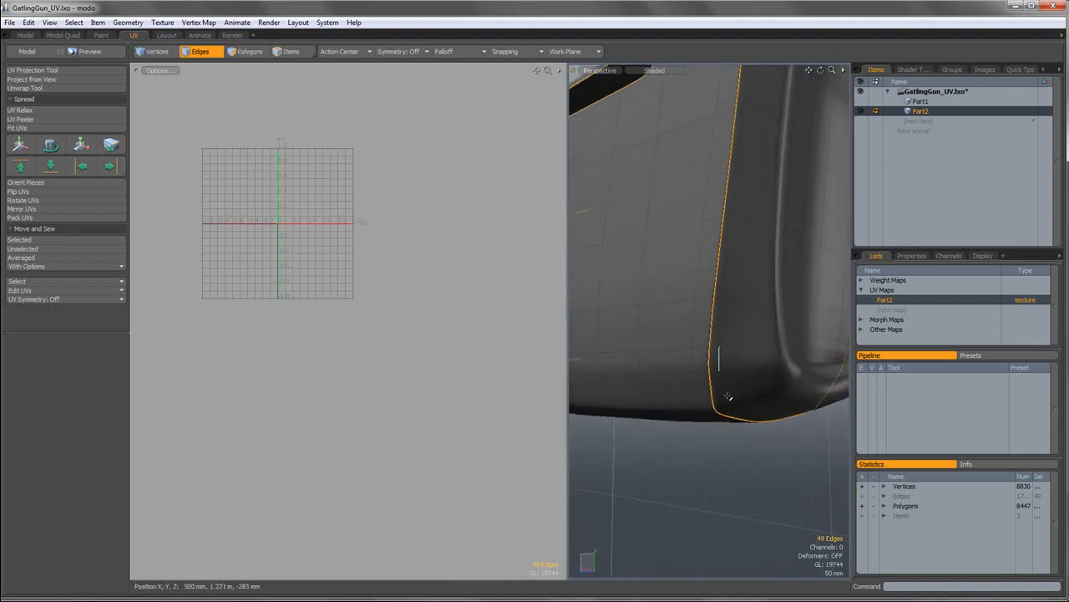
pyautogui.scroll(4, 722, 404)
pyautogui.press('Up')
pyautogui.press('Up')
pyautogui.press('Up')
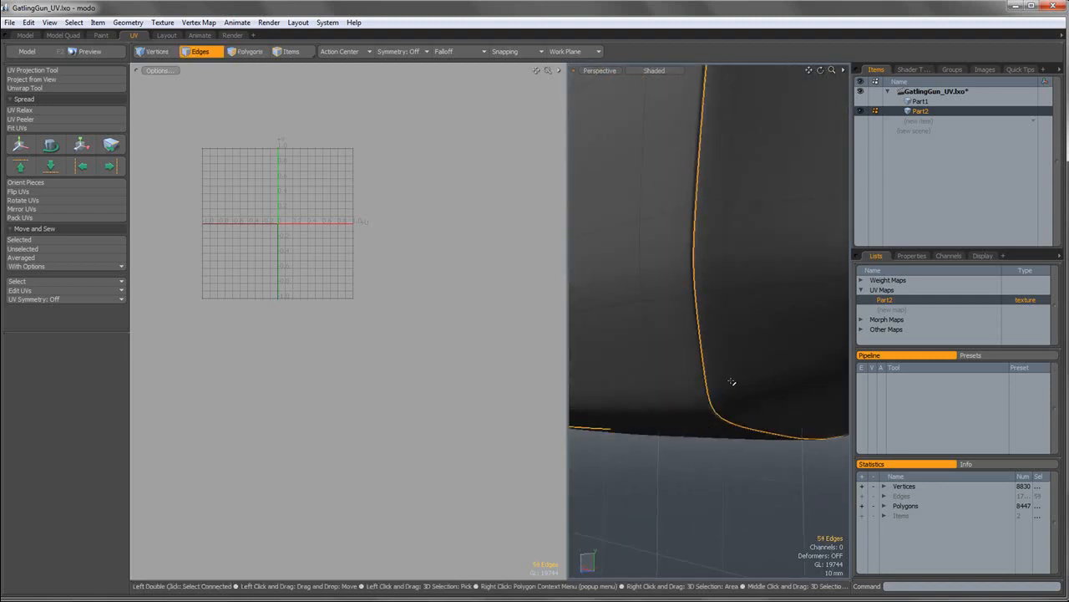
pyautogui.press('Up')
pyautogui.keyDown('alt'); pyautogui.moveTo(732, 381); pyautogui.dragTo(713, 277); pyautogui.keyUp('alt')
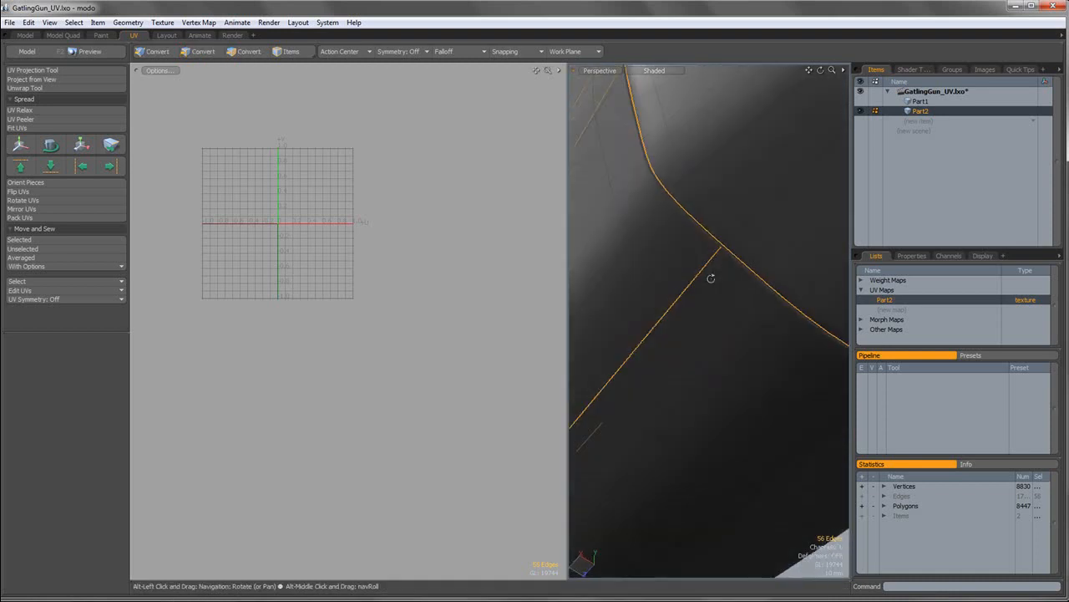
pyautogui.scroll(3, 723, 241)
pyautogui.scroll(3, 723, 241)
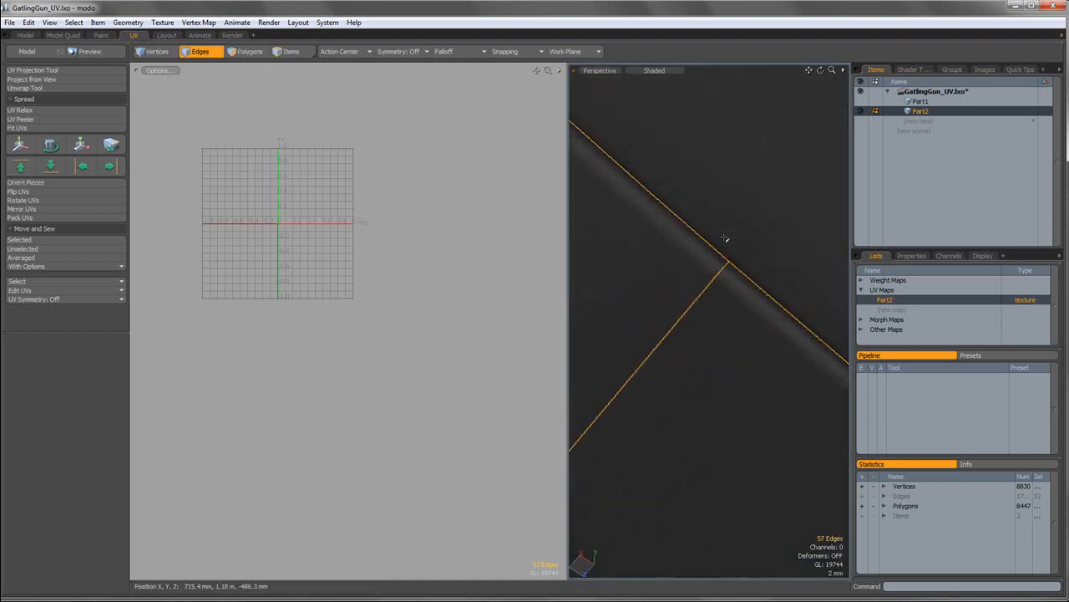
pyautogui.scroll(-3, 727, 242)
# Unwrap the housing along the selected seams with the Unwrap Tool, using a Cylindrical initial projection on the X axis.
pyautogui.click(25, 88)
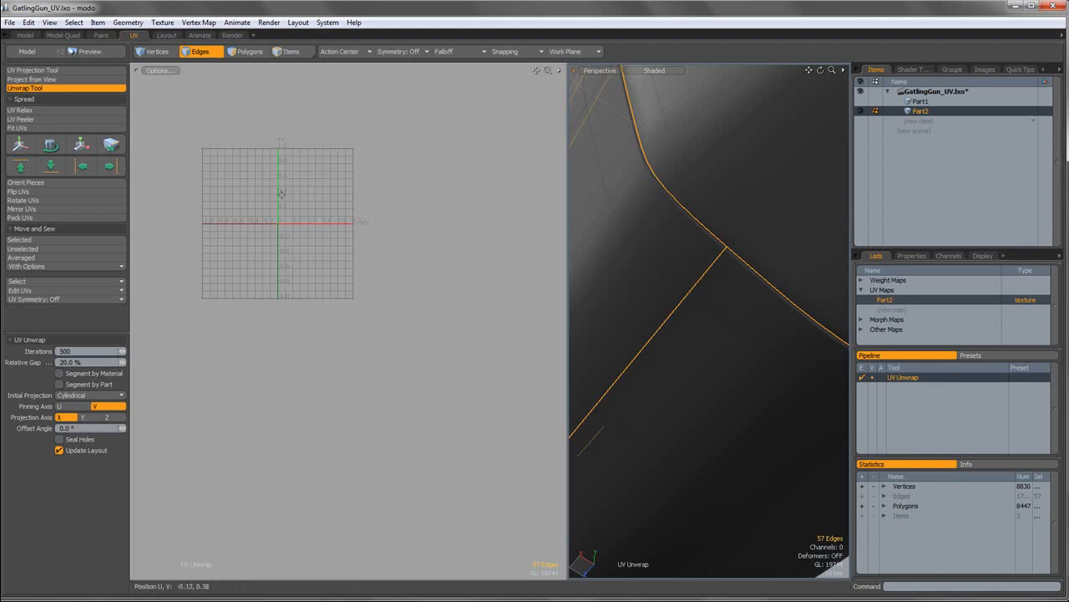
pyautogui.click(318, 196)
pyautogui.scroll(5, 318, 188)
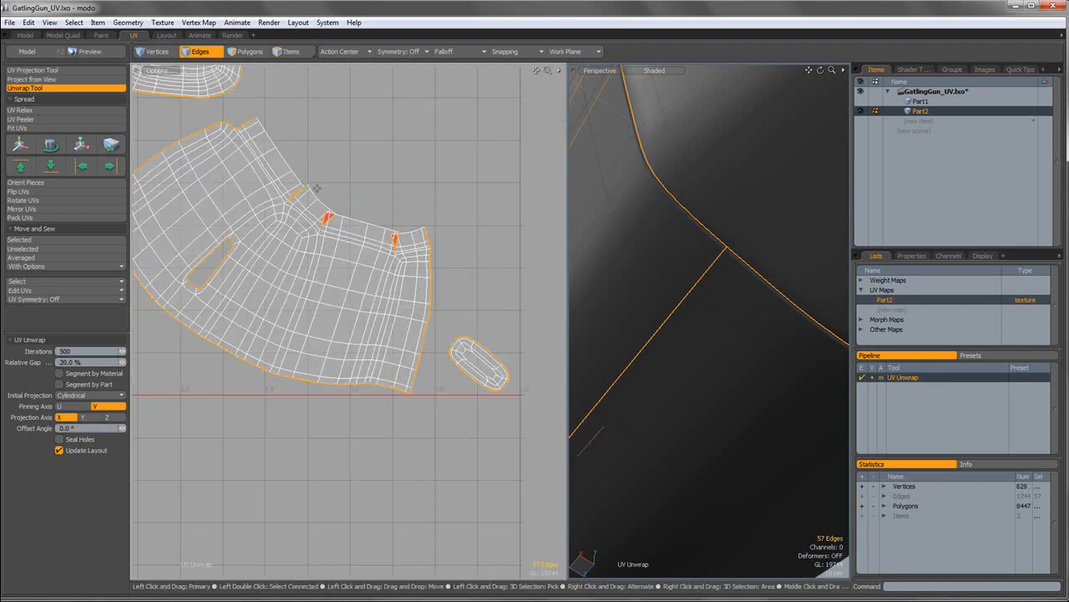
pyautogui.scroll(-2, 295, 154)
pyautogui.keyDown('alt'); pyautogui.keyDown('shift'); pyautogui.moveTo(282, 104); pyautogui.dragTo(307, 160); pyautogui.keyUp('shift'); pyautogui.keyUp('alt')
# Select the recessed end's UV island and apply UV Relax in Adaptive mode.
pyautogui.press('3')
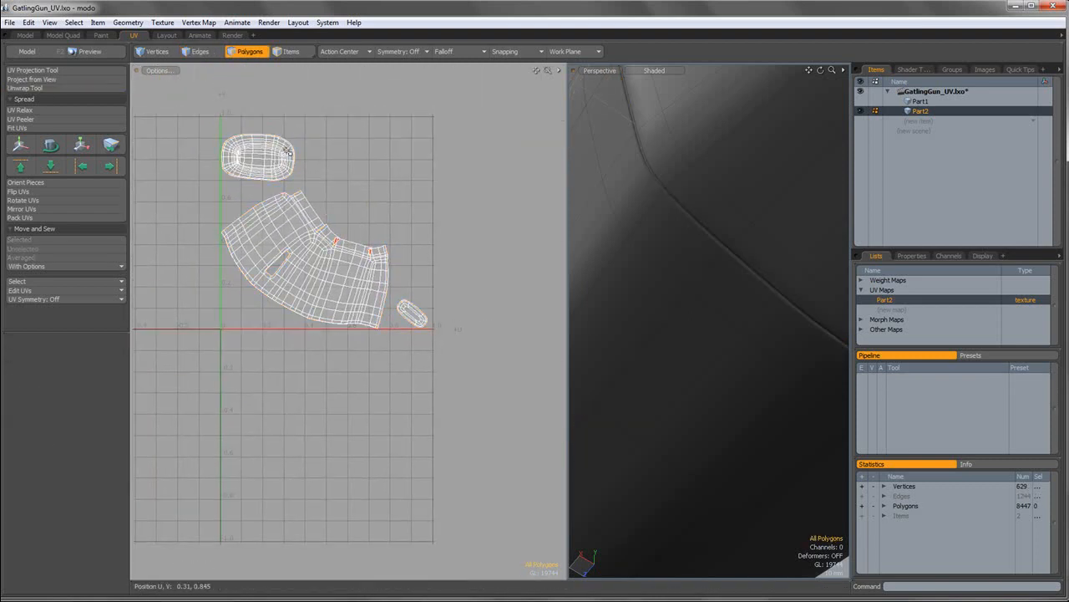
pyautogui.doubleClick(288, 151)
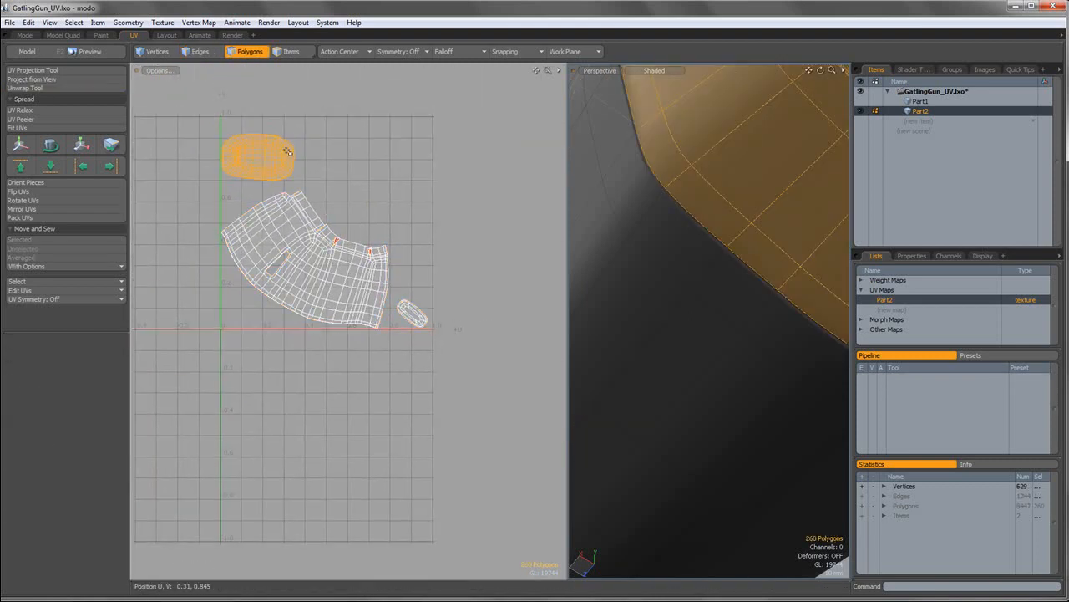
pyautogui.click(20, 109)
pyautogui.click(294, 156)
pyautogui.press('a')
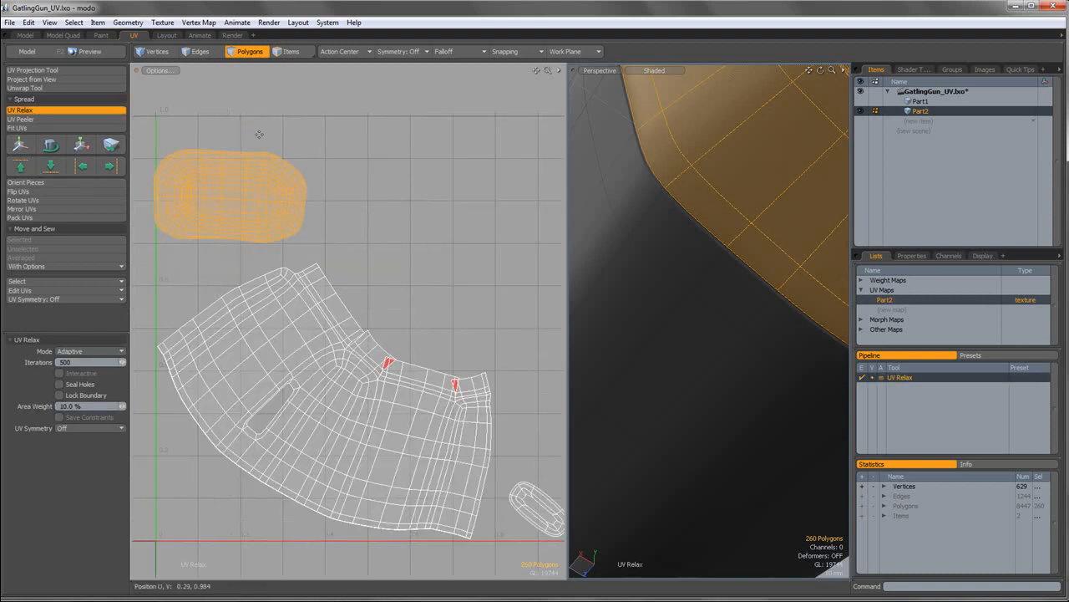
# Switch UV Relax to Unwrap mode for the recessed end's island and compare the result with the model's shape.
pyautogui.click(95, 351)
pyautogui.click(92, 360)
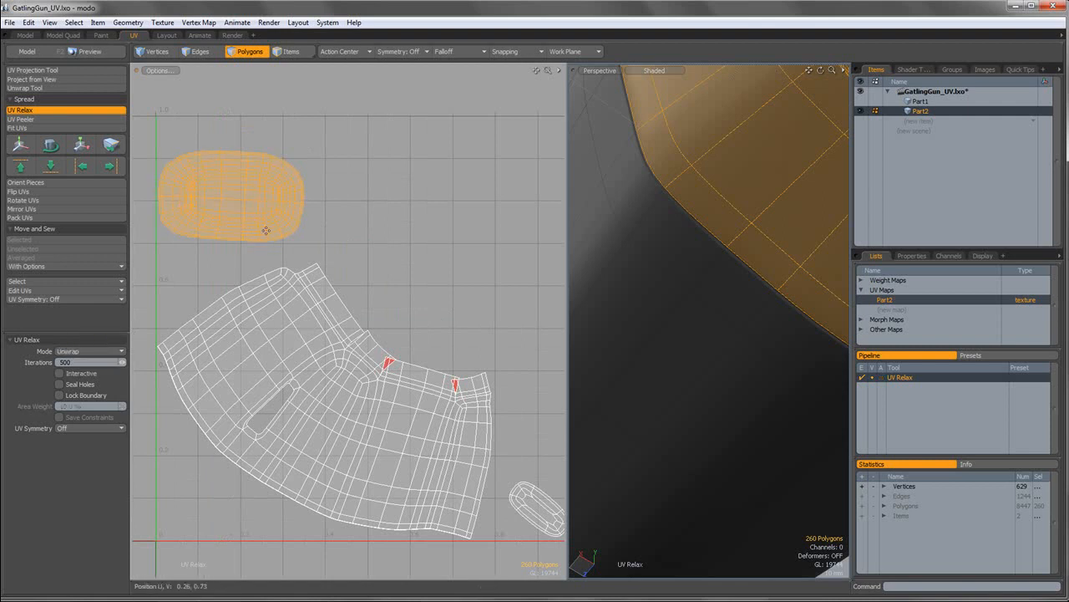
pyautogui.scroll(-5, 322, 222)
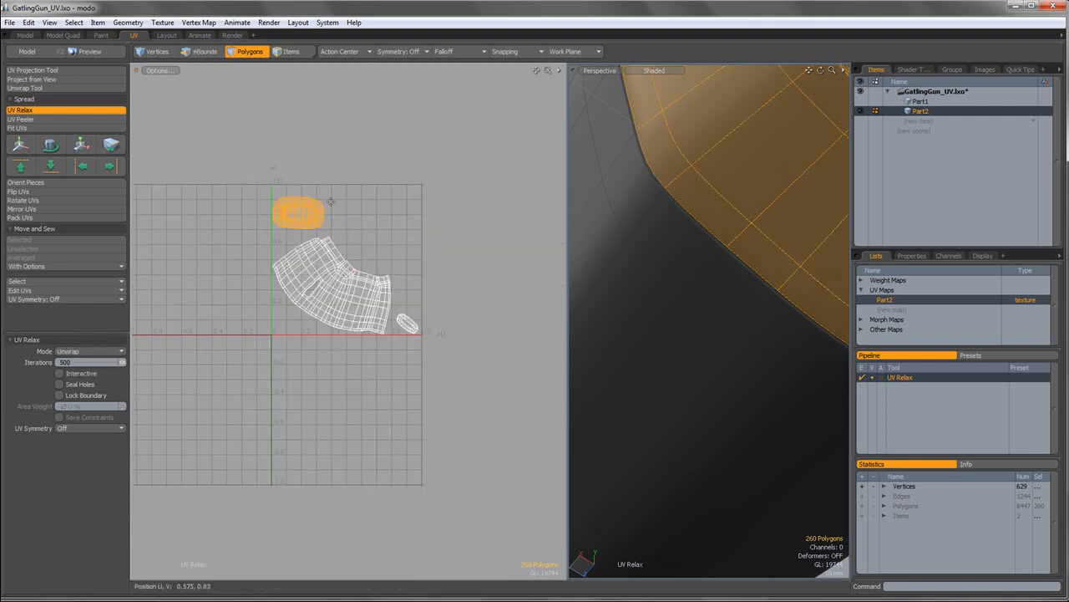
pyautogui.scroll(5, 311, 202)
pyautogui.scroll(-5, 725, 232)
pyautogui.keyDown('alt'); pyautogui.moveTo(725, 232); pyautogui.dragTo(707, 234); pyautogui.keyUp('alt')
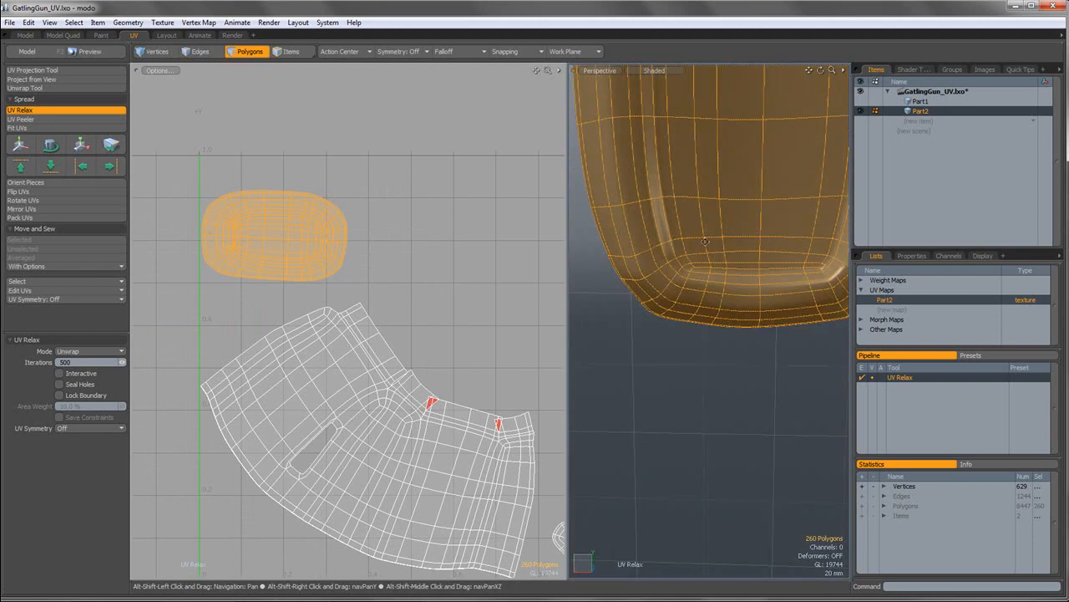
pyautogui.scroll(-5, 708, 233)
pyautogui.keyDown('alt'); pyautogui.moveTo(696, 324); pyautogui.dragTo(696, 284); pyautogui.keyUp('alt')
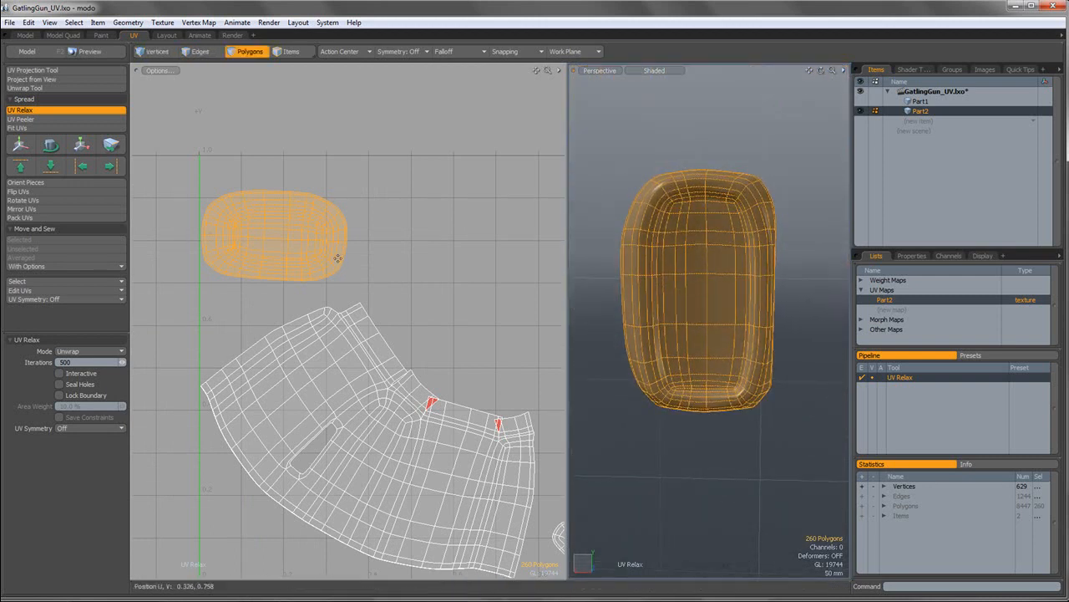
# Relax the recessed end's island again with UV Relax set to Adaptive mode.
pyautogui.press('space')
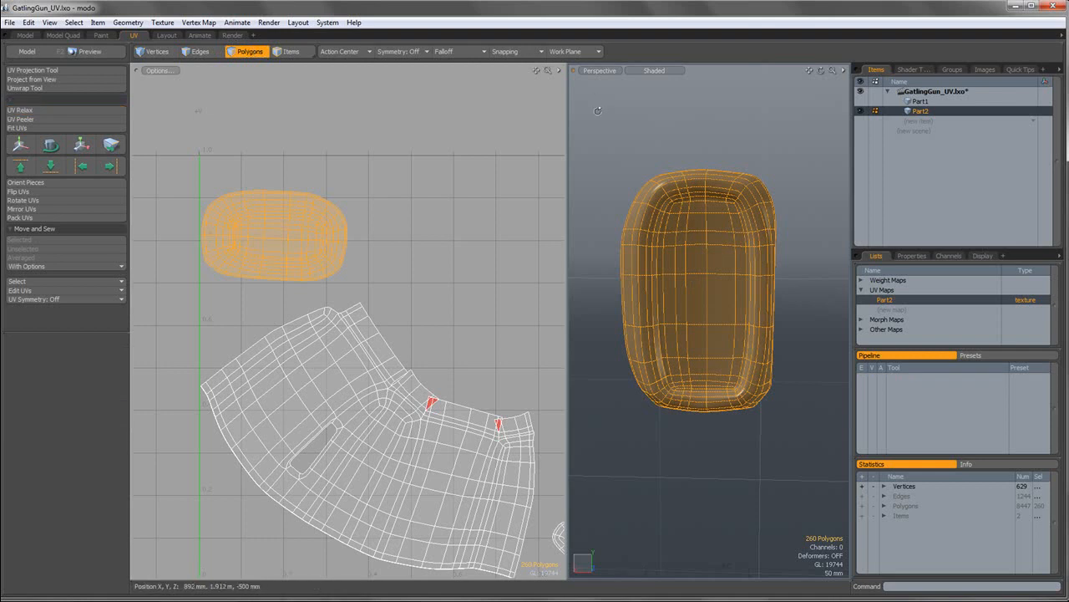
pyautogui.click(22, 110)
pyautogui.click(90, 351)
pyautogui.click(84, 361)
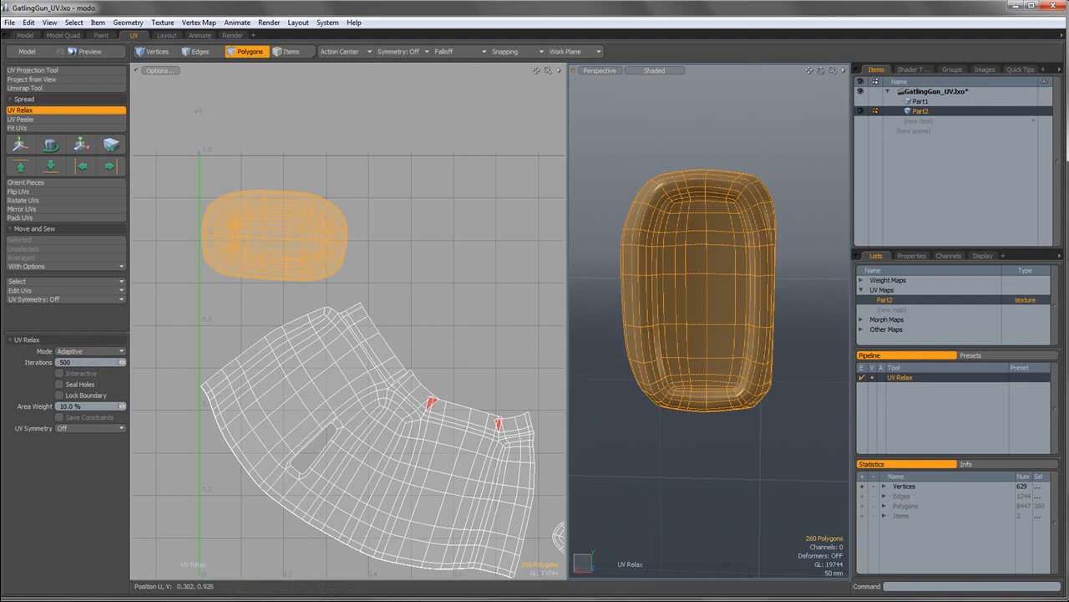
pyautogui.click(328, 192)
pyautogui.click(254, 51)
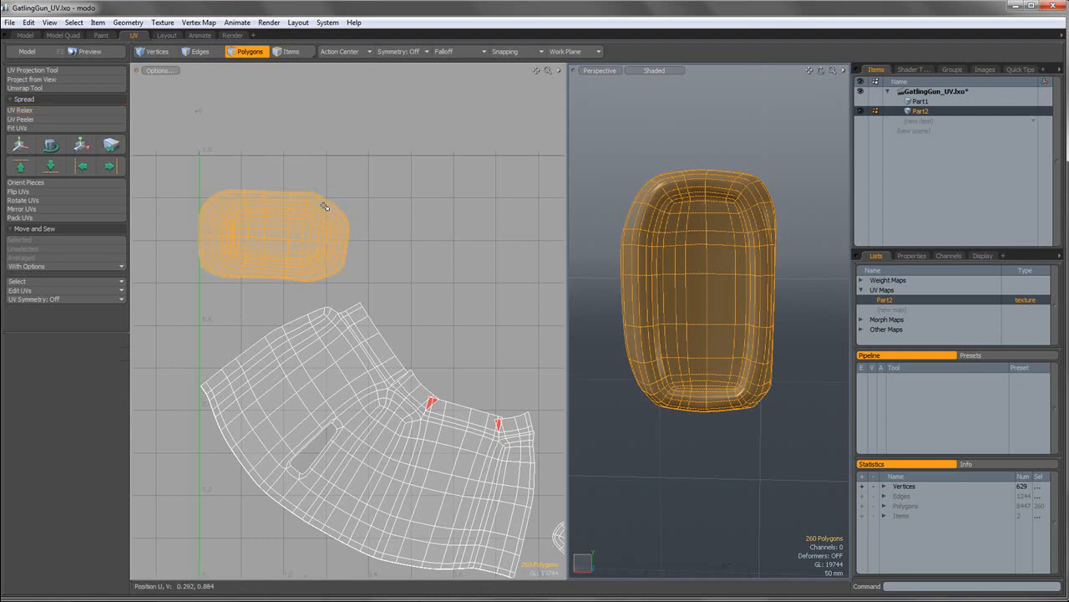
# Switch the 3D viewport to the Back view and project the recessed end's UVs from that view.
pyautogui.click(599, 70)
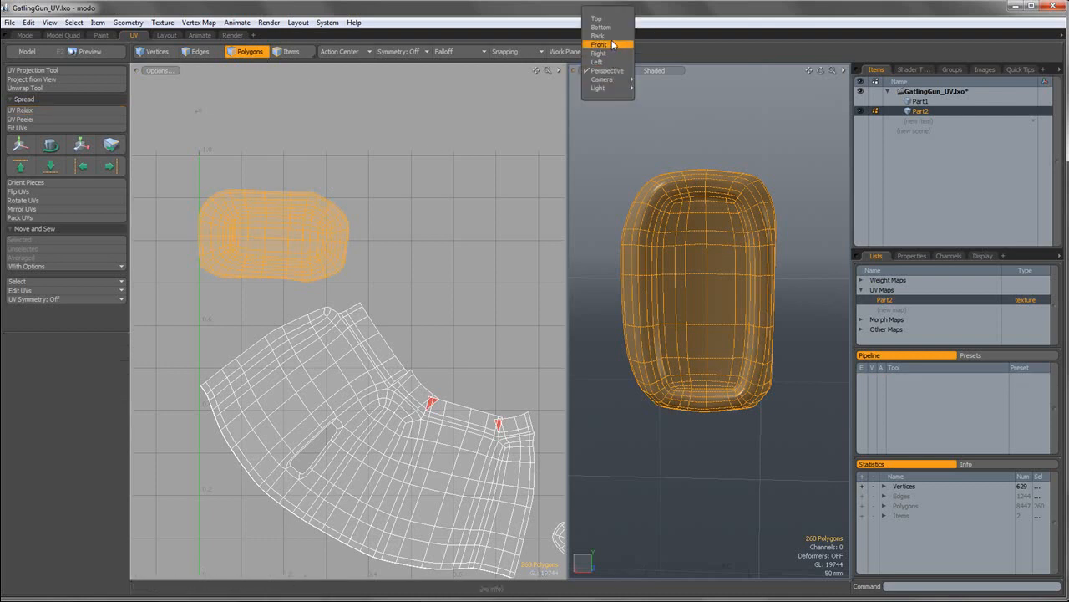
pyautogui.click(614, 49)
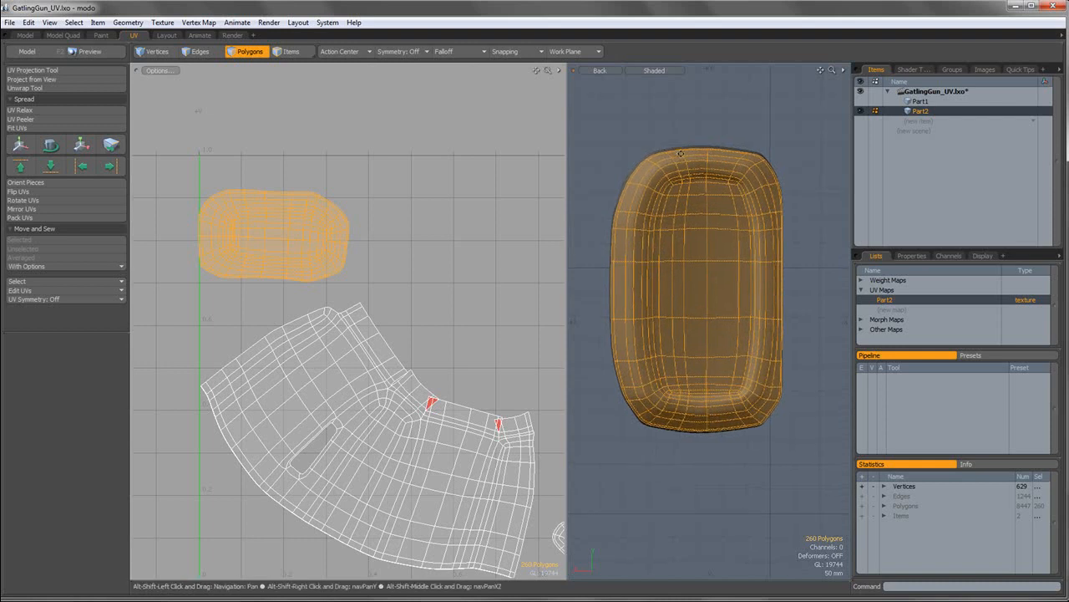
pyautogui.click(65, 79)
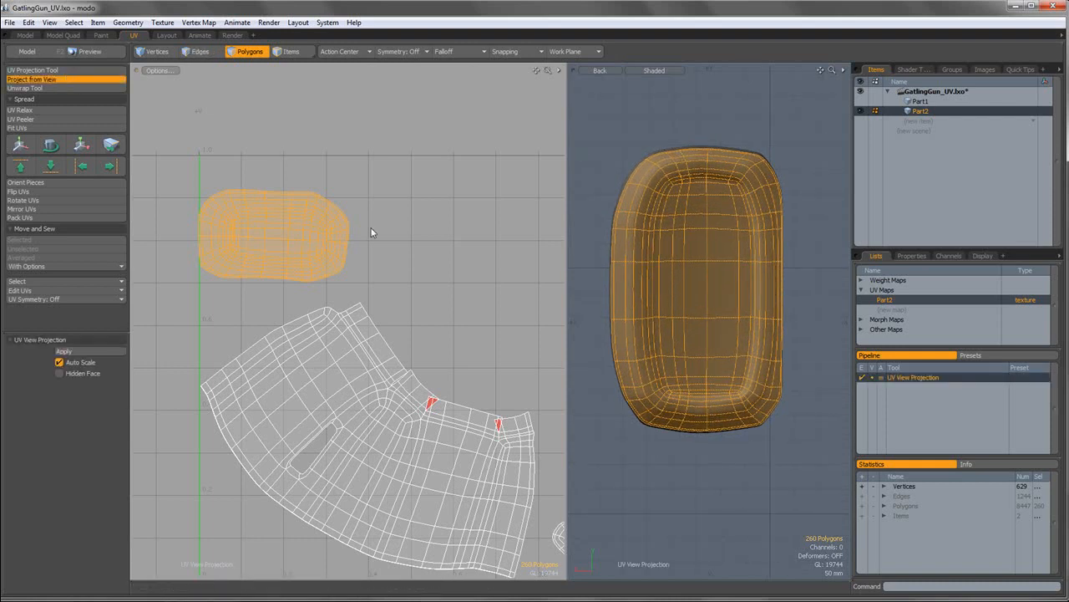
pyautogui.click(660, 248)
pyautogui.scroll(-2, 458, 182)
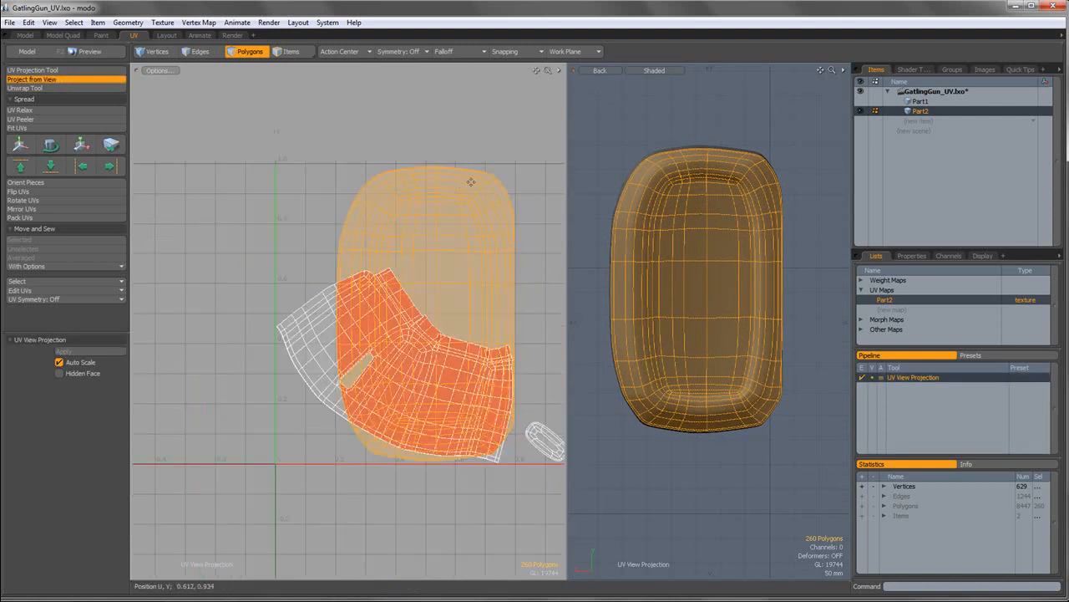
# Scale down the projected end island and place it above the main body island.
pyautogui.click(262, 54)
pyautogui.press('w')
pyautogui.moveTo(465, 226); pyautogui.dragTo(360, 177)
pyautogui.press('r')
pyautogui.press('w')
pyautogui.press('space')
# Relax the projected end island with UV Relax in Adaptive mode at 500 iterations.
pyautogui.click(32, 111)
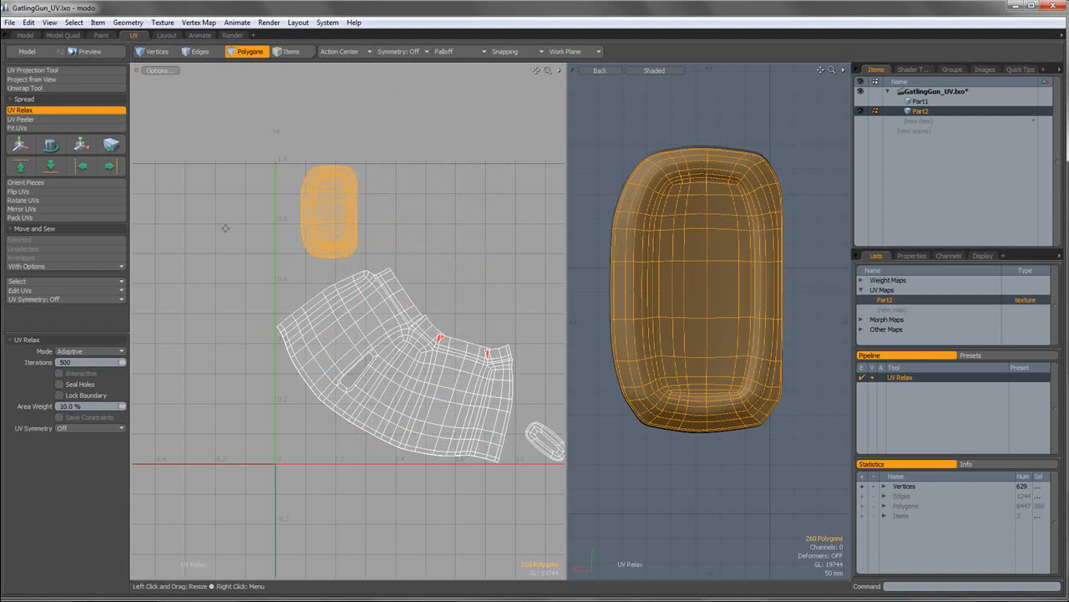
pyautogui.click(316, 197)
pyautogui.scroll(3, 351, 196)
pyautogui.scroll(-5, 350, 195)
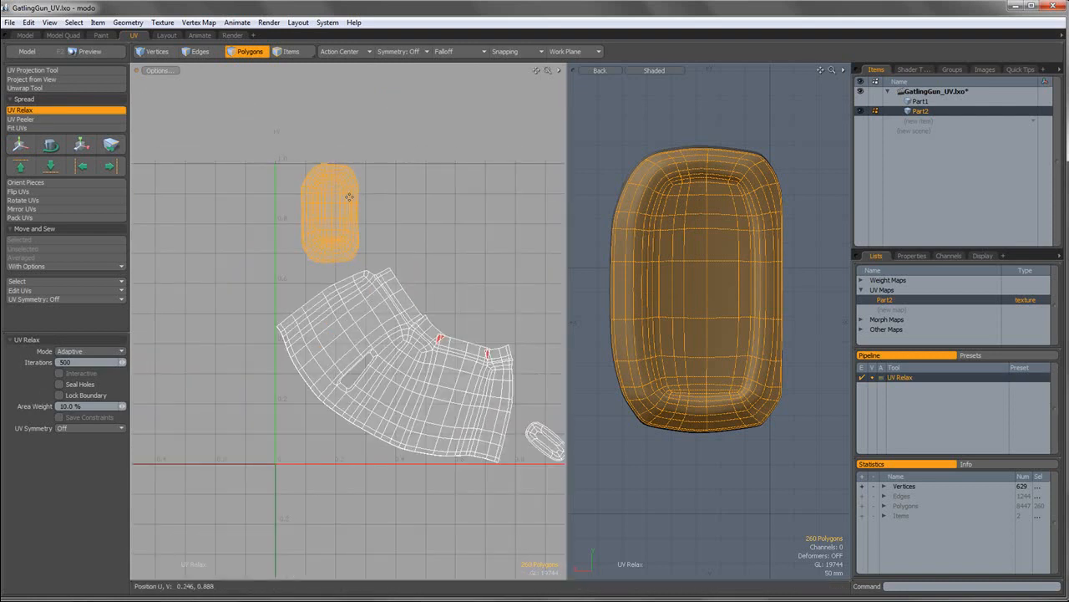
pyautogui.press('space')
# Select the main body's UV island and relax it with UV Relax in Adaptive mode.
pyautogui.click(409, 288)
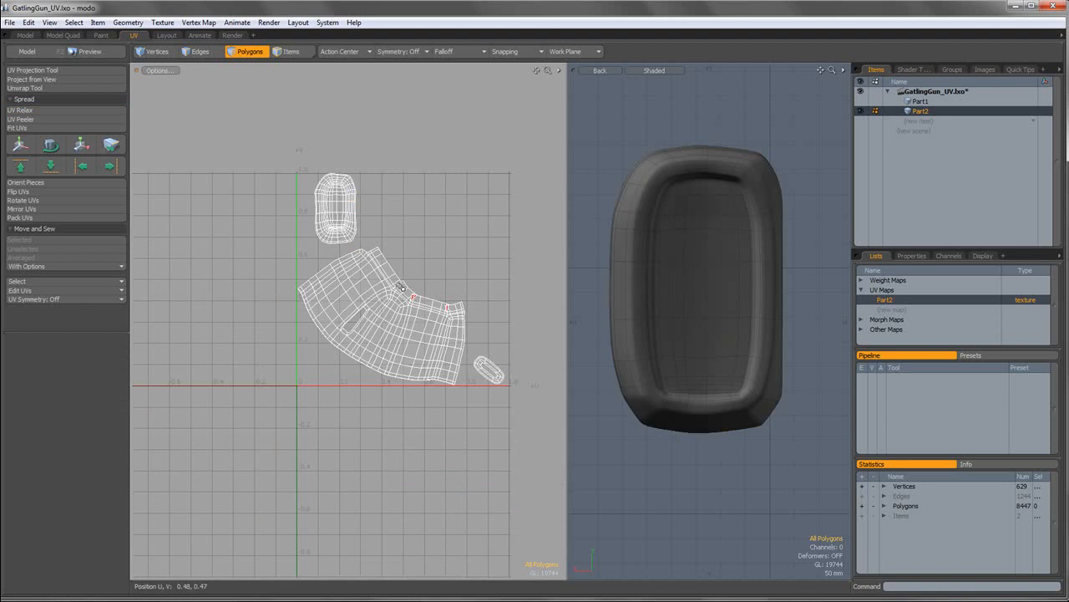
pyautogui.doubleClick(401, 289)
pyautogui.click(20, 109)
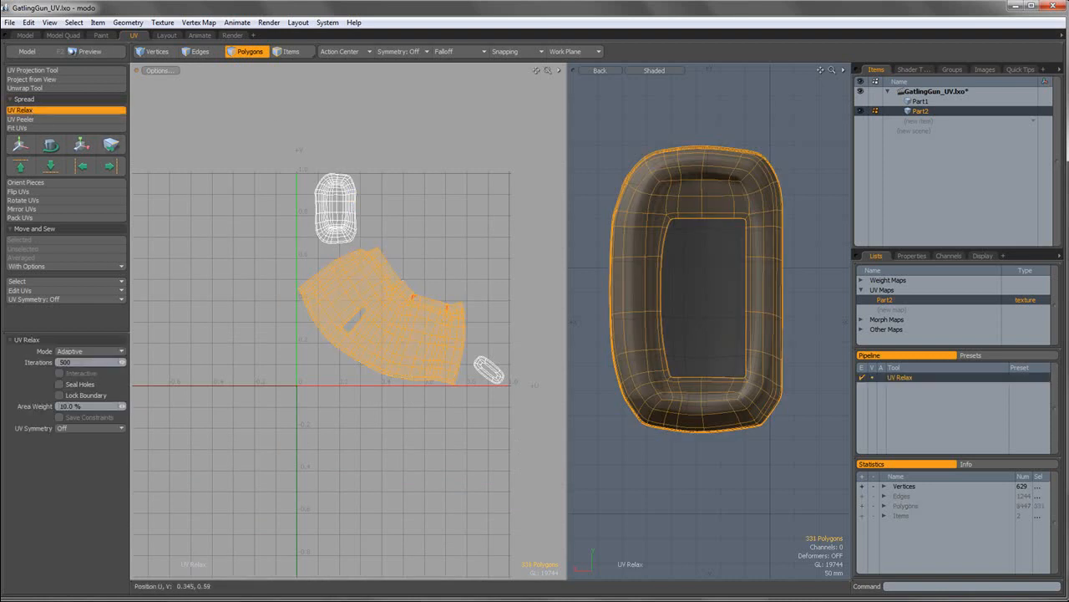
pyautogui.click(370, 260)
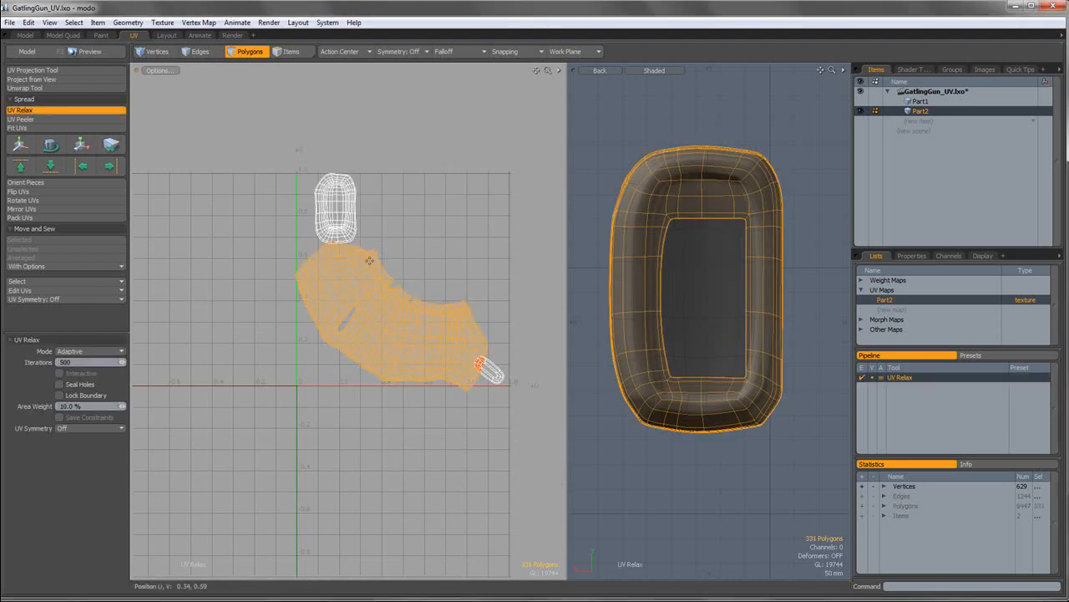
pyautogui.scroll(3, 436, 311)
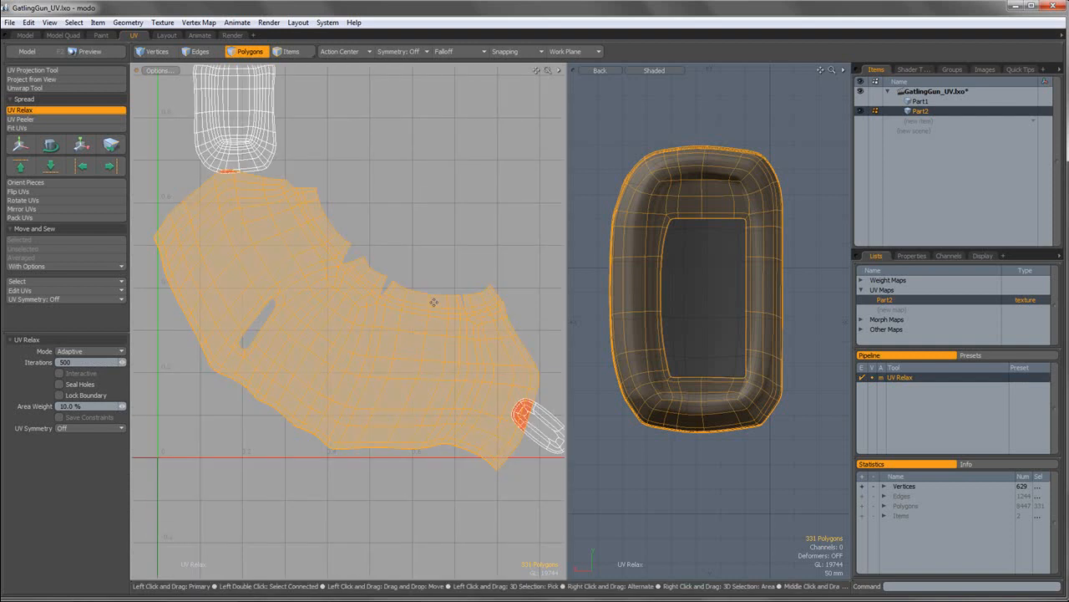
# Return the 3D viewport to Perspective and examine the seam edges around the housing from several sides.
pyautogui.scroll(-2, 433, 302)
pyautogui.keyDown('alt'); pyautogui.keyDown('shift'); pyautogui.moveTo(635, 294); pyautogui.dragTo(685, 346); pyautogui.keyUp('shift'); pyautogui.keyUp('alt')
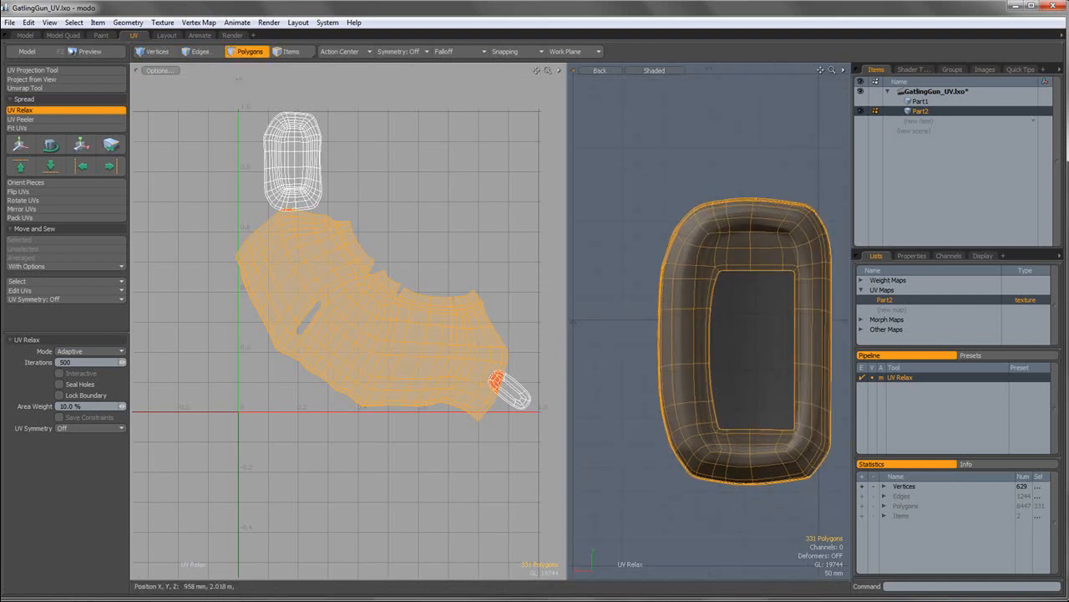
pyautogui.click(603, 74)
pyautogui.click(603, 99)
pyautogui.keyDown('alt'); pyautogui.moveTo(597, 205); pyautogui.dragTo(622, 249); pyautogui.keyUp('alt')
pyautogui.scroll(-4, 628, 183)
pyautogui.click(600, 72)
pyautogui.click(598, 78)
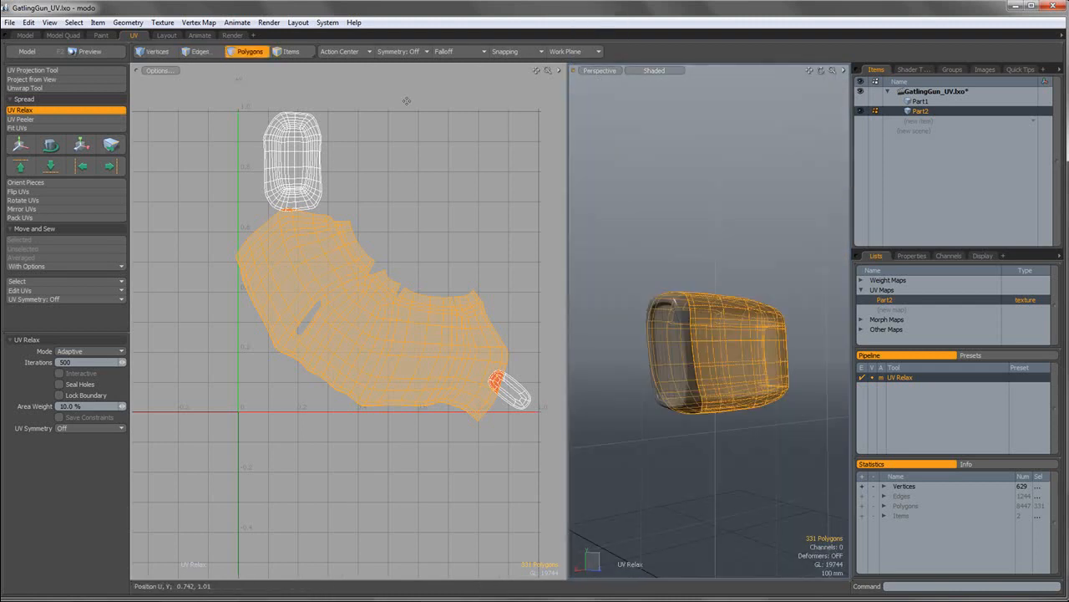
pyautogui.click(199, 51)
pyautogui.keyDown('alt'); pyautogui.moveTo(719, 339); pyautogui.dragTo(770, 304); pyautogui.keyUp('alt')
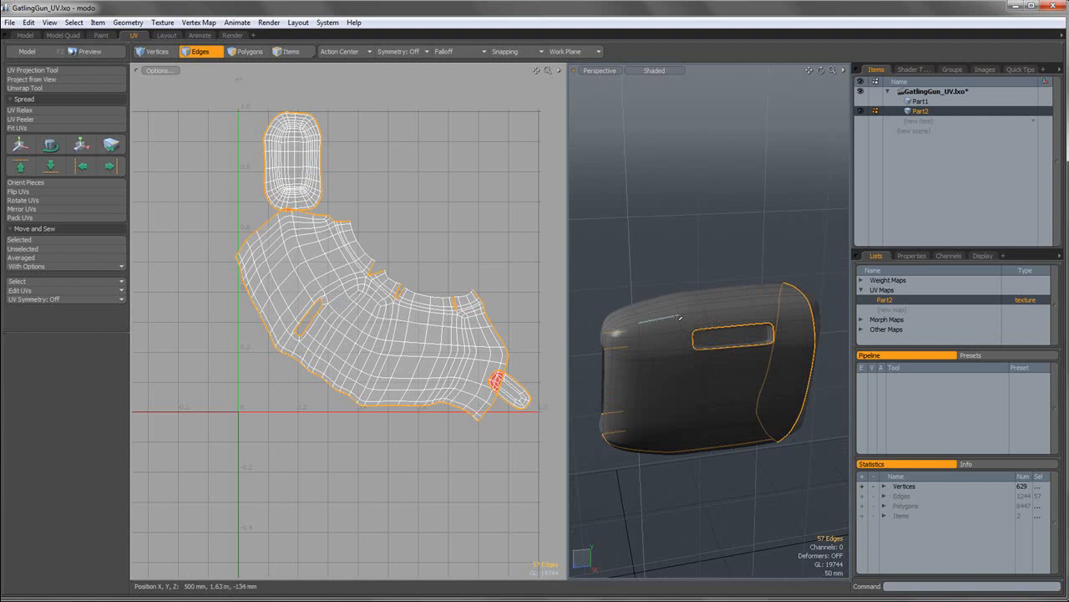
pyautogui.keyDown('alt'); pyautogui.moveTo(681, 318); pyautogui.dragTo(750, 226); pyautogui.keyUp('alt')
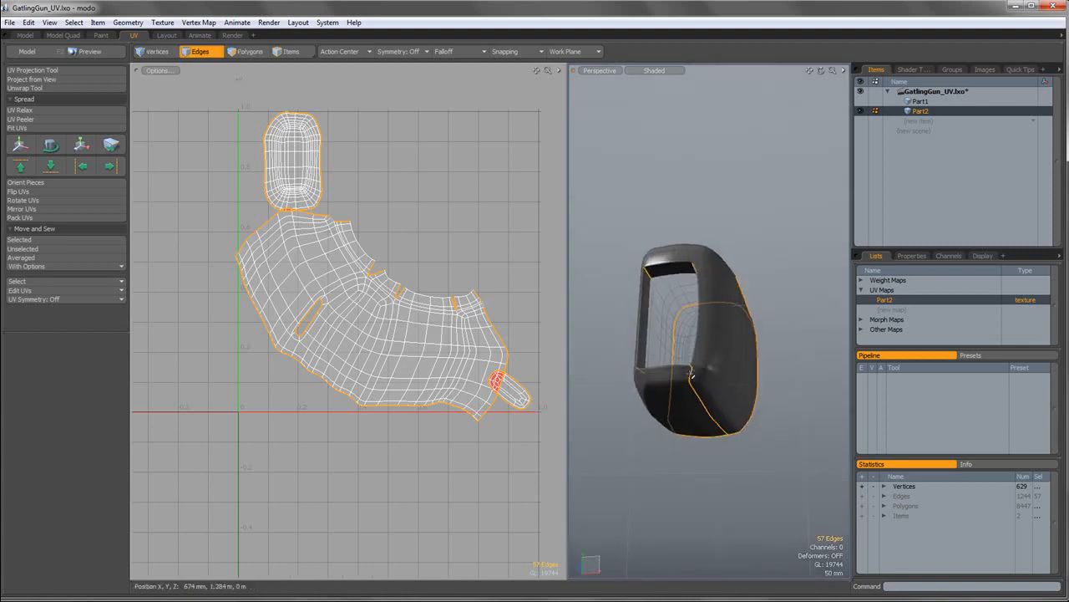
# Deselect the seam edges running along the housing's underside between the end opening and the recessed end's loop.
pyautogui.scroll(4, 700, 368)
pyautogui.scroll(3, 698, 368)
pyautogui.keyDown('ctrl'); pyautogui.keyDown('alt'); pyautogui.moveTo(741, 382); pyautogui.dragTo(657, 325); pyautogui.keyUp('alt'); pyautogui.keyUp('ctrl')
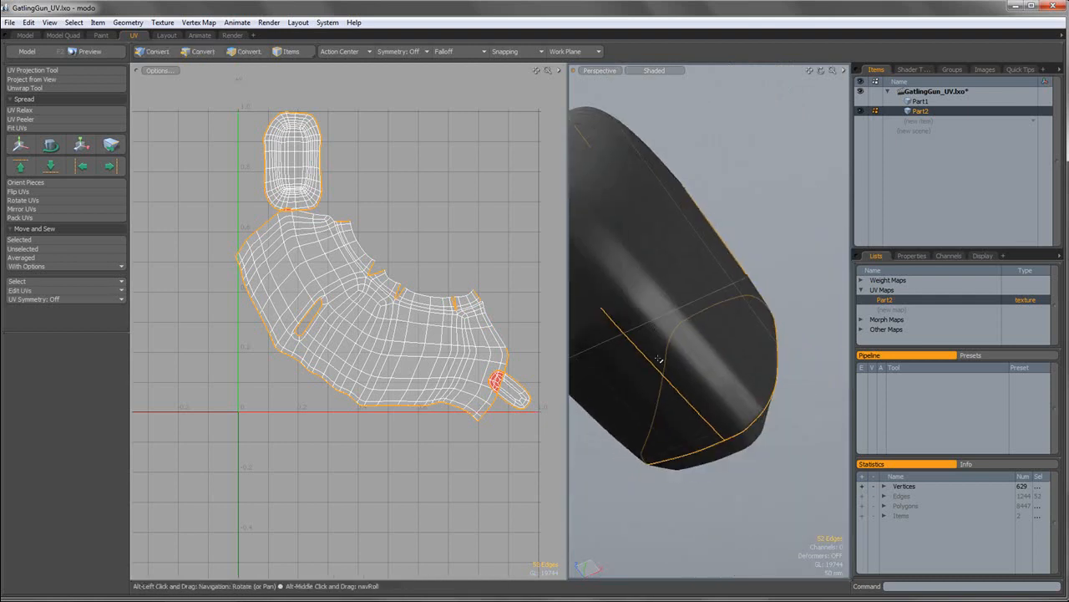
pyautogui.keyDown('ctrl'); pyautogui.click(694, 405); pyautogui.keyUp('ctrl')
pyautogui.keyDown('alt'); pyautogui.moveTo(681, 391); pyautogui.dragTo(722, 330); pyautogui.keyUp('alt')
pyautogui.scroll(5, 688, 339)
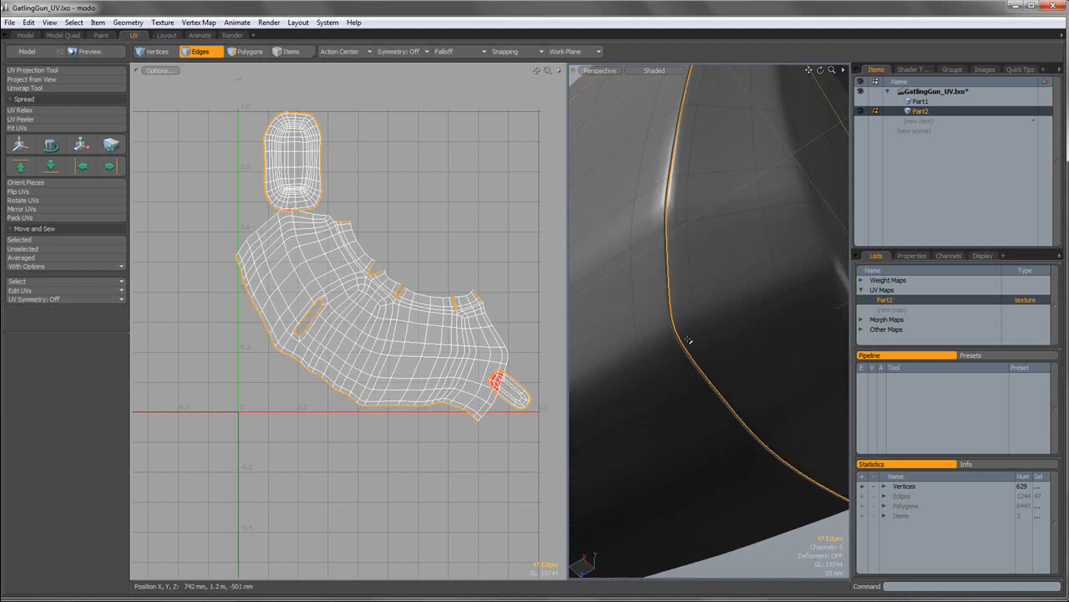
pyautogui.scroll(1, 688, 339)
pyautogui.scroll(8, 680, 364)
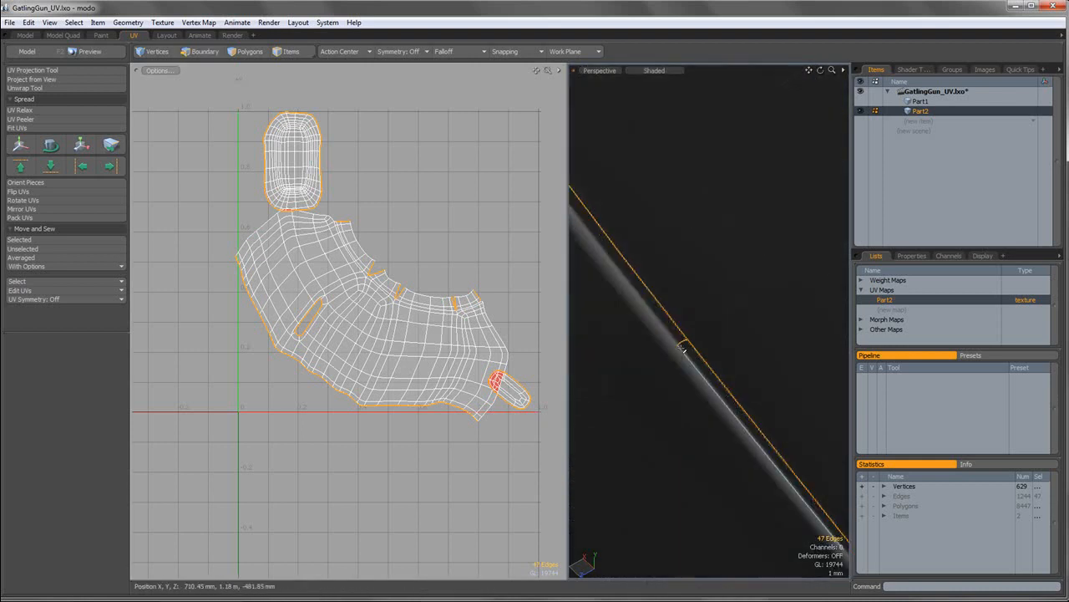
pyautogui.scroll(-10, 683, 343)
# Select a replacement seam along the housing's side face opposite the slot, extending it to the recessed end's edge loop.
pyautogui.keyDown('alt'); pyautogui.moveTo(683, 343); pyautogui.dragTo(750, 362); pyautogui.keyUp('alt')
pyautogui.scroll(3, 638, 395)
pyautogui.scroll(-4, 751, 363)
pyautogui.keyDown('alt'); pyautogui.moveTo(645, 358); pyautogui.dragTo(683, 346); pyautogui.keyUp('alt')
pyautogui.scroll(4, 683, 346)
pyautogui.press('Up')
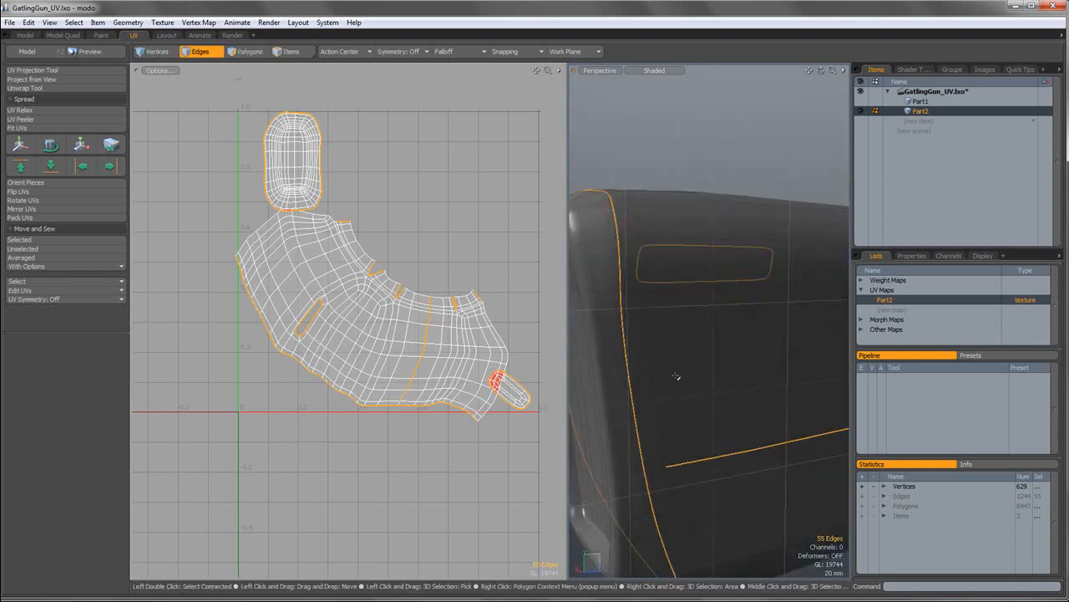
pyautogui.press('Up')
pyautogui.keyDown('alt'); pyautogui.keyDown('shift'); pyautogui.moveTo(677, 376); pyautogui.dragTo(679, 290); pyautogui.keyUp('shift'); pyautogui.keyUp('alt')
pyautogui.scroll(10, 678, 290)
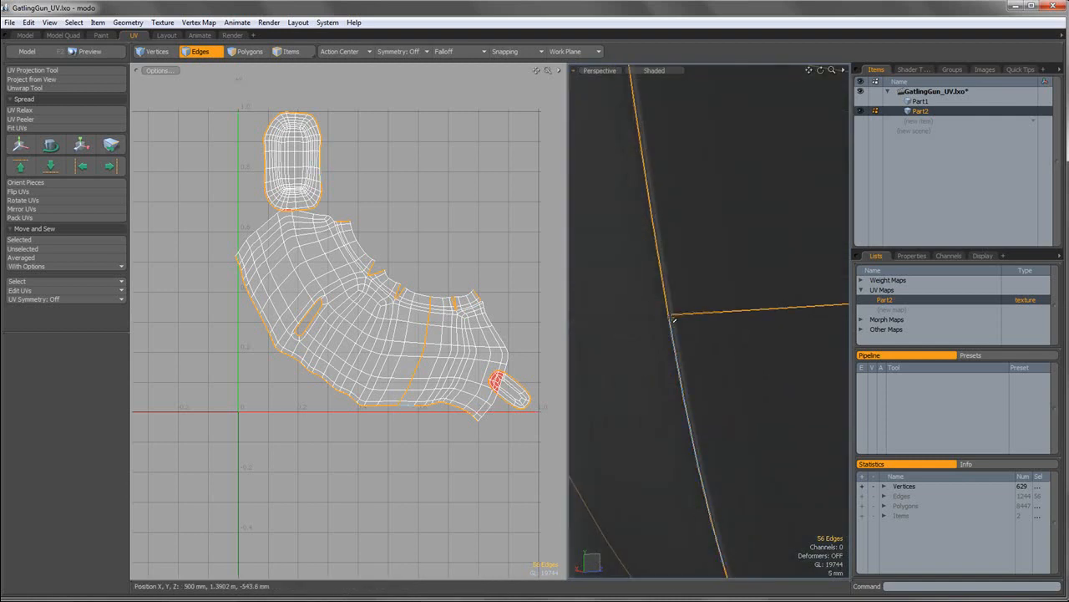
# Unwrap the mesh along the revised seams and relax the main body's island with UV Relax in Adaptive mode followed by Unwrap mode.
pyautogui.click(33, 88)
pyautogui.click(407, 249)
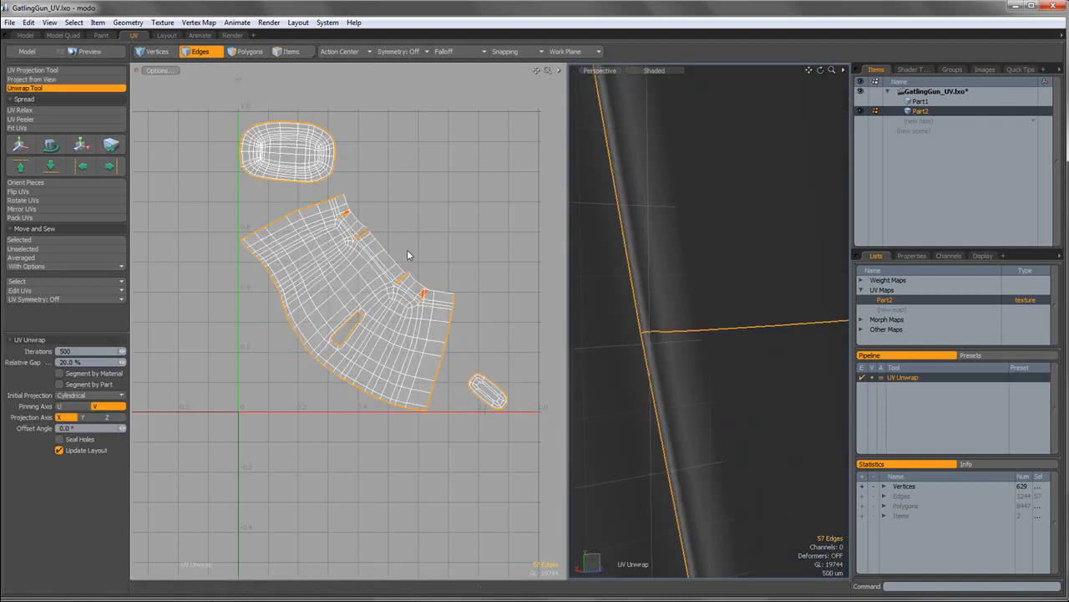
pyautogui.click(251, 52)
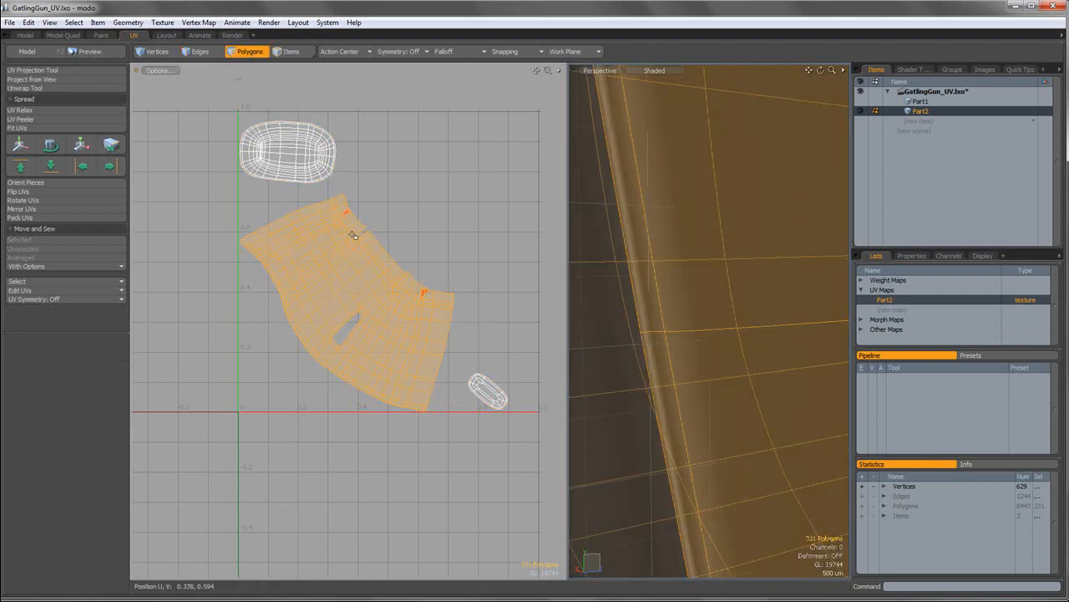
pyautogui.click(25, 109)
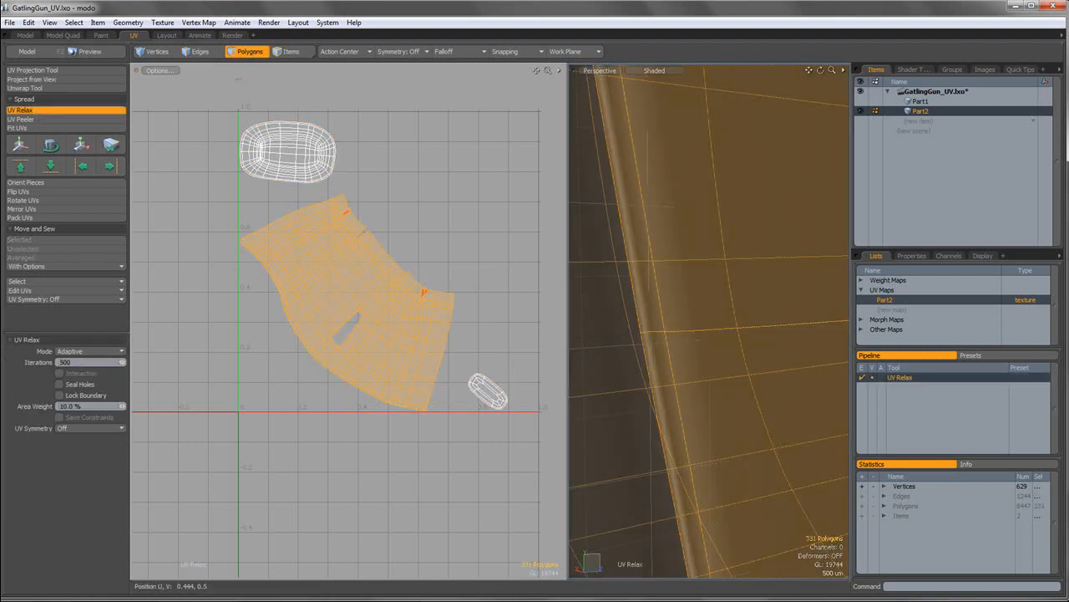
pyautogui.click(371, 261)
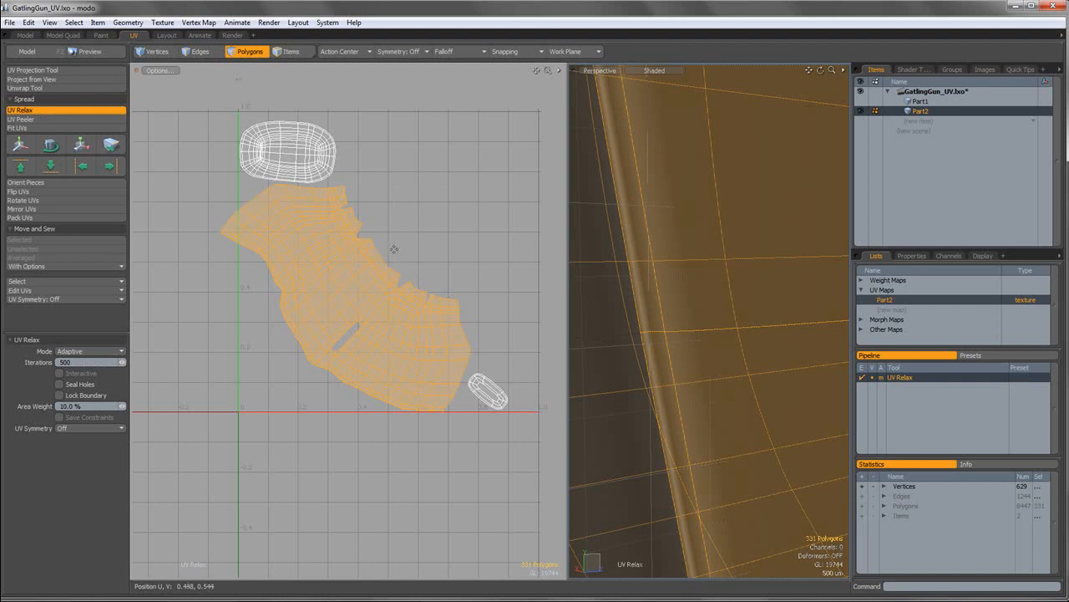
pyautogui.click(84, 351)
pyautogui.click(86, 344)
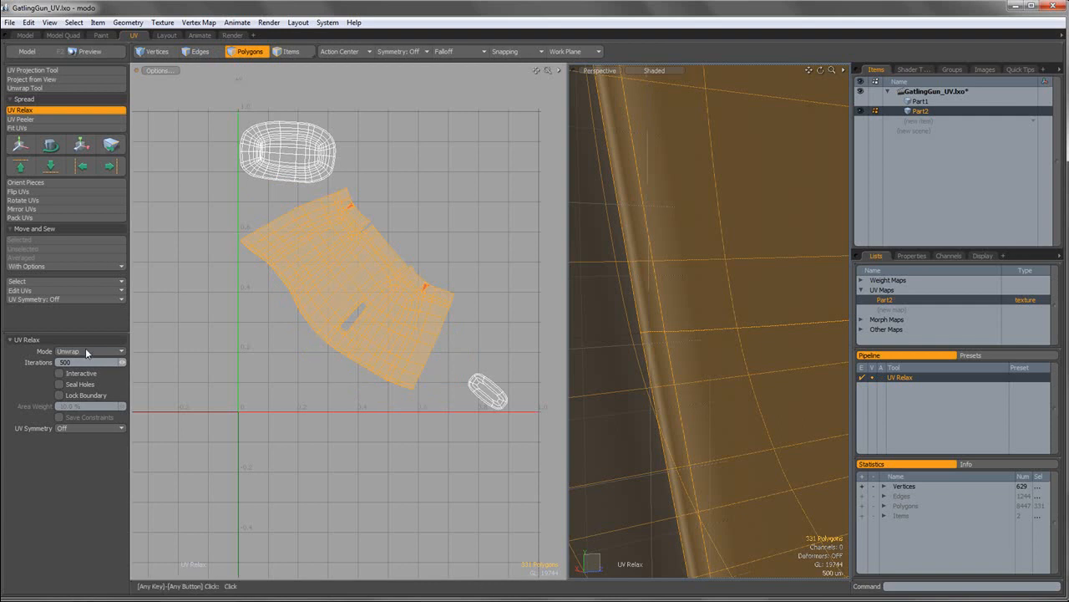
# Return to edge selection and examine the seam edges around the housing's end opening from several sides.
pyautogui.click(197, 52)
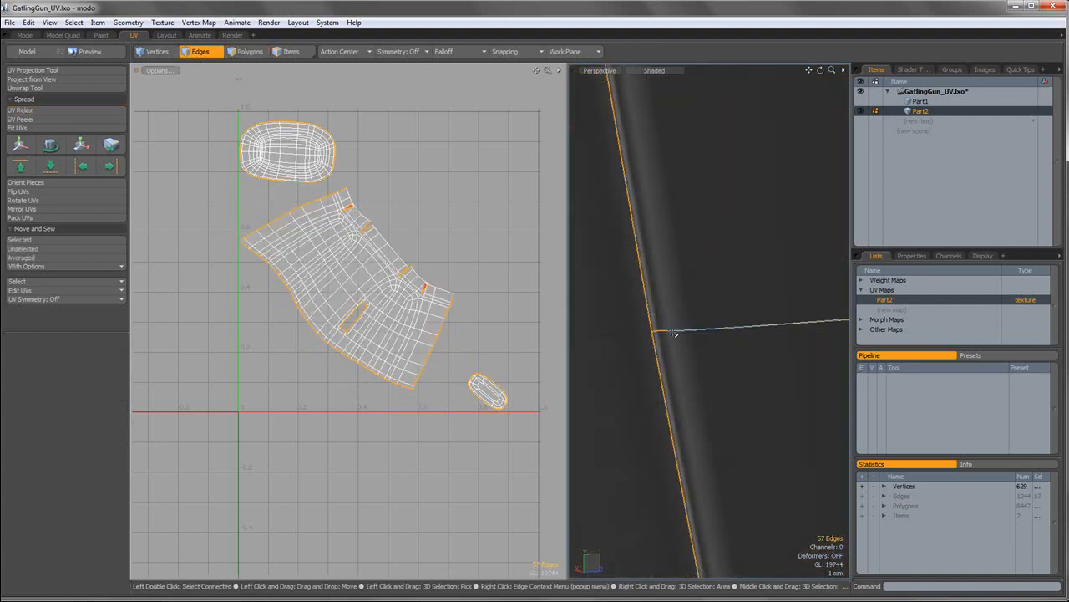
pyautogui.scroll(-5, 798, 300)
pyautogui.keyDown('alt'); pyautogui.moveTo(798, 299); pyautogui.dragTo(745, 108); pyautogui.keyUp('alt')
pyautogui.scroll(5, 680, 341)
pyautogui.keyDown('alt'); pyautogui.moveTo(733, 287); pyautogui.dragTo(784, 282); pyautogui.keyUp('alt')
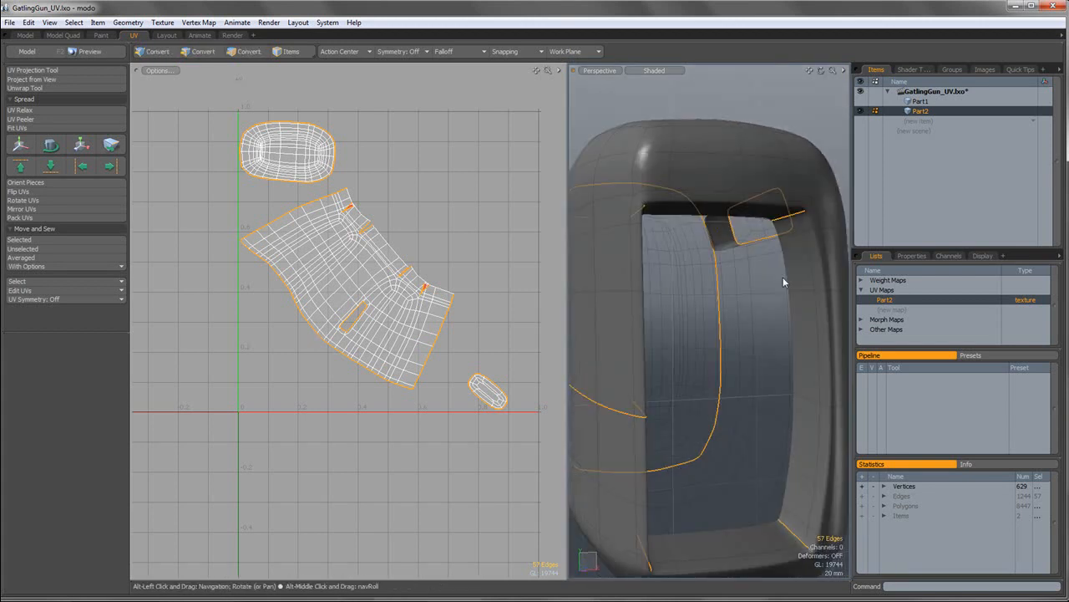
pyautogui.scroll(-5, 736, 301)
pyautogui.keyDown('alt'); pyautogui.moveTo(662, 316); pyautogui.dragTo(635, 310); pyautogui.keyUp('alt')
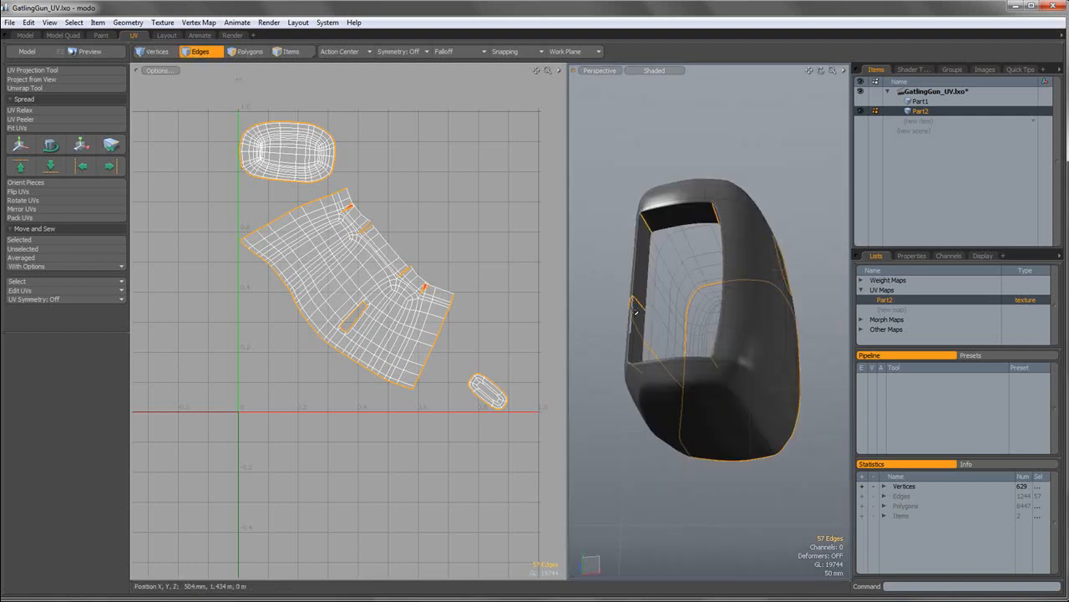
# Add the edges running from the end opening's inner corner over its rim onto the housing's outer face to the seam selection.
pyautogui.keyDown('alt'); pyautogui.moveTo(736, 353); pyautogui.dragTo(701, 387); pyautogui.keyUp('alt')
pyautogui.scroll(5, 701, 387)
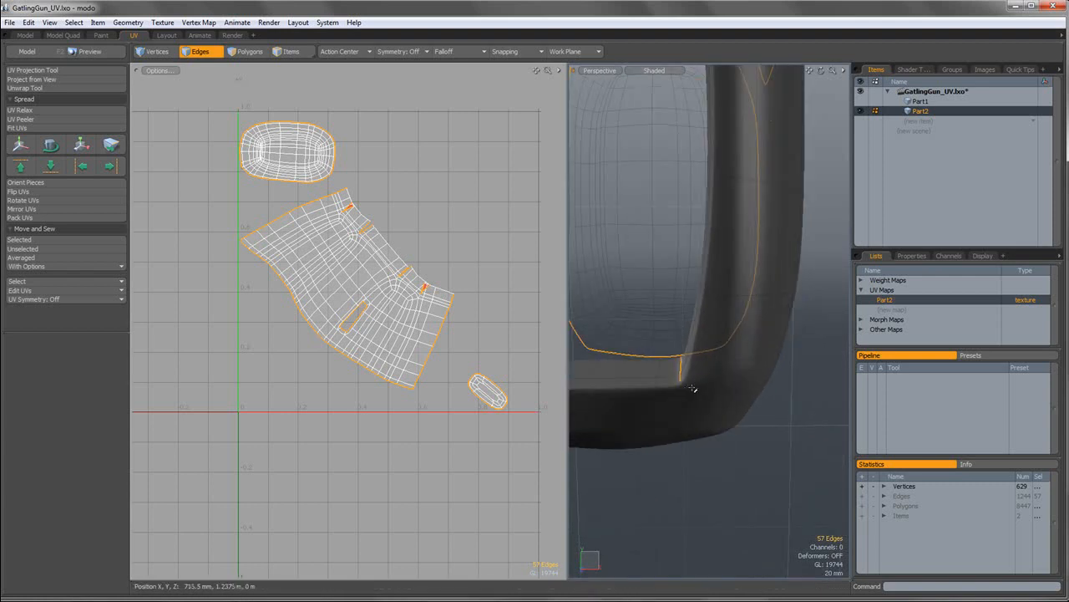
pyautogui.scroll(3, 687, 387)
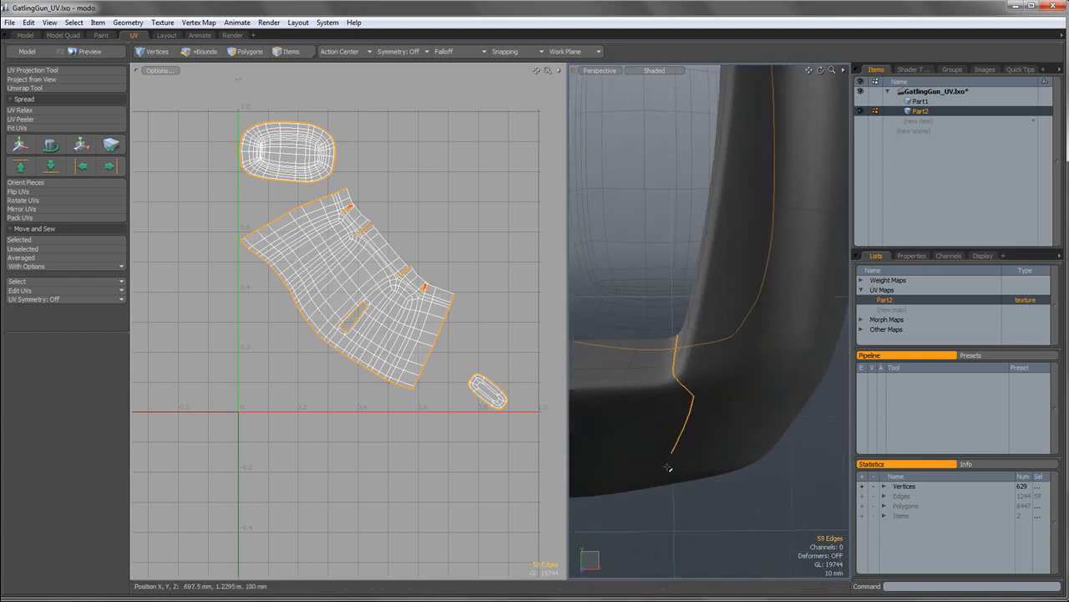
pyautogui.scroll(-3, 711, 409)
pyautogui.keyDown('alt'); pyautogui.moveTo(730, 396); pyautogui.dragTo(693, 304); pyautogui.keyUp('alt')
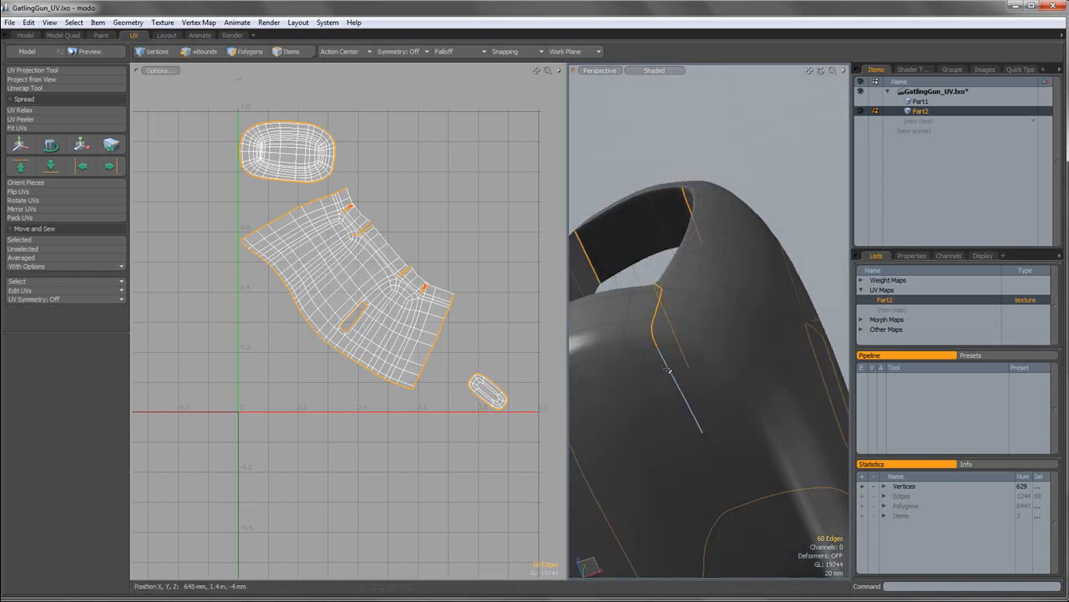
# Extend the corner seam along the housing's outer face until it meets the recessed end's edge loop.
pyautogui.scroll(-6, 730, 378)
pyautogui.keyDown('alt'); pyautogui.keyDown('shift'); pyautogui.moveTo(729, 378); pyautogui.dragTo(697, 349); pyautogui.keyUp('shift'); pyautogui.keyUp('alt')
pyautogui.scroll(3, 739, 407)
pyautogui.scroll(3, 697, 346)
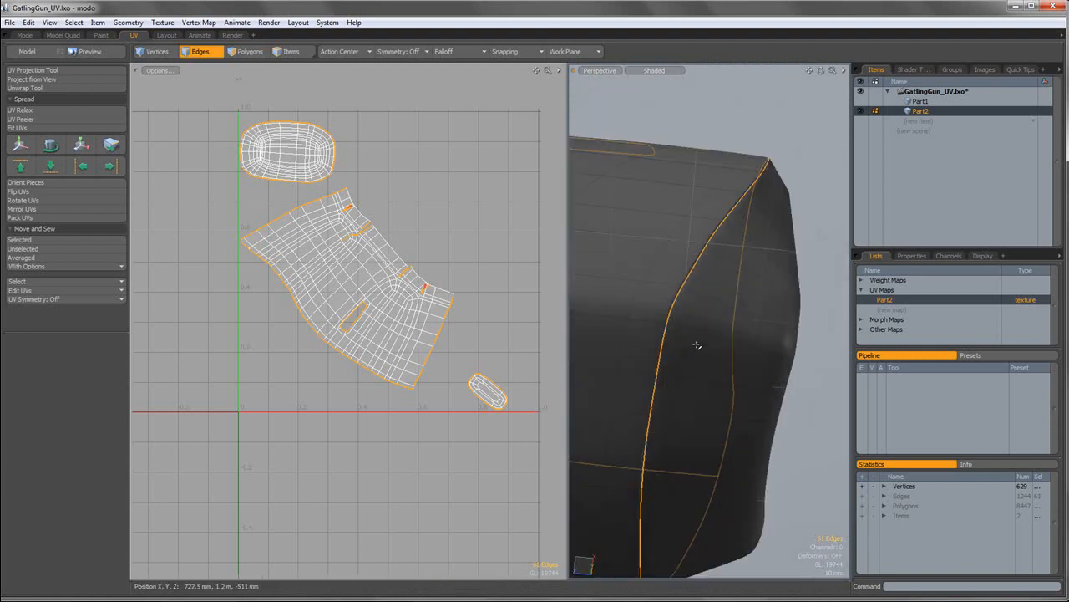
pyautogui.hotkey('ctrl', 'z')
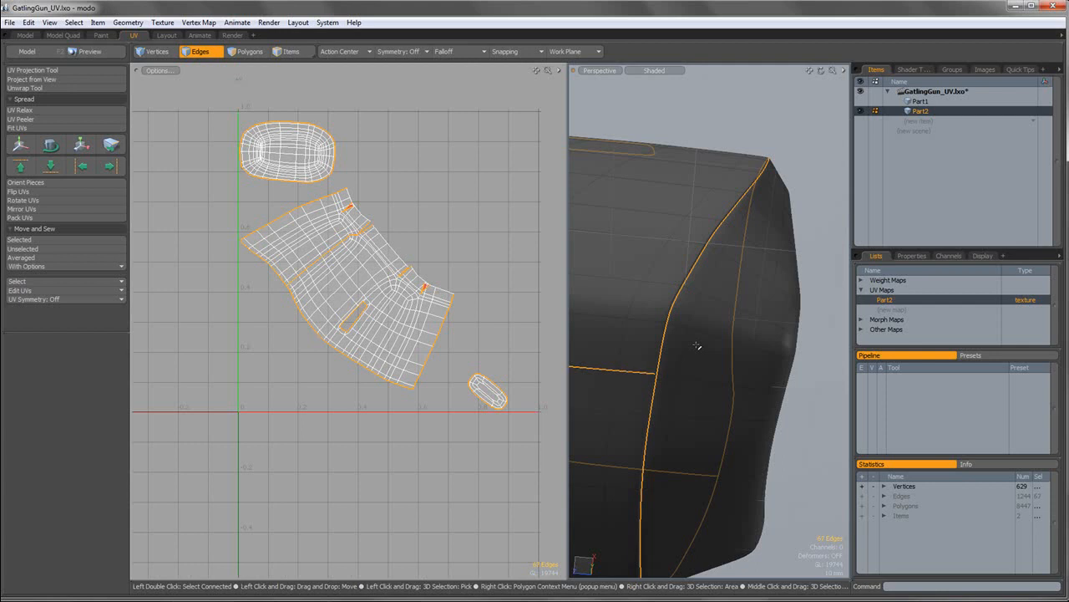
pyautogui.scroll(4, 646, 376)
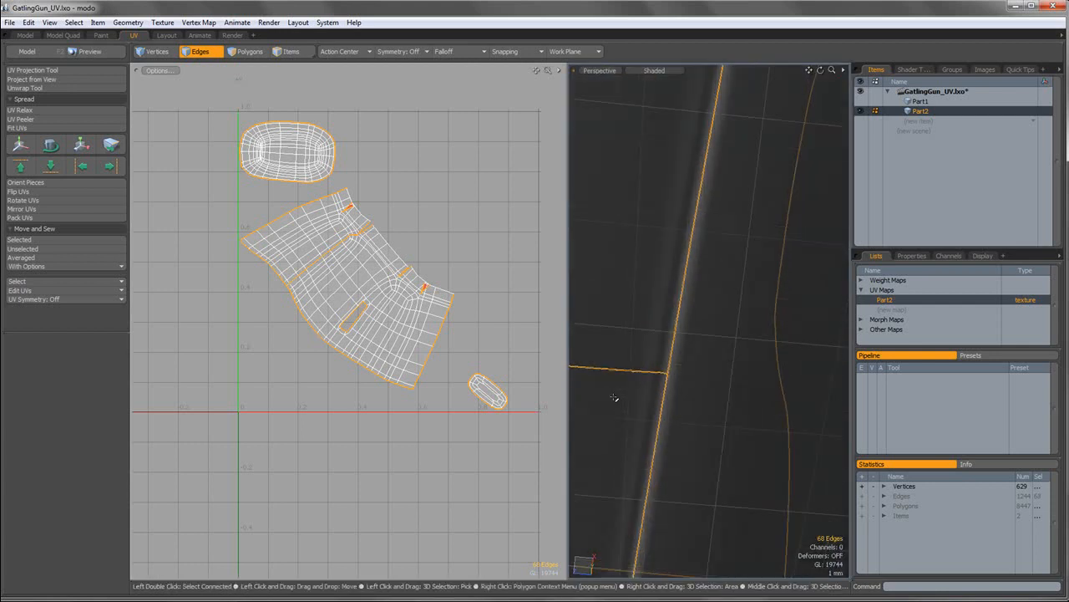
# Unwrap the mesh again with the added corner seam splitting the main body into two islands.
pyautogui.scroll(-6, 649, 380)
pyautogui.scroll(-5, 652, 372)
pyautogui.keyDown('alt'); pyautogui.keyDown('shift'); pyautogui.moveTo(651, 290); pyautogui.dragTo(690, 368); pyautogui.keyUp('shift'); pyautogui.keyUp('alt')
pyautogui.scroll(5, 687, 372)
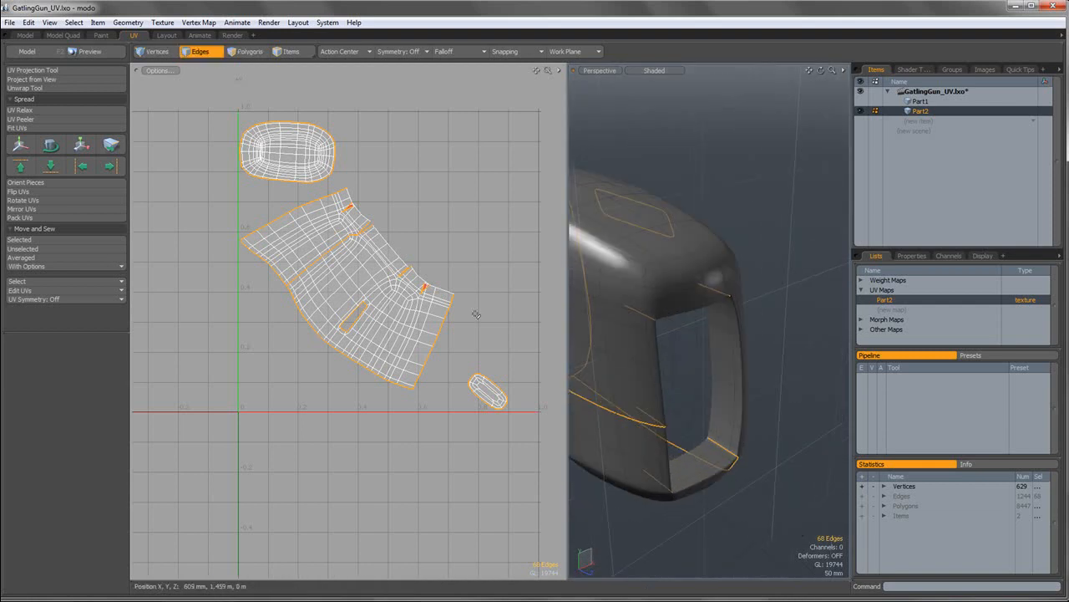
pyautogui.click(28, 89)
pyautogui.click(357, 282)
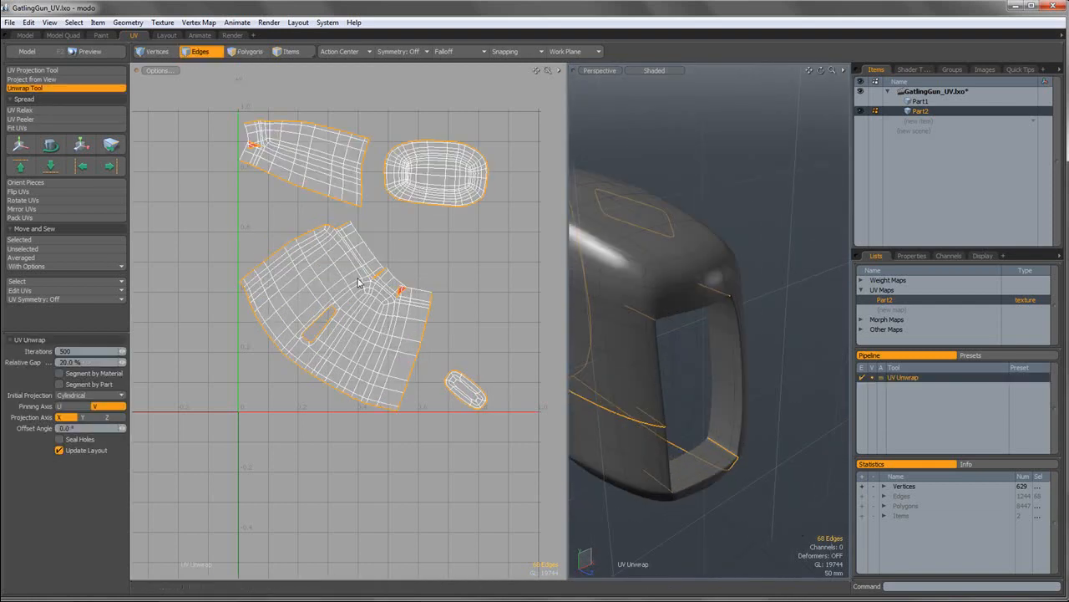
# Select the smaller of the two body islands and relax it with UV Relax in Unwrap mode followed by Adaptive mode.
pyautogui.click(245, 52)
pyautogui.doubleClick(294, 148)
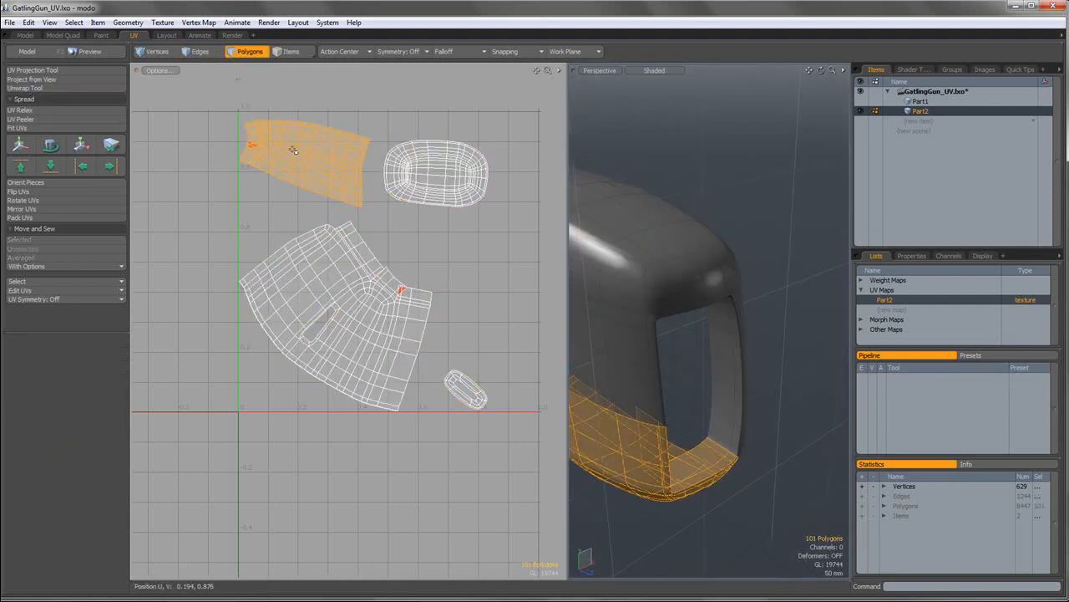
pyautogui.click(73, 109)
pyautogui.click(321, 150)
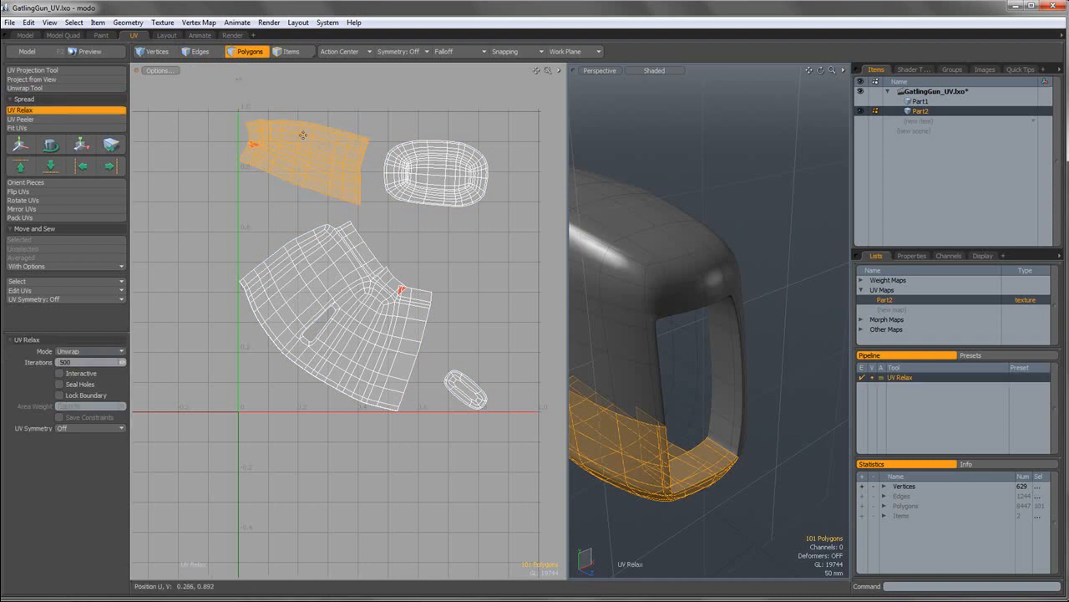
pyautogui.click(74, 351)
pyautogui.click(73, 360)
pyautogui.click(279, 149)
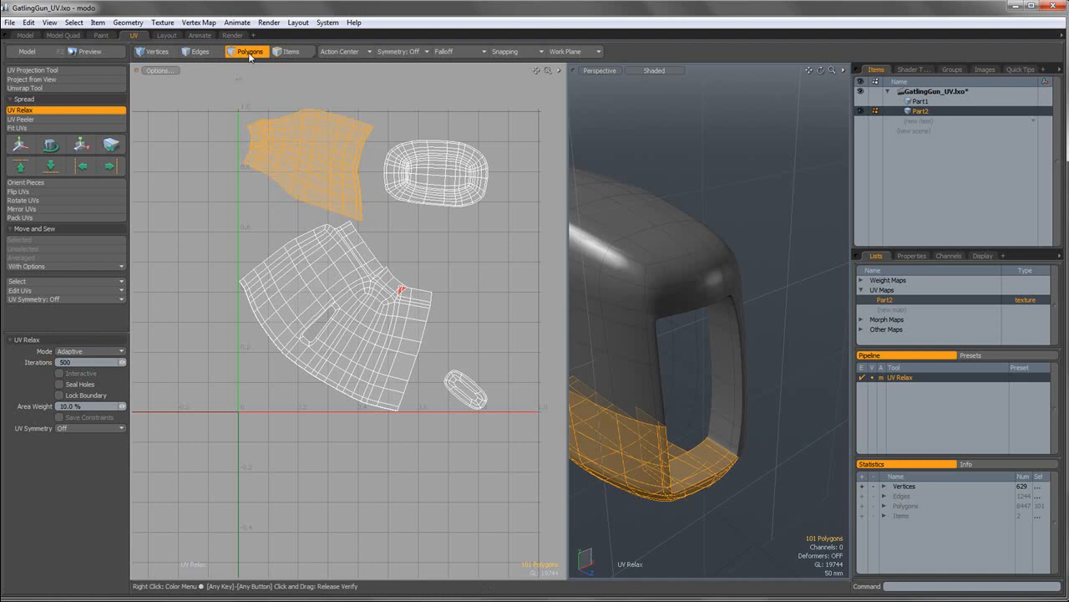
# Move the vertex of the flipped polygon on the smaller body island's narrow end to clear the overlap.
pyautogui.click(249, 52)
pyautogui.click(245, 134)
pyautogui.scroll(4, 247, 140)
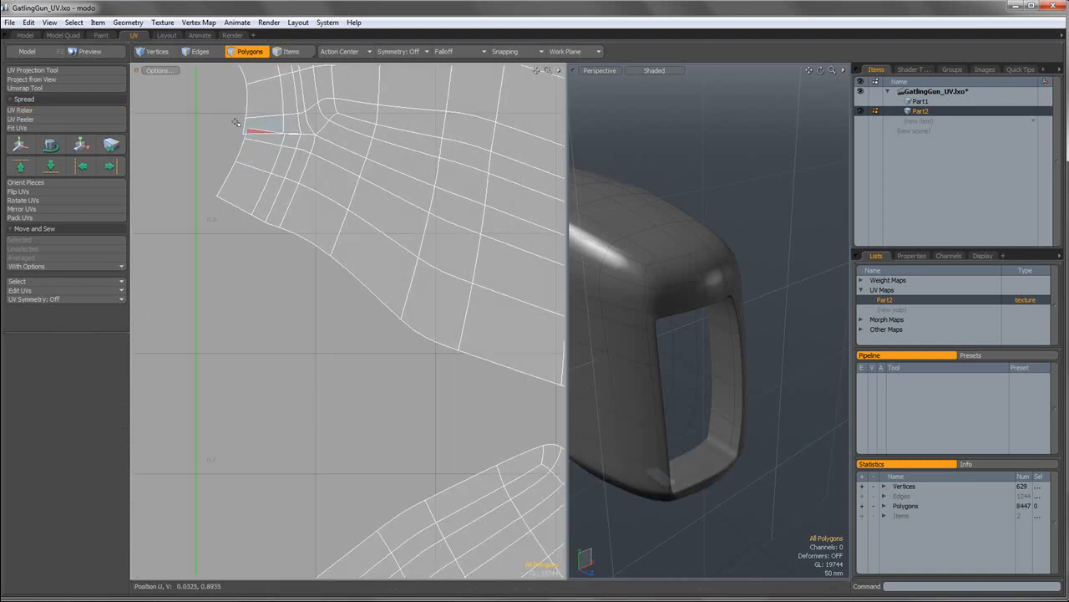
pyautogui.scroll(3, 301, 196)
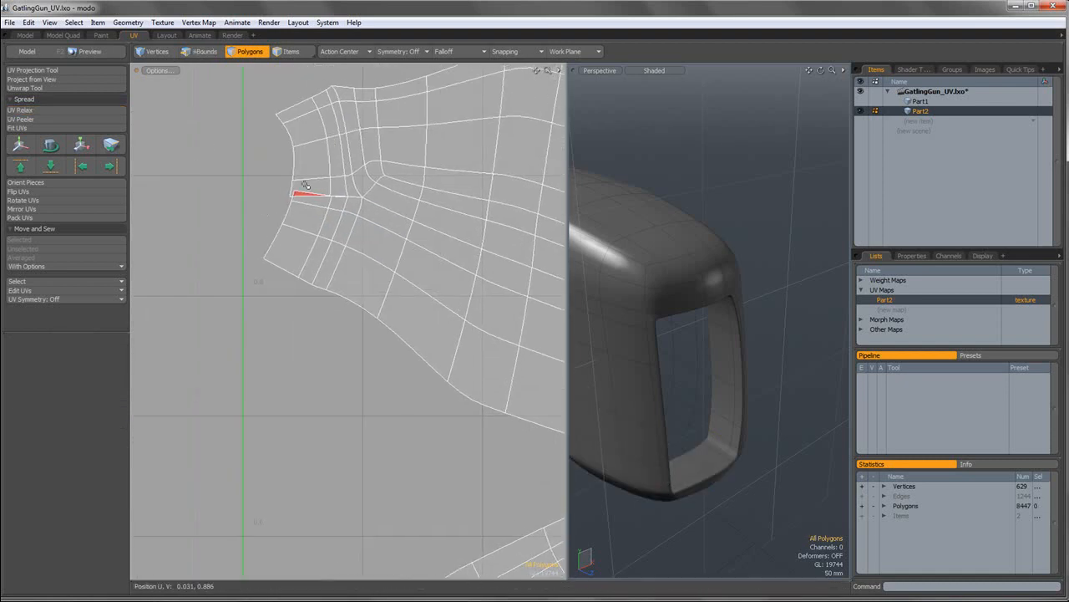
pyautogui.click(158, 52)
pyautogui.moveTo(271, 201); pyautogui.dragTo(272, 201, button='right')
pyautogui.press('w')
pyautogui.press('space')
pyautogui.press('w')
pyautogui.moveTo(335, 135); pyautogui.dragTo(346, 112)
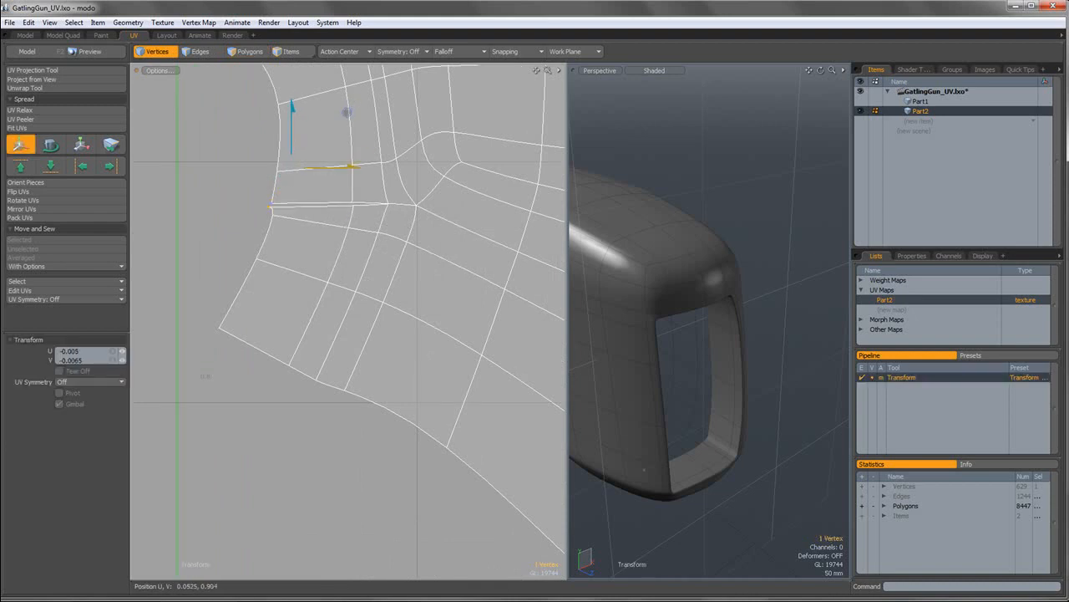
pyautogui.press('space')
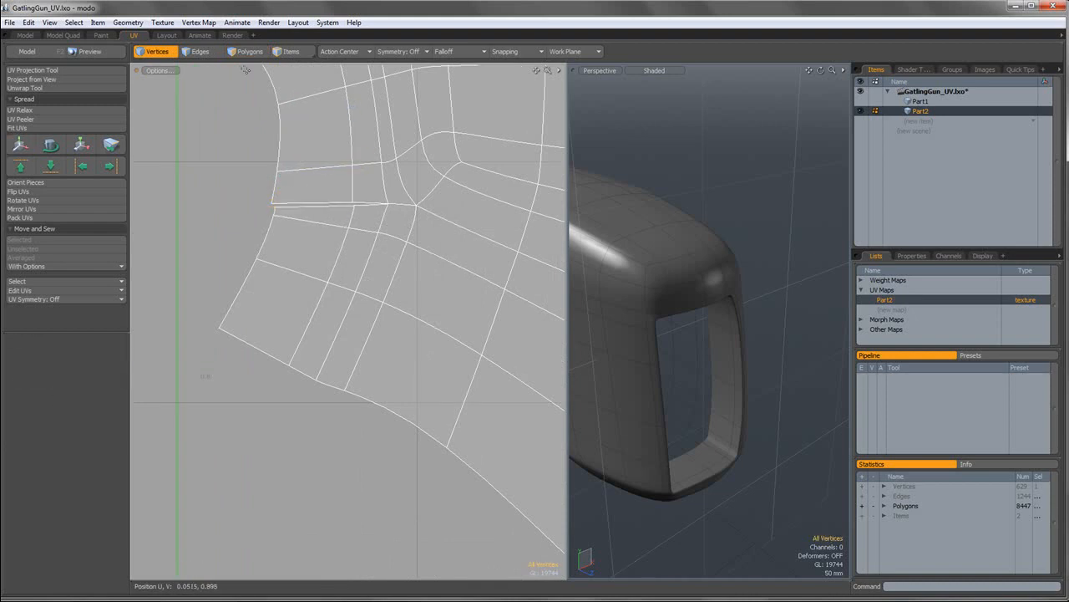
# Fit the whole UV layout in view and select all polygons of the larger body island.
pyautogui.click(249, 51)
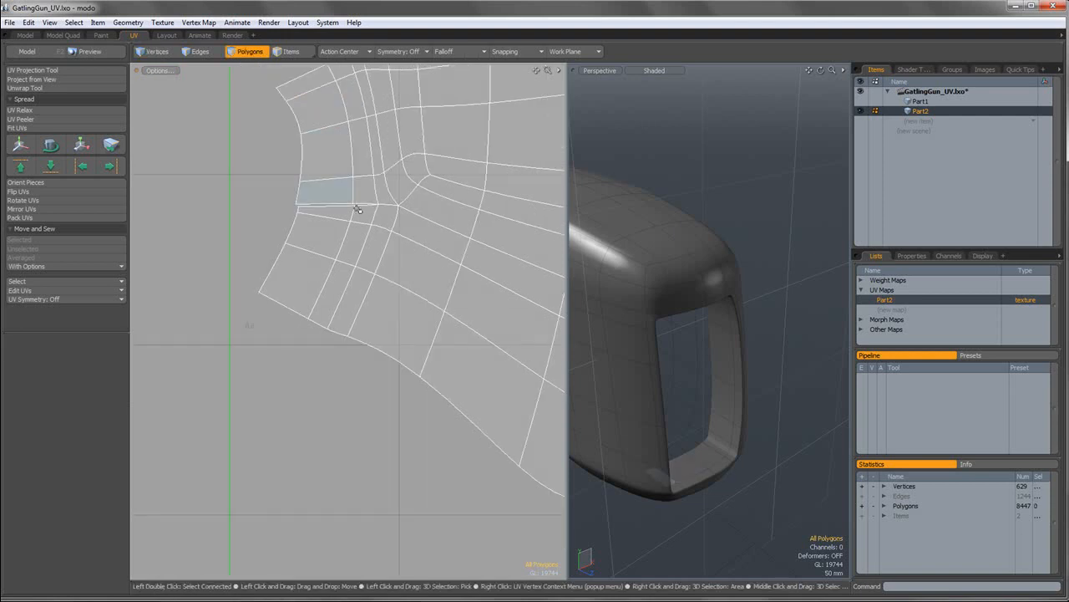
pyautogui.press('a')
pyautogui.doubleClick(365, 240)
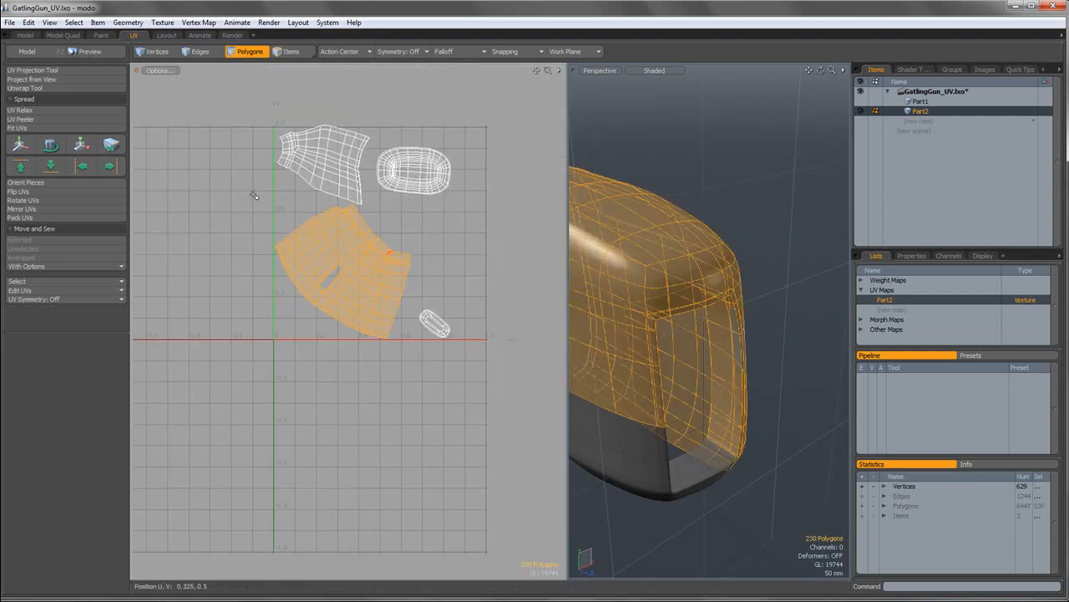
# Relax the selected large island with UV Relax at 500 iterations in Adaptive mode, and try Unwrap mode as well.
pyautogui.click(41, 111)
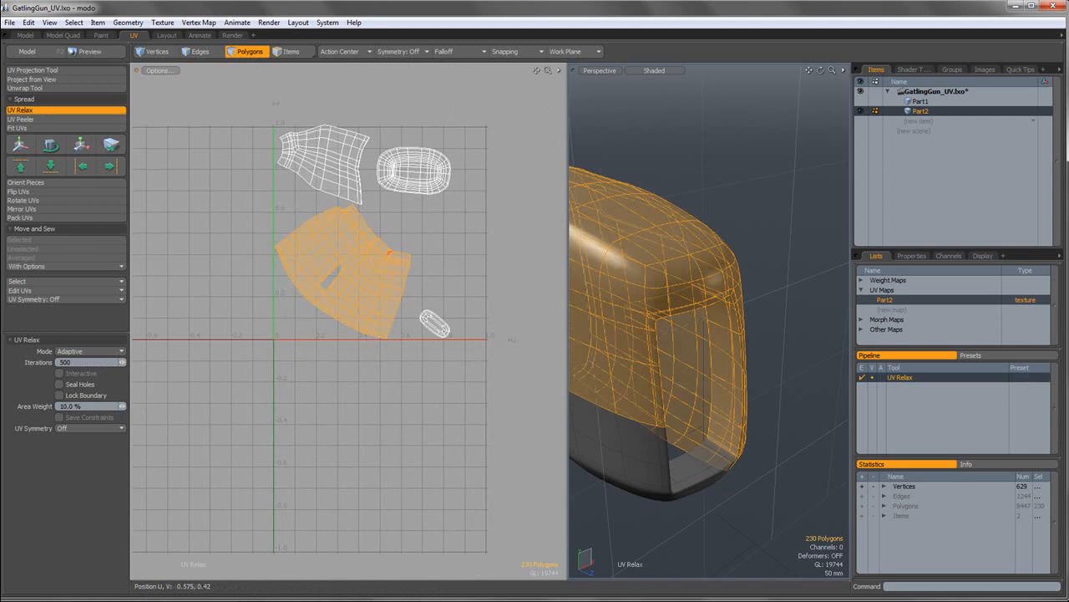
pyautogui.moveTo(390, 251); pyautogui.dragTo(396, 251)
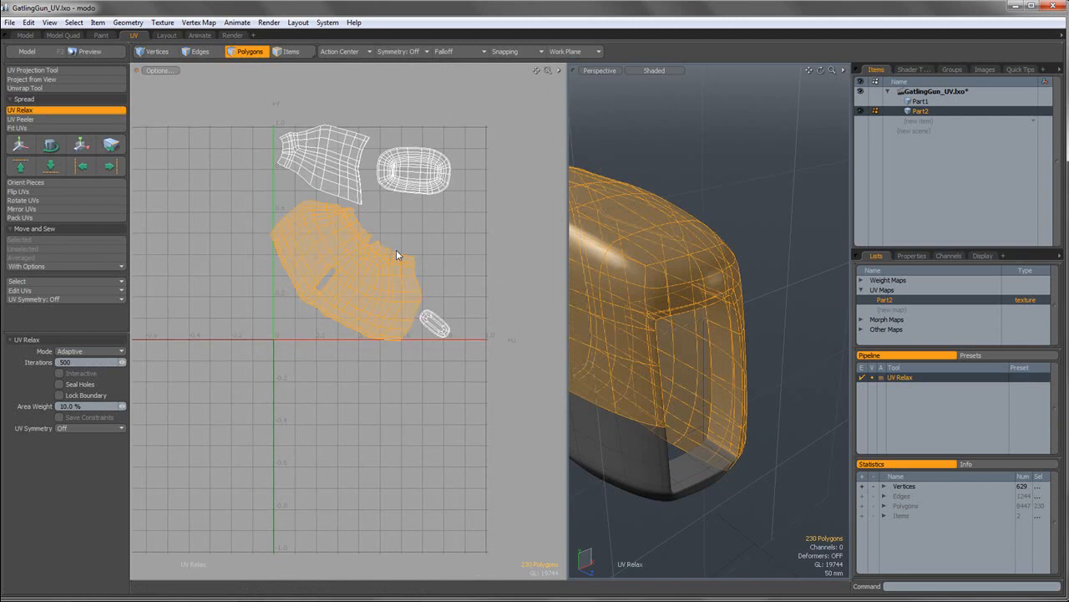
pyautogui.click(86, 352)
pyautogui.click(84, 362)
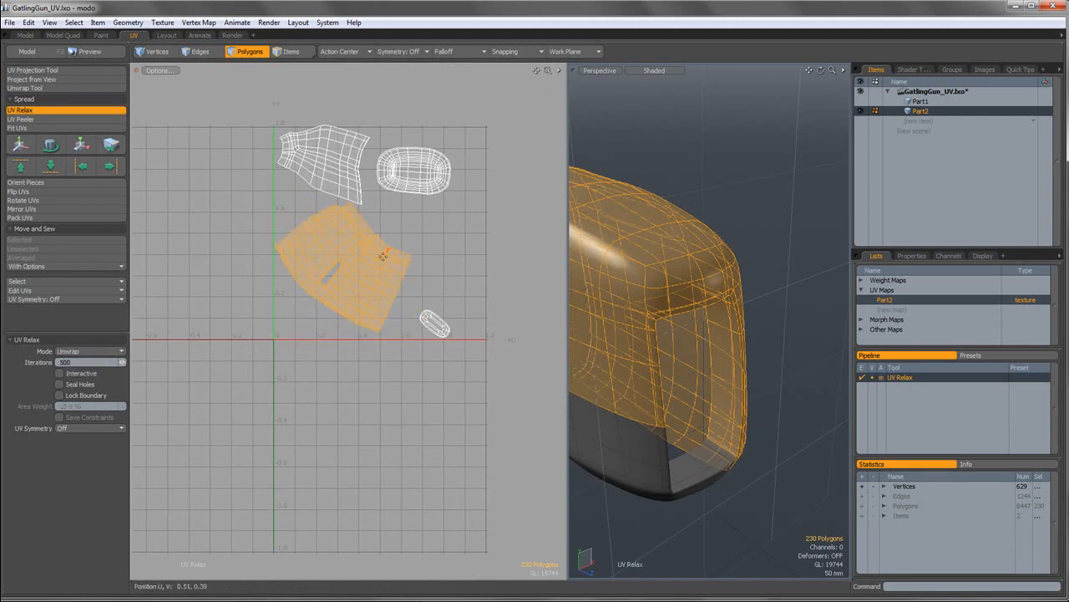
# Move the overlapping vertex on the large island's inner edge about 0.024 in U and -0.0095 in V, clear of the overlap.
pyautogui.click(156, 51)
pyautogui.scroll(5, 382, 256)
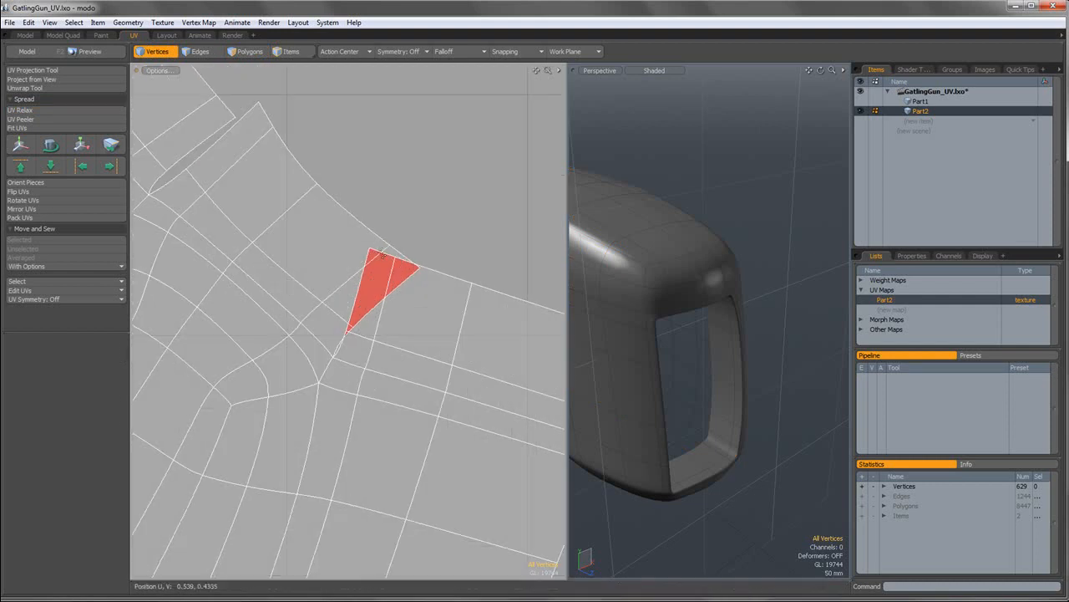
pyautogui.click(368, 250)
pyautogui.press('w')
pyautogui.moveTo(418, 222); pyautogui.dragTo(477, 244)
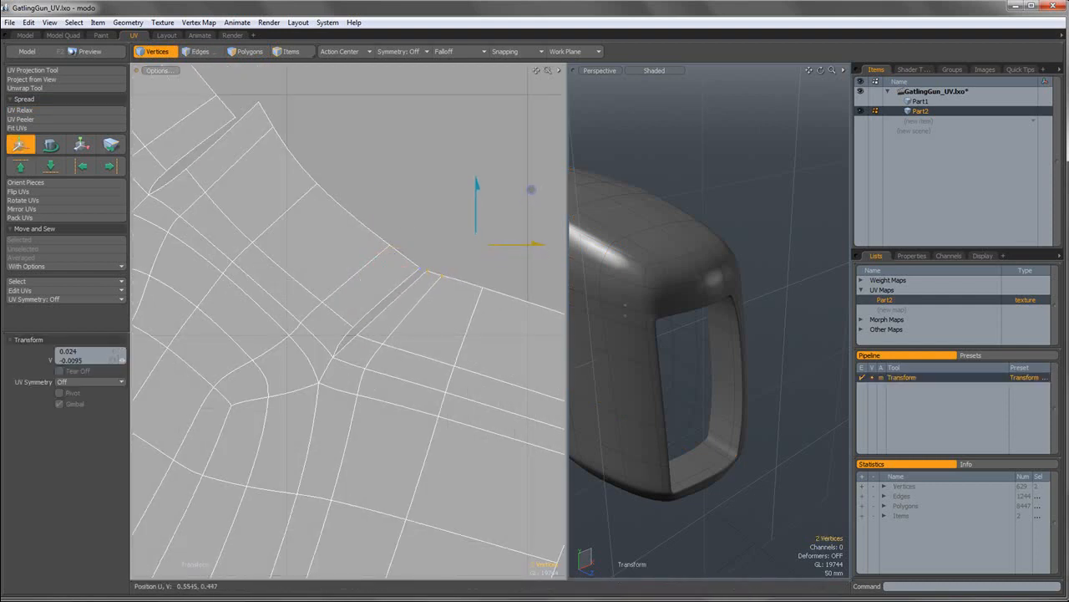
pyautogui.press('space')
pyautogui.scroll(-4, 429, 233)
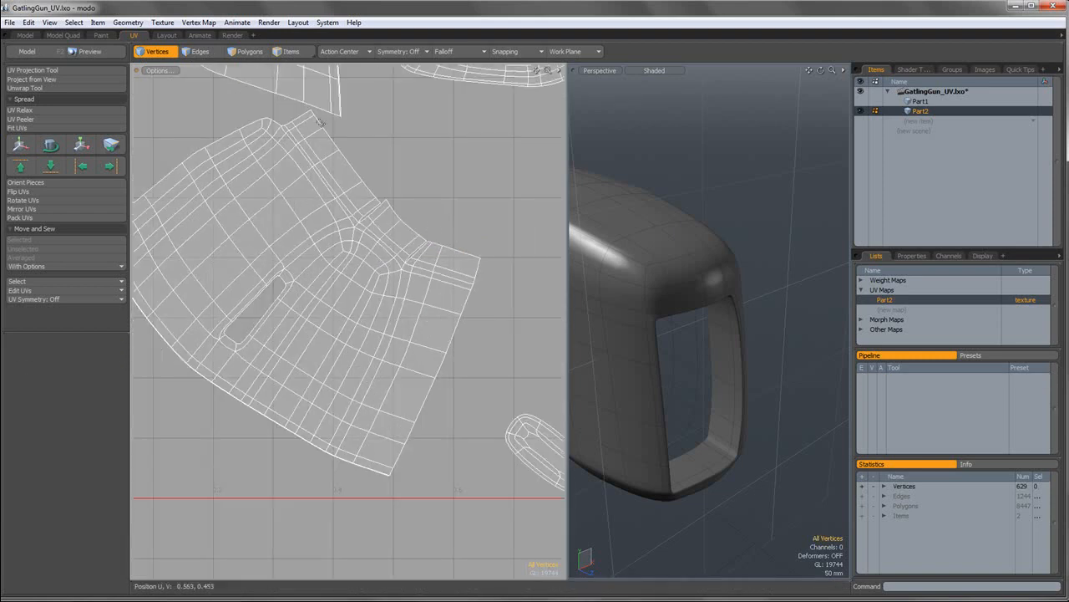
# Select the UV boundary edges of the part and deselect the seam edges that separate the two shell islands.
pyautogui.click(203, 54)
pyautogui.scroll(5, 720, 439)
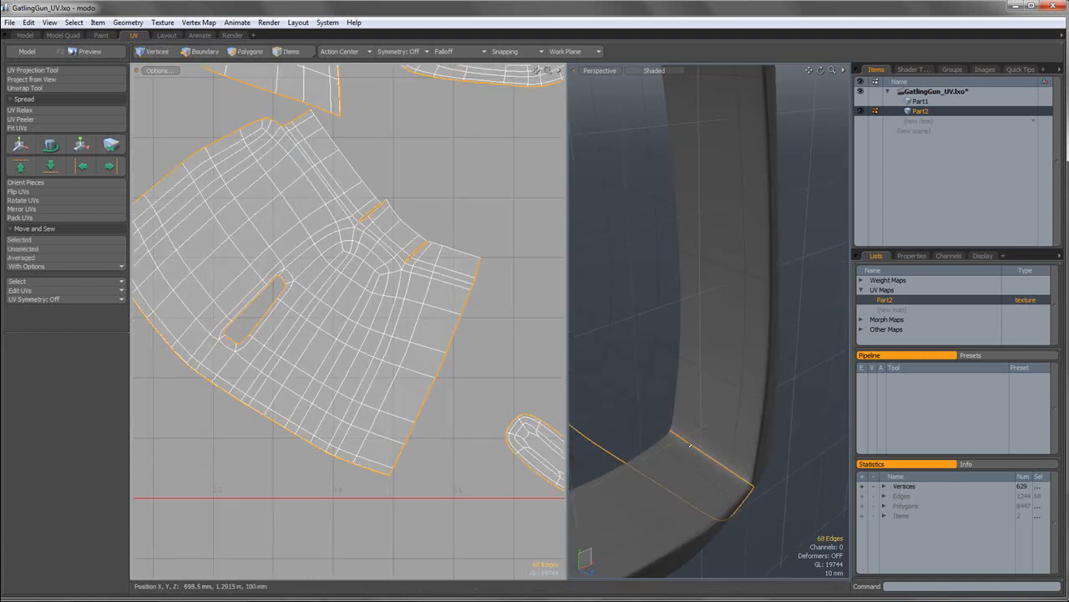
pyautogui.scroll(-5, 756, 468)
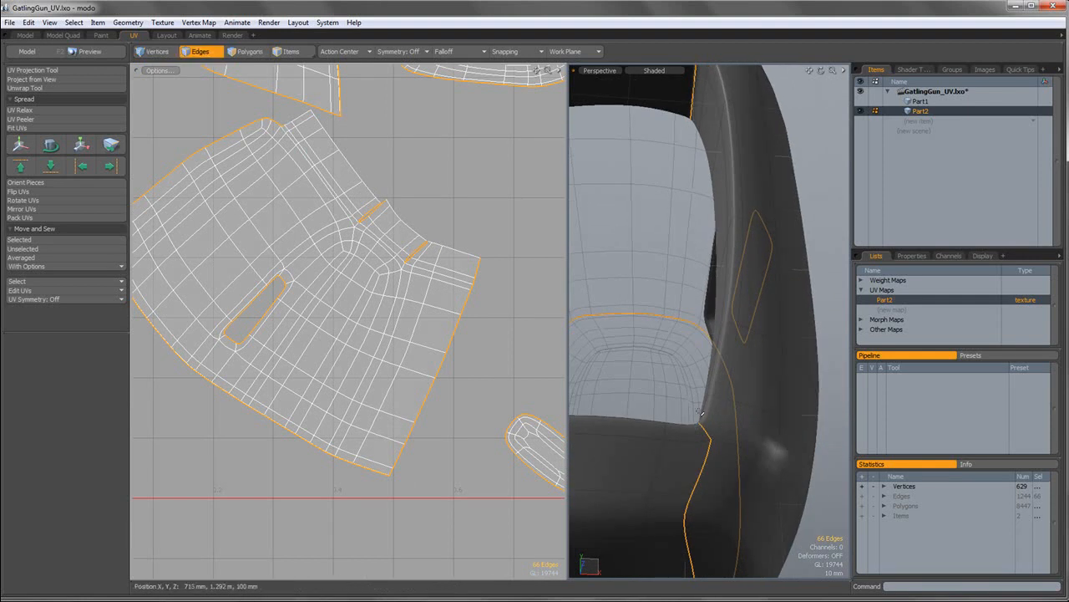
pyautogui.scroll(-5, 730, 489)
pyautogui.keyDown('alt'); pyautogui.moveTo(729, 487); pyautogui.dragTo(636, 332); pyautogui.keyUp('alt')
pyautogui.keyDown('alt'); pyautogui.moveTo(770, 449); pyautogui.dragTo(638, 340); pyautogui.keyUp('alt')
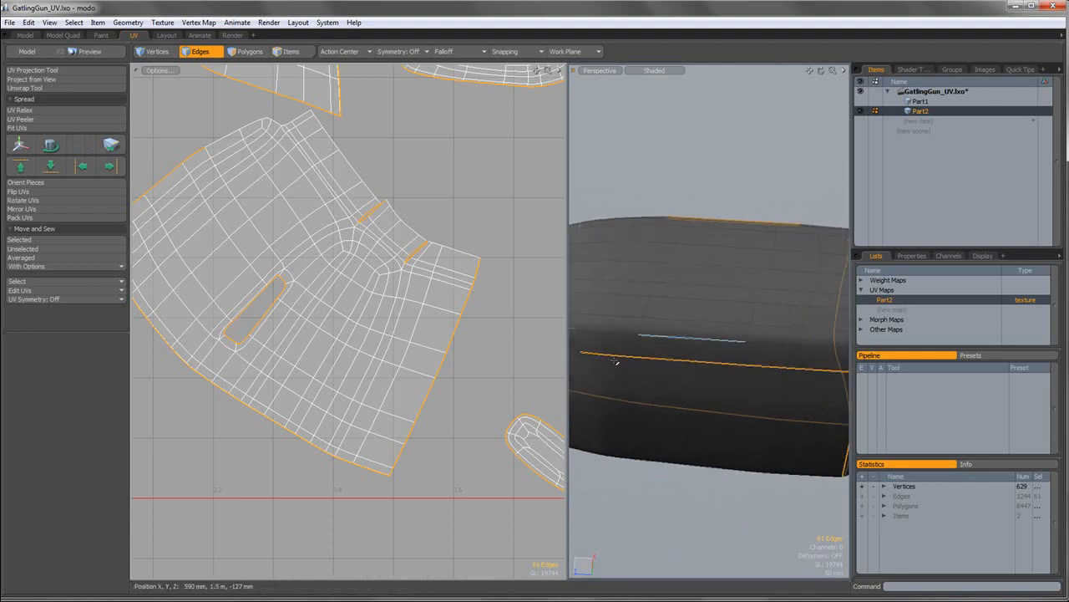
pyautogui.keyDown('alt'); pyautogui.moveTo(810, 364); pyautogui.dragTo(711, 302); pyautogui.keyUp('alt')
pyautogui.scroll(5, 709, 303)
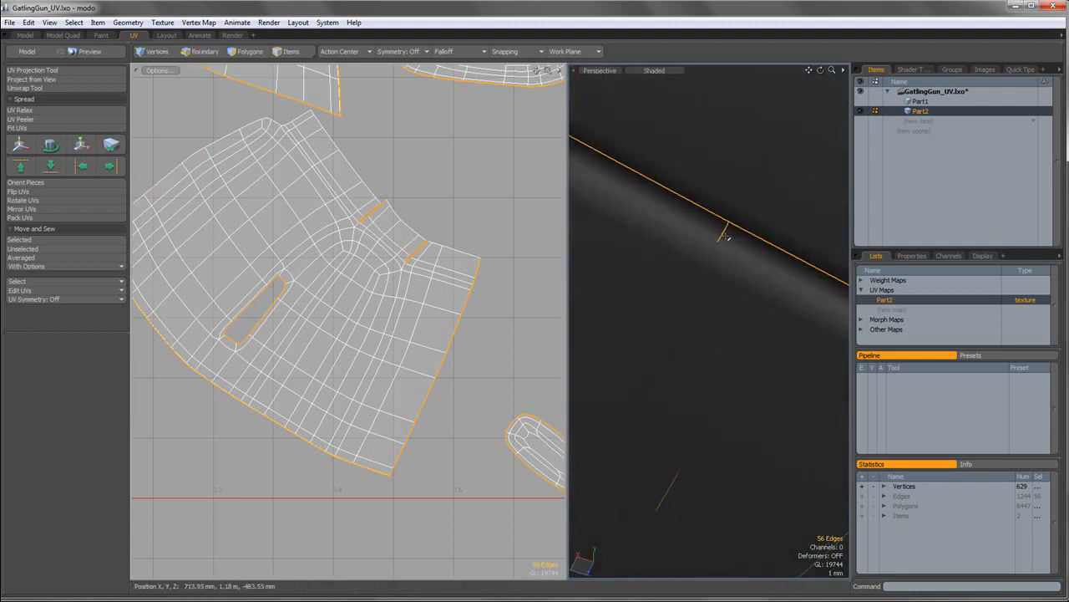
pyautogui.scroll(-5, 429, 275)
pyautogui.keyDown('alt'); pyautogui.keyDown('shift'); pyautogui.moveTo(463, 253); pyautogui.dragTo(429, 258); pyautogui.keyUp('shift'); pyautogui.keyUp('alt')
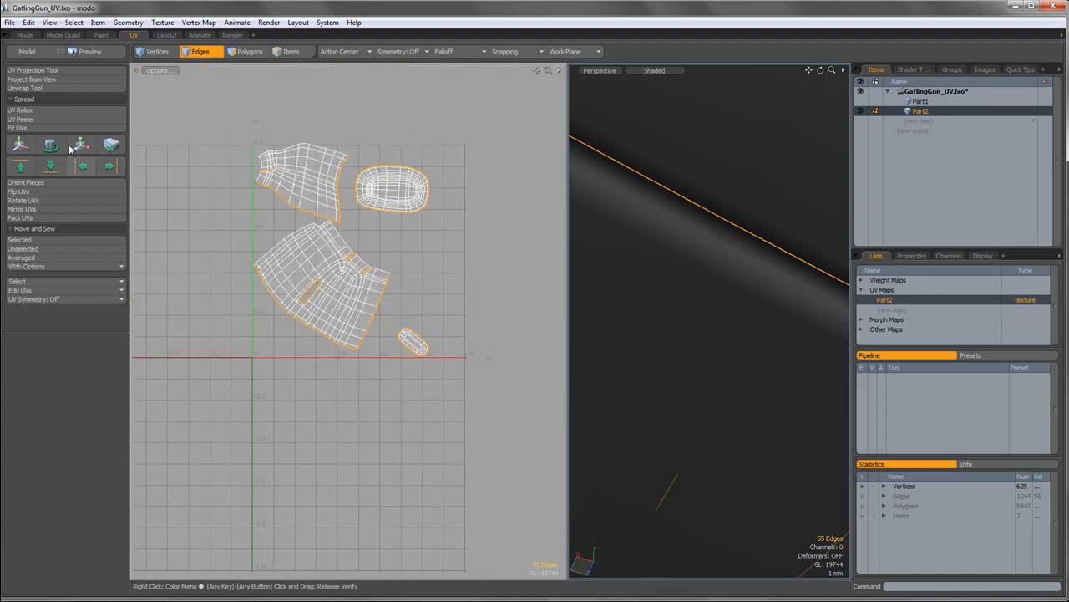
# Deselect the short seam edges crossing the inner wall at the opening's upper corner.
pyautogui.scroll(-8, 790, 358)
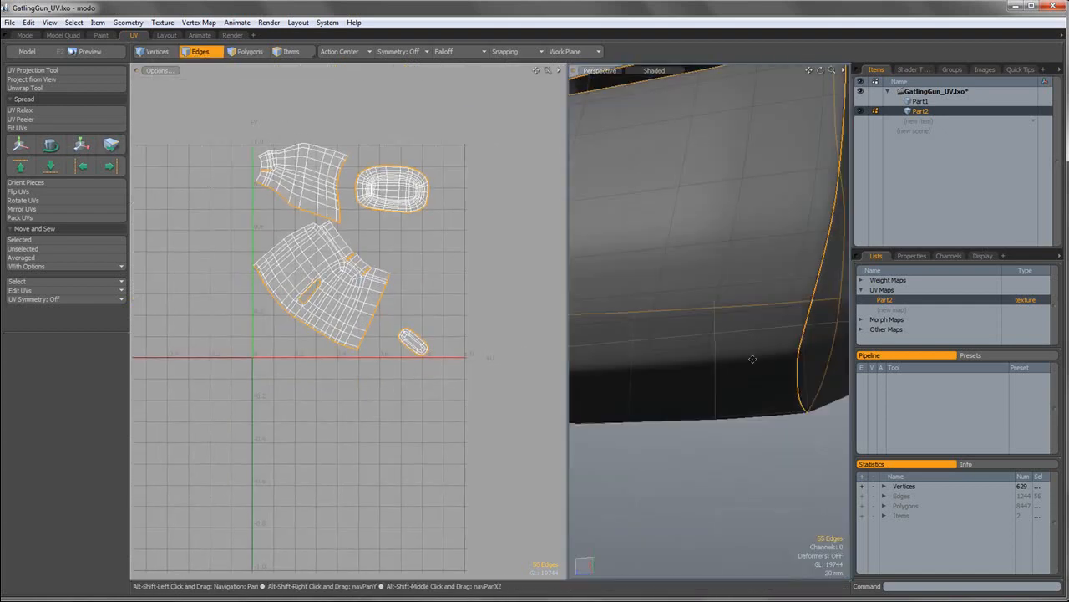
pyautogui.scroll(-3, 762, 351)
pyautogui.keyDown('alt'); pyautogui.moveTo(776, 368); pyautogui.dragTo(823, 341); pyautogui.keyUp('alt')
pyautogui.keyDown('alt'); pyautogui.moveTo(710, 326); pyautogui.dragTo(771, 286); pyautogui.keyUp('alt')
pyautogui.scroll(5, 760, 305)
pyautogui.scroll(3, 761, 305)
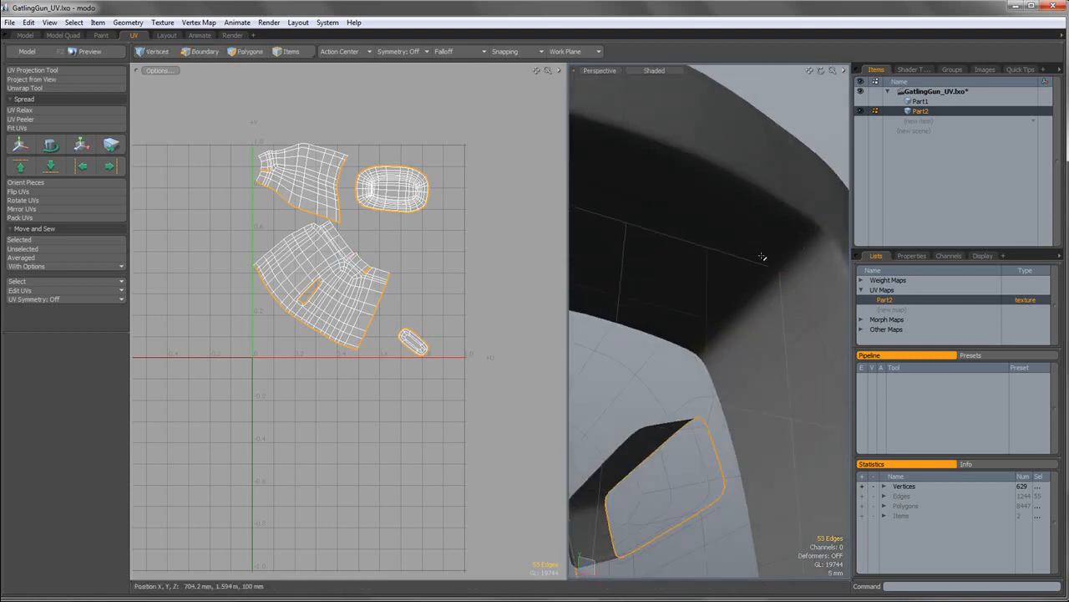
# Deselect the remaining short seam edges crossing the inner wall at the opening's lower corner.
pyautogui.scroll(-4, 772, 274)
pyautogui.keyDown('alt'); pyautogui.moveTo(772, 357); pyautogui.dragTo(666, 405); pyautogui.keyUp('alt')
pyautogui.scroll(3, 661, 332)
pyautogui.scroll(2, 660, 331)
pyautogui.keyDown('ctrl'); pyautogui.click(656, 327); pyautogui.keyUp('ctrl')
pyautogui.scroll(-4, 683, 367)
pyautogui.scroll(5, 663, 376)
pyautogui.keyDown('ctrl'); pyautogui.click(623, 359); pyautogui.keyUp('ctrl')
pyautogui.scroll(-5, 690, 316)
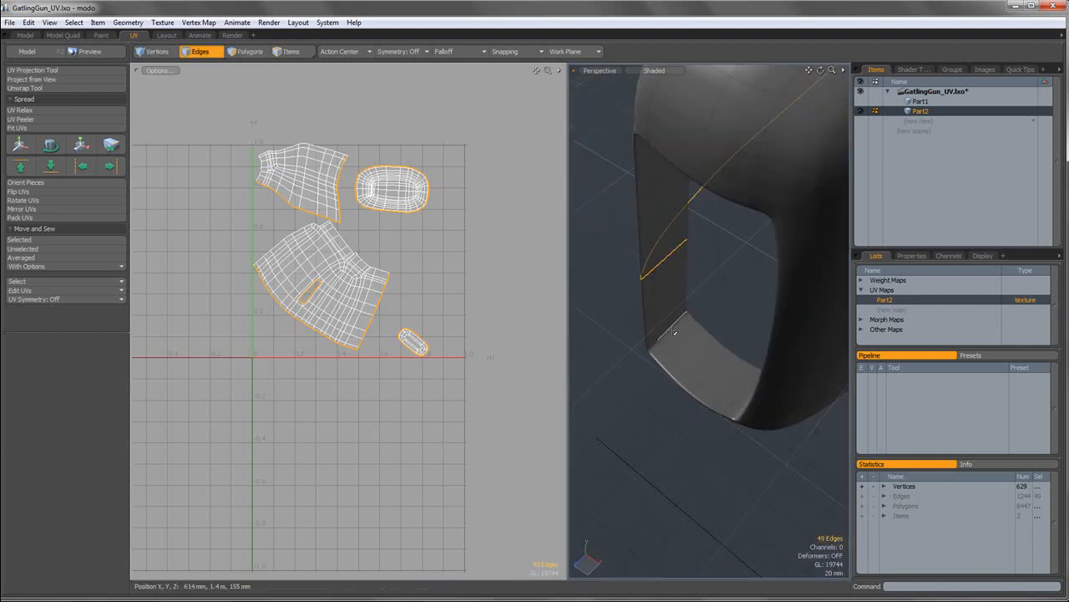
# Unwrap the part again along the selected seam edges, using the Unwrap Tool with Cylindrical initial projection on the X axis.
pyautogui.keyDown('alt'); pyautogui.moveTo(687, 359); pyautogui.dragTo(781, 289); pyautogui.keyUp('alt')
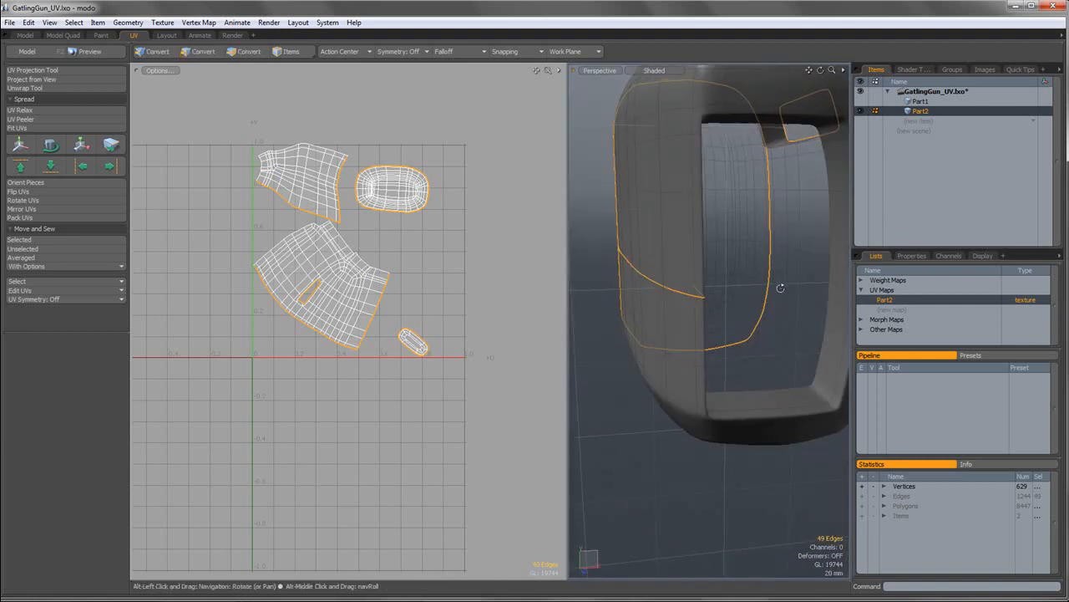
pyautogui.click(23, 110)
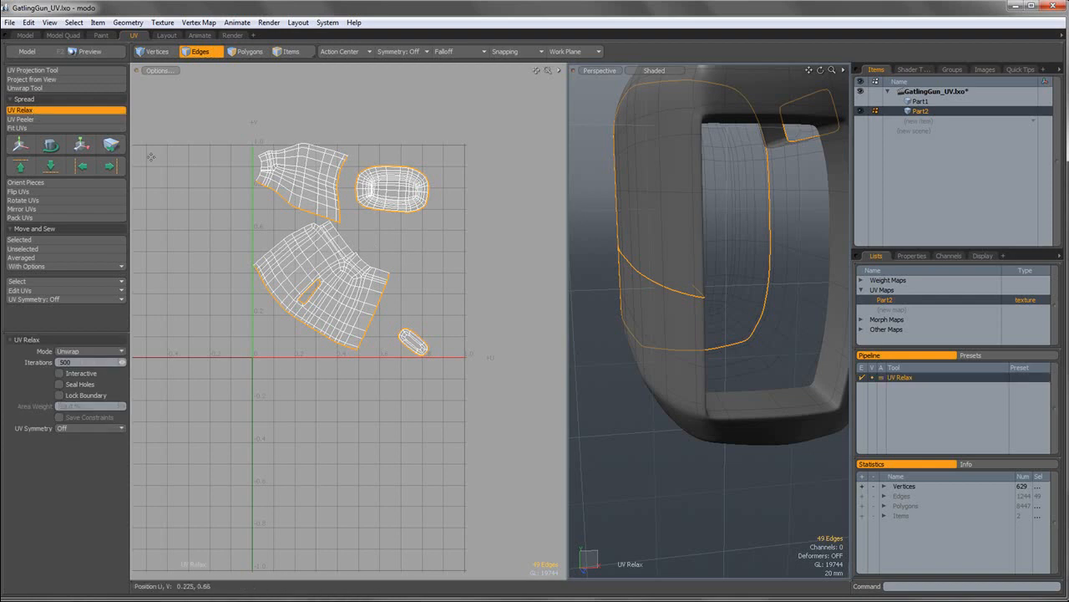
pyautogui.press('space')
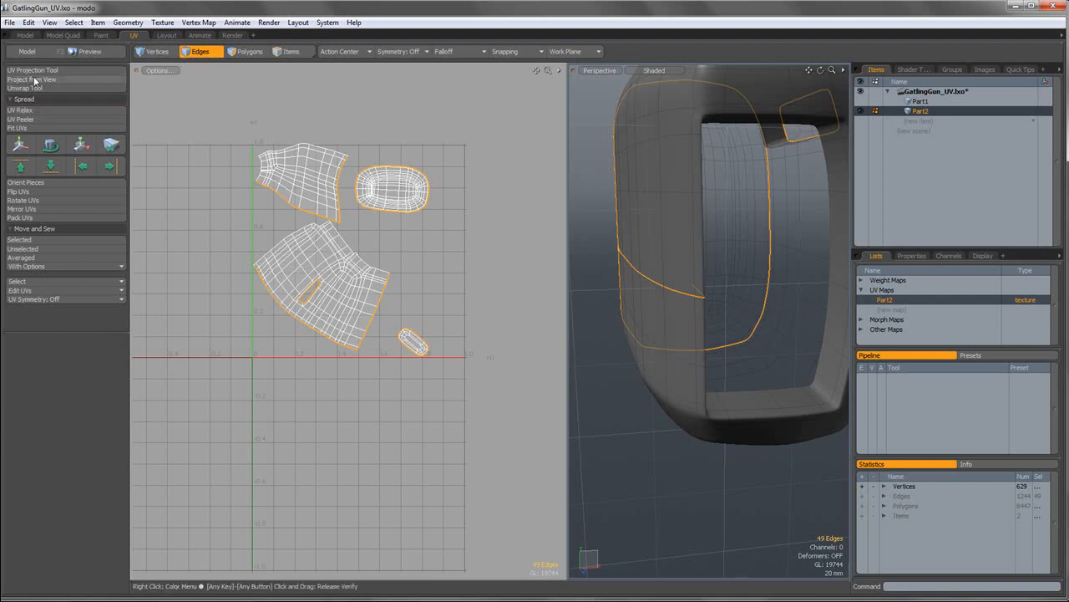
pyautogui.click(39, 88)
pyautogui.click(355, 230)
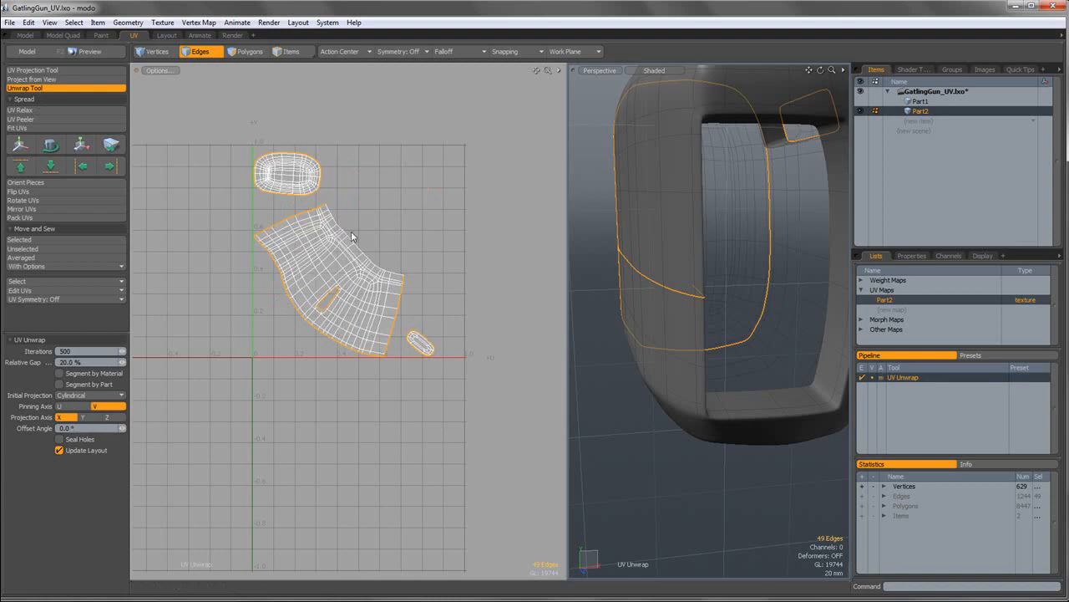
# Select all polygons of the large shell island and relax them with UV Relax in Unwrap mode.
pyautogui.click(248, 53)
pyautogui.scroll(4, 352, 248)
pyautogui.click(378, 223)
pyautogui.doubleClick(338, 230)
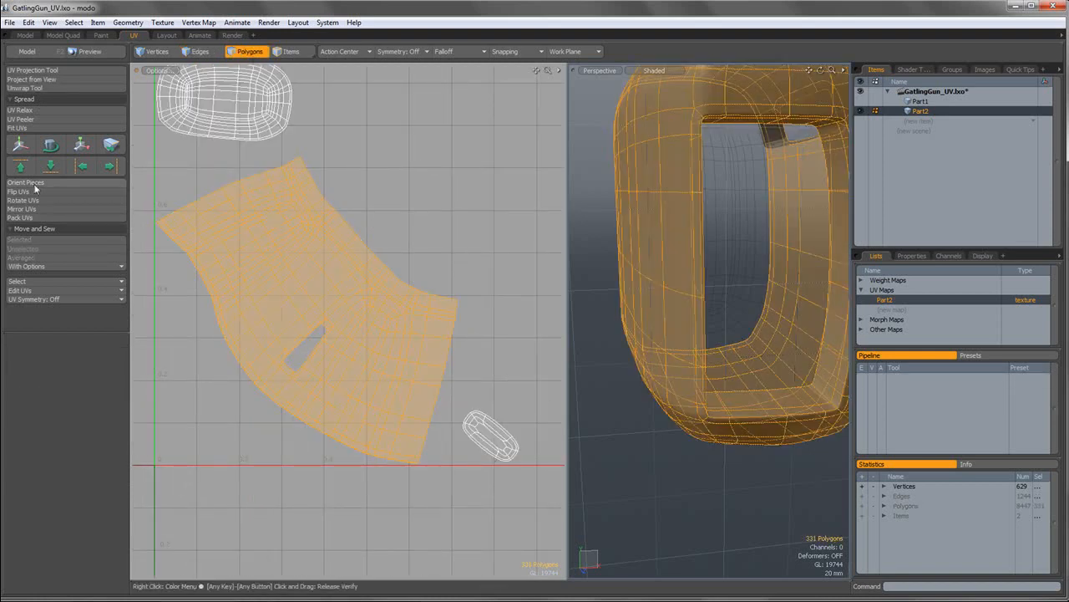
pyautogui.click(25, 110)
pyautogui.click(337, 219)
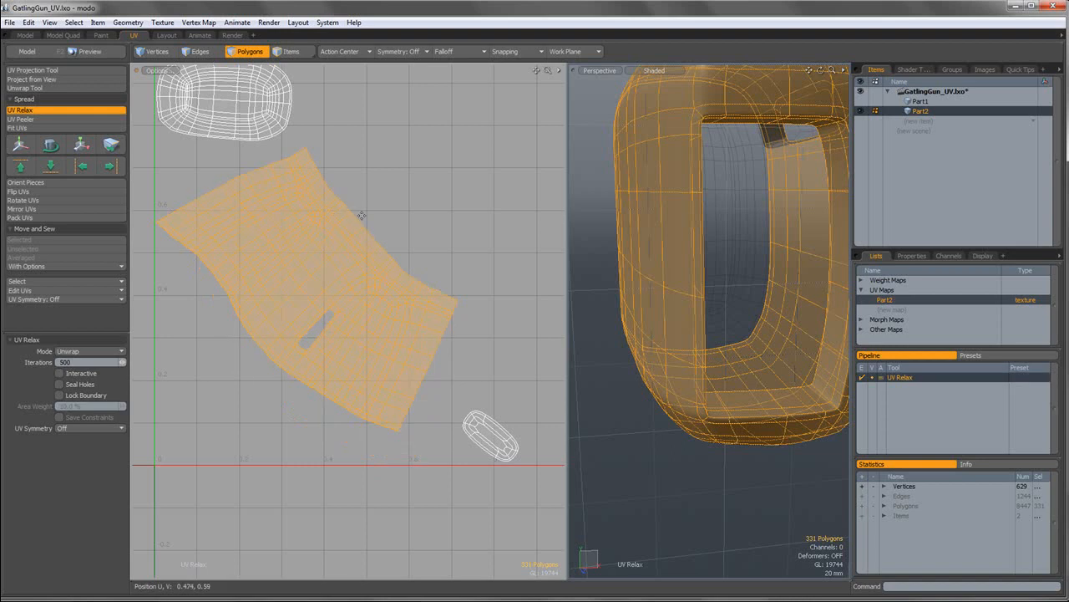
# Relax the large shell island again in Adaptive mode with 500 iterations and compare it with the Unwrap mode result.
pyautogui.click(121, 353)
pyautogui.click(96, 354)
pyautogui.click(334, 253)
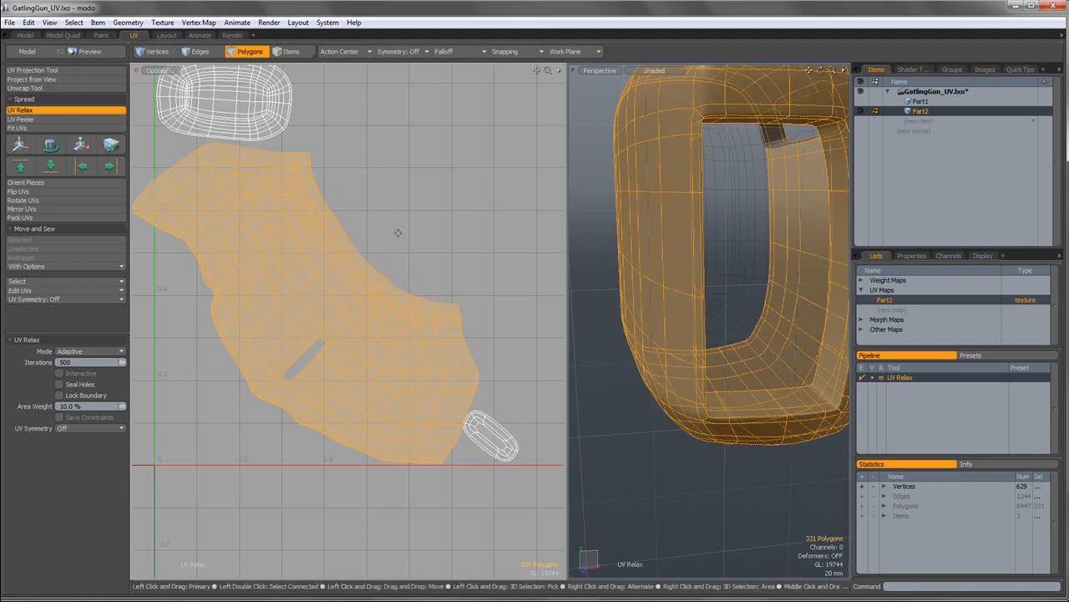
pyautogui.scroll(-2, 398, 233)
pyautogui.scroll(2, 398, 234)
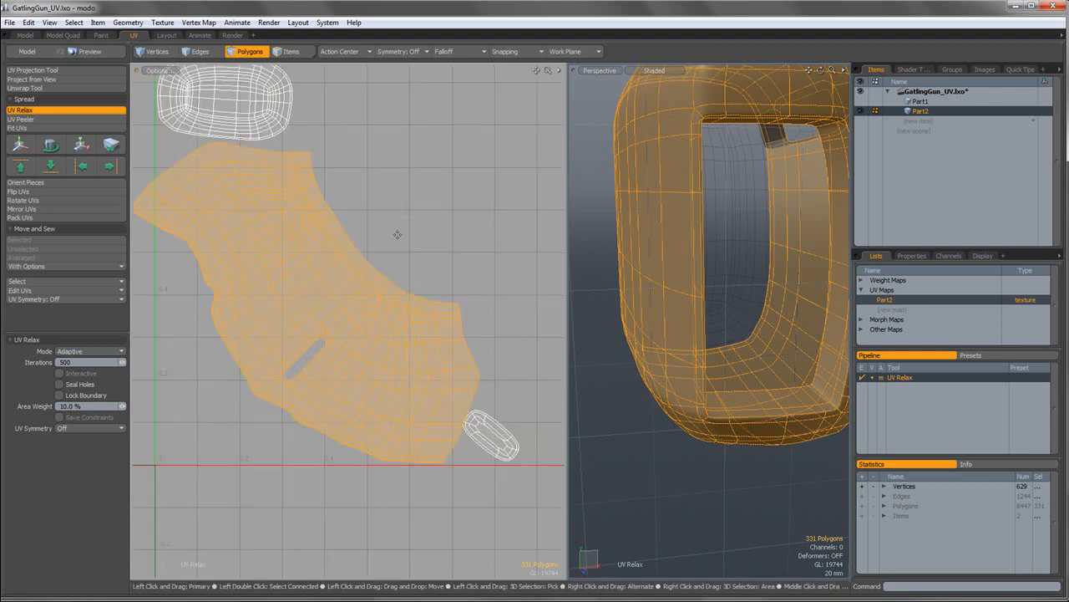
pyautogui.click(398, 234)
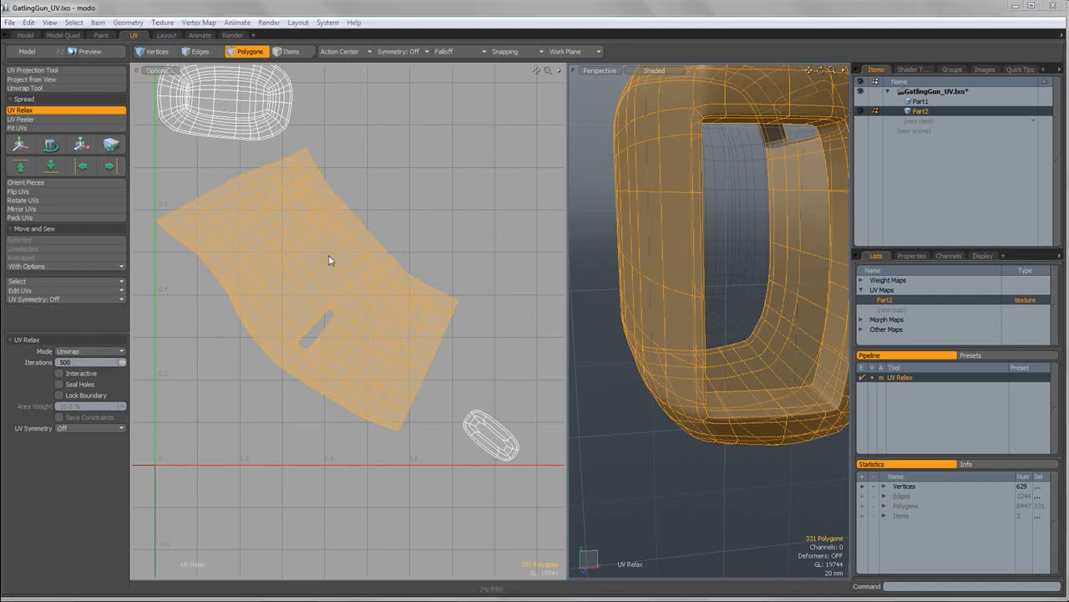
pyautogui.click(327, 257)
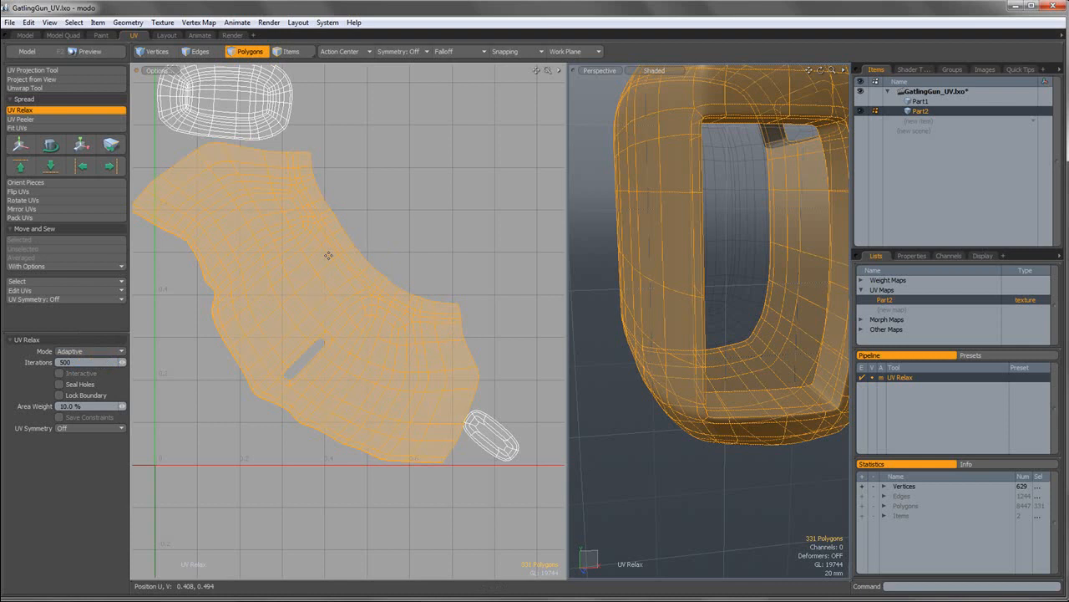
# Rotate the large island until its slot stands vertical and move it about 0.176 in U and 0.024 in V.
pyautogui.click(258, 53)
pyautogui.press('e')
pyautogui.moveTo(369, 279); pyautogui.dragTo(380, 206)
pyautogui.press('w')
pyautogui.click(339, 214)
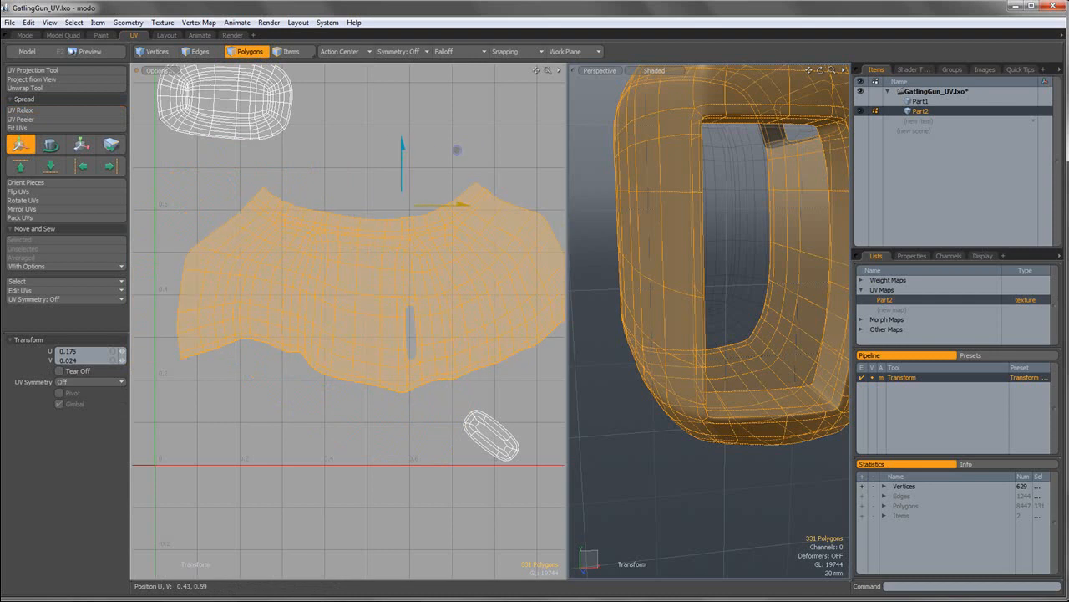
pyautogui.press('space')
# Select the rounded recessed end island and reproject its UVs from the Back view with Auto Scale on.
pyautogui.doubleClick(271, 126)
pyautogui.keyDown('alt'); pyautogui.moveTo(314, 116); pyautogui.dragTo(319, 202); pyautogui.keyUp('alt')
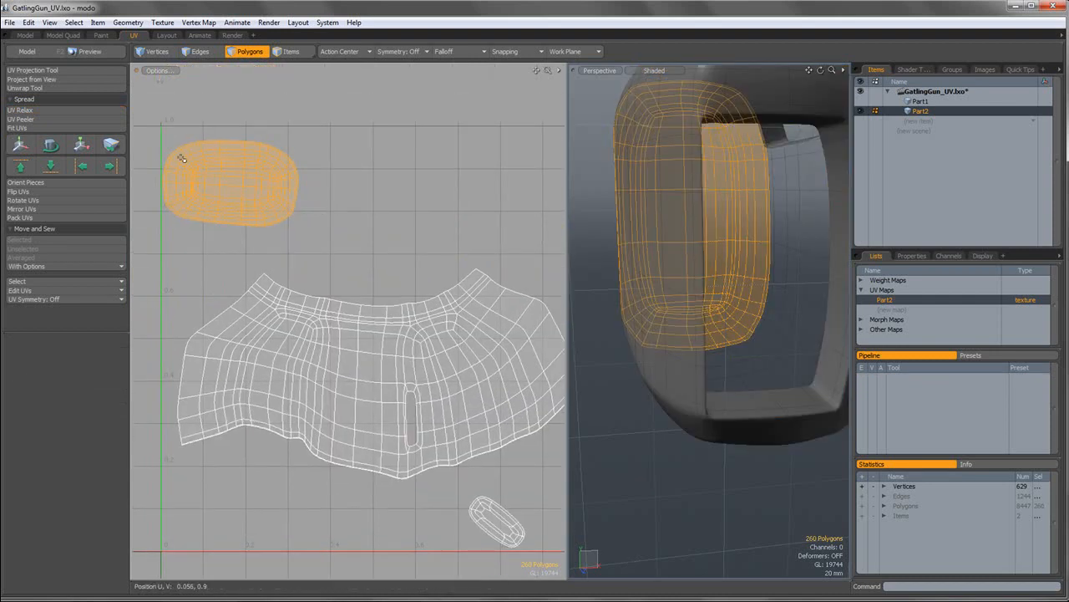
pyautogui.click(588, 71)
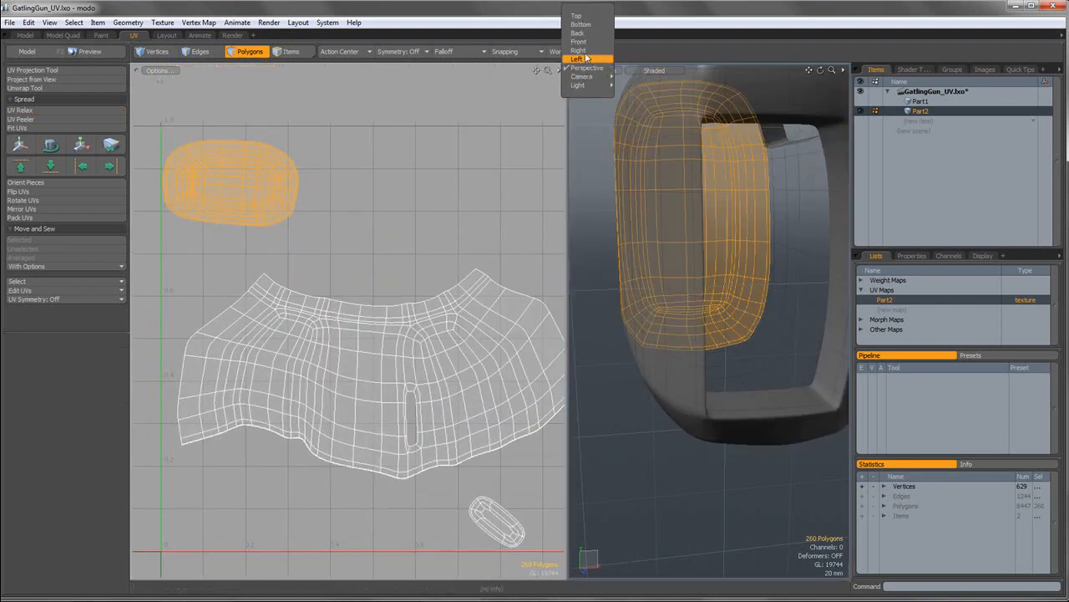
pyautogui.click(579, 33)
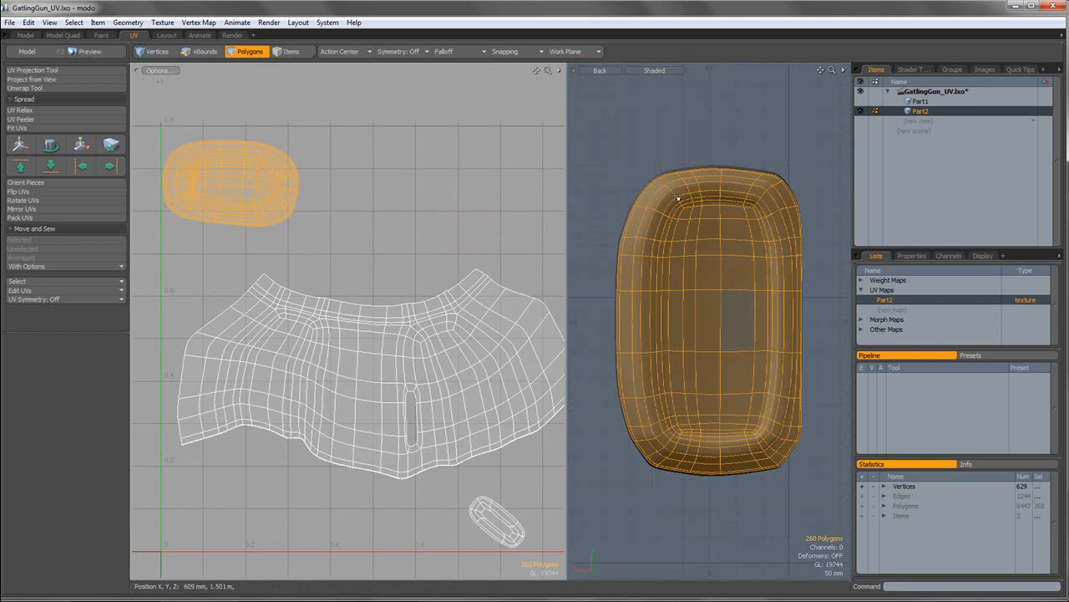
pyautogui.click(101, 88)
pyautogui.click(33, 79)
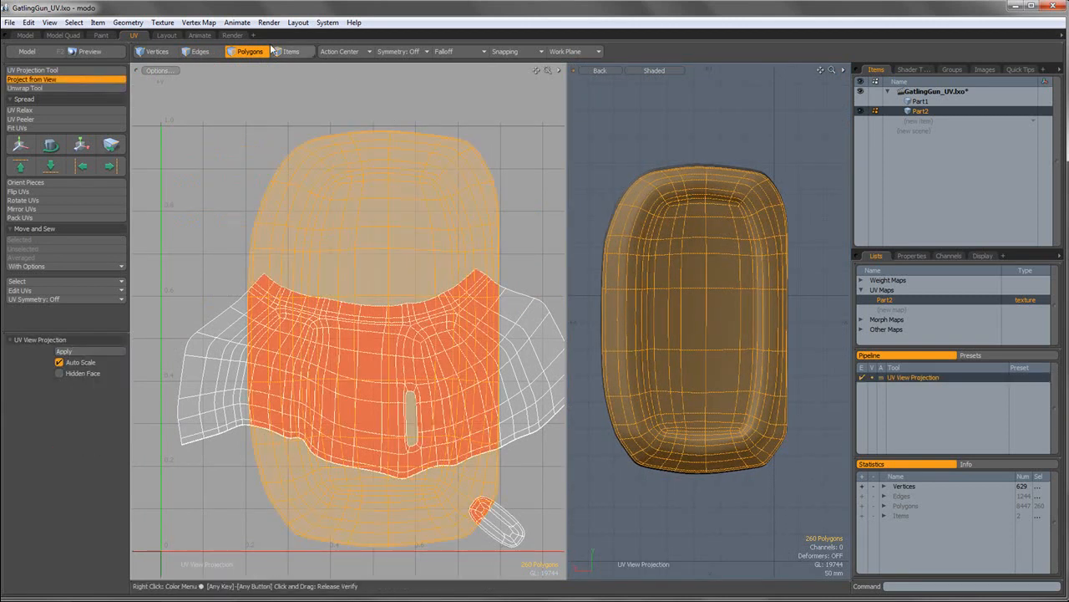
pyautogui.click(247, 52)
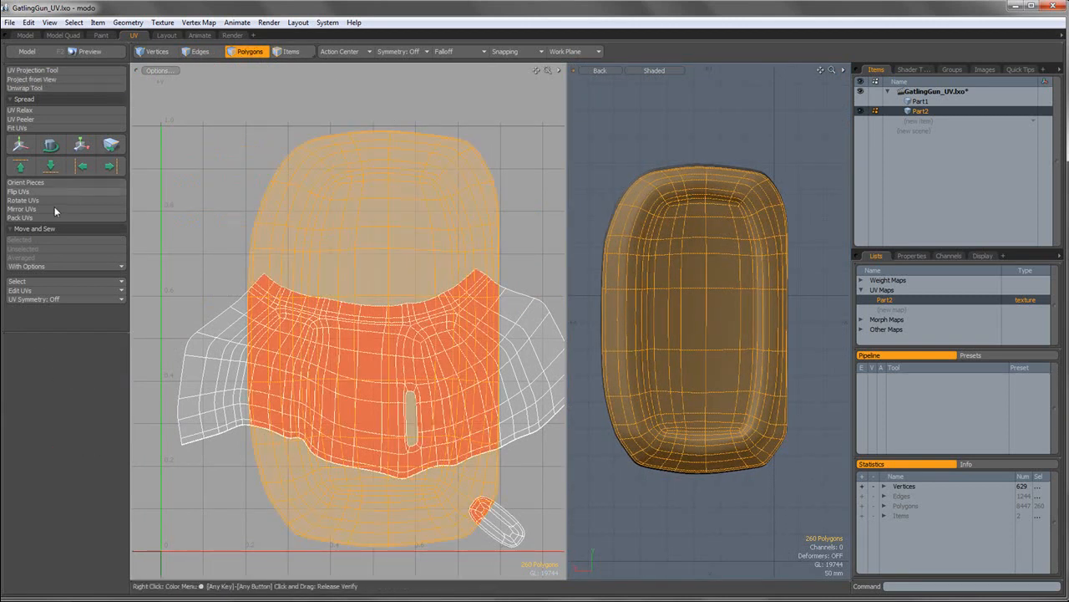
# Relax the newly projected end island with UV Relax.
pyautogui.click(43, 110)
pyautogui.click(348, 222)
pyautogui.click(262, 52)
# Scale the end island down and move it beneath the lower edge of the large island, near the U axis.
pyautogui.press('r')
pyautogui.moveTo(433, 289); pyautogui.dragTo(373, 290)
pyautogui.press('w')
pyautogui.moveTo(421, 253); pyautogui.dragTo(312, 410)
pyautogui.press('space')
# Move the small slot island about -0.338 in U and 0.044 in V, beside the end island, and rotate it upright.
pyautogui.keyDown('alt'); pyautogui.keyDown('shift'); pyautogui.moveTo(458, 432); pyautogui.dragTo(457, 248); pyautogui.keyUp('shift'); pyautogui.keyUp('alt')
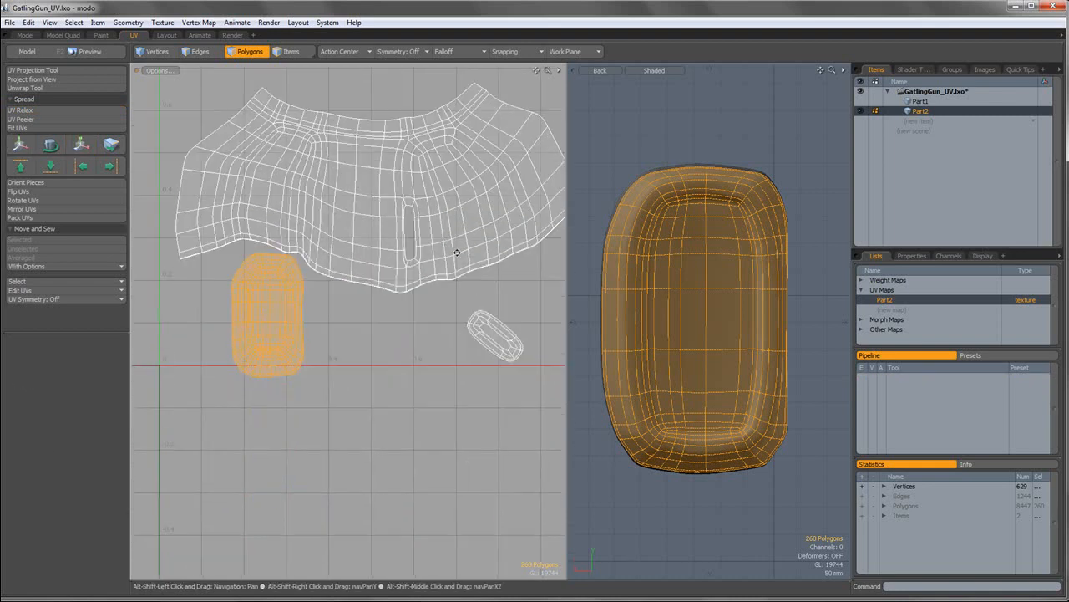
pyautogui.doubleClick(489, 334)
pyautogui.press('w')
pyautogui.moveTo(507, 313); pyautogui.dragTo(363, 294)
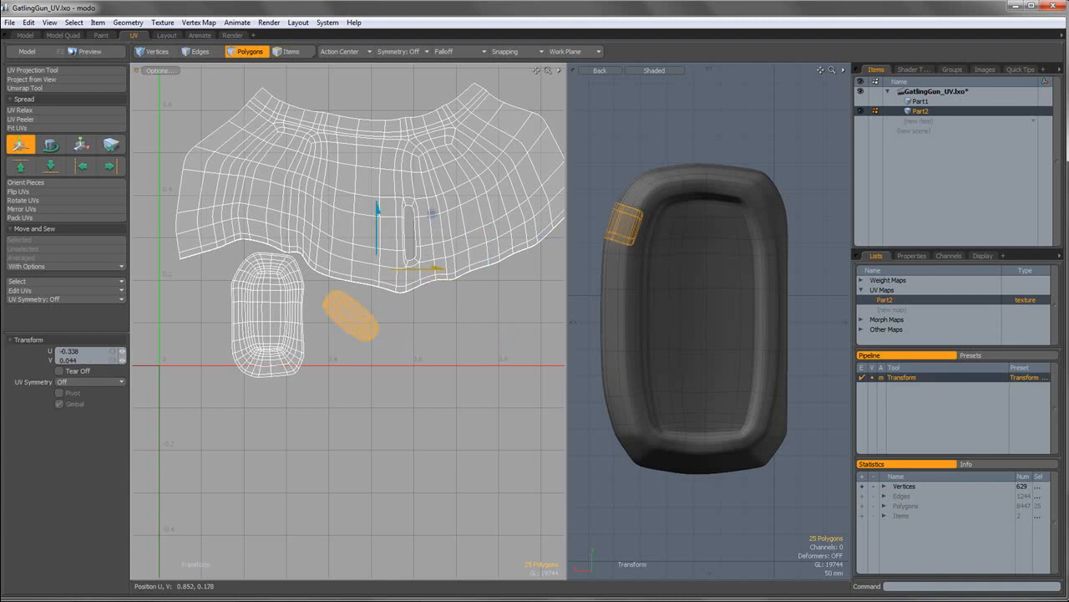
pyautogui.press('e')
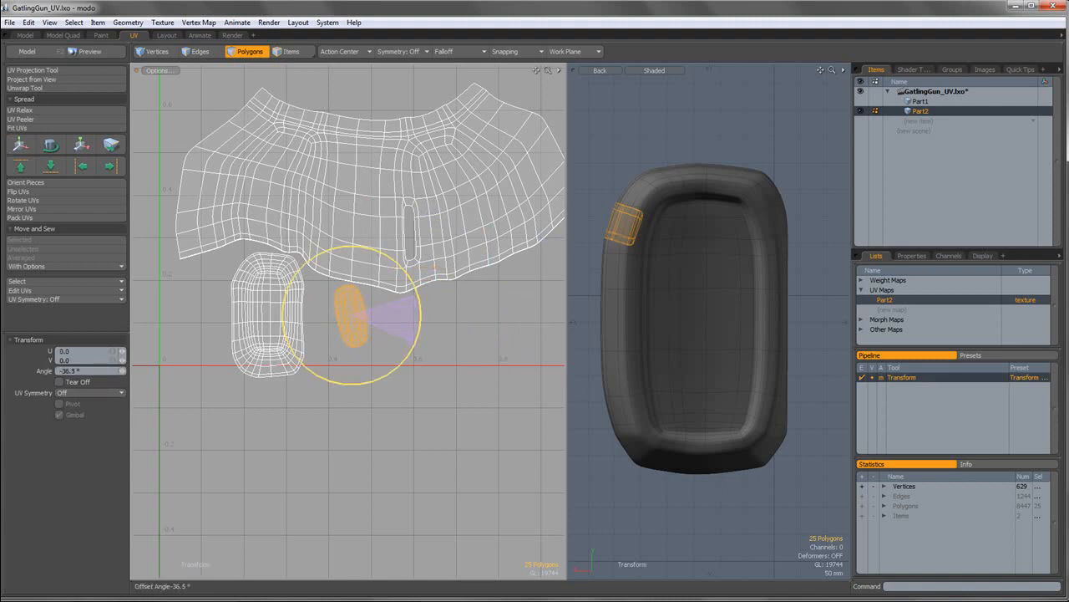
pyautogui.press('w')
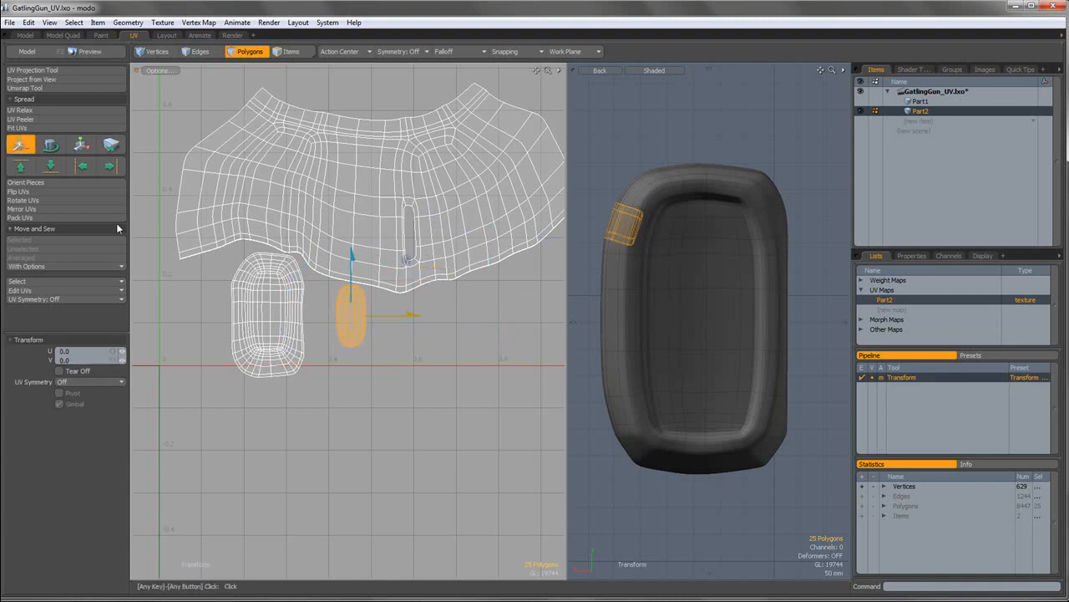
# Relax the small slot island with UV Relax.
pyautogui.click(30, 112)
pyautogui.click(74, 351)
pyautogui.click(75, 359)
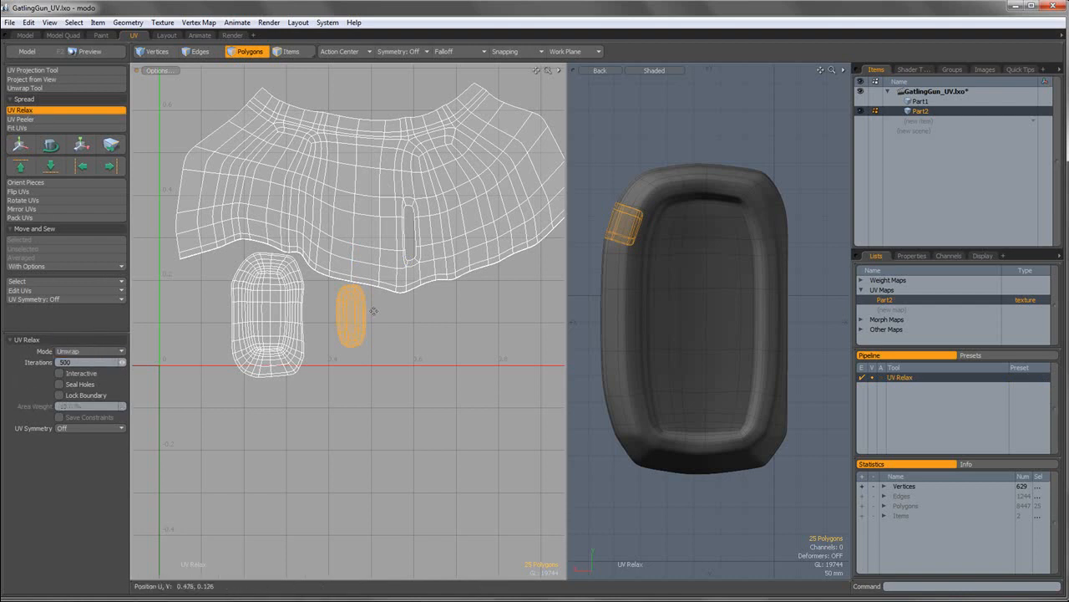
# Move the small slot island in U, closer to the rounded end island.
pyautogui.click(252, 51)
pyautogui.press('w')
pyautogui.moveTo(403, 295); pyautogui.dragTo(376, 295)
pyautogui.press('q')
pyautogui.click(382, 311)
# Select all three islands, unhide the rest of the part and move the islands outside the UV grid, below the previously placed ones.
pyautogui.press('a')
pyautogui.scroll(-3, 381, 309)
pyautogui.moveTo(178, 219); pyautogui.dragTo(524, 395, button='right')
pyautogui.press('u')
pyautogui.keyDown('alt'); pyautogui.keyDown('shift'); pyautogui.moveTo(435, 319); pyautogui.dragTo(424, 316); pyautogui.keyUp('shift'); pyautogui.keyUp('alt')
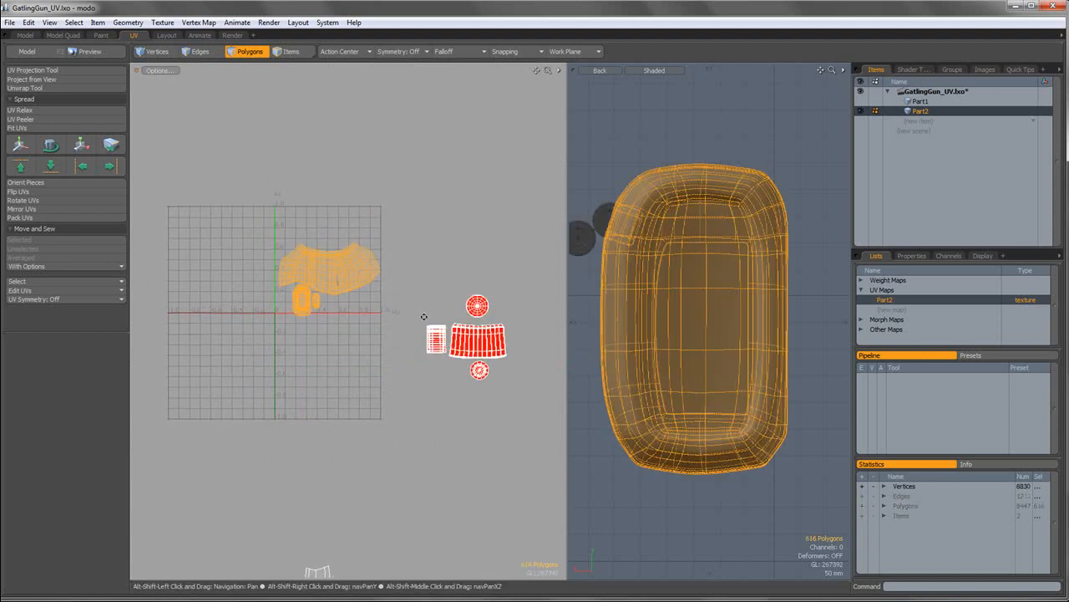
pyautogui.press('w')
pyautogui.moveTo(383, 255); pyautogui.dragTo(527, 392)
pyautogui.press('space')
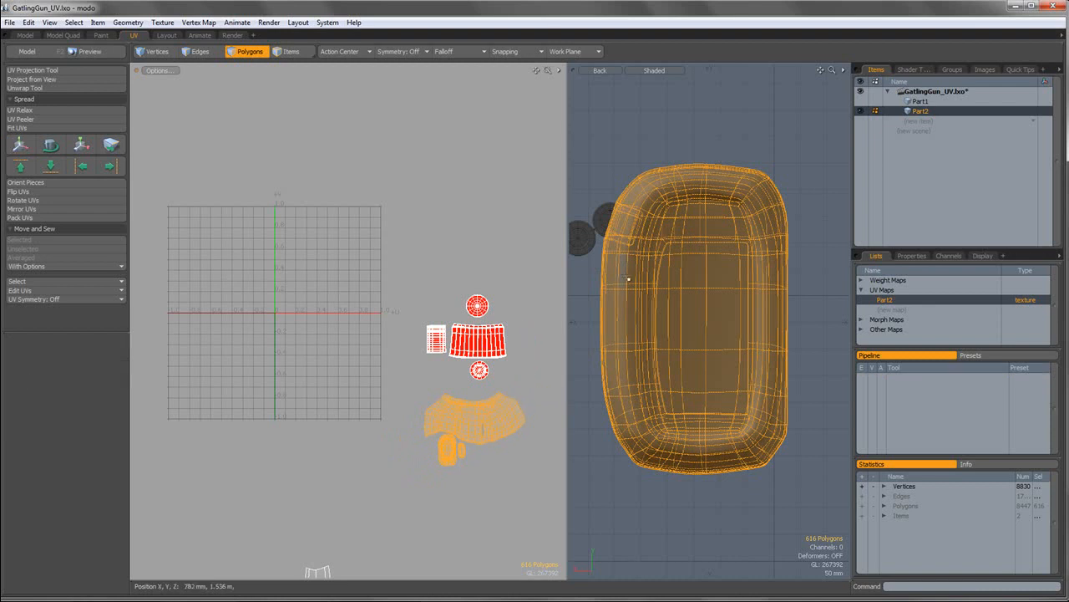
# Set the 3D viewport to Perspective and Wireframe, and select the whole rounded drum assembly with its attached curved chain.
pyautogui.scroll(-5, 627, 279)
pyautogui.keyDown('alt'); pyautogui.keyDown('shift'); pyautogui.moveTo(629, 279); pyautogui.dragTo(768, 340); pyautogui.keyUp('shift'); pyautogui.keyUp('alt')
pyautogui.click(615, 73)
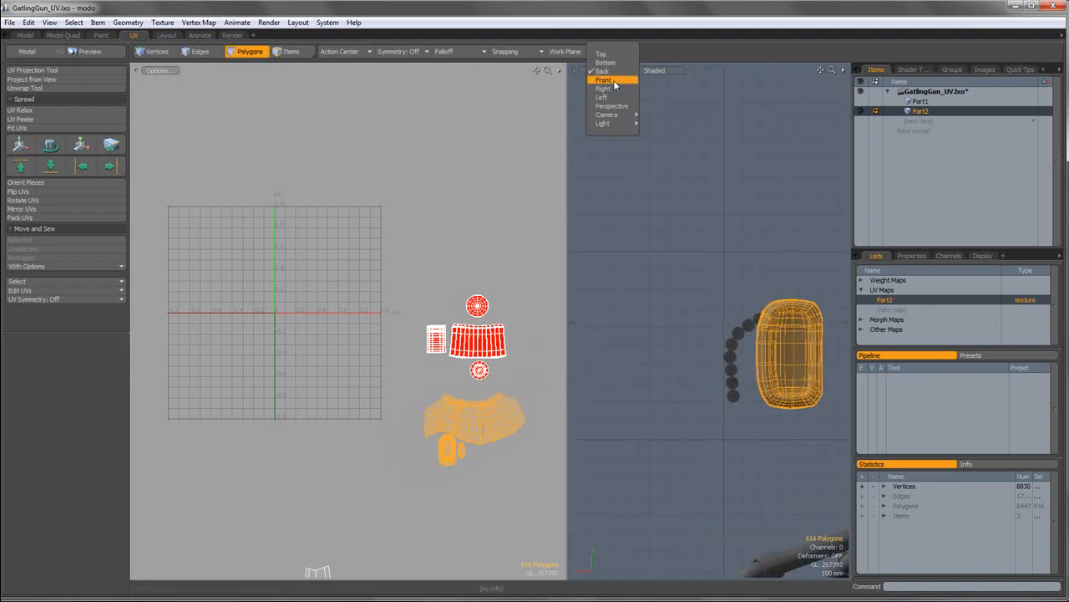
pyautogui.click(616, 106)
pyautogui.click(643, 71)
pyautogui.click(649, 44)
pyautogui.keyDown('alt'); pyautogui.moveTo(668, 159); pyautogui.dragTo(689, 206); pyautogui.keyUp('alt')
pyautogui.moveTo(603, 214); pyautogui.dragTo(800, 398, button='right')
pyautogui.keyDown('alt'); pyautogui.moveTo(544, 323); pyautogui.dragTo(473, 184); pyautogui.keyUp('alt')
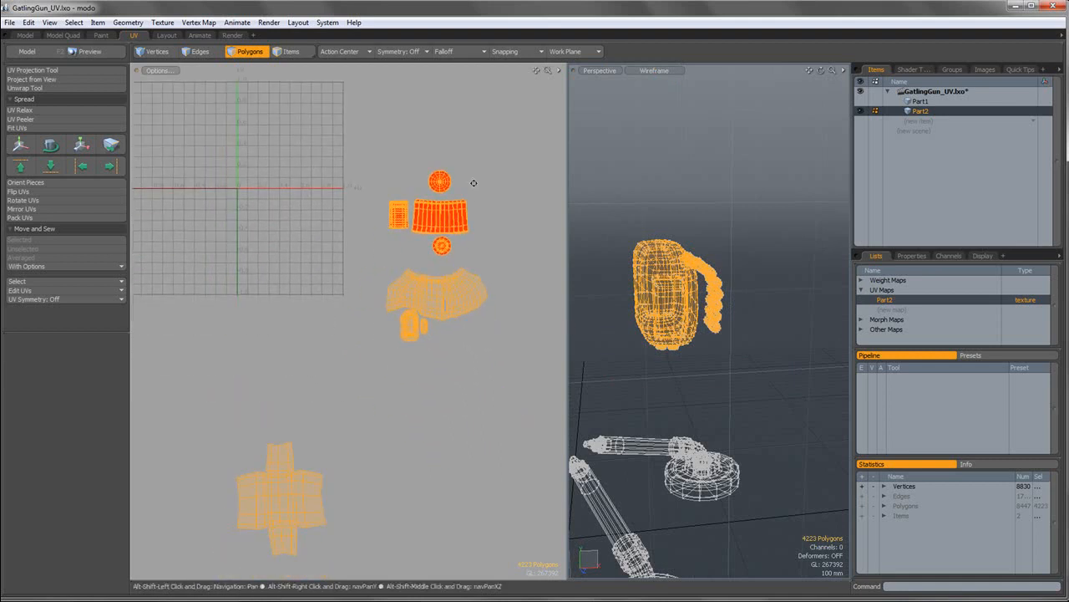
# Select the cross-shaped island, scale it down and move it beside the rounded end island, outside the UV grid.
pyautogui.doubleClick(312, 505)
pyautogui.press('w')
pyautogui.moveTo(280, 468); pyautogui.dragTo(279, 333)
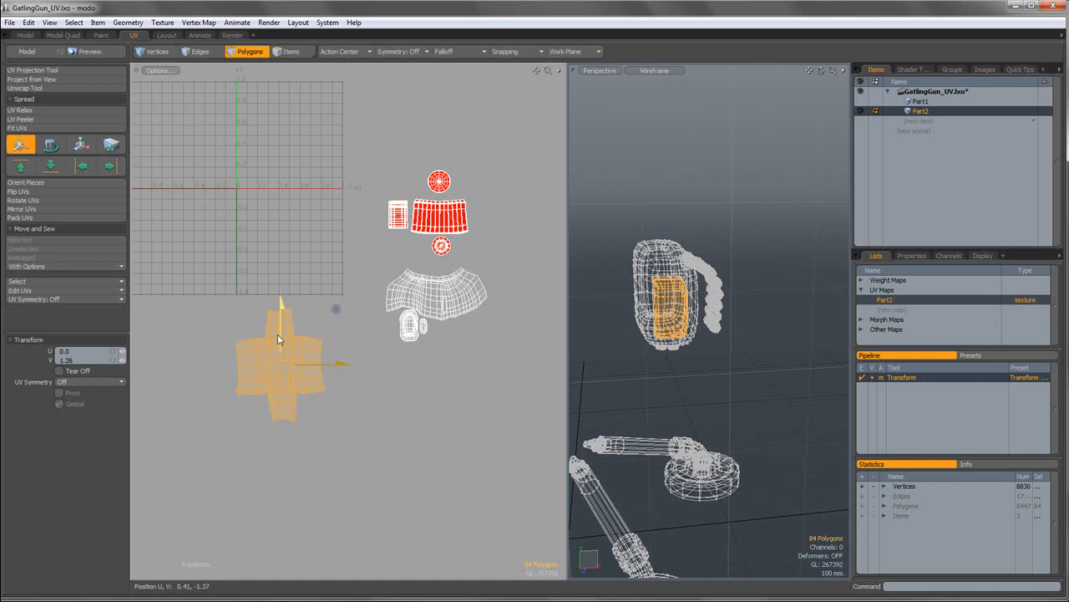
pyautogui.press('q')
pyautogui.press('r')
pyautogui.moveTo(335, 312); pyautogui.dragTo(402, 283)
pyautogui.press('w')
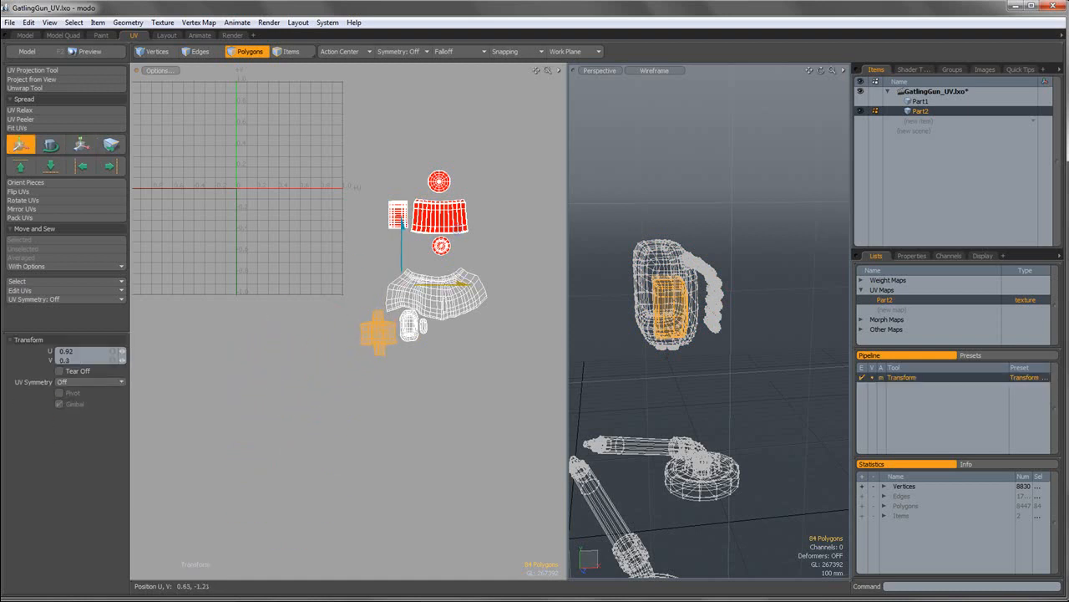
pyautogui.press('q')
pyautogui.click(348, 277)
# Select the far-off group of islands, scale it to 55.5 % and move it above the other arranged islands.
pyautogui.scroll(-3, 347, 275)
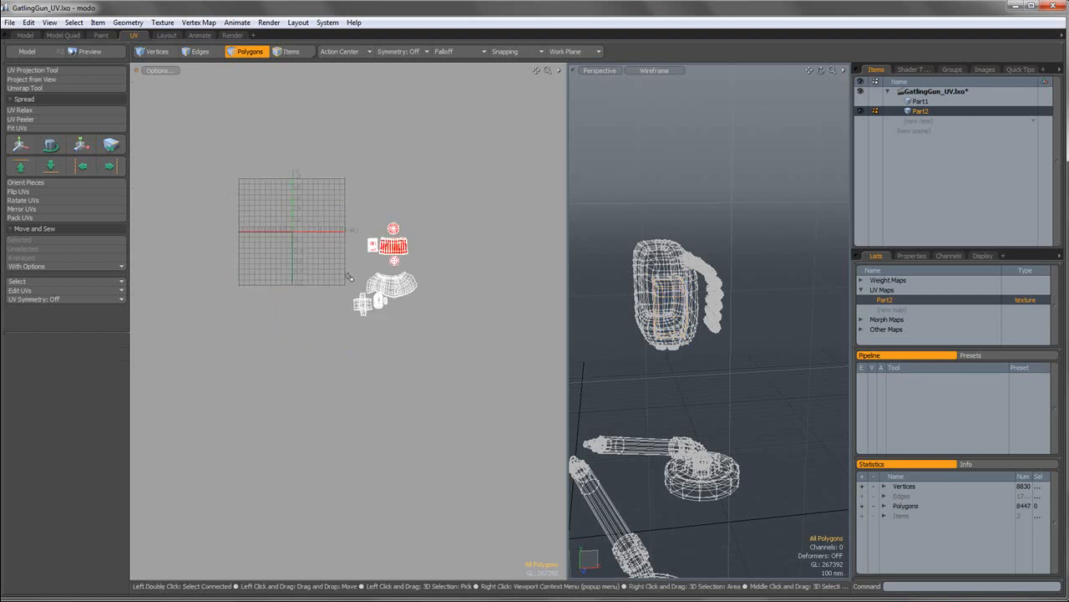
pyautogui.keyDown('alt'); pyautogui.keyDown('shift'); pyautogui.moveTo(390, 242); pyautogui.dragTo(323, 371); pyautogui.keyUp('shift'); pyautogui.keyUp('alt')
pyautogui.moveTo(396, 192); pyautogui.dragTo(520, 272, button='right')
pyautogui.press('w')
pyautogui.moveTo(479, 173); pyautogui.dragTo(341, 301)
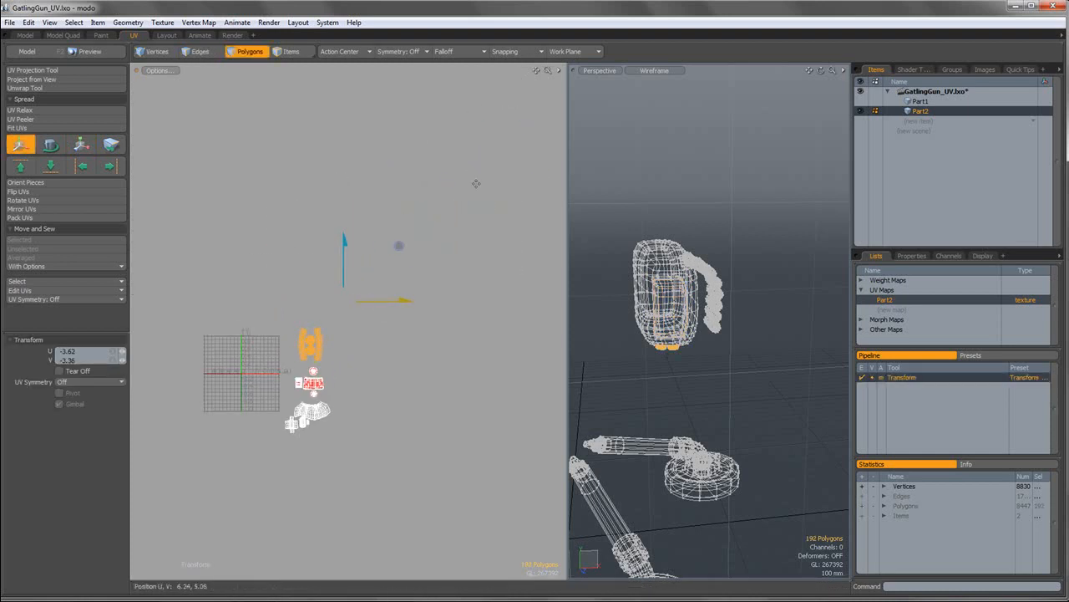
pyautogui.press('r')
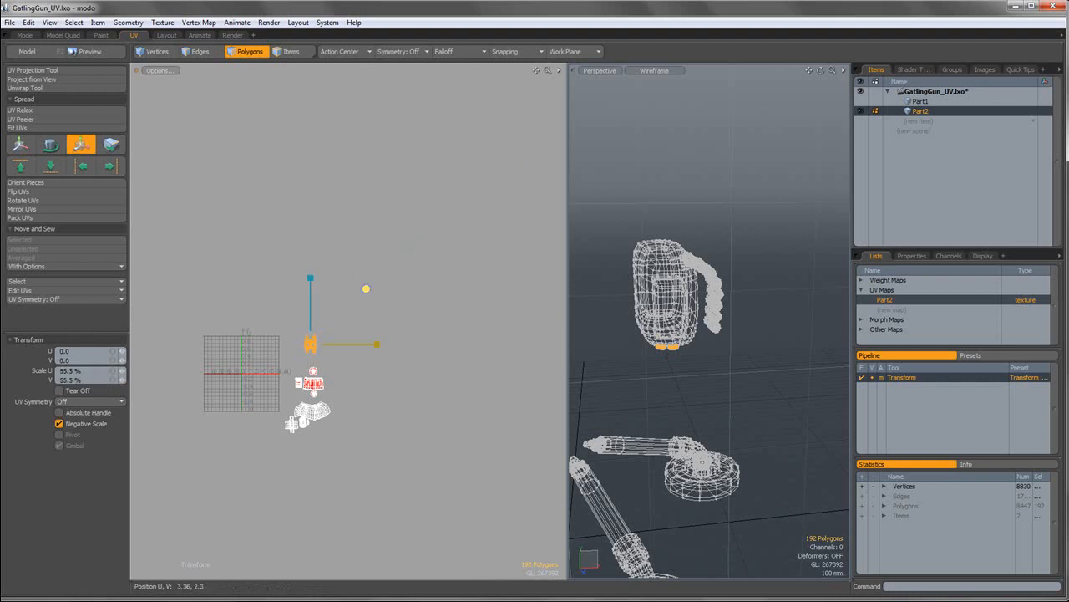
pyautogui.press('w')
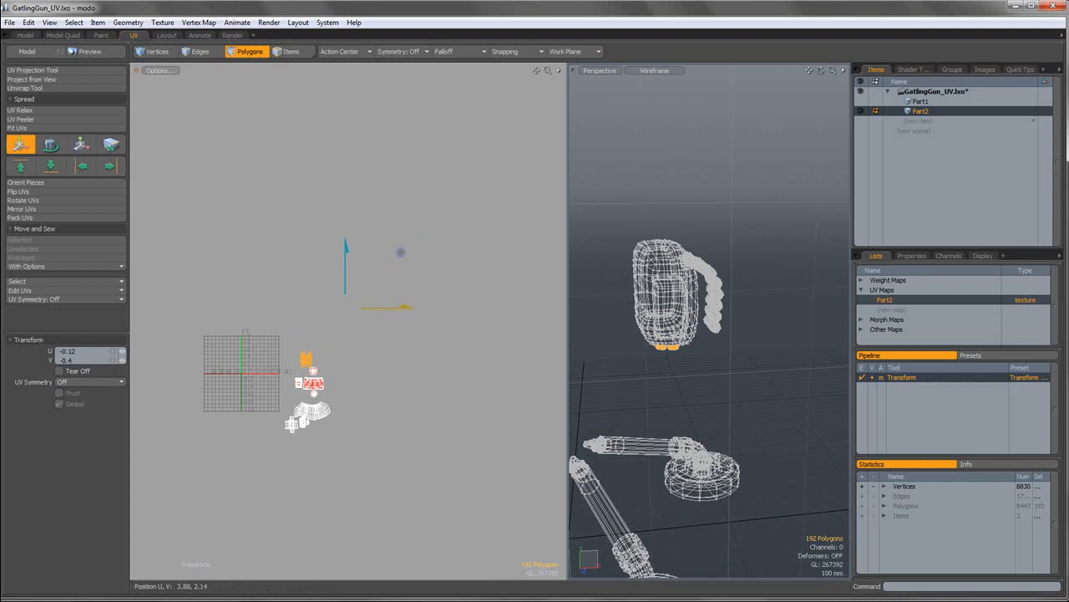
pyautogui.press('space')
# Select all arranged islands and hide their polygons, leaving only the four legs.
pyautogui.moveTo(252, 315); pyautogui.dragTo(411, 473)
pyautogui.click(708, 368)
pyautogui.press('a')
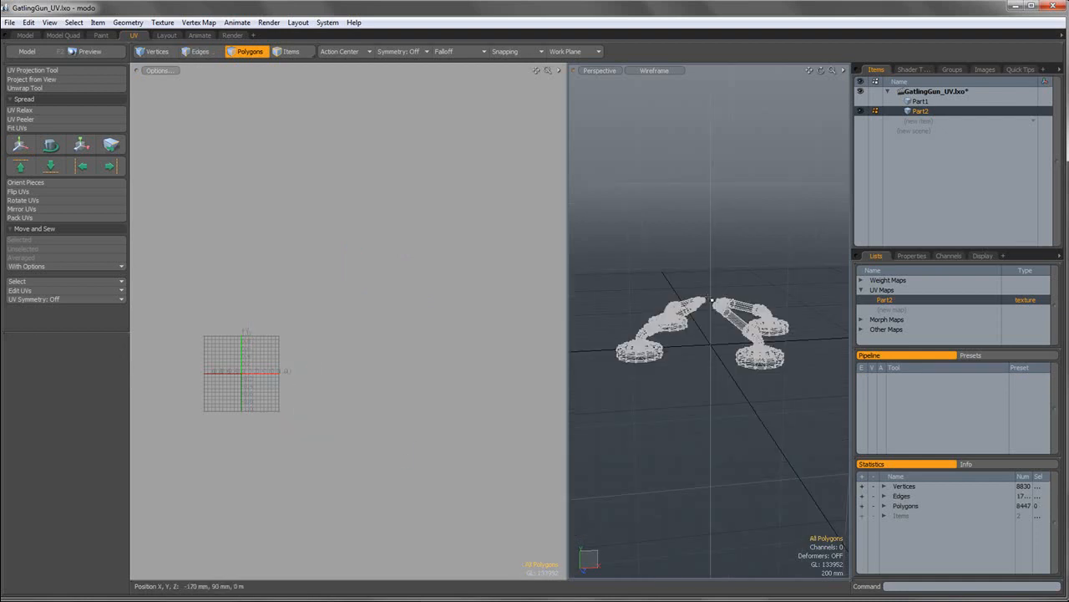
# Set the 3D viewport to shaded and examine the four legs and their round feet from above.
pyautogui.click(599, 70)
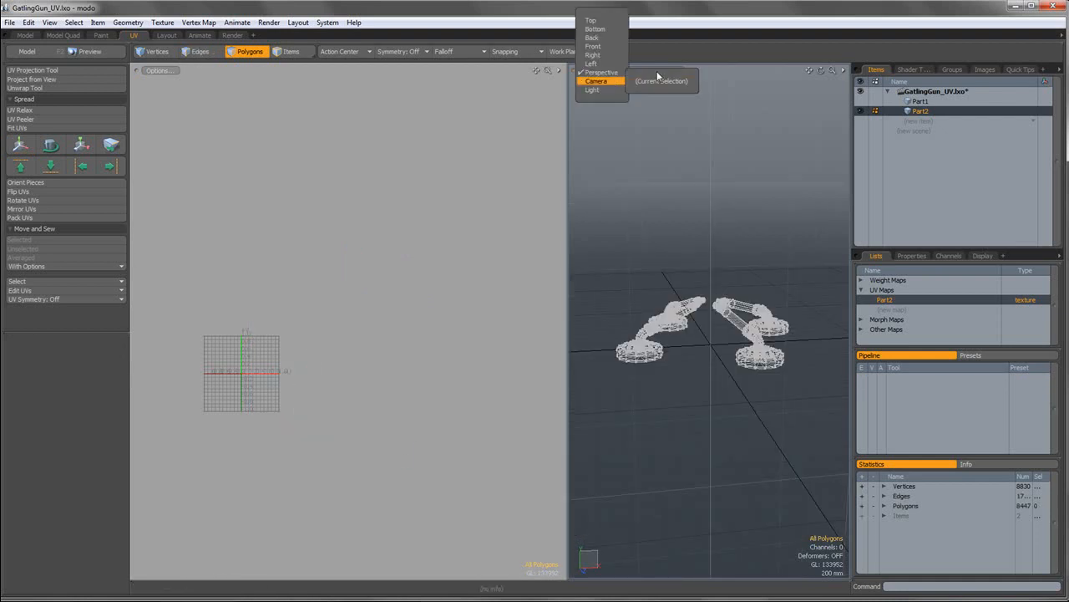
pyautogui.click(658, 71)
pyautogui.click(658, 72)
pyautogui.click(654, 92)
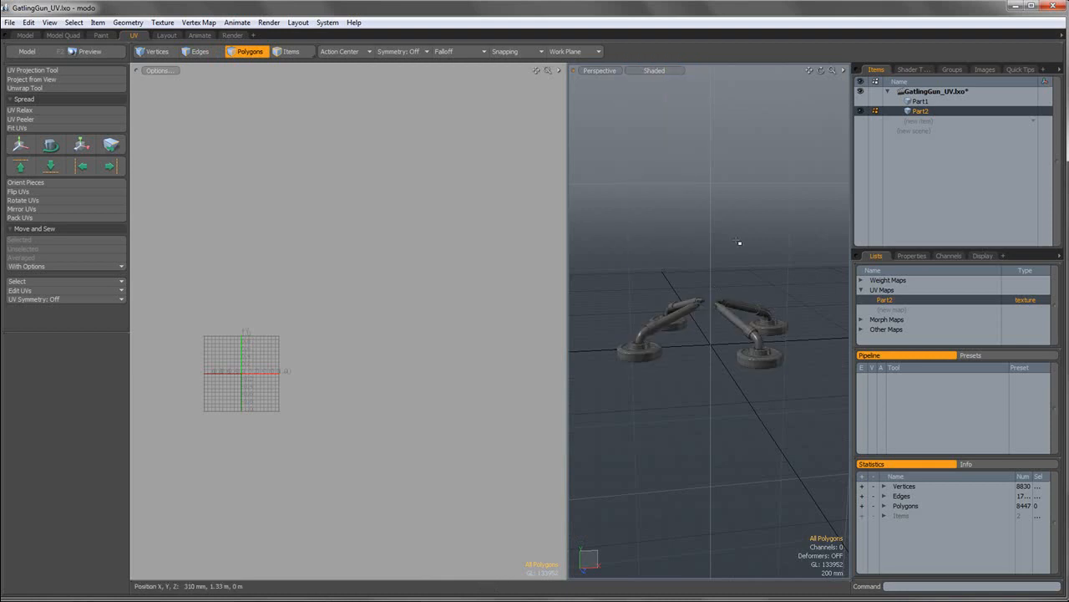
pyautogui.scroll(6, 762, 336)
pyautogui.scroll(-5, 769, 344)
pyautogui.keyDown('alt'); pyautogui.moveTo(770, 348); pyautogui.dragTo(664, 375); pyautogui.keyUp('alt')
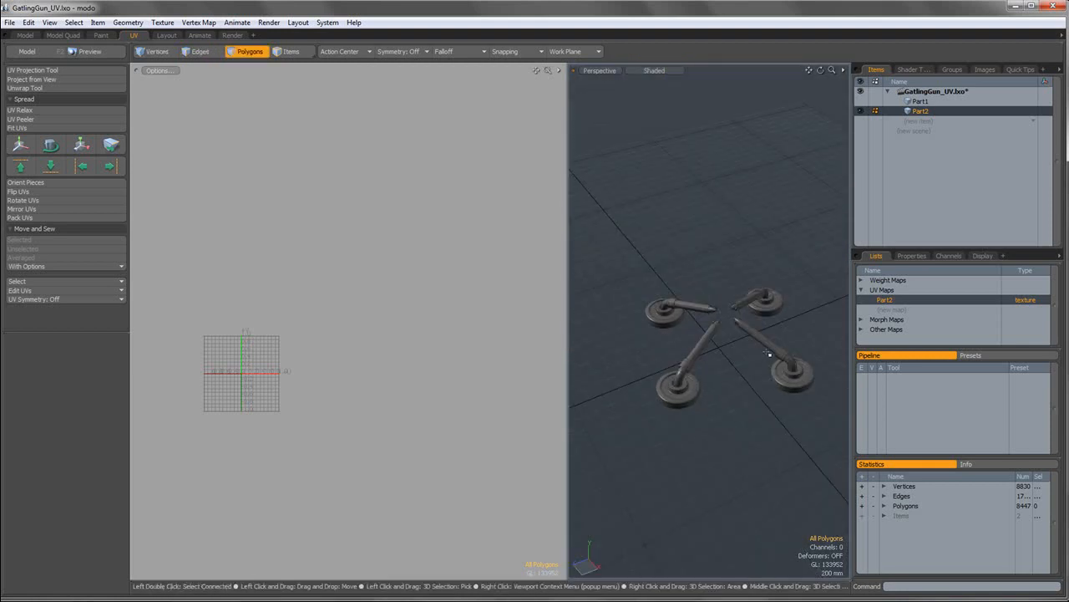
pyautogui.scroll(5, 768, 354)
pyautogui.scroll(-6, 768, 353)
pyautogui.scroll(5, 765, 360)
pyautogui.scroll(-3, 760, 361)
# Switch to the wireframe Top view, select three of the four legs with their feet and hide them.
pyautogui.click(641, 72)
pyautogui.click(645, 75)
pyautogui.click(600, 70)
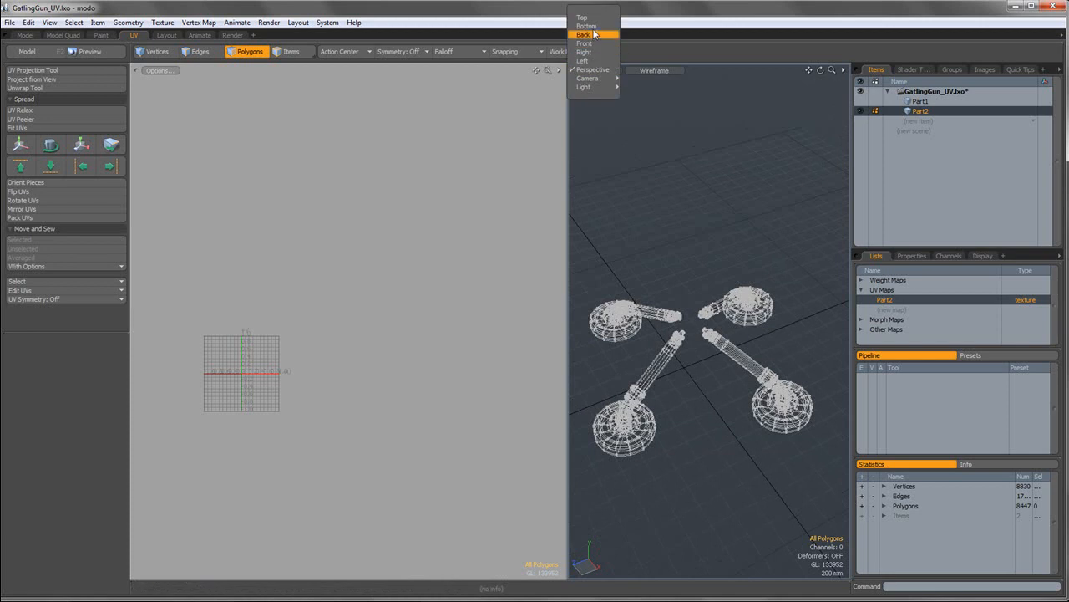
pyautogui.click(594, 36)
pyautogui.moveTo(607, 153); pyautogui.dragTo(717, 278)
pyautogui.keyDown('shift'); pyautogui.moveTo(596, 259); pyautogui.dragTo(748, 414, button='right'); pyautogui.keyUp('shift')
pyautogui.keyDown('alt'); pyautogui.keyDown('shift'); pyautogui.moveTo(737, 365); pyautogui.dragTo(643, 328); pyautogui.keyUp('shift'); pyautogui.keyUp('alt')
pyautogui.keyDown('shift'); pyautogui.moveTo(633, 296); pyautogui.dragTo(780, 483, button='right'); pyautogui.keyUp('shift')
pyautogui.press('h')
# Show the remaining leg shaded in the Perspective view.
pyautogui.click(646, 73)
pyautogui.click(640, 99)
pyautogui.keyDown('alt'); pyautogui.keyDown('shift'); pyautogui.moveTo(717, 222); pyautogui.dragTo(701, 171); pyautogui.keyUp('shift'); pyautogui.keyUp('alt')
pyautogui.click(605, 73)
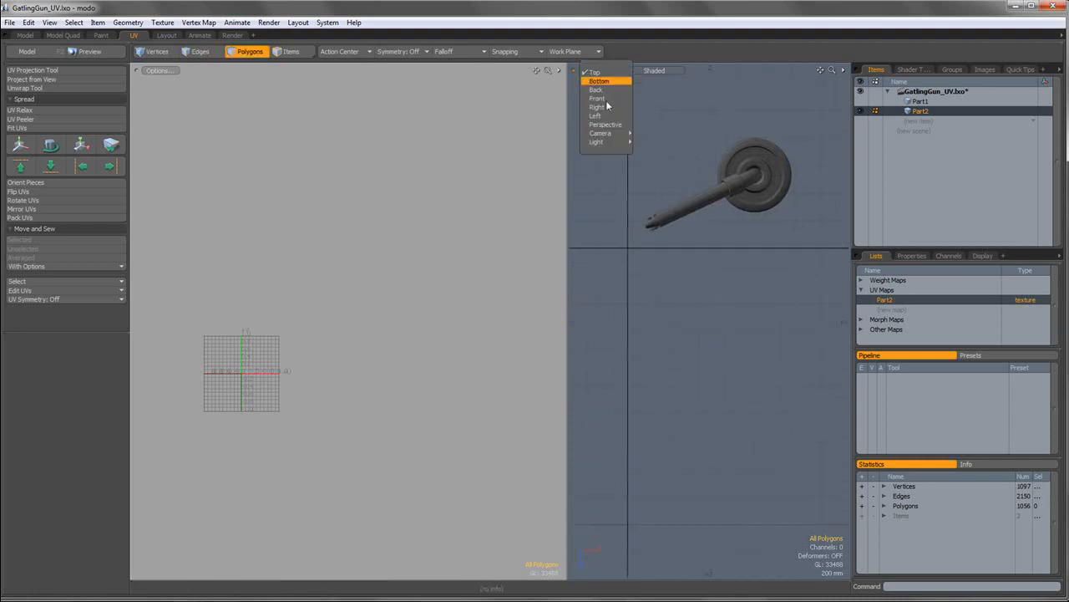
pyautogui.click(606, 124)
# Select the round foot of the remaining leg and hide everything else.
pyautogui.keyDown('alt'); pyautogui.moveTo(746, 266); pyautogui.dragTo(795, 229); pyautogui.keyUp('alt')
pyautogui.scroll(5, 780, 310)
pyautogui.keyDown('alt'); pyautogui.keyDown('shift'); pyautogui.moveTo(759, 341); pyautogui.dragTo(754, 324); pyautogui.keyUp('shift'); pyautogui.keyUp('alt')
pyautogui.keyDown('alt'); pyautogui.moveTo(755, 324); pyautogui.dragTo(777, 314); pyautogui.keyUp('alt')
pyautogui.scroll(5, 775, 356)
pyautogui.scroll(-4, 774, 363)
pyautogui.doubleClick(774, 365)
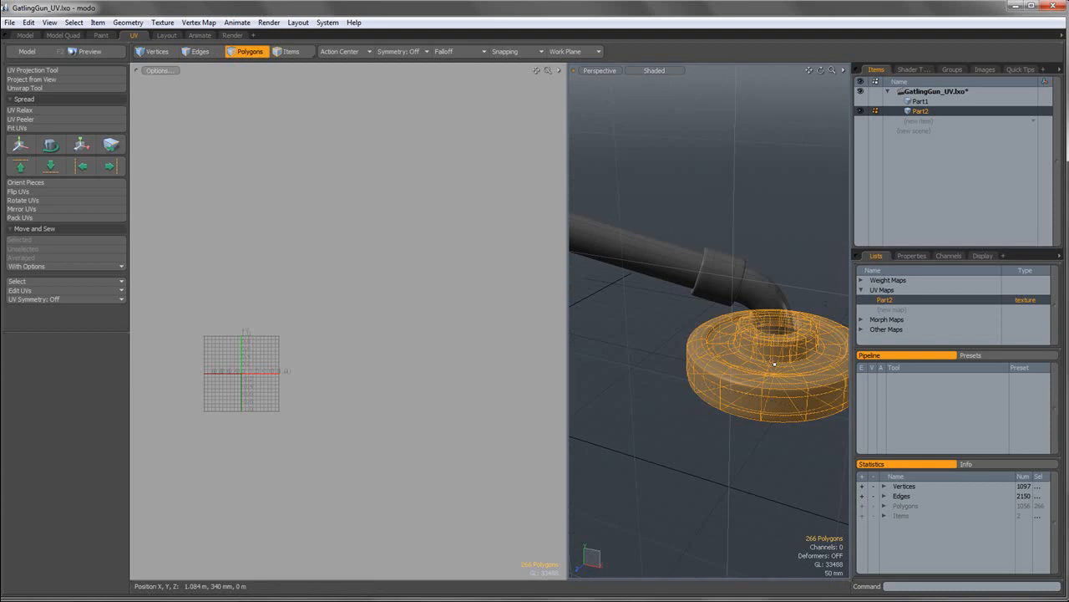
pyautogui.hotkey('shift', 'h')
pyautogui.click(769, 287)
pyautogui.keyDown('alt'); pyautogui.keyDown('shift'); pyautogui.moveTo(770, 287); pyautogui.dragTo(725, 263); pyautogui.keyUp('shift'); pyautogui.keyUp('alt')
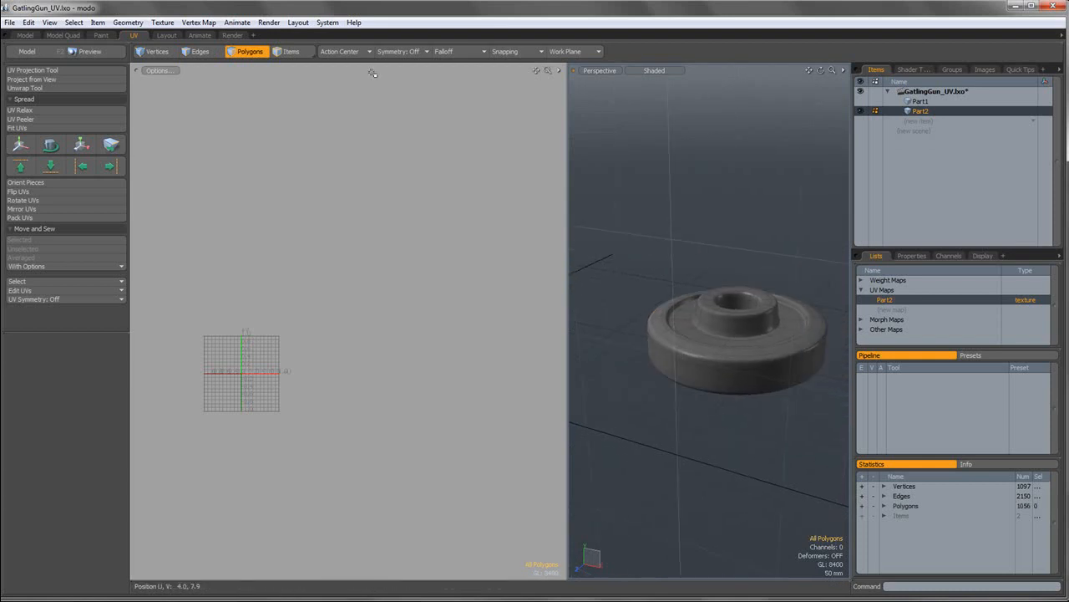
# Select the edge loop around the bottom rim of the round foot.
pyautogui.click(205, 53)
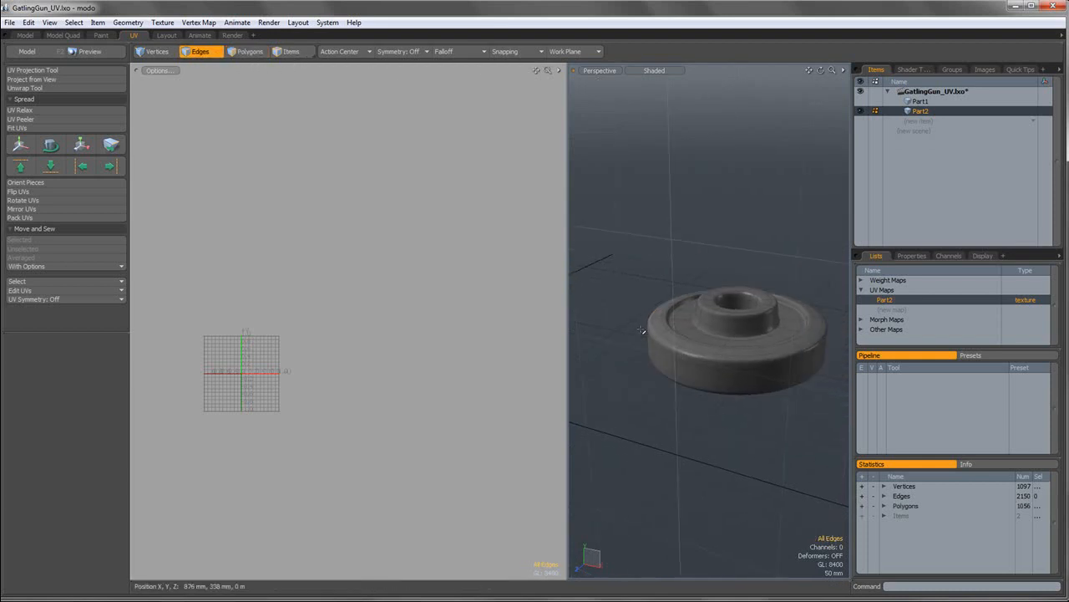
pyautogui.keyDown('alt'); pyautogui.moveTo(680, 368); pyautogui.dragTo(719, 231); pyautogui.keyUp('alt')
pyautogui.keyDown('alt'); pyautogui.keyDown('shift'); pyautogui.moveTo(718, 386); pyautogui.dragTo(711, 347); pyautogui.keyUp('shift'); pyautogui.keyUp('alt')
pyautogui.scroll(3, 710, 336)
pyautogui.doubleClick(710, 335)
pyautogui.scroll(-5, 714, 293)
pyautogui.keyDown('alt'); pyautogui.moveTo(714, 277); pyautogui.dragTo(710, 458); pyautogui.keyUp('alt')
pyautogui.keyDown('alt'); pyautogui.keyDown('shift'); pyautogui.moveTo(698, 306); pyautogui.dragTo(696, 349); pyautogui.keyUp('shift'); pyautogui.keyUp('alt')
pyautogui.scroll(3, 696, 348)
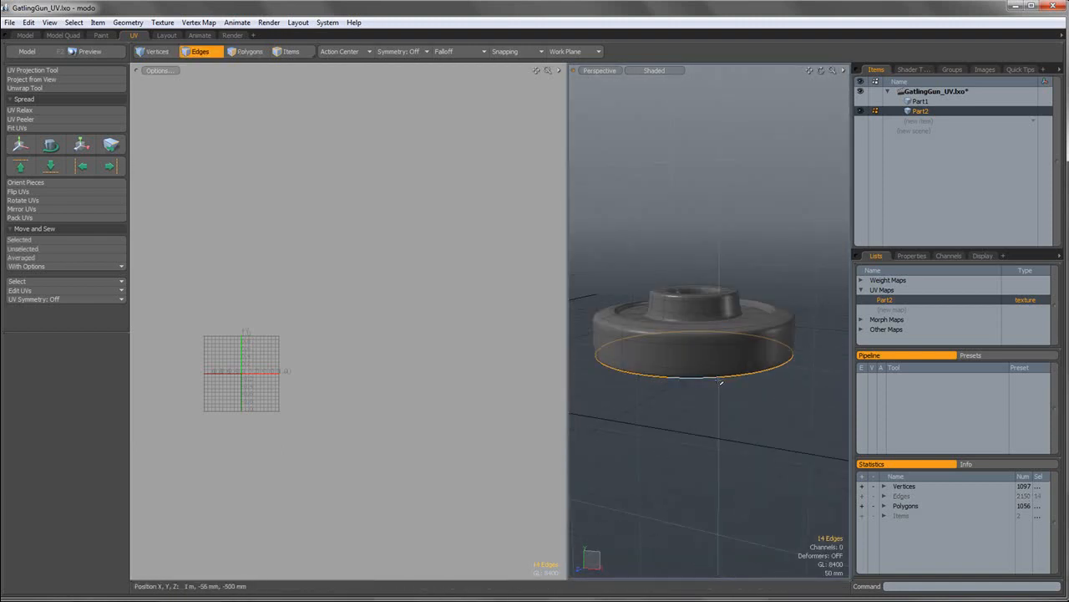
# Unwrap the round foot along the selected bottom edge loop with the Unwrap Tool.
pyautogui.keyDown('alt'); pyautogui.moveTo(723, 381); pyautogui.dragTo(712, 246); pyautogui.keyUp('alt')
pyautogui.keyDown('alt'); pyautogui.moveTo(722, 377); pyautogui.dragTo(722, 506); pyautogui.keyUp('alt')
pyautogui.keyDown('alt'); pyautogui.moveTo(669, 351); pyautogui.dragTo(673, 410); pyautogui.keyUp('alt')
pyautogui.keyDown('alt'); pyautogui.keyDown('shift'); pyautogui.moveTo(713, 297); pyautogui.dragTo(714, 360); pyautogui.keyUp('shift'); pyautogui.keyUp('alt')
pyautogui.scroll(5, 715, 360)
pyautogui.scroll(-5, 717, 360)
pyautogui.keyDown('alt'); pyautogui.moveTo(692, 313); pyautogui.dragTo(670, 392); pyautogui.keyUp('alt')
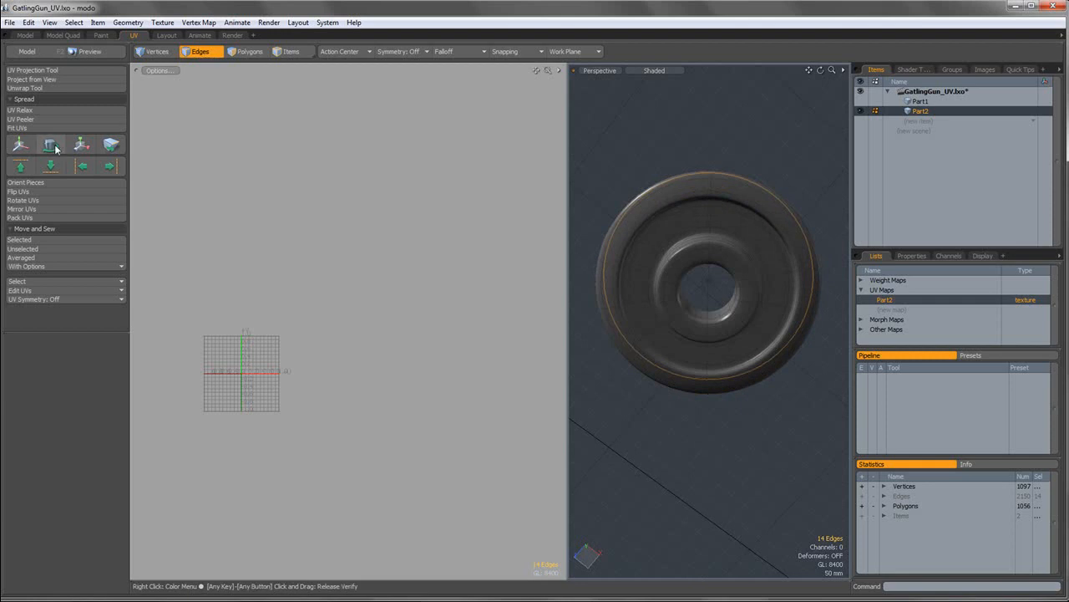
pyautogui.click(27, 88)
pyautogui.hotkey('shift', 'a')
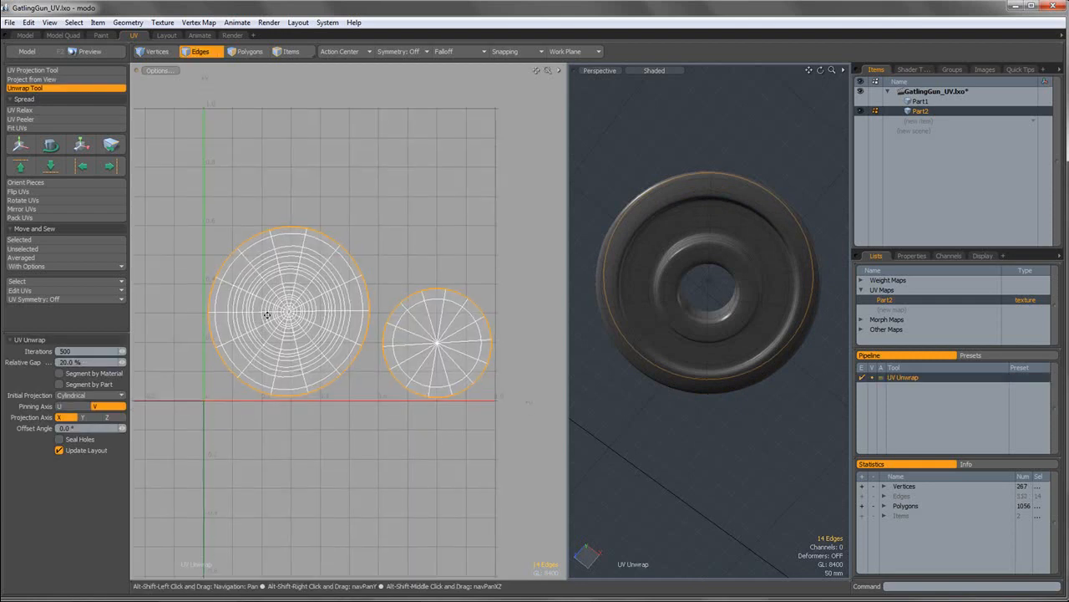
# Select the large circular island and relax it with UV Relax in Adaptive mode.
pyautogui.click(249, 52)
pyautogui.doubleClick(294, 272)
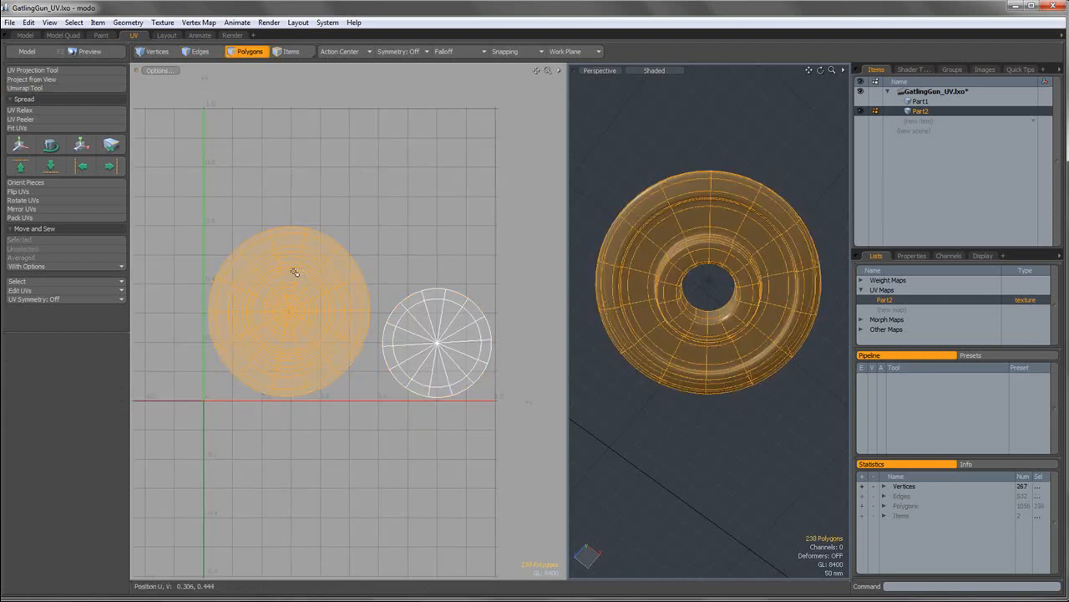
pyautogui.click(25, 109)
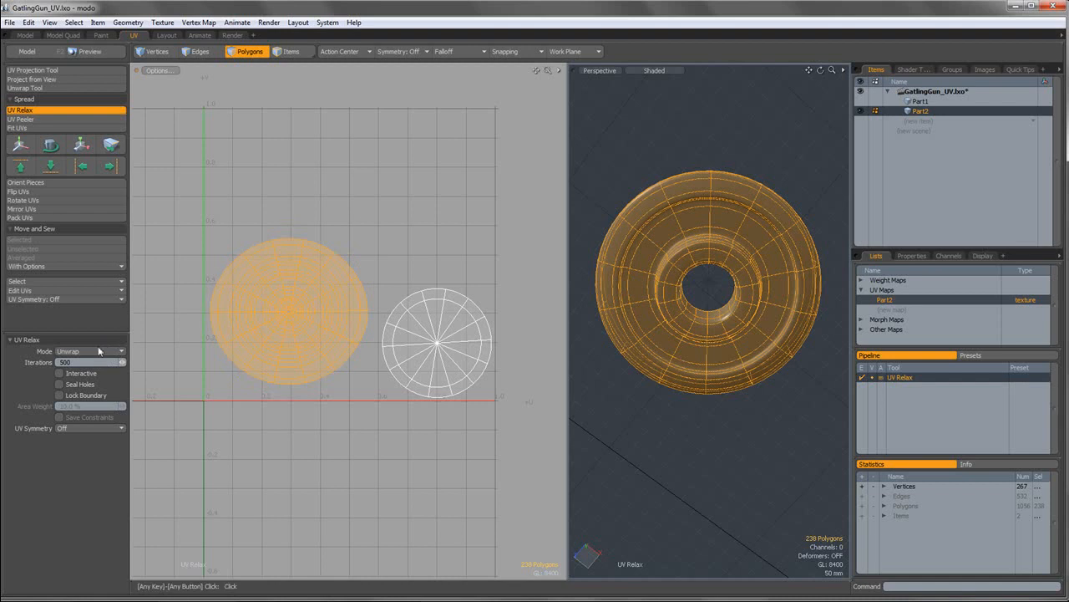
pyautogui.click(301, 262)
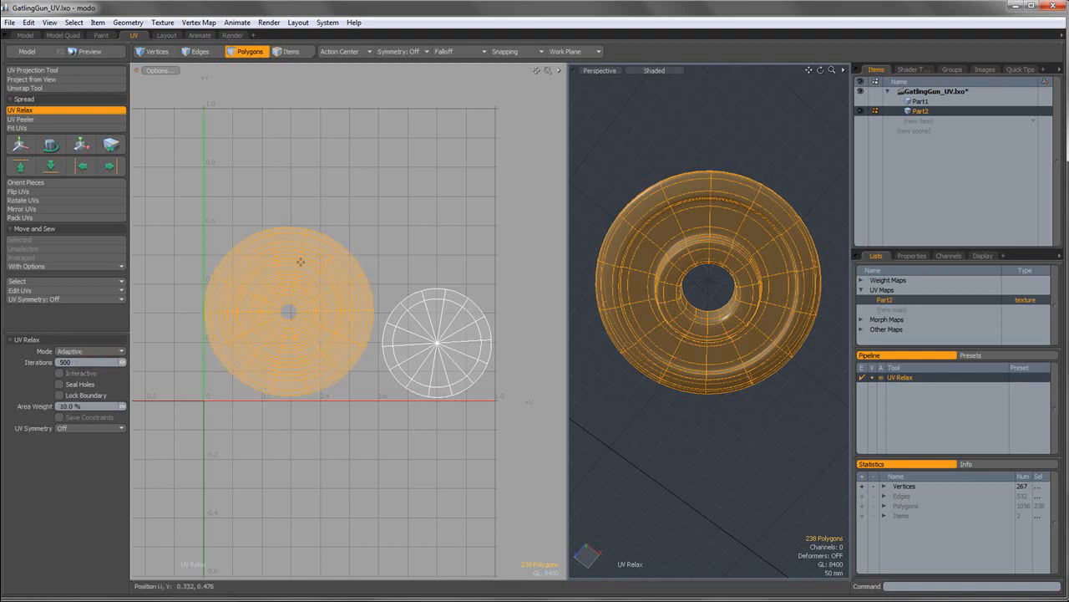
# Select the small disc island of the foot's underside and relax it with UV Relax in Adaptive mode.
pyautogui.click(259, 56)
pyautogui.click(430, 294)
pyautogui.press(']')
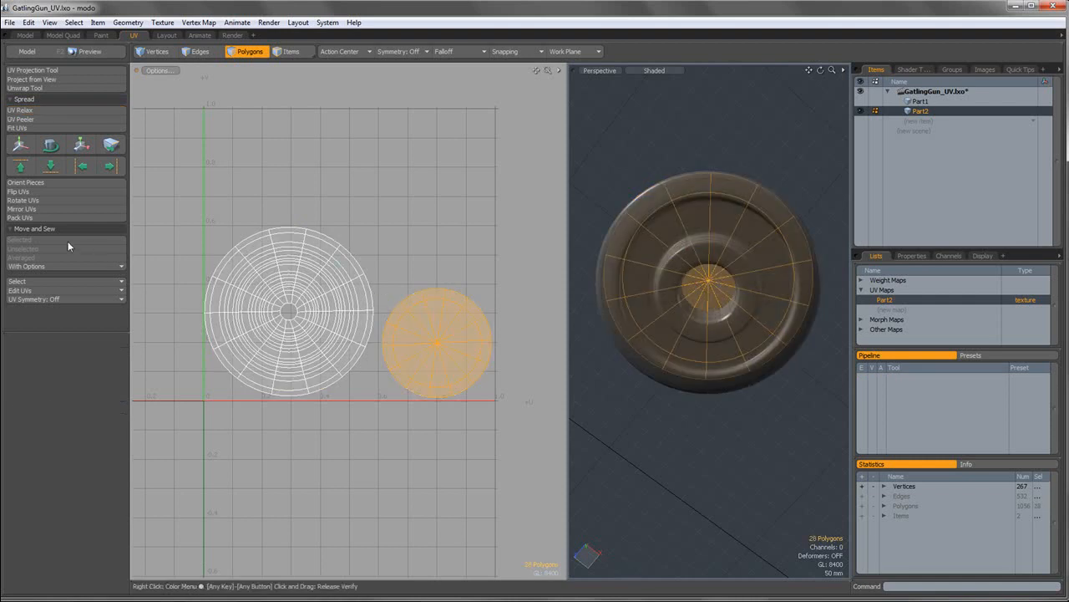
pyautogui.click(25, 109)
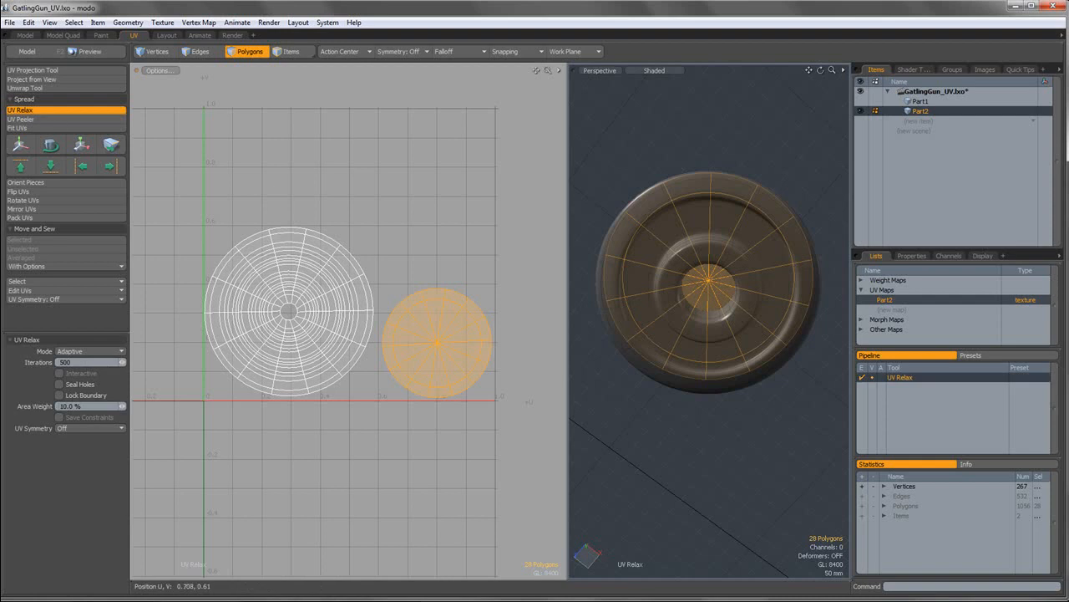
pyautogui.press('space')
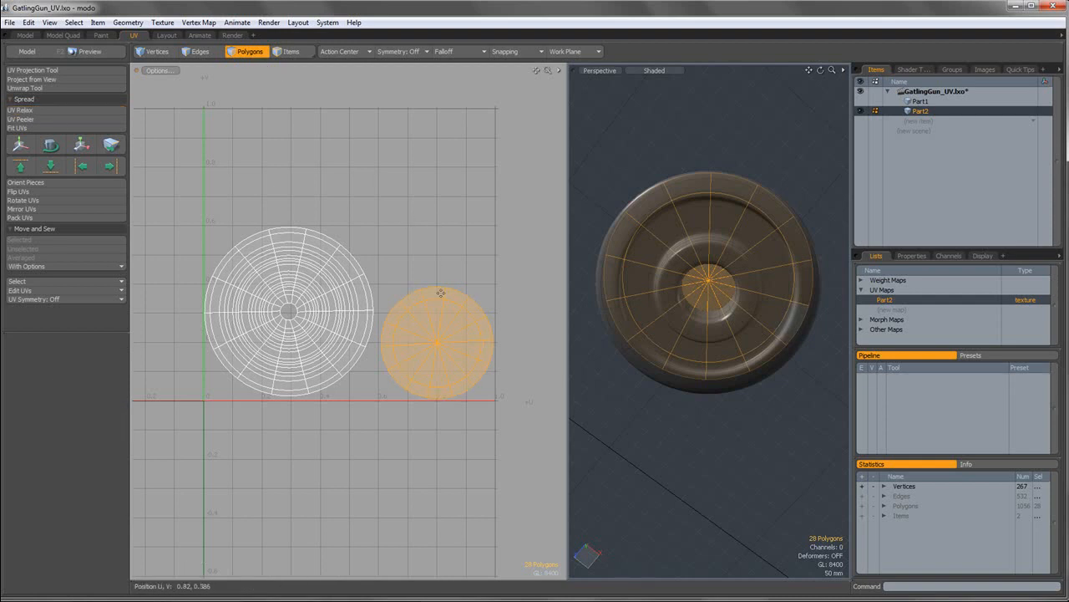
# Move the small disc island up in V, level with the centre of the large circular island.
pyautogui.press('w')
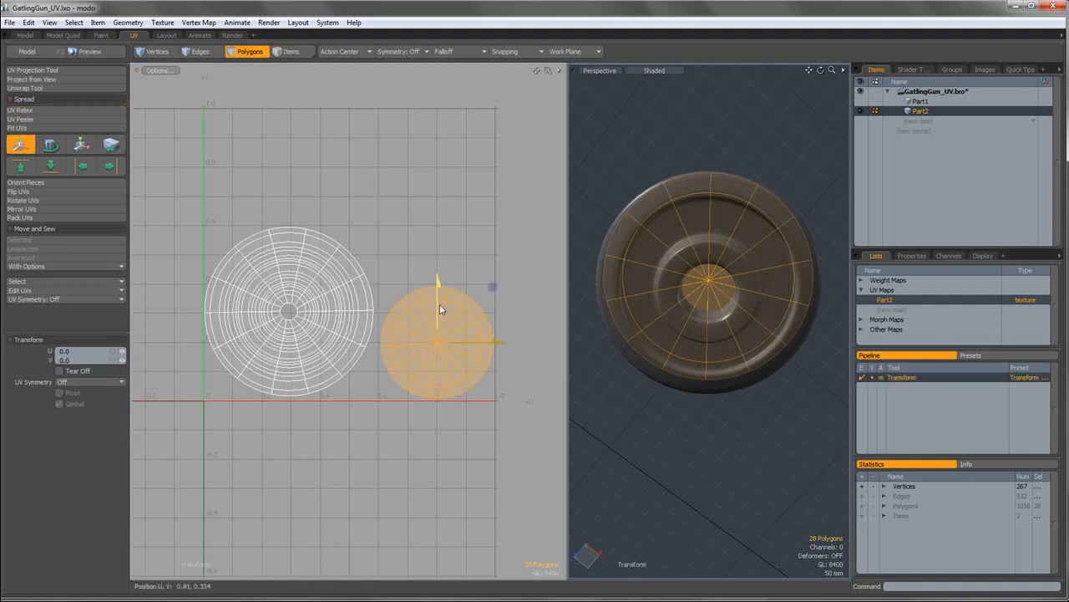
pyautogui.moveTo(493, 286); pyautogui.dragTo(492, 248)
pyautogui.press('q')
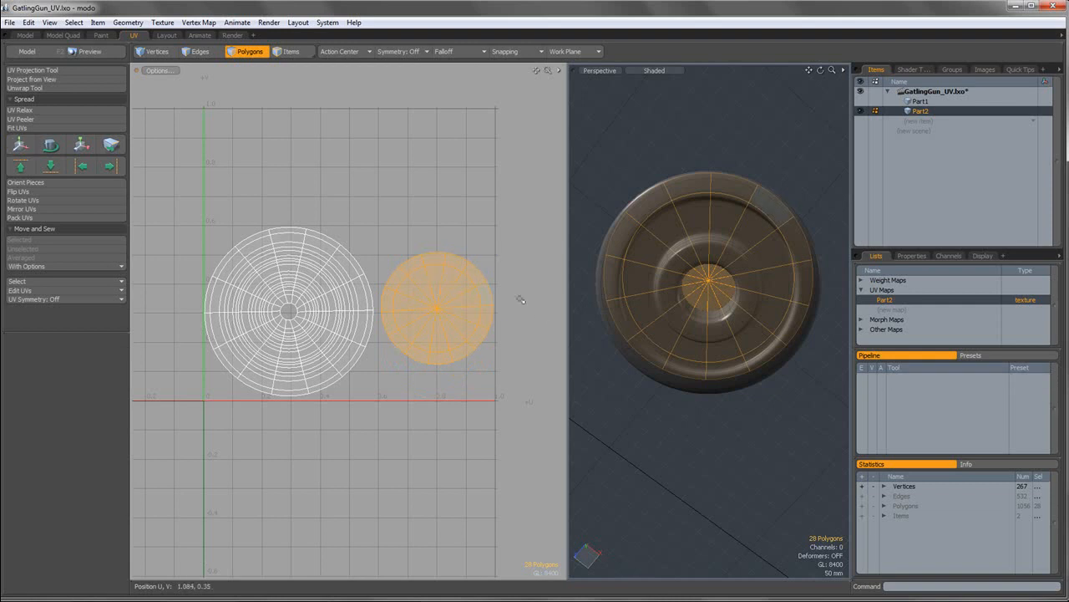
pyautogui.click(503, 332)
# Examine both foot islands by selecting each in turn and comparing its polygons with the 3D model.
pyautogui.doubleClick(462, 303)
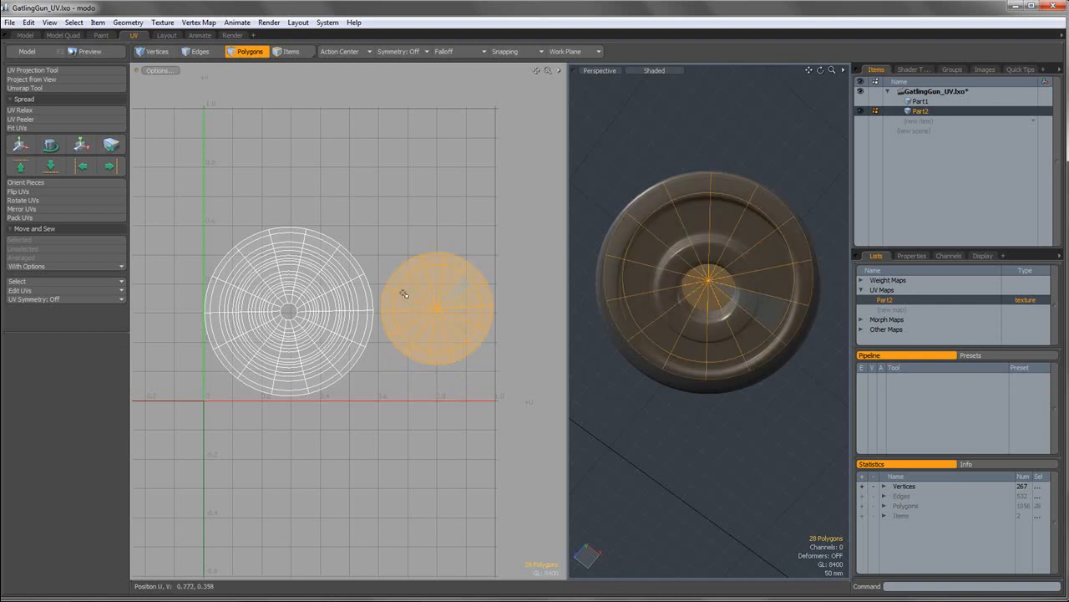
pyautogui.keyDown('alt'); pyautogui.moveTo(720, 381); pyautogui.dragTo(720, 210); pyautogui.keyUp('alt')
pyautogui.keyDown('alt'); pyautogui.moveTo(722, 289); pyautogui.dragTo(724, 370); pyautogui.keyUp('alt')
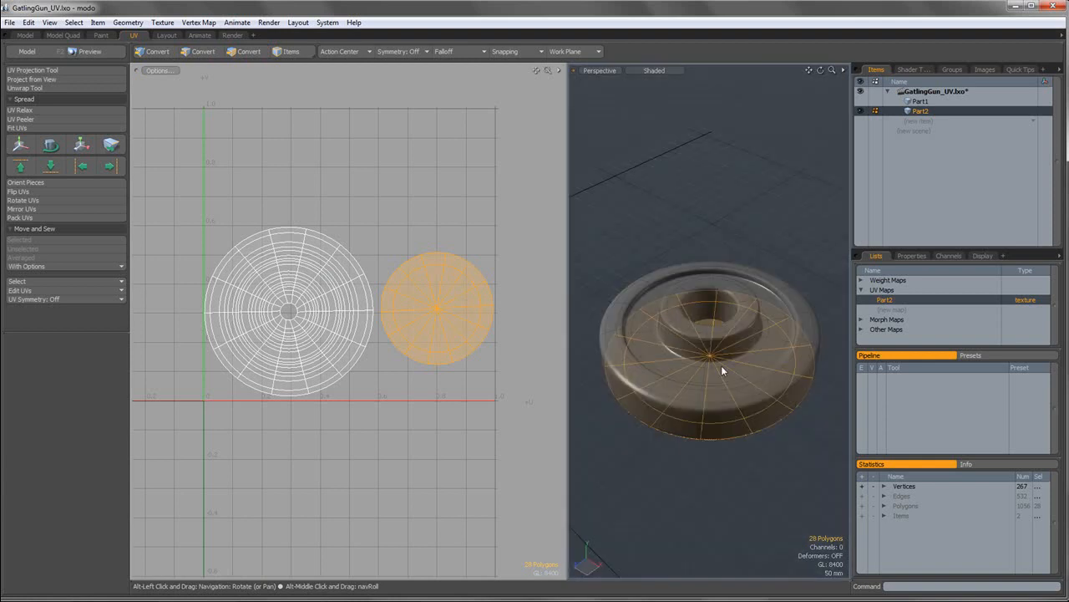
pyautogui.doubleClick(321, 302)
pyautogui.keyDown('alt'); pyautogui.keyDown('shift'); pyautogui.moveTo(416, 446); pyautogui.dragTo(452, 435); pyautogui.keyUp('shift'); pyautogui.keyUp('alt')
pyautogui.scroll(2, 318, 299)
pyautogui.scroll(-2, 338, 305)
pyautogui.keyDown('alt'); pyautogui.keyDown('shift'); pyautogui.moveTo(334, 298); pyautogui.dragTo(391, 326); pyautogui.keyUp('shift'); pyautogui.keyUp('alt')
pyautogui.scroll(3, 354, 330)
pyautogui.scroll(-3, 354, 329)
pyautogui.scroll(3, 363, 341)
pyautogui.click(520, 405)
pyautogui.scroll(-3, 515, 392)
pyautogui.doubleClick(506, 392)
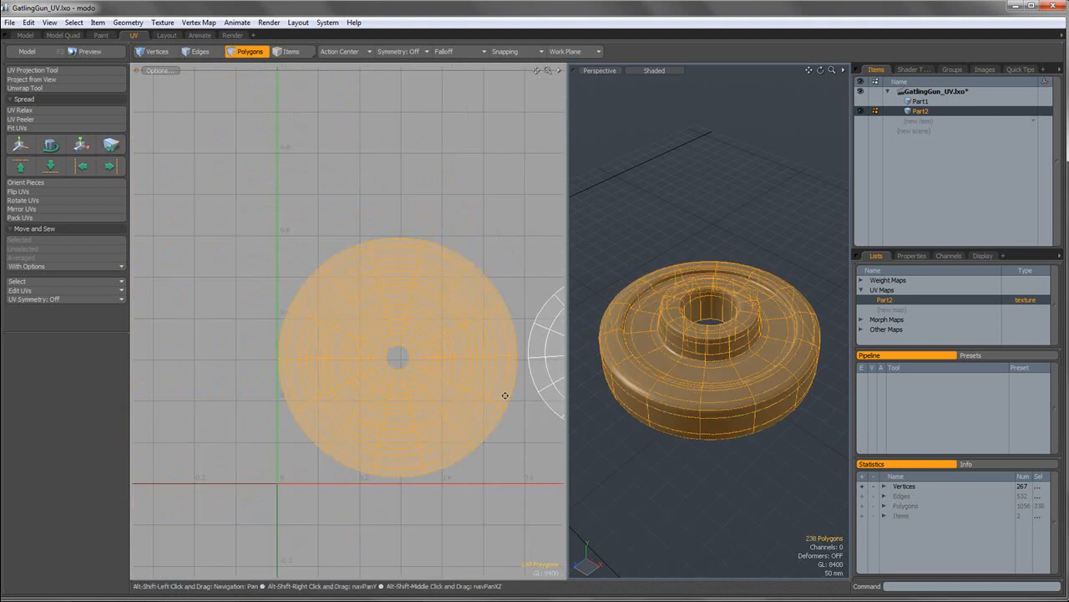
pyautogui.keyDown('alt'); pyautogui.moveTo(504, 393); pyautogui.dragTo(394, 365); pyautogui.keyUp('alt')
pyautogui.doubleClick(459, 355)
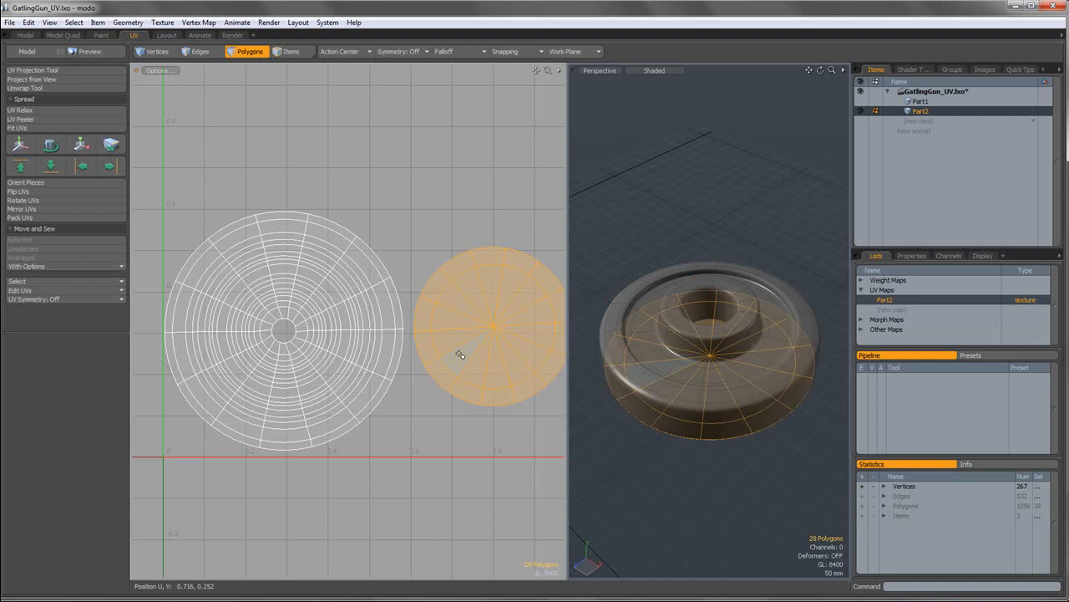
# Select both foot islands and unhide the rest of the gun geometry.
pyautogui.scroll(-2, 460, 355)
pyautogui.scroll(-1, 441, 270)
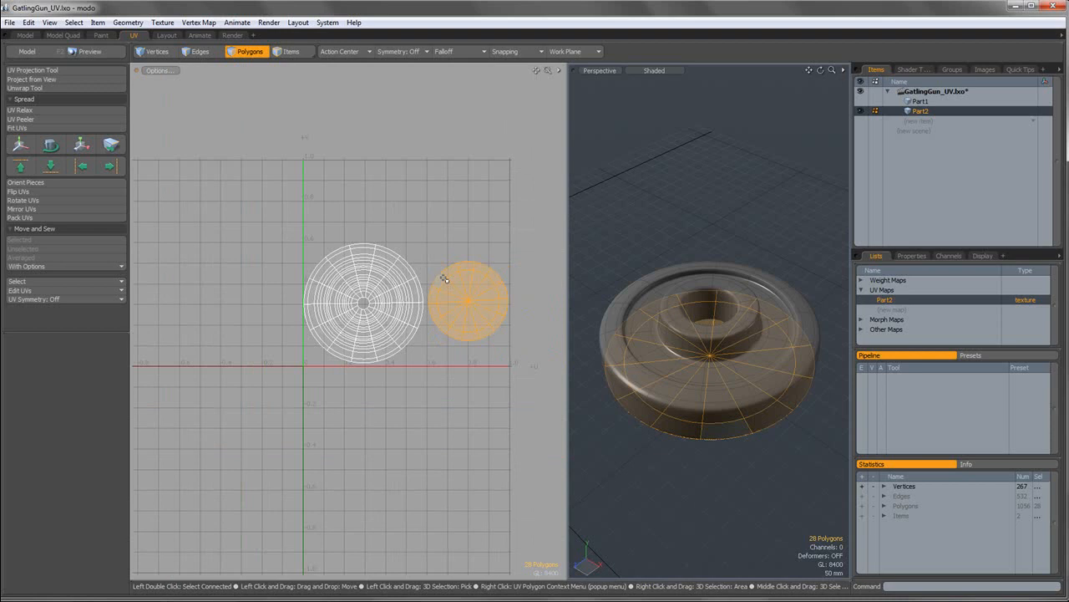
pyautogui.click(303, 233)
pyautogui.moveTo(520, 401); pyautogui.dragTo(517, 400)
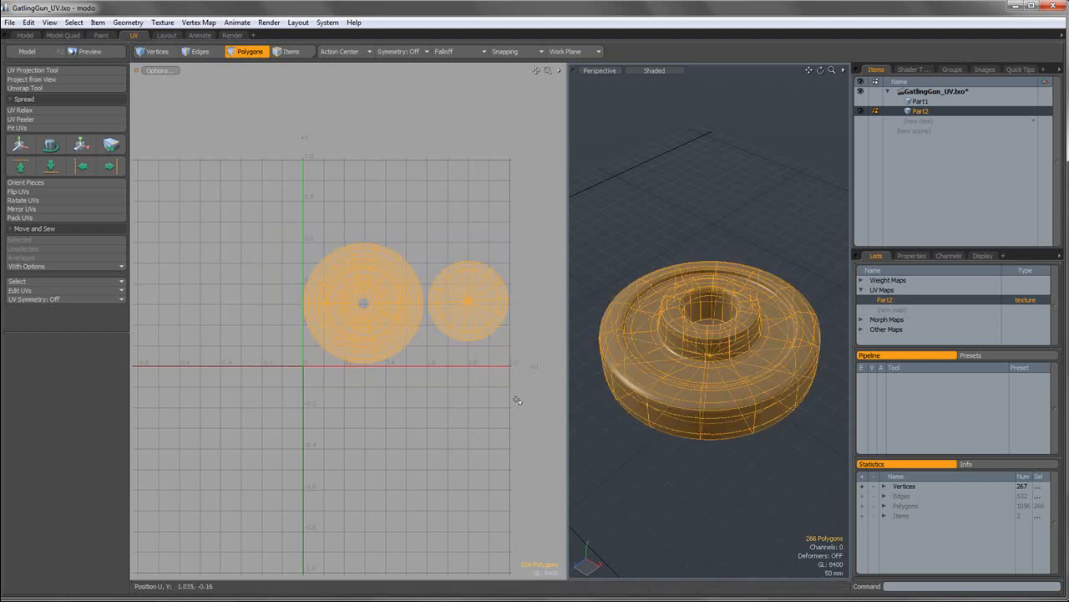
pyautogui.press('u')
pyautogui.scroll(-4, 673, 327)
pyautogui.scroll(4, 710, 322)
# Reselect both foot islands and move them out of the 0–1 UV square into the negative U area.
pyautogui.doubleClick(698, 324)
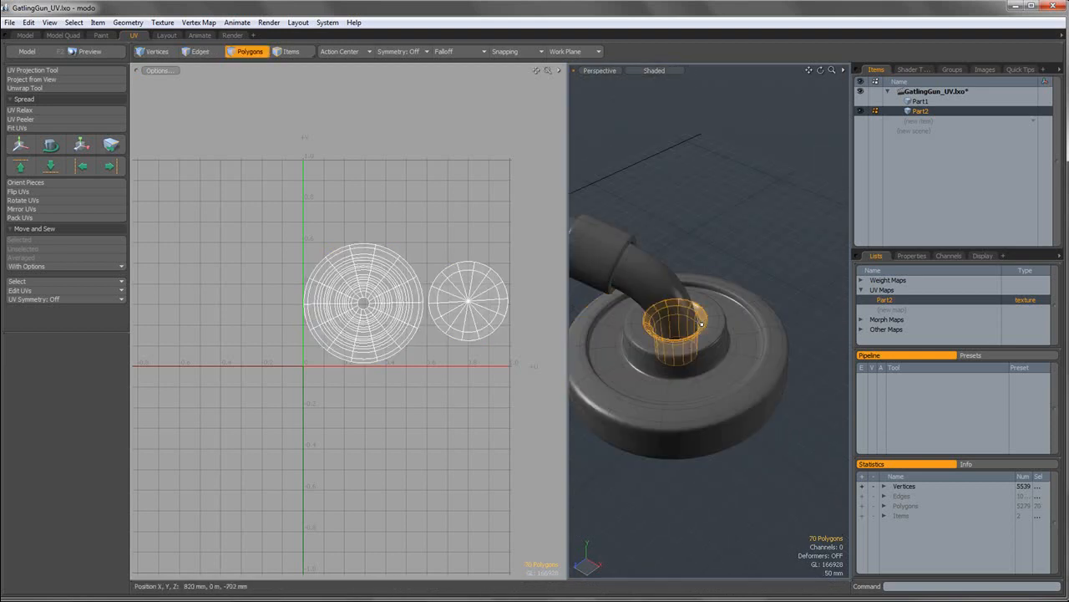
pyautogui.moveTo(273, 228); pyautogui.dragTo(538, 402, button='right')
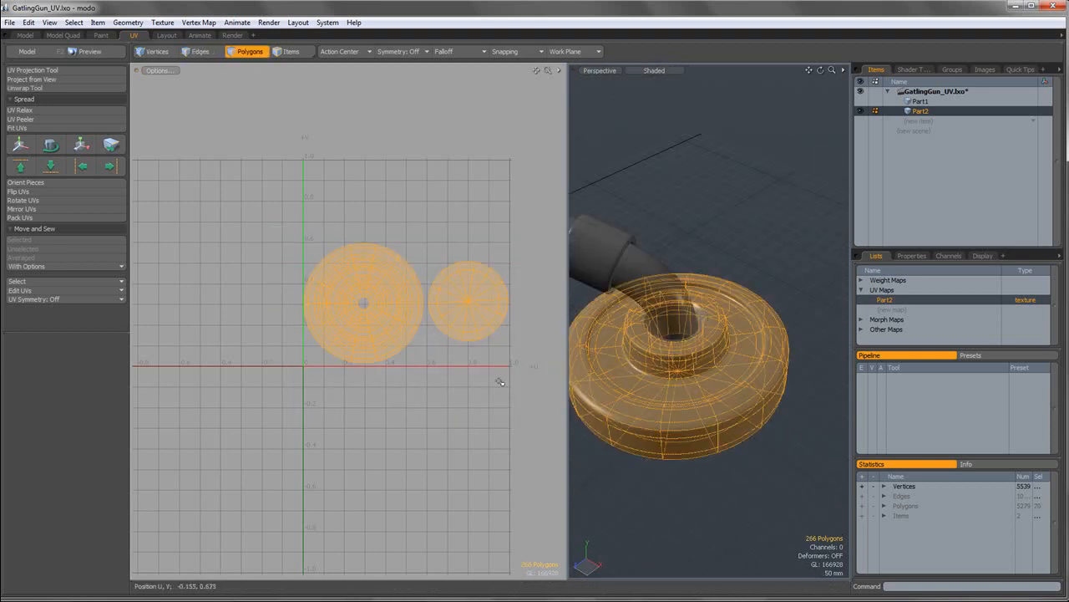
pyautogui.keyDown('alt'); pyautogui.keyDown('shift'); pyautogui.moveTo(523, 390); pyautogui.dragTo(448, 355); pyautogui.keyUp('shift'); pyautogui.keyUp('alt')
pyautogui.scroll(-2, 405, 262)
pyautogui.press('w')
pyautogui.moveTo(401, 240); pyautogui.dragTo(248, 205)
pyautogui.press('space')
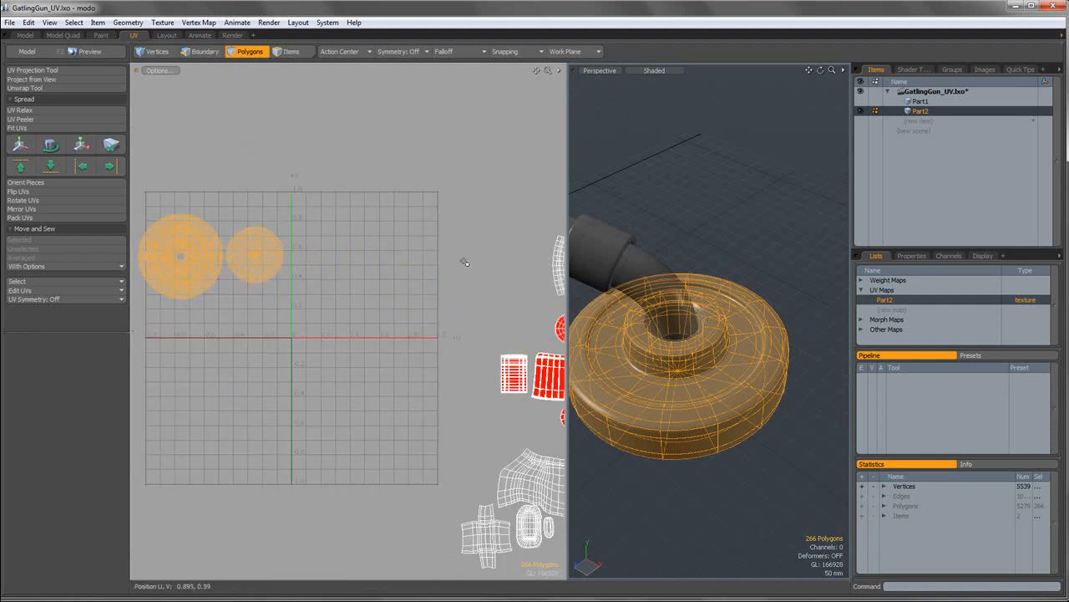
# Save the scene and isolate the flared socket in the centre of the foot by hiding everything else.
pyautogui.hotkey('ctrl', 's')
pyautogui.click(391, 177)
pyautogui.hotkey('shift', 'h')
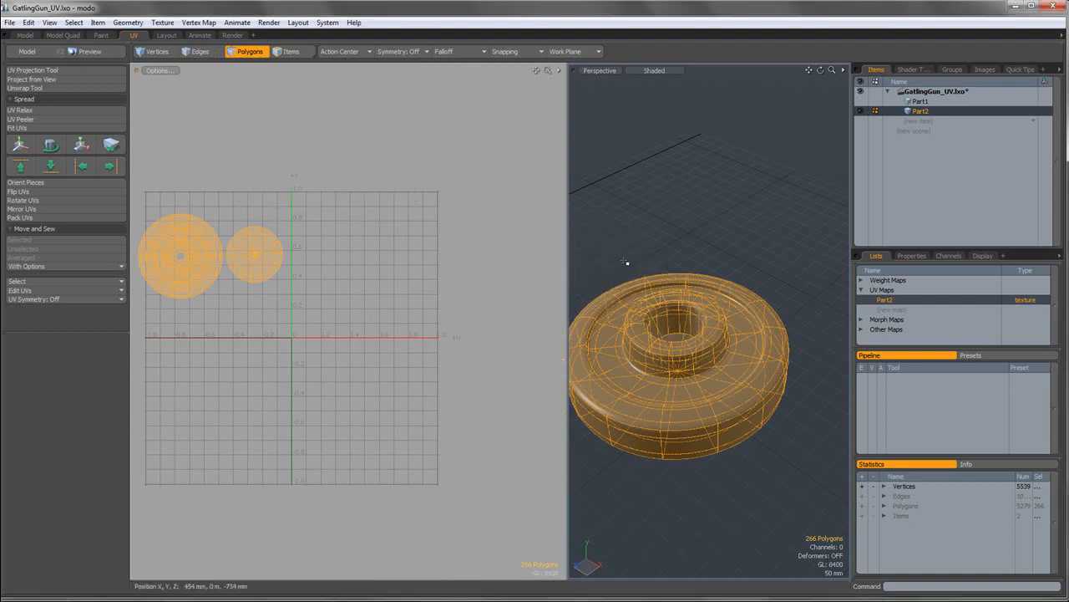
pyautogui.press('u')
pyautogui.doubleClick(650, 274)
pyautogui.doubleClick(705, 319)
pyautogui.hotkey('shift', 'h')
pyautogui.press('Escape')
pyautogui.press('a')
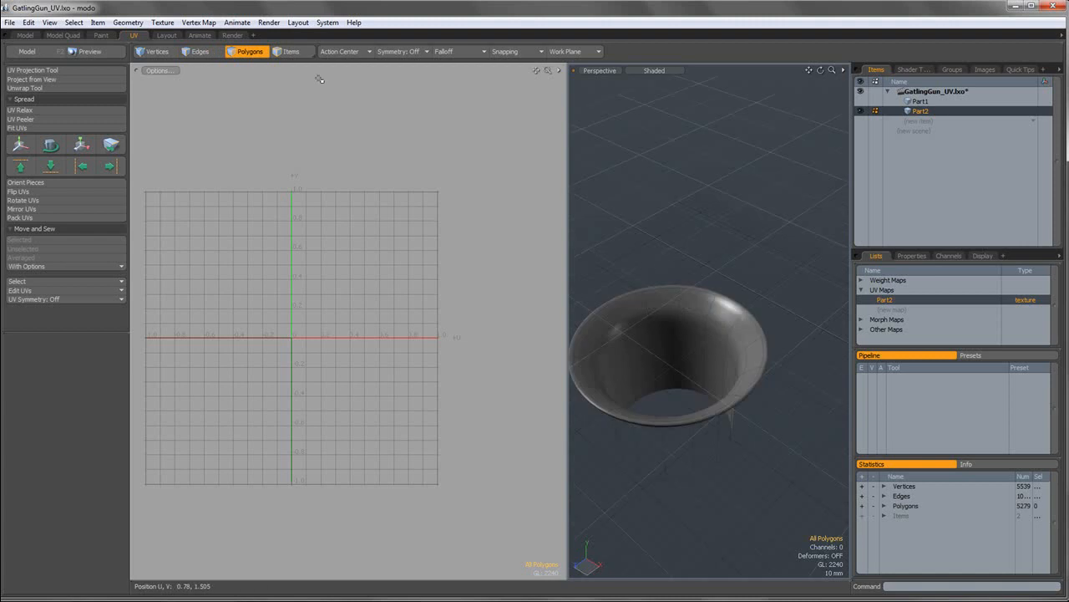
# Unwrap the flared socket with the Unwrap Tool, using a vertical edge loop on its wall as the seam.
pyautogui.click(200, 51)
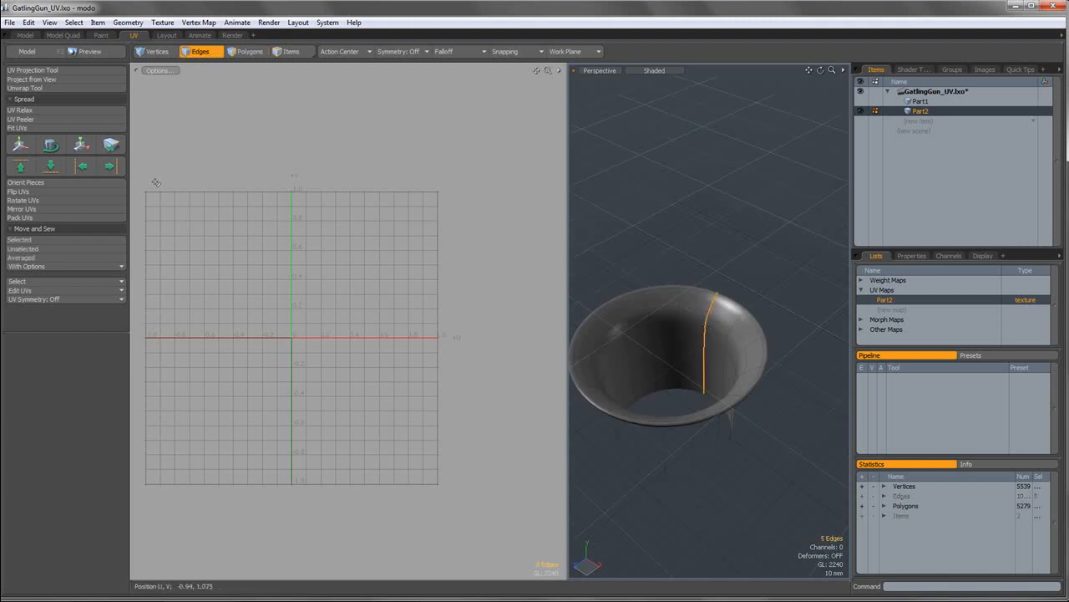
pyautogui.click(25, 87)
pyautogui.click(247, 52)
pyautogui.doubleClick(306, 220)
pyautogui.click(42, 88)
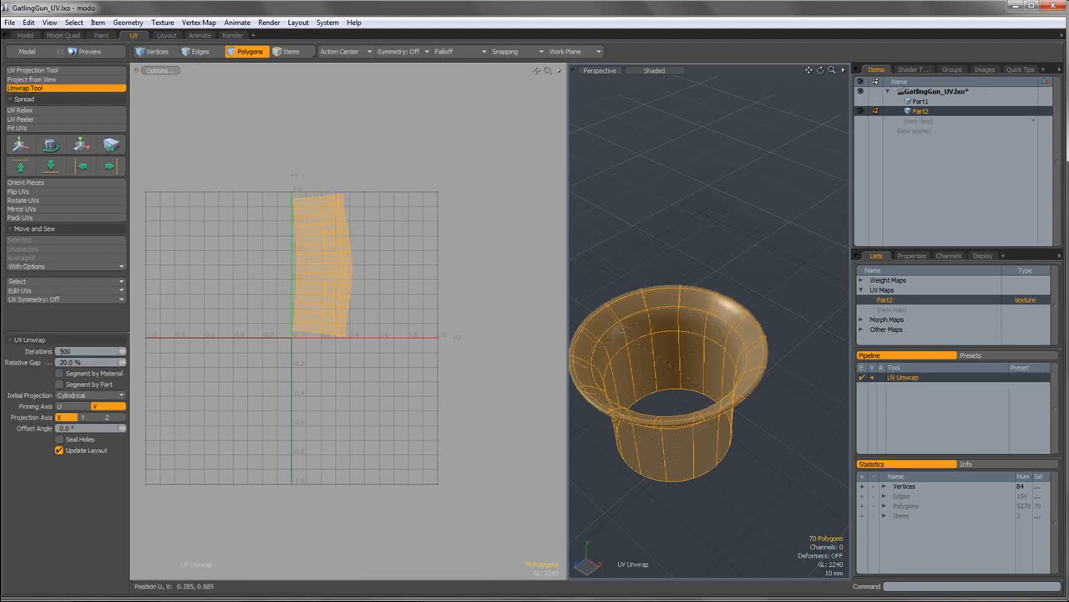
pyautogui.click(335, 210)
pyautogui.hotkey('ctrl', 'z')
# Relax the flared socket's island with UV Relax in Adaptive mode and move it into the negative U area.
pyautogui.click(25, 110)
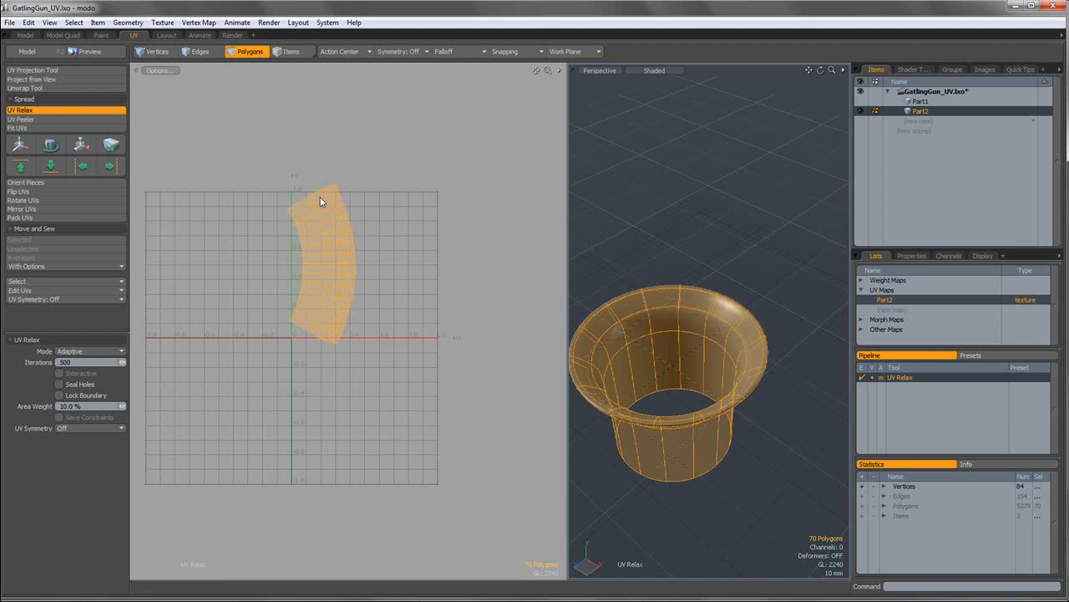
pyautogui.click(254, 55)
pyautogui.press('w')
pyautogui.moveTo(365, 217); pyautogui.dragTo(324, 203)
pyautogui.moveTo(375, 147); pyautogui.dragTo(263, 142)
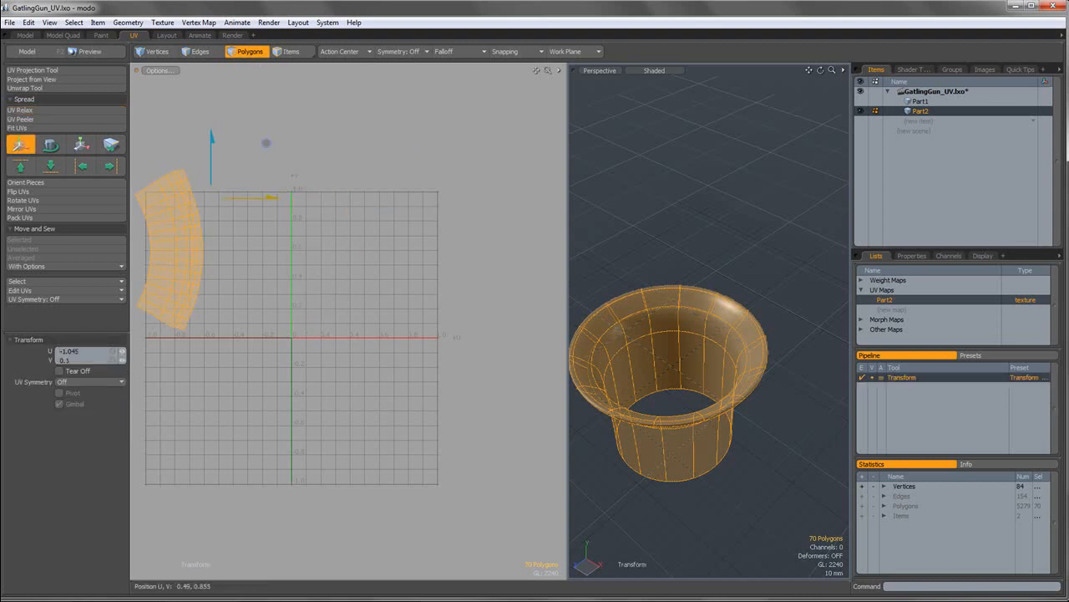
# Scale down the flared socket's island and, with the hidden geometry shown again, place it below the small disc island.
pyautogui.press('r')
pyautogui.moveTo(224, 196); pyautogui.dragTo(170, 196)
pyautogui.press('w')
pyautogui.press('y')
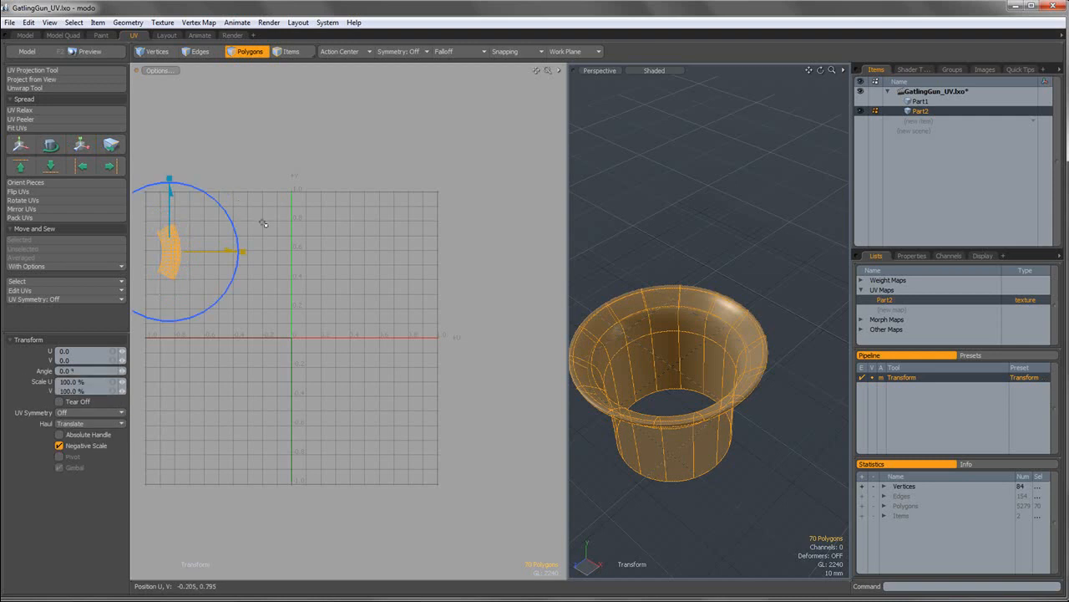
pyautogui.press('q')
pyautogui.press('u')
pyautogui.keyDown('alt'); pyautogui.moveTo(223, 232); pyautogui.dragTo(349, 231); pyautogui.keyUp('alt')
pyautogui.press('w')
pyautogui.click(289, 177)
pyautogui.press('q')
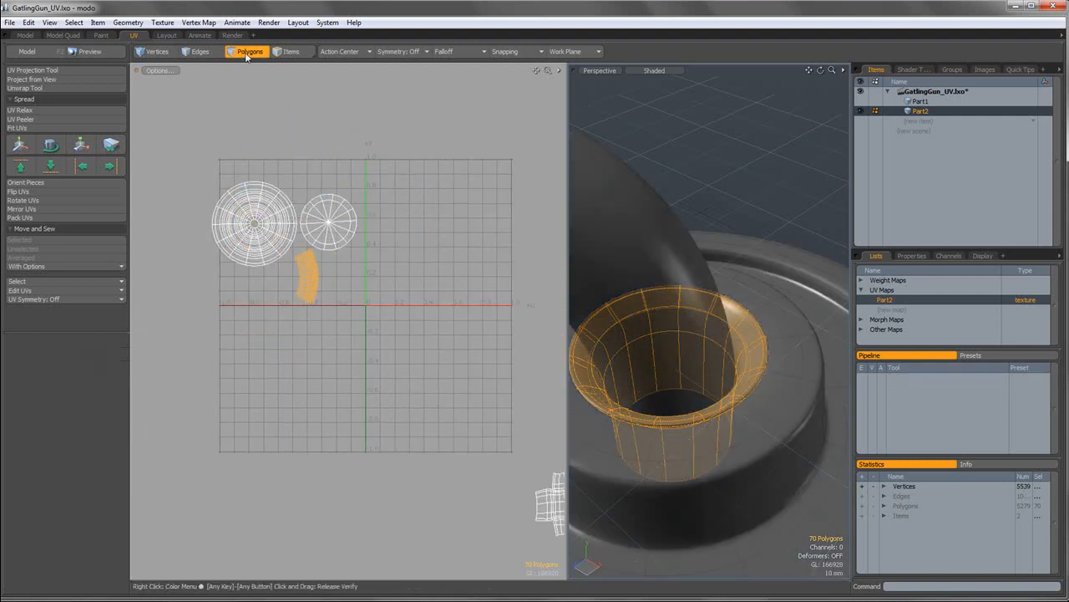
# Isolate the curved pipe that enters the foot socket and prepare for edge selection.
pyautogui.doubleClick(671, 277)
pyautogui.hotkey('shift', 'h')
pyautogui.press('2')
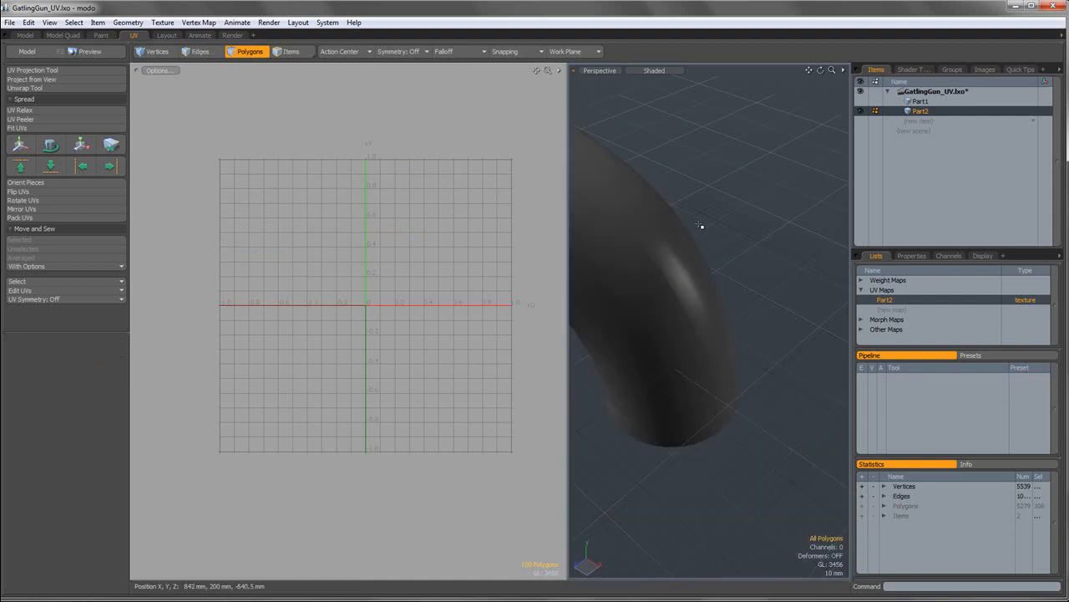
# Unwrap the curved pipe with the Unwrap Tool along a lengthwise edge loop and select its whole island.
pyautogui.keyDown('alt'); pyautogui.moveTo(759, 208); pyautogui.dragTo(823, 150); pyautogui.keyUp('alt')
pyautogui.doubleClick(785, 260)
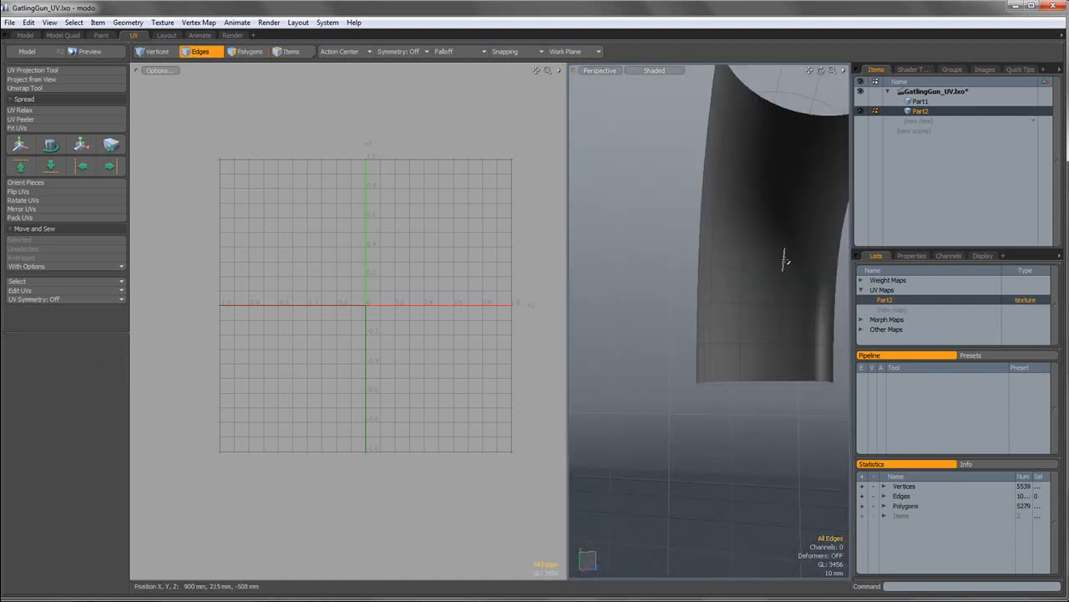
pyautogui.click(44, 88)
pyautogui.click(418, 220)
pyautogui.press('3')
pyautogui.press('q')
pyautogui.doubleClick(425, 232)
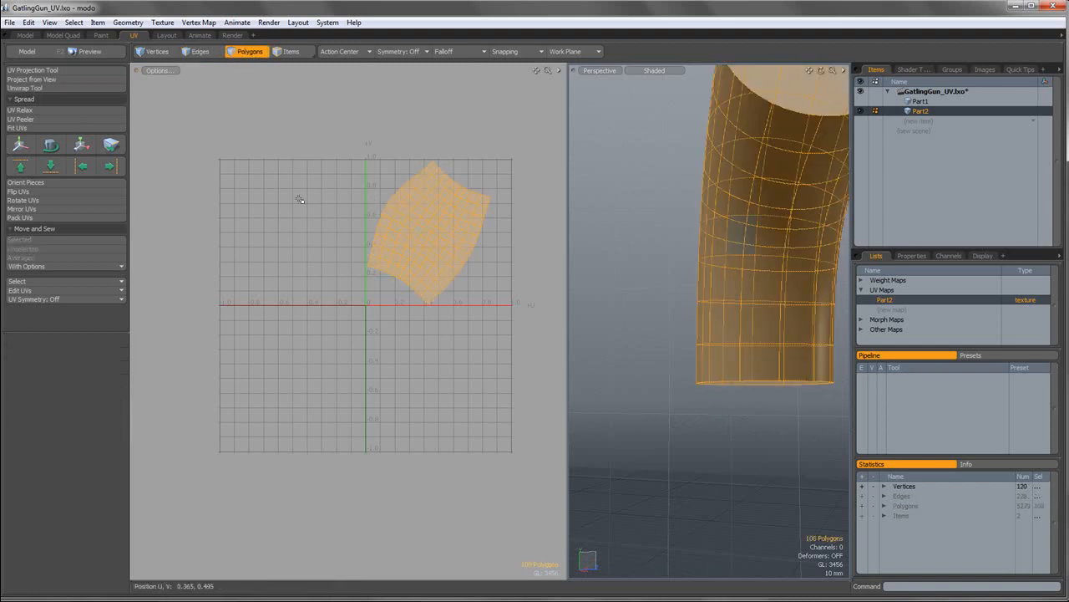
# Relax the curved pipe's island with UV Relax in Adaptive mode and scale it down to about half size.
pyautogui.click(30, 110)
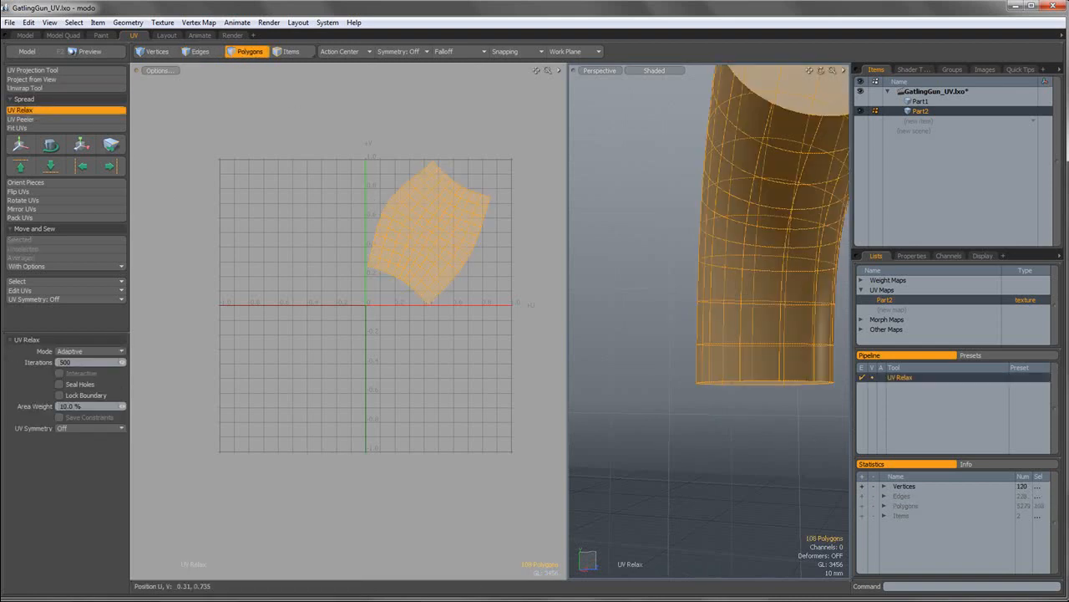
pyautogui.press('q')
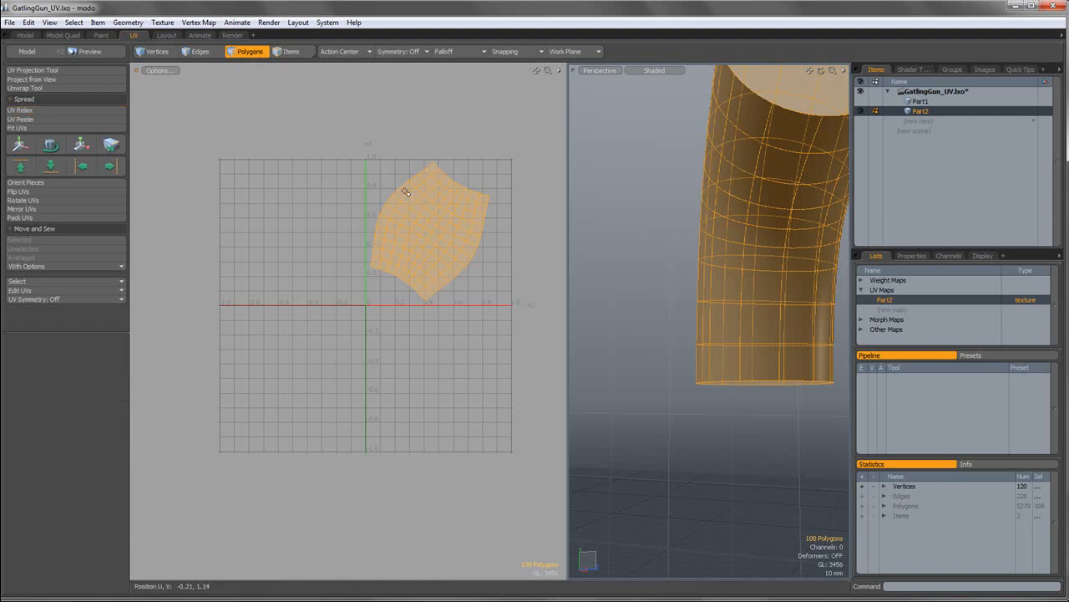
pyautogui.press('r')
pyautogui.moveTo(485, 175); pyautogui.dragTo(453, 167)
# Rotate the curved pipe's island upright and align it with Orient Pieces.
pyautogui.press('e')
pyautogui.press('q')
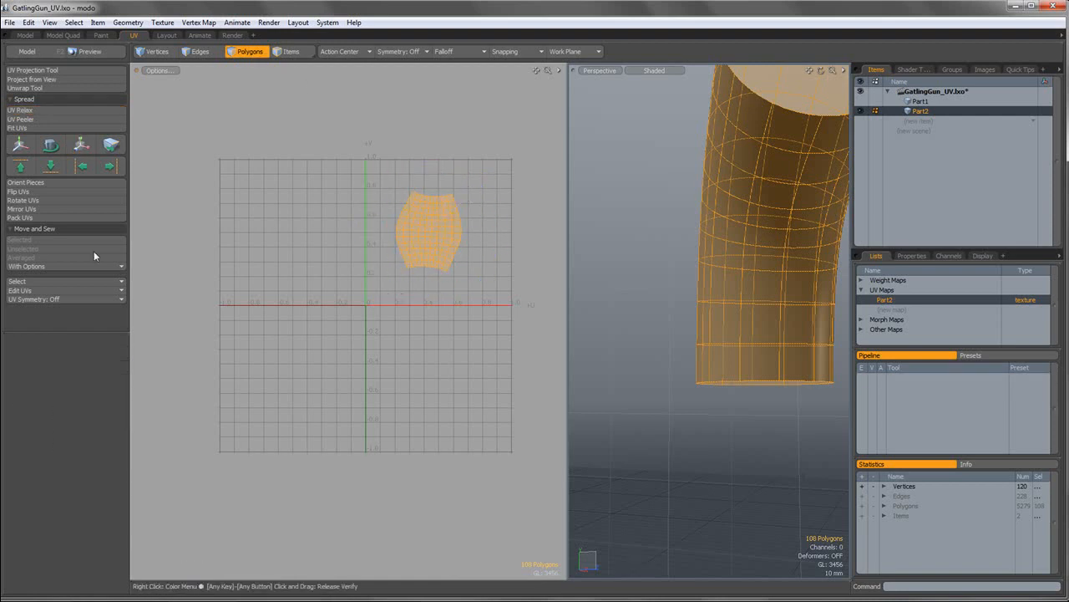
pyautogui.press('e')
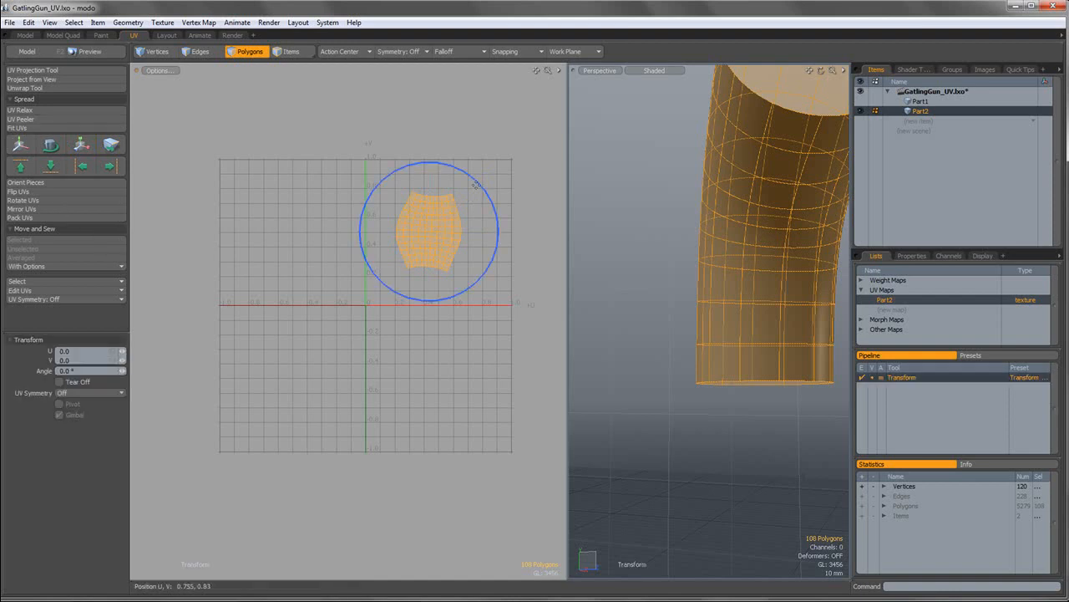
pyautogui.press('q')
pyautogui.click(61, 182)
pyautogui.click(410, 173)
# Move the curved pipe's island into the negative U, negative V quadrant, below the foot islands.
pyautogui.press('w')
pyautogui.moveTo(462, 171); pyautogui.dragTo(268, 315)
pyautogui.press('q')
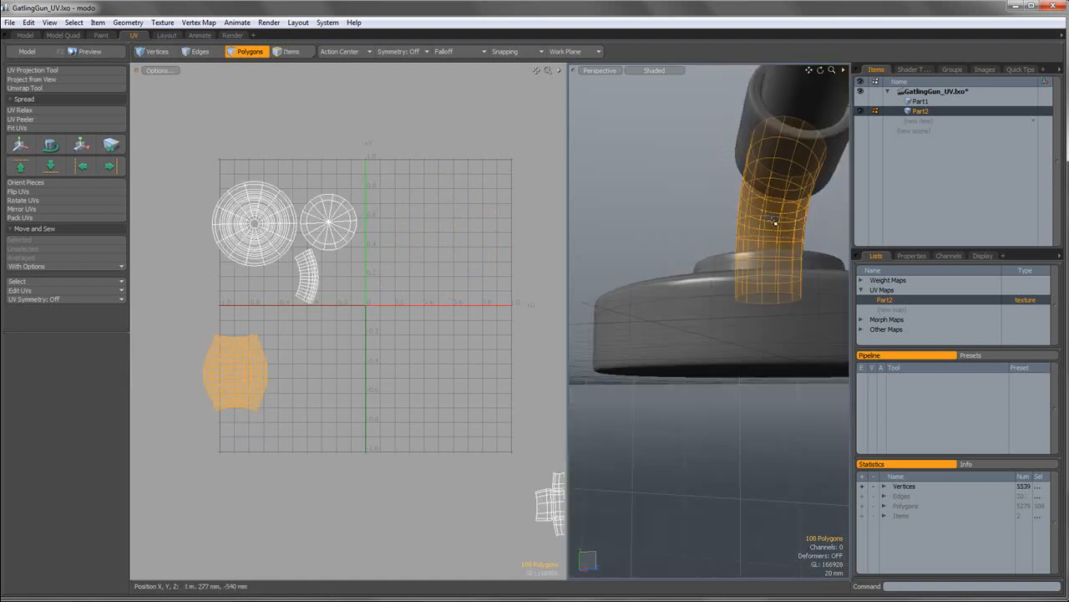
# Isolate the short thick sleeve above the curved pipe and frame it in the 3D view.
pyautogui.scroll(-3, 774, 221)
pyautogui.keyDown('alt'); pyautogui.moveTo(775, 220); pyautogui.dragTo(697, 301); pyautogui.keyUp('alt')
pyautogui.doubleClick(711, 290)
pyautogui.hotkey('shift', 'h')
pyautogui.click(725, 268)
pyautogui.click(201, 51)
pyautogui.press('a')
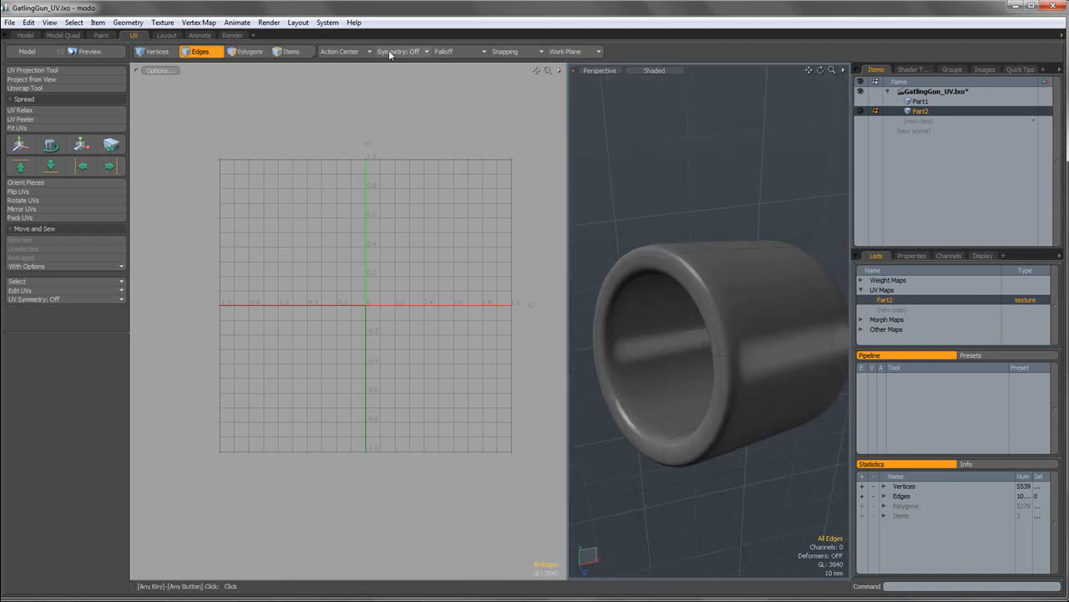
# Inspect the sleeve's mesh by toggling its subdivision off and on, and unhide the surrounding geometry.
pyautogui.click(244, 51)
pyautogui.press(']')
pyautogui.click(665, 202)
pyautogui.press('Tab')
pyautogui.keyDown('alt'); pyautogui.moveTo(667, 203); pyautogui.dragTo(676, 212); pyautogui.keyUp('alt')
pyautogui.doubleClick(740, 346)
pyautogui.press('Tab')
pyautogui.press('u')
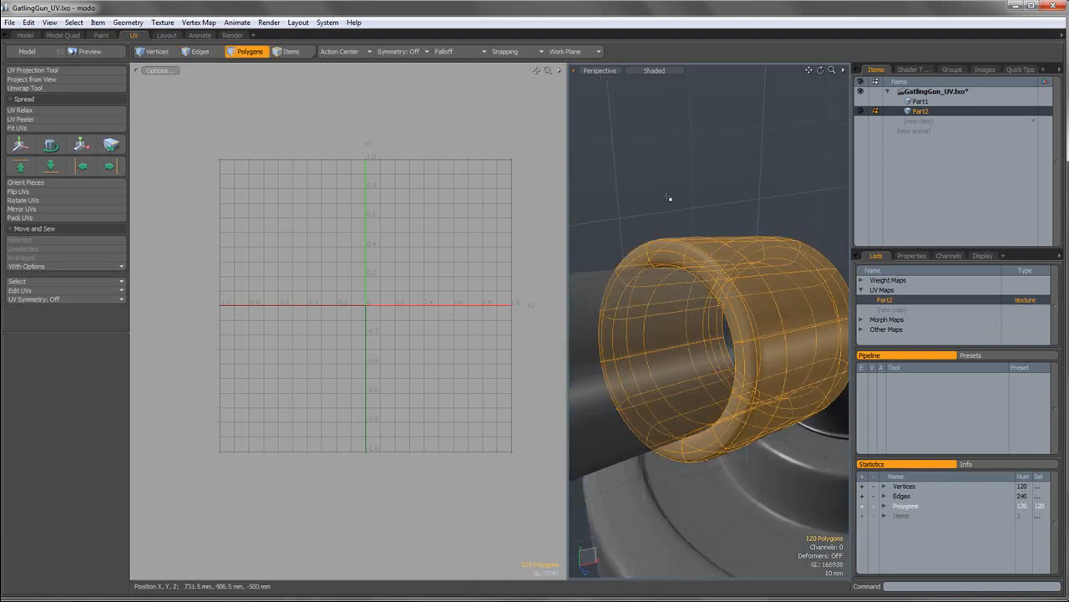
# Isolate the sleeve again, select a polygon loop inside its bore and delete it.
pyautogui.click(671, 208)
pyautogui.doubleClick(731, 265)
pyautogui.hotkey('shift', 'h')
pyautogui.click(692, 205)
pyautogui.click(695, 320)
pyautogui.keyDown('shift'); pyautogui.click(691, 360); pyautogui.keyUp('shift')
pyautogui.press('l')
pyautogui.press('Delete')
# Unhide the full model to view the sleeve in place, and isolate the sleeve once more.
pyautogui.press('u')
pyautogui.keyDown('alt'); pyautogui.moveTo(666, 297); pyautogui.dragTo(690, 344); pyautogui.keyUp('alt')
pyautogui.doubleClick(692, 344)
pyautogui.hotkey('shift', 'h')
pyautogui.click(511, 160)
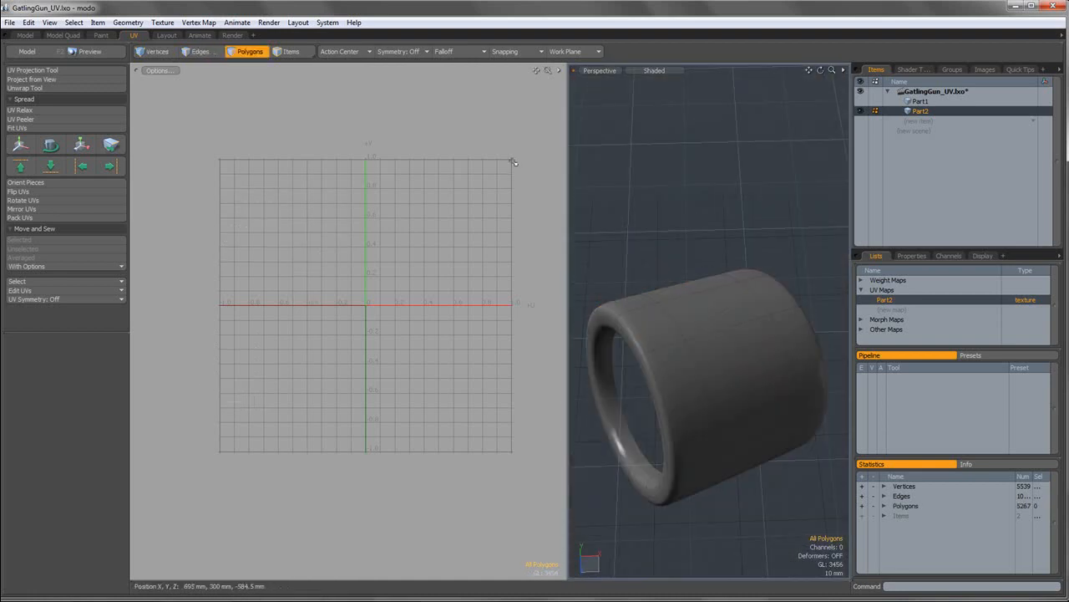
# Unwrap the sleeve with the Unwrap Tool along a lengthwise edge loop and select its whole island.
pyautogui.click(202, 55)
pyautogui.keyDown('alt'); pyautogui.moveTo(749, 358); pyautogui.dragTo(773, 305); pyautogui.keyUp('alt')
pyautogui.doubleClick(773, 305)
pyautogui.click(26, 87)
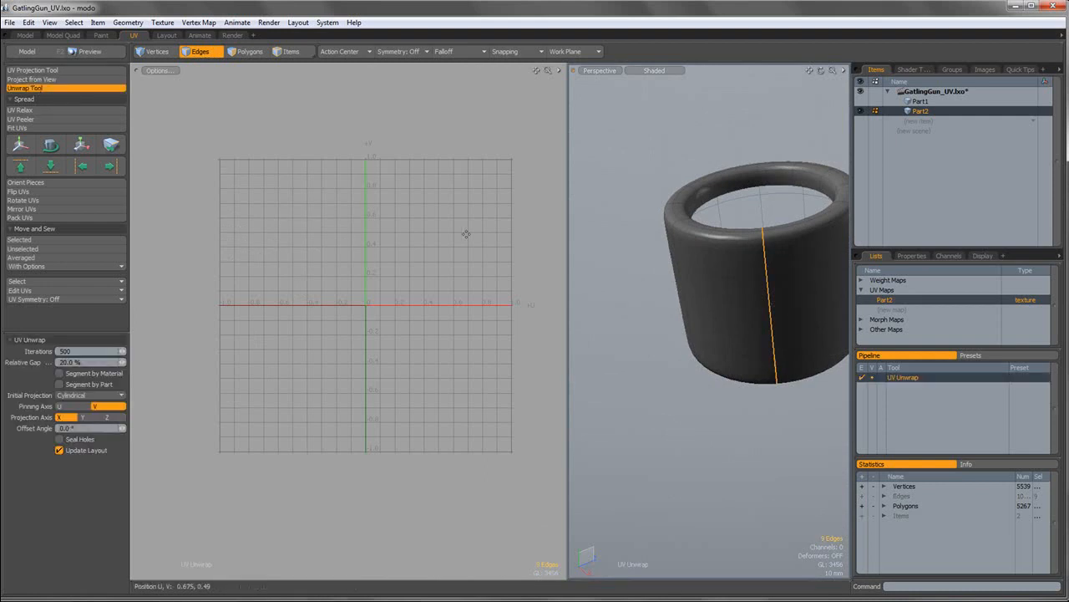
pyautogui.click(468, 237)
pyautogui.click(253, 53)
pyautogui.doubleClick(477, 242)
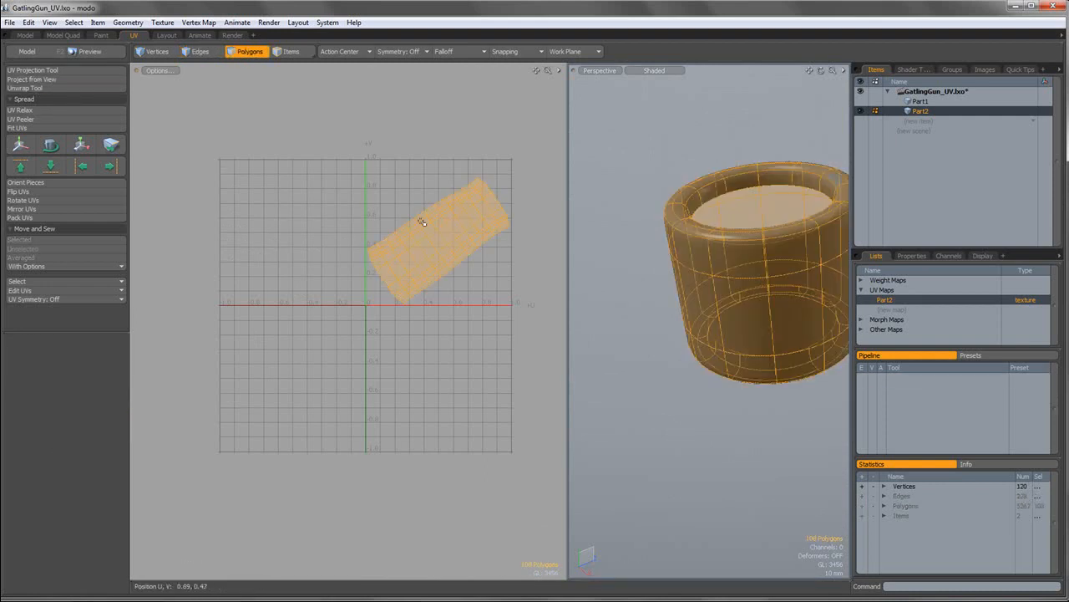
# Relax the sleeve's island with UV Relax in Adaptive mode.
pyautogui.click(25, 109)
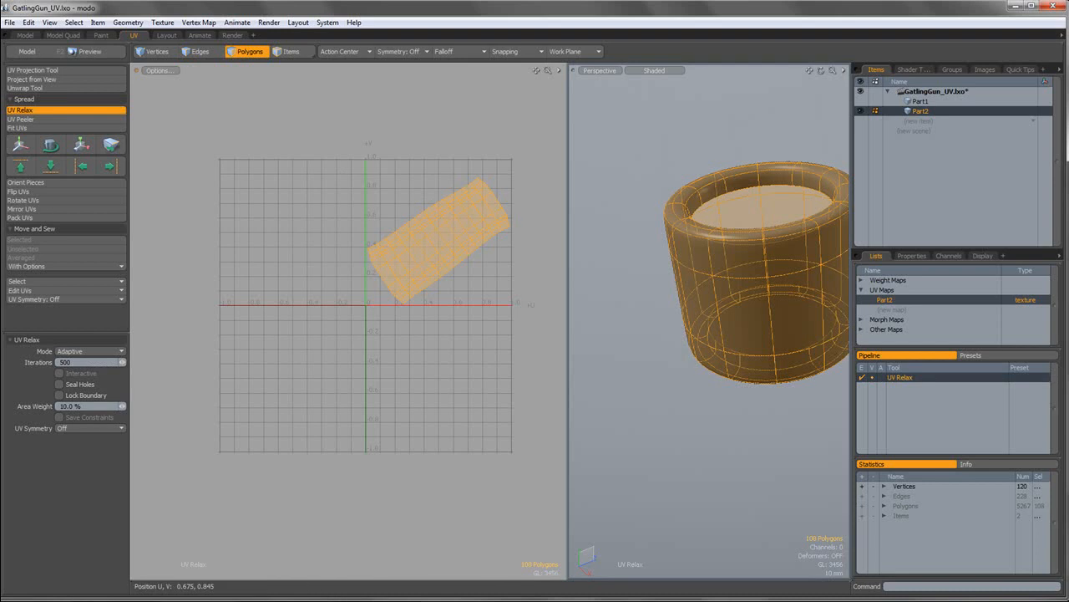
pyautogui.click(466, 187)
pyautogui.press('space')
# Rotate the sleeve's island upright and align it with Orient Pieces.
pyautogui.press('e')
pyautogui.moveTo(502, 202); pyautogui.dragTo(455, 168)
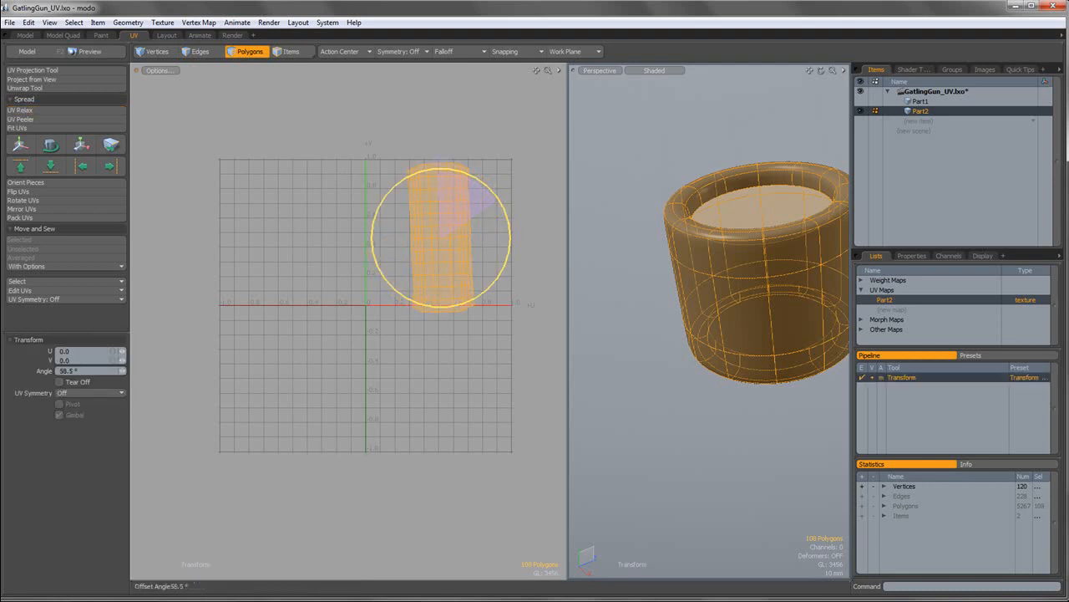
pyautogui.press('space')
pyautogui.click(29, 182)
pyautogui.click(394, 186)
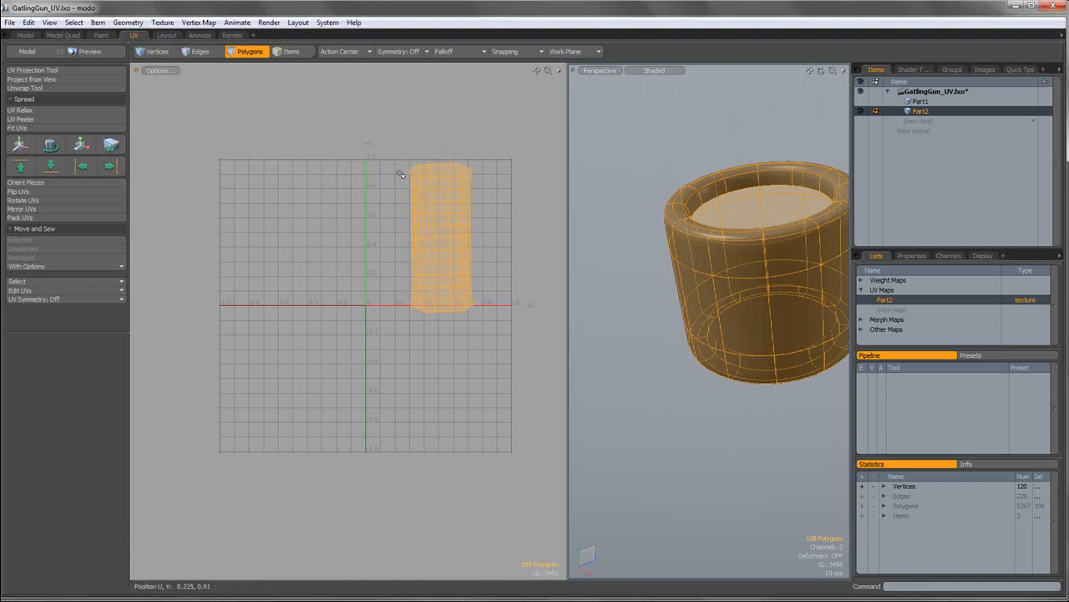
# Scale down the sleeve's island and place it in the negative U area, above the curved pipe's island.
pyautogui.press('r')
pyautogui.moveTo(496, 182); pyautogui.dragTo(238, 236)
pyautogui.press('w')
pyautogui.press('q')
pyautogui.click(445, 221)
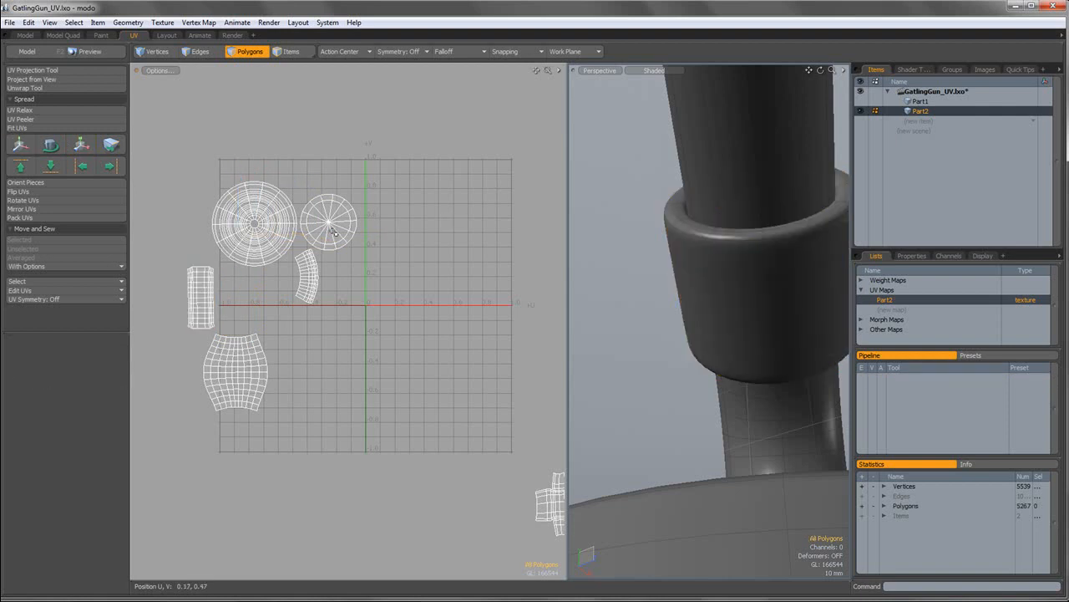
# Isolate the long straight leg tube that runs out of the sleeve.
pyautogui.scroll(-5, 773, 303)
pyautogui.keyDown('alt'); pyautogui.moveTo(773, 303); pyautogui.dragTo(730, 382); pyautogui.keyUp('alt')
pyautogui.doubleClick(730, 383)
pyautogui.hotkey('shift', 'h')
pyautogui.click(731, 292)
pyautogui.keyDown('alt'); pyautogui.moveTo(728, 294); pyautogui.dragTo(777, 324); pyautogui.keyUp('alt')
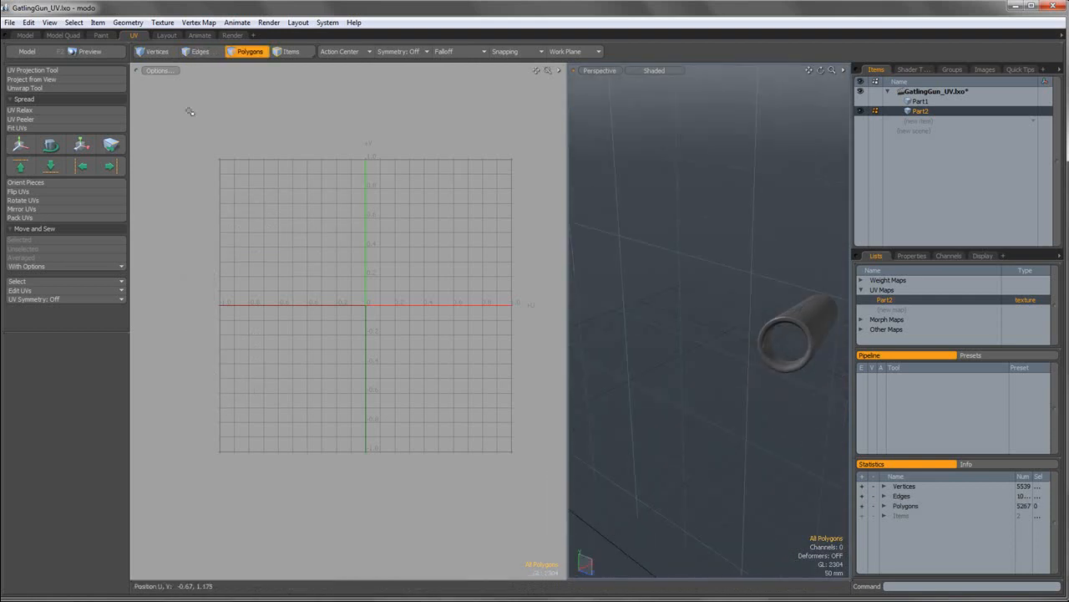
# Unwrap the long leg tube with the Unwrap Tool, using a lengthwise edge loop as the seam.
pyautogui.click(201, 52)
pyautogui.keyDown('alt'); pyautogui.moveTo(653, 322); pyautogui.dragTo(722, 210); pyautogui.keyUp('alt')
pyautogui.scroll(2, 781, 272)
pyautogui.doubleClick(781, 284)
pyautogui.click(41, 87)
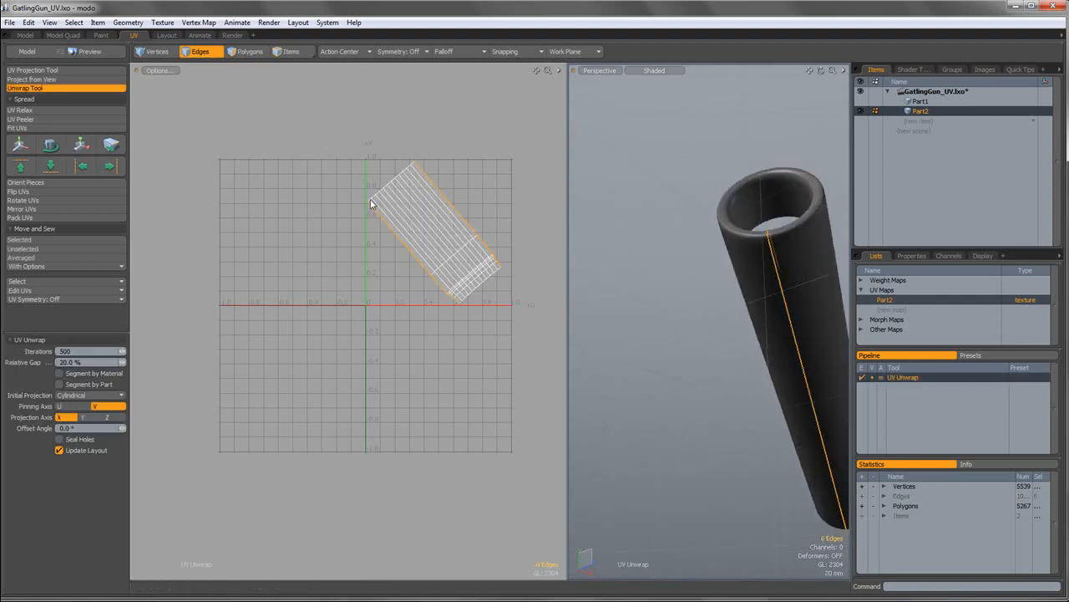
# Select the leg tube's whole island and rotate it roughly upright.
pyautogui.click(246, 52)
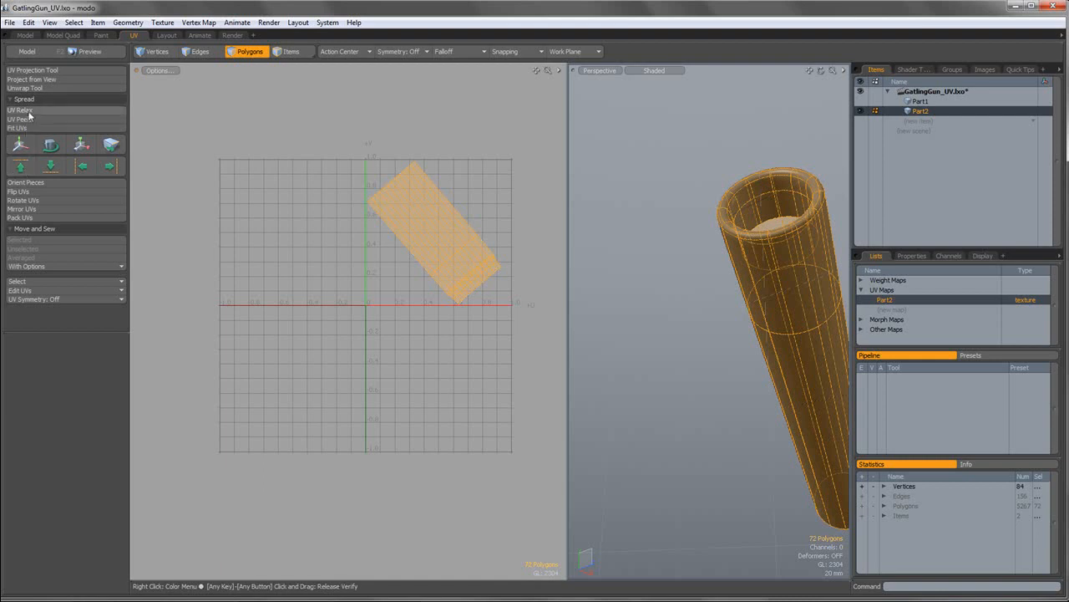
pyautogui.press('e')
pyautogui.moveTo(498, 210); pyautogui.dragTo(374, 200)
pyautogui.press('space')
# Align the leg tube's island with Orient Pieces and relax it with UV Relax in Adaptive mode.
pyautogui.click(37, 182)
pyautogui.click(406, 189)
pyautogui.click(37, 111)
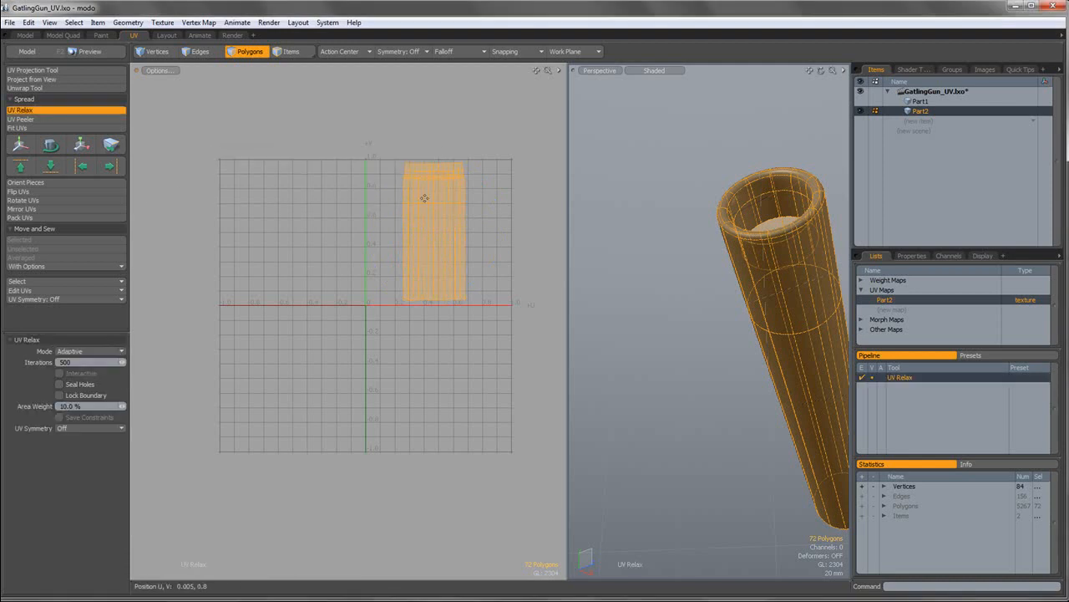
pyautogui.click(429, 200)
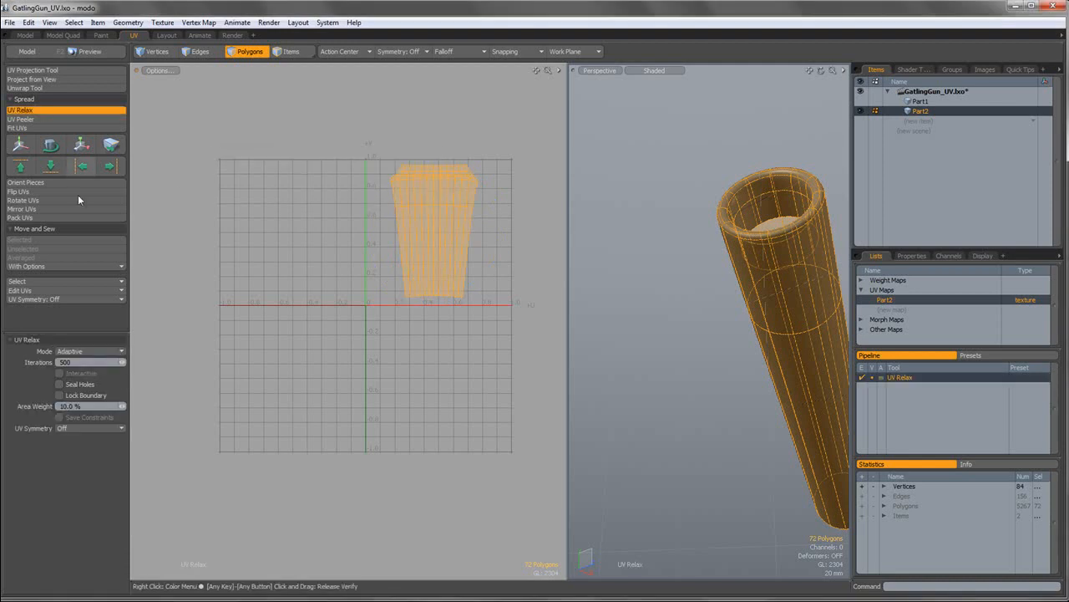
# Relax the leg tube's island with UV Relax in Unwrap mode and close the tool.
pyautogui.click(86, 350)
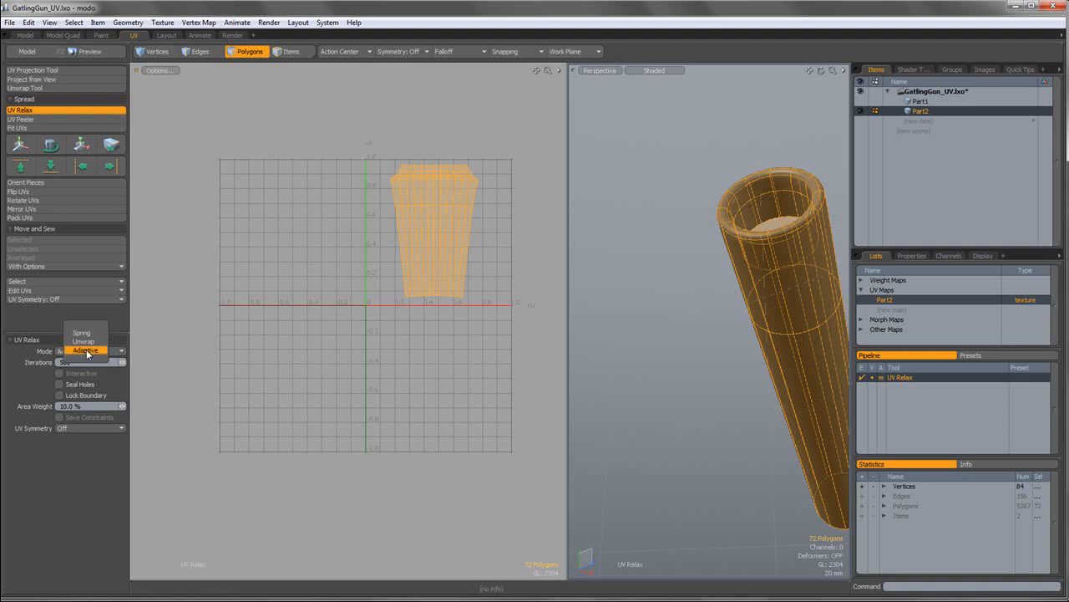
pyautogui.click(86, 342)
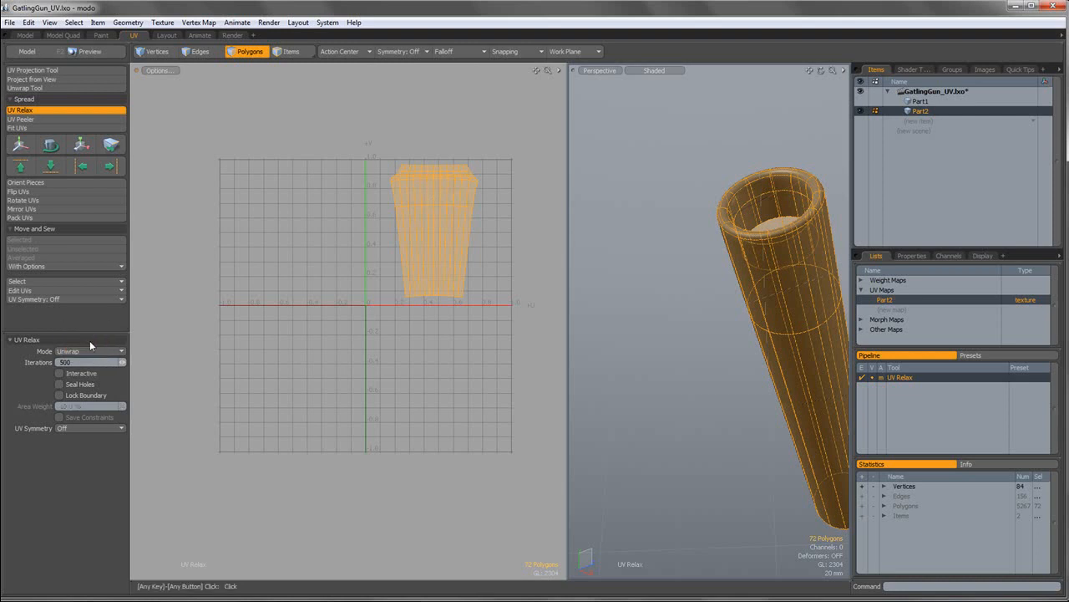
pyautogui.press('space')
pyautogui.keyDown('alt'); pyautogui.moveTo(371, 167); pyautogui.dragTo(313, 212); pyautogui.keyUp('alt')
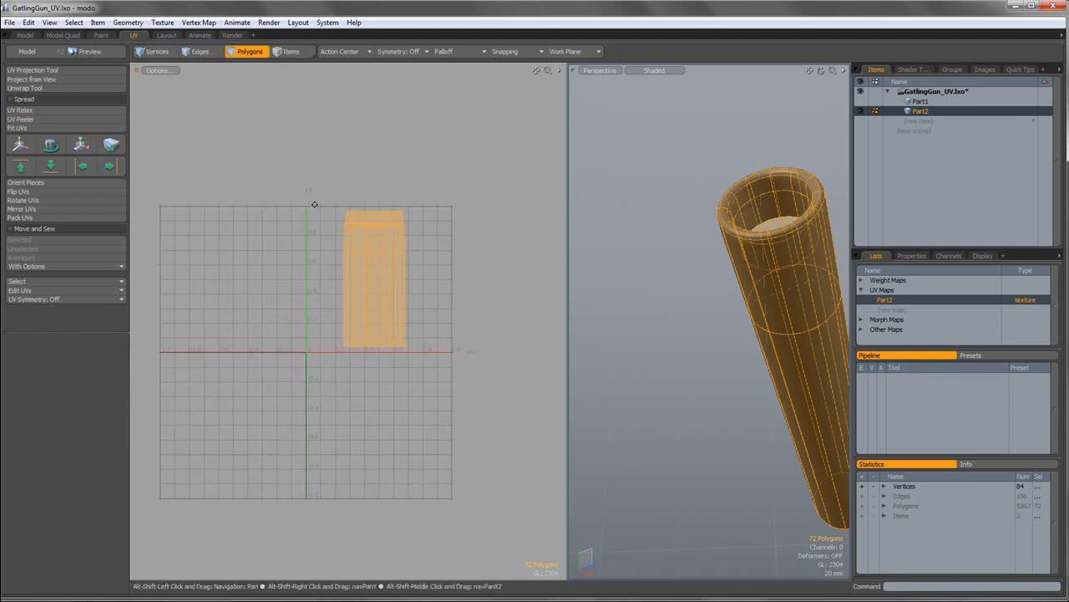
# Unhide the rest of the mesh, scale the leg tube's island down and place it above the leftmost islands.
pyautogui.press('u')
pyautogui.scroll(-2, 400, 266)
pyautogui.press('y')
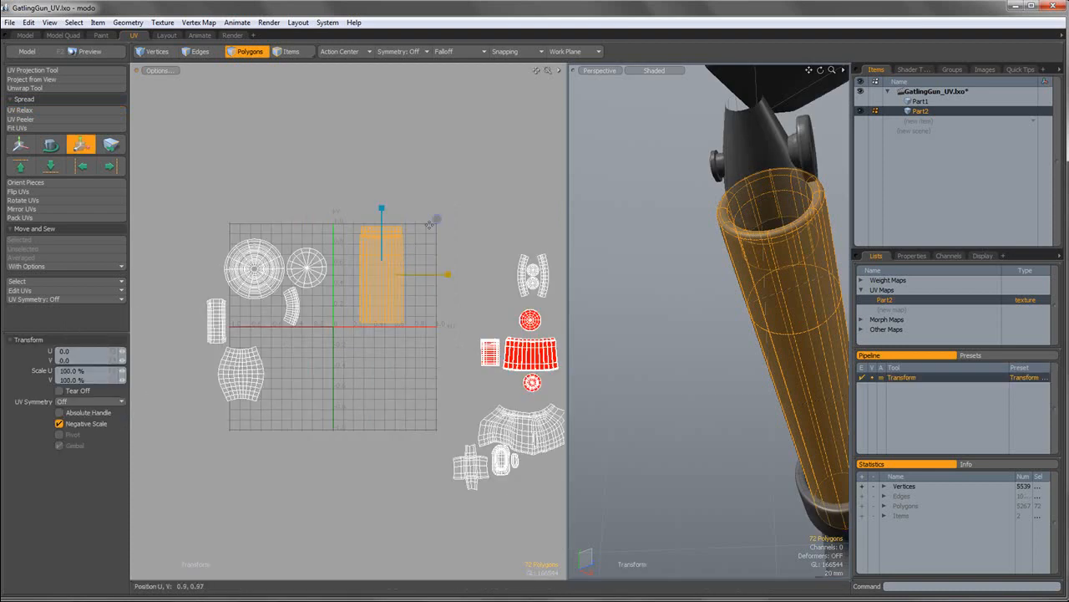
pyautogui.moveTo(437, 219); pyautogui.dragTo(263, 133)
pyautogui.press('q')
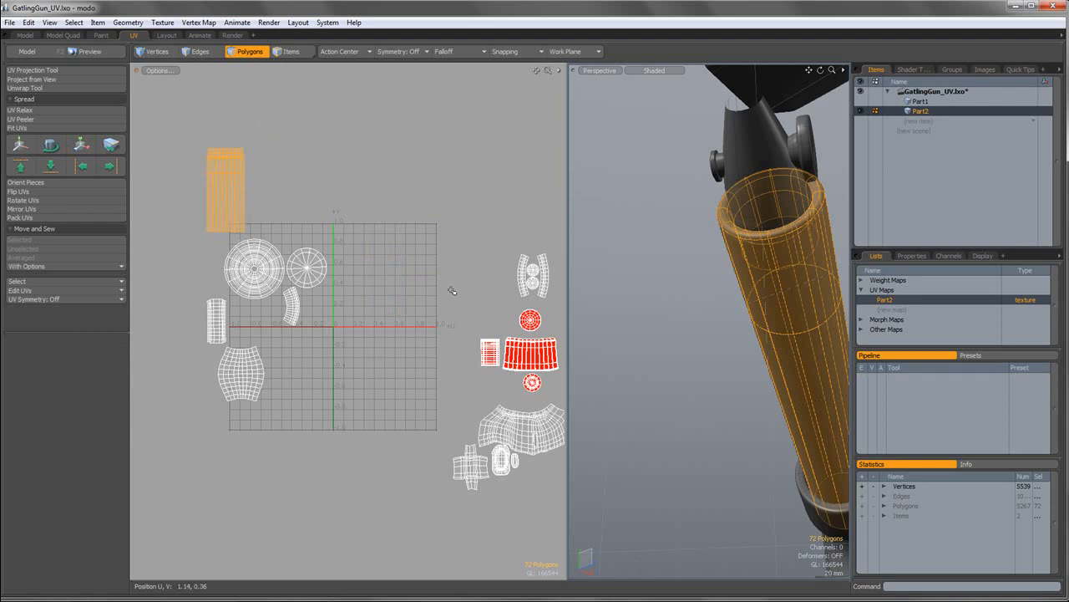
pyautogui.click(451, 290)
# Isolate the tapered cone that sticks out of the leg tube's free end.
pyautogui.scroll(-2, 703, 316)
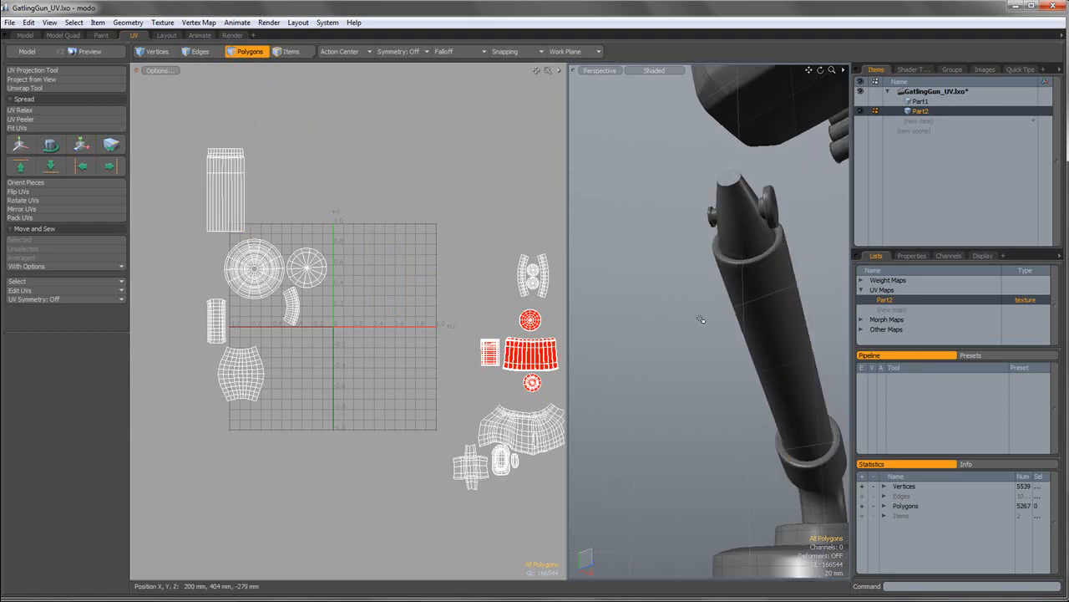
pyautogui.scroll(-3, 701, 319)
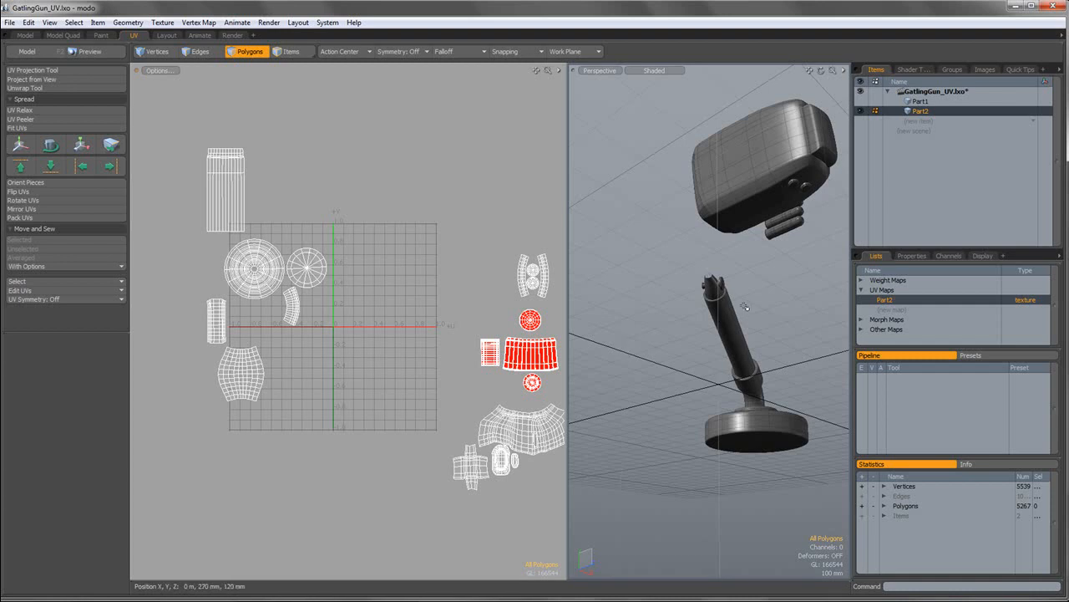
pyautogui.keyDown('alt'); pyautogui.moveTo(751, 298); pyautogui.dragTo(671, 321); pyautogui.keyUp('alt')
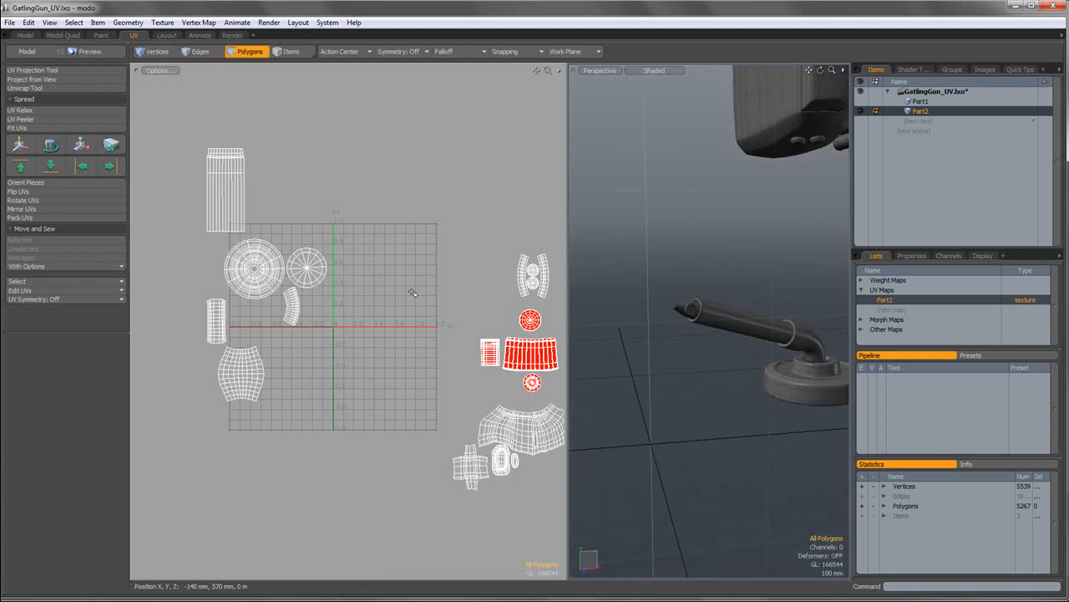
pyautogui.scroll(5, 681, 309)
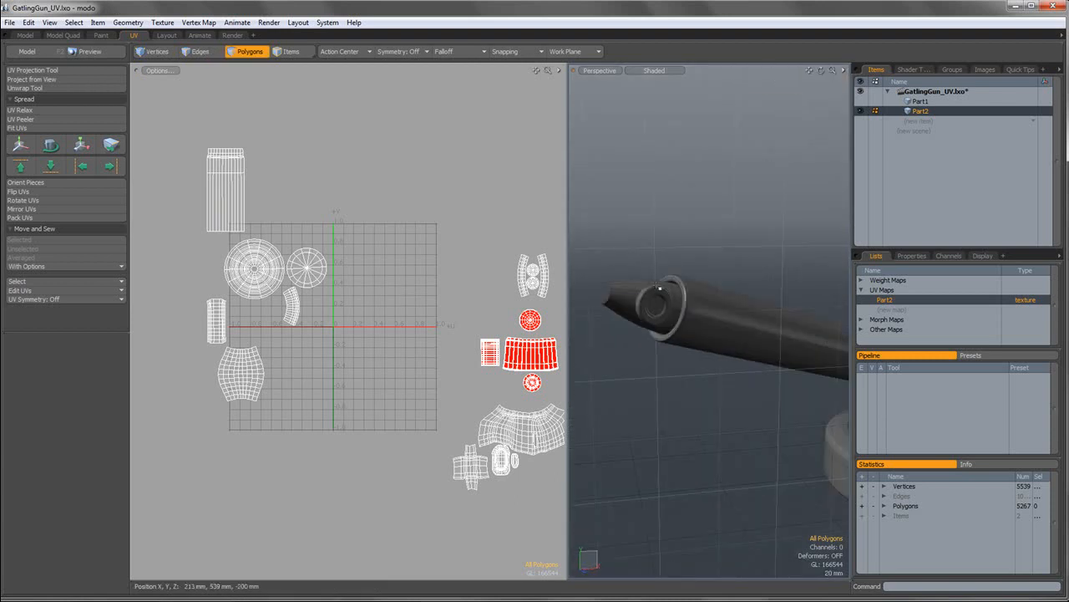
pyautogui.doubleClick(633, 288)
pyautogui.hotkey('shift', 'h')
# Unwrap the cone with the Unwrap Tool, using one lengthwise edge loop as the seam.
pyautogui.press('2')
pyautogui.keyDown('alt'); pyautogui.moveTo(635, 248); pyautogui.dragTo(723, 233); pyautogui.keyUp('alt')
pyautogui.doubleClick(681, 259)
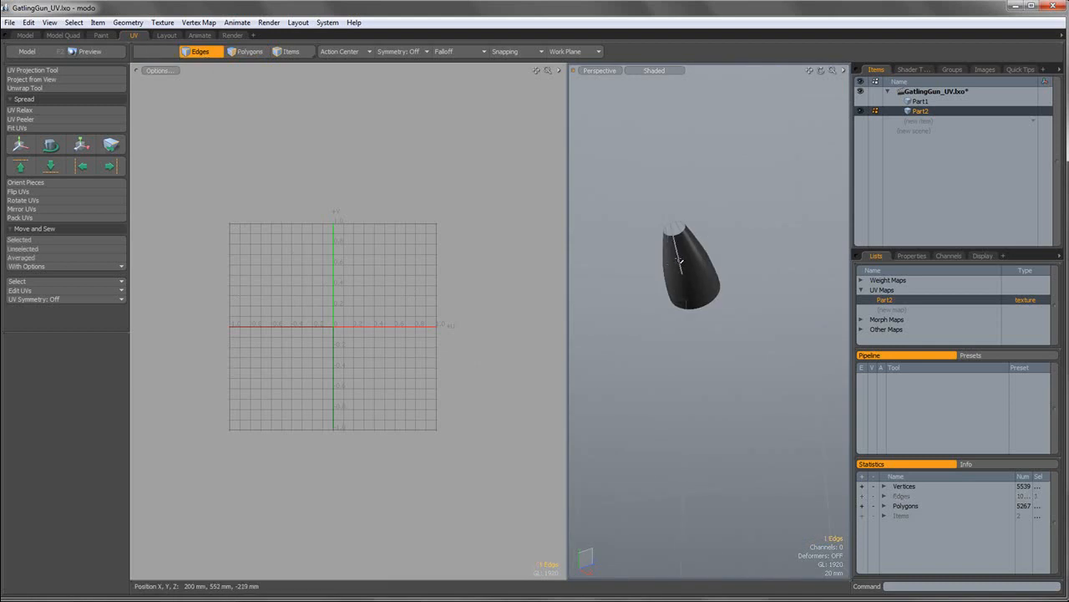
pyautogui.click(68, 90)
pyautogui.click(410, 276)
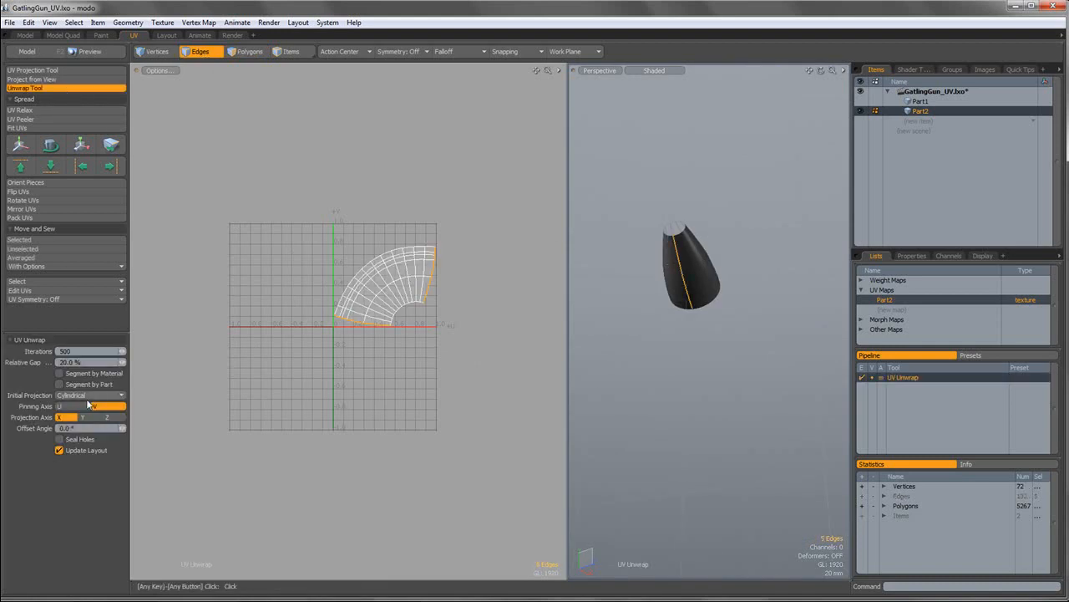
# Compare the X, Y and Z projection axes for the cone's Cylindrical unwrap and settle on Y.
pyautogui.click(91, 395)
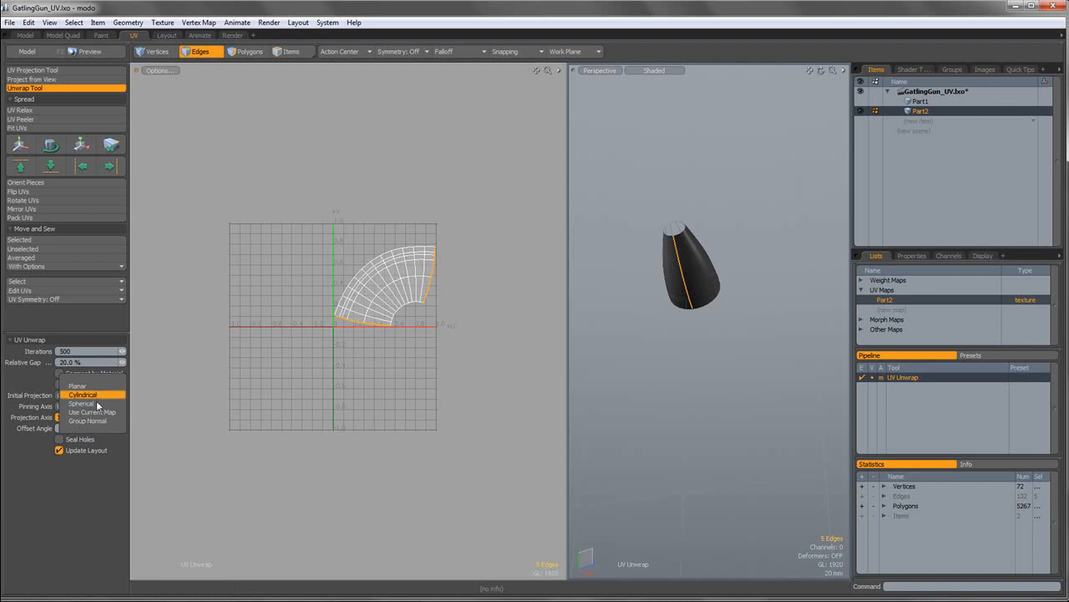
pyautogui.click(95, 394)
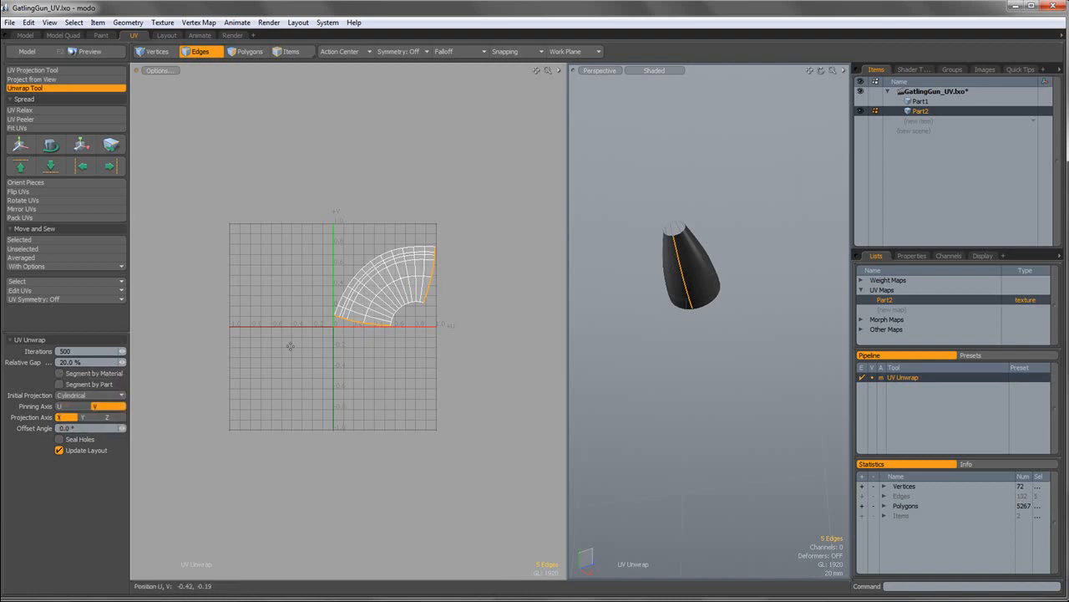
pyautogui.click(94, 417)
pyautogui.click(108, 419)
pyautogui.click(91, 419)
pyautogui.click(68, 417)
pyautogui.click(87, 418)
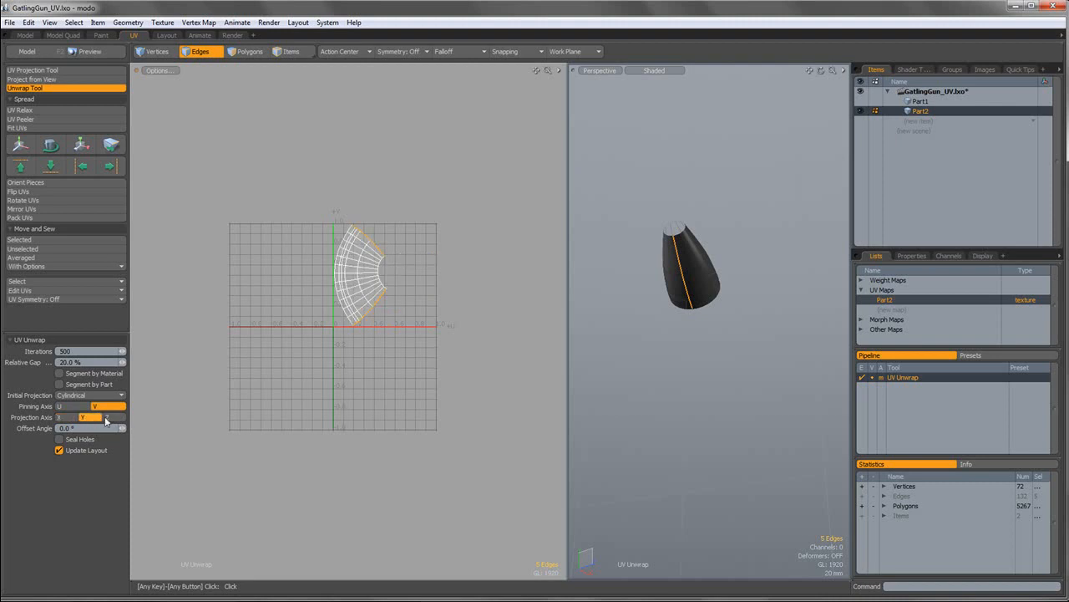
pyautogui.click(109, 417)
pyautogui.click(66, 418)
pyautogui.click(89, 418)
# Select the cone's whole island and relax it with UV Relax.
pyautogui.click(245, 51)
pyautogui.scroll(3, 366, 255)
pyautogui.doubleClick(366, 255)
pyautogui.click(405, 229)
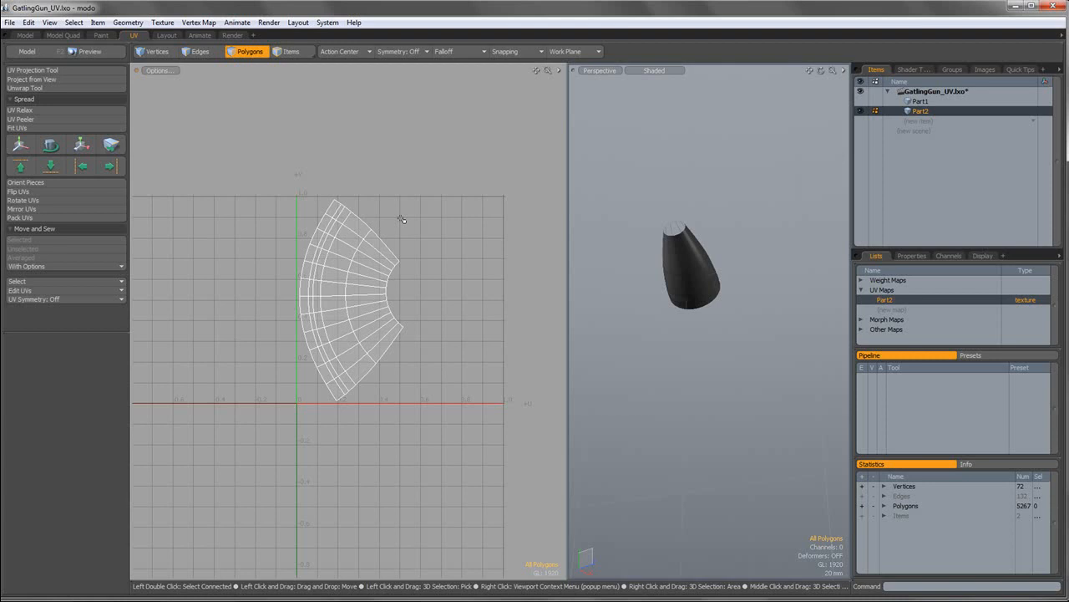
pyautogui.doubleClick(342, 262)
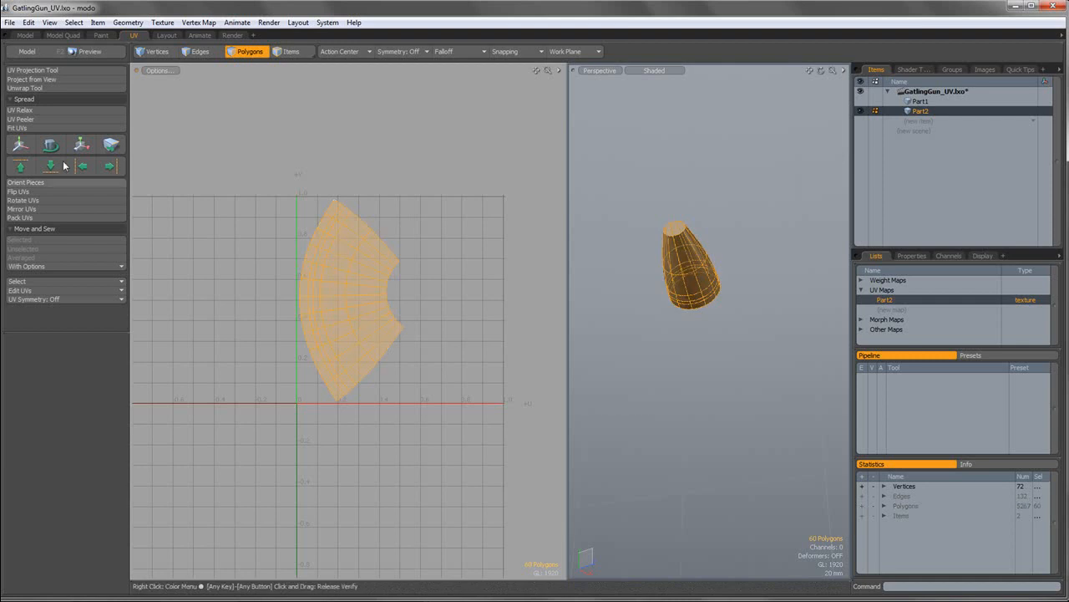
pyautogui.click(20, 109)
pyautogui.click(260, 55)
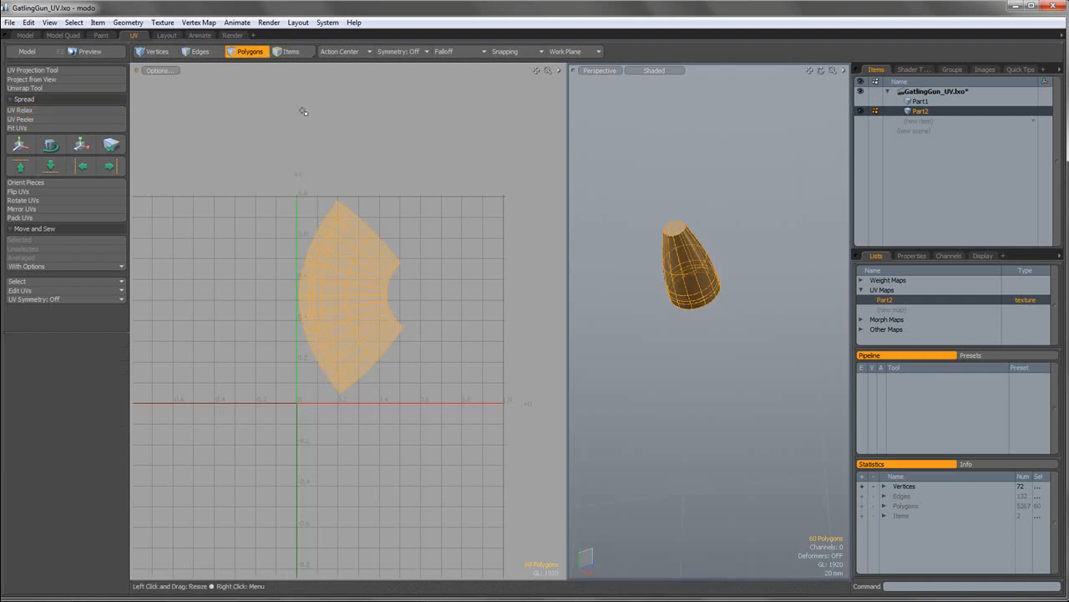
# Rotate the cone's island so its narrow end faces up, unhide the other parts and align it with Orient Pieces.
pyautogui.press('e')
pyautogui.moveTo(401, 251); pyautogui.dragTo(282, 218)
pyautogui.press('q')
pyautogui.press('u')
pyautogui.scroll(-2, 395, 282)
pyautogui.click(25, 182)
pyautogui.click(402, 193)
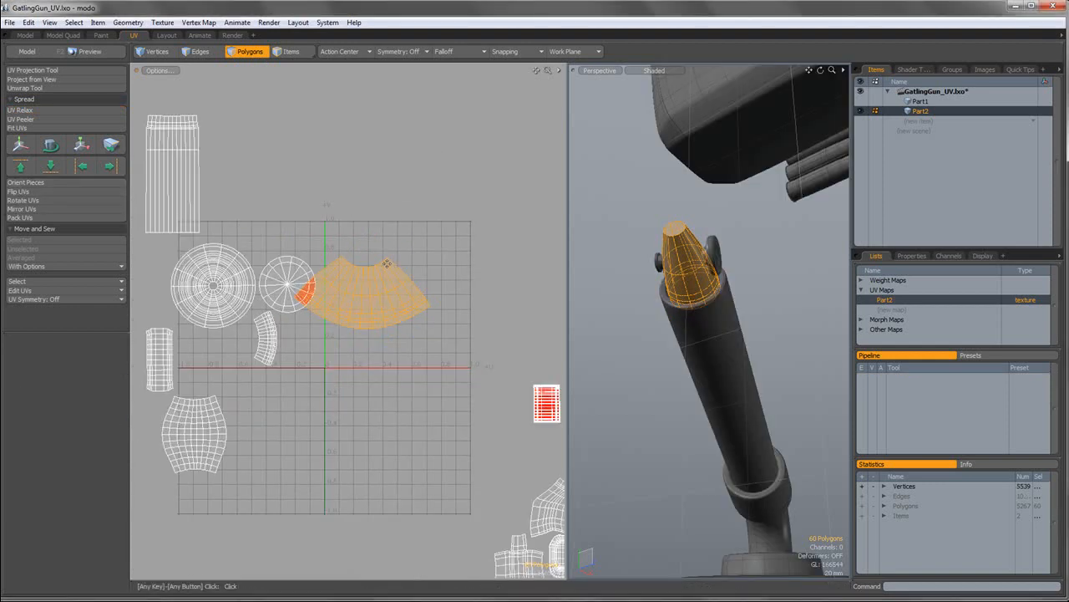
# Scale the cone's island down and move it just above the narrow rectangular island outside the UV square.
pyautogui.press('y')
pyautogui.moveTo(417, 244); pyautogui.dragTo(376, 268)
pyautogui.press('w')
pyautogui.moveTo(432, 170); pyautogui.dragTo(226, 188)
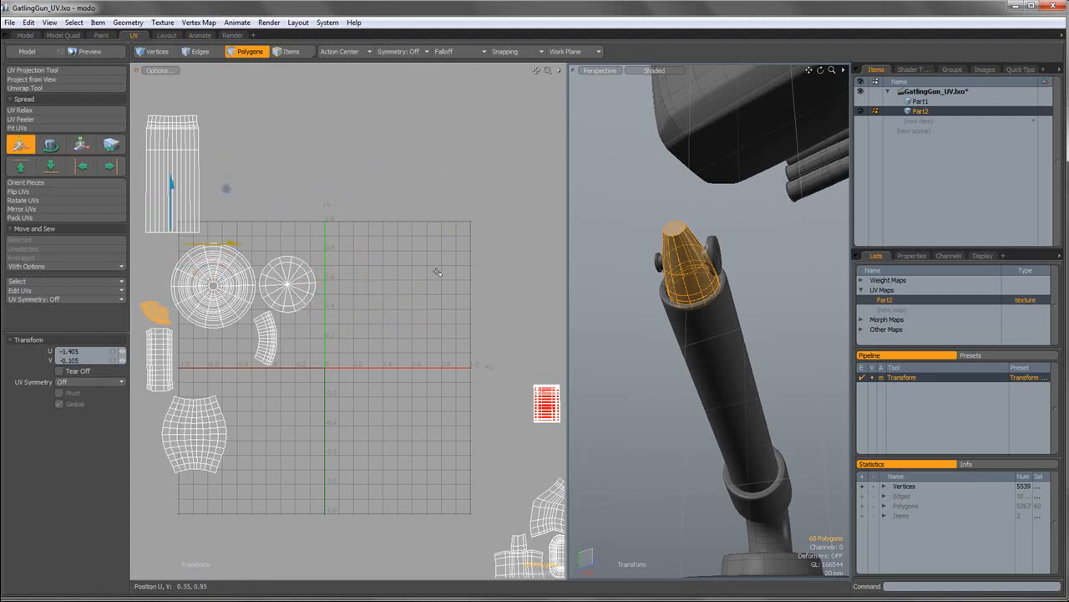
pyautogui.press('space')
# Isolate the flanged pin that passes through the cone.
pyautogui.doubleClick(711, 252)
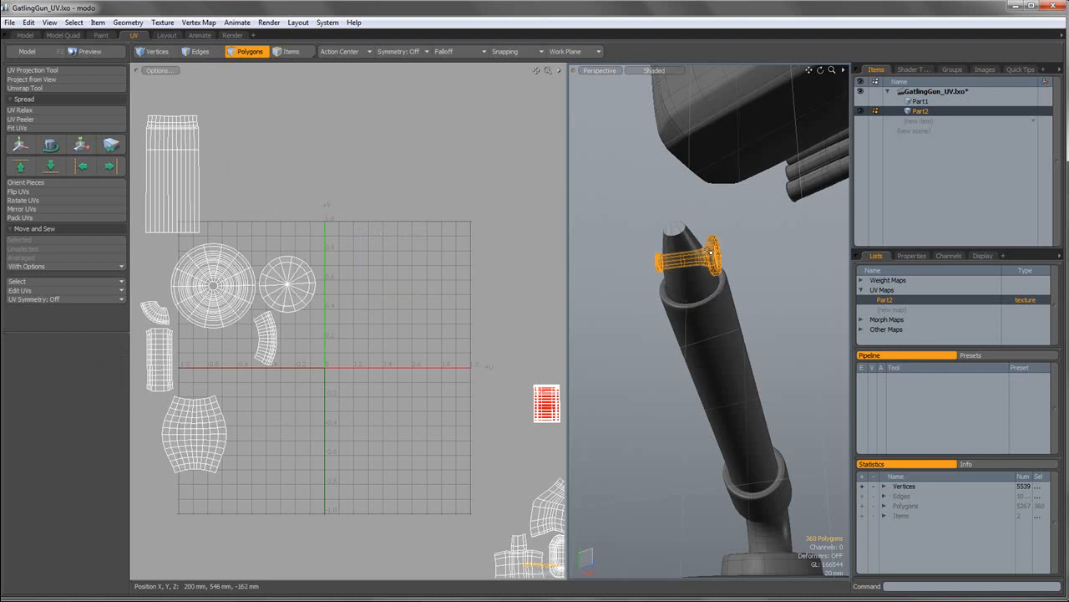
pyautogui.hotkey('shift', 'h')
pyautogui.click(736, 248)
pyautogui.scroll(5, 720, 300)
pyautogui.moveTo(680, 301)
pyautogui.keyDown('alt'); pyautogui.mouseDown()
pyautogui.moveTo(764, 314)
pyautogui.moveTo(685, 304)
pyautogui.mouseUp(); pyautogui.keyUp('alt')
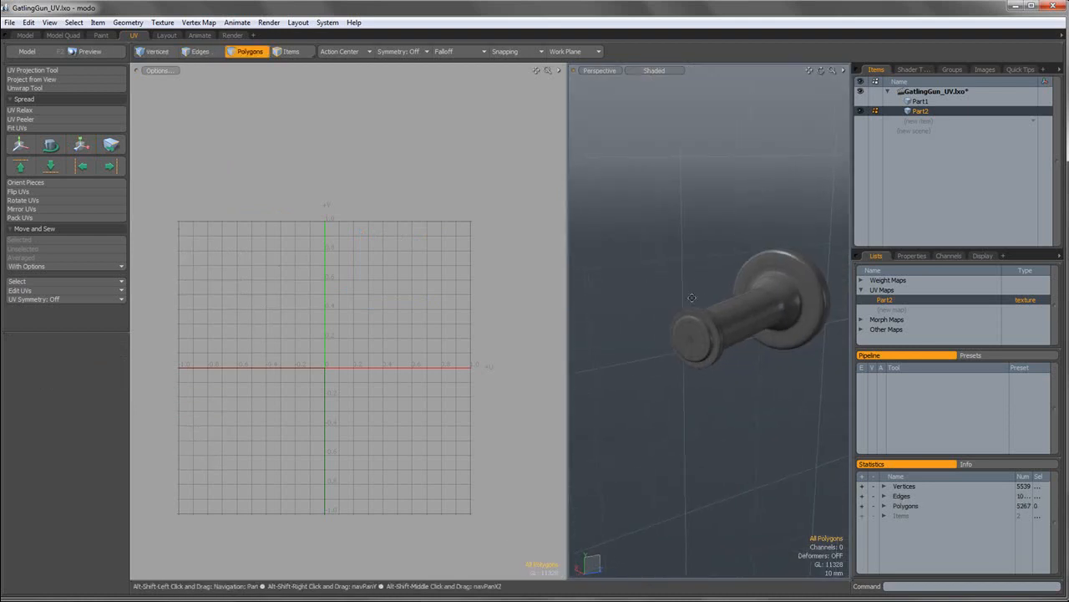
# Select the edge loop behind the pin's small flange and the loop where the flared shaft meets the large disc.
pyautogui.click(207, 52)
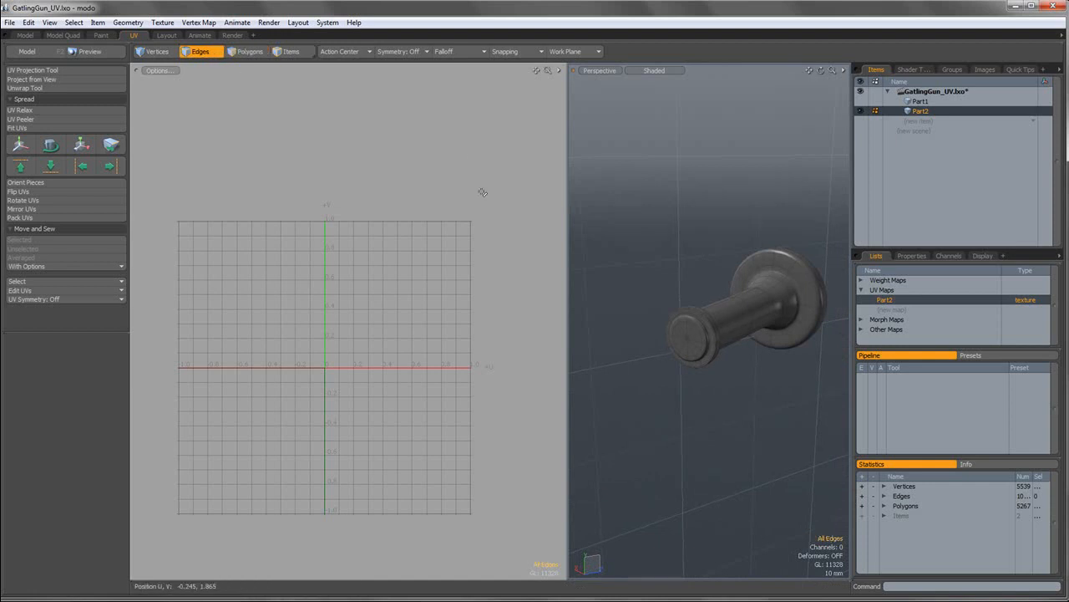
pyautogui.scroll(5, 716, 330)
pyautogui.keyDown('alt'); pyautogui.moveTo(635, 332); pyautogui.dragTo(613, 303); pyautogui.keyUp('alt')
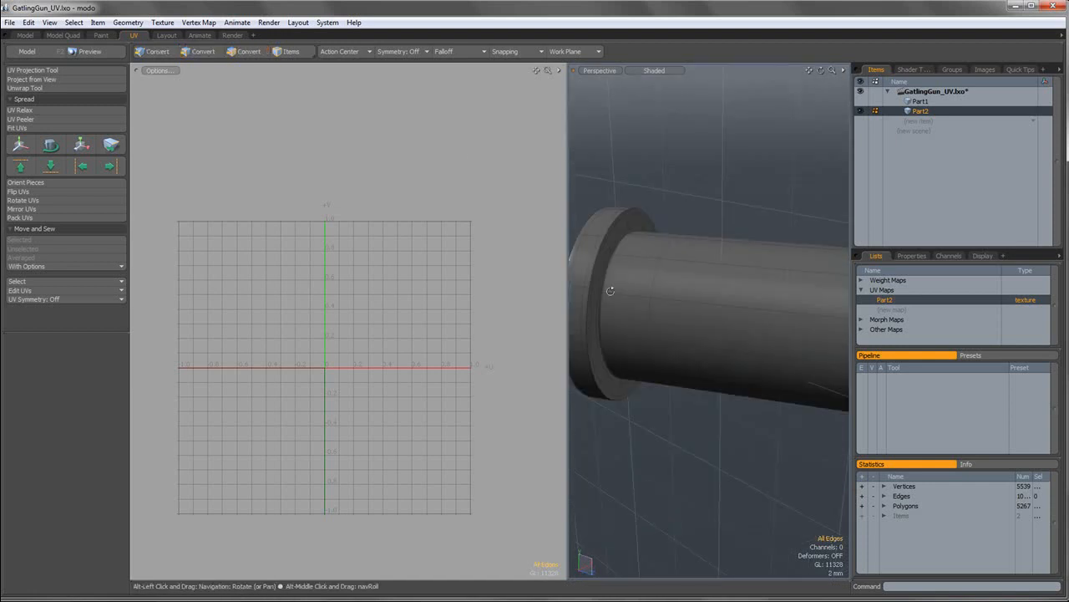
pyautogui.doubleClick(607, 283)
pyautogui.keyDown('alt'); pyautogui.keyDown('shift'); pyautogui.moveTo(777, 327); pyautogui.dragTo(785, 289); pyautogui.keyUp('shift'); pyautogui.keyUp('alt')
pyautogui.scroll(-5, 657, 320)
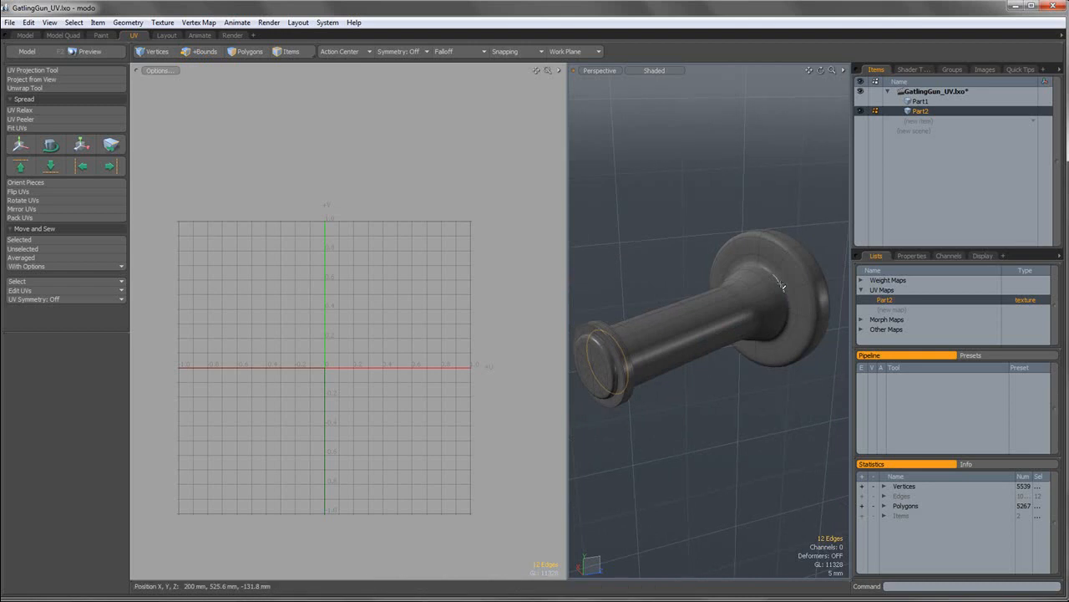
pyautogui.keyDown('shift'); pyautogui.doubleClick(781, 286); pyautogui.keyUp('shift')
# Add the large disc's outer rim loop and the edges crossing the disc toward the shaft to the seam selection.
pyautogui.keyDown('alt'); pyautogui.moveTo(782, 286); pyautogui.dragTo(613, 326); pyautogui.keyUp('alt')
pyautogui.scroll(3, 695, 313)
pyautogui.keyDown('alt'); pyautogui.moveTo(782, 361); pyautogui.dragTo(805, 359); pyautogui.keyUp('alt')
pyautogui.keyDown('shift'); pyautogui.doubleClick(732, 350); pyautogui.keyUp('shift')
pyautogui.keyDown('shift'); pyautogui.click(712, 328); pyautogui.keyUp('shift')
pyautogui.keyDown('shift'); pyautogui.click(743, 332); pyautogui.keyUp('shift')
# Extend the seam lengthwise along the pin's shaft to the small flange and unwrap the pin with the Unwrap Tool.
pyautogui.keyDown('alt'); pyautogui.moveTo(743, 328); pyautogui.dragTo(643, 336); pyautogui.keyUp('alt')
pyautogui.keyDown('alt'); pyautogui.keyDown('shift'); pyautogui.moveTo(643, 336); pyautogui.dragTo(695, 336); pyautogui.keyUp('shift'); pyautogui.keyUp('alt')
pyautogui.scroll(3, 792, 343)
pyautogui.keyDown('shift'); pyautogui.click(782, 338); pyautogui.keyUp('shift')
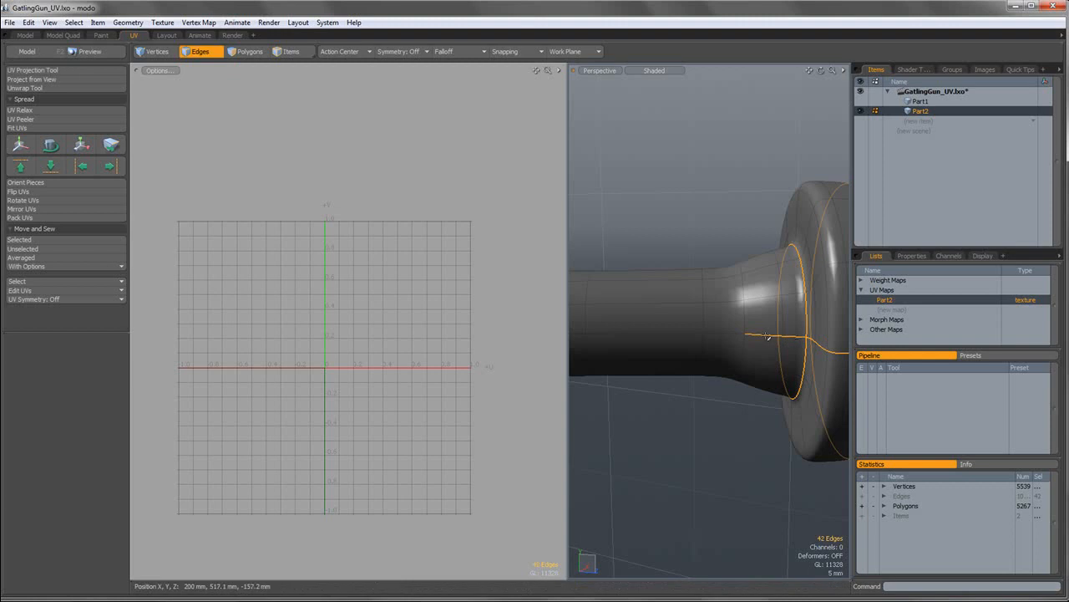
pyautogui.scroll(-3, 766, 338)
pyautogui.keyDown('alt'); pyautogui.moveTo(766, 338); pyautogui.dragTo(680, 334); pyautogui.keyUp('alt')
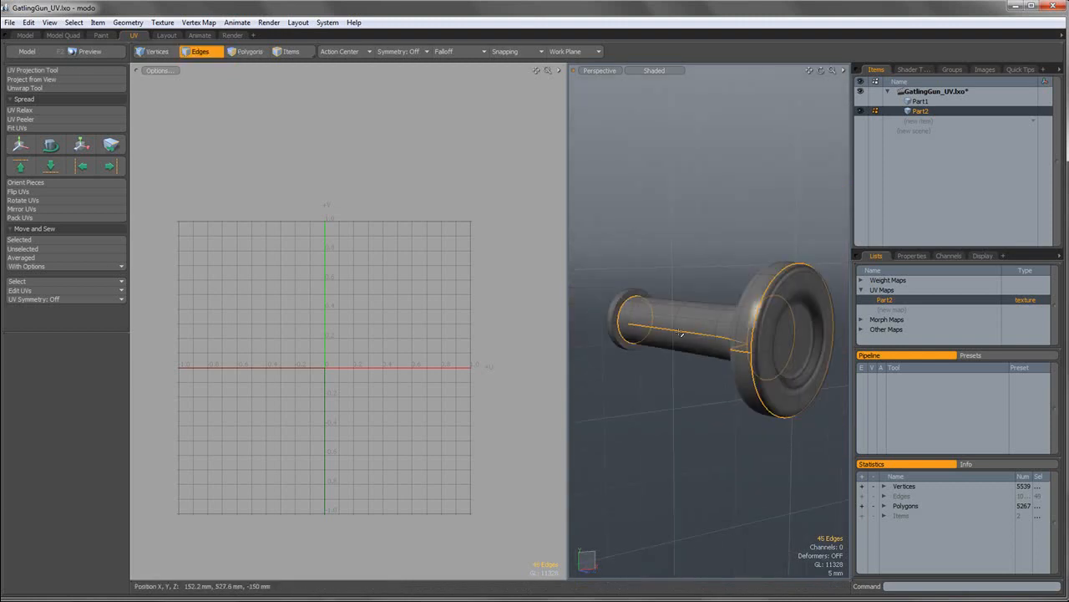
pyautogui.click(25, 88)
pyautogui.click(341, 244)
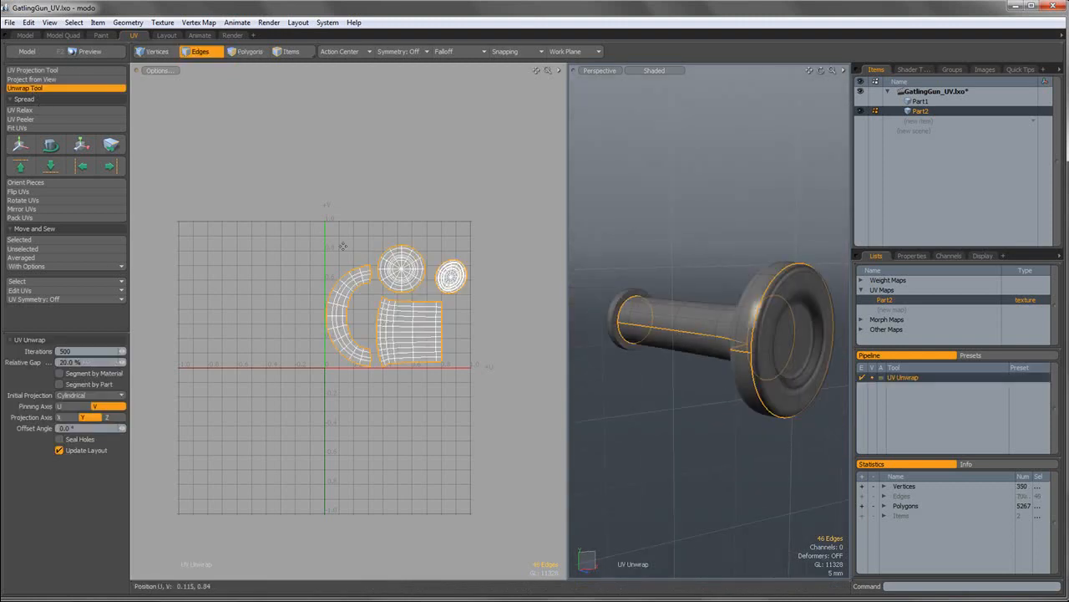
# Relax all of the pin's islands with UV Relax, first in Unwrap mode and then in Adaptive mode.
pyautogui.click(245, 51)
pyautogui.click(20, 110)
pyautogui.click(400, 189)
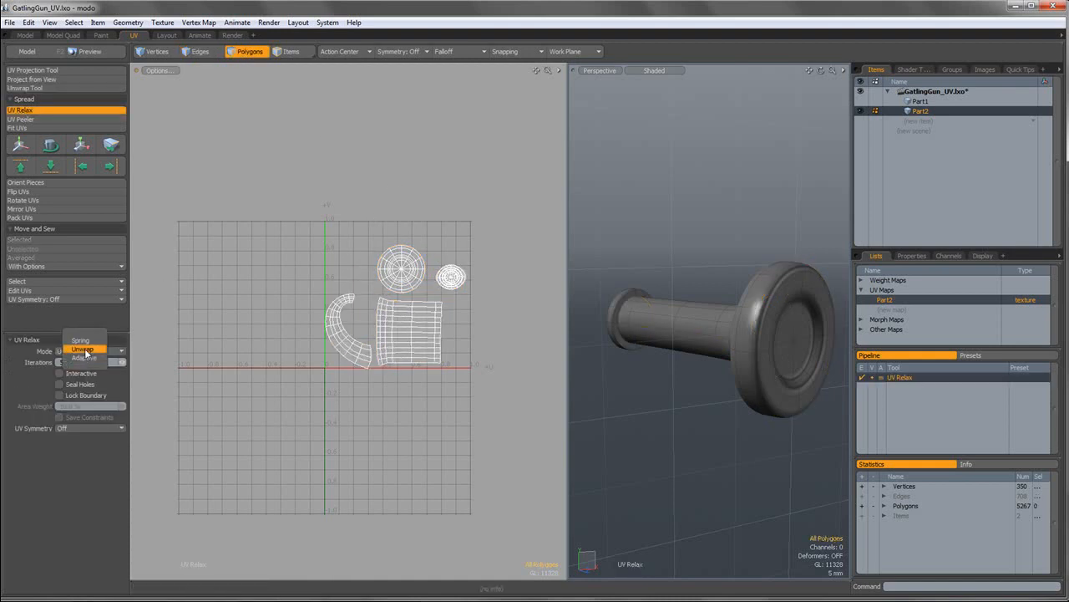
pyautogui.click(396, 227)
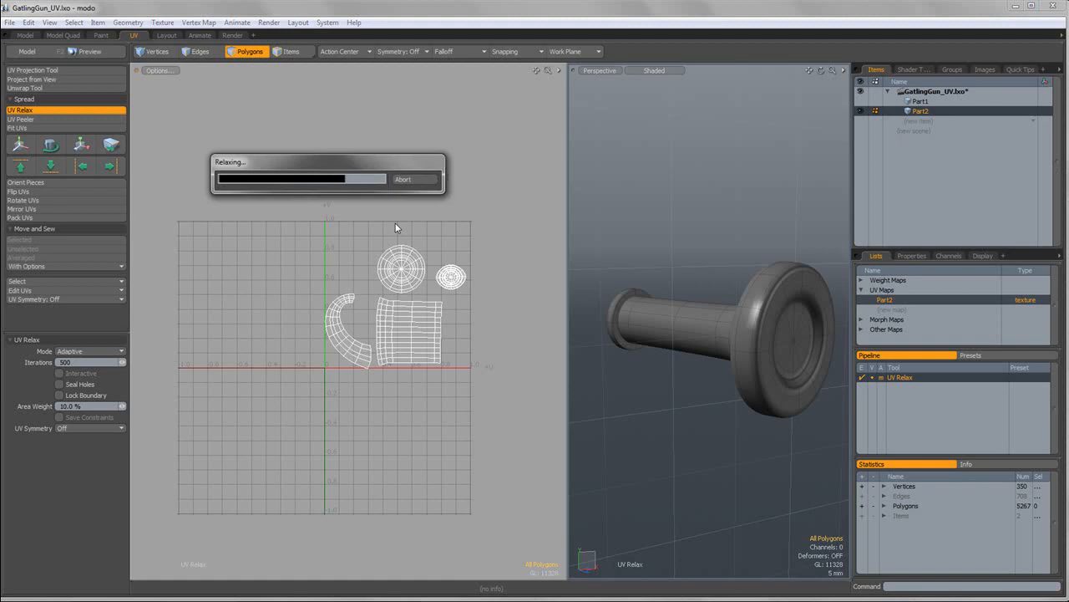
pyautogui.click(251, 56)
# Move the pin shaft's island to the negative U side, clear of the C-shaped island.
pyautogui.doubleClick(419, 338)
pyautogui.keyDown('alt'); pyautogui.keyDown('shift'); pyautogui.moveTo(446, 311); pyautogui.dragTo(297, 318); pyautogui.keyUp('shift'); pyautogui.keyUp('alt')
pyautogui.press('w')
pyautogui.press('q')
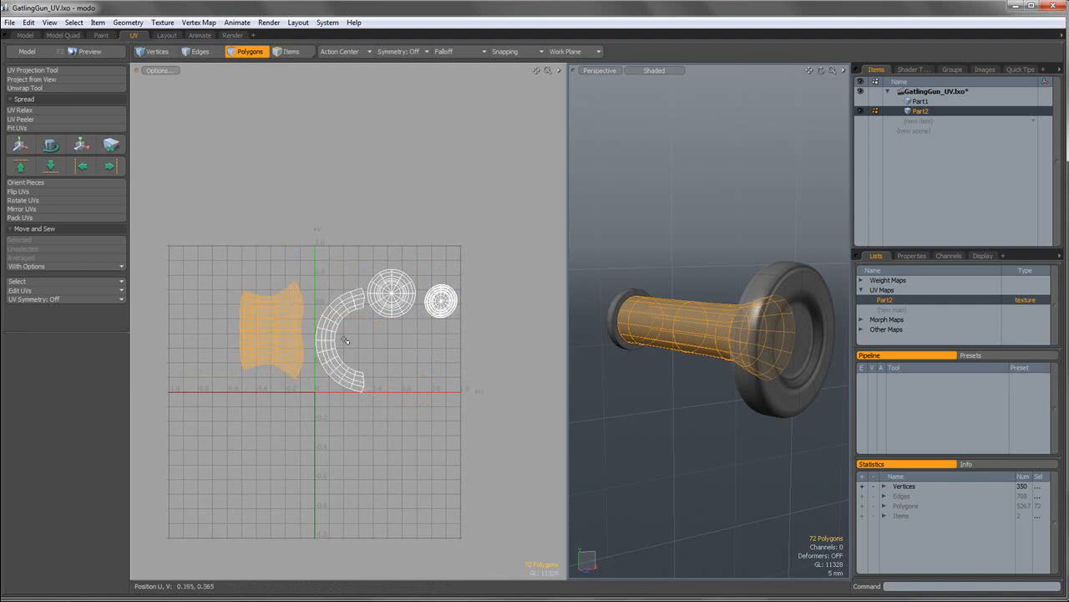
# Select the large disc's C-shaped island and move it slightly up and toward the shaft's island.
pyautogui.doubleClick(330, 335)
pyautogui.press('w')
pyautogui.press('q')
pyautogui.press('w')
pyautogui.moveTo(340, 278); pyautogui.dragTo(340, 266)
pyautogui.press('q')
pyautogui.keyDown('alt'); pyautogui.moveTo(724, 352); pyautogui.dragTo(870, 352); pyautogui.keyUp('alt')
pyautogui.keyDown('alt'); pyautogui.keyDown('shift'); pyautogui.moveTo(777, 335); pyautogui.dragTo(763, 356); pyautogui.keyUp('shift'); pyautogui.keyUp('alt')
pyautogui.press('w')
pyautogui.moveTo(339, 325); pyautogui.dragTo(335, 325)
pyautogui.press('q')
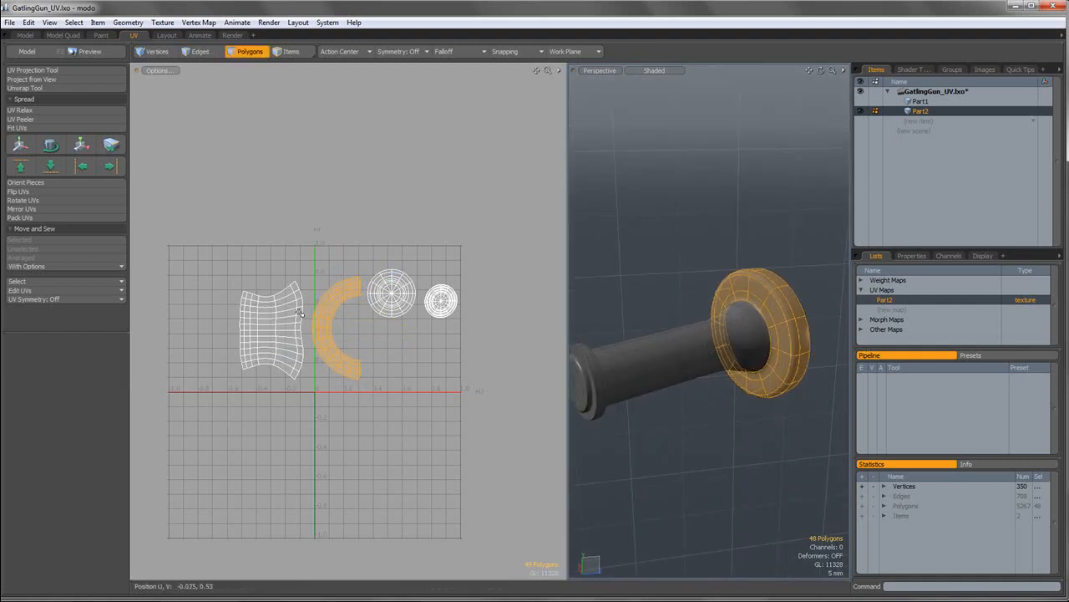
# Rotate the shaft's island half a turn so its flared end faces away from the C-shaped island.
pyautogui.click(299, 313)
pyautogui.doubleClick(299, 313)
pyautogui.press('e')
pyautogui.moveTo(299, 313)
pyautogui.mouseDown()
pyautogui.moveTo(304, 334)
pyautogui.moveTo(315, 320)
pyautogui.moveTo(309, 330)
pyautogui.mouseUp()
pyautogui.press('q')
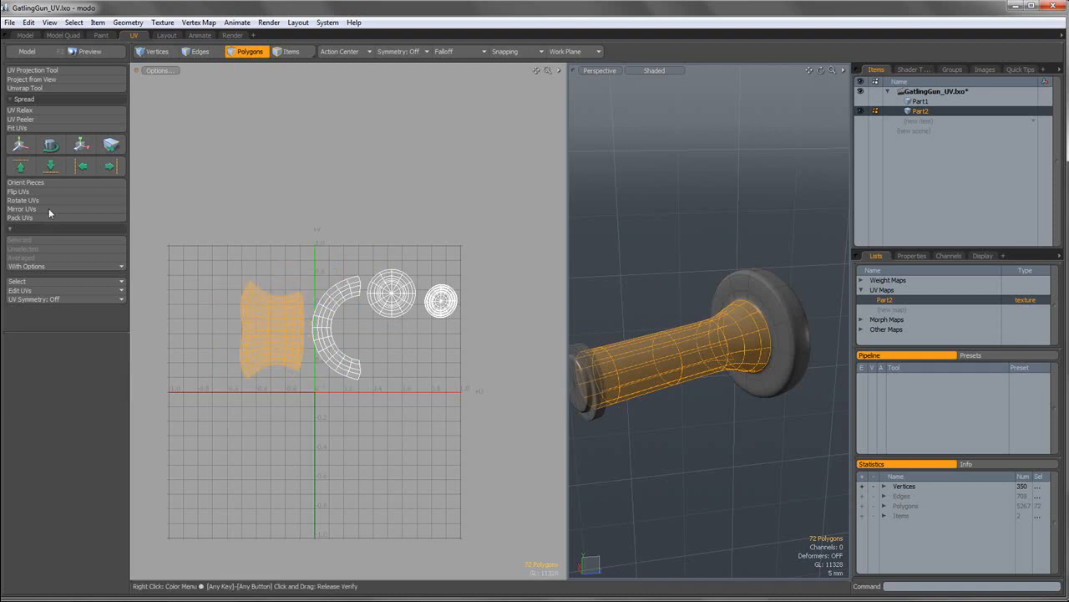
# Straighten the shaft's island with Orient Pieces and a small rotation, and shift it 0.025 in U and V.
pyautogui.click(35, 182)
pyautogui.click(405, 173)
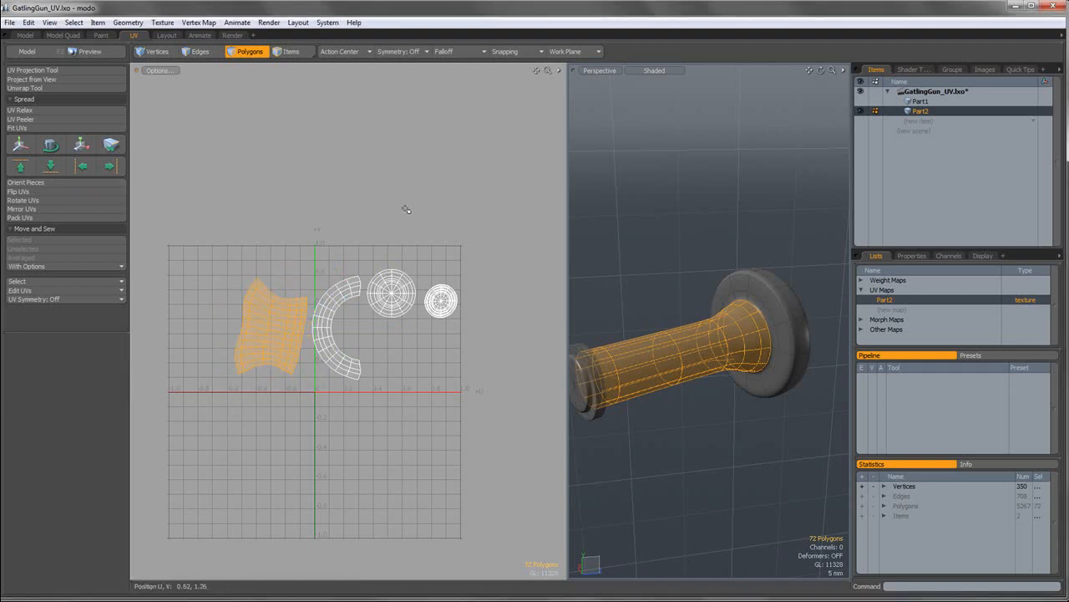
pyautogui.press('e')
pyautogui.moveTo(334, 306); pyautogui.dragTo(336, 303)
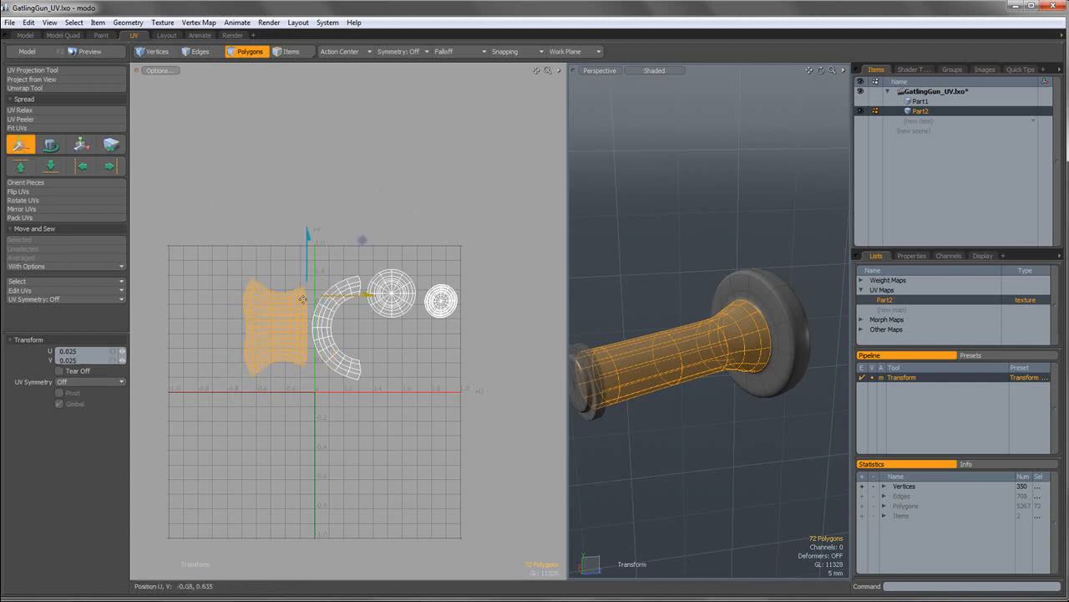
pyautogui.press('q')
# Move the large disc cap's round island into the opening of the C-shaped island.
pyautogui.click(386, 308)
pyautogui.press('w')
pyautogui.moveTo(386, 307); pyautogui.dragTo(360, 341)
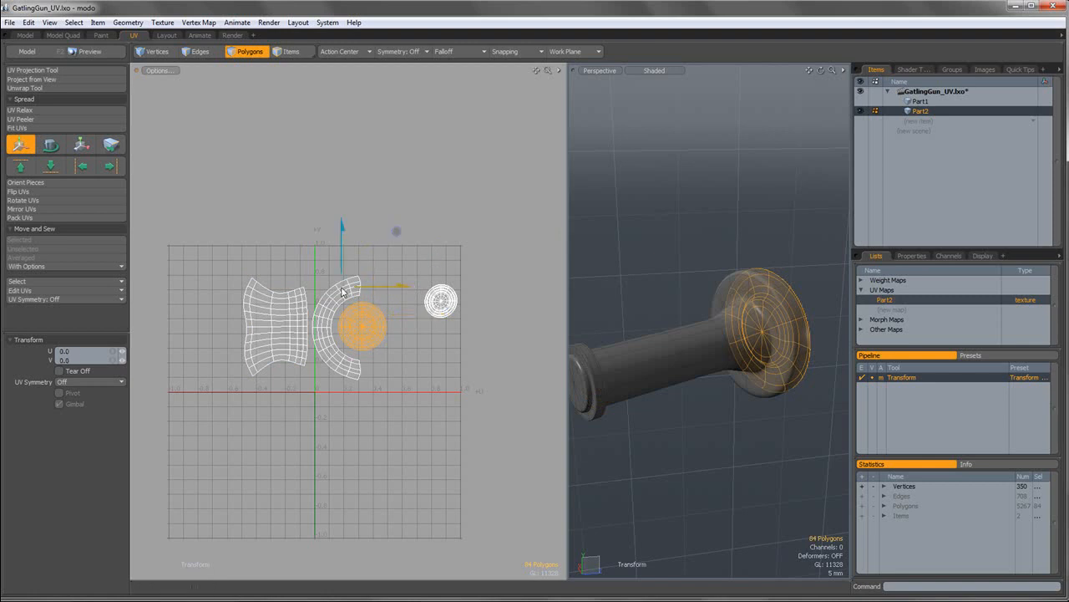
# Select the small disc's round island and move it beside the free end of the shaft's island.
pyautogui.press('q')
pyautogui.click(440, 301)
pyautogui.press('w')
pyautogui.moveTo(440, 301); pyautogui.dragTo(222, 325)
# Select all the flanged pin's islands, scale them down together and move them below the UV grid, under the other arm islands.
pyautogui.press('q')
pyautogui.moveTo(183, 255); pyautogui.dragTo(448, 424, button='right')
pyautogui.scroll(-1, 483, 340)
pyautogui.scroll(-2, 483, 340)
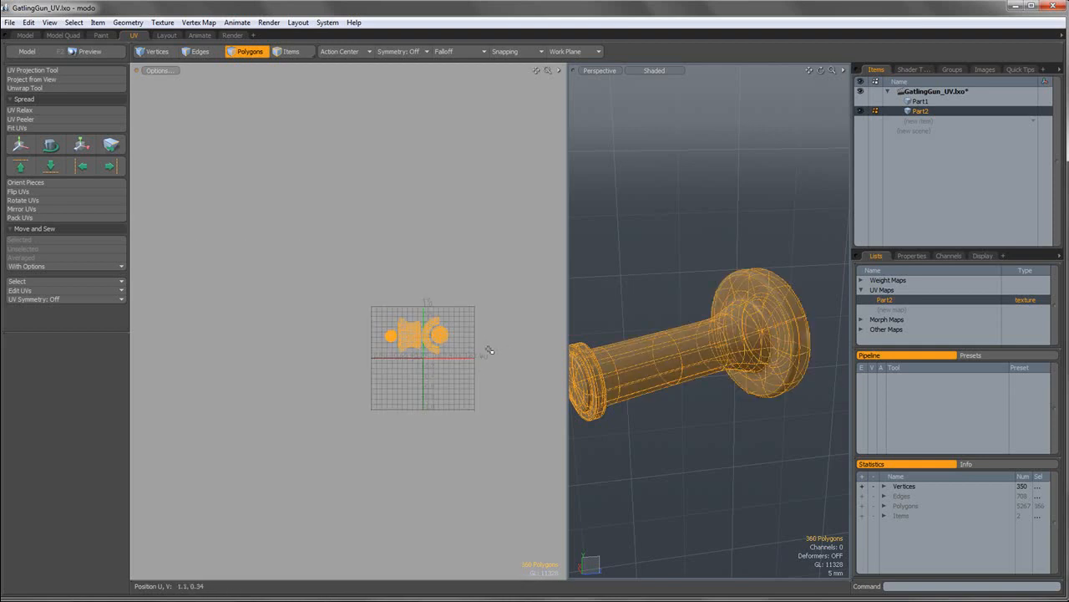
pyautogui.keyDown('alt'); pyautogui.keyDown('shift'); pyautogui.moveTo(487, 347); pyautogui.dragTo(450, 333); pyautogui.keyUp('shift'); pyautogui.keyUp('alt')
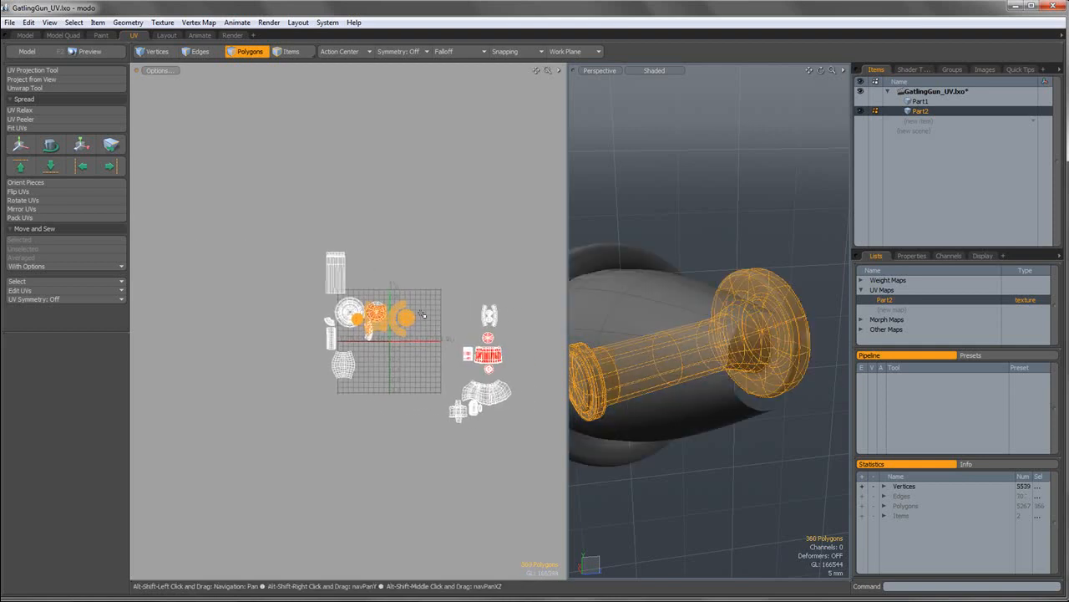
pyautogui.press('w')
pyautogui.press('r')
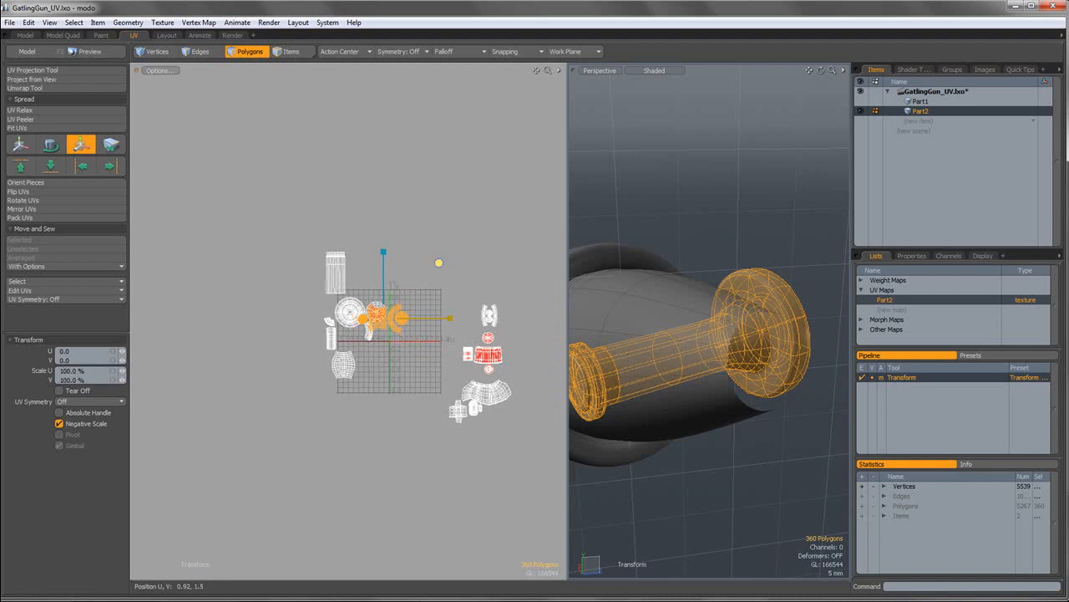
pyautogui.press('w')
pyautogui.moveTo(422, 257); pyautogui.dragTo(392, 348)
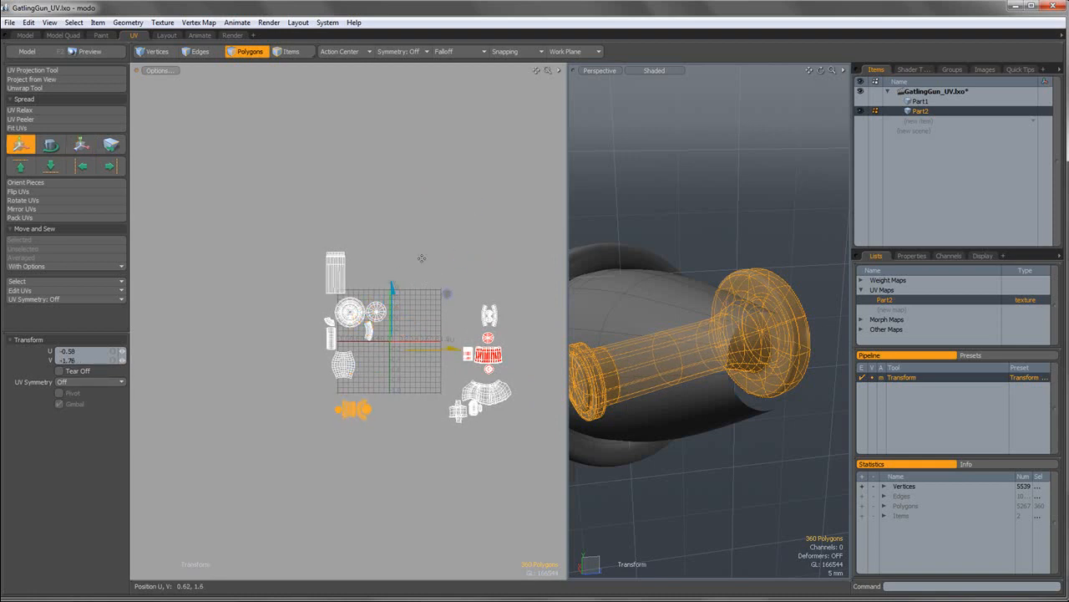
# Deselect the pin's islands and save the scene.
pyautogui.press('q')
pyautogui.click(428, 274)
pyautogui.hotkey('ctrl', 's')
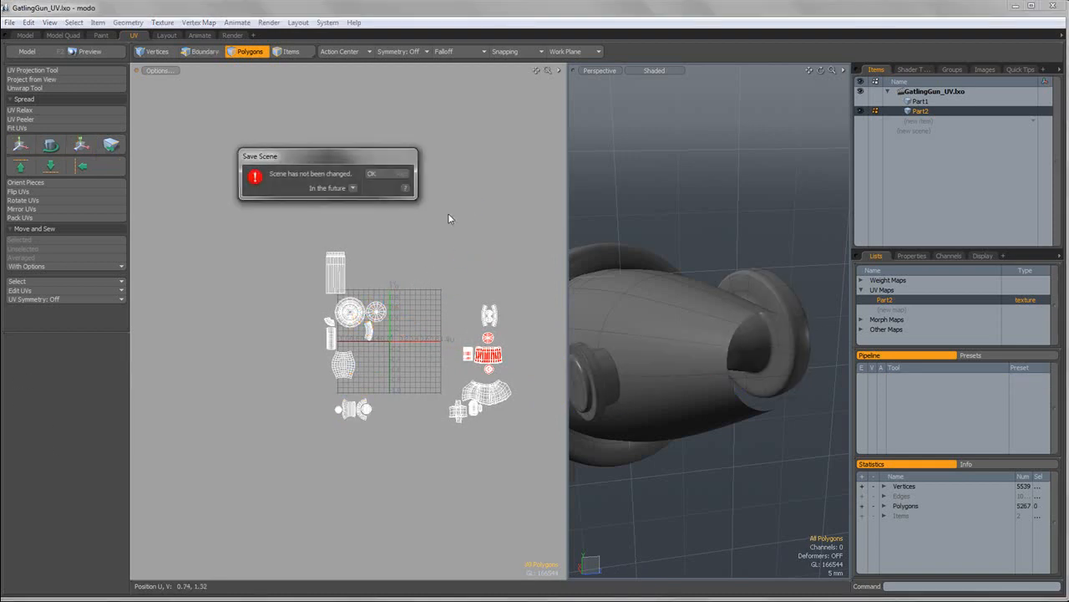
pyautogui.click(401, 176)
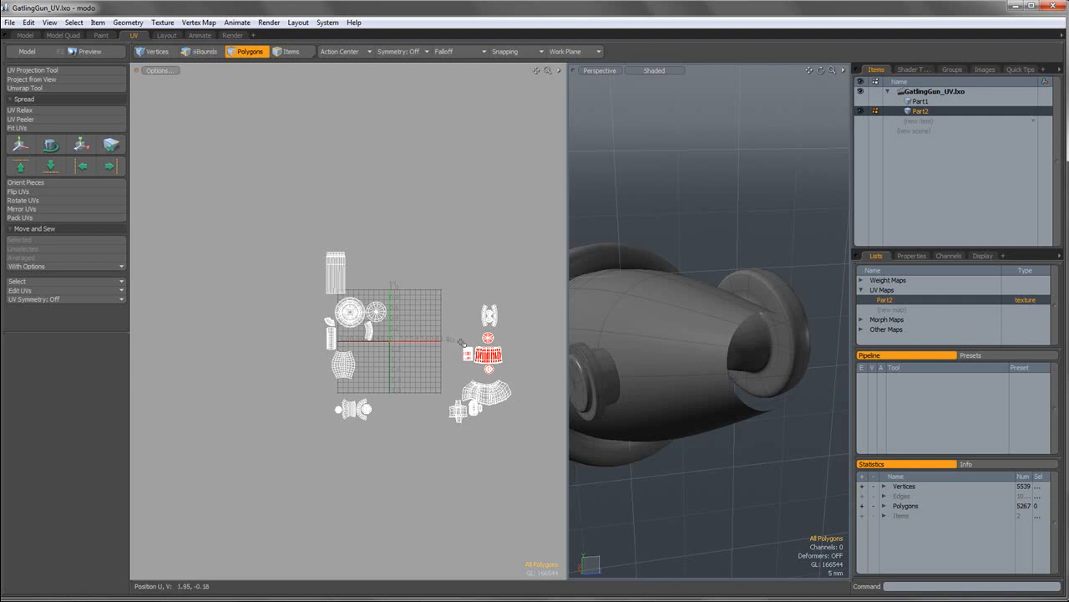
# Examine the arm and gun body, selecting groups of UV islands to check which parts of the model they cover.
pyautogui.scroll(5, 461, 342)
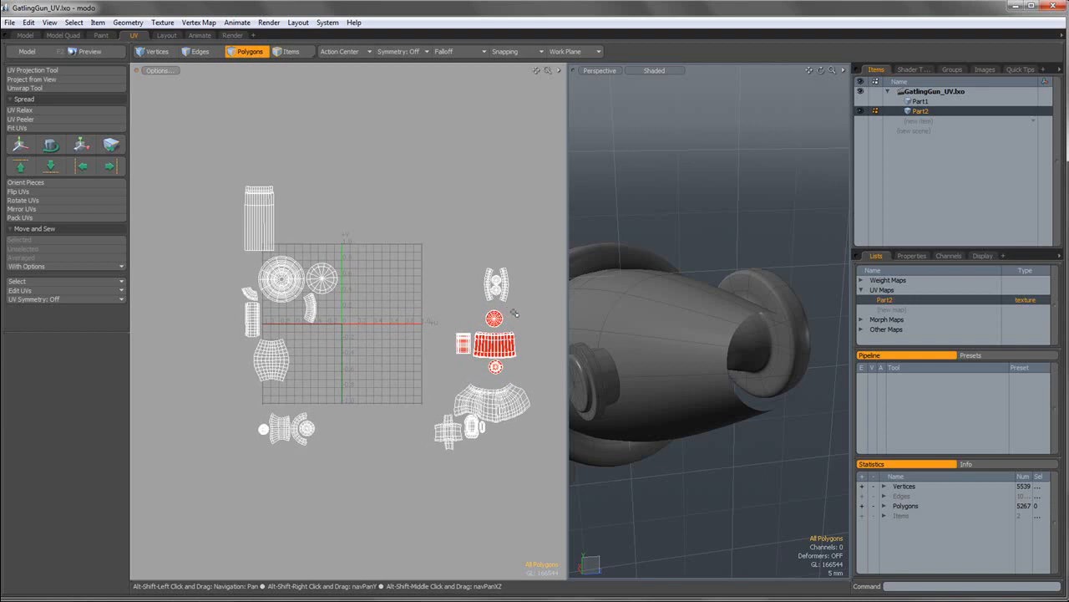
pyautogui.scroll(-10, 705, 304)
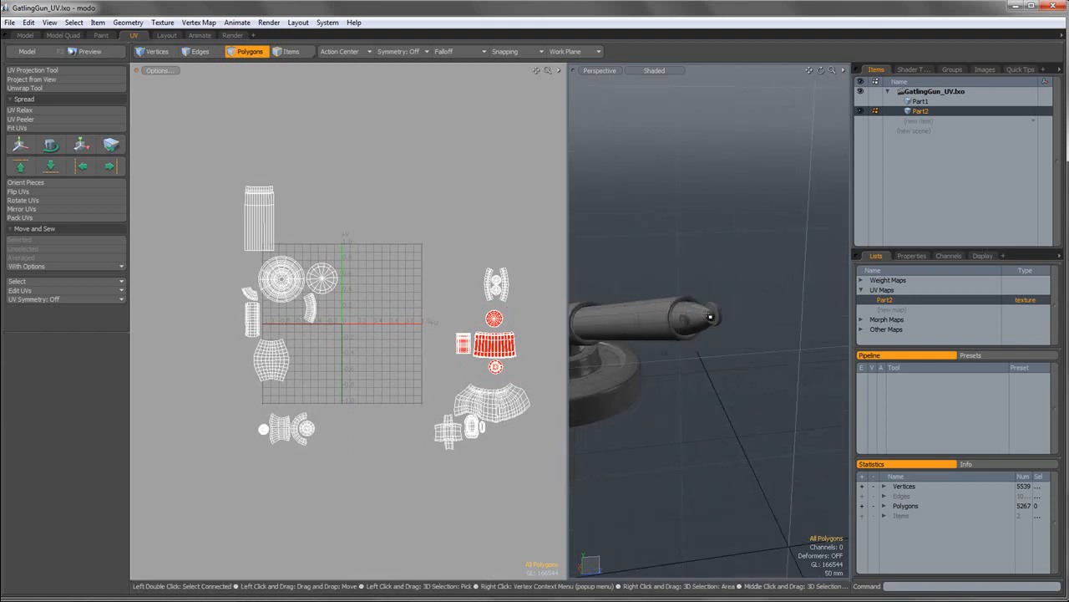
pyautogui.keyDown('alt'); pyautogui.moveTo(706, 306); pyautogui.dragTo(718, 331); pyautogui.keyUp('alt')
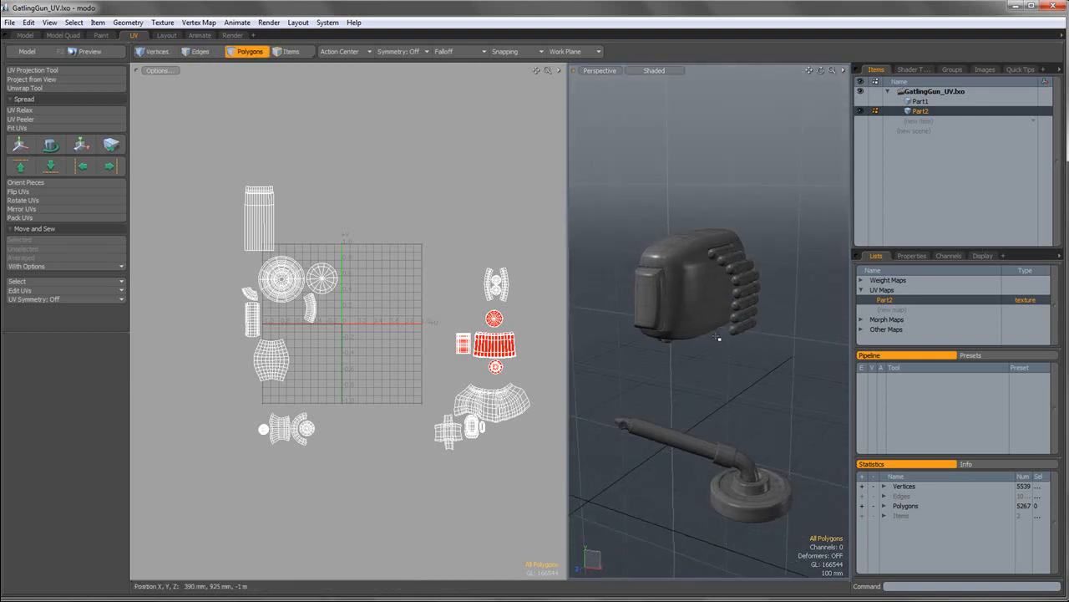
pyautogui.scroll(3, 749, 474)
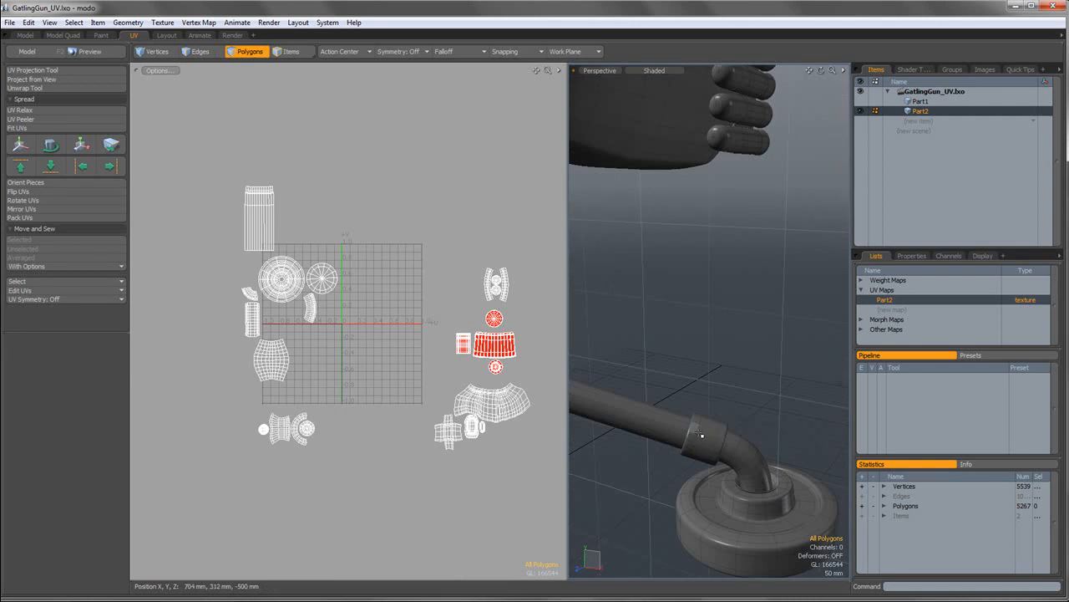
pyautogui.scroll(-3, 700, 433)
pyautogui.keyDown('alt'); pyautogui.moveTo(752, 447); pyautogui.dragTo(566, 370); pyautogui.keyUp('alt')
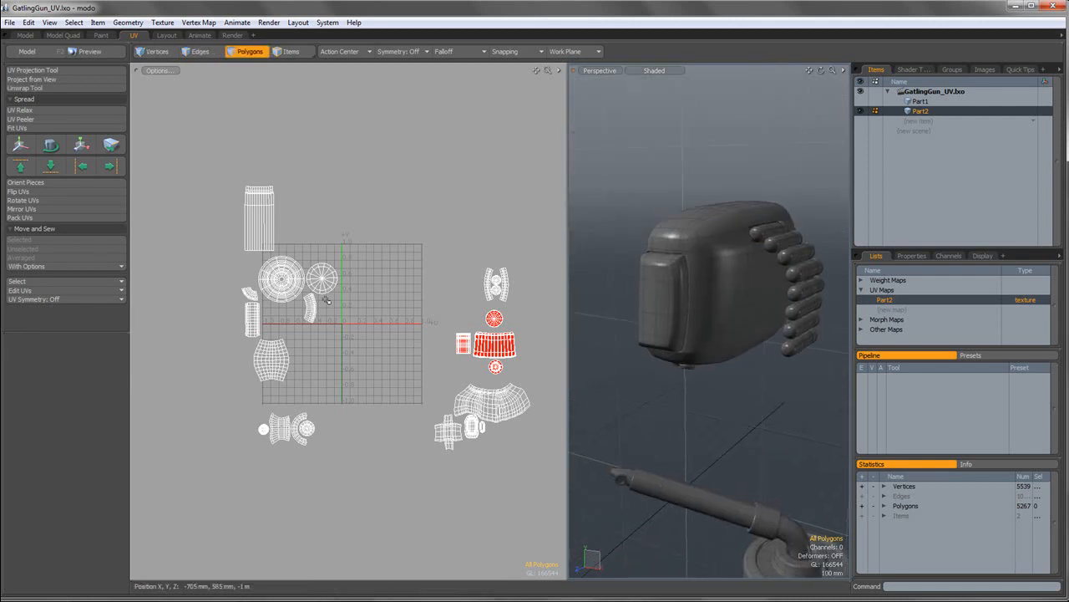
pyautogui.scroll(3, 341, 311)
pyautogui.doubleClick(253, 269)
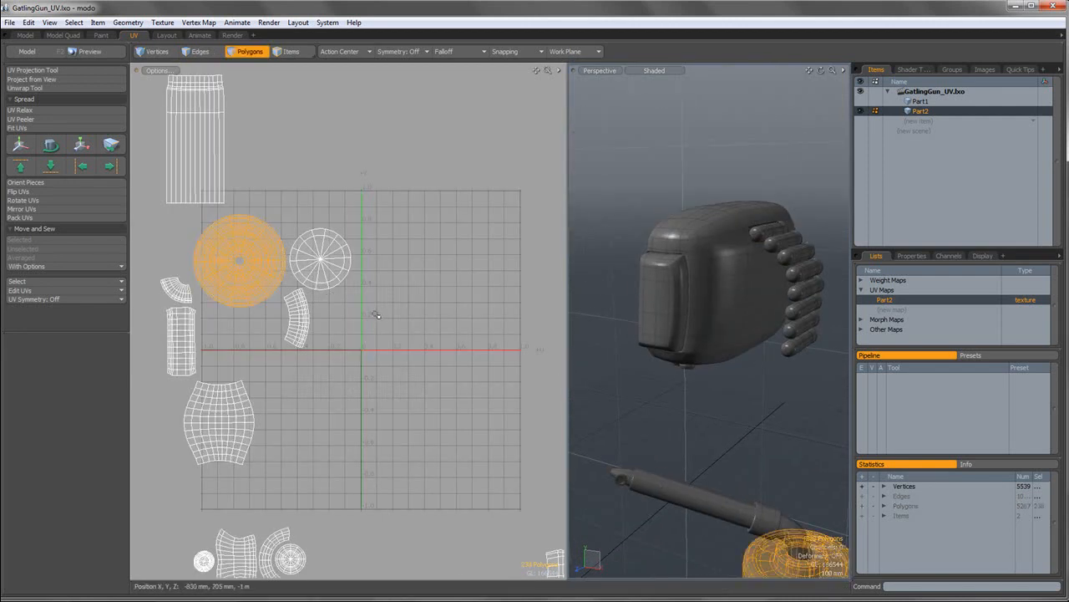
pyautogui.scroll(-3, 388, 312)
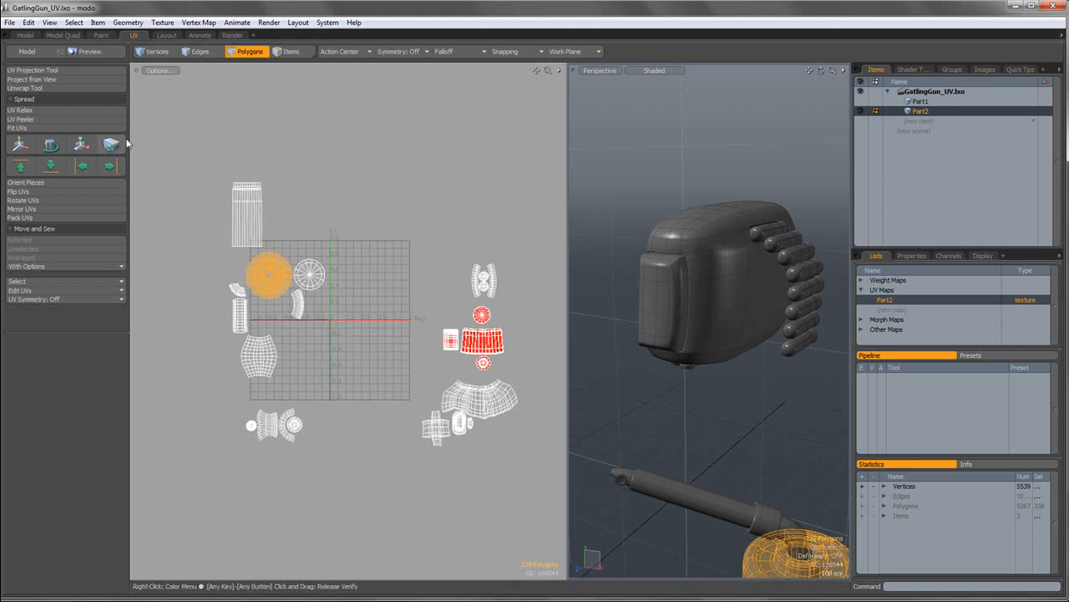
pyautogui.moveTo(262, 319)
pyautogui.mouseDown()
pyautogui.moveTo(371, 524)
pyautogui.moveTo(393, 494)
pyautogui.mouseUp()
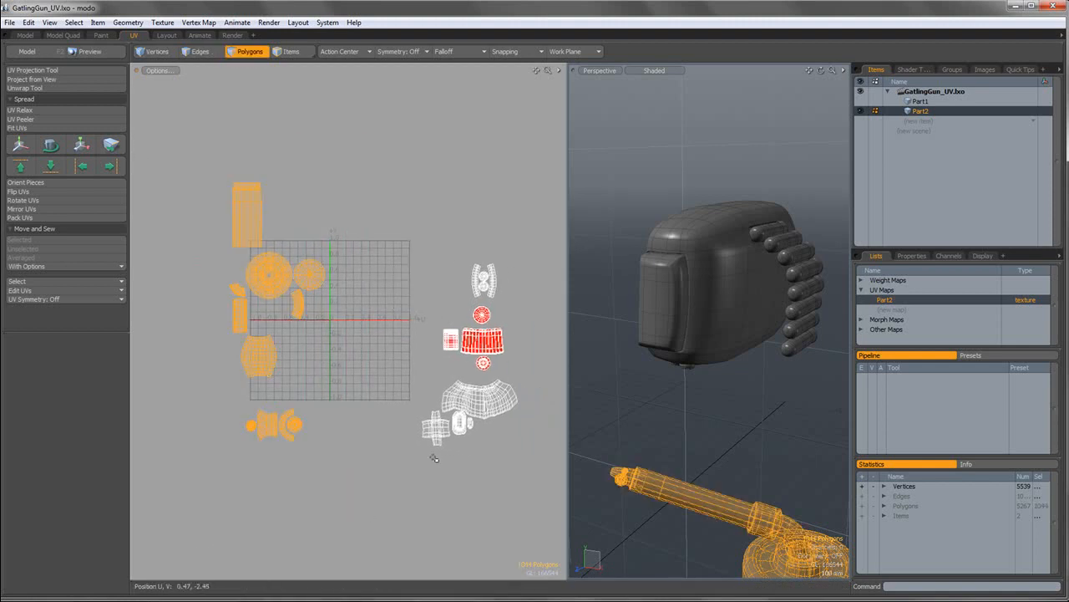
pyautogui.moveTo(391, 269); pyautogui.dragTo(560, 558)
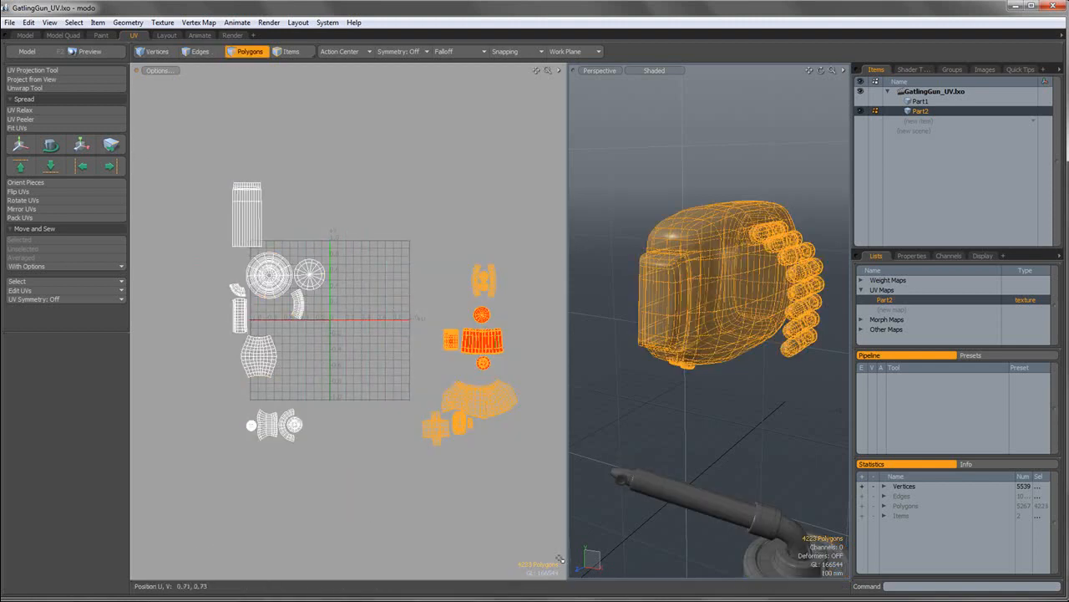
pyautogui.click(526, 340)
# Select the gun body's large island and move it into the upper part of the positive UV quadrant.
pyautogui.scroll(3, 484, 396)
pyautogui.doubleClick(481, 402)
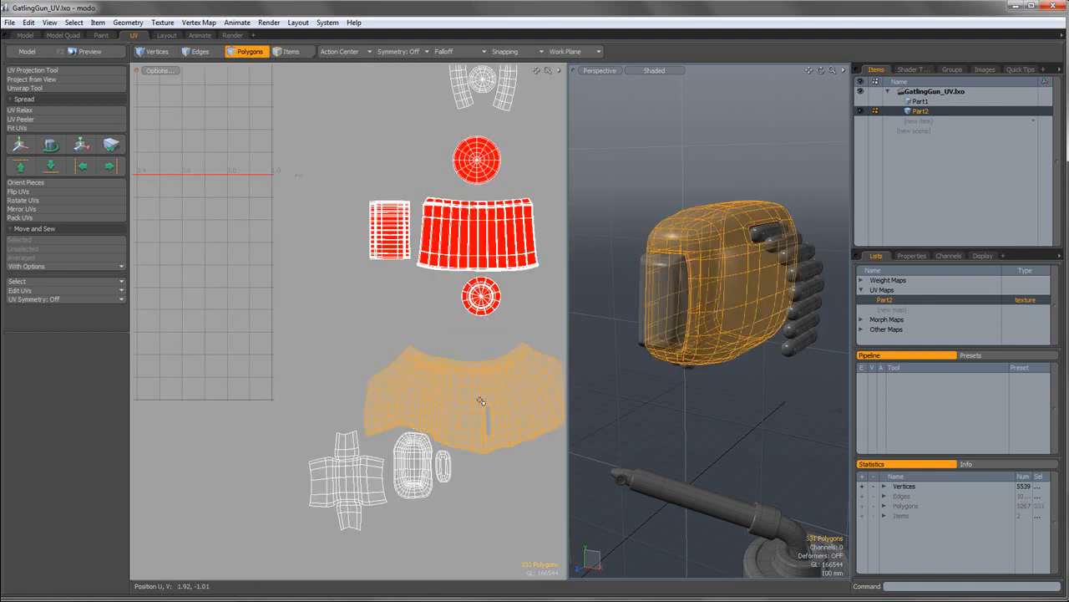
pyautogui.scroll(-1, 481, 388)
pyautogui.keyDown('alt'); pyautogui.moveTo(481, 389); pyautogui.dragTo(305, 202); pyautogui.keyUp('alt')
pyautogui.press('w')
pyautogui.keyDown('alt'); pyautogui.moveTo(459, 413); pyautogui.dragTo(544, 506); pyautogui.keyUp('alt')
pyautogui.moveTo(409, 269); pyautogui.dragTo(393, 214)
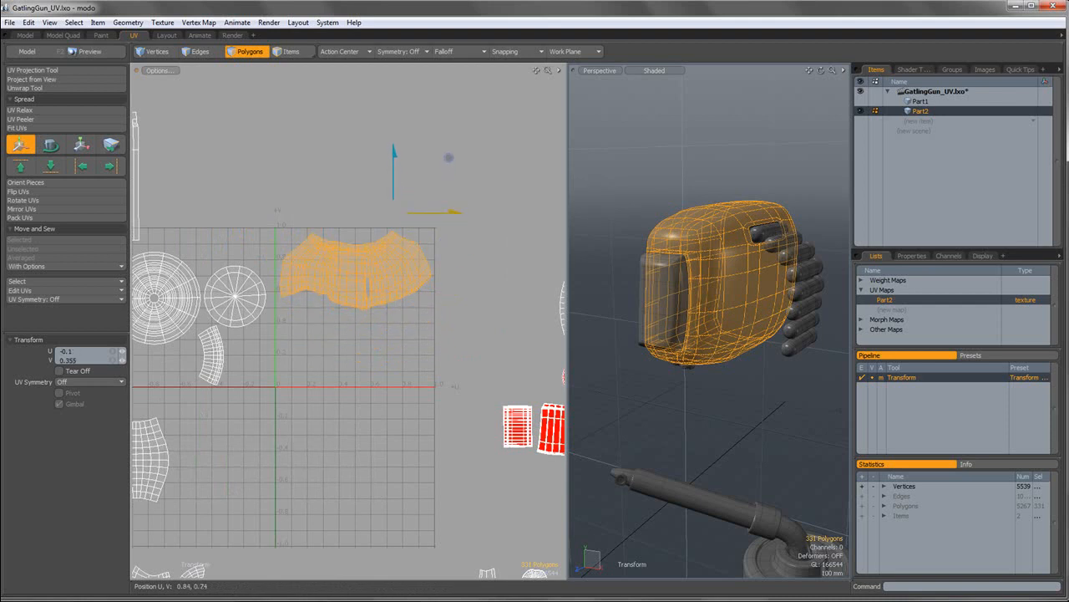
pyautogui.press('q')
pyautogui.click(468, 285)
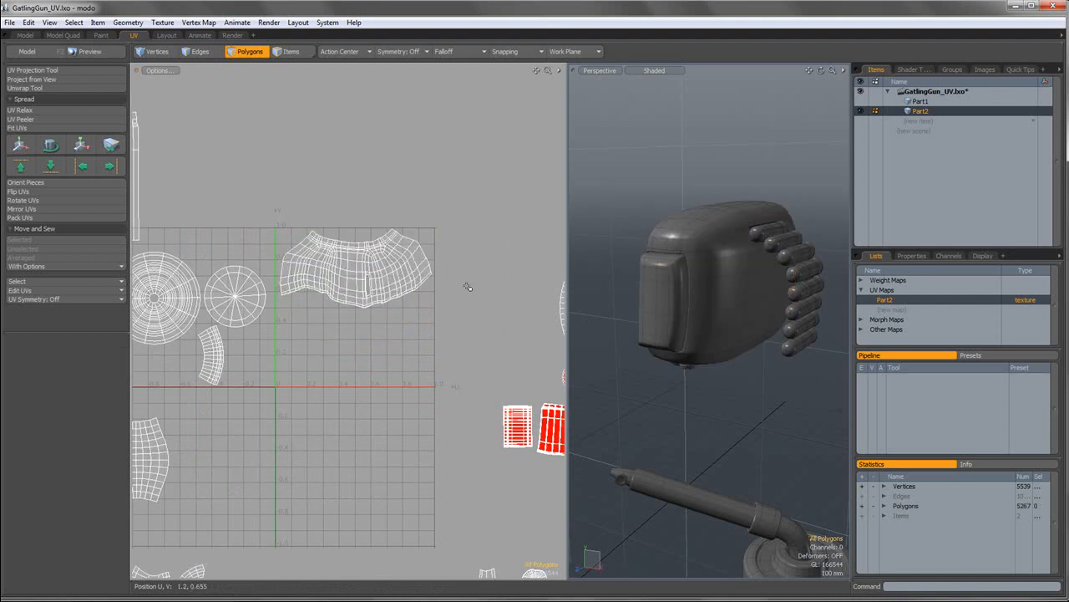
pyautogui.scroll(-3, 467, 287)
pyautogui.moveTo(462, 285)
pyautogui.keyDown('alt'); pyautogui.keyDown('shift'); pyautogui.mouseDown()
pyautogui.moveTo(470, 258)
pyautogui.moveTo(453, 269)
pyautogui.mouseUp(); pyautogui.keyUp('shift'); pyautogui.keyUp('alt')
pyautogui.doubleClick(485, 261)
pyautogui.press('y')
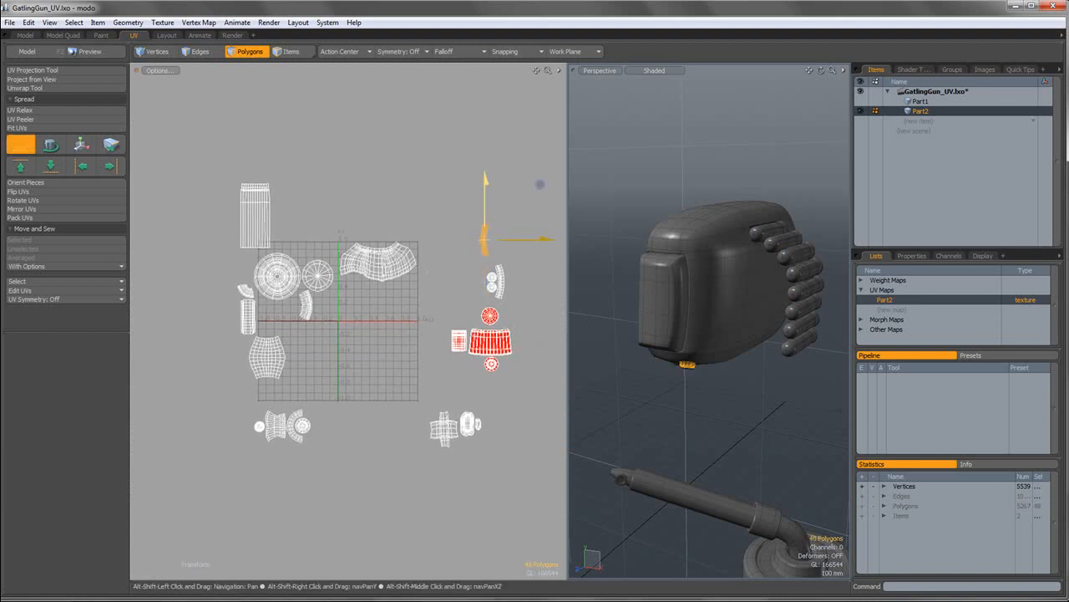
pyautogui.press('q')
# Move the two curved strips and two round islands of the part under the gun body above the body's island, and rotate them a quarter turn.
pyautogui.moveTo(467, 252); pyautogui.dragTo(523, 303, button='right')
pyautogui.press('w')
pyautogui.moveTo(512, 255); pyautogui.dragTo(431, 353)
pyautogui.hotkey('shift', 'a')
pyautogui.press('r')
pyautogui.scroll(-2, 422, 256)
pyautogui.press('e')
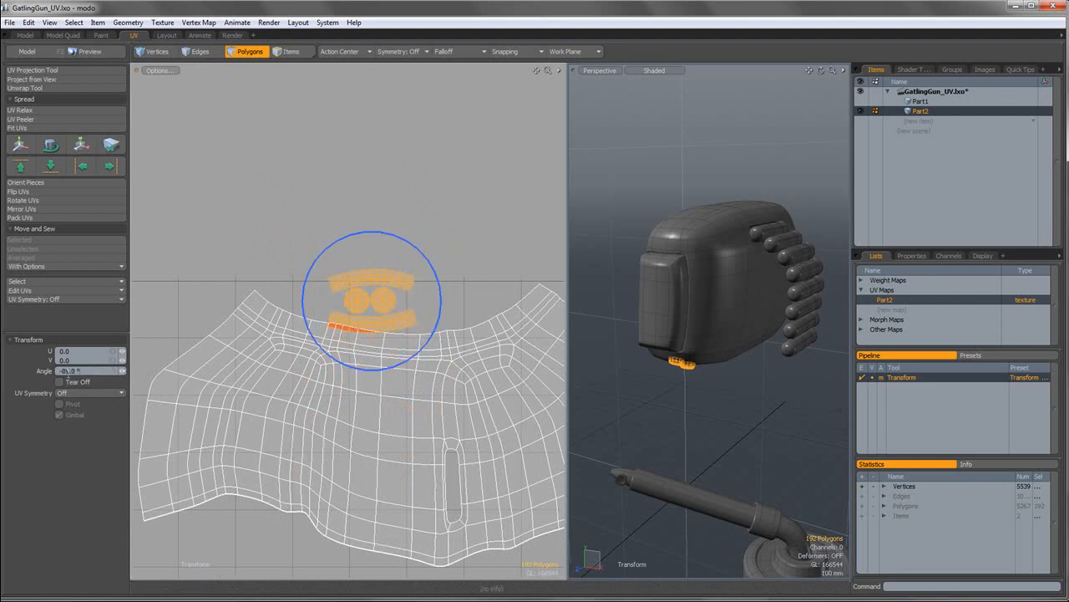
# Move the four small islands into the middle of the dip in the body island's upper edge.
pyautogui.press('w')
pyautogui.moveTo(409, 258); pyautogui.dragTo(439, 242)
pyautogui.press('r')
pyautogui.press('w')
pyautogui.moveTo(446, 238); pyautogui.dragTo(447, 239)
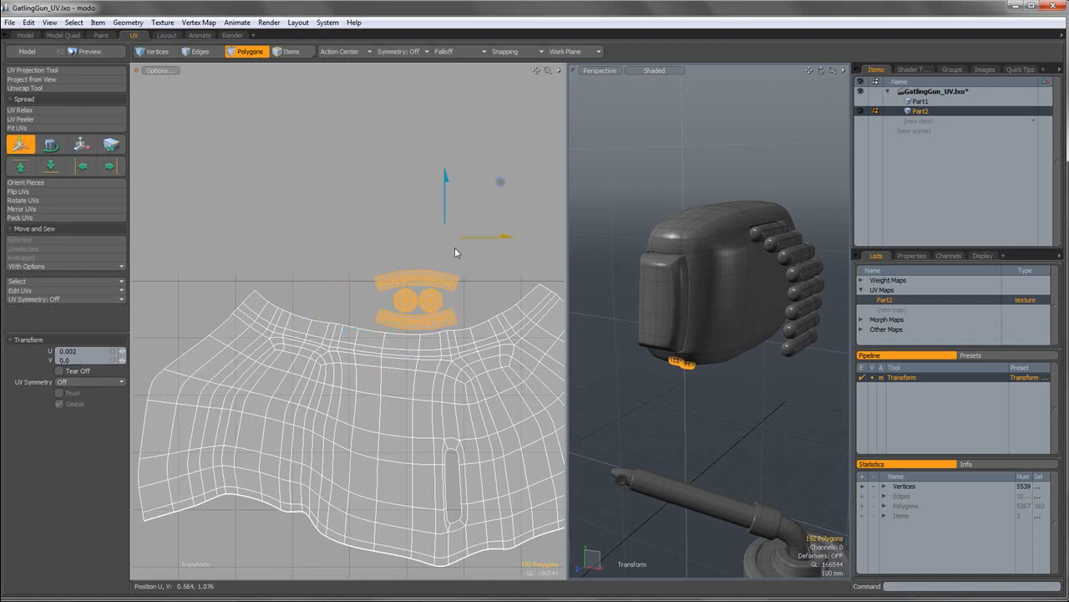
# Scale the four small islands to 124%, shift them -0.01 in U and 0.006 in V, and scale them to 97%.
pyautogui.press('r')
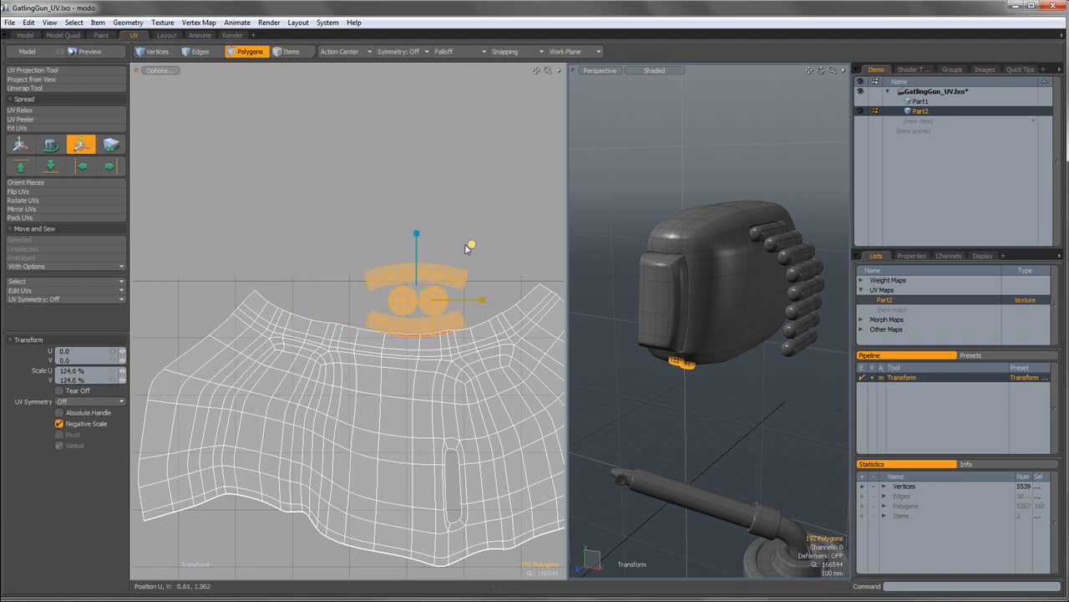
pyautogui.press('w')
pyautogui.moveTo(496, 182); pyautogui.dragTo(488, 183)
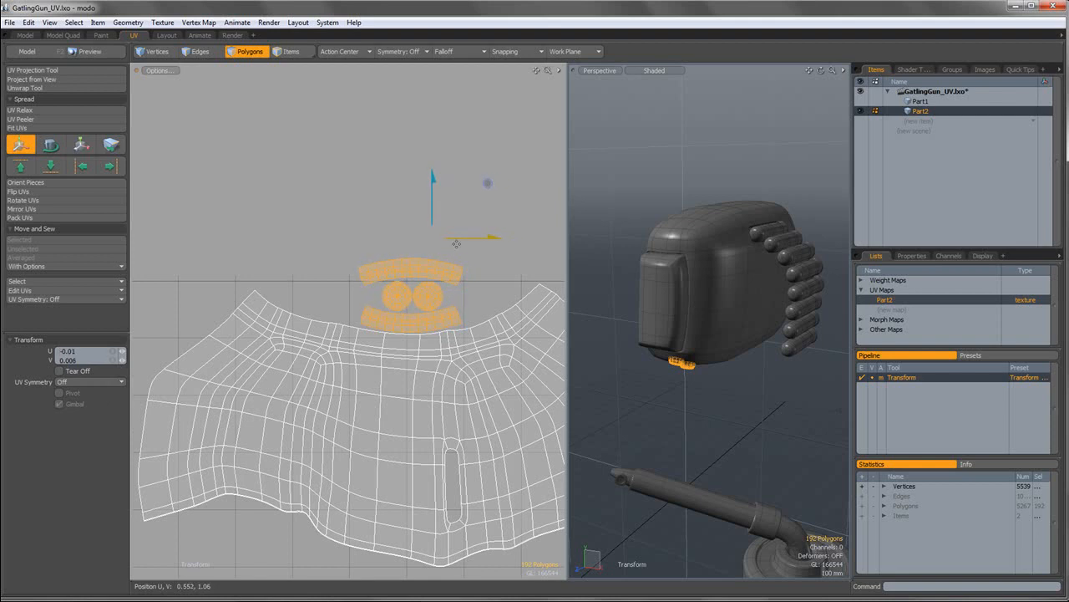
pyautogui.press('r')
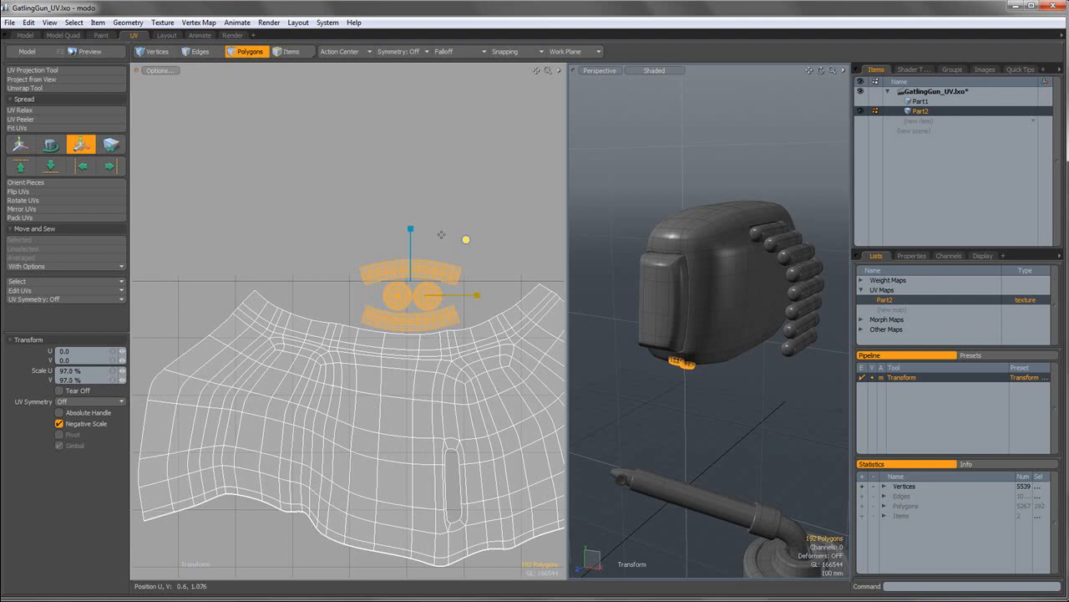
pyautogui.press('w')
pyautogui.scroll(5, 410, 322)
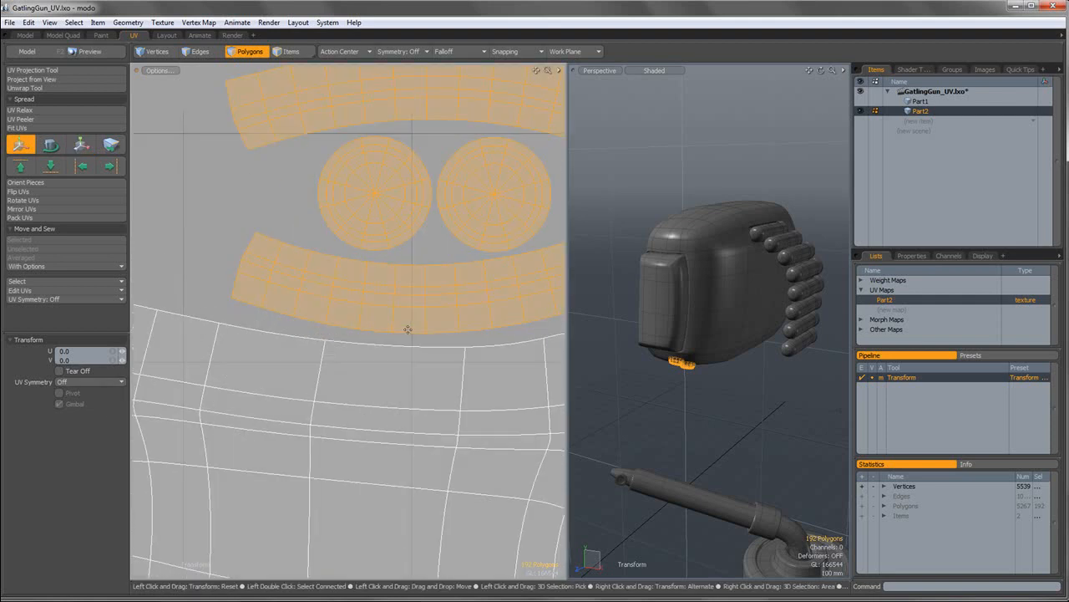
pyautogui.keyDown('alt'); pyautogui.keyDown('shift'); pyautogui.moveTo(418, 306); pyautogui.dragTo(404, 326); pyautogui.keyUp('shift'); pyautogui.keyUp('alt')
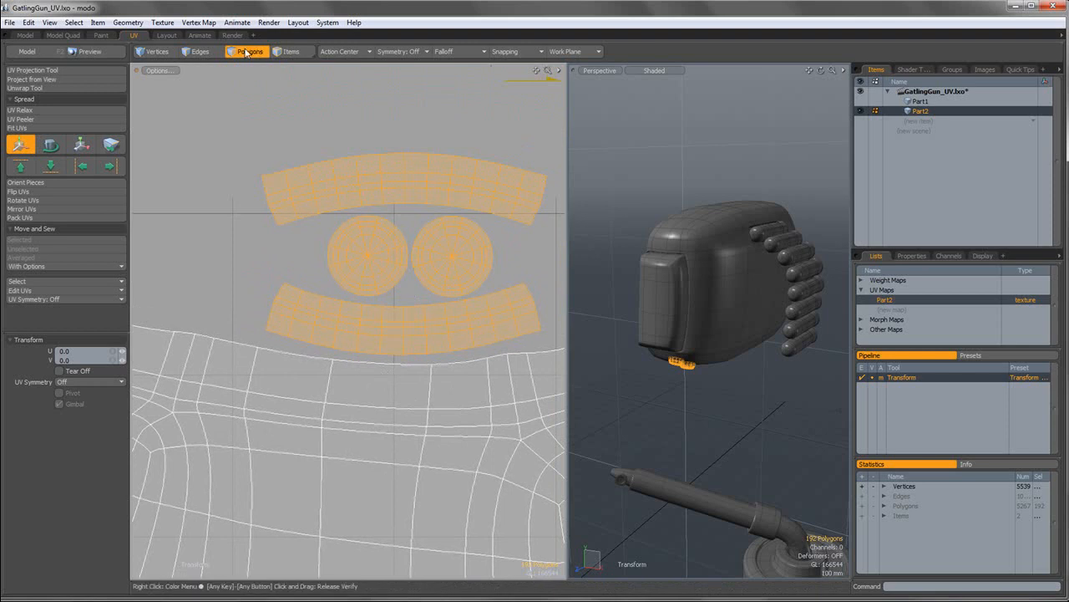
# Select the upper curved strip, rotate it and place it along the left slope of the body island's upper edge.
pyautogui.press('space')
pyautogui.doubleClick(367, 163)
pyautogui.scroll(-5, 362, 171)
pyautogui.keyDown('alt'); pyautogui.keyDown('shift'); pyautogui.moveTo(362, 171); pyautogui.dragTo(303, 198); pyautogui.keyUp('shift'); pyautogui.keyUp('alt')
pyautogui.press('w')
pyautogui.press('e')
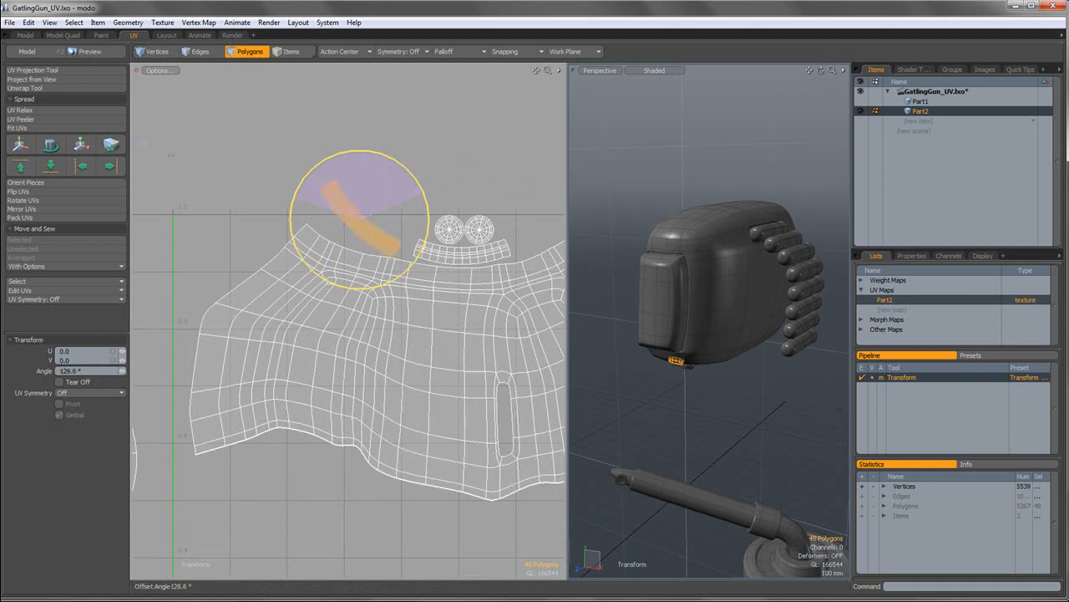
pyautogui.press('w')
pyautogui.moveTo(380, 185); pyautogui.dragTo(385, 199)
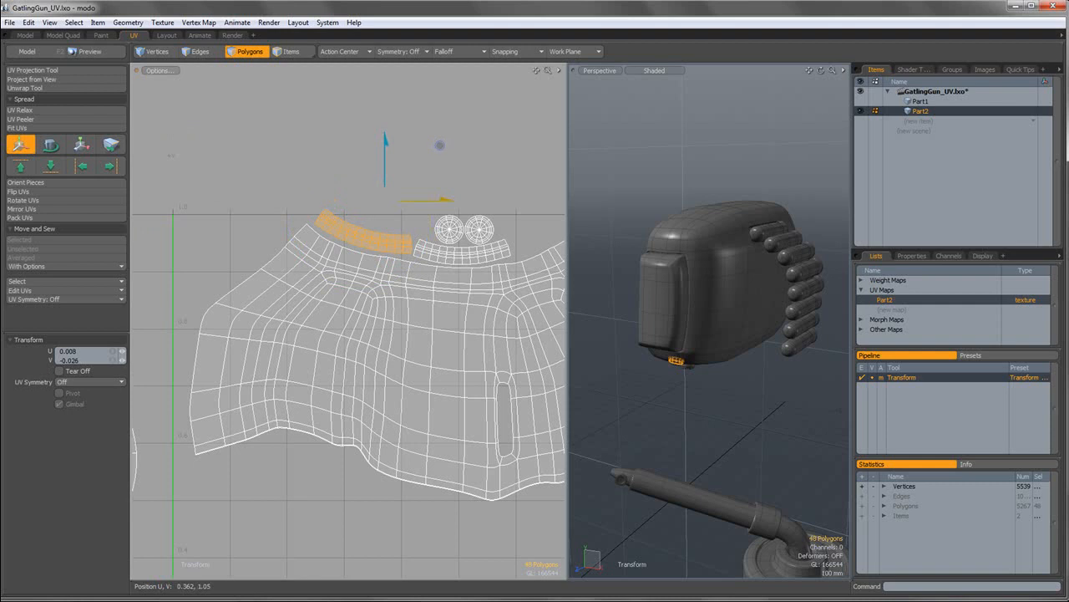
# Rotate the curved strip the opposite way and move it to the body island's upper-right shoulder, 0.575 in U and -0.05 in V.
pyautogui.press('space')
pyautogui.scroll(-5, 400, 196)
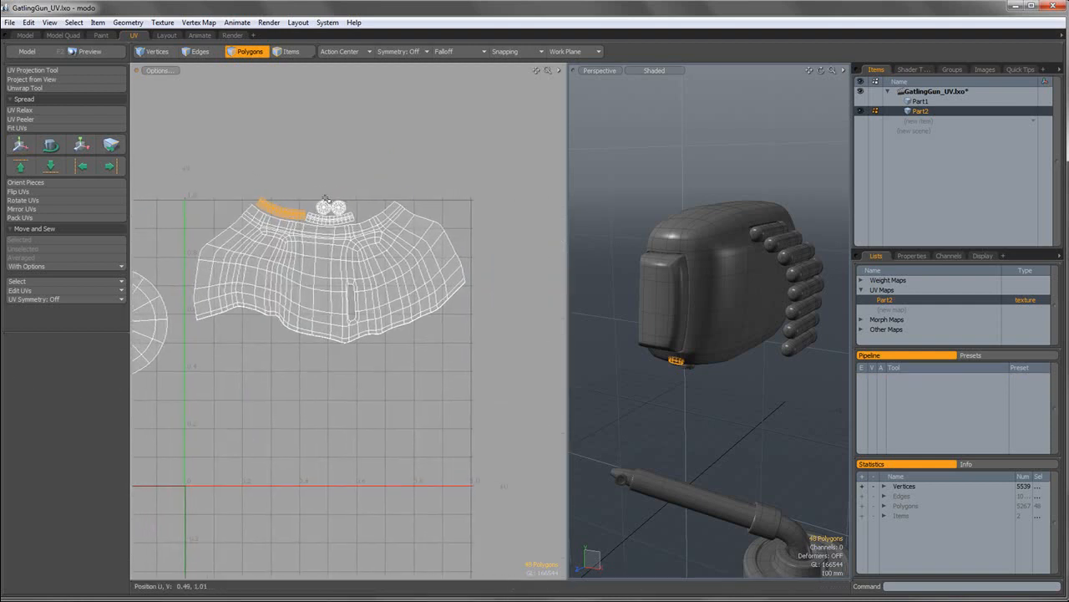
pyautogui.press('e')
pyautogui.moveTo(339, 176); pyautogui.dragTo(215, 219)
pyautogui.press('w')
pyautogui.moveTo(297, 188); pyautogui.dragTo(459, 197)
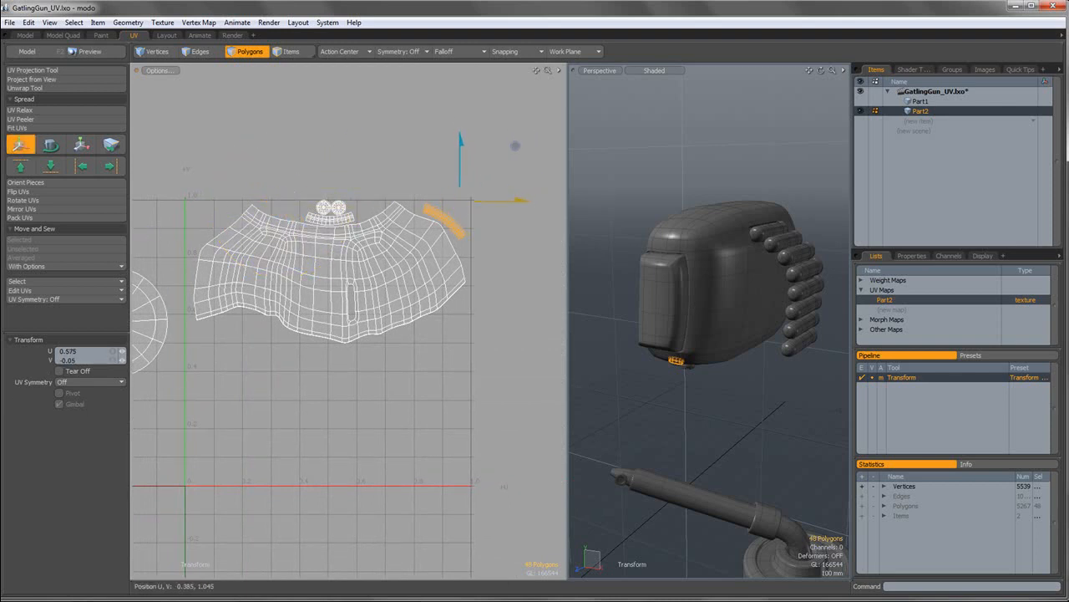
# Select the second curved strip, rotate it and move it just outside the first strip at the body island's upper-right shoulder.
pyautogui.press('q')
pyautogui.doubleClick(348, 221)
pyautogui.press('e')
pyautogui.moveTo(396, 196); pyautogui.dragTo(276, 255)
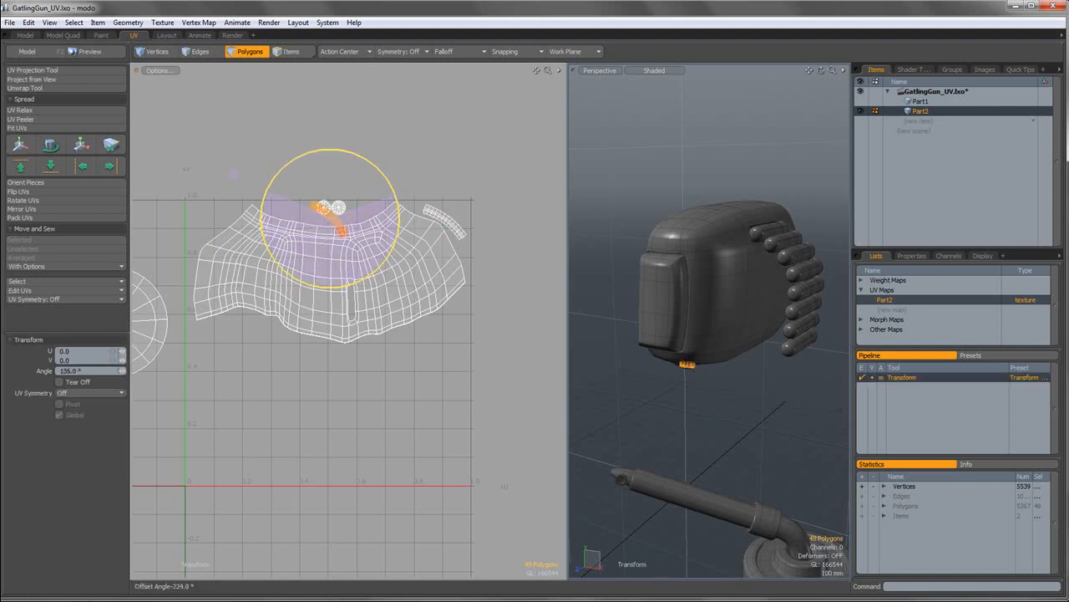
pyautogui.press('w')
pyautogui.moveTo(351, 192); pyautogui.dragTo(480, 180)
# Rotate the second strip 11.5° to parallel the first and shift it -0.016 in U and -0.012 in V.
pyautogui.press('e')
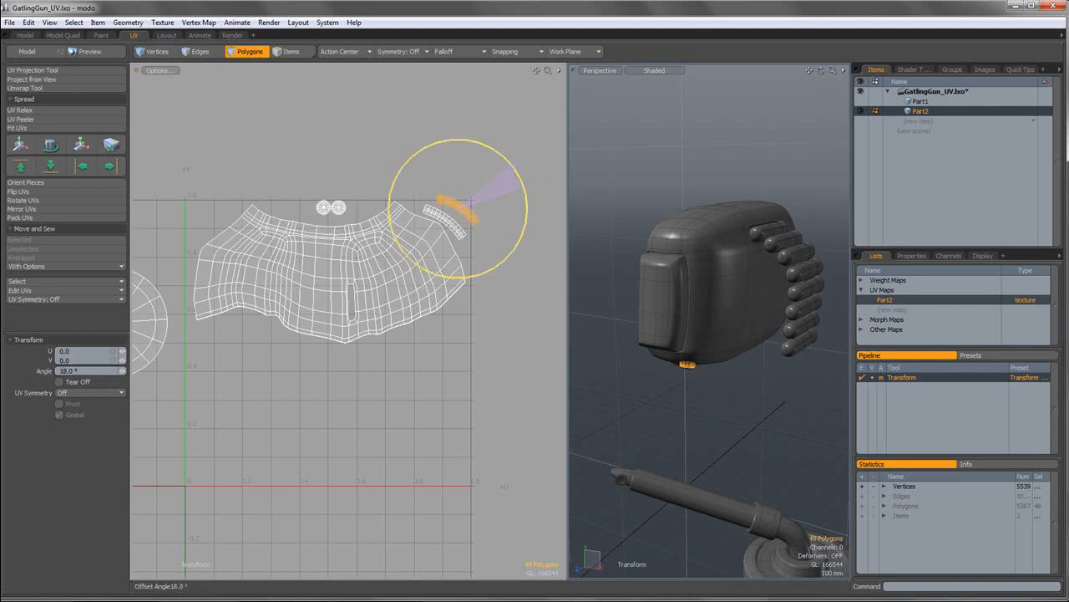
pyautogui.scroll(8, 460, 204)
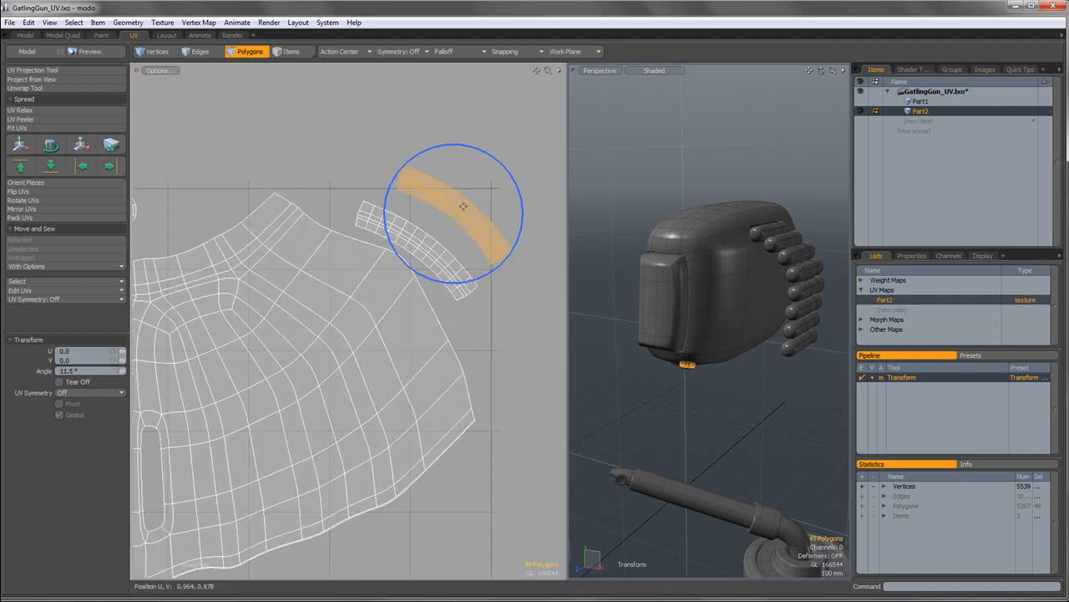
pyautogui.press('w')
pyautogui.moveTo(506, 162); pyautogui.dragTo(499, 156)
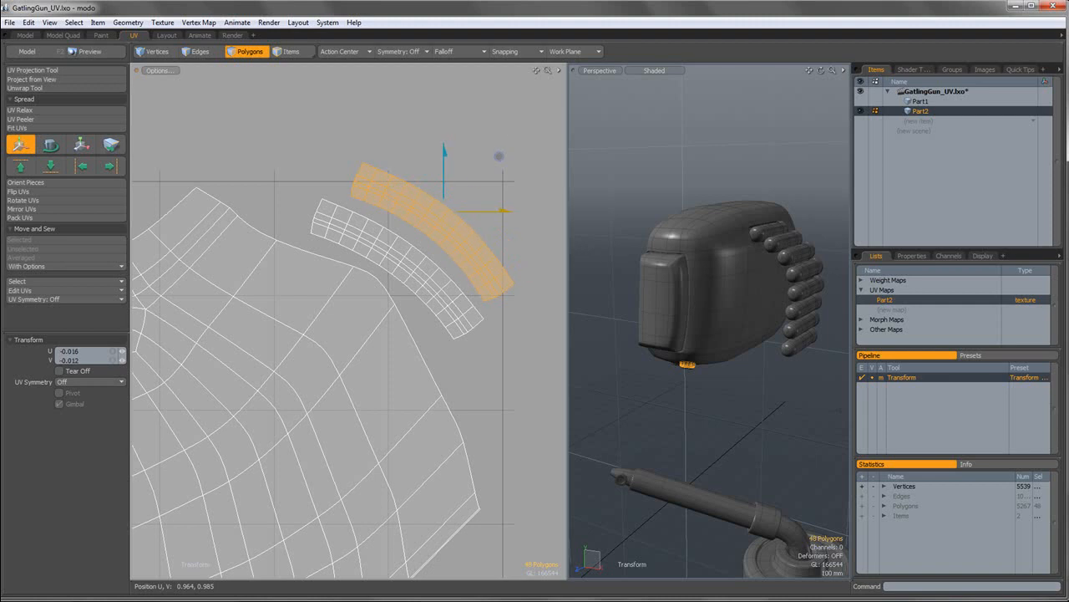
# Select both curved strips, scale and rotate them together, and shift them against the body island's upper-right edge within the UV square.
pyautogui.press('q')
pyautogui.keyDown('shift'); pyautogui.doubleClick(407, 260); pyautogui.keyUp('shift')
pyautogui.press('r')
pyautogui.moveTo(470, 195); pyautogui.dragTo(465, 220)
pyautogui.press('w')
pyautogui.press('e')
pyautogui.press('w')
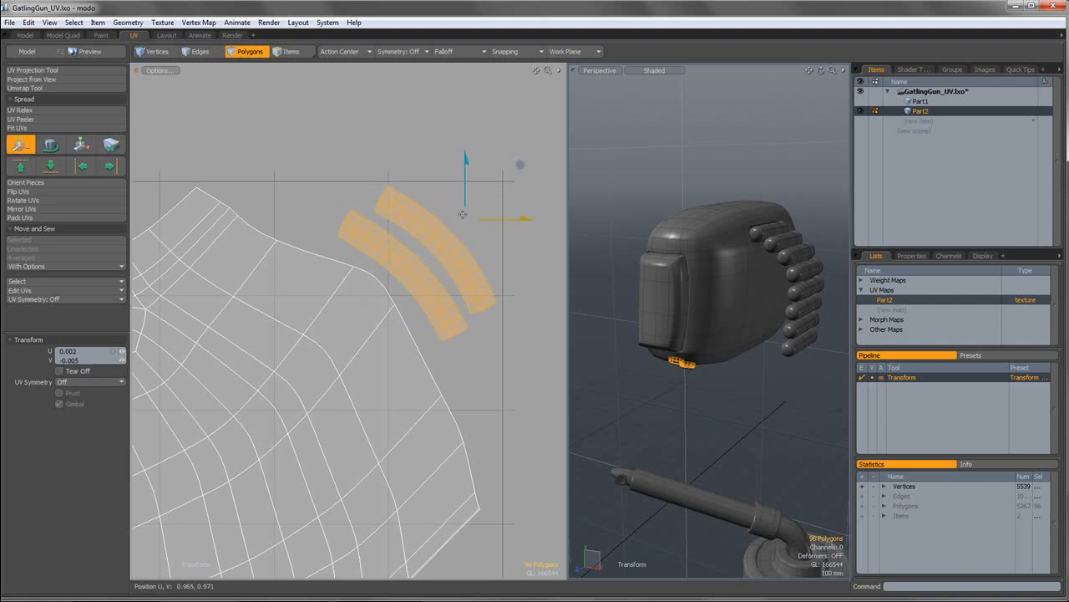
# Deselect the curved strips, select the two small discs above the body island's concave edge and scale them up together.
pyautogui.press('space')
pyautogui.click(470, 219)
pyautogui.scroll(-2, 327, 221)
pyautogui.keyDown('alt'); pyautogui.keyDown('shift'); pyautogui.moveTo(150, 245); pyautogui.dragTo(383, 243); pyautogui.keyUp('shift'); pyautogui.keyUp('alt')
pyautogui.doubleClick(353, 256)
pyautogui.press('w')
pyautogui.press('q')
pyautogui.keyDown('shift'); pyautogui.doubleClick(327, 252); pyautogui.keyUp('shift')
pyautogui.press('r')
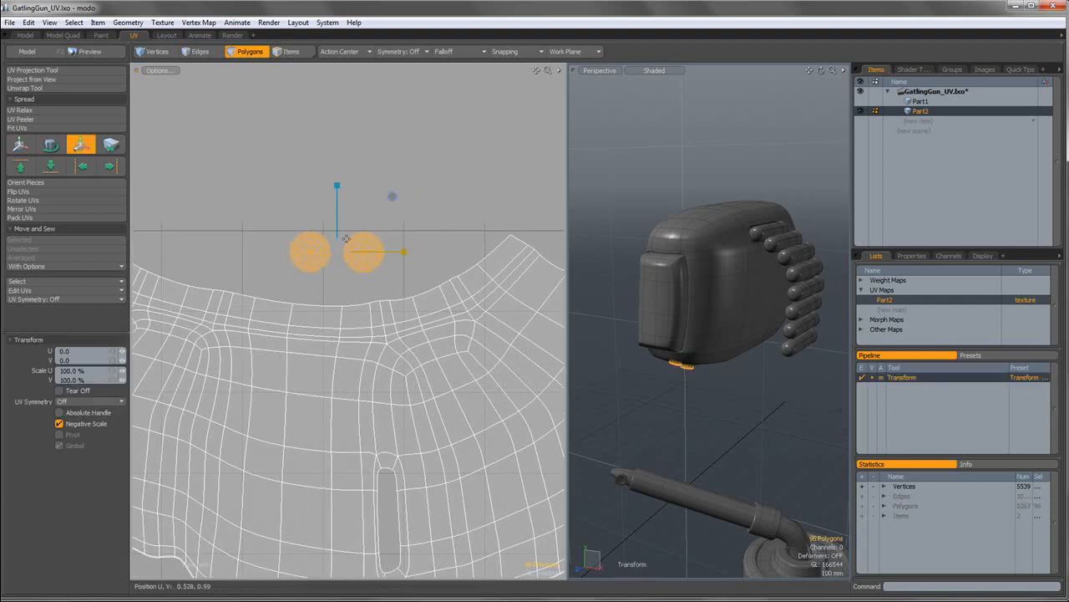
pyautogui.moveTo(393, 198); pyautogui.dragTo(449, 197)
# Shift the two enlarged discs down into the body island's upper notch and fine-tune their scale to fit below the UV square's border.
pyautogui.press('w')
pyautogui.moveTo(425, 140); pyautogui.dragTo(437, 154)
pyautogui.press('r')
pyautogui.moveTo(406, 203); pyautogui.dragTo(404, 208)
pyautogui.press('w')
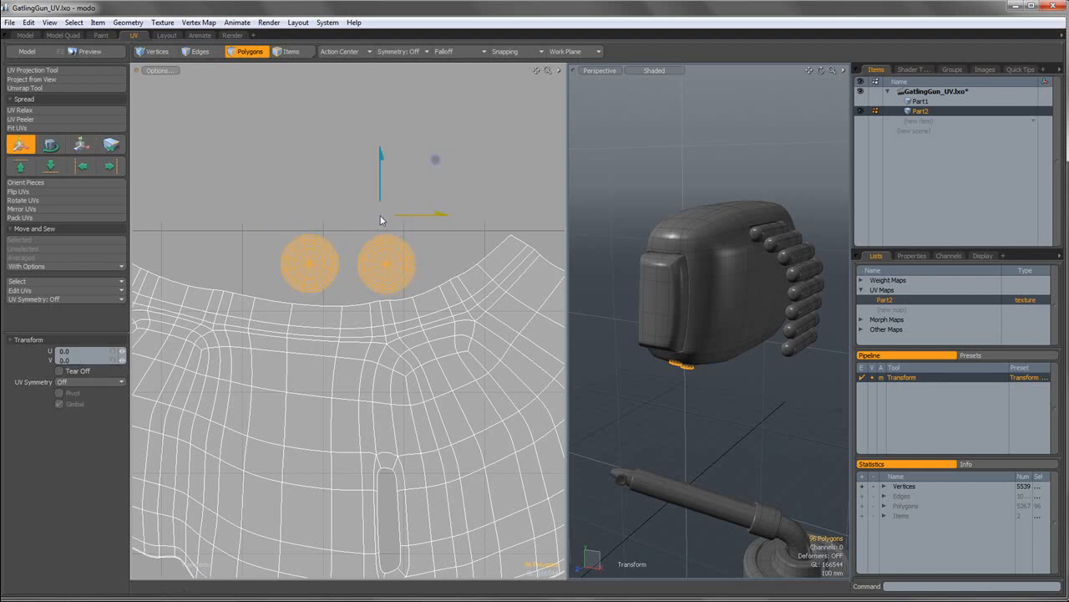
pyautogui.press('q')
pyautogui.click(378, 221)
# Select the upper disc island of the bullets' front tips outside the UV square and move it over the body island.
pyautogui.scroll(-4, 419, 223)
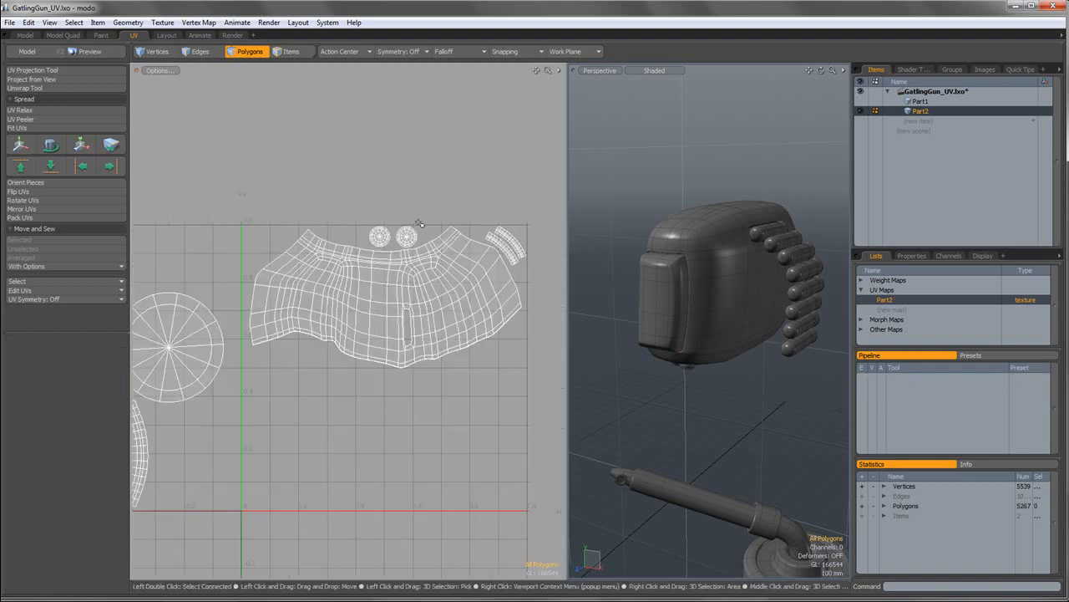
pyautogui.keyDown('alt'); pyautogui.keyDown('shift'); pyautogui.moveTo(467, 236); pyautogui.dragTo(342, 158); pyautogui.keyUp('shift'); pyautogui.keyUp('alt')
pyautogui.scroll(-2, 434, 224)
pyautogui.moveTo(484, 320); pyautogui.dragTo(531, 355, button='right')
pyautogui.keyDown('alt'); pyautogui.keyDown('shift'); pyautogui.moveTo(501, 332); pyautogui.dragTo(532, 373); pyautogui.keyUp('shift'); pyautogui.keyUp('alt')
pyautogui.press('w')
pyautogui.moveTo(545, 300); pyautogui.dragTo(549, 304, button='right')
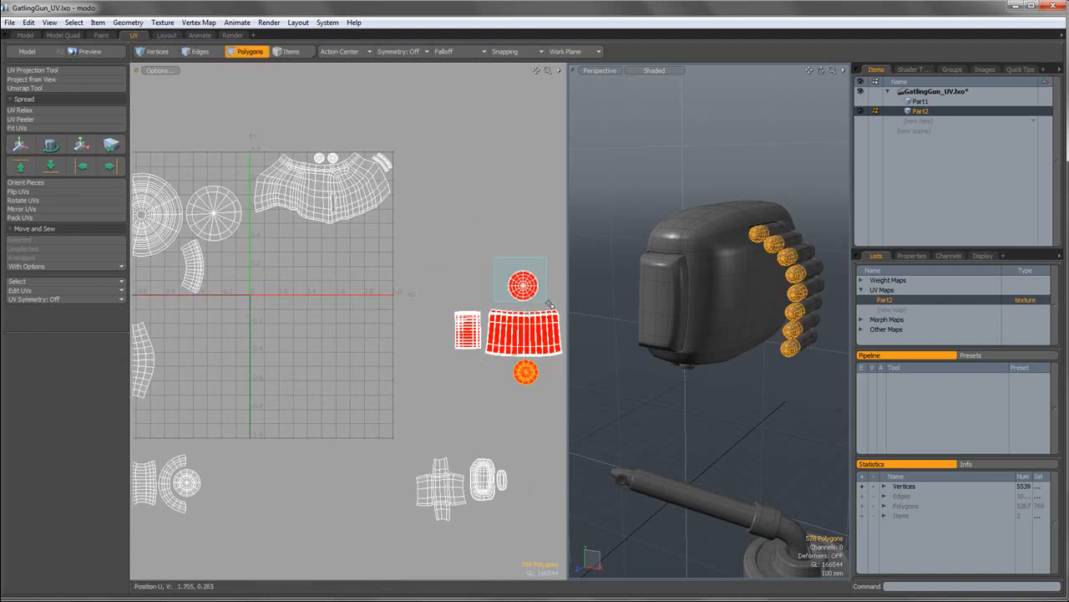
pyautogui.press('w')
pyautogui.moveTo(539, 276); pyautogui.dragTo(590, 346)
pyautogui.scroll(5, 353, 239)
pyautogui.press('space')
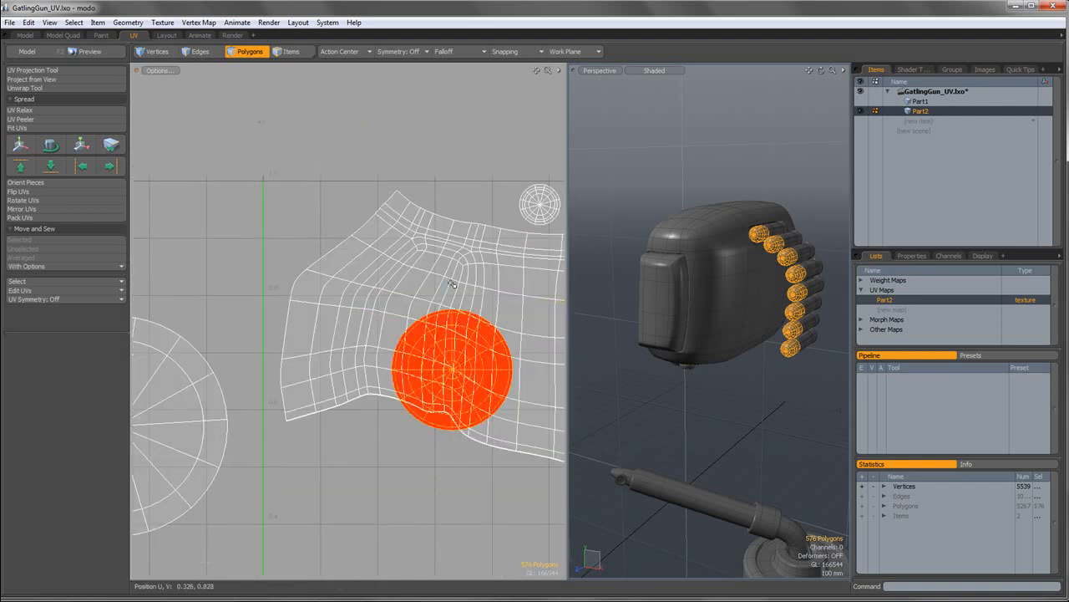
# Move the bullet-tip disc into the UV square's upper-left corner and scale it down to fit beside the body island.
pyautogui.press('w')
pyautogui.moveTo(473, 288); pyautogui.dragTo(340, 168)
pyautogui.press('r')
pyautogui.press('w')
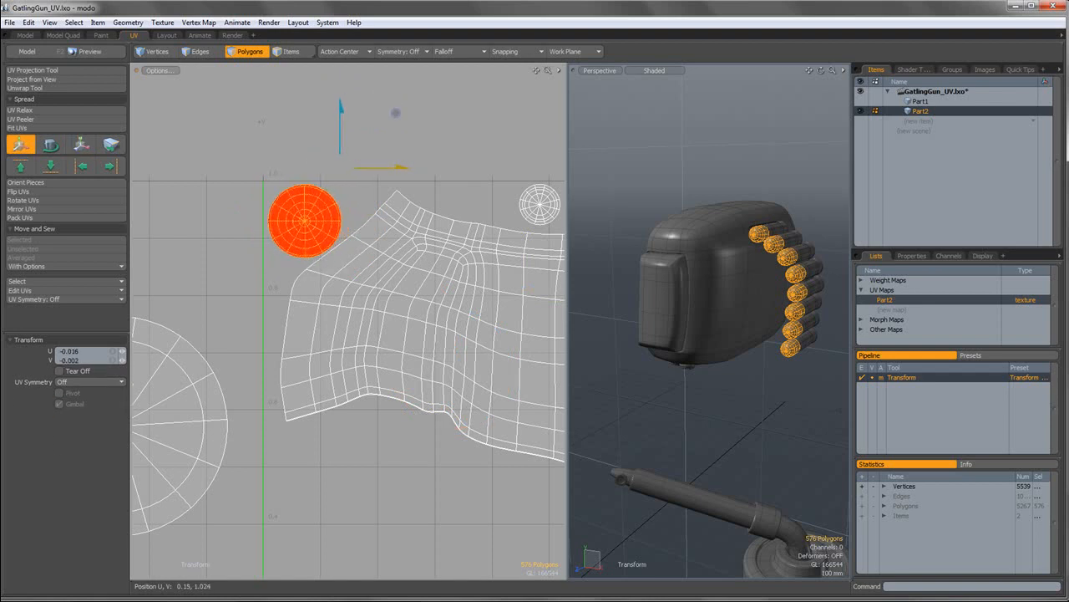
pyautogui.press('space')
pyautogui.click(360, 171)
# Select the disc island of the bullets' rear caps and move it just above the UV square.
pyautogui.scroll(-2, 361, 171)
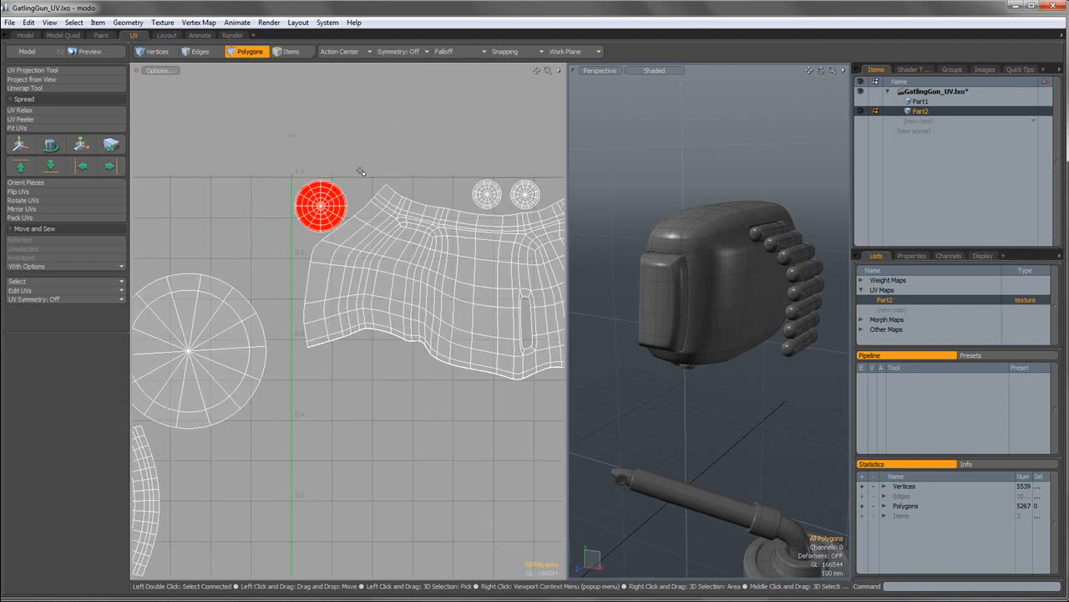
pyautogui.press('a')
pyautogui.doubleClick(474, 348)
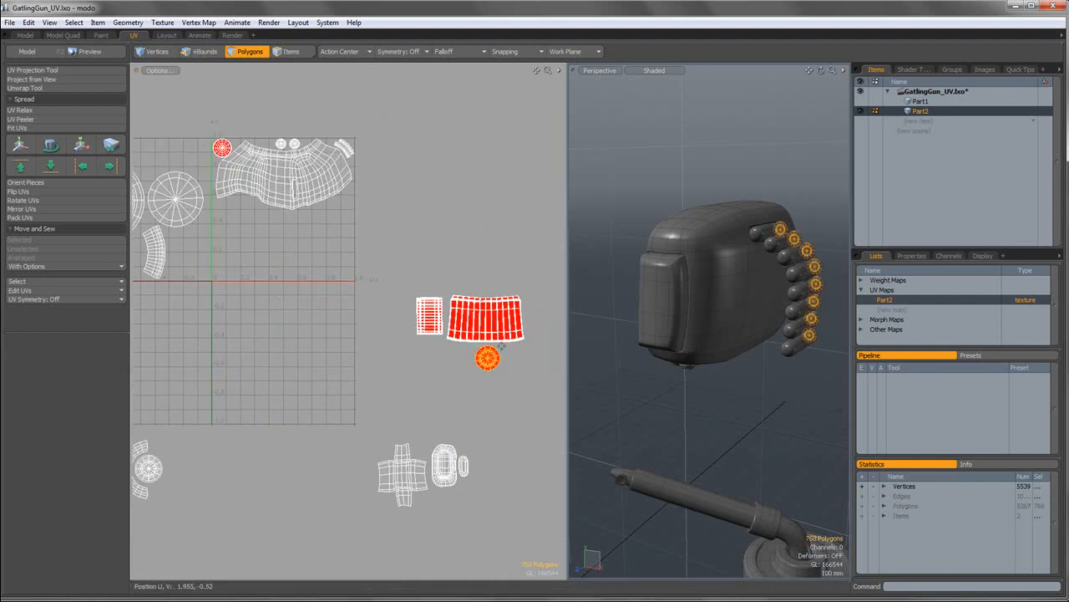
pyautogui.press('w')
pyautogui.moveTo(501, 345); pyautogui.dragTo(261, 103)
pyautogui.keyDown('alt'); pyautogui.keyDown('shift'); pyautogui.moveTo(538, 415); pyautogui.dragTo(546, 437); pyautogui.keyUp('shift'); pyautogui.keyUp('alt')
pyautogui.hotkey('shift', 'a')
pyautogui.keyDown('alt'); pyautogui.keyDown('shift'); pyautogui.moveTo(479, 362); pyautogui.dragTo(390, 319); pyautogui.keyUp('shift'); pyautogui.keyUp('alt')
pyautogui.scroll(-4, 401, 335)
# Scale down the rear-cap disc and move it beside the two small discs above the body island.
pyautogui.press('r')
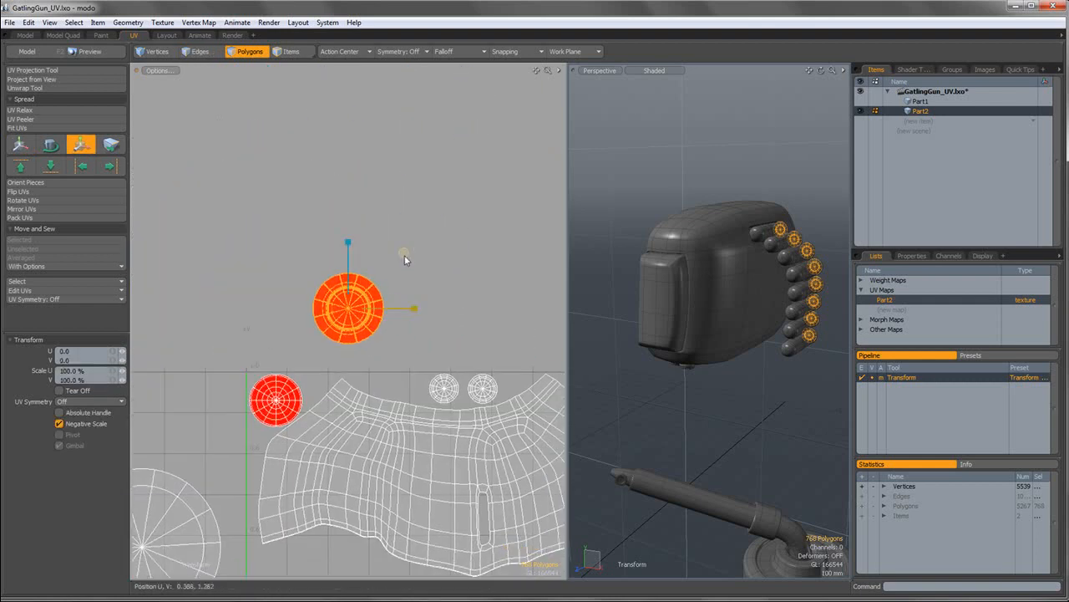
pyautogui.moveTo(401, 255); pyautogui.dragTo(400, 255)
pyautogui.press('w')
pyautogui.moveTo(323, 190); pyautogui.dragTo(380, 266)
pyautogui.scroll(5, 410, 374)
# Shrink the rear-cap disc further and fit it into the body island's upper notch, left of the two small discs.
pyautogui.press('r')
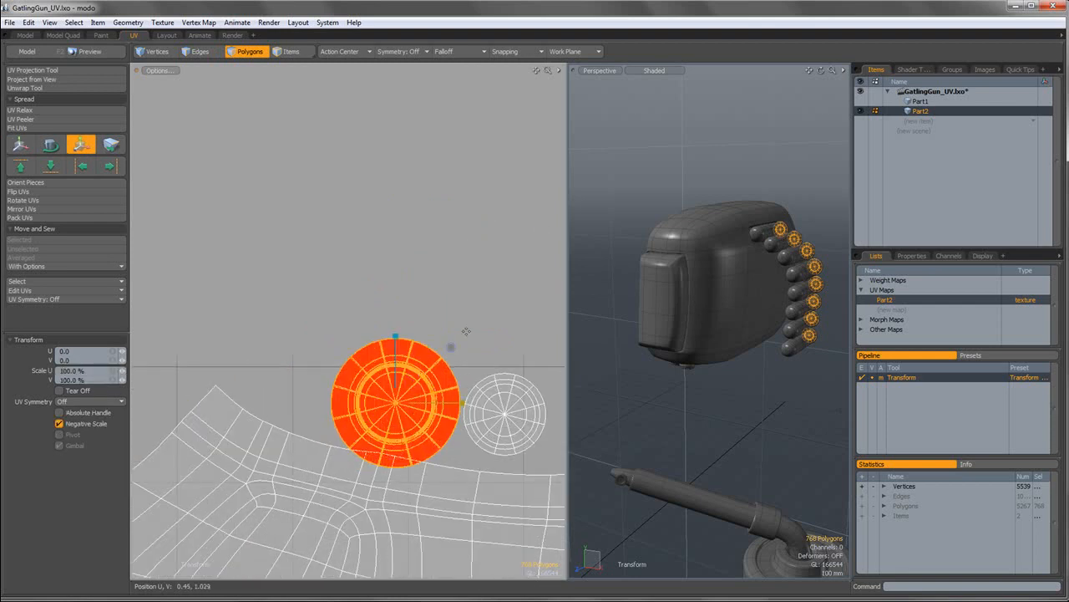
pyautogui.moveTo(452, 347); pyautogui.dragTo(432, 364)
pyautogui.press('w')
pyautogui.moveTo(440, 321); pyautogui.dragTo(424, 351)
pyautogui.press('r')
pyautogui.press('w')
pyautogui.moveTo(415, 315); pyautogui.dragTo(410, 319)
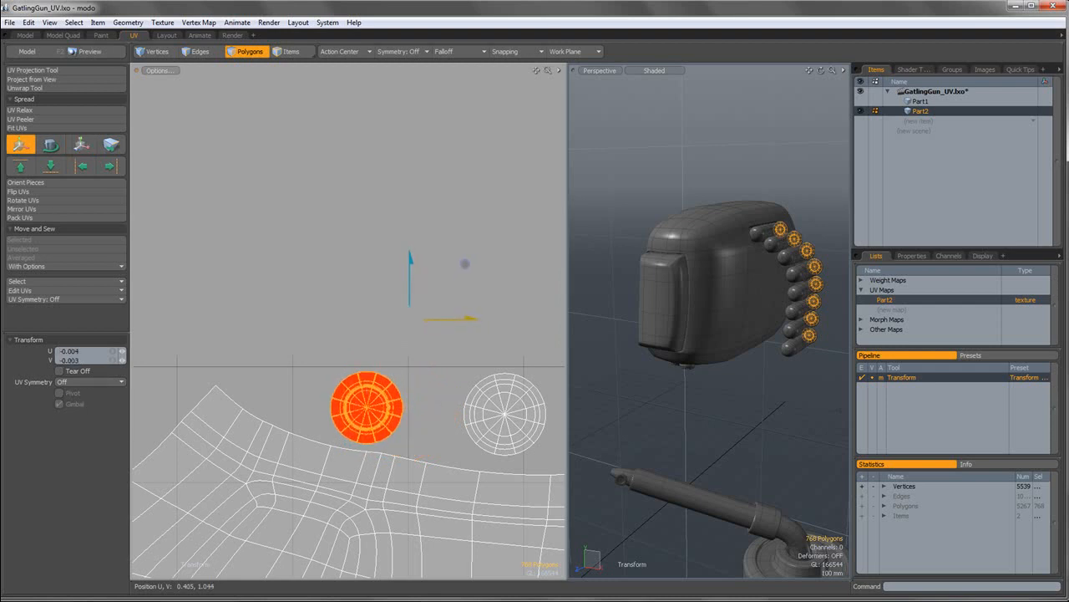
pyautogui.press('space')
pyautogui.click(446, 310)
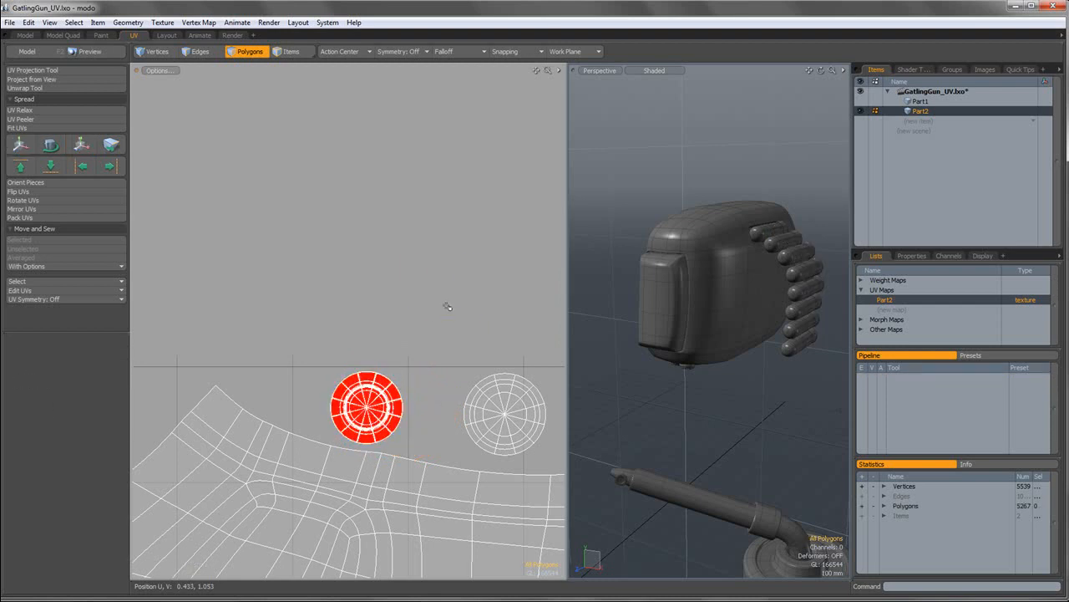
# Select the curved trapezoid island and the rectangular island in turn to examine which bullet parts they belong to.
pyautogui.scroll(-5, 446, 310)
pyautogui.scroll(-3, 446, 310)
pyautogui.keyDown('alt'); pyautogui.keyDown('shift'); pyautogui.moveTo(402, 241); pyautogui.dragTo(362, 184); pyautogui.keyUp('shift'); pyautogui.keyUp('alt')
pyautogui.keyDown('alt'); pyautogui.keyDown('shift'); pyautogui.moveTo(414, 251); pyautogui.dragTo(313, 190); pyautogui.keyUp('shift'); pyautogui.keyUp('alt')
pyautogui.keyDown('alt'); pyautogui.keyDown('shift'); pyautogui.moveTo(511, 332); pyautogui.dragTo(462, 270); pyautogui.keyUp('shift'); pyautogui.keyUp('alt')
pyautogui.doubleClick(466, 322)
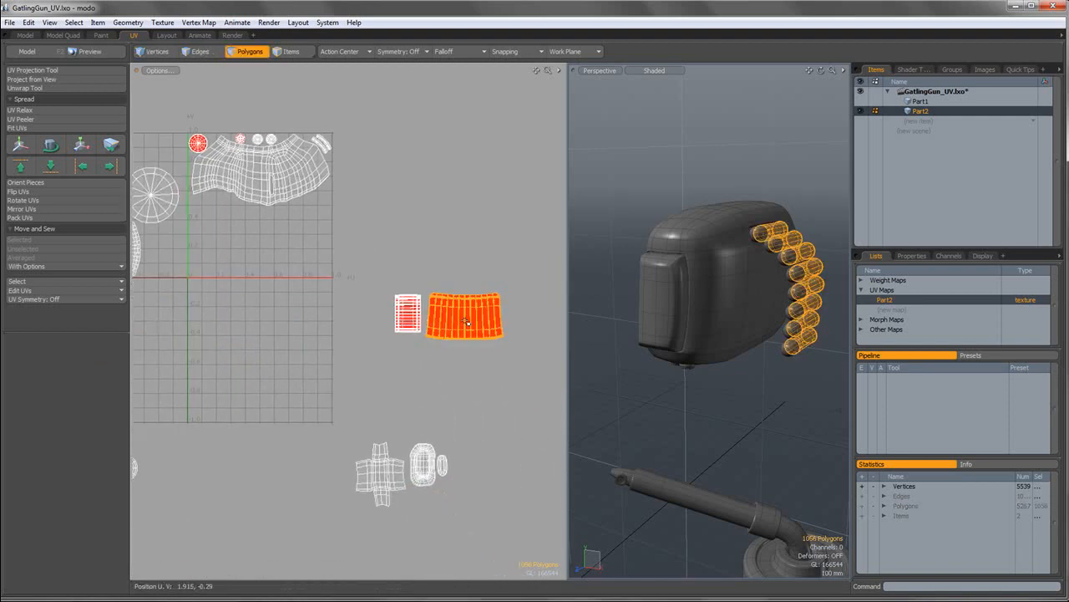
pyautogui.doubleClick(415, 307)
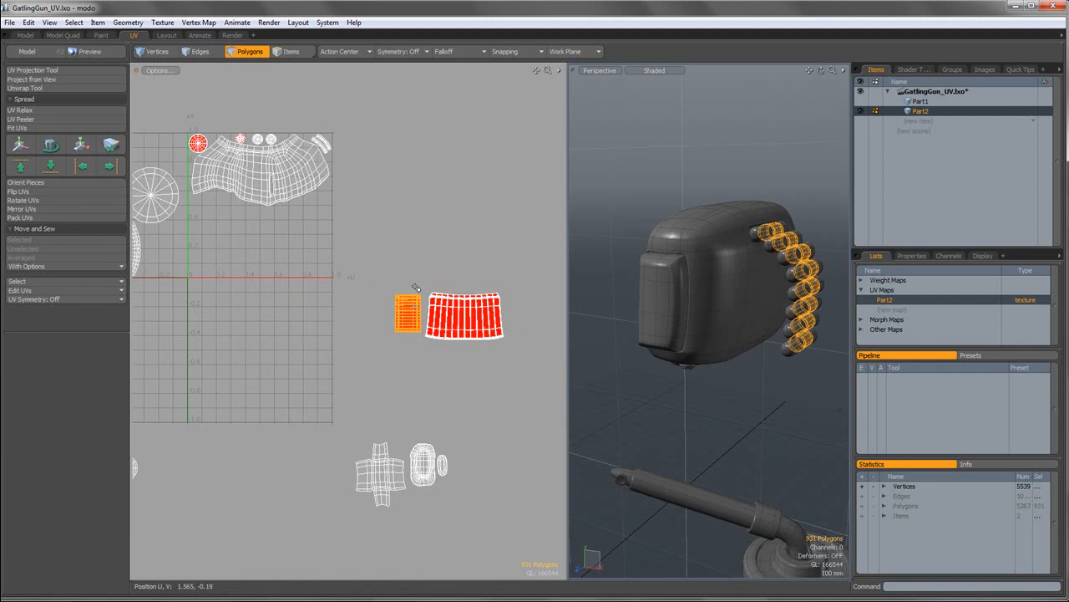
pyautogui.scroll(3, 424, 285)
pyautogui.scroll(-5, 423, 286)
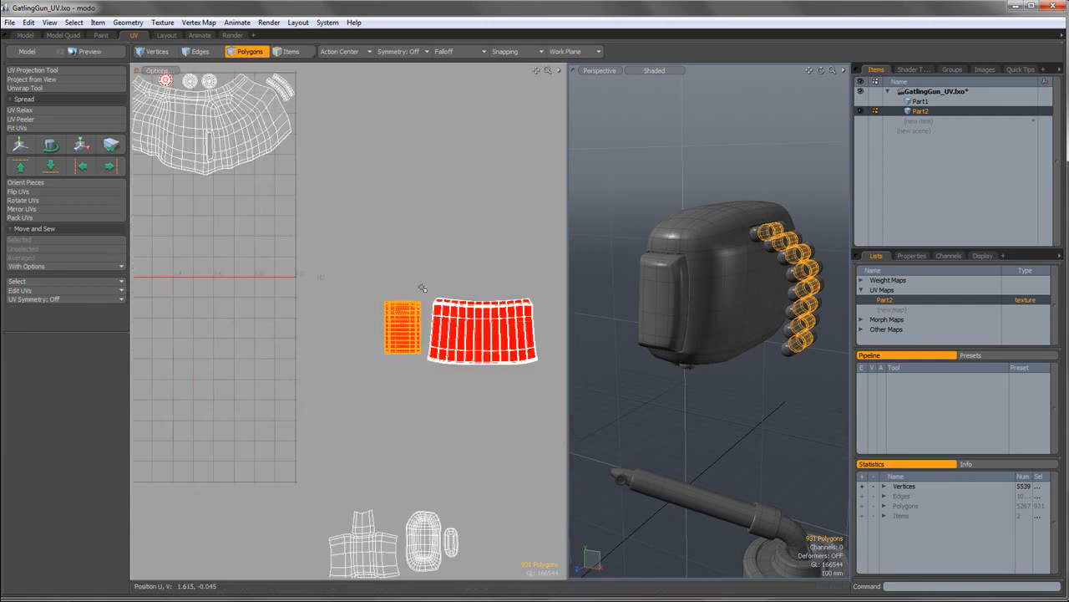
pyautogui.keyDown('alt'); pyautogui.keyDown('shift'); pyautogui.moveTo(423, 287); pyautogui.dragTo(546, 345); pyautogui.keyUp('shift'); pyautogui.keyUp('alt')
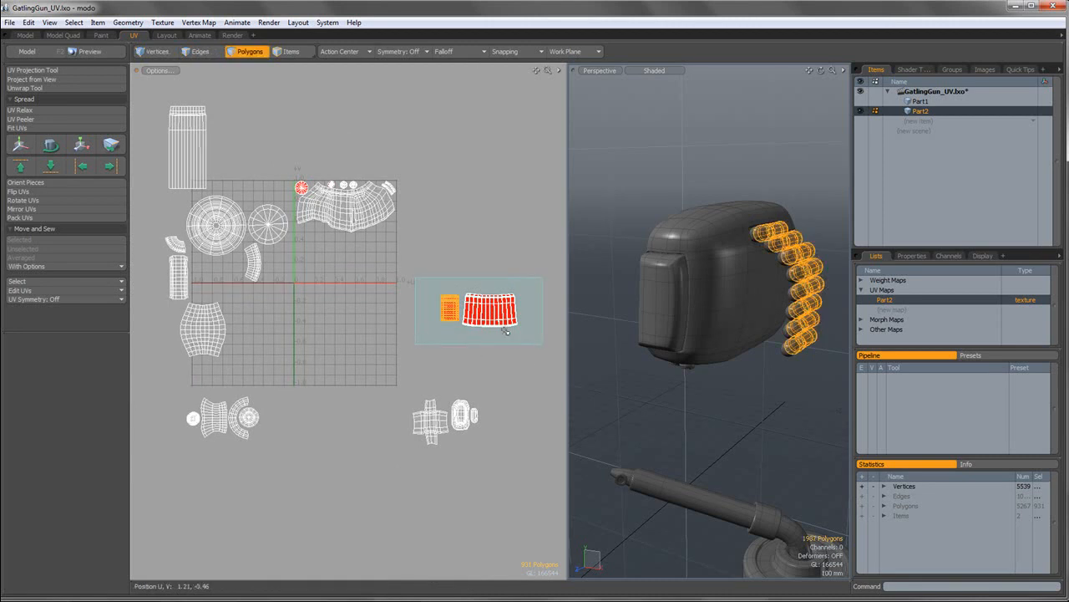
pyautogui.click(490, 269)
# Save the scene, select the rounded side-panel island and move it -0.725 in U and 1.025 in V.
pyautogui.hotkey('ctrl', 's')
pyautogui.click(383, 173)
pyautogui.keyDown('alt'); pyautogui.keyDown('shift'); pyautogui.moveTo(334, 267); pyautogui.dragTo(344, 217); pyautogui.keyUp('shift'); pyautogui.keyUp('alt')
pyautogui.doubleClick(467, 364)
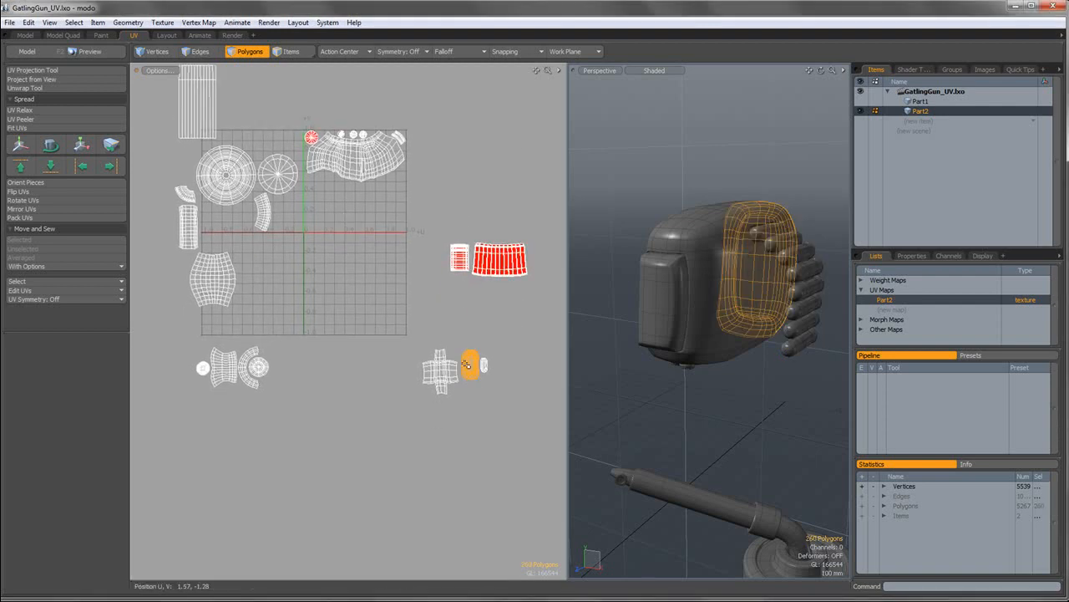
pyautogui.scroll(3, 472, 350)
pyautogui.press('w')
pyautogui.moveTo(490, 365); pyautogui.dragTo(342, 155)
pyautogui.keyDown('alt'); pyautogui.keyDown('shift'); pyautogui.moveTo(440, 366); pyautogui.dragTo(508, 503); pyautogui.keyUp('shift'); pyautogui.keyUp('alt')
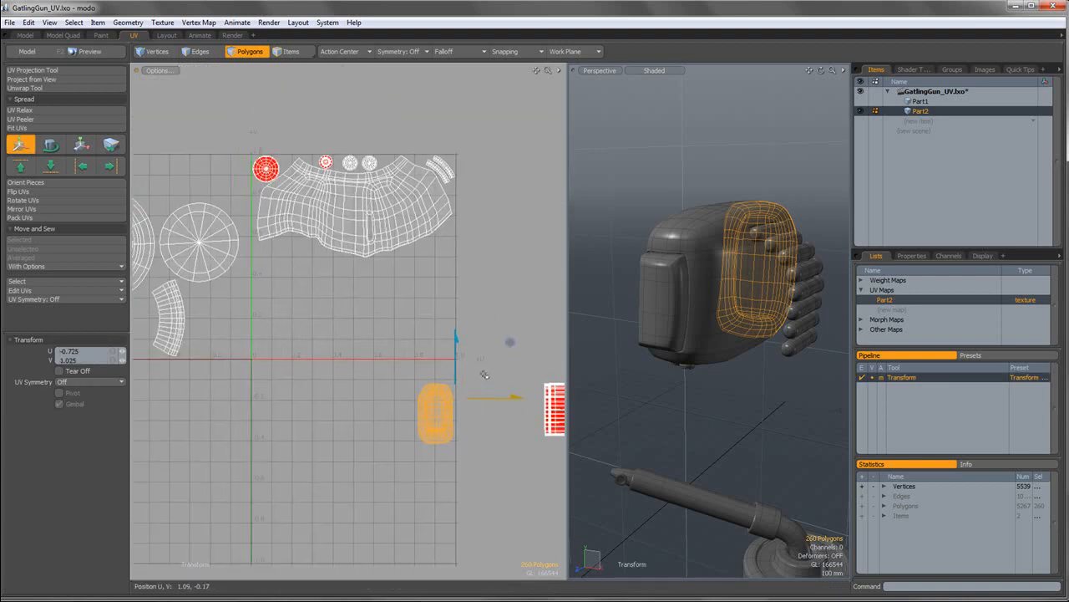
# Scale up the rounded side-panel island and position it inside the UV square below the body island's right end.
pyautogui.press('r')
pyautogui.moveTo(492, 359); pyautogui.dragTo(480, 248)
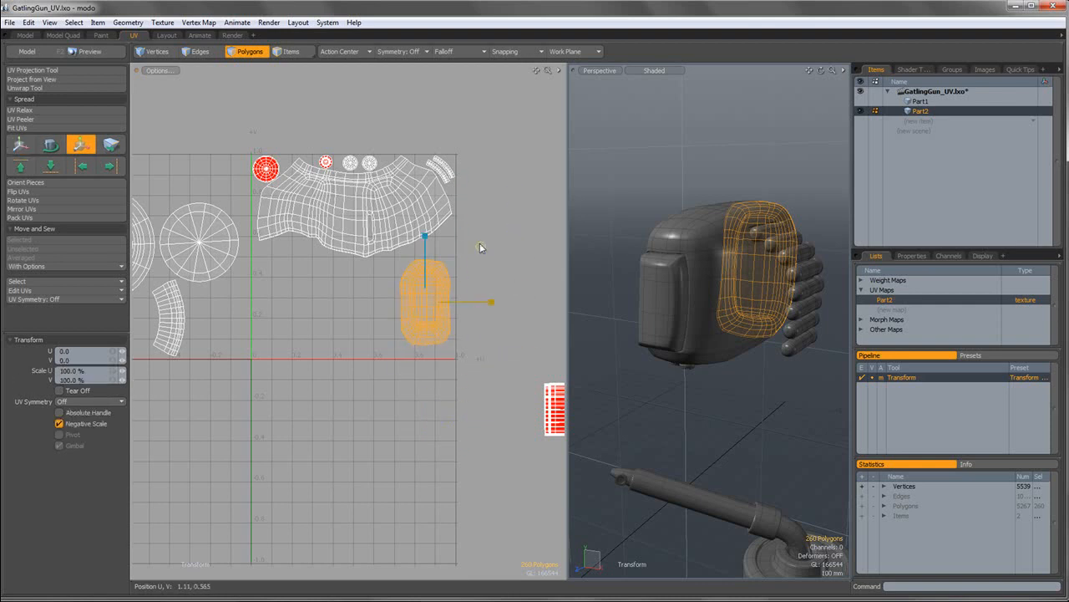
pyautogui.press('w')
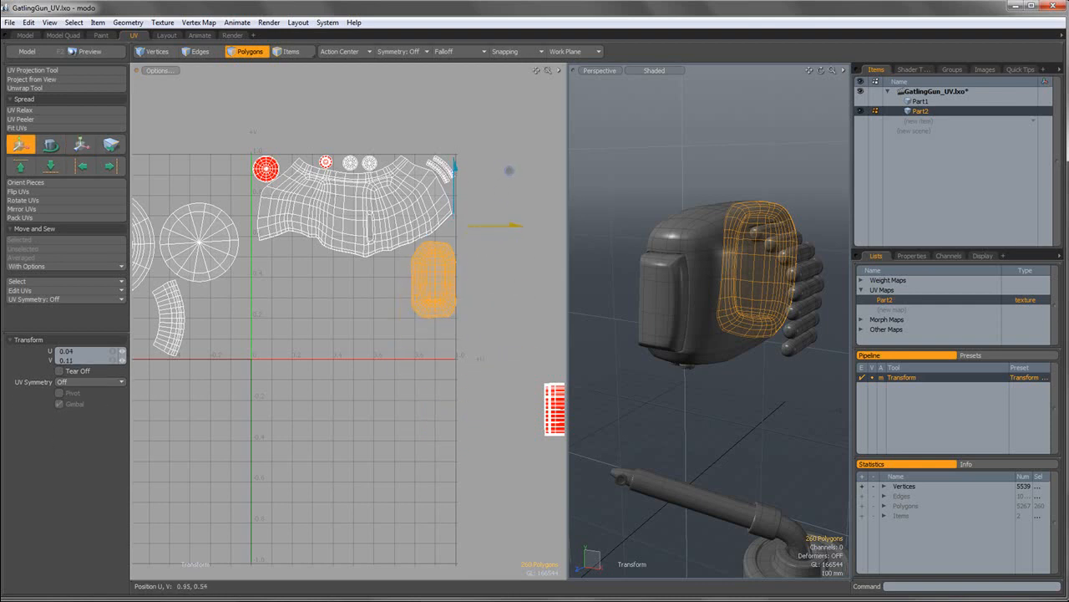
pyautogui.press('q')
pyautogui.click(474, 251)
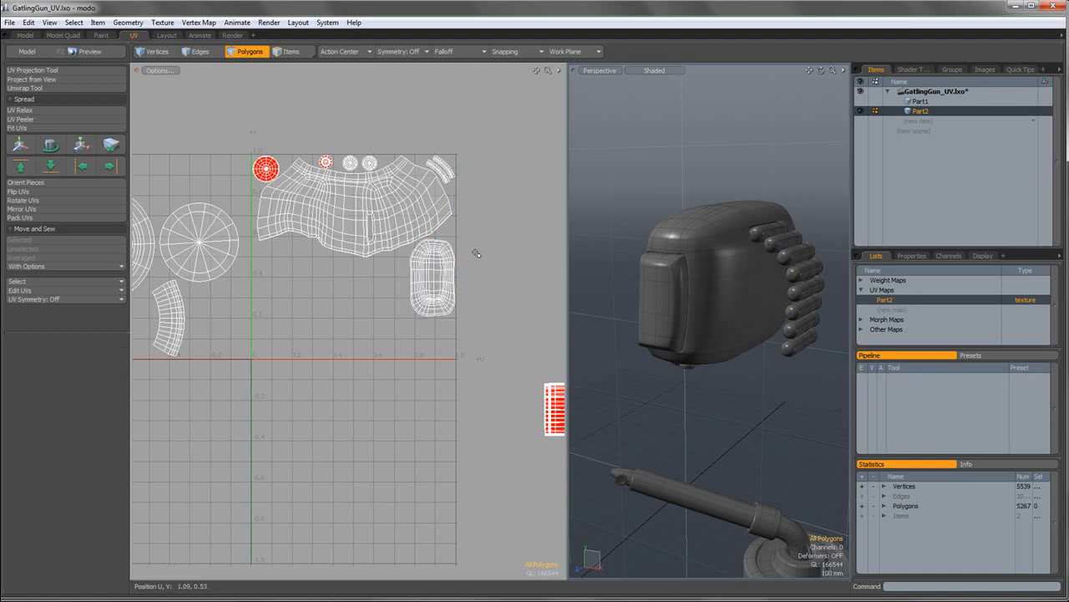
# Select the cross-shaped island of the gun's front cover, scale it down and rotate it about 90°.
pyautogui.scroll(-3, 478, 254)
pyautogui.keyDown('alt'); pyautogui.keyDown('shift'); pyautogui.moveTo(478, 263); pyautogui.dragTo(402, 193); pyautogui.keyUp('shift'); pyautogui.keyUp('alt')
pyautogui.doubleClick(411, 352)
pyautogui.keyDown('alt'); pyautogui.keyDown('shift'); pyautogui.moveTo(408, 302); pyautogui.dragTo(421, 338); pyautogui.keyUp('shift'); pyautogui.keyUp('alt')
pyautogui.press('r')
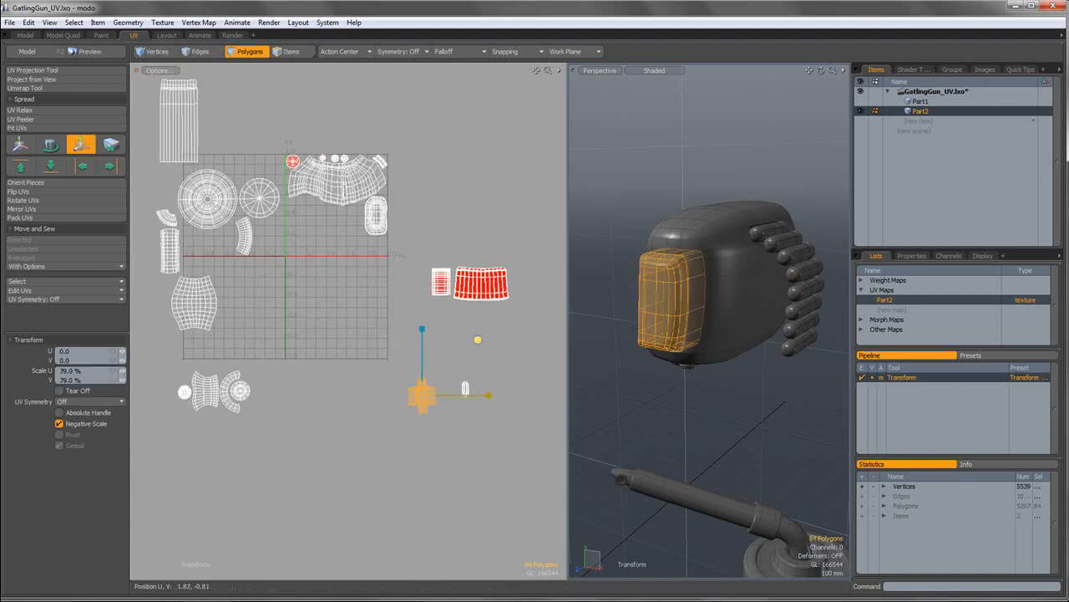
pyautogui.press('e')
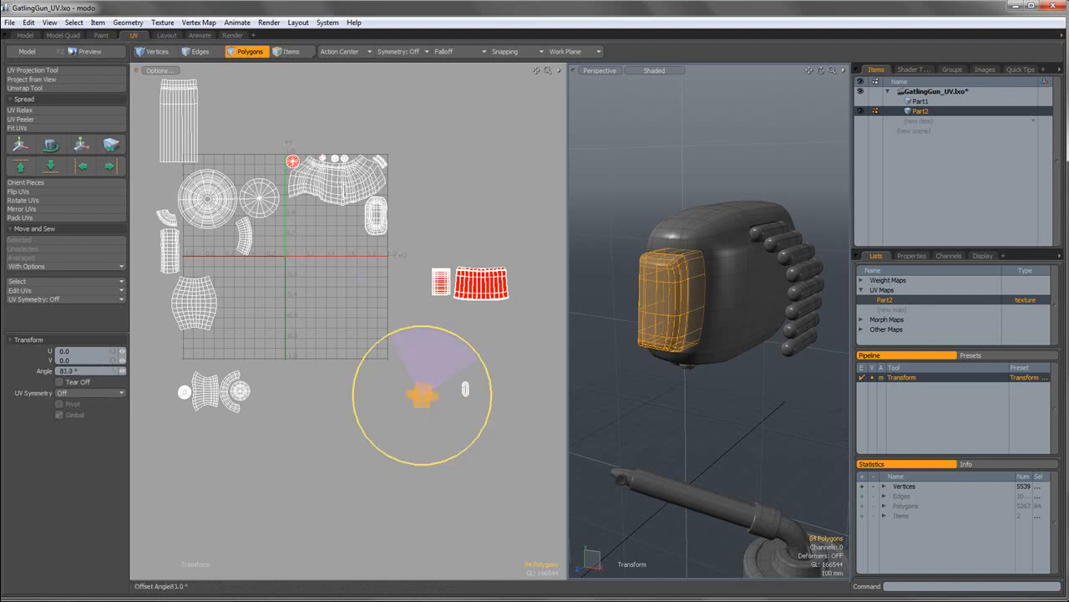
# Move the cross-shaped island directly below the rounded side panel, -0.47 in U and 1.43 in V.
pyautogui.press('w')
pyautogui.moveTo(439, 365); pyautogui.dragTo(393, 222)
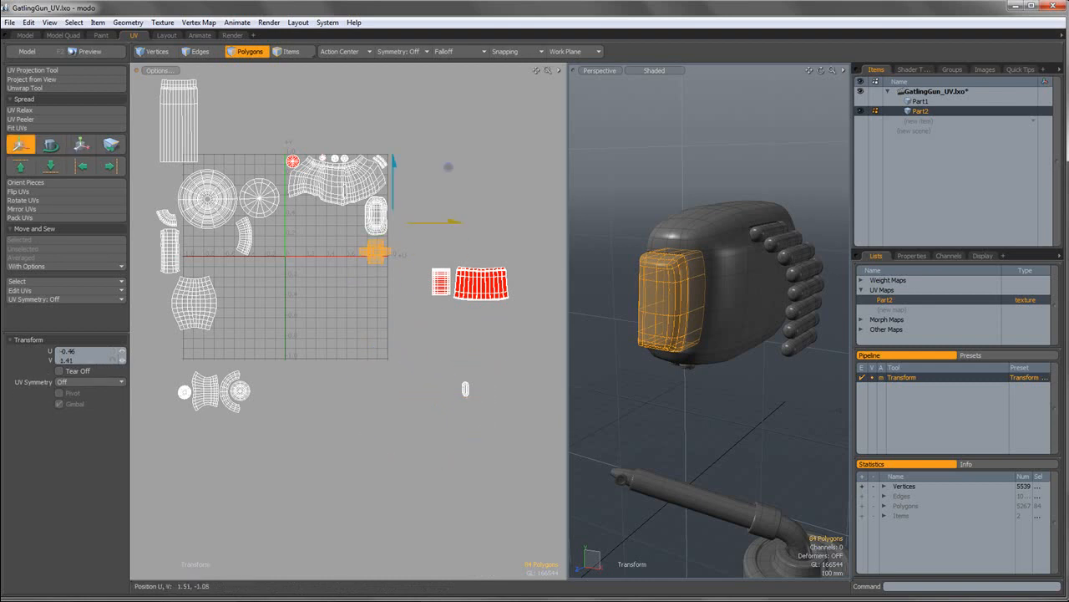
pyautogui.scroll(3, 387, 282)
pyautogui.keyDown('alt'); pyautogui.keyDown('shift'); pyautogui.moveTo(343, 138); pyautogui.dragTo(401, 270); pyautogui.keyUp('shift'); pyautogui.keyUp('alt')
pyautogui.scroll(1, 402, 254)
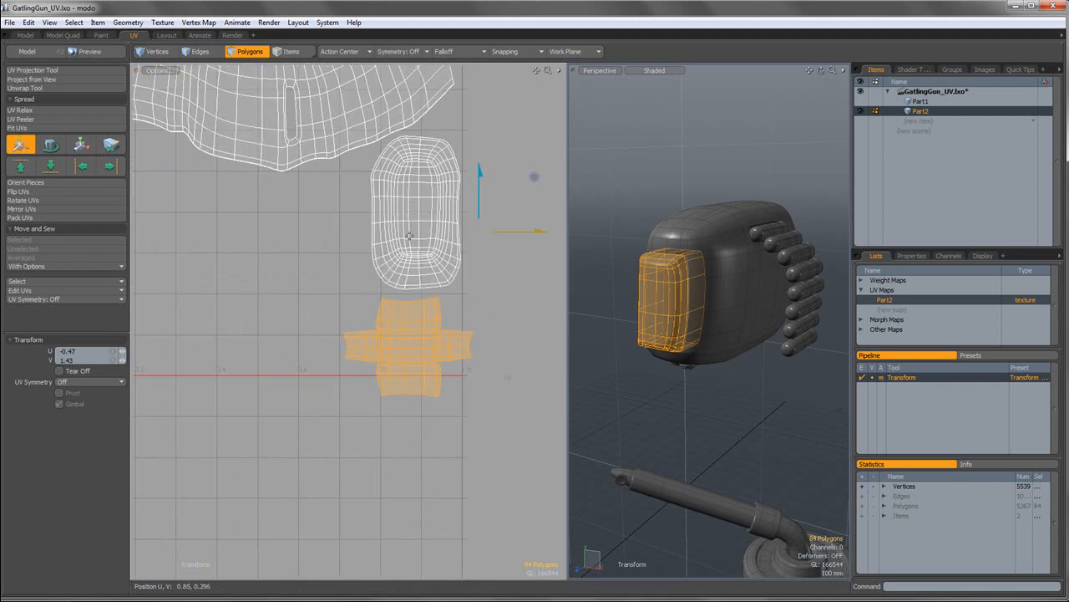
pyautogui.press('space')
# Select the rounded side-panel island, shrink it slightly and shift it just inside the UV square's right border.
pyautogui.doubleClick(417, 215)
pyautogui.press('w')
pyautogui.moveTo(469, 159)
pyautogui.mouseDown()
pyautogui.moveTo(449, 163)
pyautogui.moveTo(449, 154)
pyautogui.mouseUp()
pyautogui.press('w')
pyautogui.press('space')
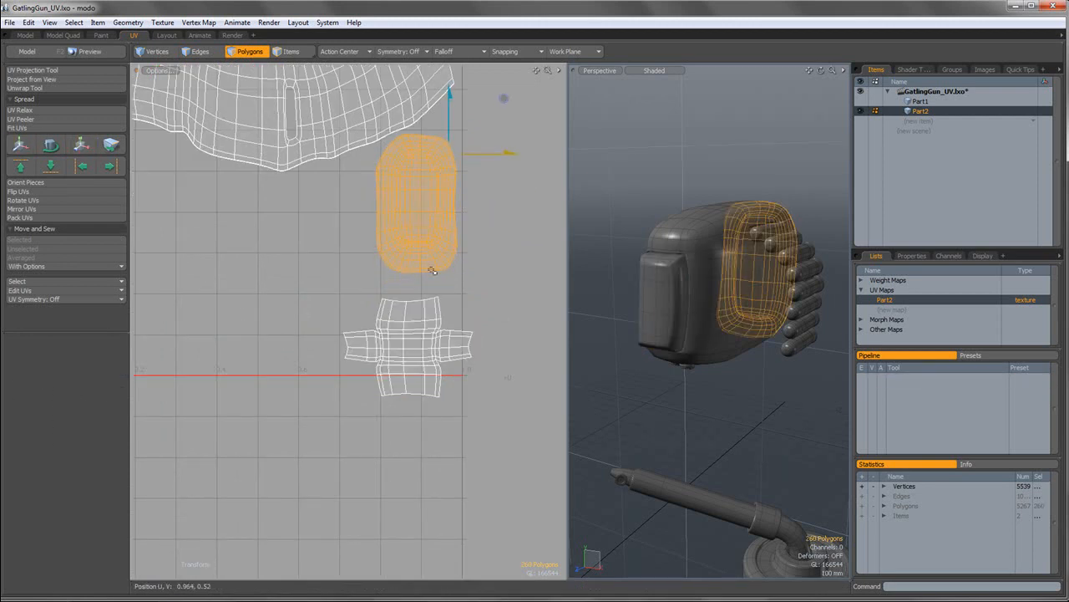
# Select the cross-shaped island and tuck it under the rounded panel, moving it -0.032 in U and 0.06 in V.
pyautogui.doubleClick(418, 314)
pyautogui.press('w')
pyautogui.moveTo(429, 285); pyautogui.dragTo(416, 260)
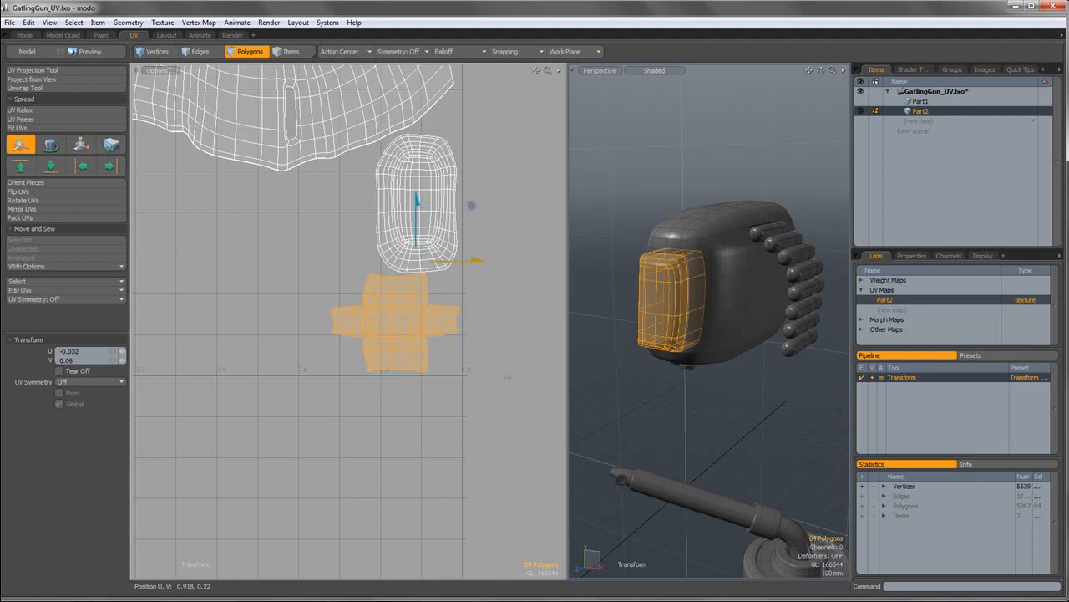
pyautogui.press('space')
pyautogui.click(452, 290)
# Select the small capsule-shaped island below the UV square and move it to the body island's right end, -0.83 in U and 2.01 in V.
pyautogui.scroll(-5, 435, 276)
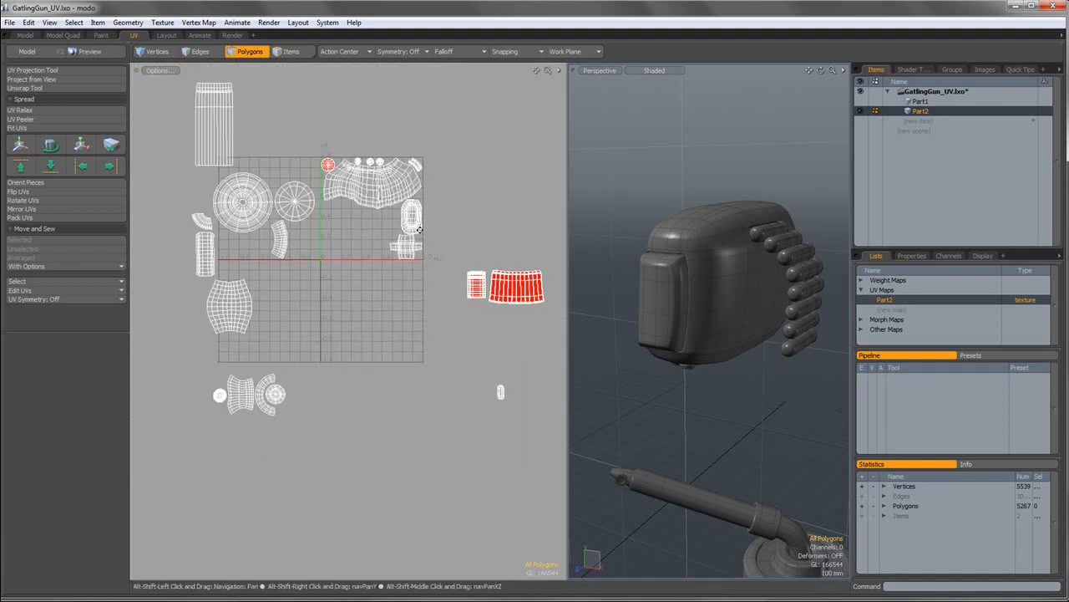
pyautogui.keyDown('alt'); pyautogui.keyDown('shift'); pyautogui.moveTo(421, 230); pyautogui.dragTo(406, 210); pyautogui.keyUp('shift'); pyautogui.keyUp('alt')
pyautogui.moveTo(470, 345); pyautogui.dragTo(523, 409, button='right')
pyautogui.keyDown('alt'); pyautogui.keyDown('shift'); pyautogui.moveTo(488, 319); pyautogui.dragTo(493, 352); pyautogui.keyUp('shift'); pyautogui.keyUp('alt')
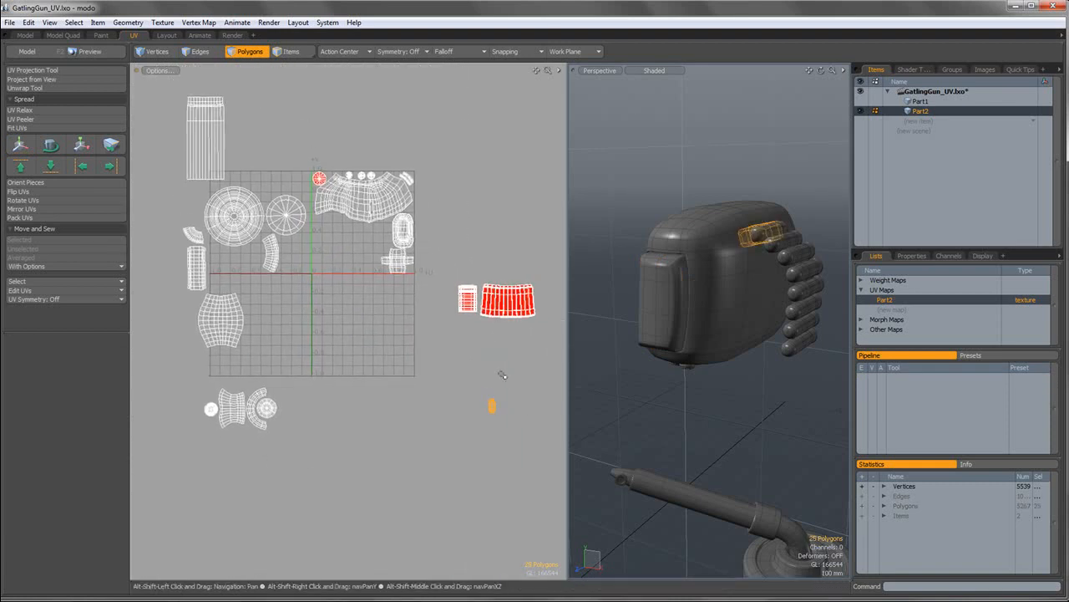
pyautogui.moveTo(439, 260); pyautogui.dragTo(415, 163)
pyautogui.scroll(2, 441, 200)
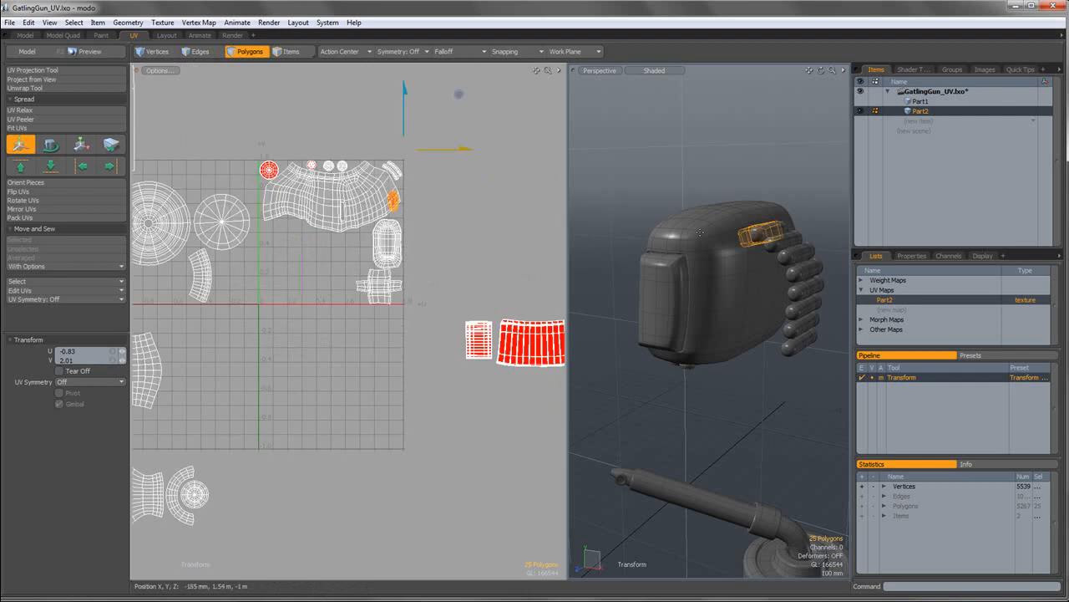
pyautogui.scroll(5, 413, 248)
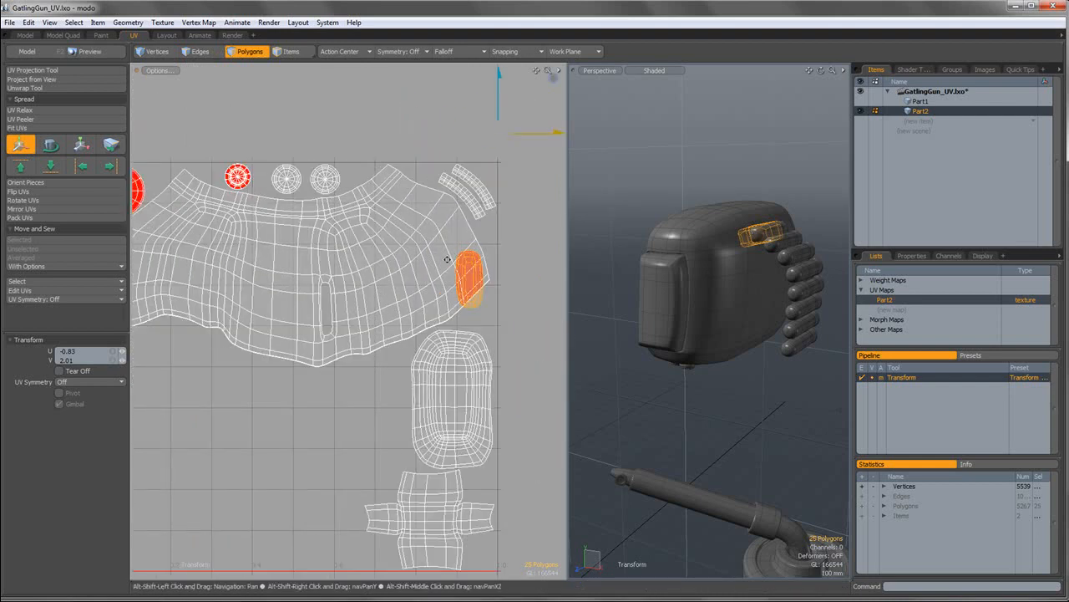
pyautogui.scroll(3, 413, 248)
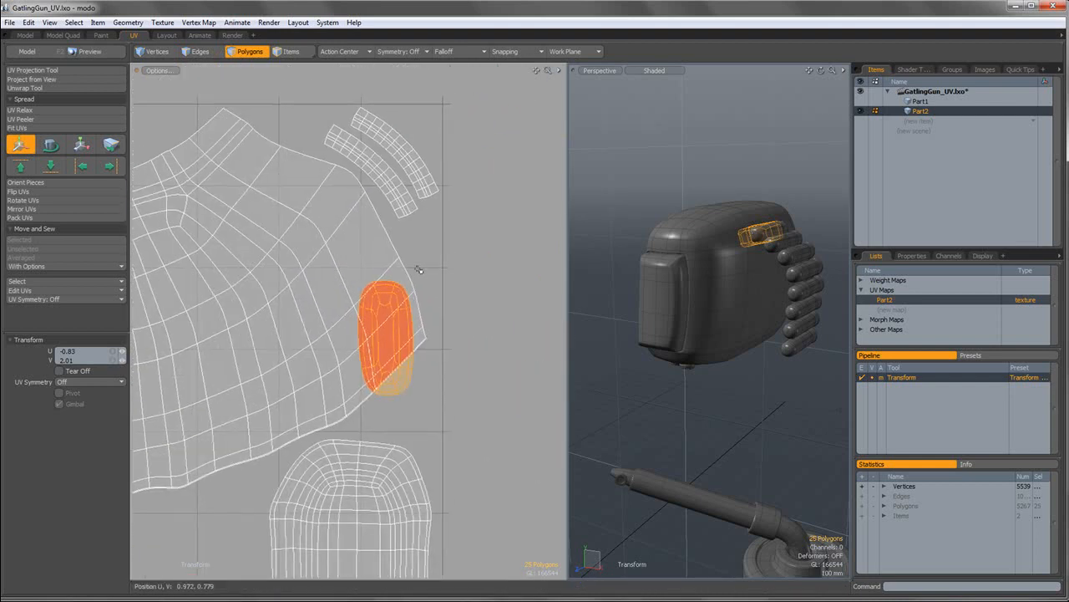
# Move the capsule-shaped island to the left side of the rounded panel, -0.19 in U and -0.245 in V.
pyautogui.press('space')
pyautogui.scroll(-4, 409, 267)
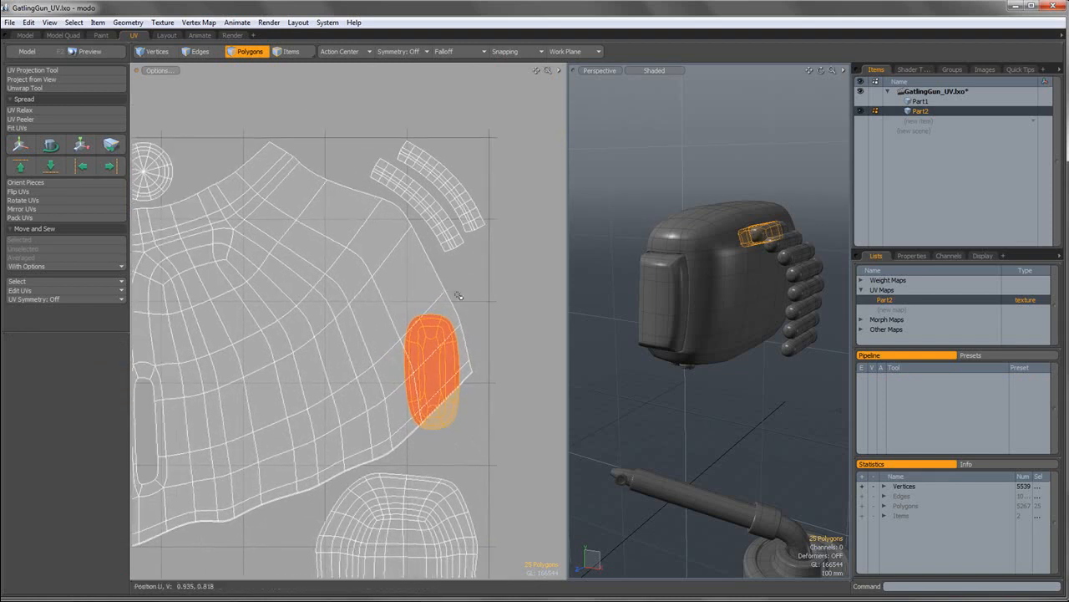
pyautogui.scroll(-4, 467, 284)
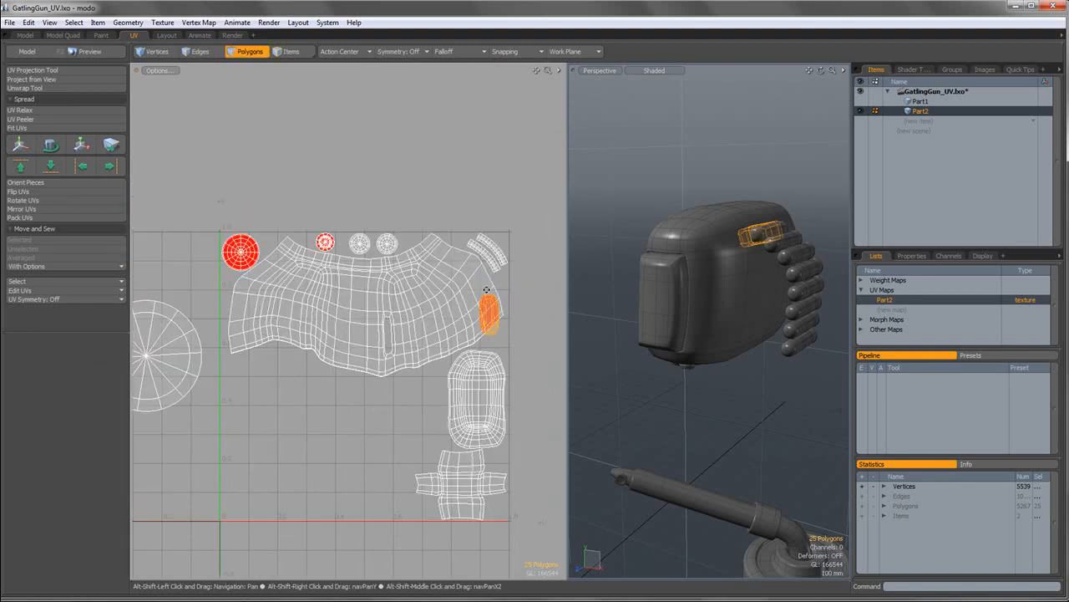
pyautogui.press('y')
pyautogui.moveTo(513, 252); pyautogui.dragTo(458, 328)
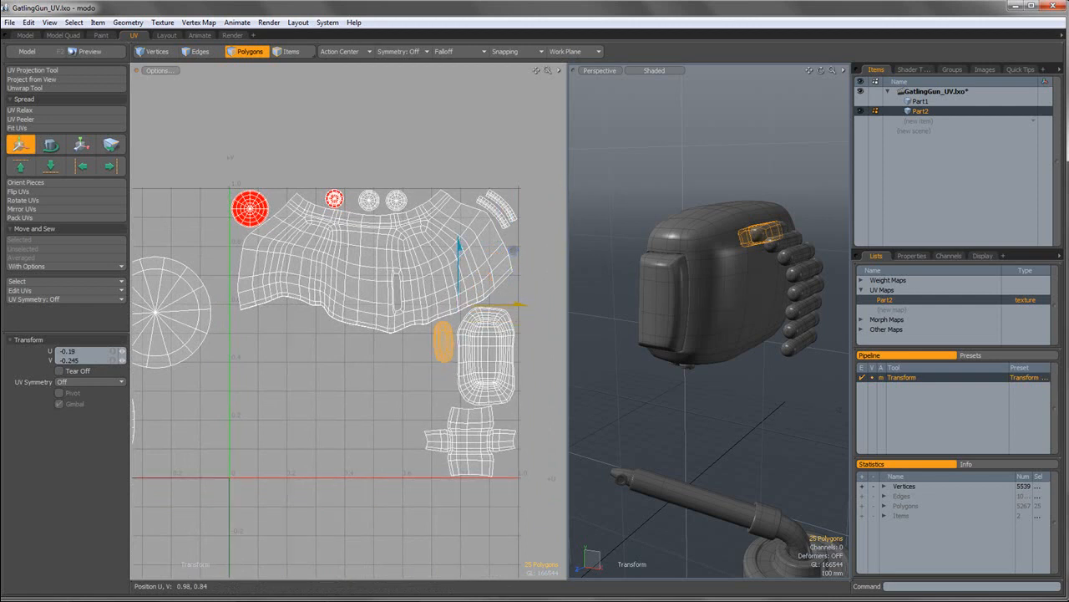
# Scale the capsule-shaped island to 77% and move it to the UV square's right border above the rounded panel, 0.24 in U and 0.165 in V.
pyautogui.press('r')
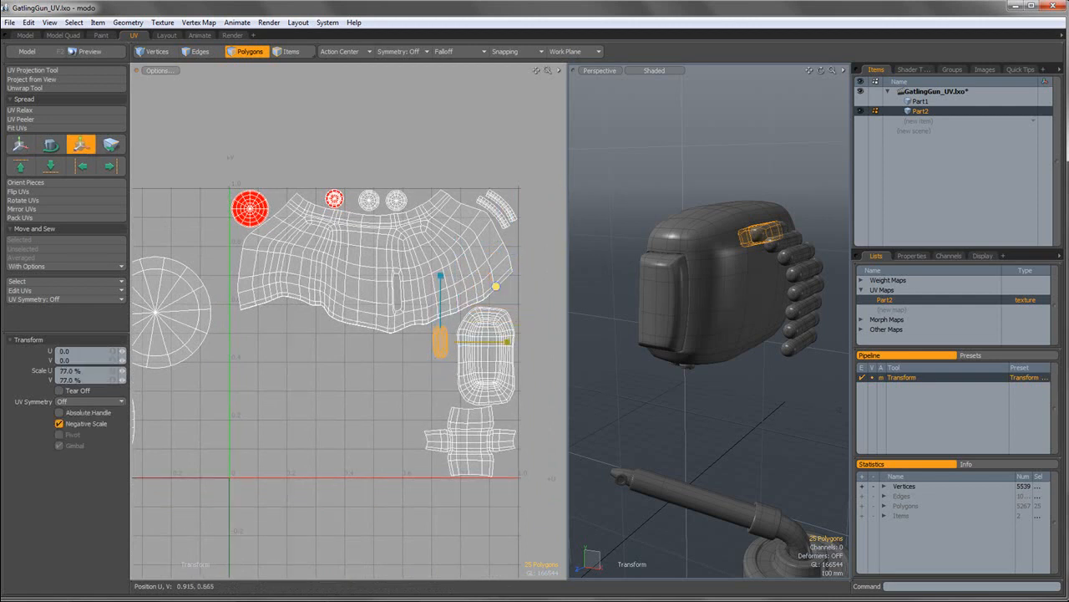
pyautogui.press('w')
pyautogui.moveTo(473, 292); pyautogui.dragTo(547, 241)
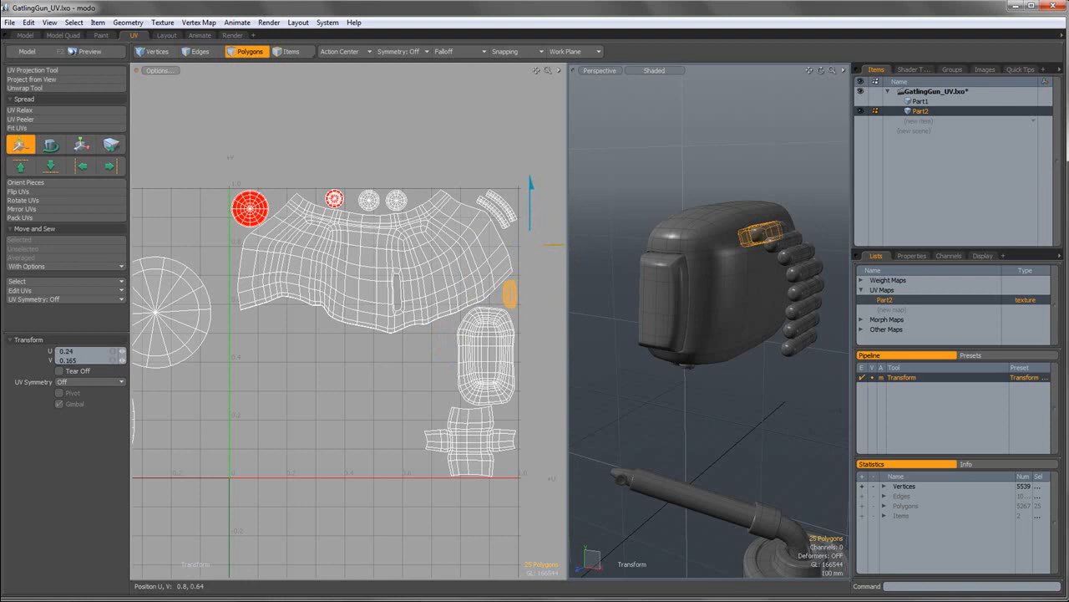
pyautogui.press('q')
pyautogui.click(529, 292)
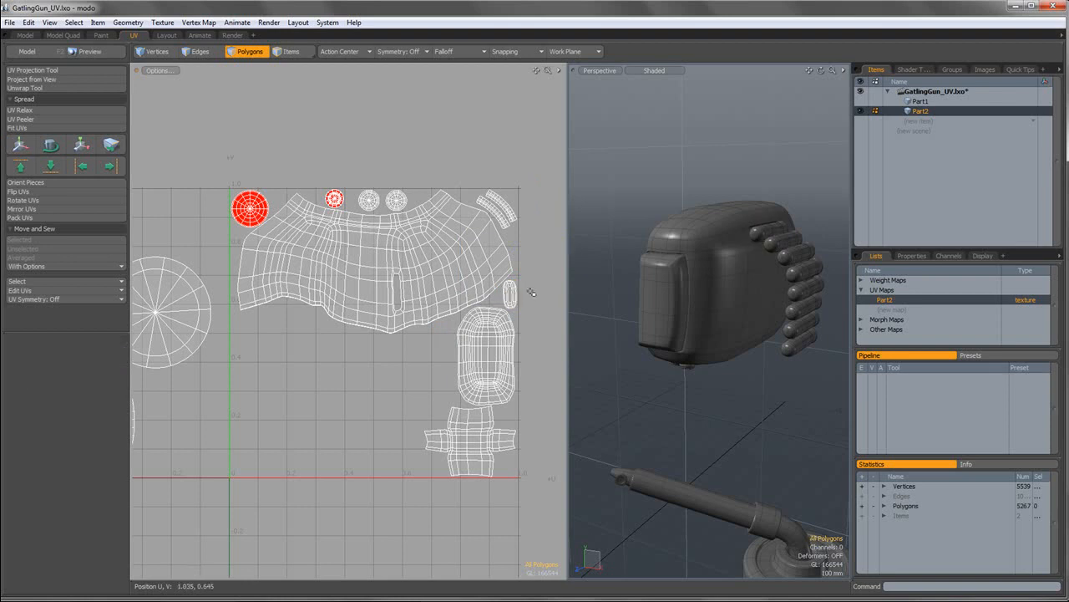
# Select the group of small barrel-tip islands below the UV grid, move it into the UV square's lower area and shrink it.
pyautogui.scroll(-3, 531, 293)
pyautogui.keyDown('alt'); pyautogui.keyDown('shift'); pyautogui.moveTo(530, 292); pyautogui.dragTo(374, 199); pyautogui.keyUp('shift'); pyautogui.keyUp('alt')
pyautogui.keyDown('alt'); pyautogui.keyDown('shift'); pyautogui.moveTo(332, 276); pyautogui.dragTo(442, 290); pyautogui.keyUp('shift'); pyautogui.keyUp('alt')
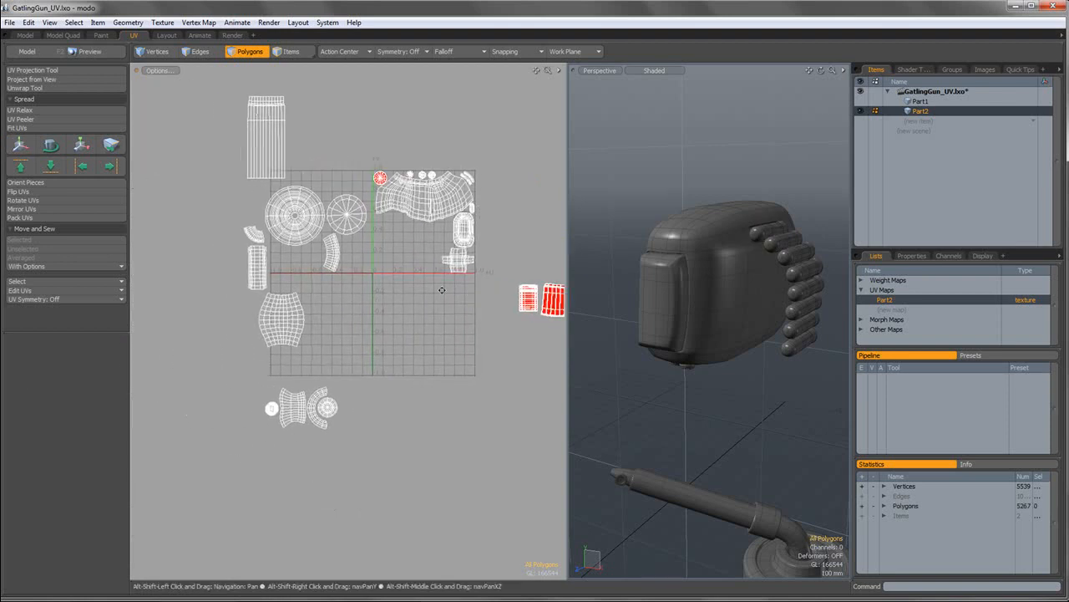
pyautogui.moveTo(245, 379); pyautogui.dragTo(418, 464)
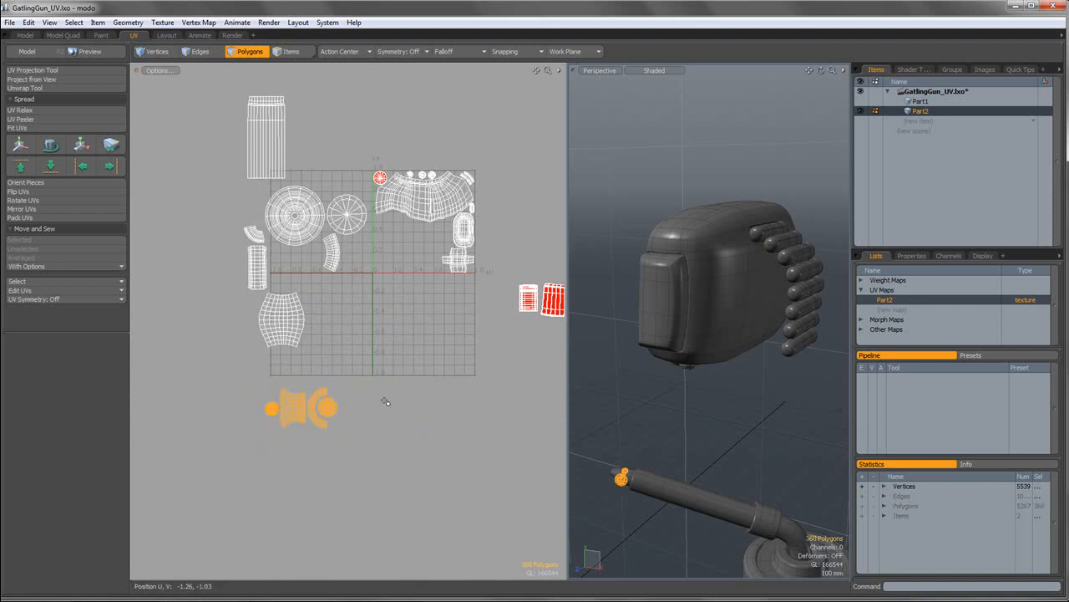
pyautogui.press('w')
pyautogui.moveTo(332, 373); pyautogui.dragTo(422, 241)
pyautogui.press('r')
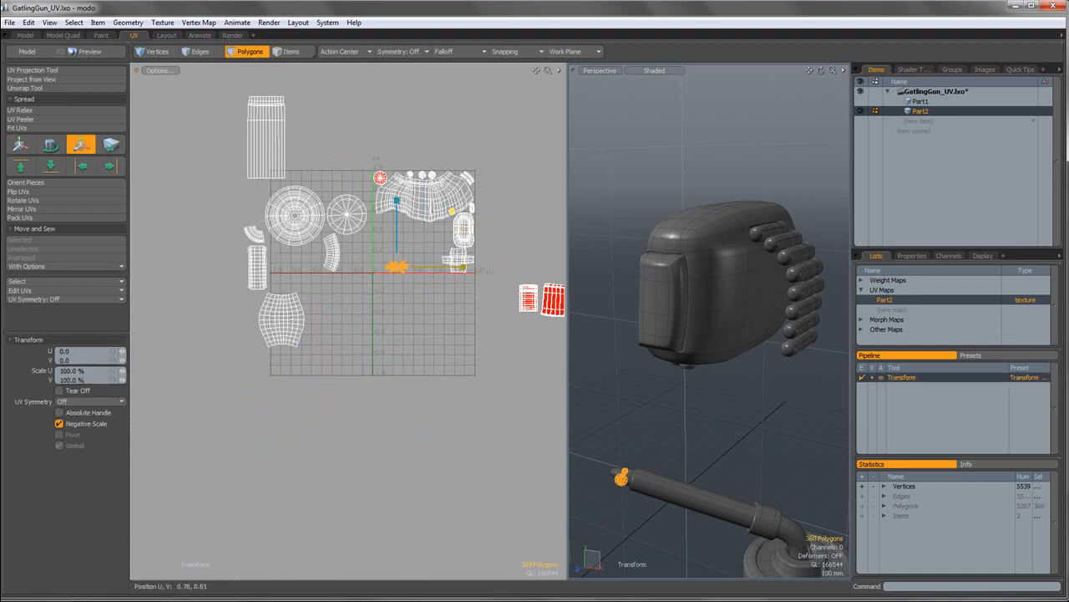
# Move the barrel-tip islands beside the cross-shaped island's lower arm, 0.454 in U and -0.014 in V, and deselect them.
pyautogui.press('w')
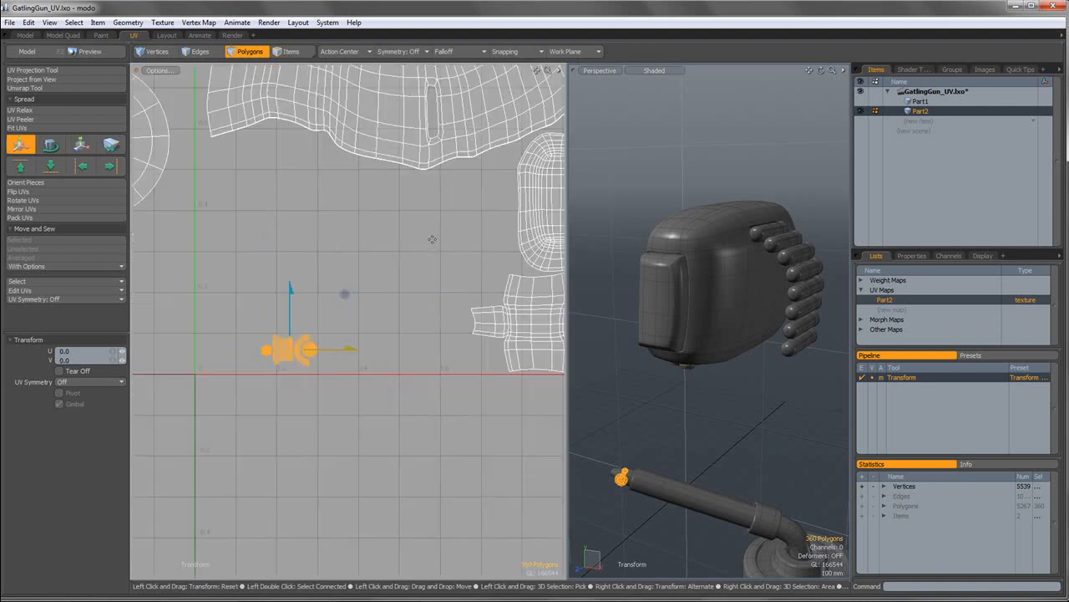
pyautogui.scroll(5, 452, 230)
pyautogui.moveTo(255, 298); pyautogui.dragTo(443, 300)
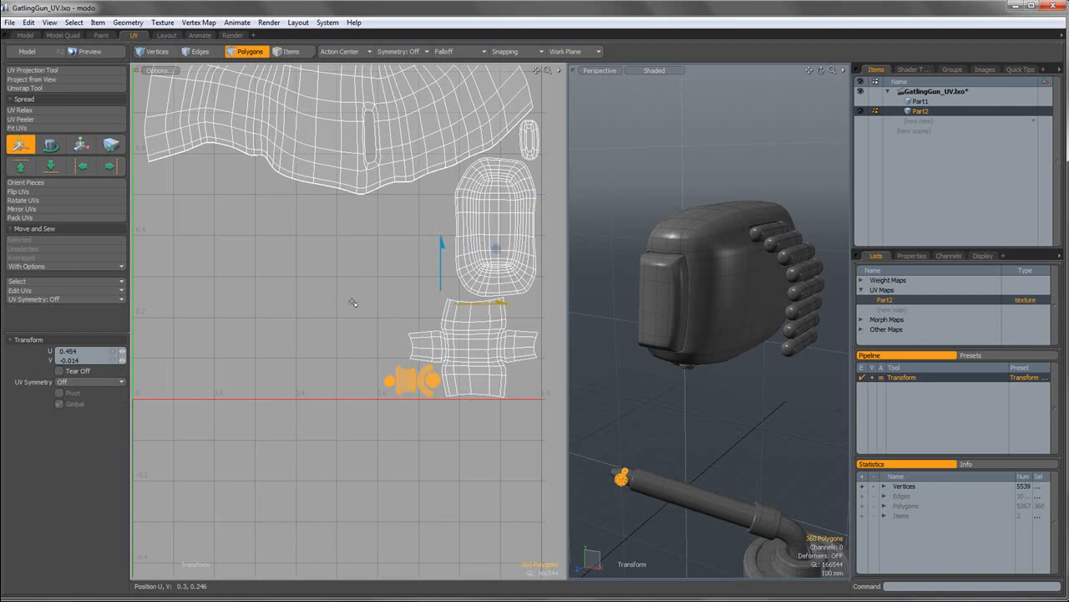
pyautogui.press('space')
pyautogui.press('Escape')
# Select the waisted barrel-tip island and move it 0.274 in U to the other side of the cross's lower arm.
pyautogui.scroll(2, 413, 377)
pyautogui.keyDown('alt'); pyautogui.keyDown('shift'); pyautogui.moveTo(382, 359); pyautogui.dragTo(493, 355); pyautogui.keyUp('shift'); pyautogui.keyUp('alt')
pyautogui.doubleClick(270, 350)
pyautogui.press('w')
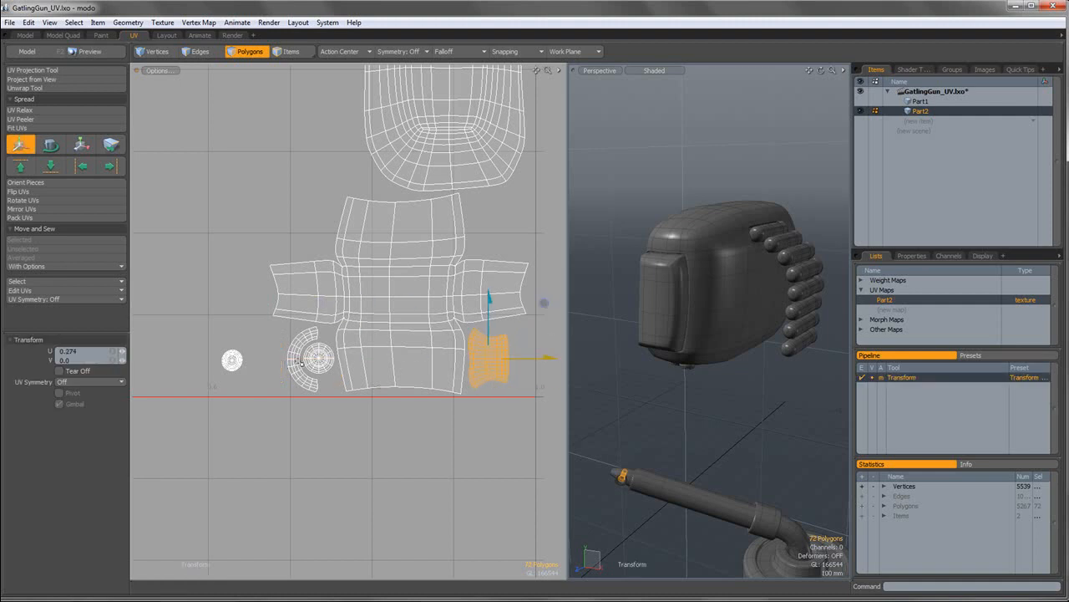
# Select the smallest barrel-tip disc and move it 0.354 in U, next to the waisted island.
pyautogui.press('space')
pyautogui.doubleClick(232, 361)
pyautogui.press('w')
pyautogui.moveTo(232, 360); pyautogui.dragTo(520, 360)
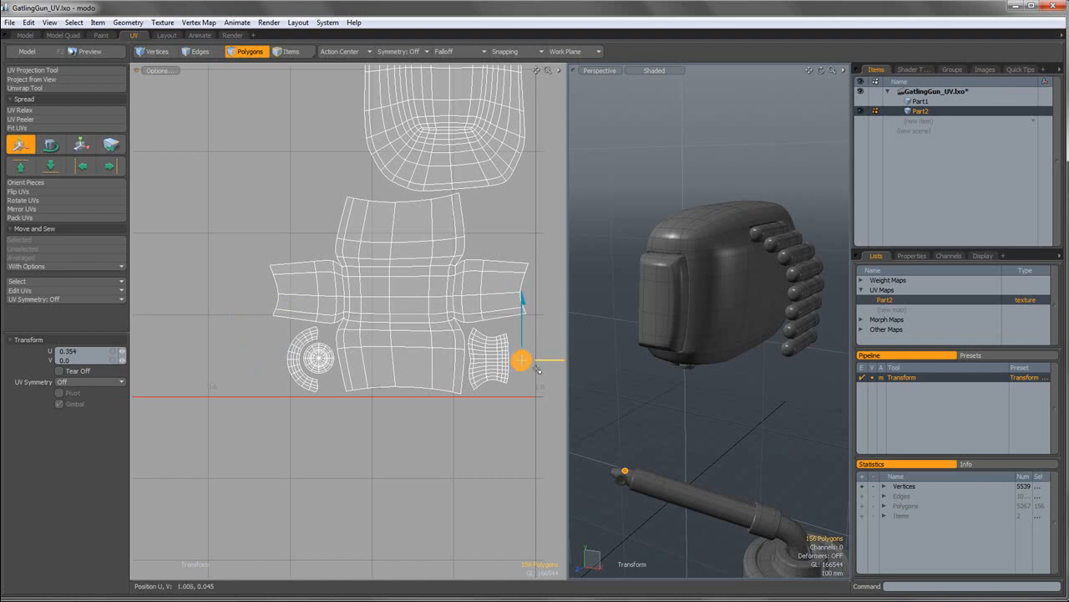
pyautogui.press('space')
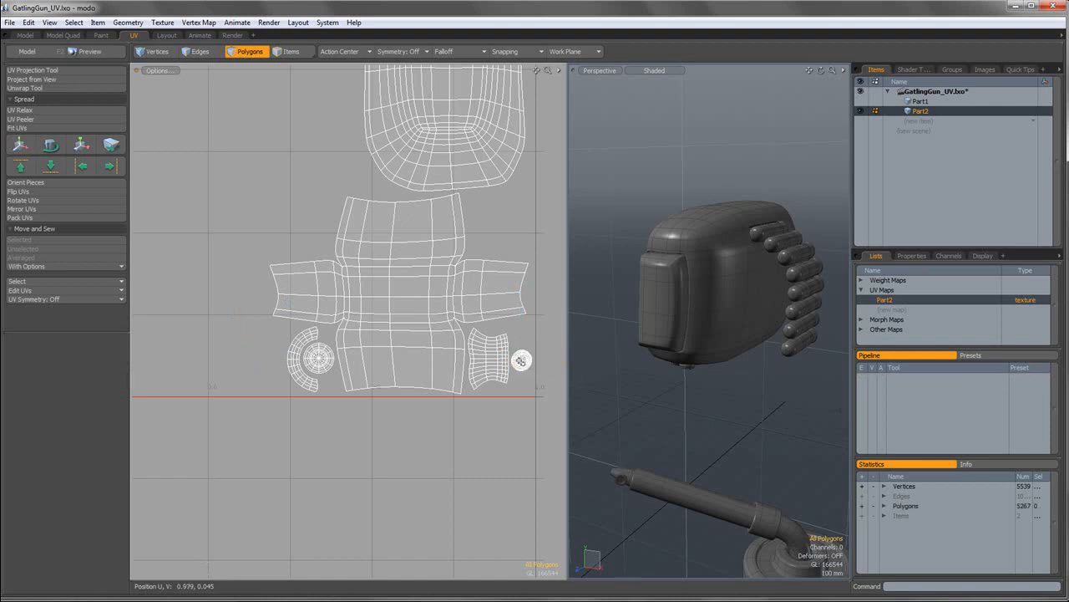
# Select the curved strip island of the base collar, shrink it and bring it up towards the UV square's top edge.
pyautogui.scroll(-8, 520, 361)
pyautogui.keyDown('alt'); pyautogui.keyDown('shift'); pyautogui.moveTo(537, 382); pyautogui.dragTo(498, 327); pyautogui.keyUp('shift'); pyautogui.keyUp('alt')
pyautogui.scroll(3, 508, 337)
pyautogui.keyDown('alt'); pyautogui.keyDown('shift'); pyautogui.moveTo(270, 289); pyautogui.dragTo(398, 340); pyautogui.keyUp('shift'); pyautogui.keyUp('alt')
pyautogui.doubleClick(354, 334)
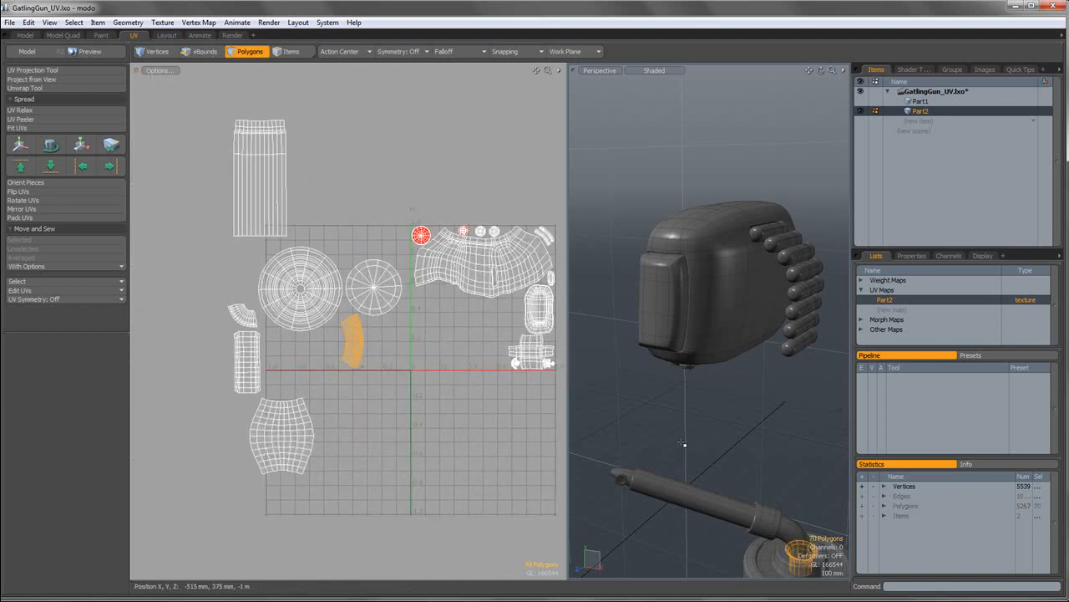
pyautogui.press('y')
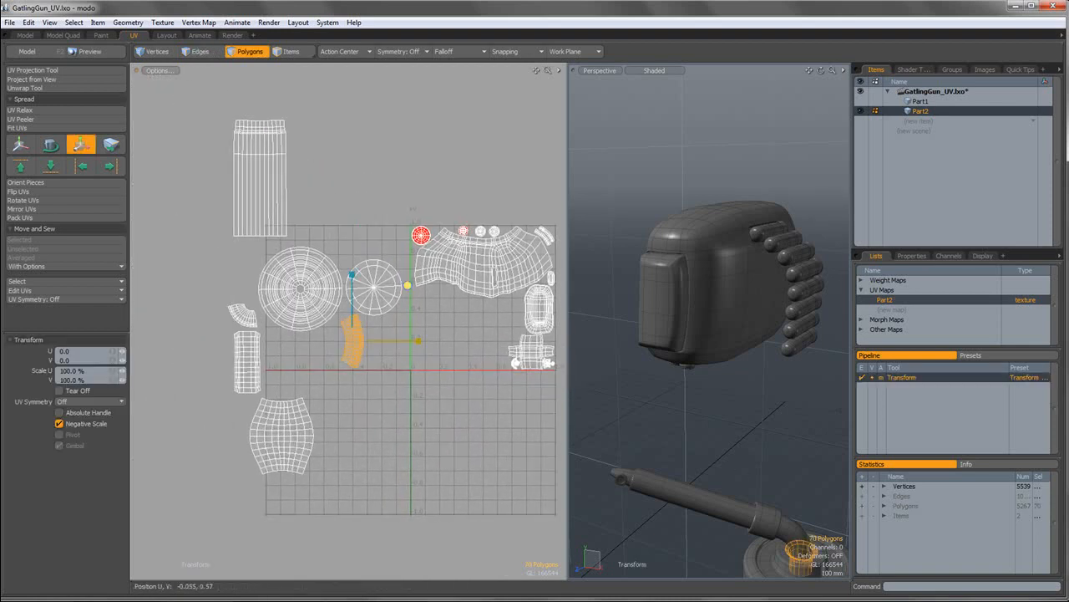
pyautogui.moveTo(402, 287); pyautogui.dragTo(374, 140)
# Rotate the curved strip island and move it near the body island's upper left corner, 0.064 in U and 0.154 in V.
pyautogui.scroll(4, 434, 248)
pyautogui.scroll(2, 435, 244)
pyautogui.press('e')
pyautogui.press('w')
pyautogui.keyDown('alt'); pyautogui.keyDown('shift'); pyautogui.moveTo(340, 290); pyautogui.dragTo(206, 359); pyautogui.keyUp('shift'); pyautogui.keyUp('alt')
pyautogui.keyDown('alt'); pyautogui.keyDown('shift'); pyautogui.moveTo(407, 318); pyautogui.dragTo(370, 313); pyautogui.keyUp('shift'); pyautogui.keyUp('alt')
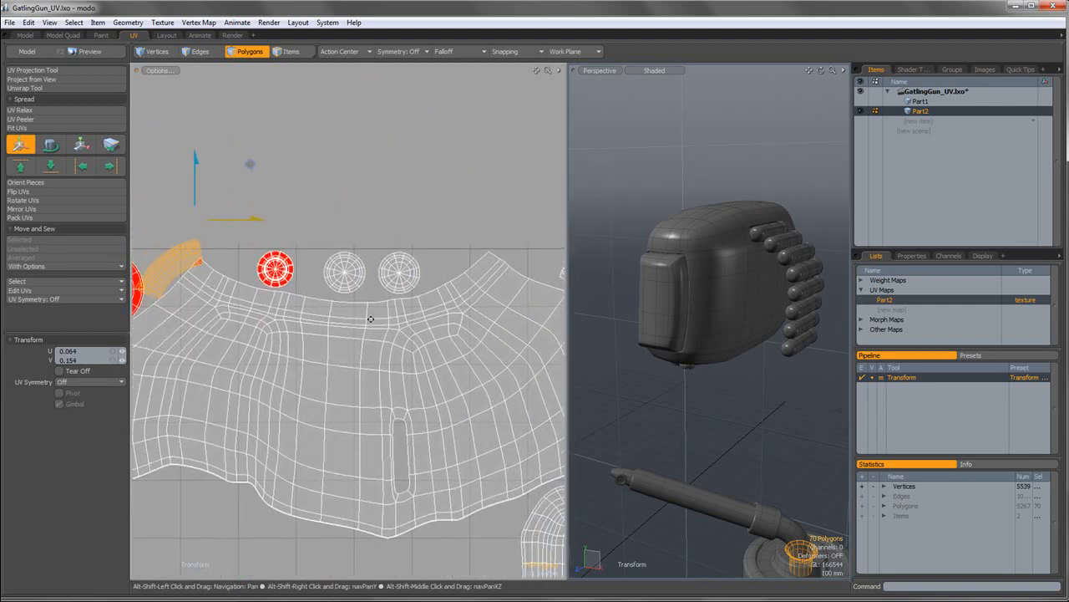
# Select the rightmost small white disc above the body island and move it 0.036 in U and 0.004 in V.
pyautogui.press('space')
pyautogui.doubleClick(410, 271)
pyautogui.scroll(2, 410, 270)
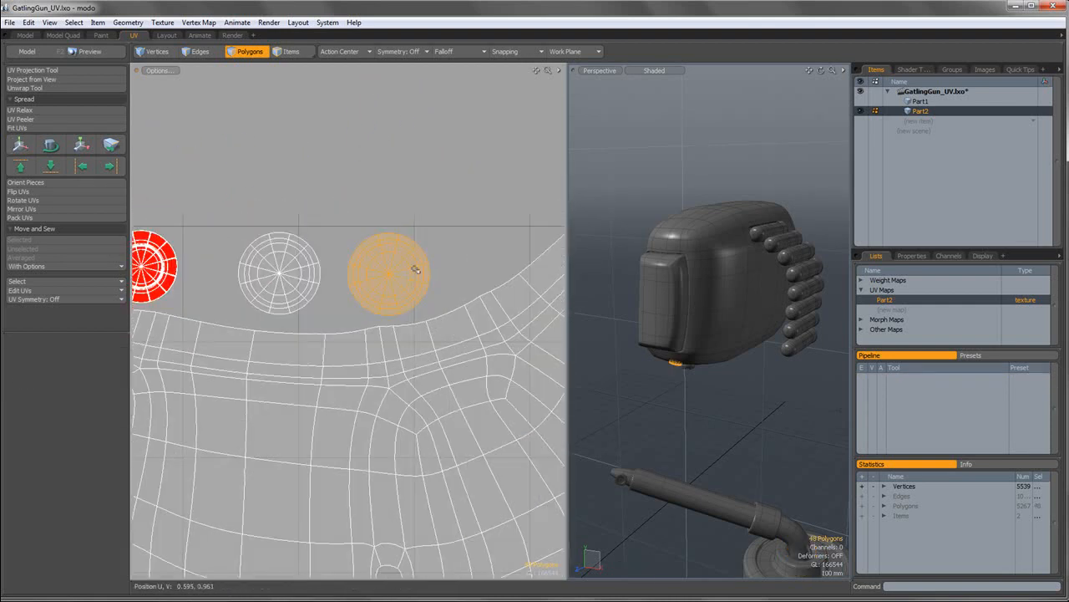
pyautogui.press('w')
pyautogui.moveTo(418, 254); pyautogui.dragTo(500, 246)
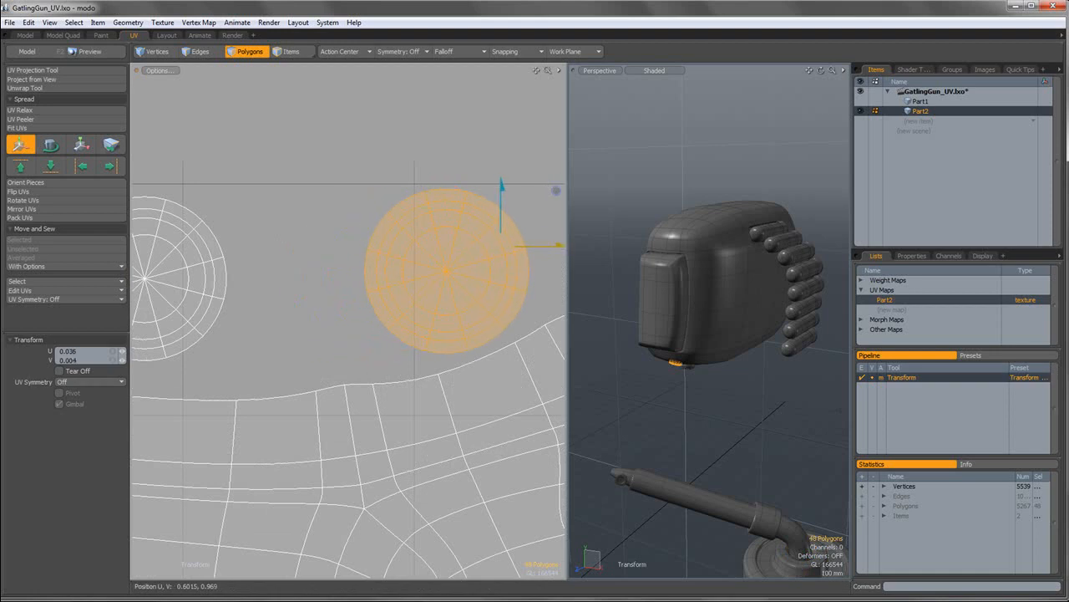
# Select the other small white disc and move it close beside its neighbour, about 0.055 in U.
pyautogui.press('space')
pyautogui.doubleClick(209, 265)
pyautogui.press('w')
pyautogui.moveTo(239, 241); pyautogui.dragTo(368, 245)
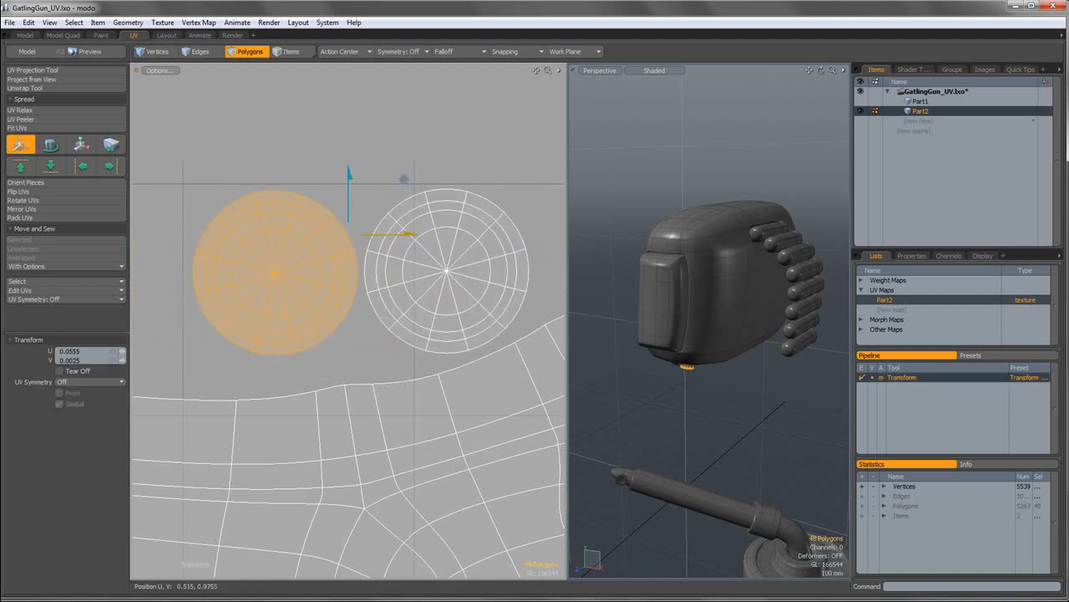
pyautogui.press('space')
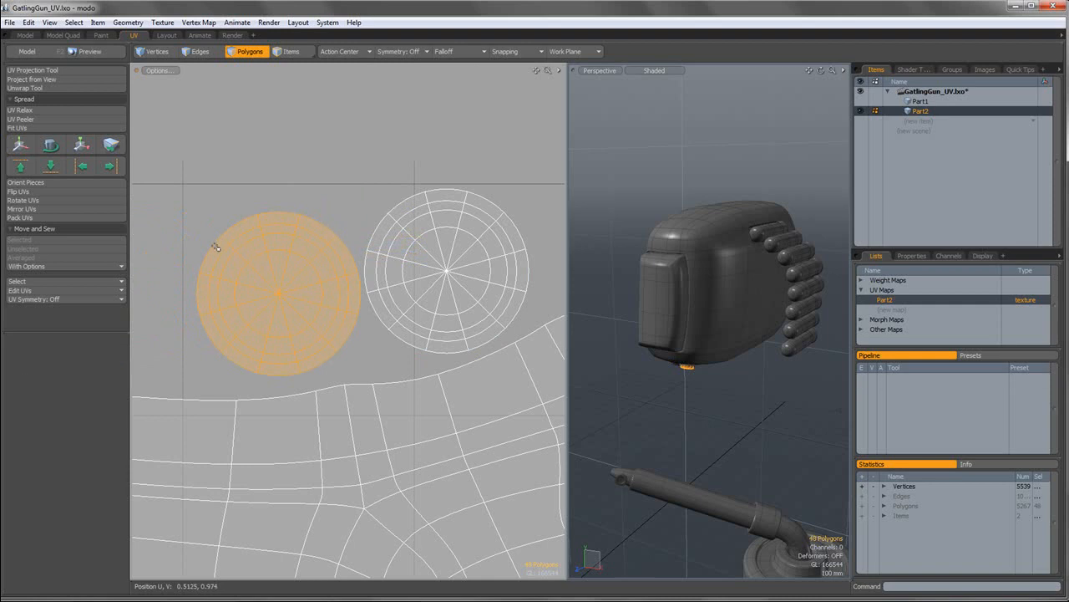
# Select the stacked red bullet-end discs above the body island and move them -0.0325 in U and 0.002 in V.
pyautogui.scroll(-4, 216, 244)
pyautogui.scroll(5, 302, 248)
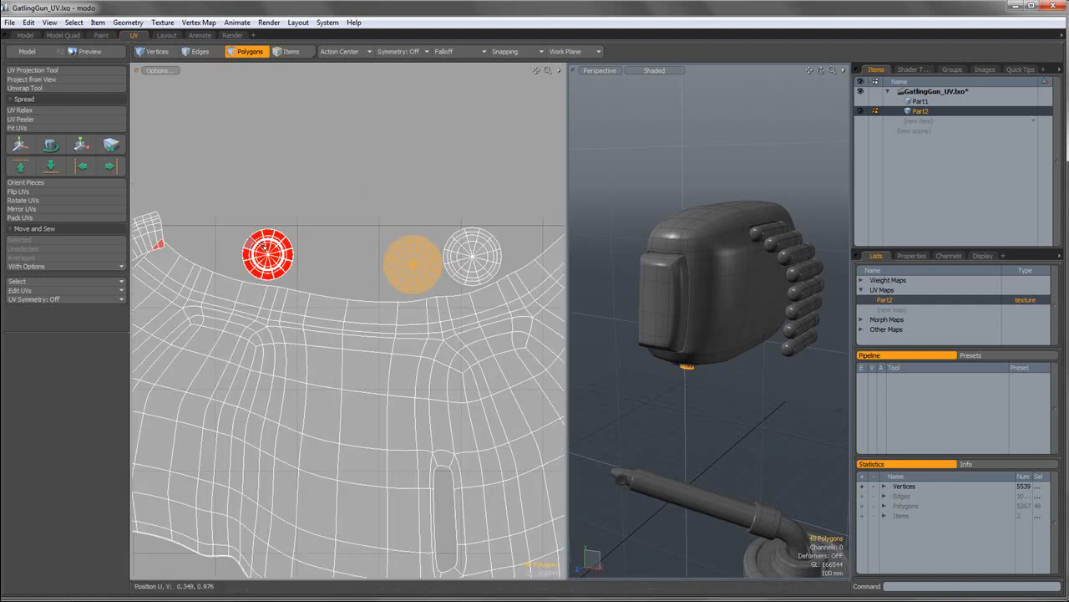
pyautogui.moveTo(424, 343); pyautogui.dragTo(429, 349, button='right')
pyautogui.keyDown('alt'); pyautogui.moveTo(418, 356); pyautogui.dragTo(559, 400); pyautogui.keyUp('alt')
pyautogui.press('w')
pyautogui.moveTo(455, 285); pyautogui.dragTo(424, 281)
pyautogui.moveTo(478, 225); pyautogui.dragTo(436, 225)
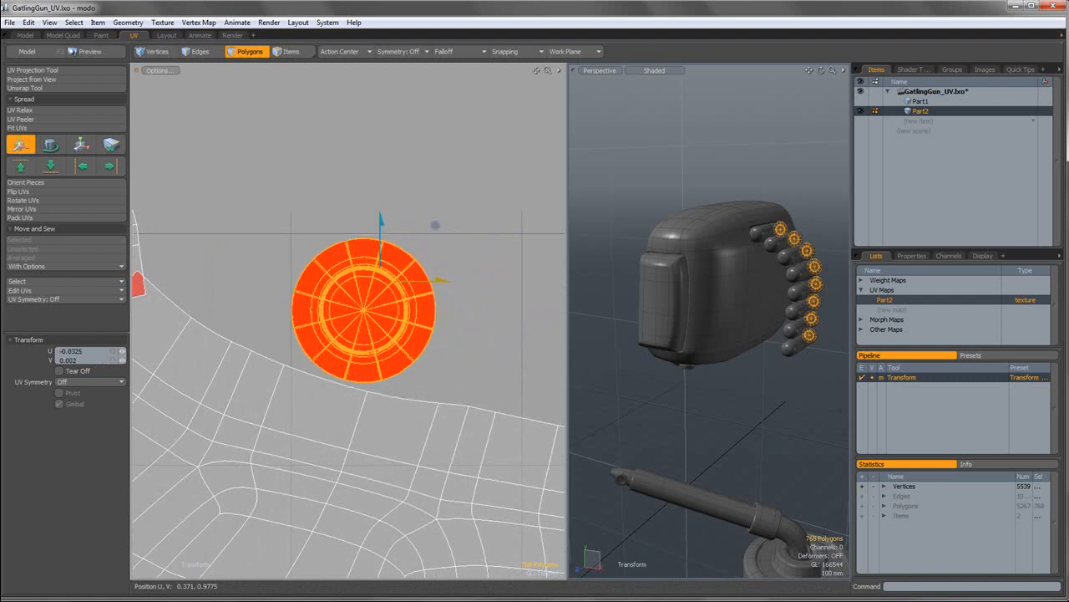
pyautogui.press('space')
pyautogui.keyDown('alt'); pyautogui.keyDown('shift'); pyautogui.moveTo(400, 288); pyautogui.dragTo(478, 286); pyautogui.keyUp('shift'); pyautogui.keyUp('alt')
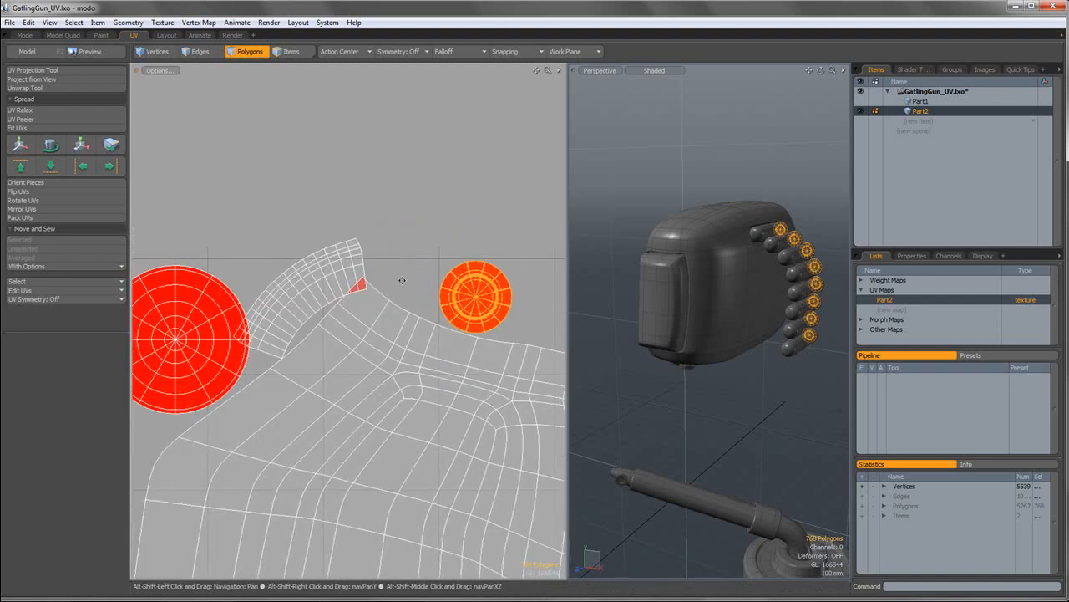
# Select the curved strip island, rotate it to follow the body's top edge, and fit it between the red bullet-end discs and the white discs.
pyautogui.doubleClick(334, 284)
pyautogui.keyDown('alt'); pyautogui.keyDown('shift'); pyautogui.moveTo(334, 284); pyautogui.dragTo(208, 281); pyautogui.keyUp('shift'); pyautogui.keyUp('alt')
pyautogui.press('w')
pyautogui.moveTo(315, 244); pyautogui.dragTo(244, 207)
pyautogui.press('e')
pyautogui.press('w')
pyautogui.moveTo(431, 235); pyautogui.dragTo(432, 257)
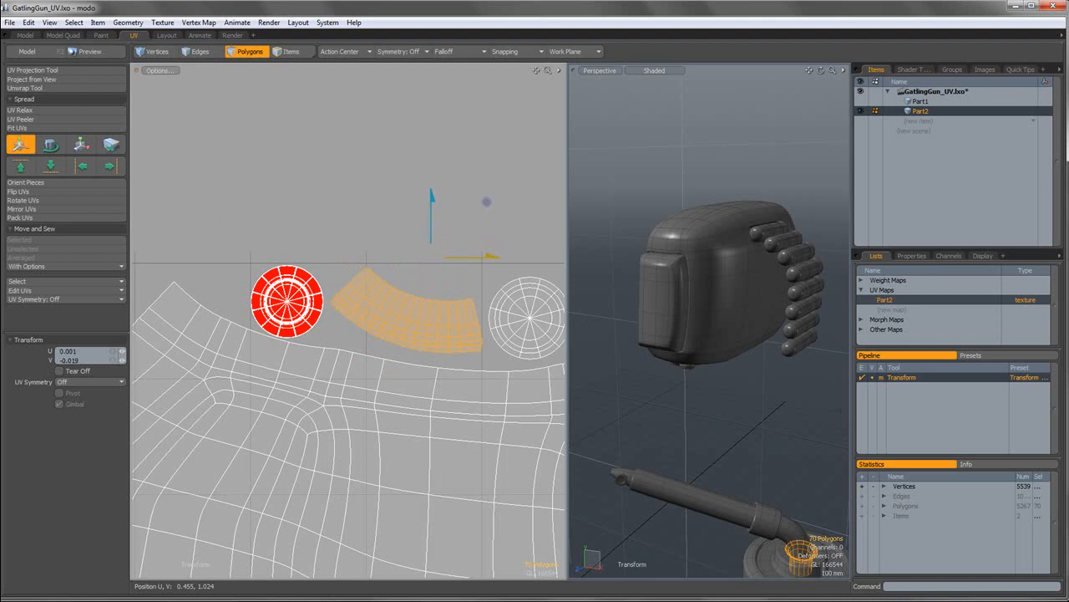
pyautogui.press('space')
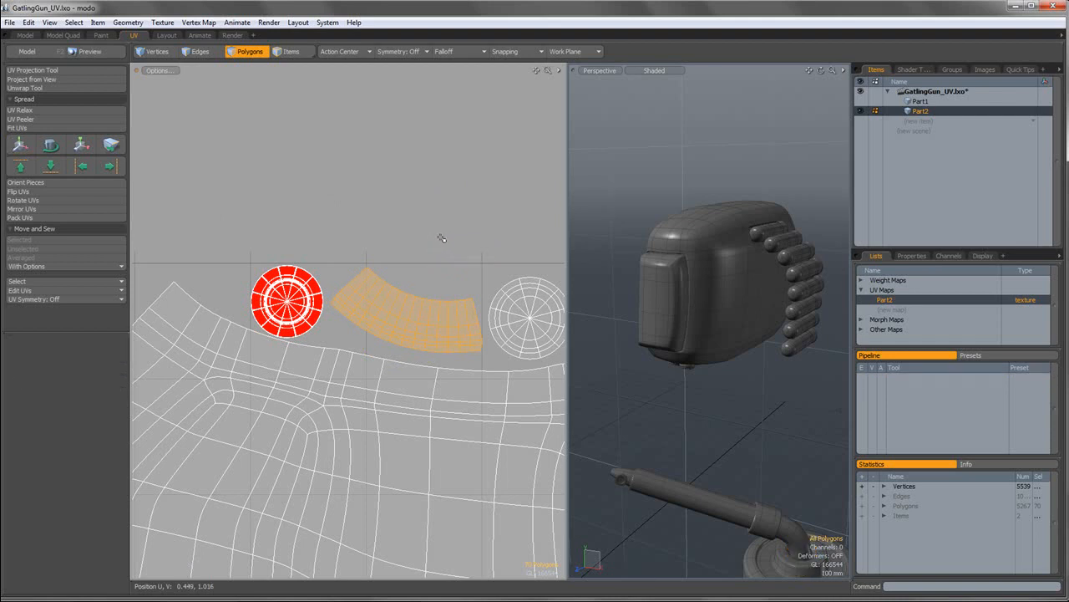
pyautogui.click(437, 234)
# Select the large ringed base disc, shrink it and move it into the UV square under the body island's left end.
pyautogui.scroll(-4, 442, 246)
pyautogui.keyDown('alt'); pyautogui.keyDown('shift'); pyautogui.moveTo(451, 257); pyautogui.dragTo(359, 155); pyautogui.keyUp('shift'); pyautogui.keyUp('alt')
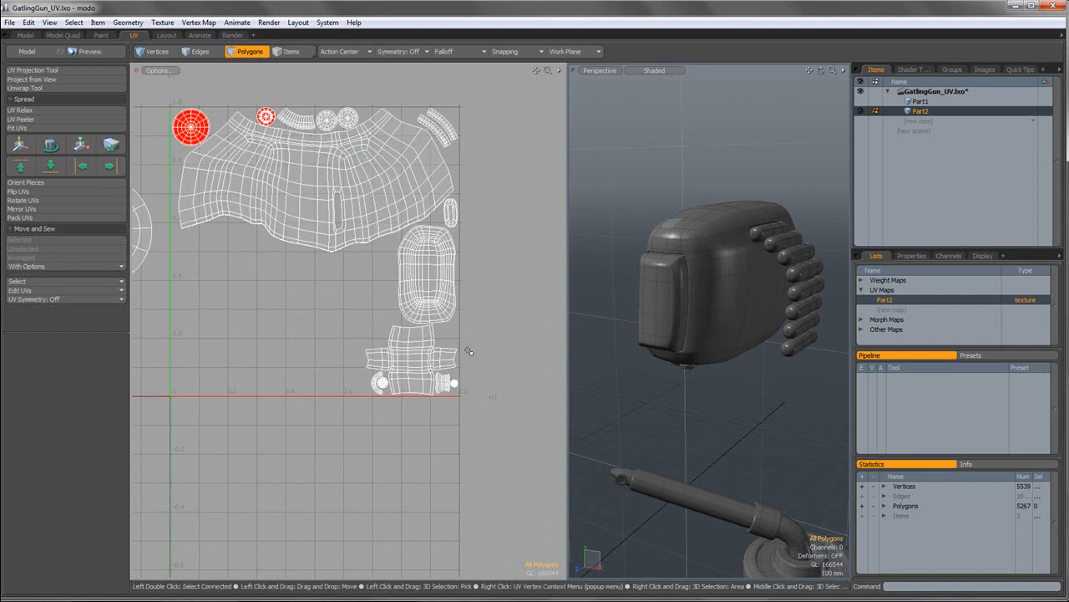
pyautogui.keyDown('alt'); pyautogui.keyDown('shift'); pyautogui.moveTo(342, 316); pyautogui.dragTo(303, 288); pyautogui.keyUp('shift'); pyautogui.keyUp('alt')
pyautogui.scroll(-2, 373, 324)
pyautogui.keyDown('alt'); pyautogui.keyDown('shift'); pyautogui.moveTo(386, 343); pyautogui.dragTo(537, 336); pyautogui.keyUp('shift'); pyautogui.keyUp('alt')
pyautogui.keyDown('alt'); pyautogui.keyDown('shift'); pyautogui.moveTo(363, 325); pyautogui.dragTo(538, 384); pyautogui.keyUp('shift'); pyautogui.keyUp('alt')
pyautogui.doubleClick(387, 311)
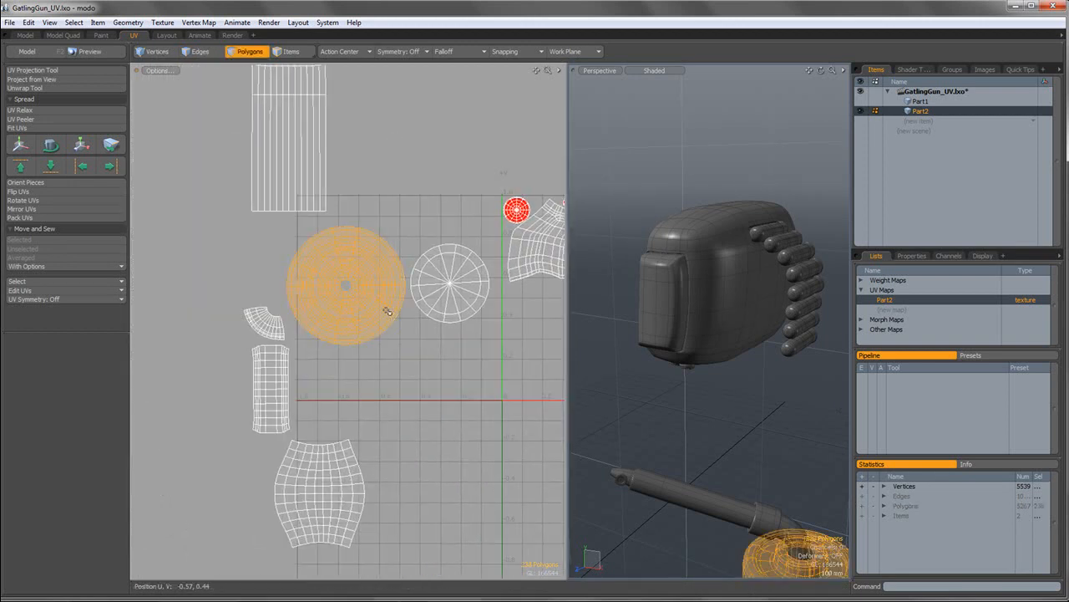
pyautogui.keyDown('alt'); pyautogui.keyDown('shift'); pyautogui.moveTo(416, 323); pyautogui.dragTo(330, 308); pyautogui.keyUp('shift'); pyautogui.keyUp('alt')
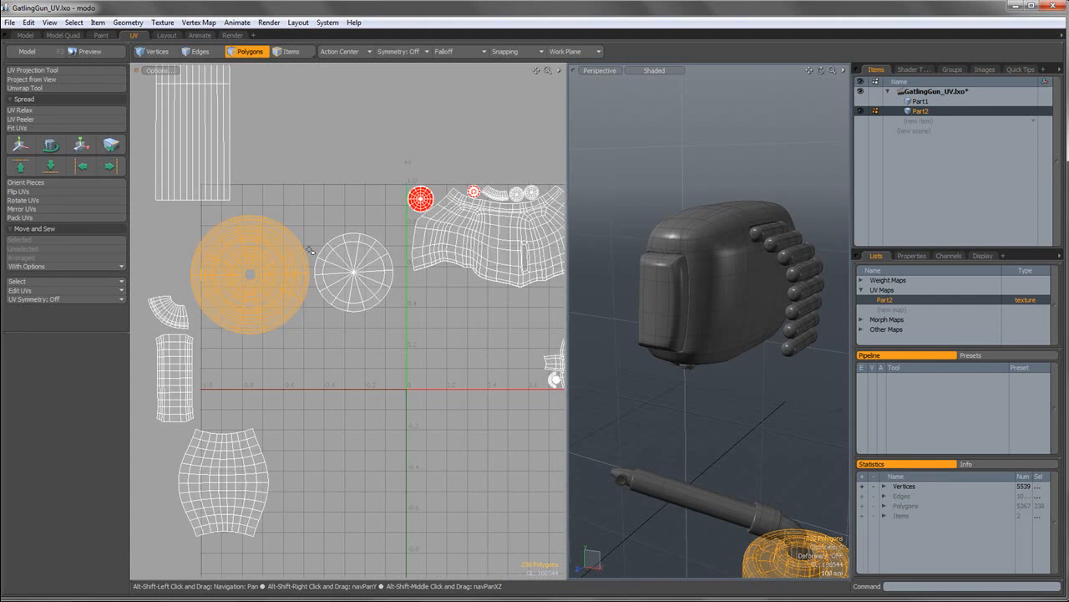
pyautogui.press('r')
pyautogui.moveTo(306, 219); pyautogui.dragTo(481, 265)
pyautogui.press('w')
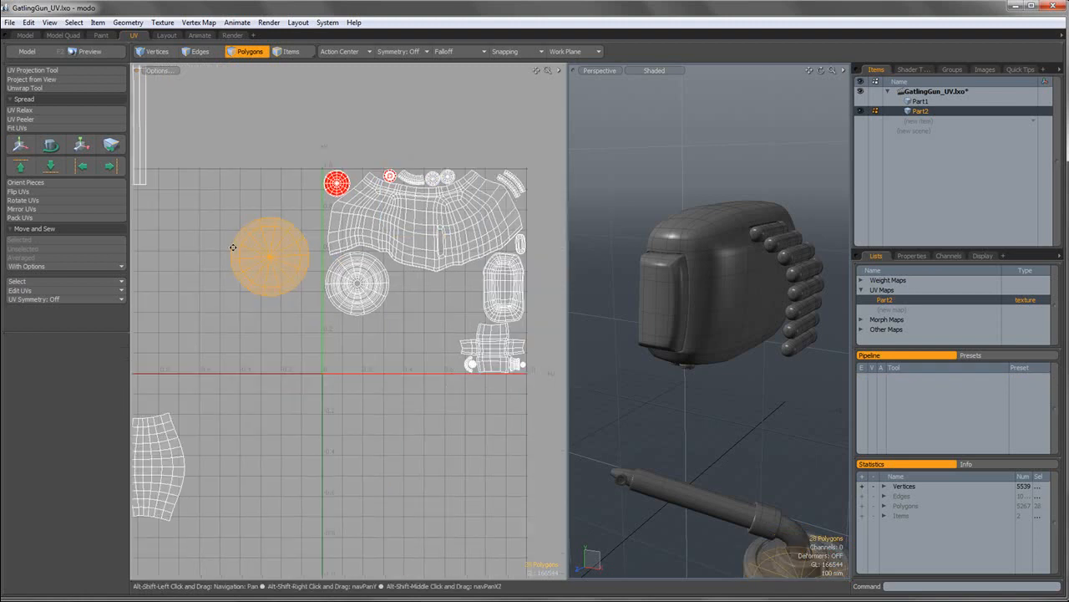
# Shrink the spoked disc island and place it just left of the ringed base disc, then deselect it.
pyautogui.press('y')
pyautogui.moveTo(276, 197); pyautogui.dragTo(298, 248)
pyautogui.press('w')
pyautogui.press('space')
pyautogui.click(243, 222)
# Select the long cylindrical arm island above the grid and move it under the body island, 1.59 in U and -1.29 in V.
pyautogui.scroll(-3, 241, 222)
pyautogui.doubleClick(254, 217)
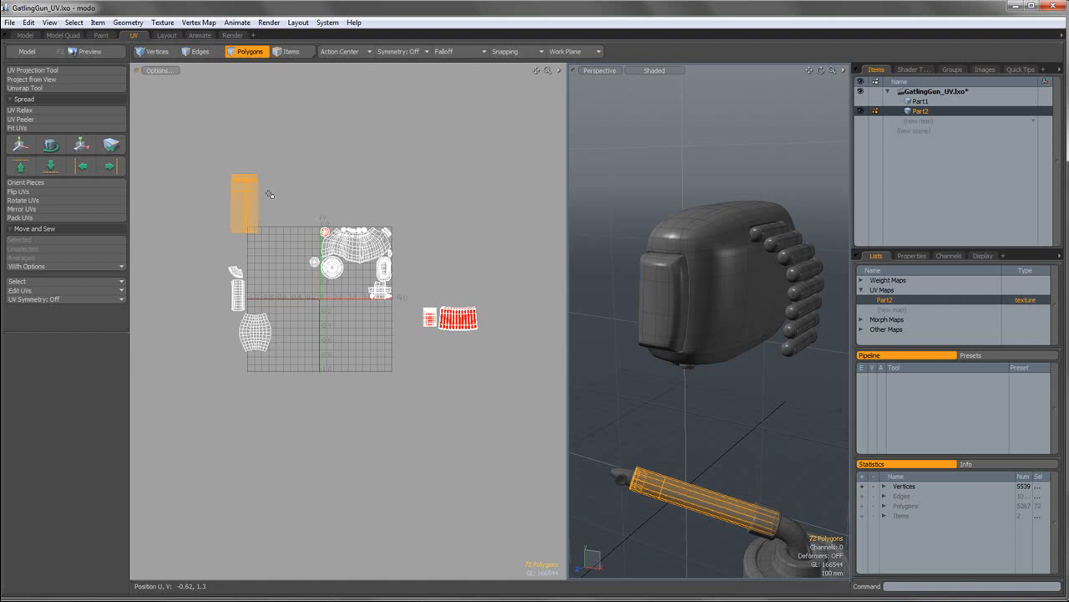
pyautogui.press('w')
pyautogui.moveTo(271, 196); pyautogui.dragTo(388, 290)
pyautogui.scroll(6, 349, 255)
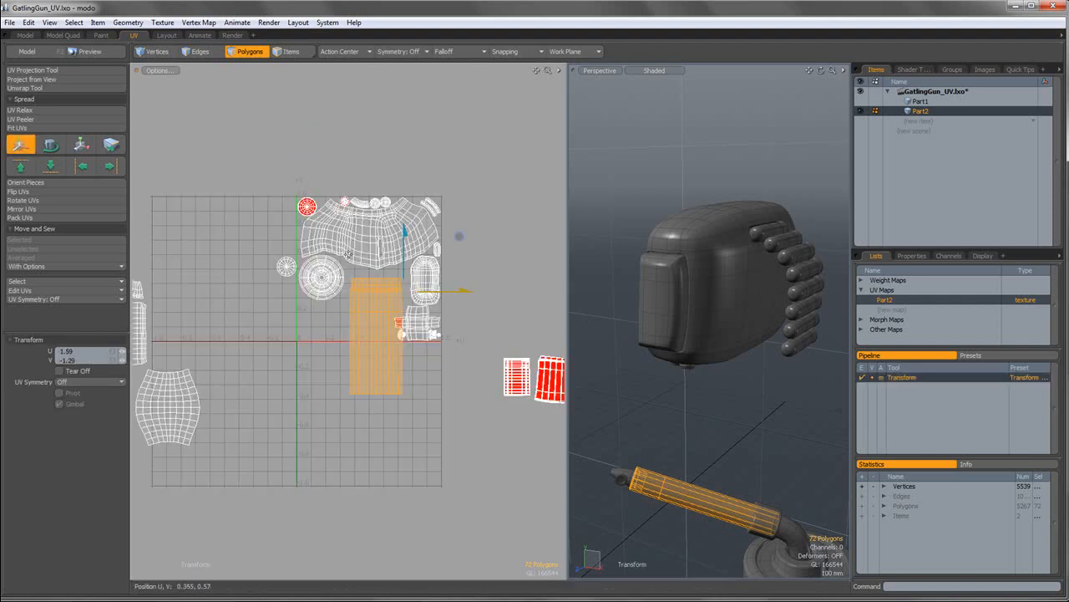
# Shrink the cylindrical arm island to fit between the body and the square's bottom border, beside the ringed disc, and deselect it.
pyautogui.press('r')
pyautogui.moveTo(435, 345); pyautogui.dragTo(380, 284)
pyautogui.press('w')
pyautogui.press('r')
pyautogui.press('w')
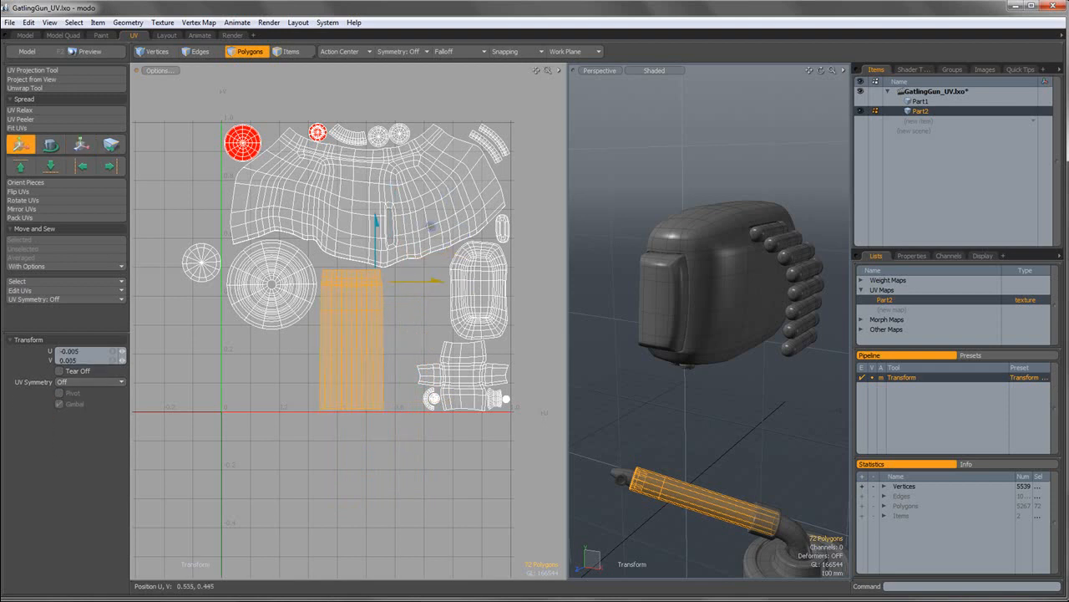
pyautogui.press('space')
pyautogui.click(412, 306)
# Select the arm's elbow island, scale it to 57% and move it beside the cylindrical arm island, 1.57 in U and 0.78 in V.
pyautogui.scroll(-5, 411, 305)
pyautogui.moveTo(297, 342)
pyautogui.keyDown('alt'); pyautogui.keyDown('shift'); pyautogui.mouseDown()
pyautogui.moveTo(369, 341)
pyautogui.moveTo(295, 343)
pyautogui.mouseUp(); pyautogui.keyUp('shift'); pyautogui.keyUp('alt')
pyautogui.doubleClick(330, 381)
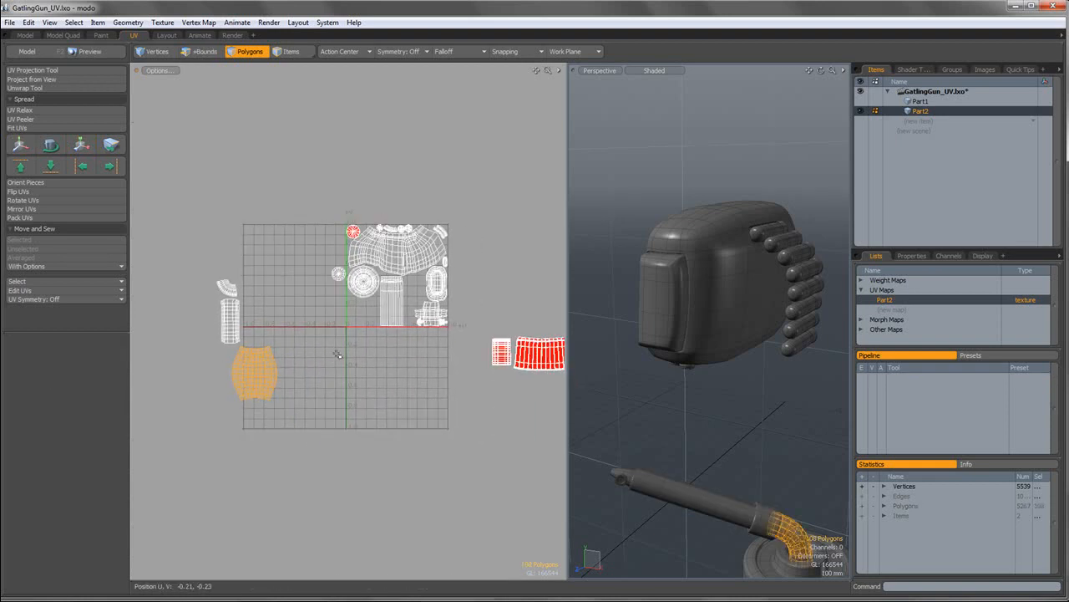
pyautogui.press('r')
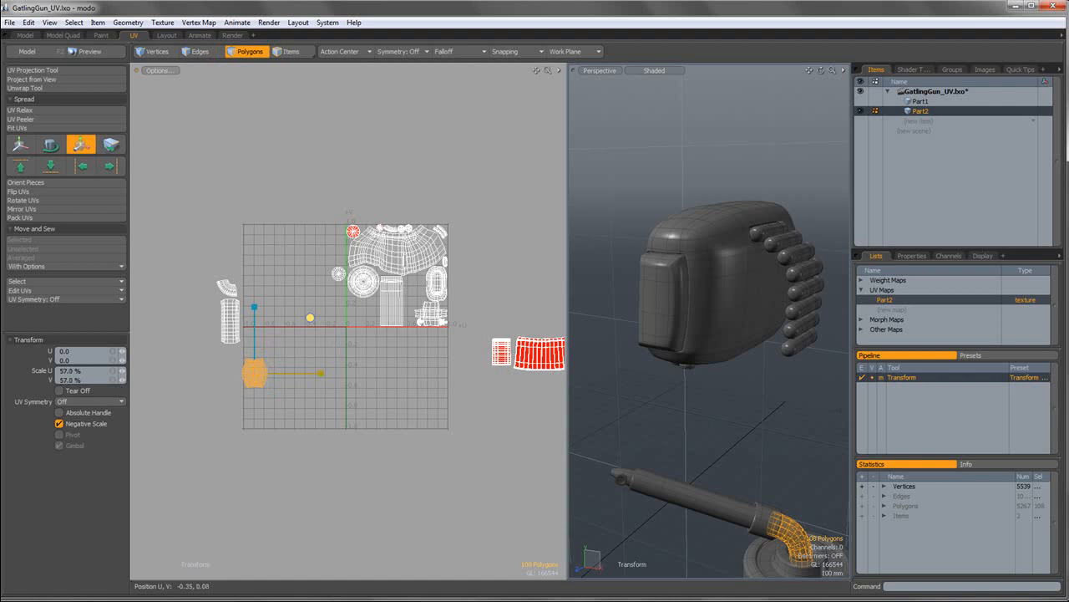
pyautogui.press('w')
pyautogui.moveTo(256, 371); pyautogui.dragTo(414, 293)
pyautogui.scroll(6, 427, 290)
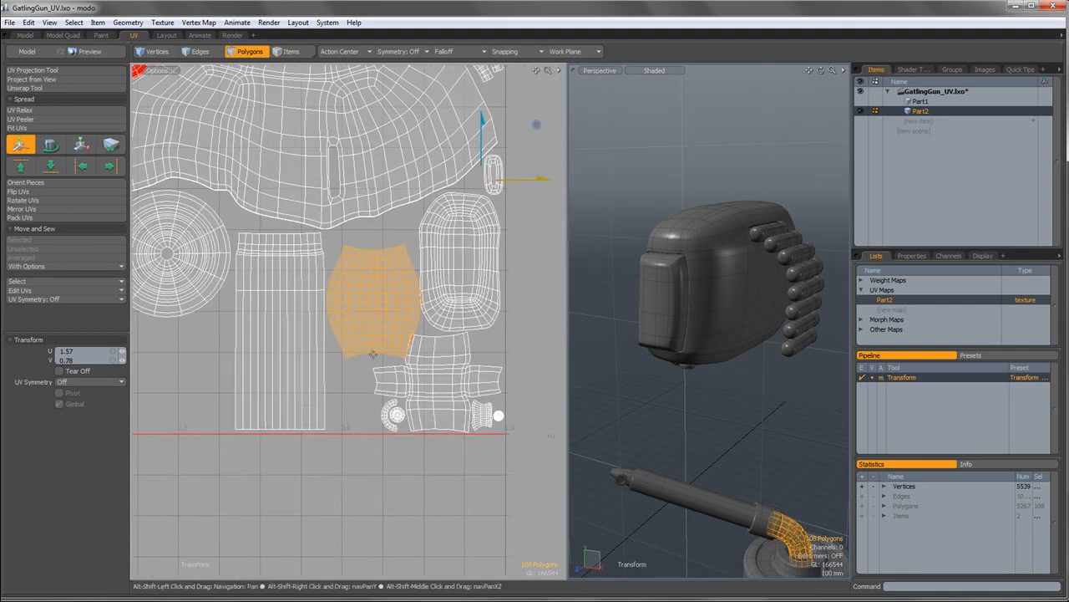
# Enlarge the elbow island to 126.5% and fit it between the cylindrical arm island and the rounded panel.
pyautogui.scroll(2, 398, 270)
pyautogui.press('r')
pyautogui.moveTo(419, 255); pyautogui.dragTo(417, 224)
pyautogui.press('w')
pyautogui.press('r')
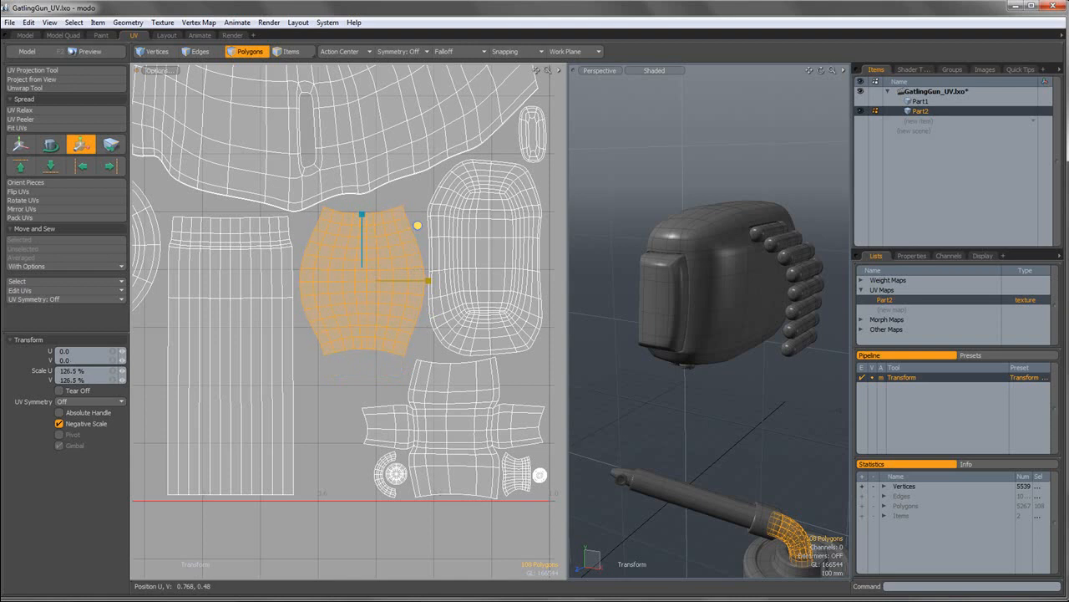
pyautogui.scroll(-5, 410, 230)
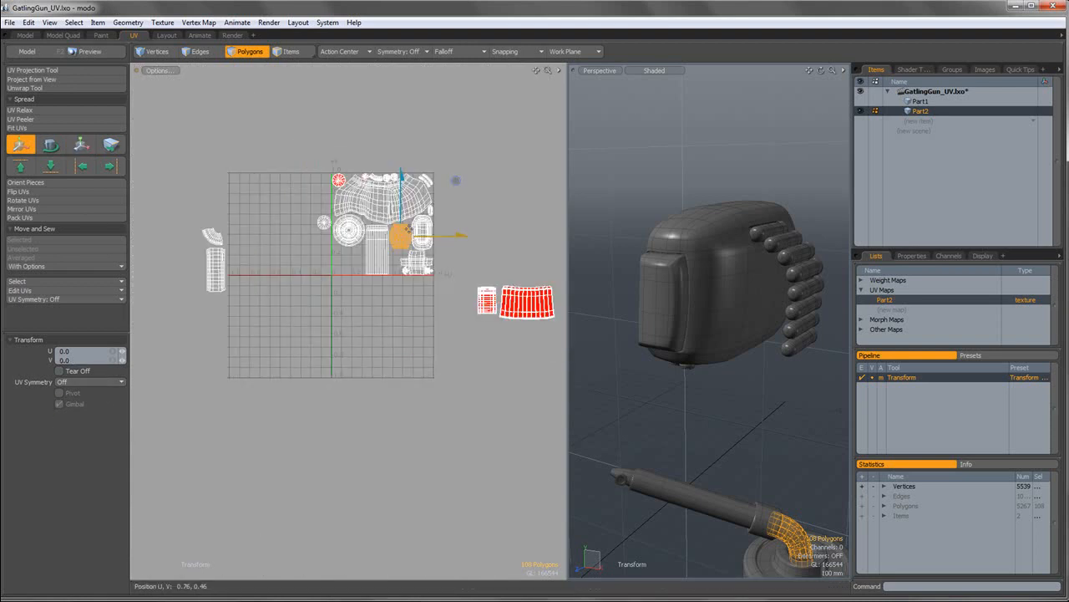
# Select the arm's collar island beyond the grid and move it under the ringed disc, 1.34 in U and 0.09 in V.
pyautogui.press('space')
pyautogui.doubleClick(214, 260)
pyautogui.keyDown('alt'); pyautogui.keyDown('shift'); pyautogui.moveTo(258, 260); pyautogui.dragTo(382, 243); pyautogui.keyUp('shift'); pyautogui.keyUp('alt')
pyautogui.press('r')
pyautogui.press('w')
pyautogui.scroll(5, 276, 249)
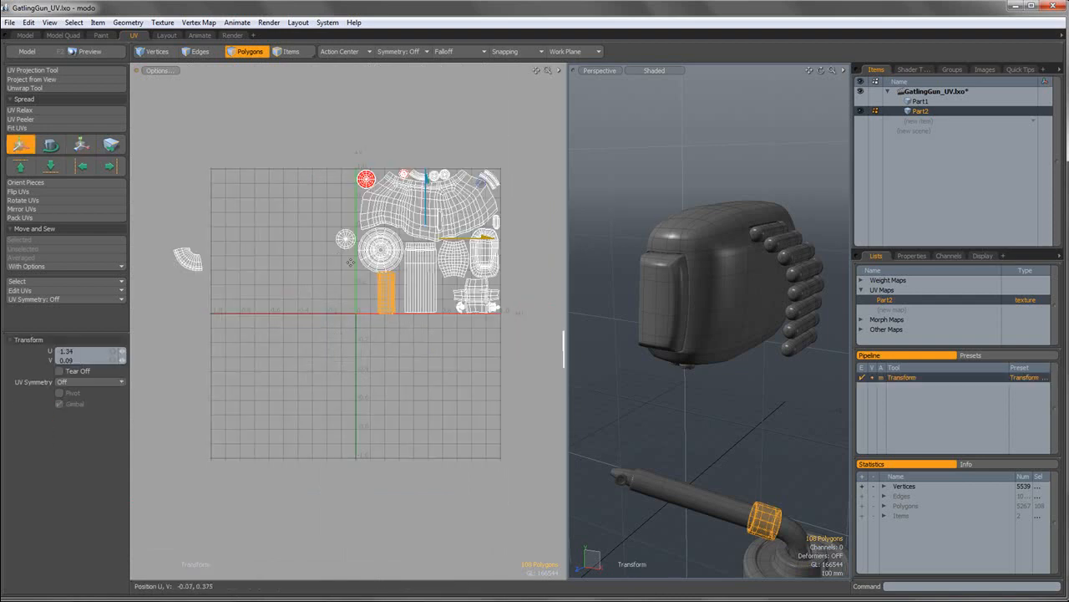
# Shrink the collar island to fit between the ringed disc and the square's bottom border, beside the cylindrical arm island, and deselect it.
pyautogui.keyDown('alt'); pyautogui.keyDown('shift'); pyautogui.moveTo(487, 301); pyautogui.dragTo(443, 280); pyautogui.keyUp('shift'); pyautogui.keyUp('alt')
pyautogui.press('r')
pyautogui.press('w')
pyautogui.press('q')
pyautogui.click(355, 286)
# Select the curved arm tip island and move it beside the collar island, 1.29 in U and -0.21 in V.
pyautogui.scroll(-4, 352, 283)
pyautogui.keyDown('alt'); pyautogui.keyDown('shift'); pyautogui.moveTo(207, 267); pyautogui.dragTo(485, 261); pyautogui.keyUp('shift'); pyautogui.keyUp('alt')
pyautogui.click(272, 266)
pyautogui.press('w')
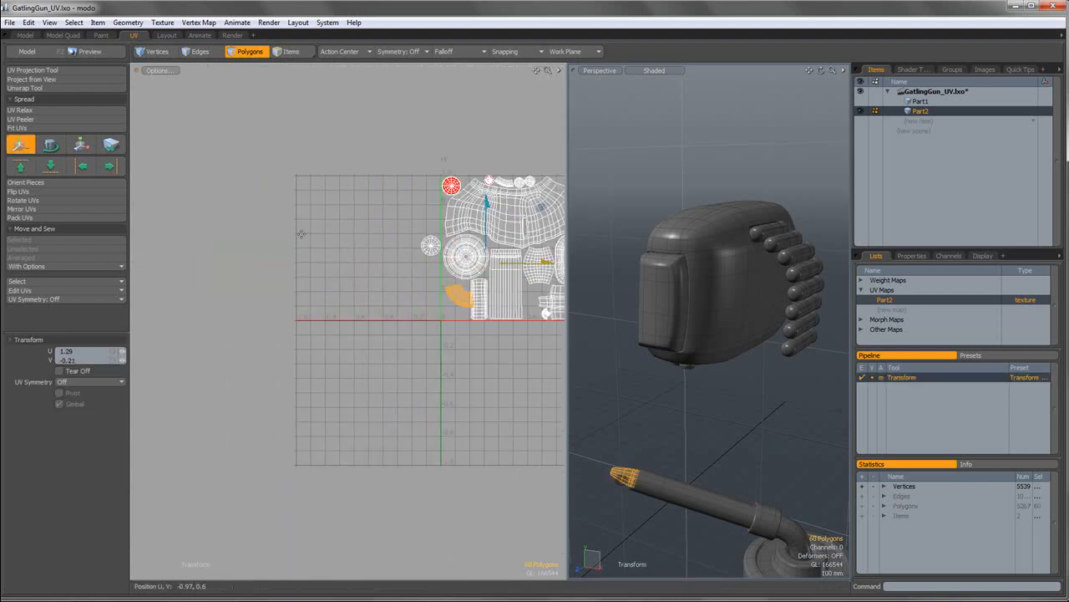
pyautogui.scroll(4, 468, 276)
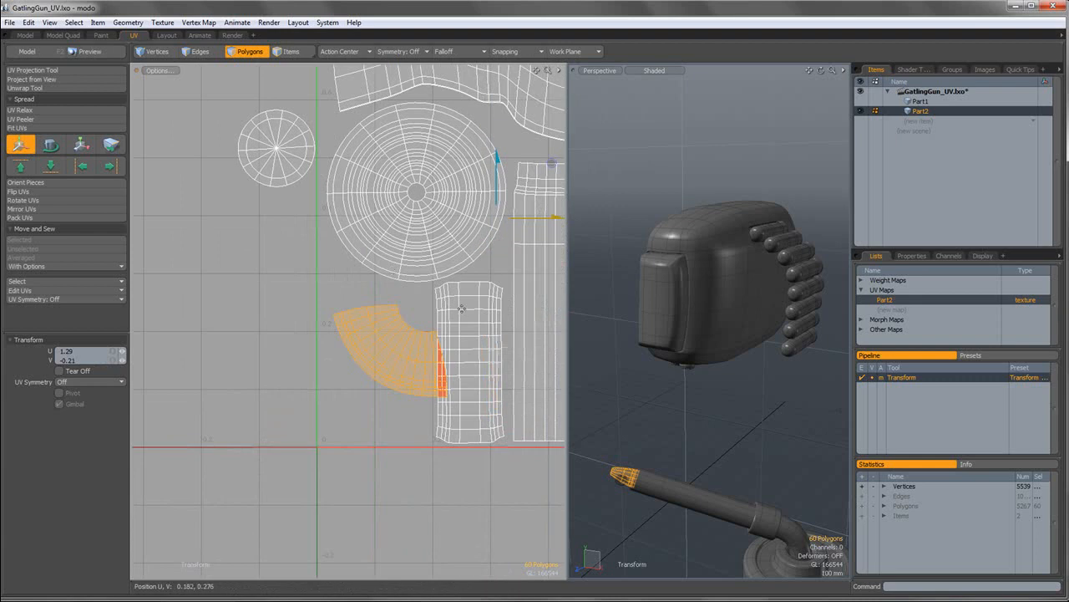
# Rotate the arm tip island clear of the collar island, fit it under the ringed disc and deselect it.
pyautogui.press('e')
pyautogui.moveTo(444, 308); pyautogui.dragTo(422, 320)
pyautogui.press('w')
pyautogui.press('q')
pyautogui.click(301, 306)
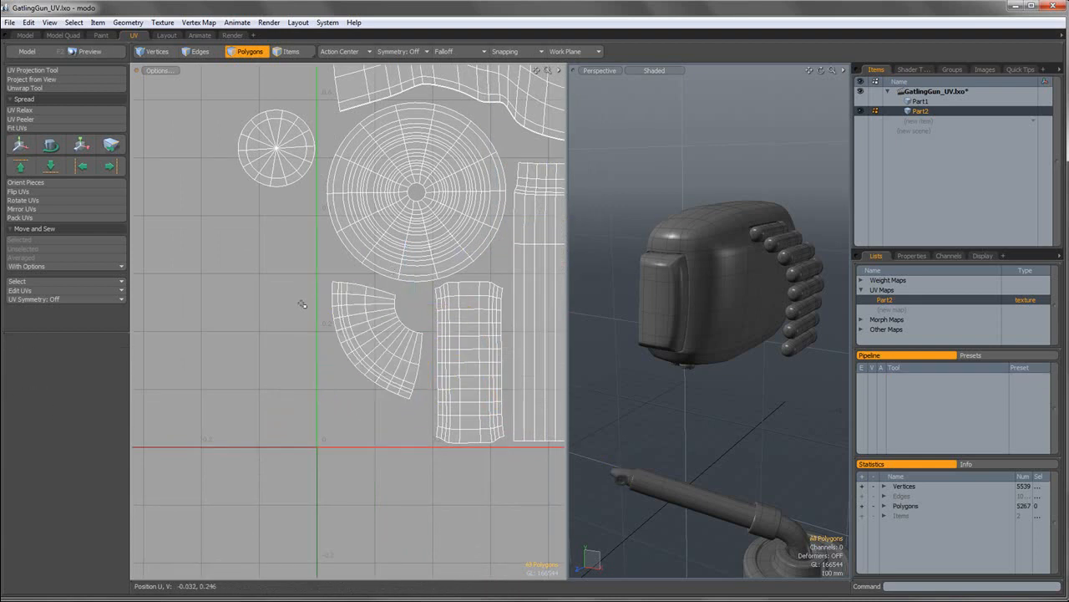
# Select the small base disc island outside the UV square and move it under the elbow island.
pyautogui.scroll(-3, 294, 221)
pyautogui.doubleClick(293, 233)
pyautogui.keyDown('alt'); pyautogui.keyDown('shift'); pyautogui.moveTo(296, 254); pyautogui.dragTo(468, 299); pyautogui.keyUp('shift'); pyautogui.keyUp('alt')
pyautogui.press('w')
pyautogui.scroll(3, 493, 281)
# Shrink the small disc island, fit it between the cylindrical arm island and the elbow island's lower edge, and deselect it.
pyautogui.press('r')
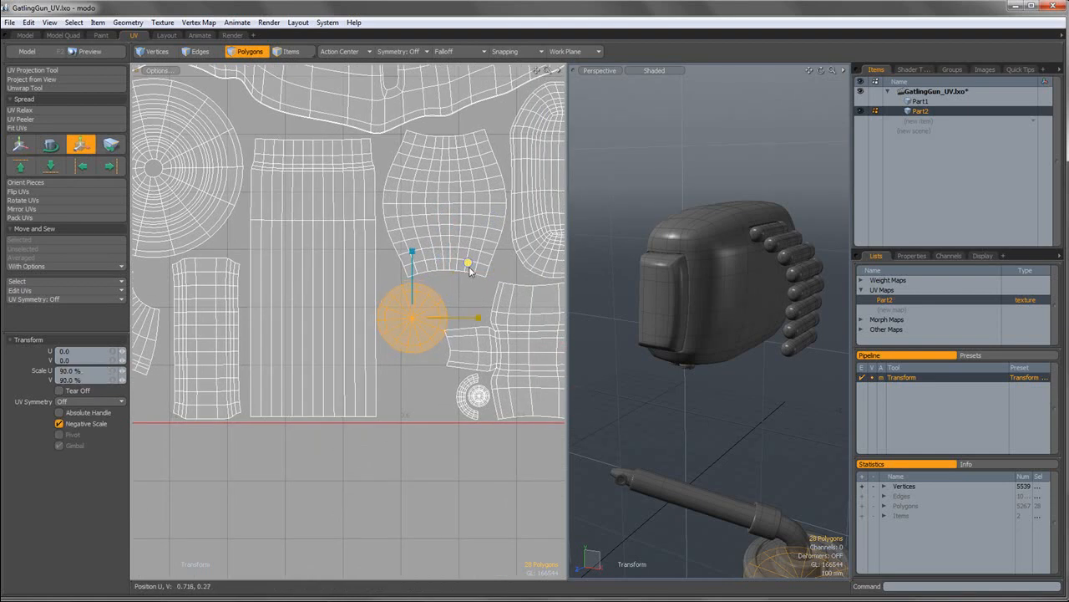
pyautogui.press('w')
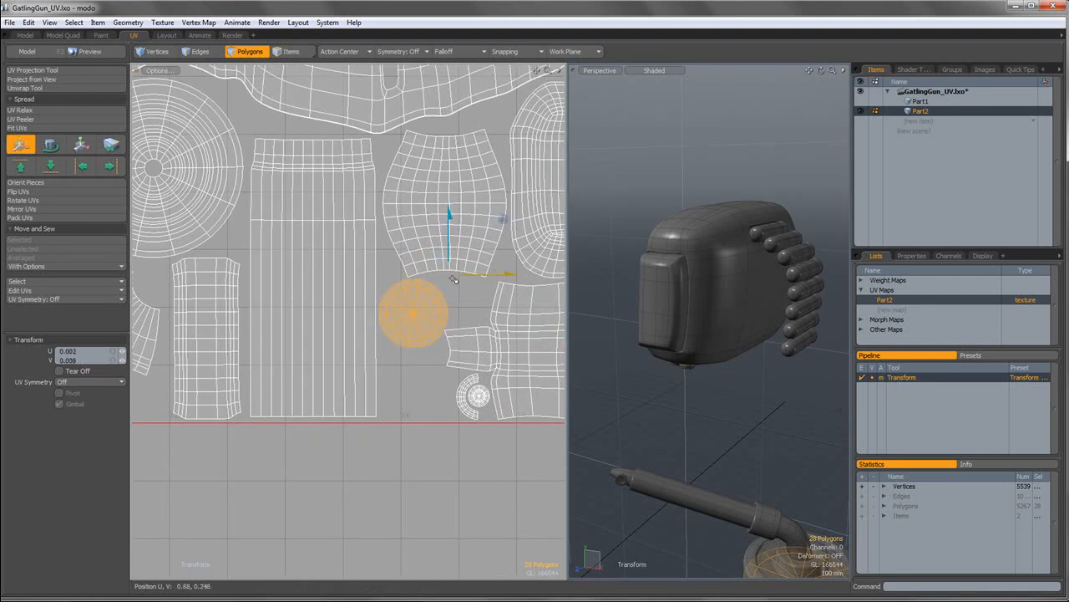
pyautogui.press('r')
pyautogui.press('w')
pyautogui.moveTo(445, 272); pyautogui.dragTo(442, 272)
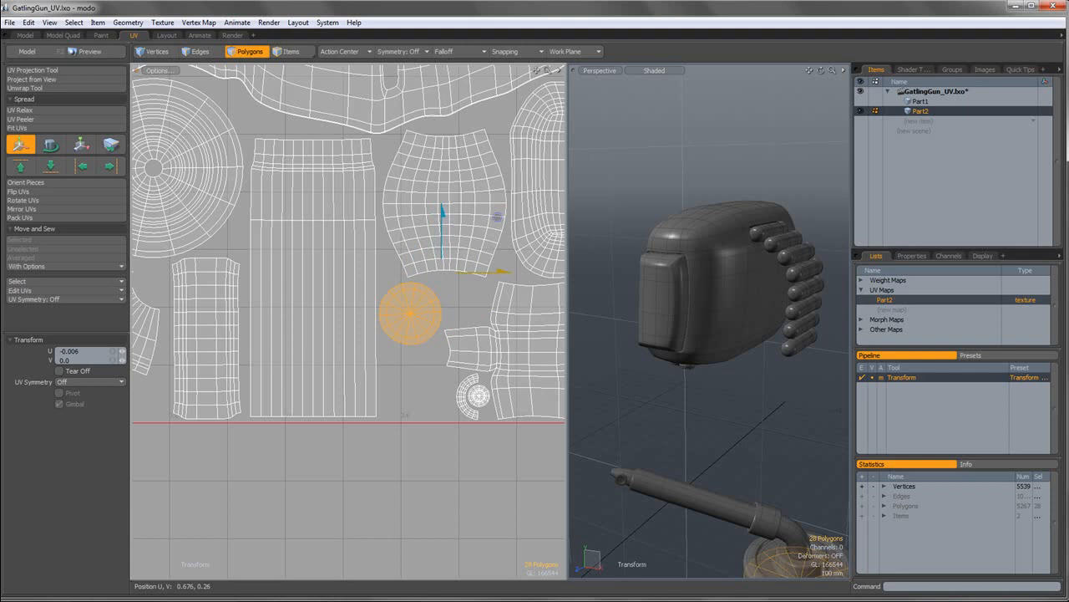
pyautogui.press('space')
pyautogui.click(457, 302)
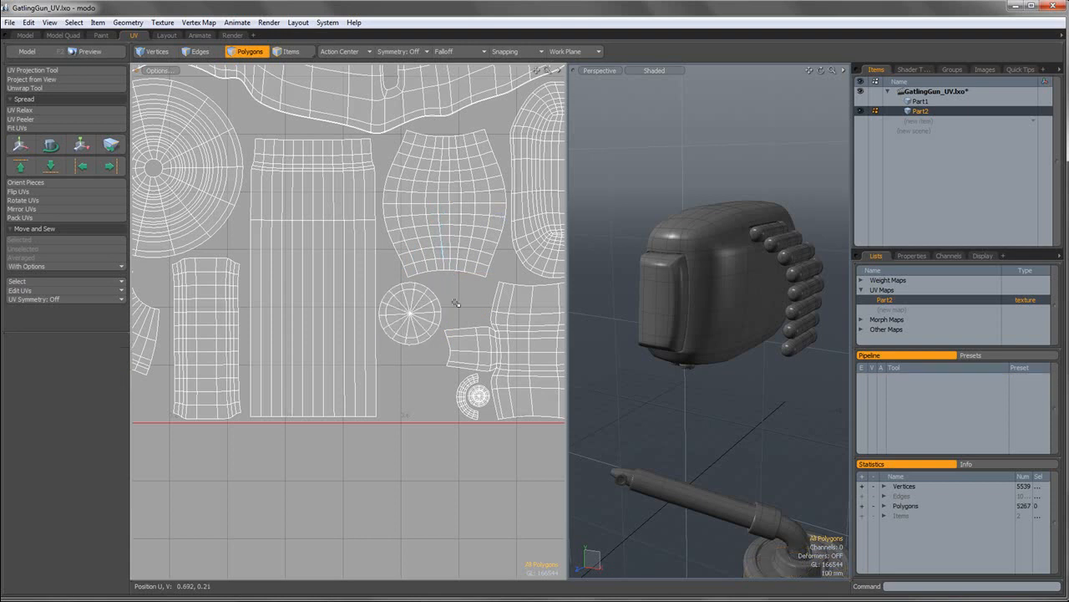
# Select the curved bullet island outside the UV square and move it towards the square.
pyautogui.scroll(-1, 457, 301)
pyautogui.scroll(-1, 488, 331)
pyautogui.keyDown('alt'); pyautogui.keyDown('shift'); pyautogui.moveTo(476, 320); pyautogui.dragTo(297, 199); pyautogui.keyUp('shift'); pyautogui.keyUp('alt')
pyautogui.keyDown('alt'); pyautogui.keyDown('shift'); pyautogui.moveTo(458, 283); pyautogui.dragTo(313, 271); pyautogui.keyUp('shift'); pyautogui.keyUp('alt')
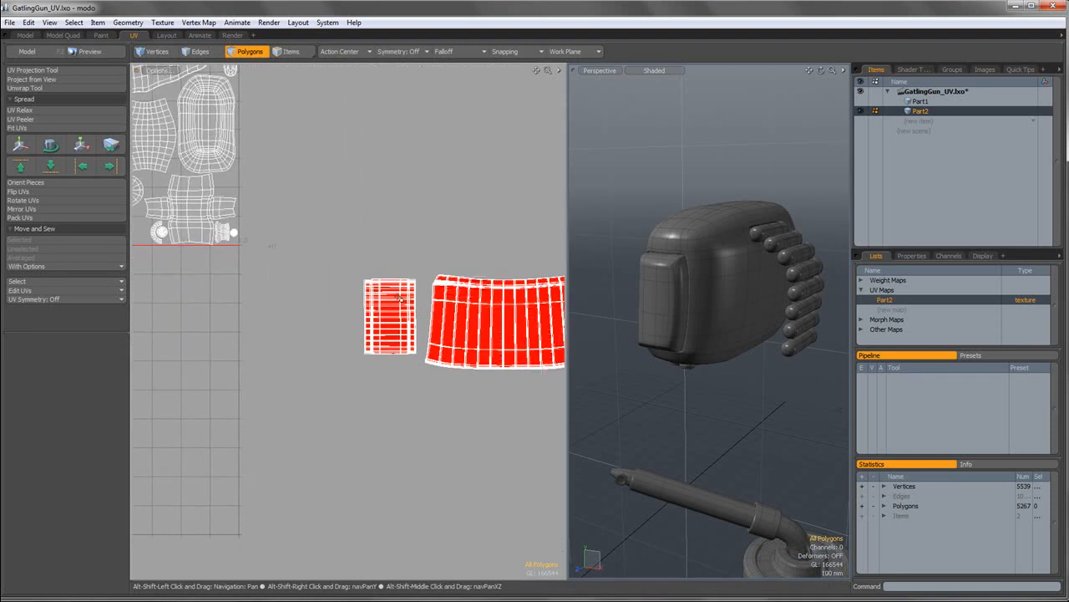
pyautogui.doubleClick(466, 303)
pyautogui.scroll(-1, 466, 303)
pyautogui.keyDown('alt'); pyautogui.keyDown('shift'); pyautogui.moveTo(394, 310); pyautogui.dragTo(230, 276); pyautogui.keyUp('shift'); pyautogui.keyUp('alt')
pyautogui.press('w')
# Shrink the curved bullet island and move it below the arm tip island, -0.545 in U and 0.185 in V.
pyautogui.keyDown('alt'); pyautogui.keyDown('shift'); pyautogui.moveTo(282, 280); pyautogui.dragTo(436, 310); pyautogui.keyUp('shift'); pyautogui.keyUp('alt')
pyautogui.scroll(1, 380, 285)
pyautogui.press('r')
pyautogui.press('w')
pyautogui.moveTo(414, 361); pyautogui.dragTo(256, 304)
pyautogui.keyDown('alt'); pyautogui.keyDown('shift'); pyautogui.moveTo(427, 300); pyautogui.dragTo(508, 303); pyautogui.keyUp('shift'); pyautogui.keyUp('alt')
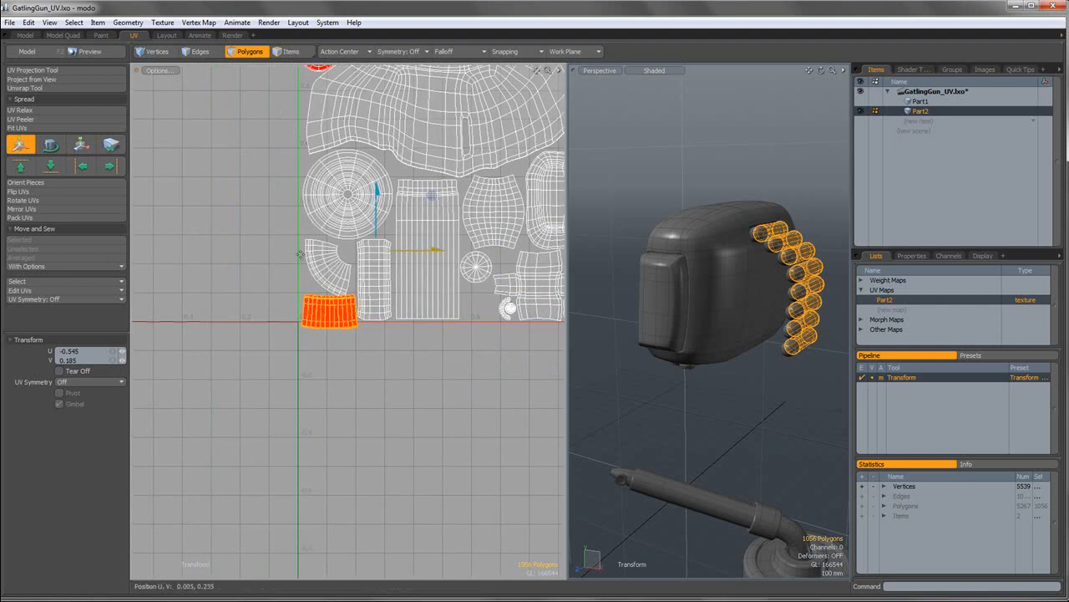
# Nudge the arm tip island up towards the ringed disc and 0.012 in U to make room for the curved bullet island.
pyautogui.scroll(2, 301, 254)
pyautogui.press('space')
pyautogui.doubleClick(361, 266)
pyautogui.press('w')
pyautogui.moveTo(418, 231); pyautogui.dragTo(416, 224)
pyautogui.press('space')
pyautogui.press('w')
pyautogui.moveTo(397, 276); pyautogui.dragTo(407, 276)
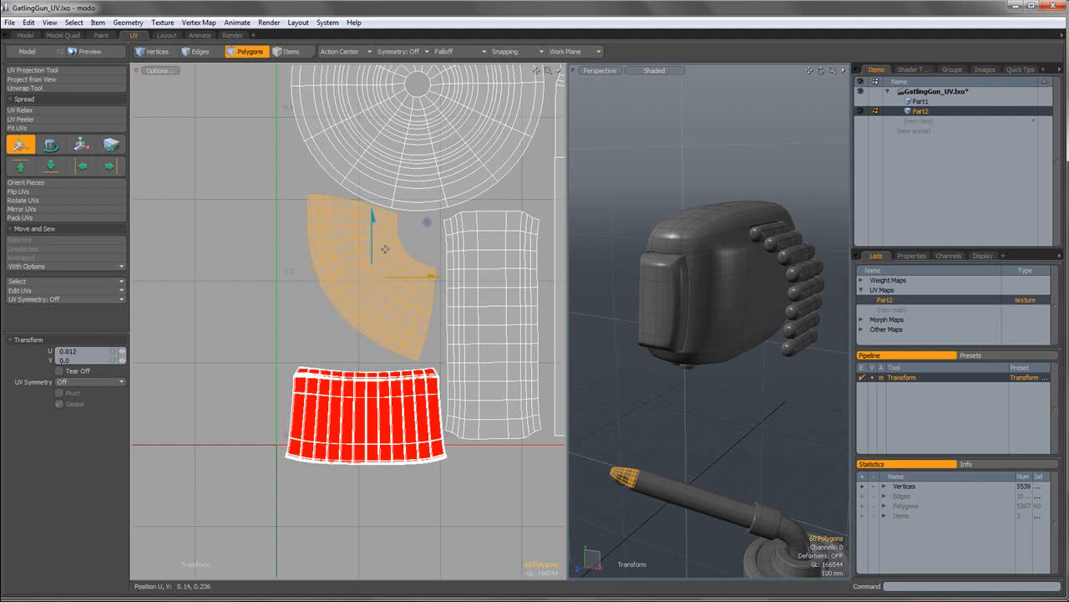
pyautogui.press('space')
# Scale down the curved bullet island to fit inside the UV square's corner below the arm tip island, and deselect it.
pyautogui.doubleClick(382, 375)
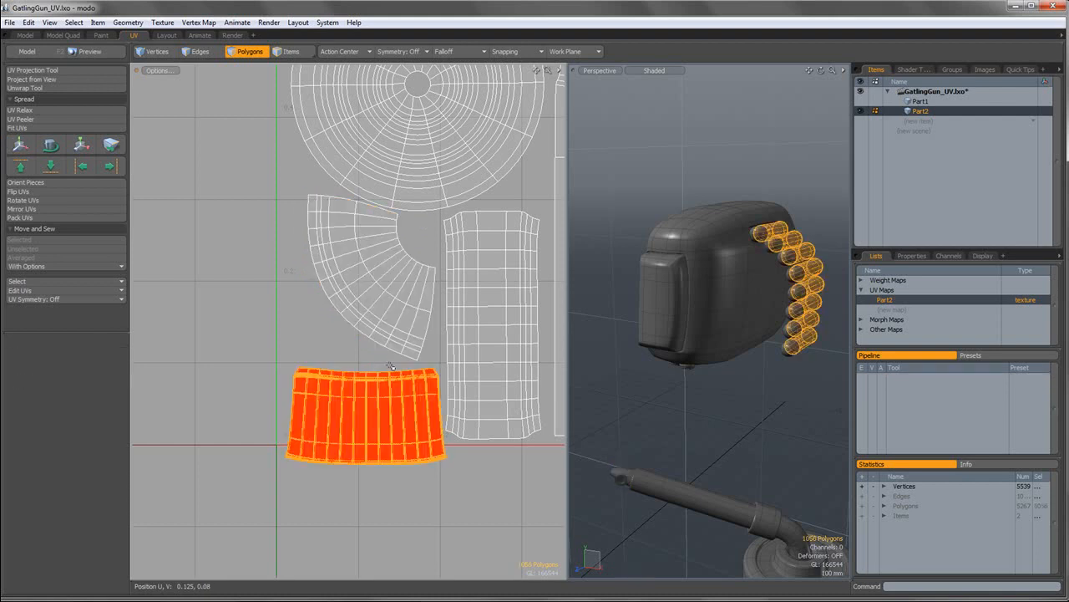
pyautogui.press('r')
pyautogui.moveTo(420, 361); pyautogui.dragTo(409, 342)
pyautogui.press('w')
pyautogui.press('r')
pyautogui.press('w')
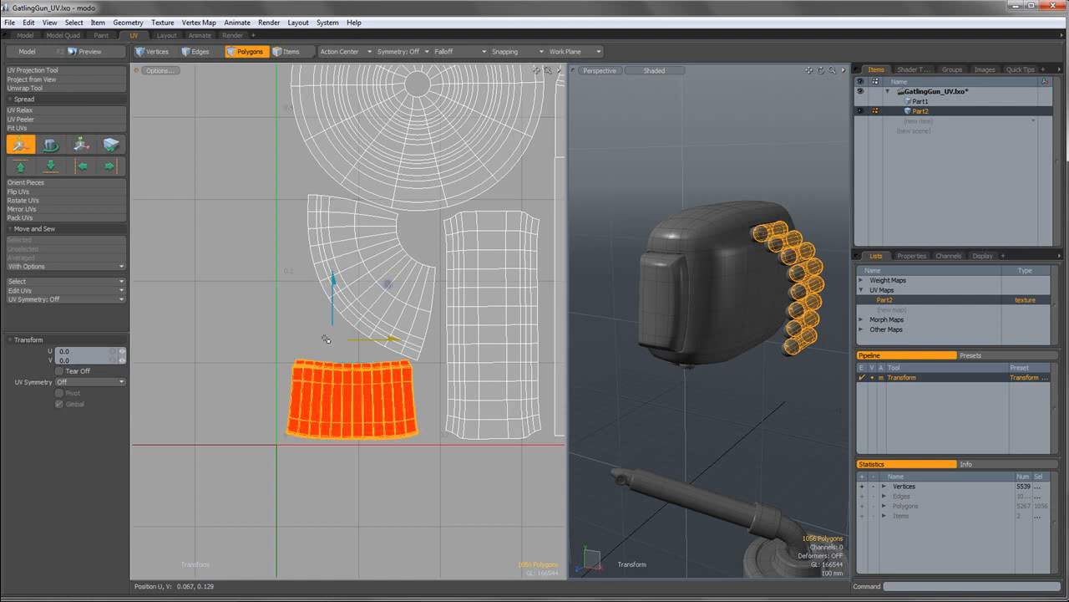
pyautogui.press('q')
pyautogui.press('Escape')
# Select the rectangular bullet island outside the square, scale it to 54% and move it under the small disc island.
pyautogui.scroll(-3, 420, 341)
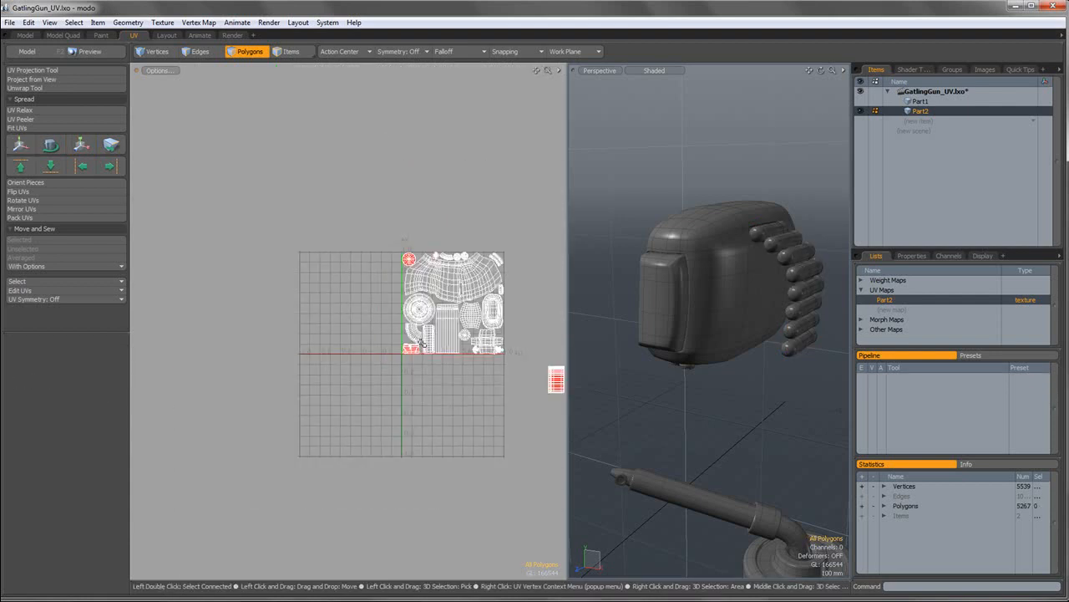
pyautogui.keyDown('alt'); pyautogui.keyDown('shift'); pyautogui.moveTo(474, 345); pyautogui.dragTo(348, 319); pyautogui.keyUp('shift'); pyautogui.keyUp('alt')
pyautogui.moveTo(416, 332); pyautogui.dragTo(483, 399)
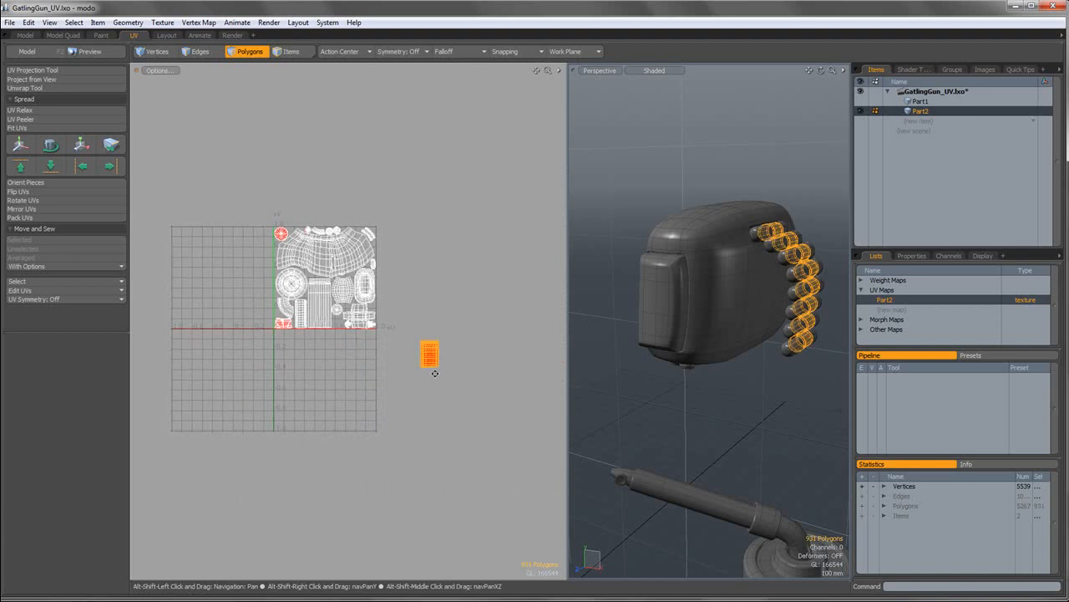
pyautogui.keyDown('alt'); pyautogui.keyDown('shift'); pyautogui.moveTo(436, 364); pyautogui.dragTo(444, 372); pyautogui.keyUp('shift'); pyautogui.keyUp('alt')
pyautogui.press('r')
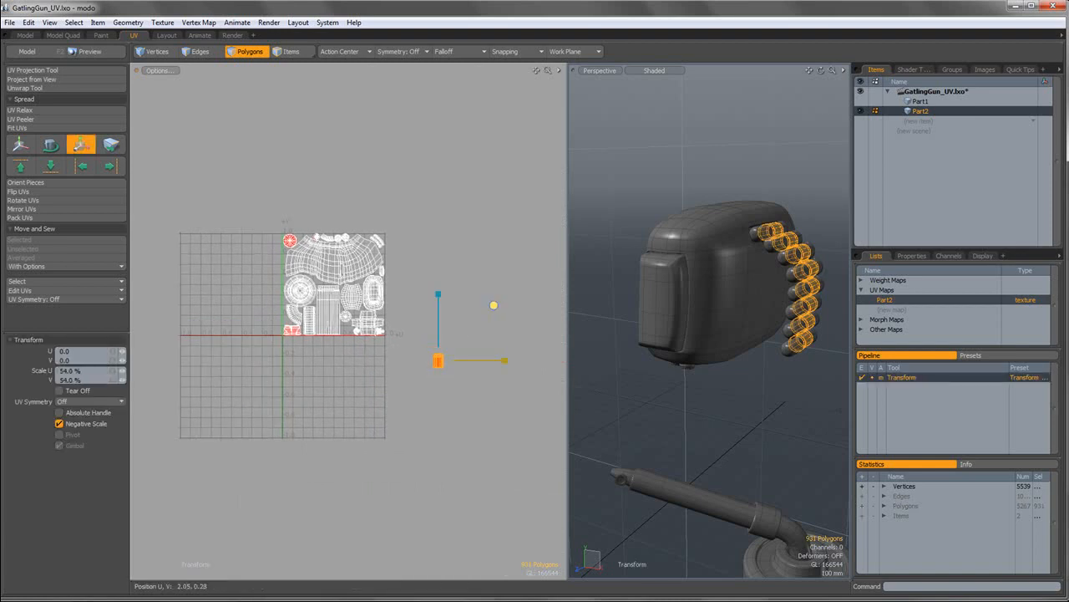
pyautogui.press('w')
pyautogui.moveTo(487, 330); pyautogui.dragTo(393, 265)
# Adjust the rectangular bullet island's size and position to fill the gap between the small disc and the bottom border, and deselect it.
pyautogui.hotkey('shift', 'a')
pyautogui.press('r')
pyautogui.press('w')
pyautogui.moveTo(377, 228); pyautogui.dragTo(389, 266)
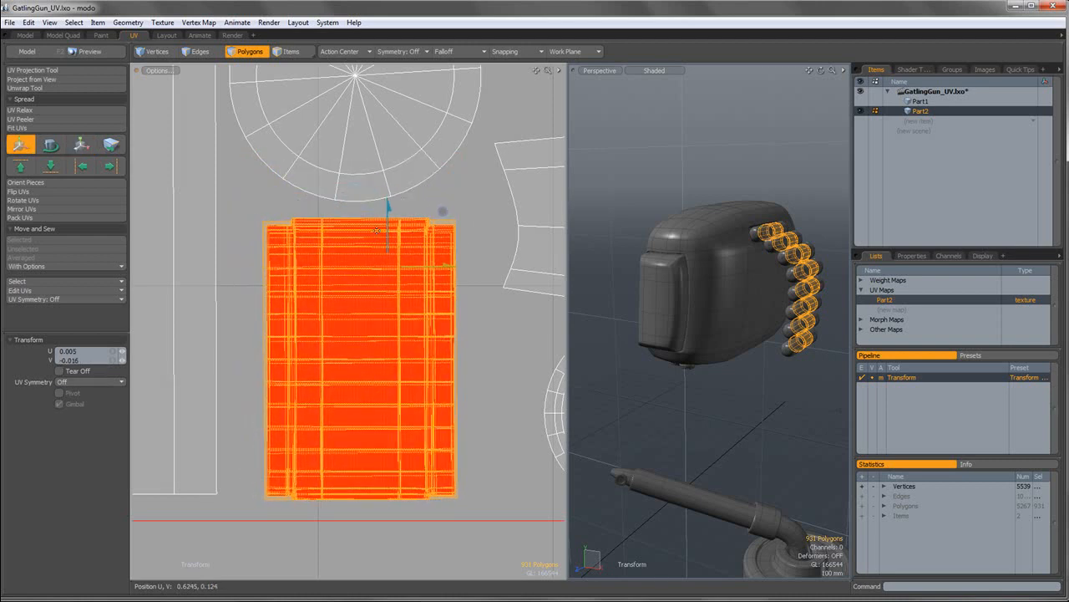
pyautogui.press('r')
pyautogui.moveTo(415, 303); pyautogui.dragTo(415, 305)
pyautogui.press('w')
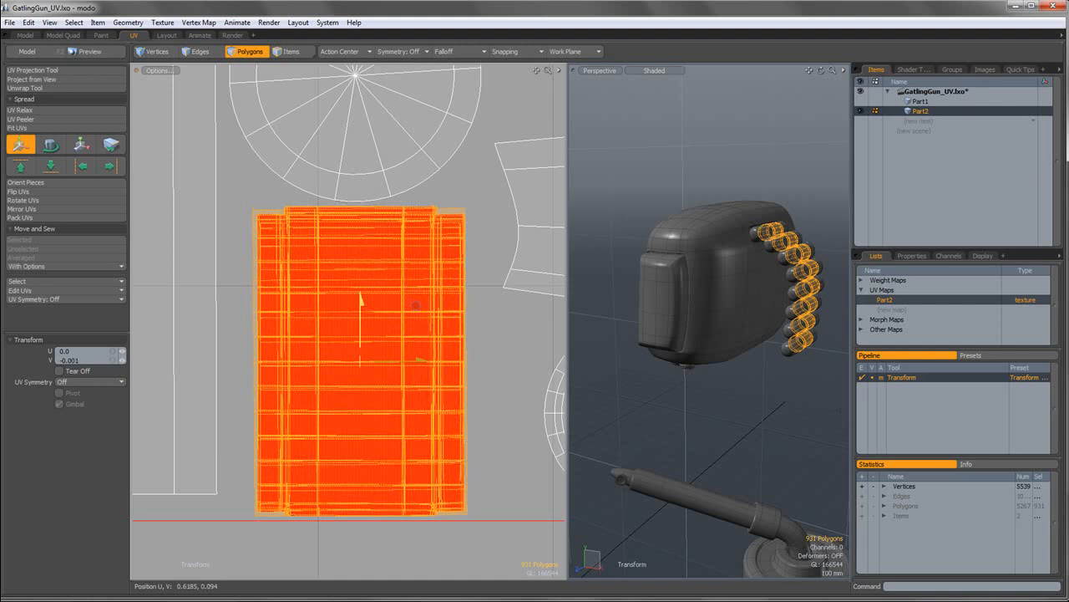
pyautogui.press('space')
pyautogui.click(493, 285)
# Save the GatlingGun_UV scene with the packed UV layout and dismiss the save dialog.
pyautogui.scroll(-7, 493, 285)
pyautogui.keyDown('alt'); pyautogui.keyDown('shift'); pyautogui.moveTo(493, 285); pyautogui.dragTo(396, 396); pyautogui.keyUp('shift'); pyautogui.keyUp('alt')
pyautogui.scroll(-1, 407, 336)
pyautogui.hotkey('ctrl', 's')
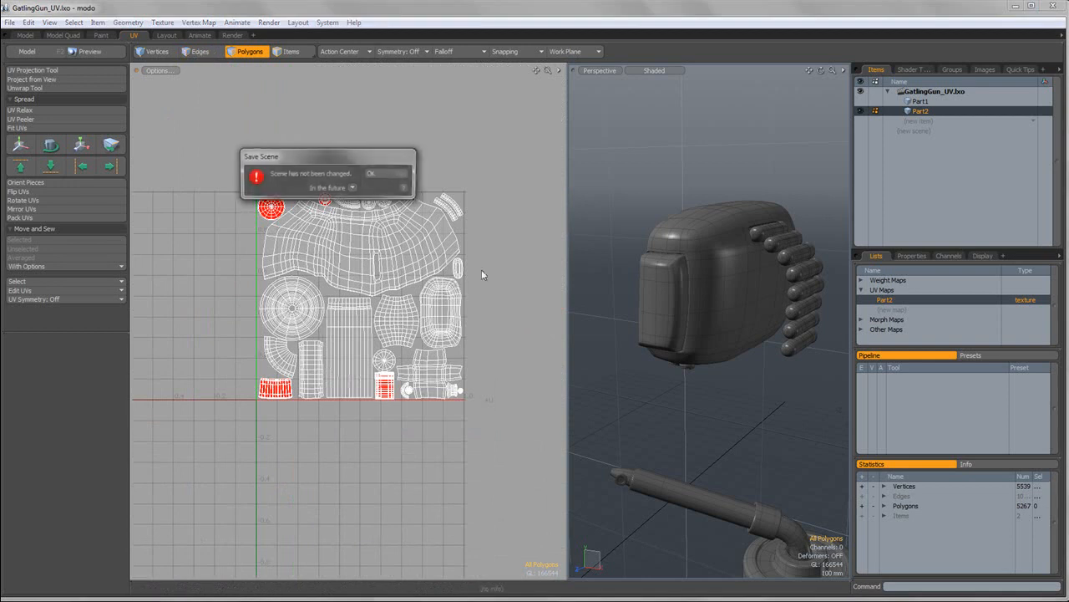
pyautogui.click(399, 174)
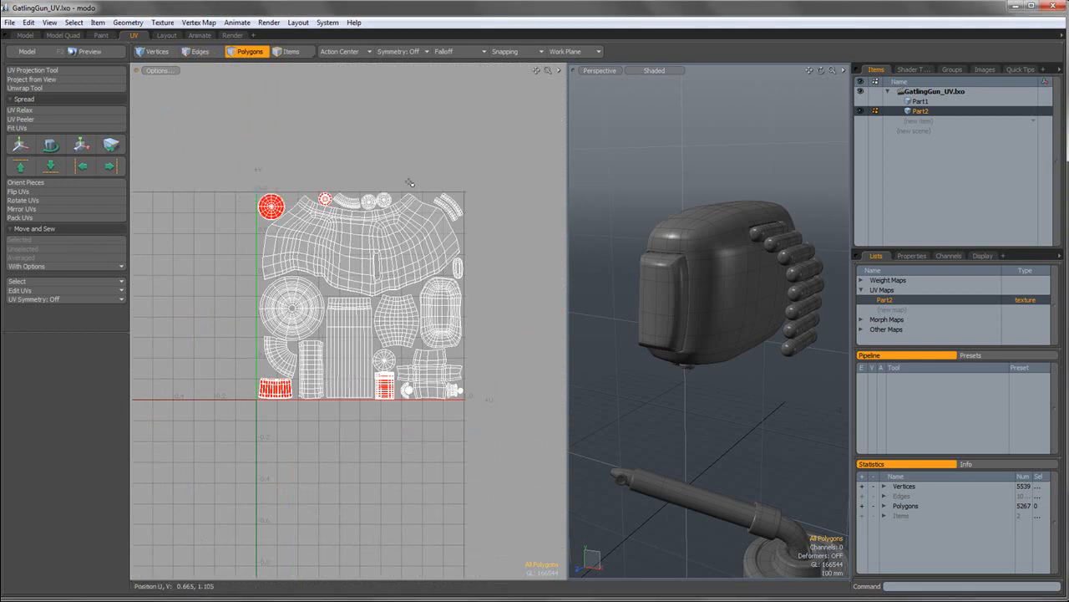
# Switch to the Model layout and make the Part1 mesh visible.
pyautogui.click(31, 39)
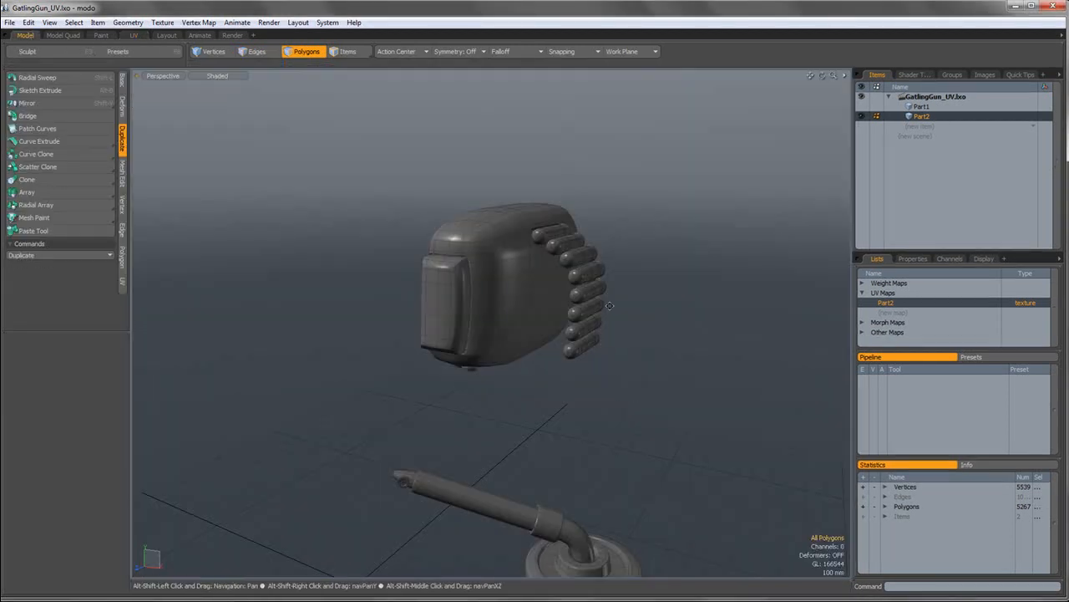
pyautogui.keyDown('alt'); pyautogui.keyDown('shift'); pyautogui.moveTo(627, 389); pyautogui.dragTo(620, 298); pyautogui.keyUp('shift'); pyautogui.keyUp('alt')
pyautogui.click(861, 106)
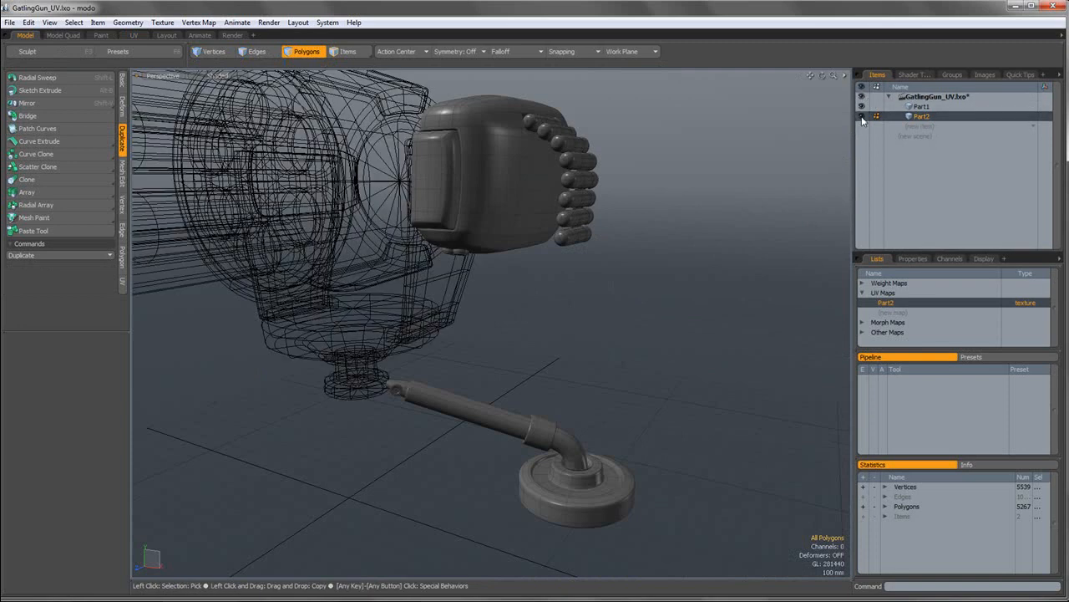
# Display the model in wireframe, select the arm and its round base, and hide Part2's other polygons.
pyautogui.click(230, 77)
pyautogui.click(284, 54)
pyautogui.keyDown('alt'); pyautogui.moveTo(501, 361); pyautogui.dragTo(491, 316); pyautogui.keyUp('alt')
pyautogui.moveTo(336, 335); pyautogui.dragTo(761, 587, button='right')
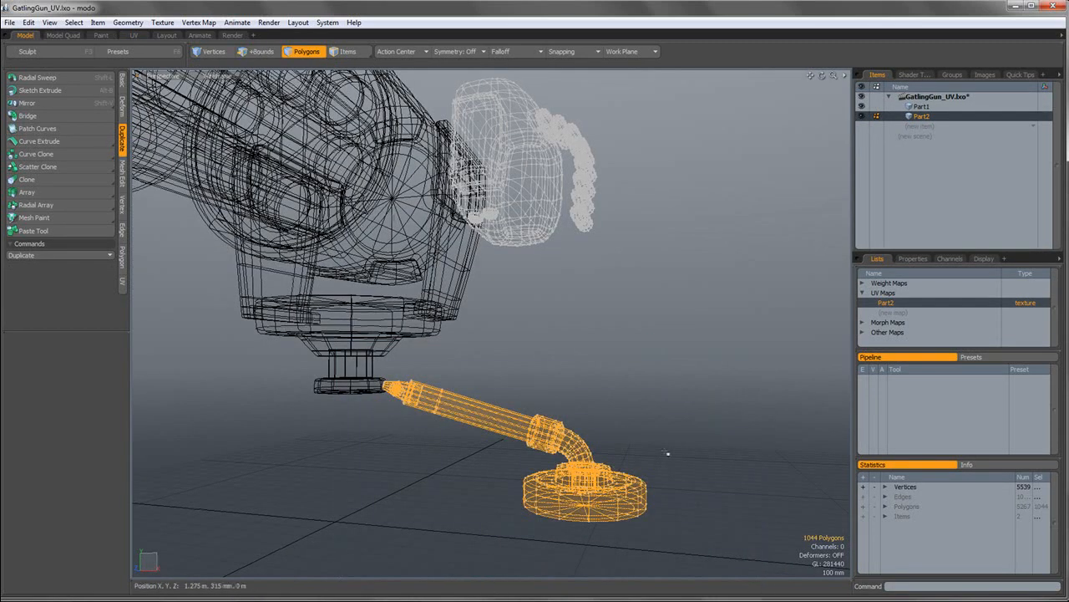
pyautogui.hotkey('shift', 'h')
# From the top view, duplicate the arm and base with a Radial Array of 4 around the gun's Y axis, and deselect.
pyautogui.scroll(-4, 571, 357)
pyautogui.click(164, 76)
pyautogui.click(164, 41)
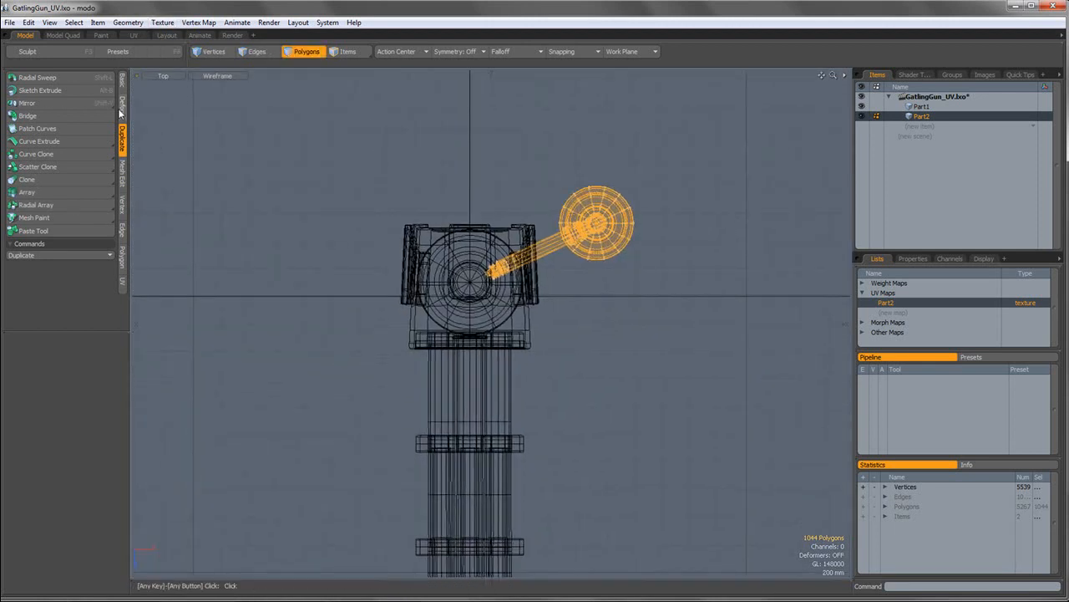
pyautogui.click(36, 205)
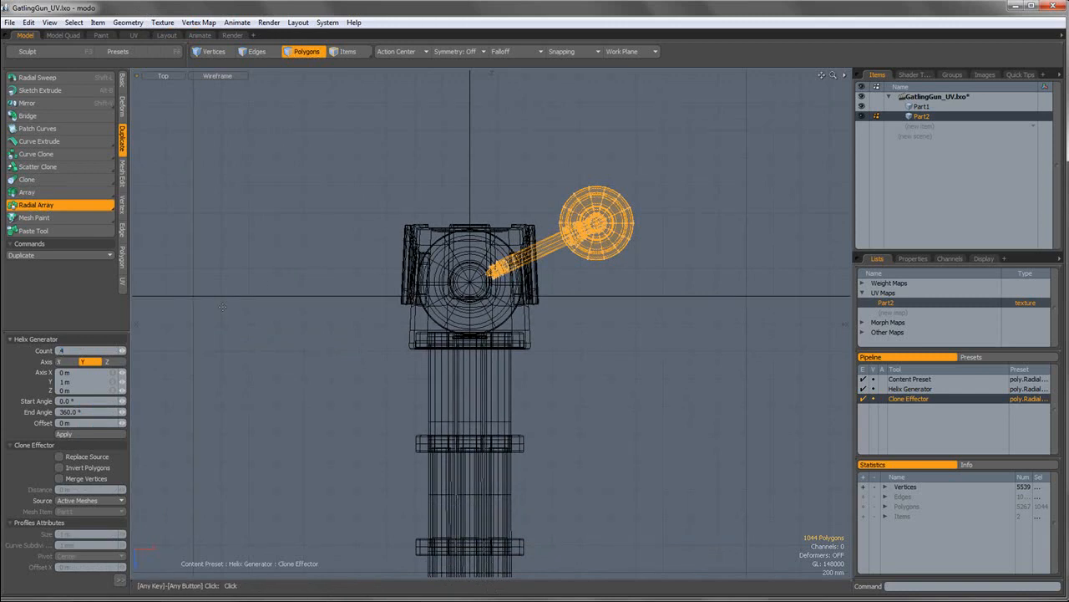
pyautogui.scroll(12, 468, 283)
pyautogui.scroll(5, 459, 285)
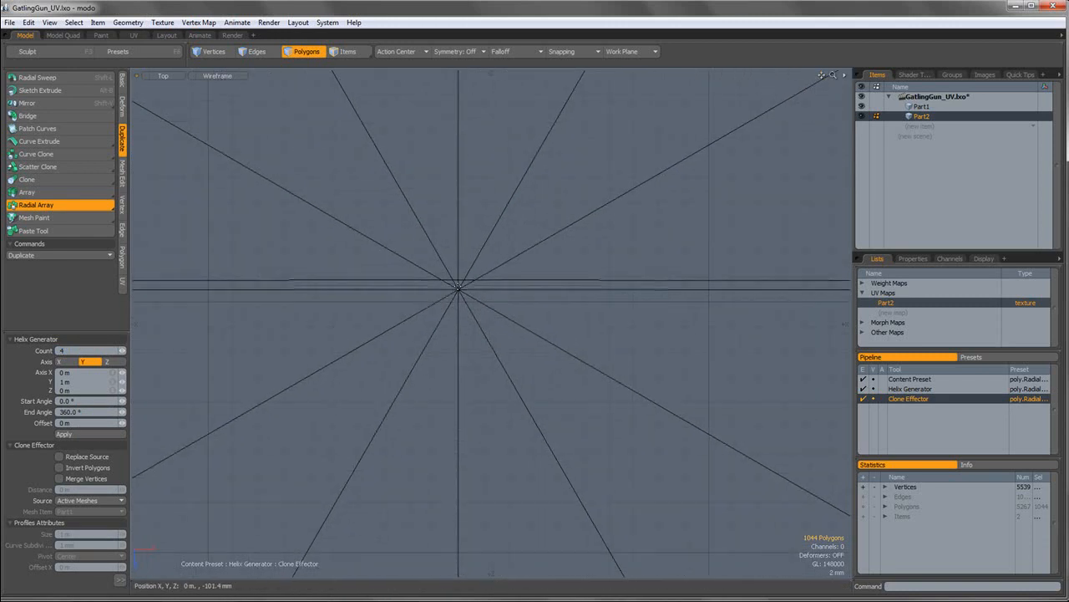
pyautogui.press('a')
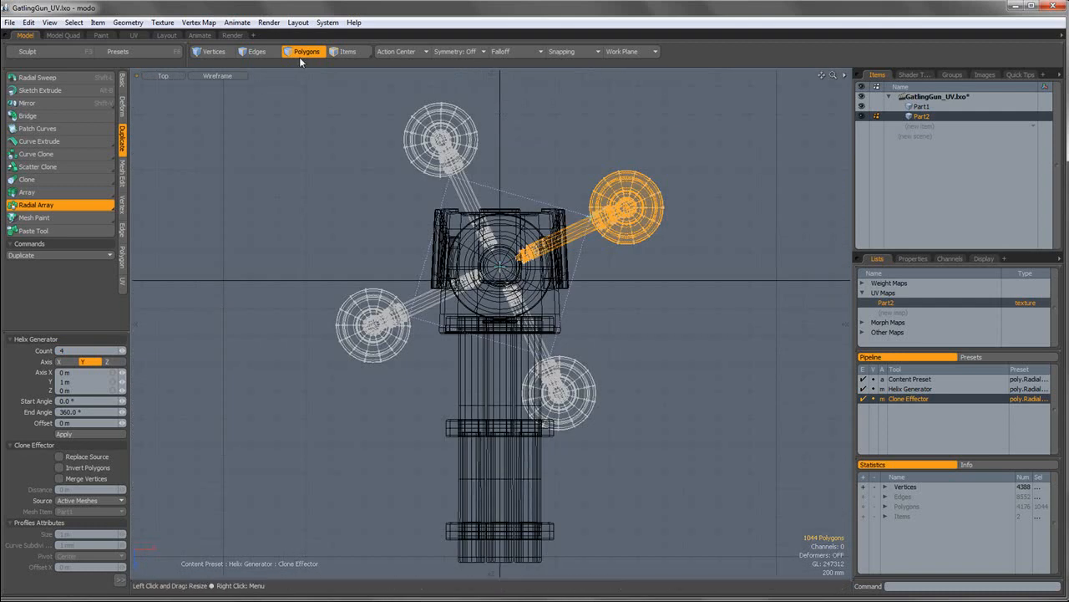
pyautogui.click(305, 55)
pyautogui.click(243, 104)
# Show the four legs in a shaded perspective view, seen from the gun's front side.
pyautogui.click(163, 76)
pyautogui.click(181, 130)
pyautogui.hotkey('shift', 'a')
pyautogui.keyDown('alt'); pyautogui.moveTo(569, 242); pyautogui.dragTo(426, 305); pyautogui.keyUp('alt')
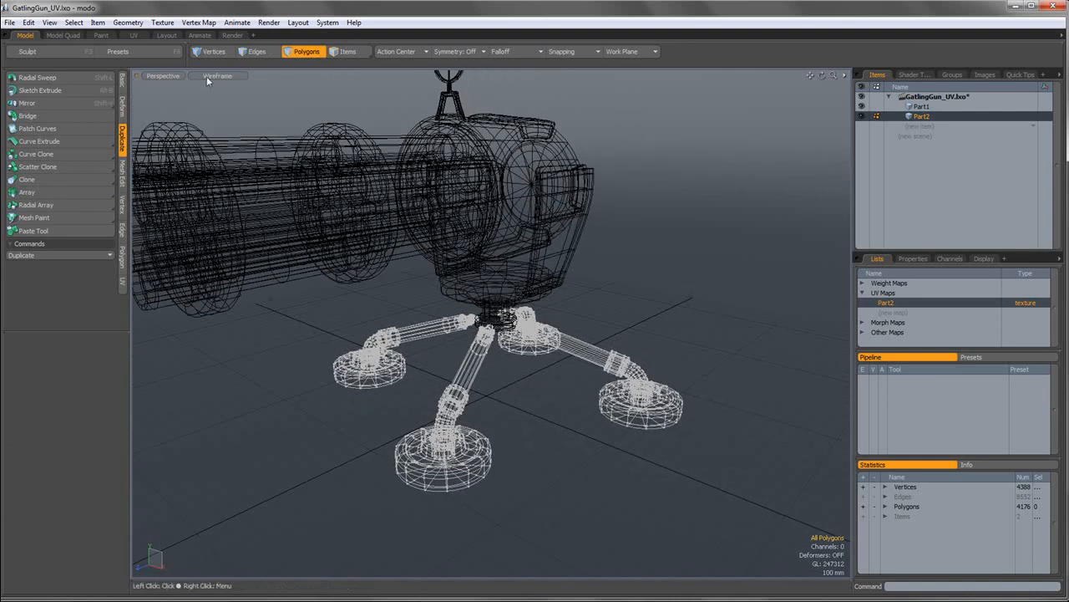
pyautogui.click(208, 77)
pyautogui.click(204, 101)
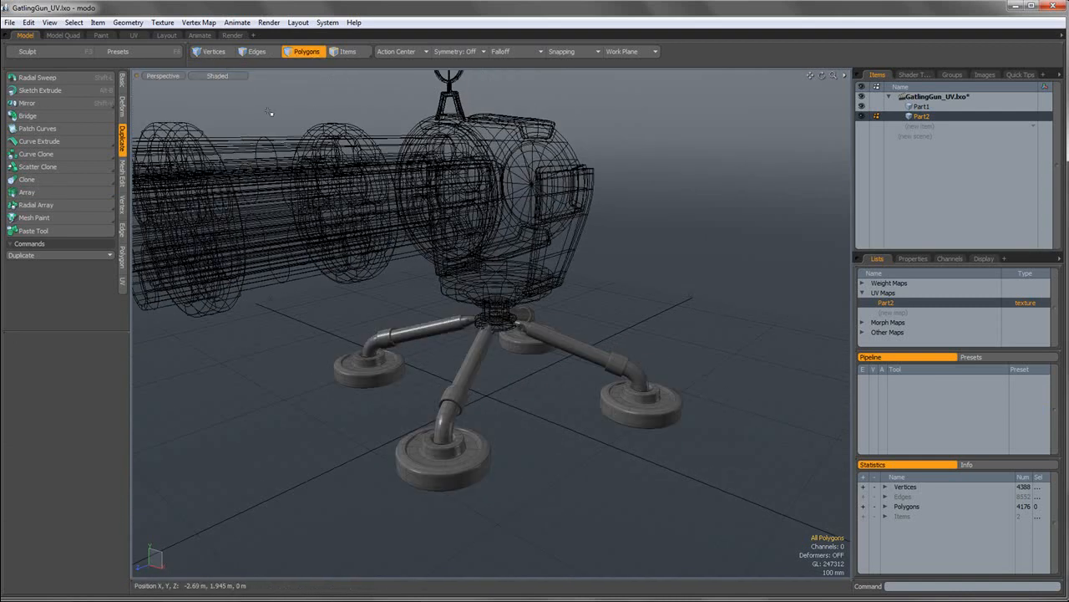
# Check the duplicated legs' islands in Part2's UV map and save the scene.
pyautogui.click(145, 33)
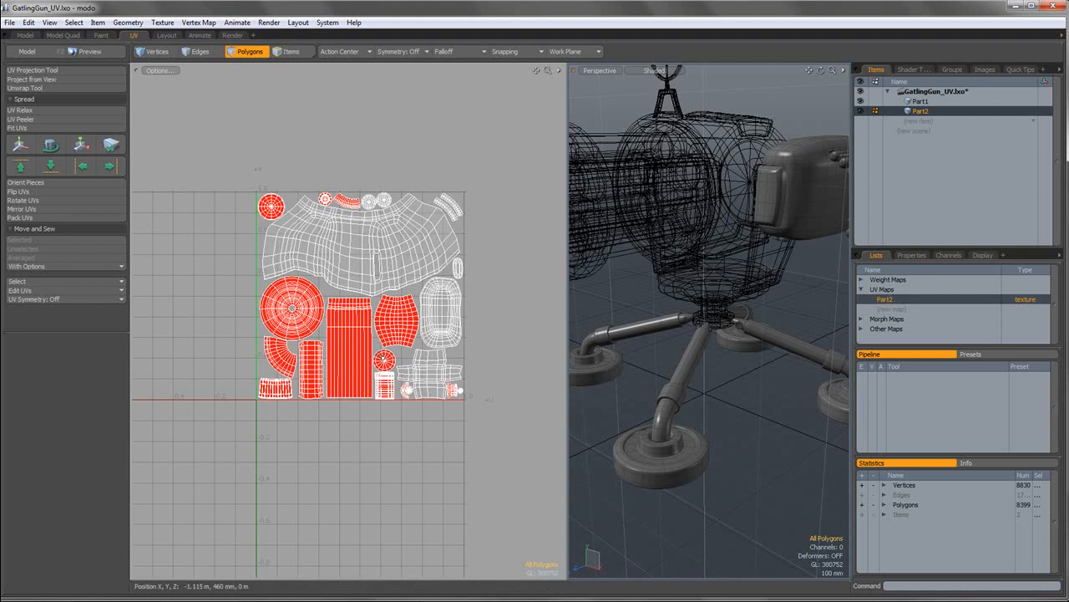
pyautogui.scroll(3, 362, 357)
pyautogui.keyDown('alt'); pyautogui.keyDown('shift'); pyautogui.moveTo(260, 320); pyautogui.dragTo(365, 311); pyautogui.keyUp('shift'); pyautogui.keyUp('alt')
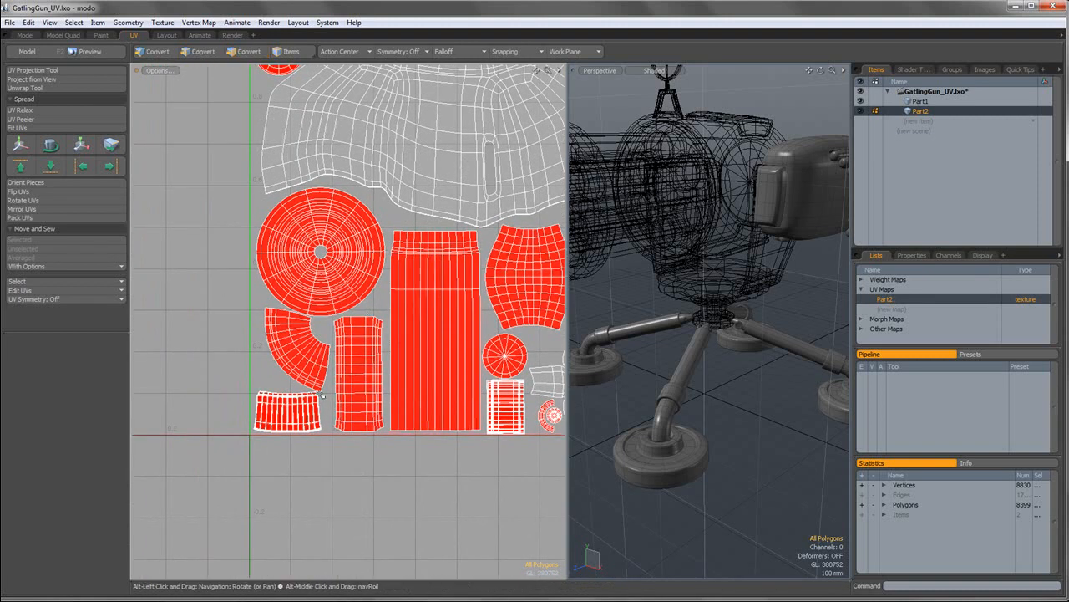
pyautogui.scroll(3, 322, 394)
pyautogui.scroll(-4, 380, 326)
pyautogui.keyDown('alt'); pyautogui.keyDown('shift'); pyautogui.moveTo(423, 298); pyautogui.dragTo(296, 378); pyautogui.keyUp('shift'); pyautogui.keyUp('alt')
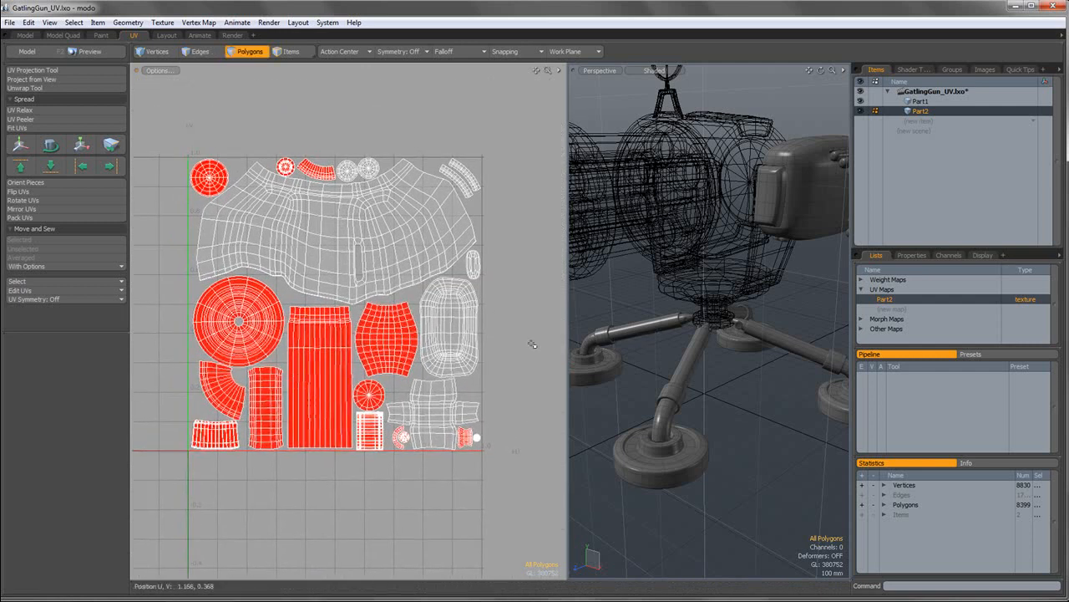
pyautogui.hotkey('ctrl', 's')
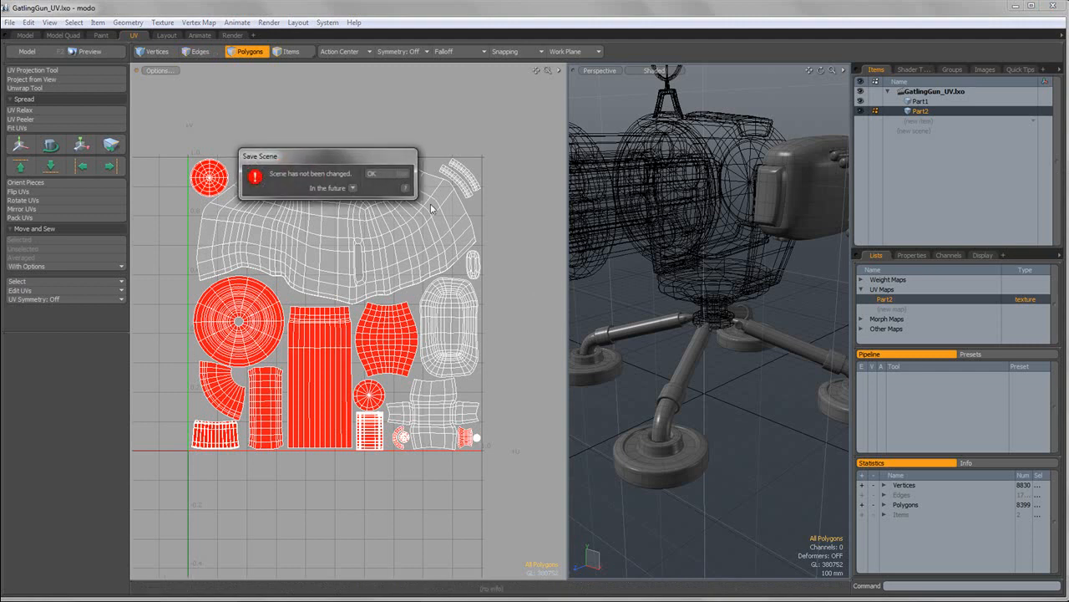
pyautogui.click(389, 176)
# Switch to the Render layout and frame the whole gatling gun in the large camera view.
pyautogui.click(232, 35)
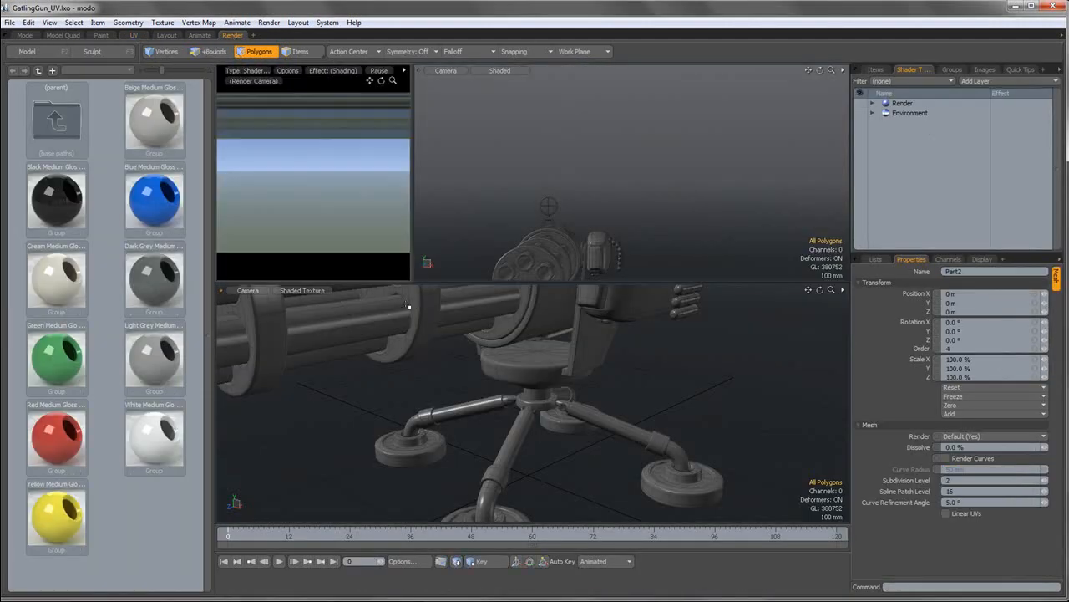
pyautogui.hotkey('shift', 'a')
pyautogui.keyDown('alt'); pyautogui.moveTo(464, 339); pyautogui.dragTo(465, 341); pyautogui.keyUp('alt')
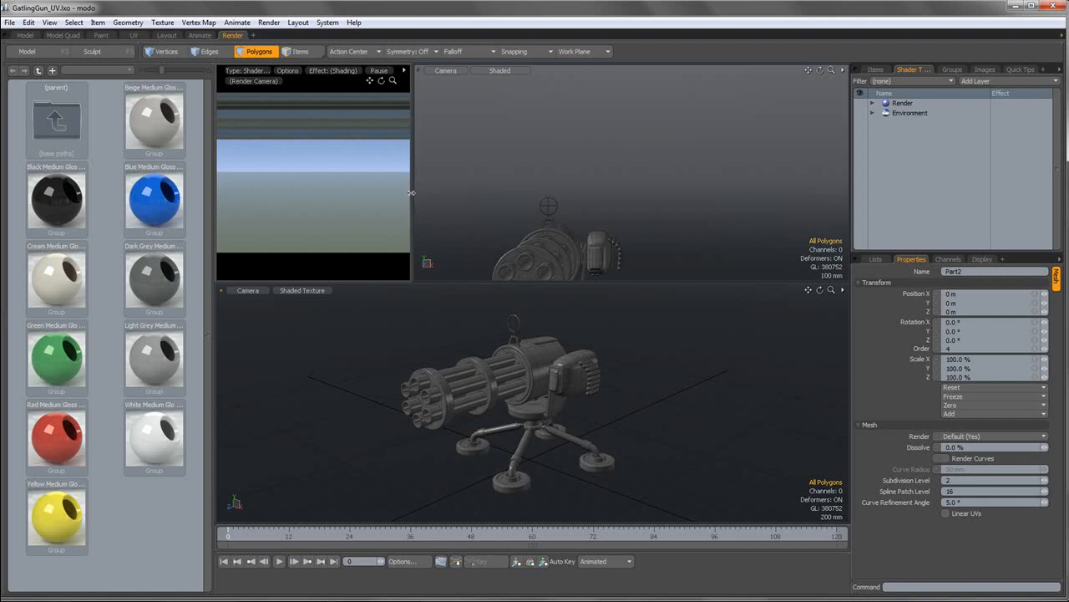
# Enlarge the render preview and add the UV Checker 01 preset from the Miscellaneous materials to the shader tree.
pyautogui.moveTo(411, 193); pyautogui.dragTo(521, 187)
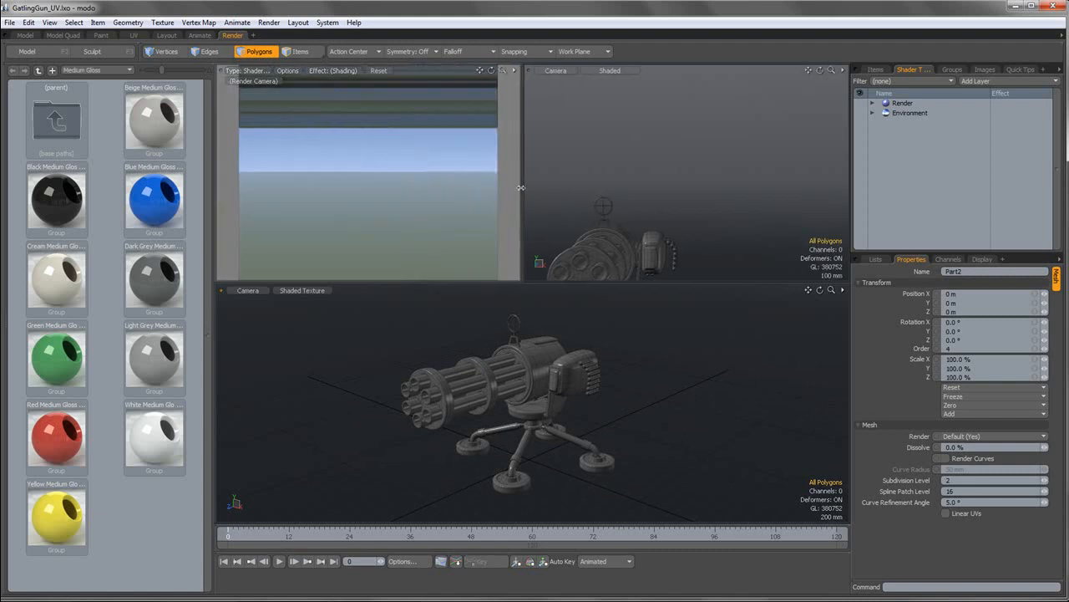
pyautogui.doubleClick(59, 145)
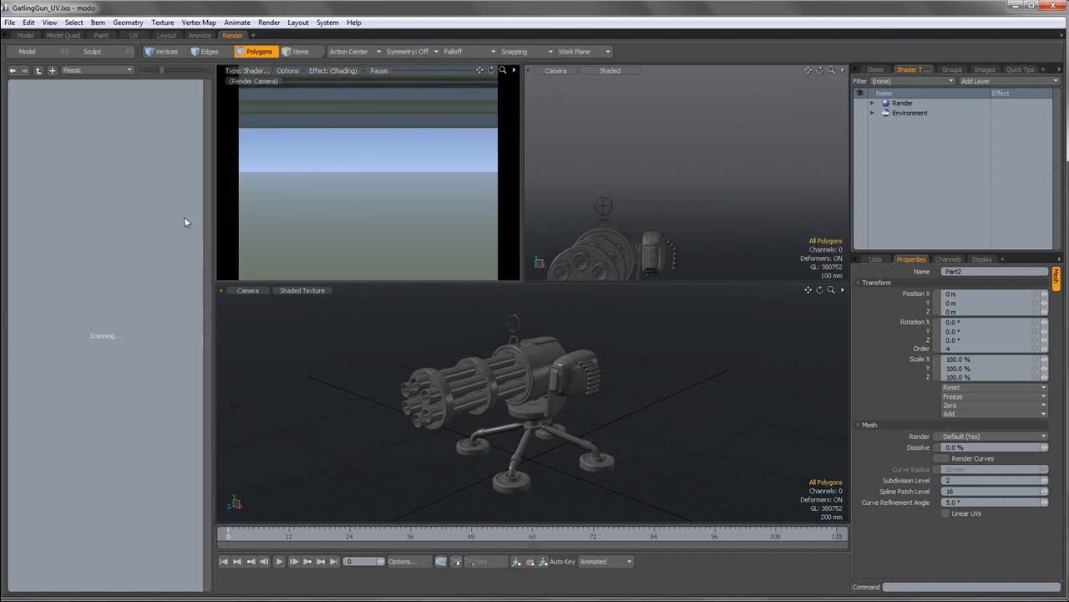
pyautogui.click(873, 102)
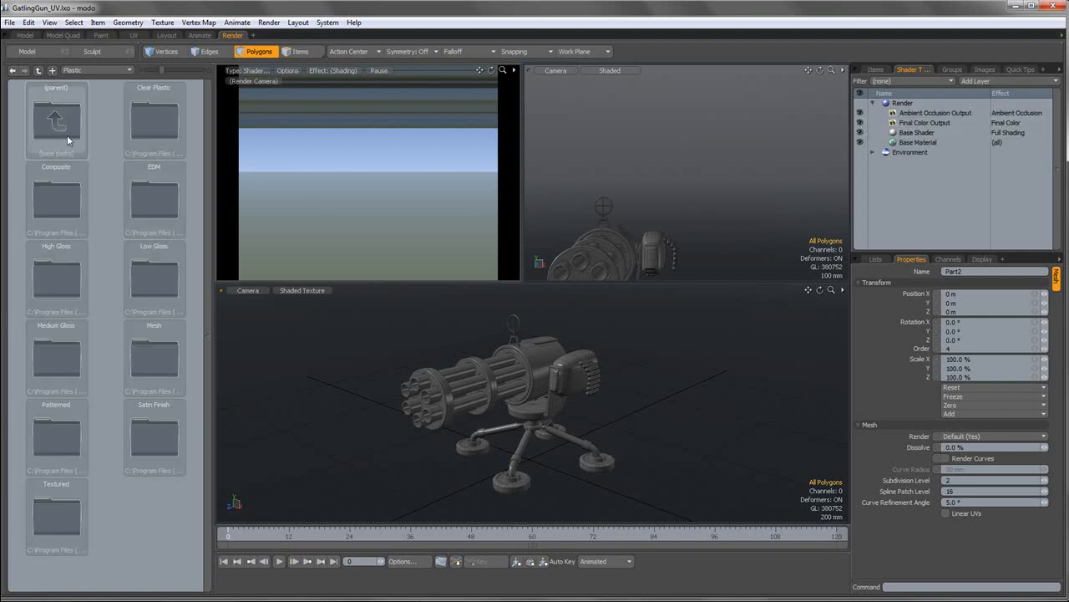
pyautogui.doubleClick(67, 135)
pyautogui.doubleClick(146, 132)
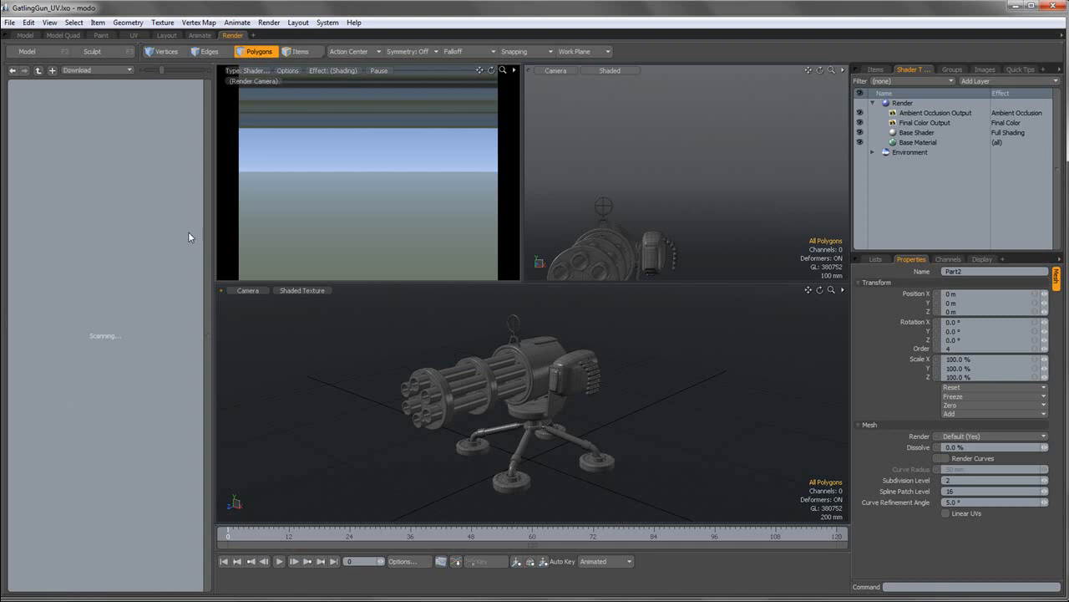
pyautogui.moveTo(209, 273); pyautogui.dragTo(186, 216)
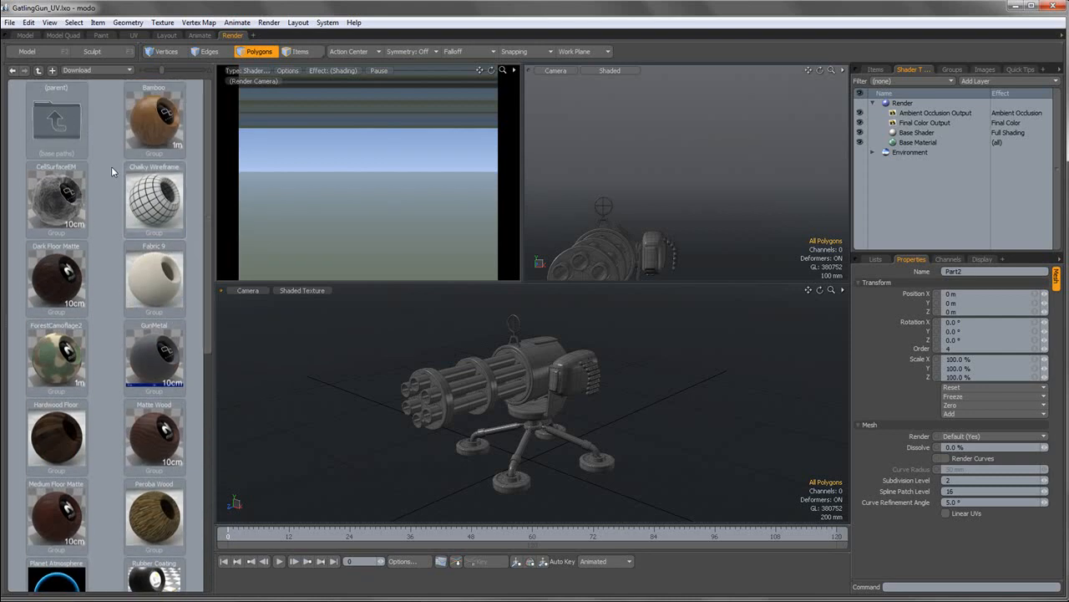
pyautogui.doubleClick(71, 142)
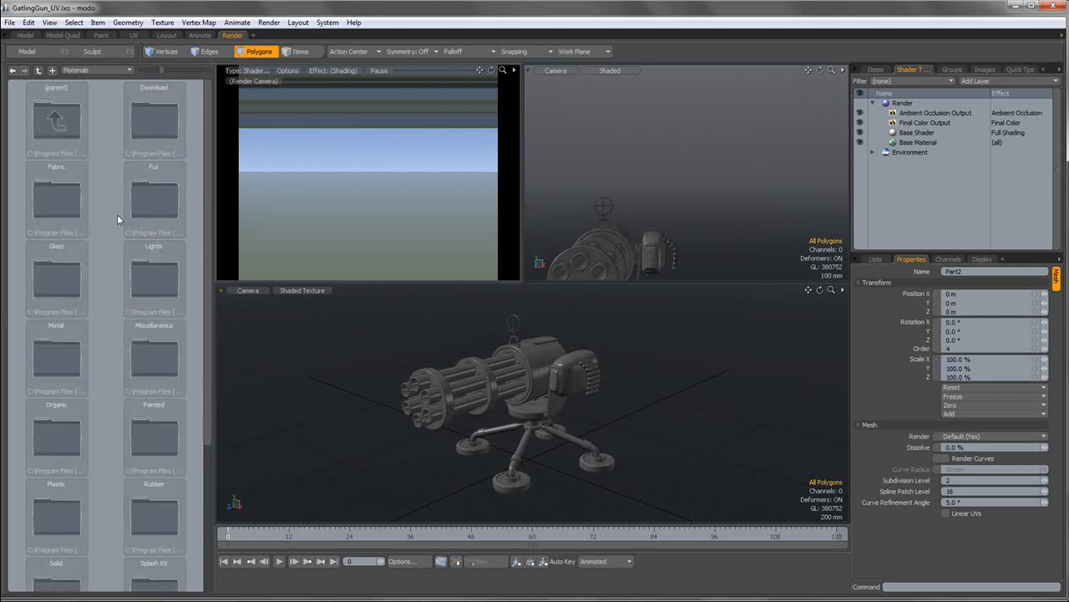
pyautogui.doubleClick(170, 371)
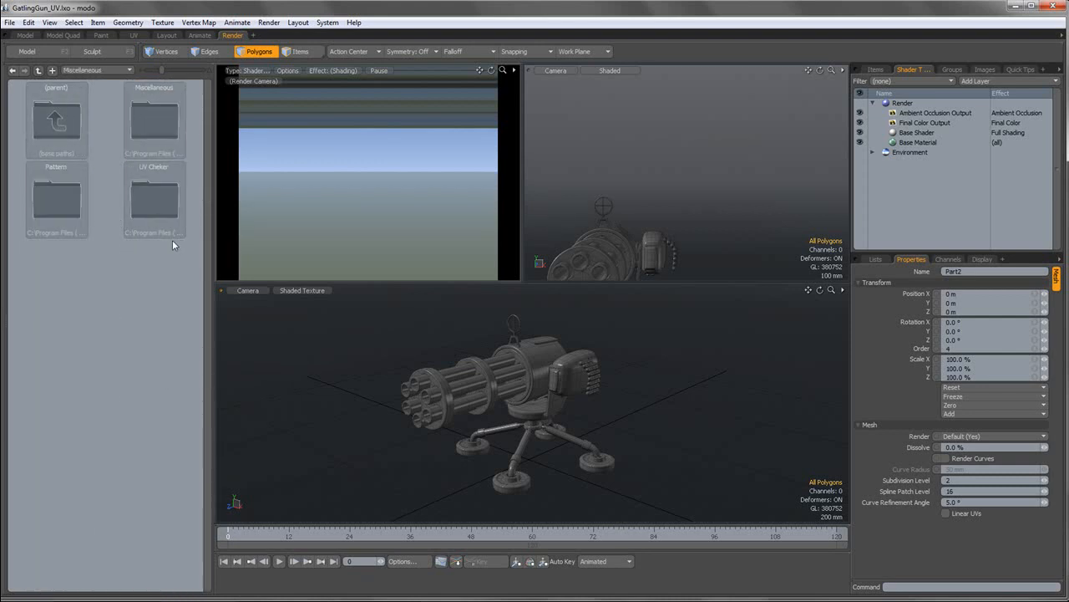
pyautogui.doubleClick(157, 201)
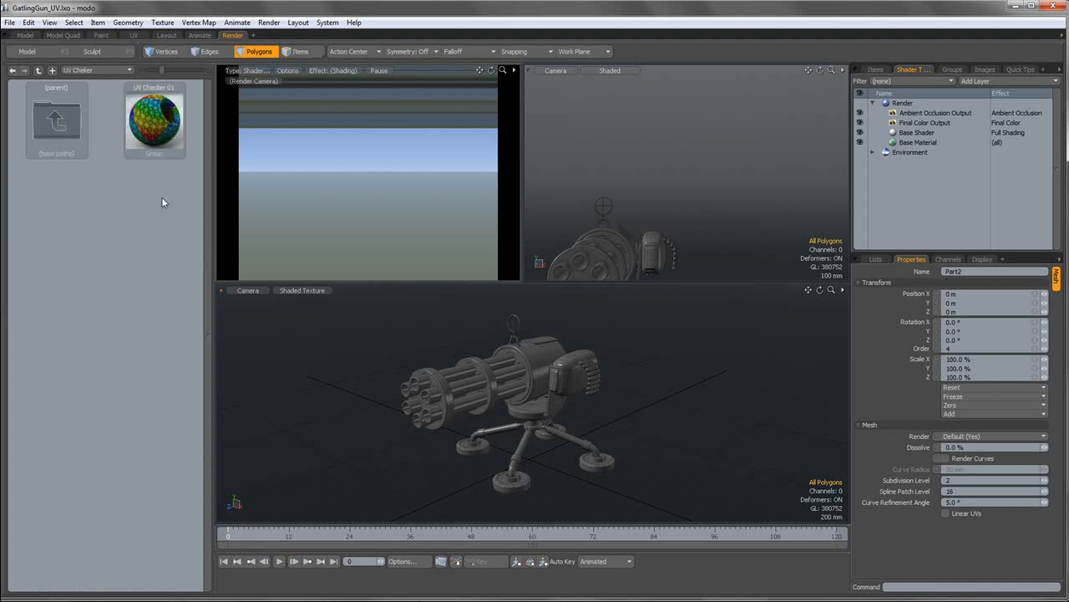
pyautogui.moveTo(163, 120)
pyautogui.mouseDown()
pyautogui.moveTo(721, 167)
pyautogui.moveTo(924, 138)
pyautogui.mouseUp()
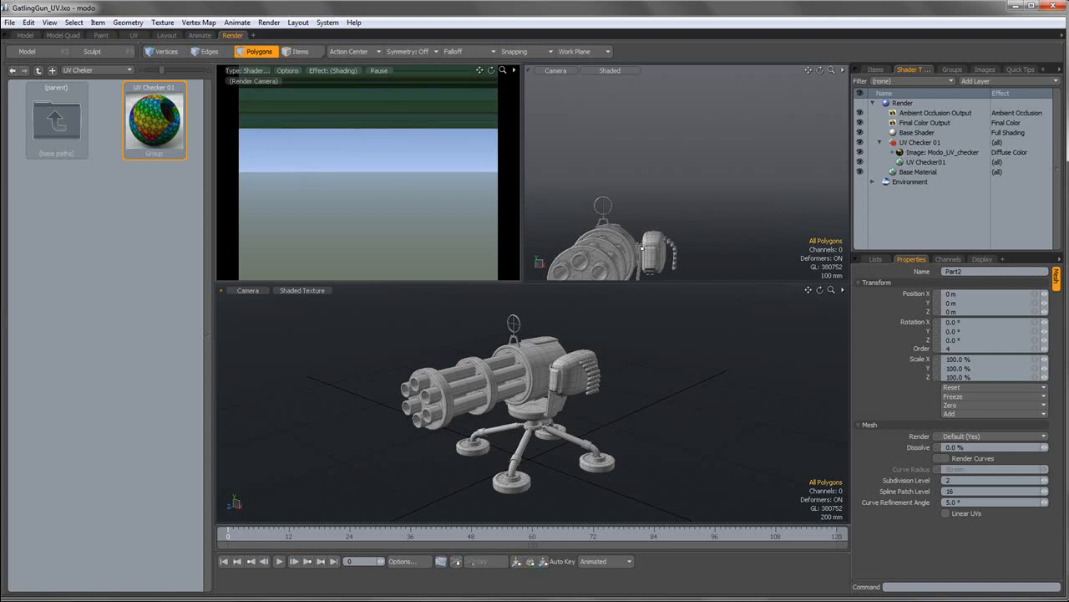
# Frame the whole gun in the small shaded view and select the scene's camera, centring the large view on it.
pyautogui.press('a')
pyautogui.keyDown('alt'); pyautogui.moveTo(675, 129); pyautogui.dragTo(616, 187); pyautogui.keyUp('alt')
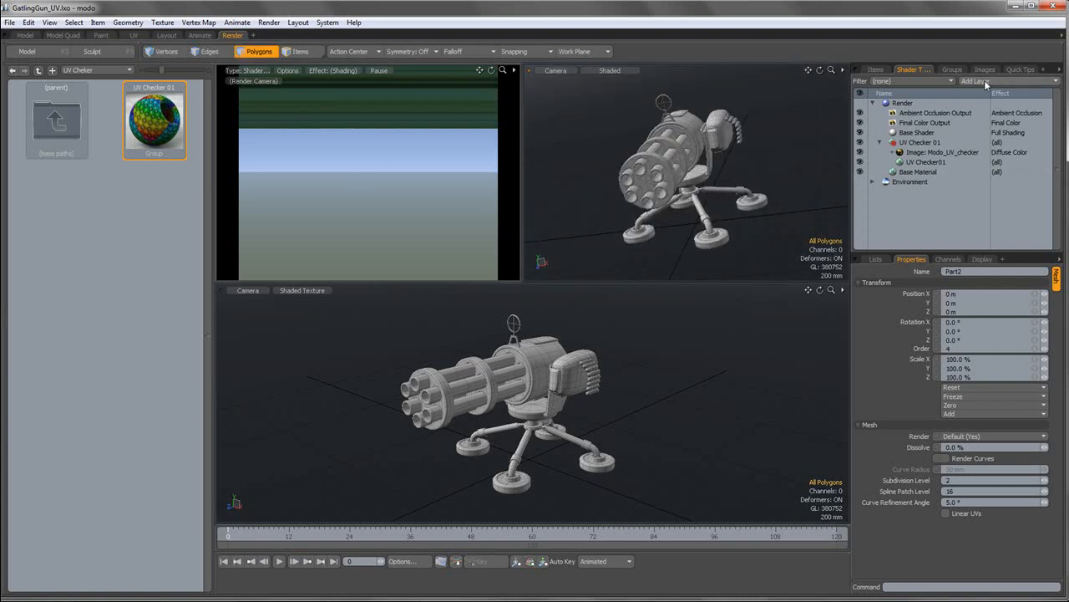
pyautogui.click(107, 22)
pyautogui.click(122, 35)
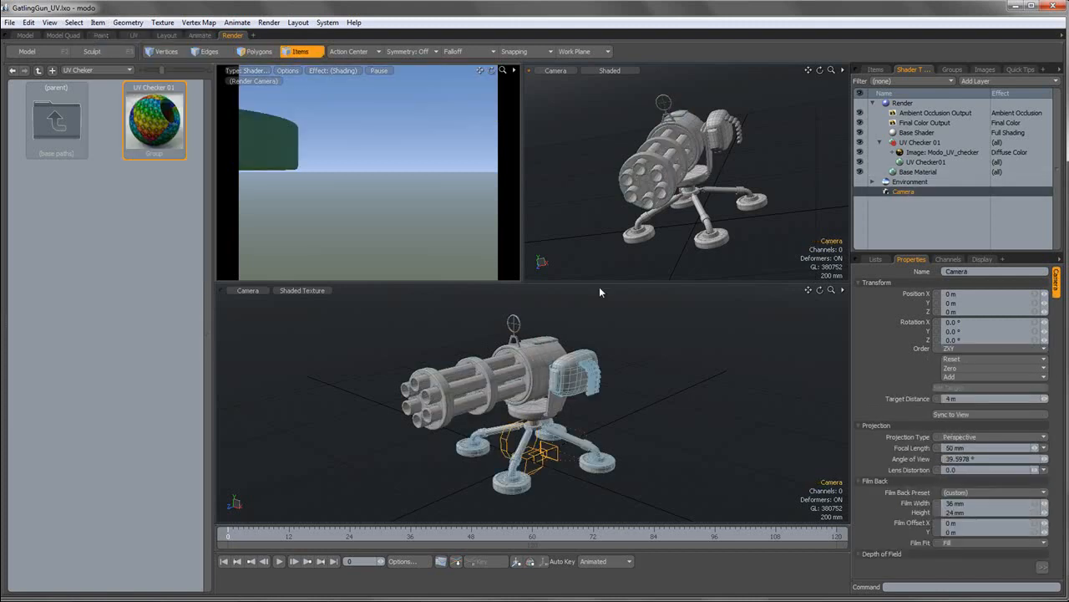
pyautogui.hotkey('shift', 'a')
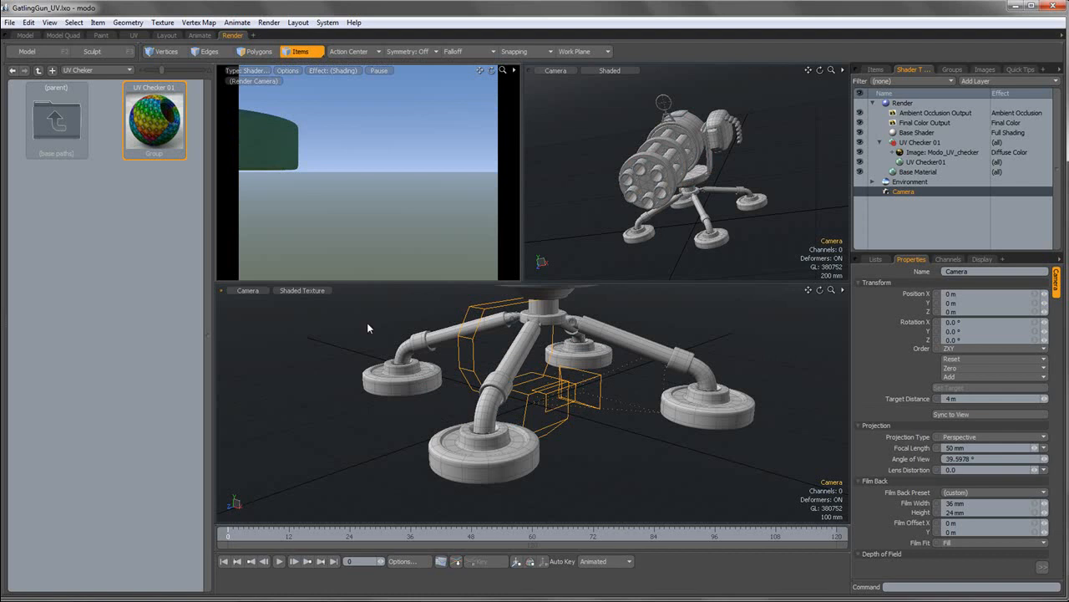
# Look through the camera in the large view and position it so the render frames the whole gatling gun.
pyautogui.click(247, 290)
pyautogui.moveTo(251, 290)
pyautogui.click(304, 309)
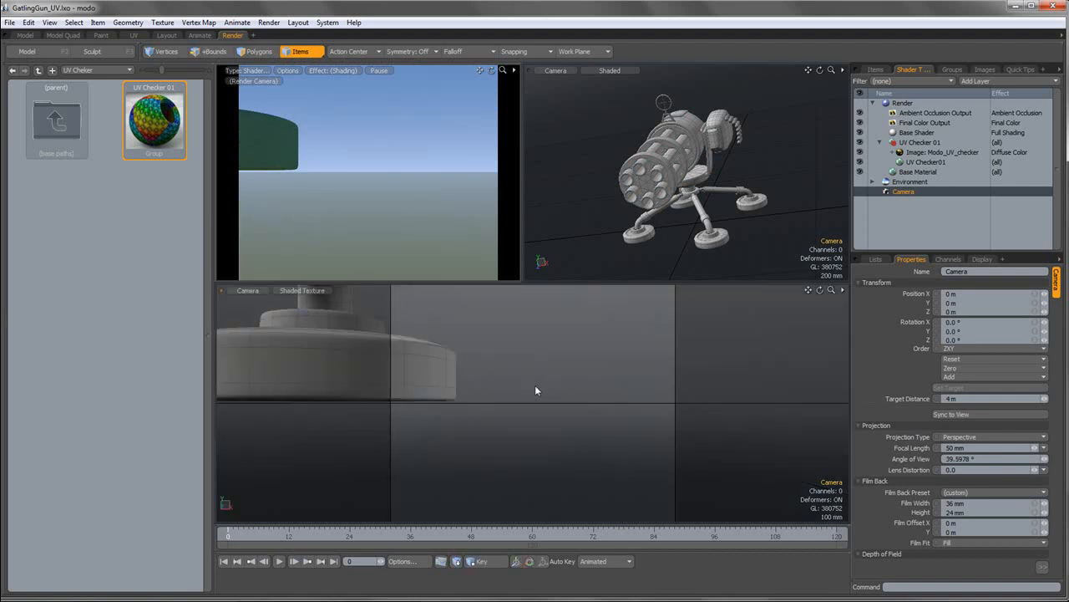
pyautogui.scroll(1, 696, 217)
pyautogui.scroll(-3, 687, 153)
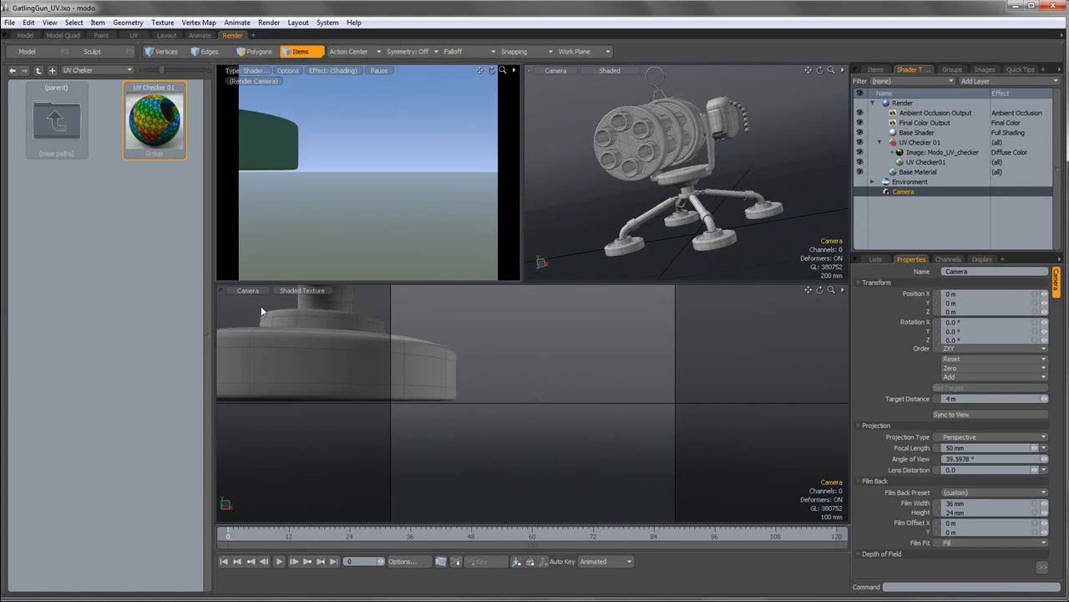
pyautogui.keyDown('alt'); pyautogui.keyDown('shift'); pyautogui.moveTo(478, 363); pyautogui.dragTo(561, 386); pyautogui.keyUp('shift'); pyautogui.keyUp('alt')
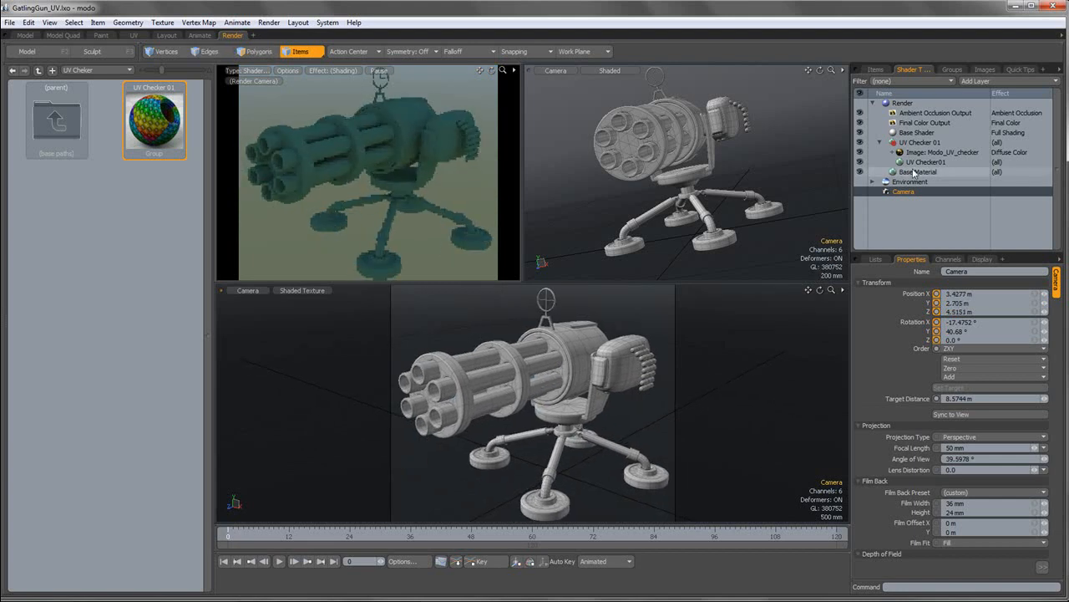
# Select the checker's image layer, then show the whole gun as Shaded Texture in the Model layout with polygon selection active.
pyautogui.click(935, 162)
pyautogui.click(941, 153)
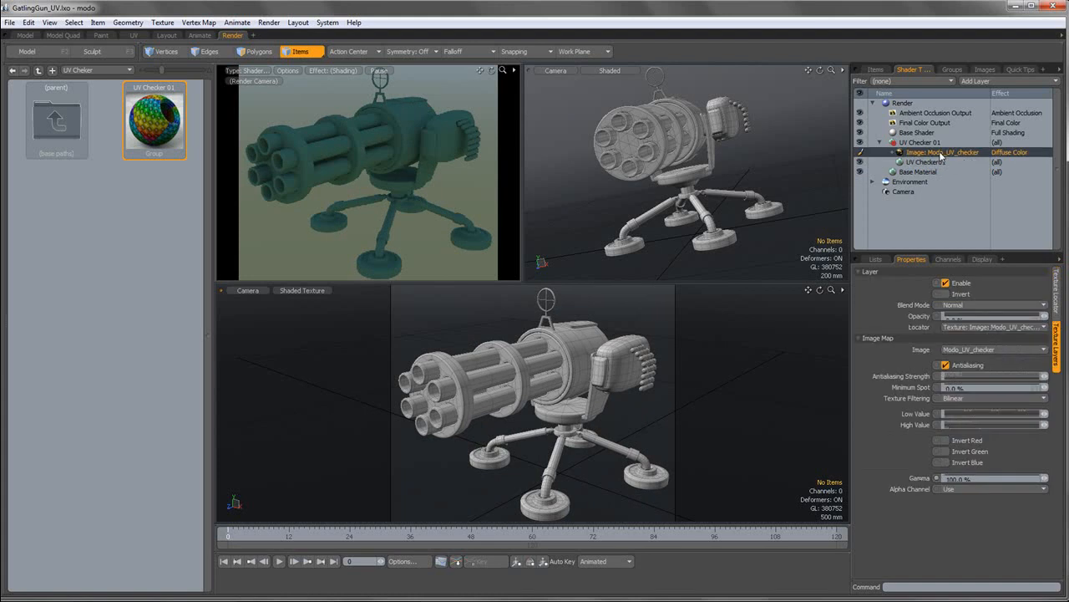
pyautogui.moveTo(933, 156); pyautogui.dragTo(936, 148)
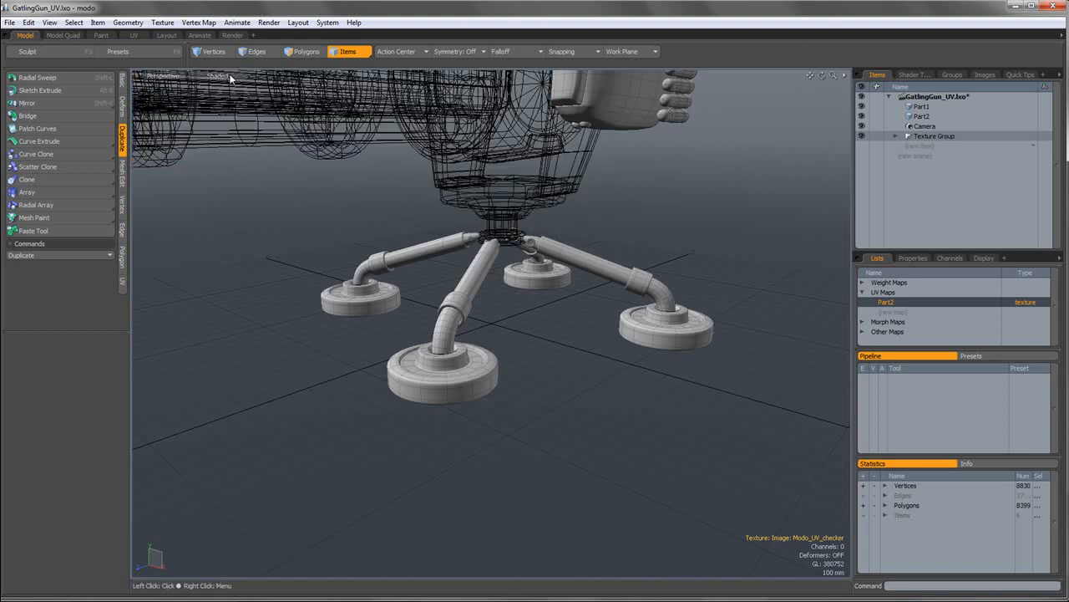
pyautogui.click(231, 78)
pyautogui.click(229, 117)
pyautogui.keyDown('ctrl'); pyautogui.keyDown('alt'); pyautogui.moveTo(455, 245); pyautogui.dragTo(499, 247); pyautogui.keyUp('alt'); pyautogui.keyUp('ctrl')
pyautogui.keyDown('alt'); pyautogui.keyDown('shift'); pyautogui.moveTo(543, 181); pyautogui.dragTo(552, 342); pyautogui.keyUp('shift'); pyautogui.keyUp('alt')
pyautogui.scroll(-5, 556, 267)
pyautogui.click(303, 52)
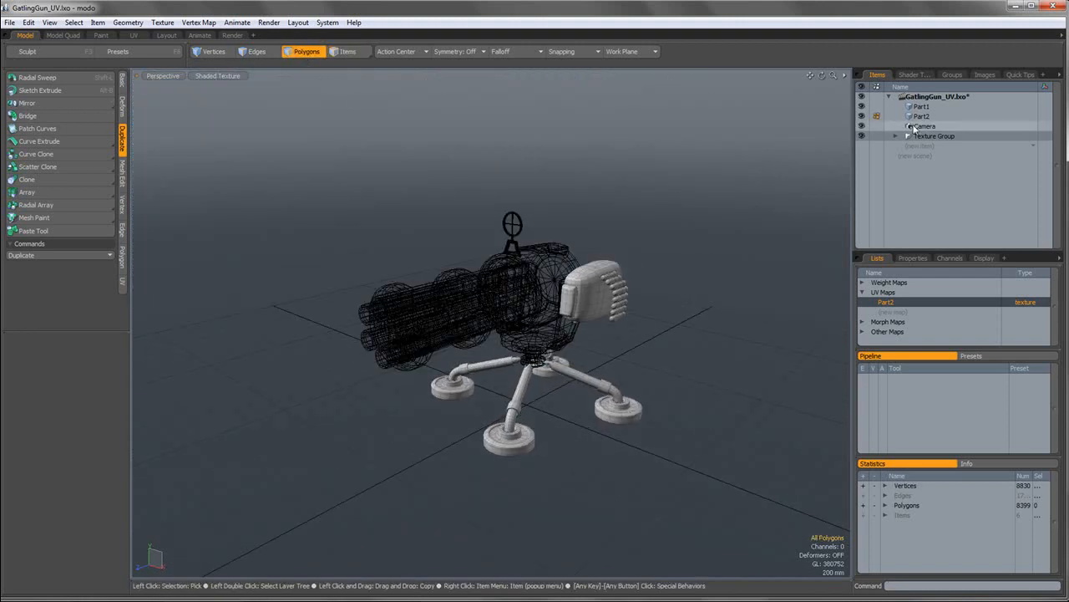
# Select Part1 and Part2 together and try to assign them the Default polygon material.
pyautogui.click(915, 73)
pyautogui.moveTo(923, 149); pyautogui.dragTo(922, 171)
pyautogui.keyDown('alt'); pyautogui.keyDown('shift'); pyautogui.moveTo(728, 228); pyautogui.dragTo(692, 295); pyautogui.keyUp('shift'); pyautogui.keyUp('alt')
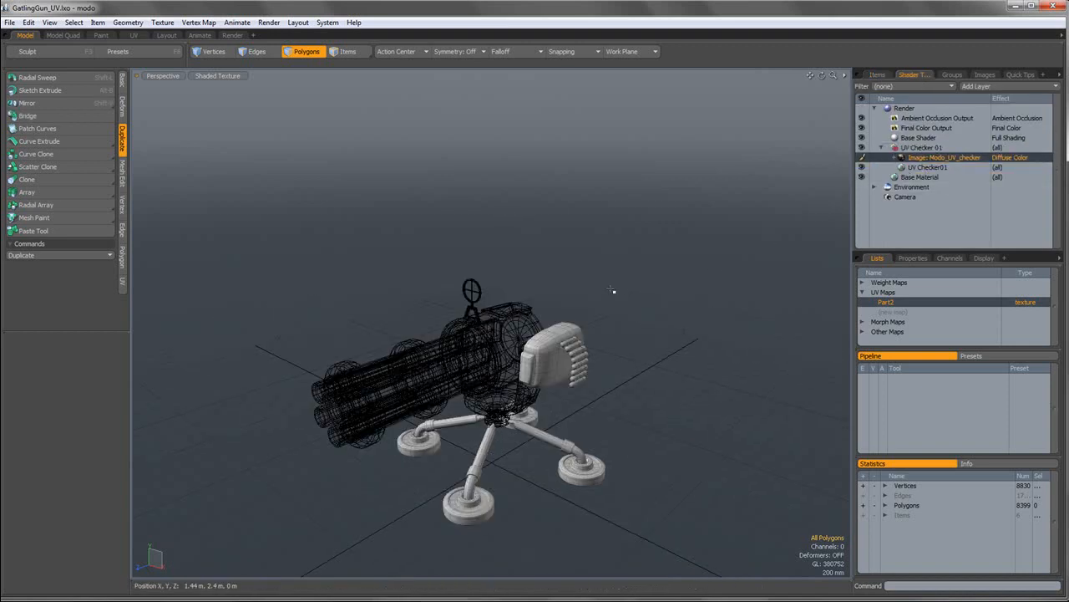
pyautogui.click(877, 74)
pyautogui.keyDown('shift'); pyautogui.click(922, 107); pyautogui.keyUp('shift')
pyautogui.press('m')
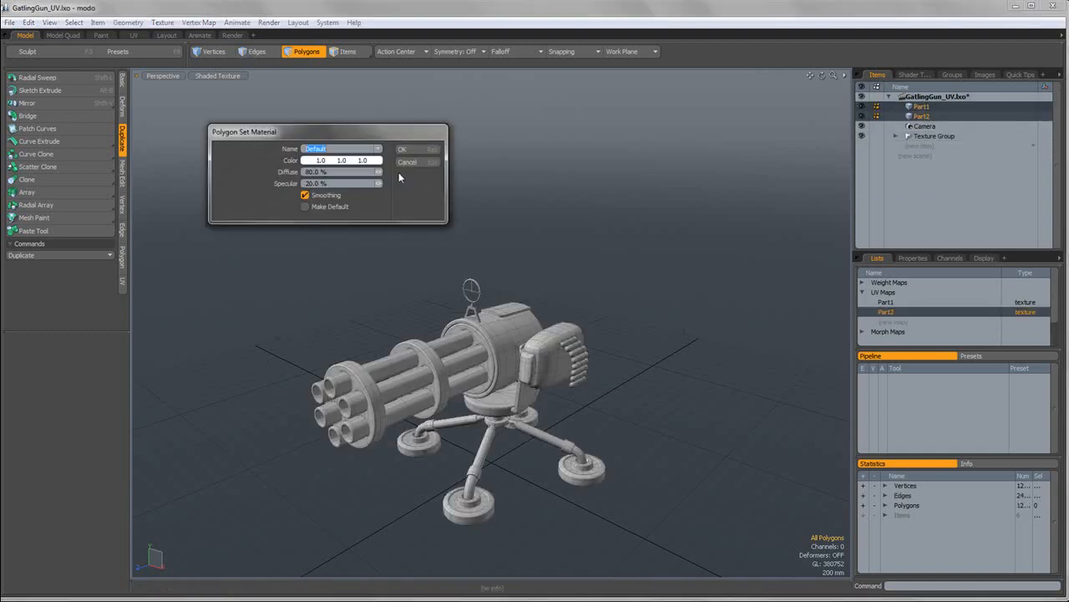
pyautogui.click(378, 148)
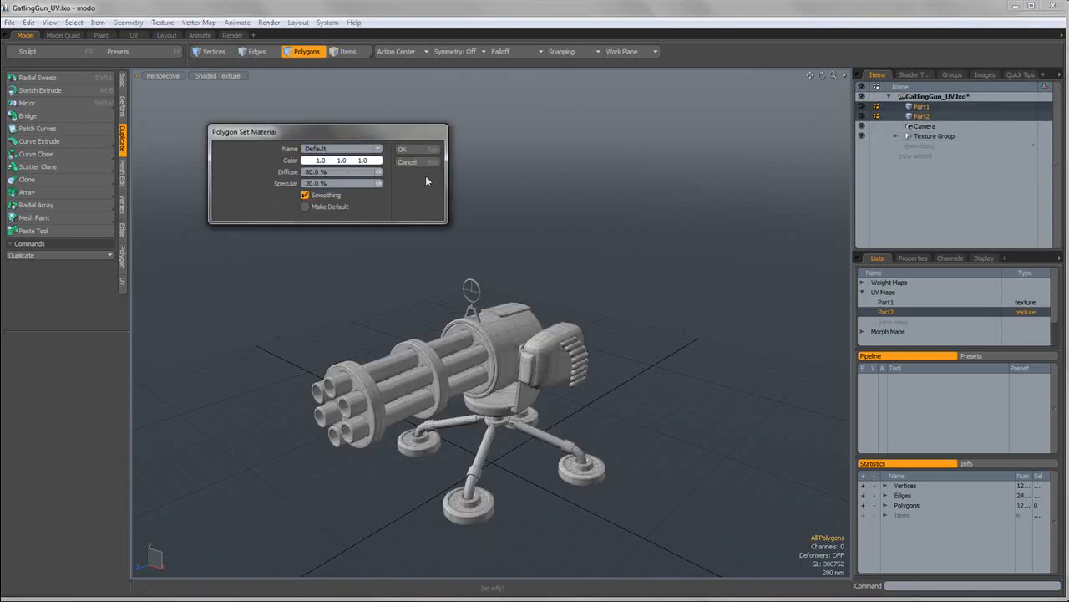
pyautogui.click(402, 148)
# Delete the UV Checker 01 group from the shader tree.
pyautogui.click(912, 74)
pyautogui.click(919, 148)
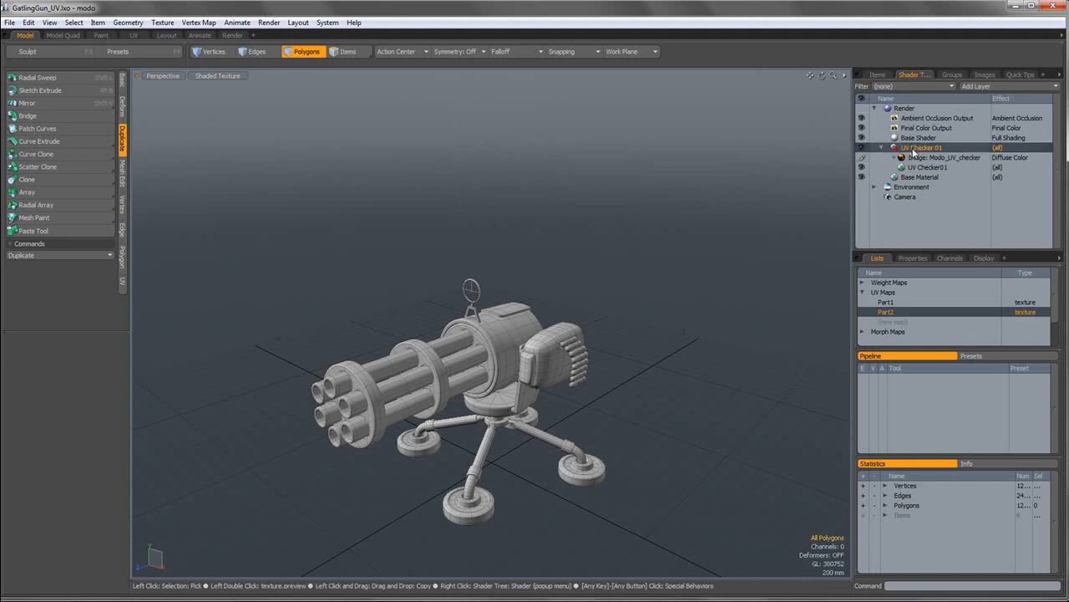
pyautogui.press('Delete')
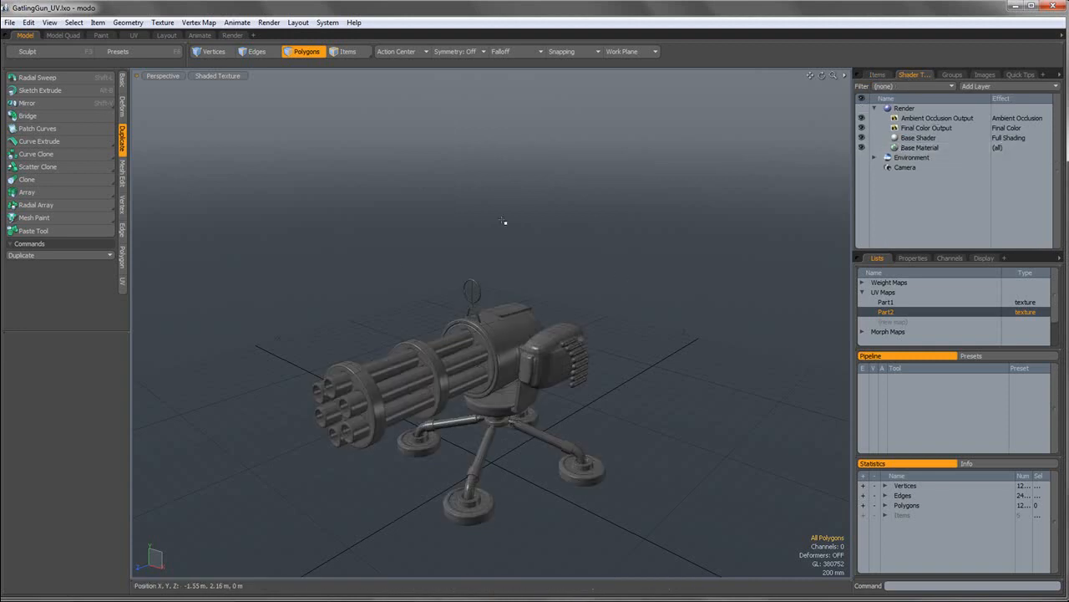
# Assign a new polygon material named Check to both Part1 and Part2.
pyautogui.click(877, 76)
pyautogui.write('mChrome')
pyautogui.press('Return')
pyautogui.press('Return')
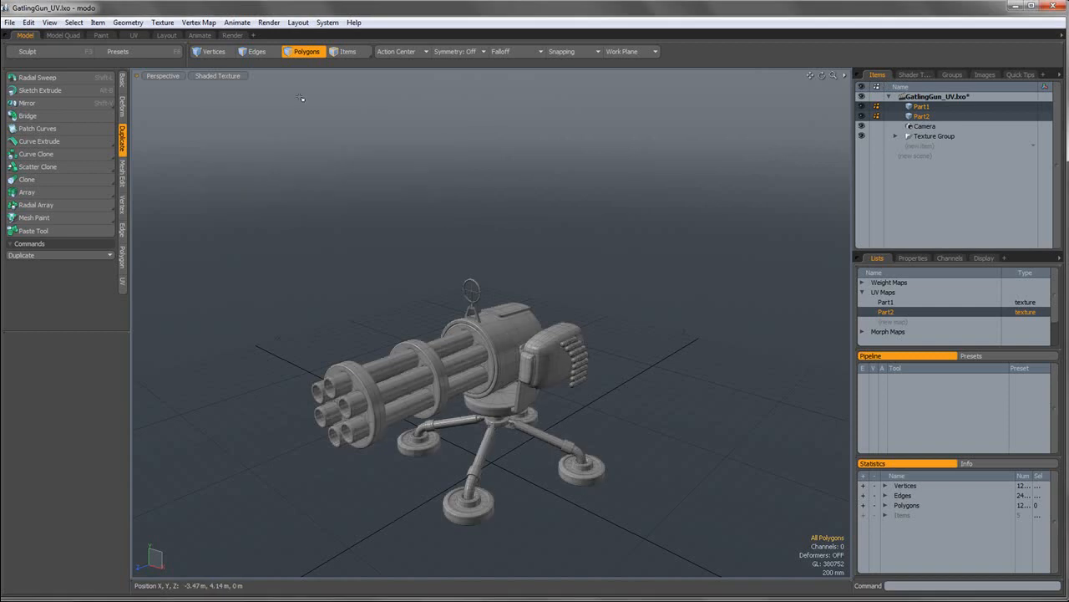
# In the Render layout, reframe the gun in the camera and add the UV Checker 01 preset inside the Check material group.
pyautogui.click(233, 35)
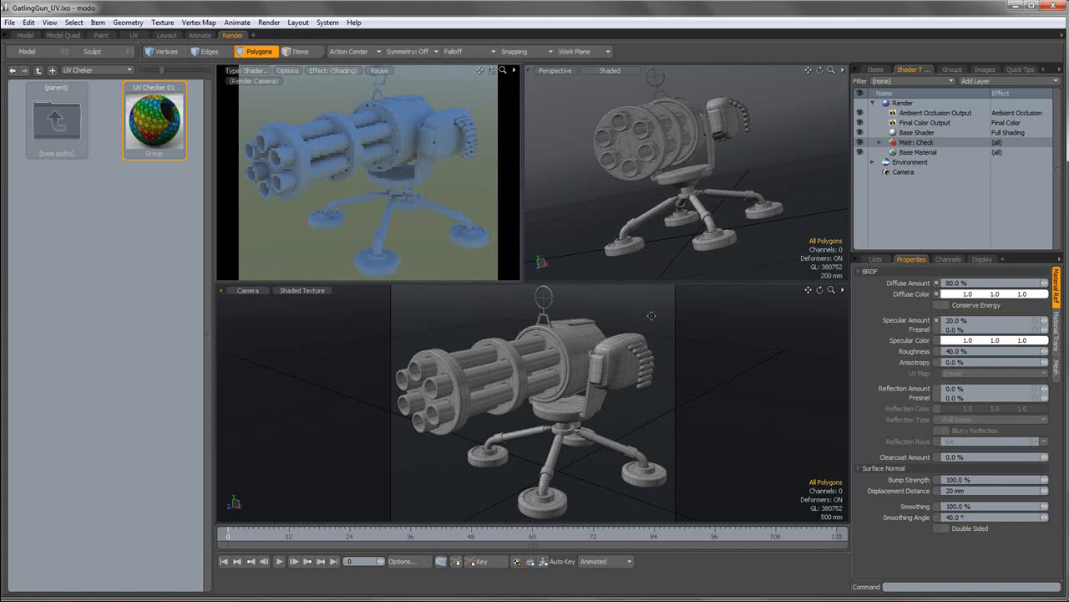
pyautogui.moveTo(832, 290); pyautogui.dragTo(825, 294)
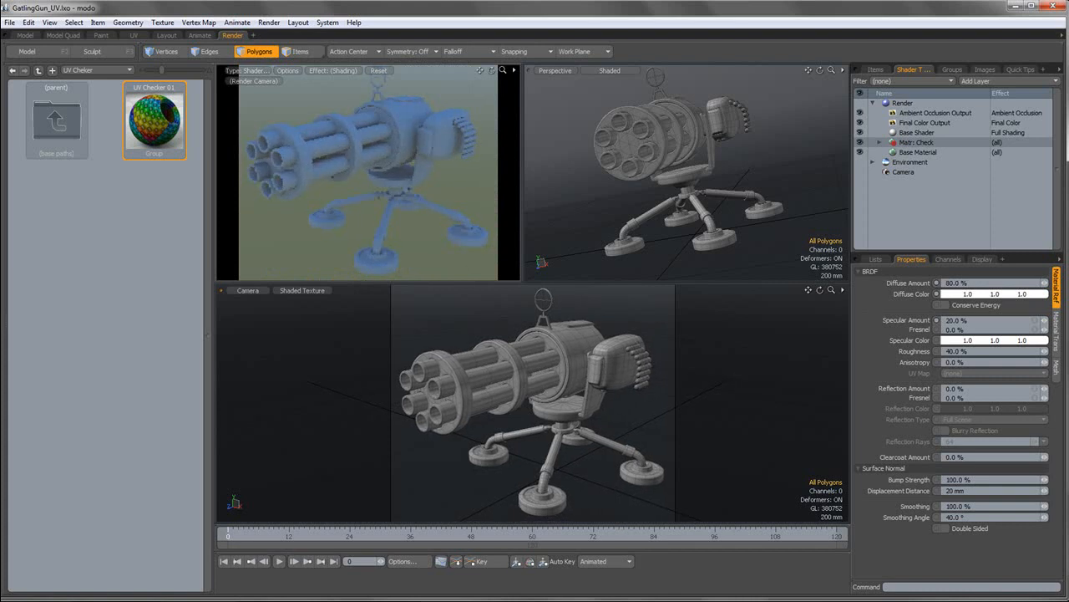
pyautogui.click(880, 142)
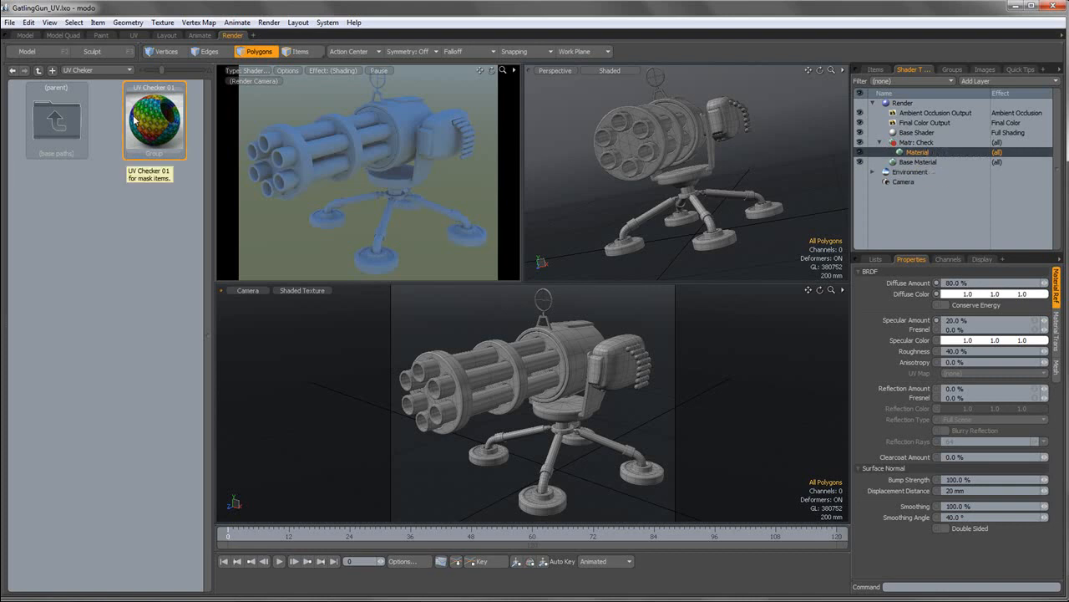
pyautogui.moveTo(138, 142); pyautogui.dragTo(436, 140)
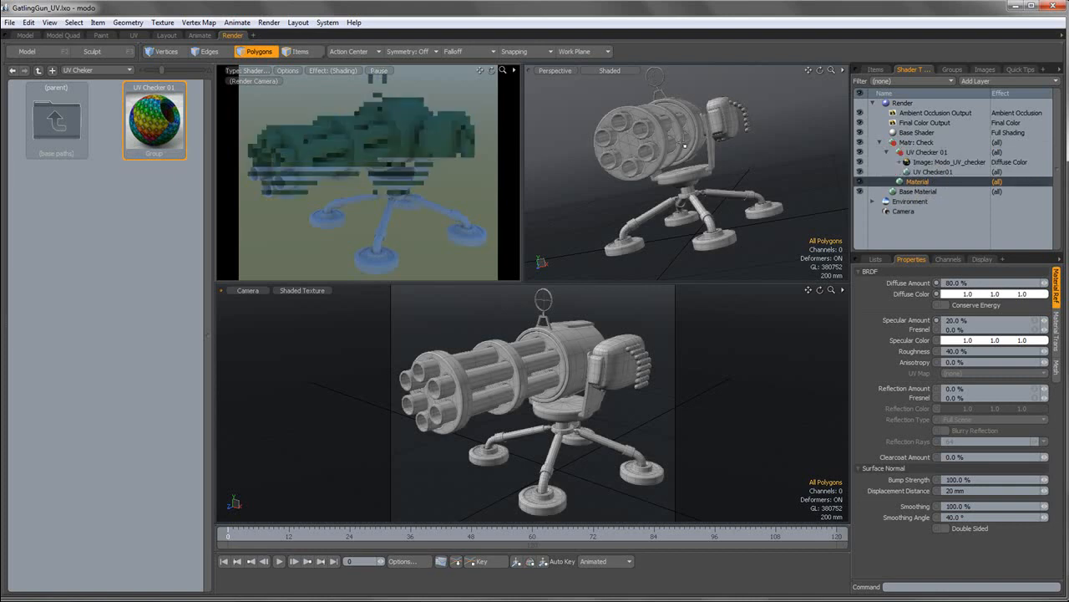
# Set the Modo_UV_checker image's texture locator to UV Map projection using the Part1 UV map.
pyautogui.click(955, 162)
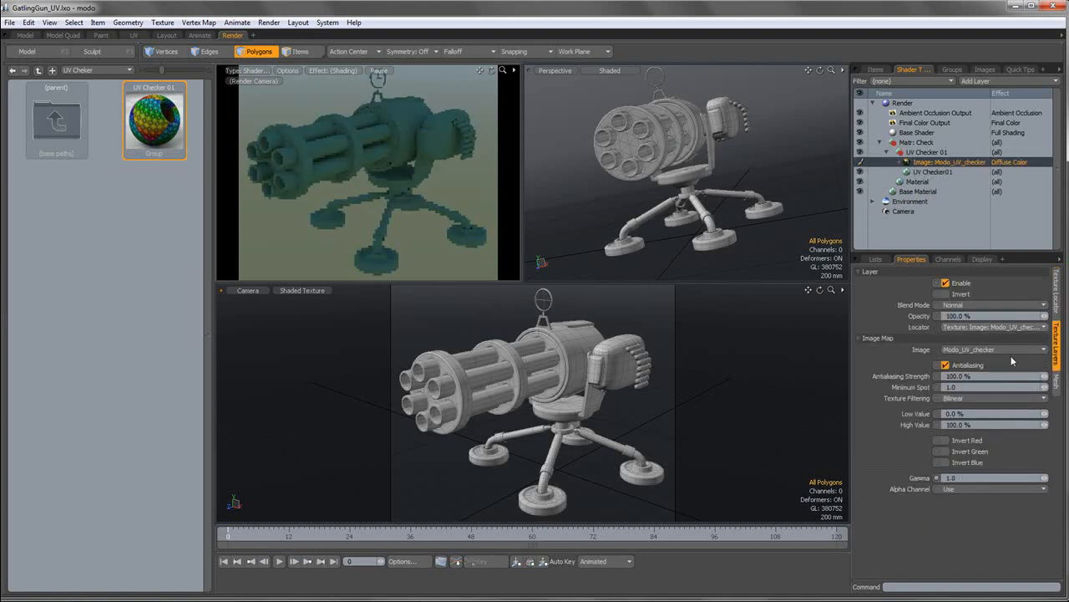
pyautogui.click(1056, 309)
pyautogui.click(969, 426)
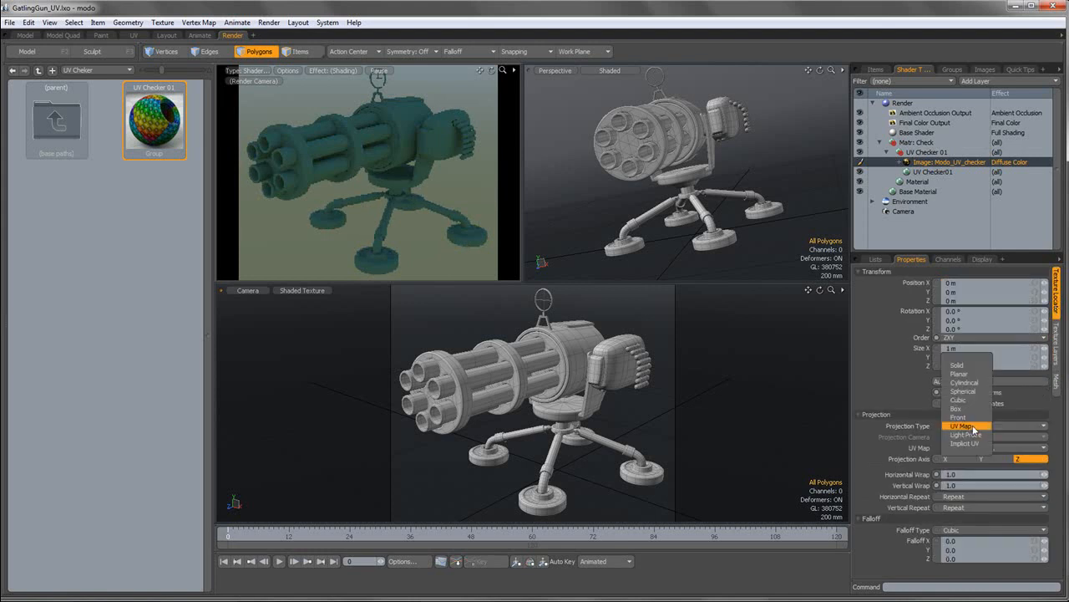
pyautogui.click(1055, 422)
pyautogui.click(975, 449)
pyautogui.click(972, 470)
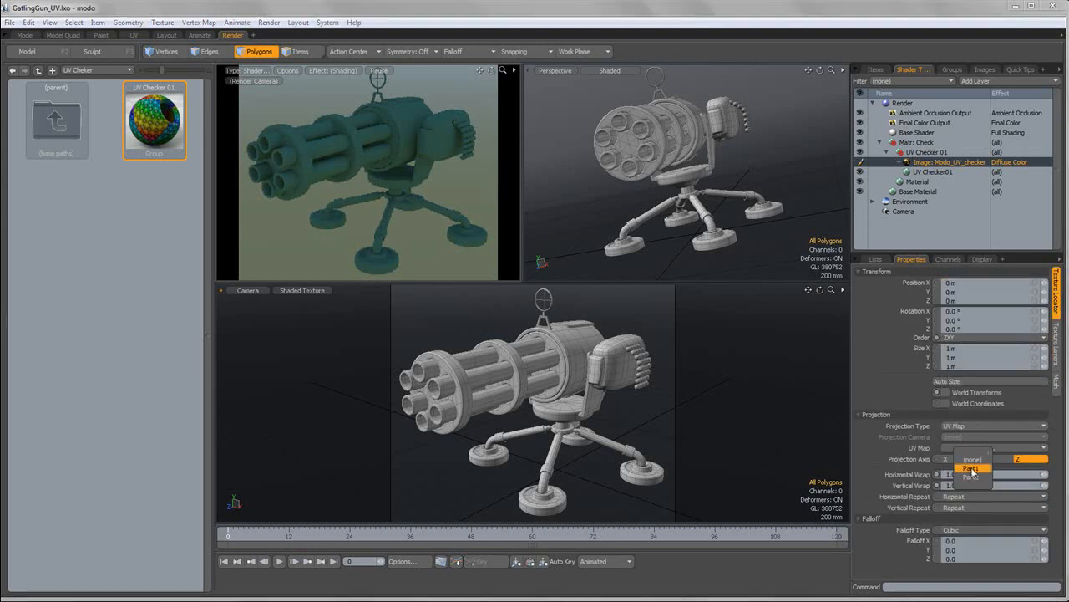
# In the Model layout, assign a separate polygon material named Check2 to Part2 only.
pyautogui.click(28, 36)
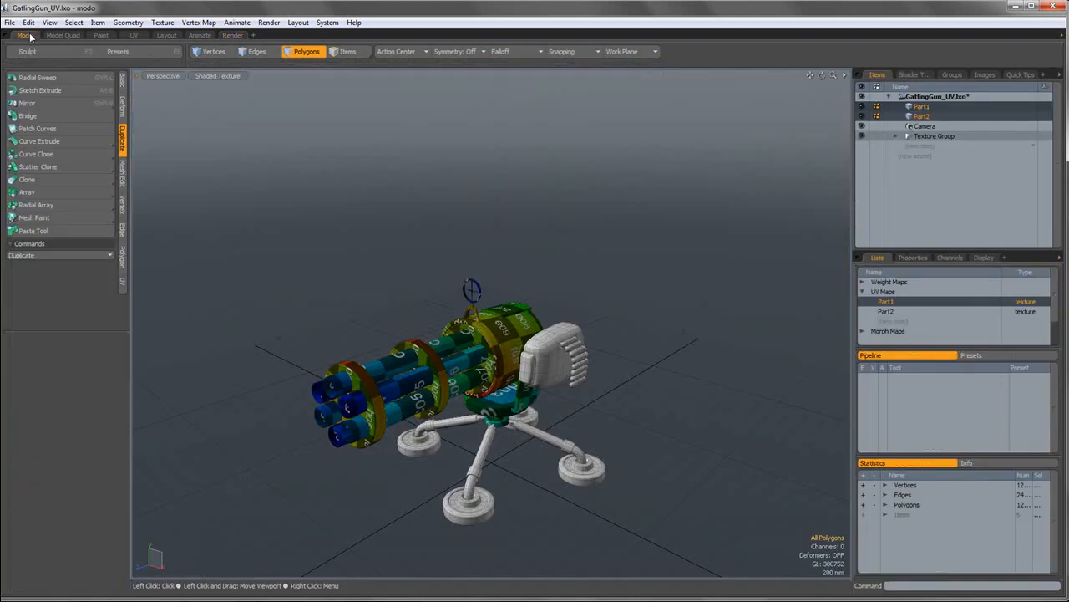
pyautogui.click(921, 116)
pyautogui.press('m')
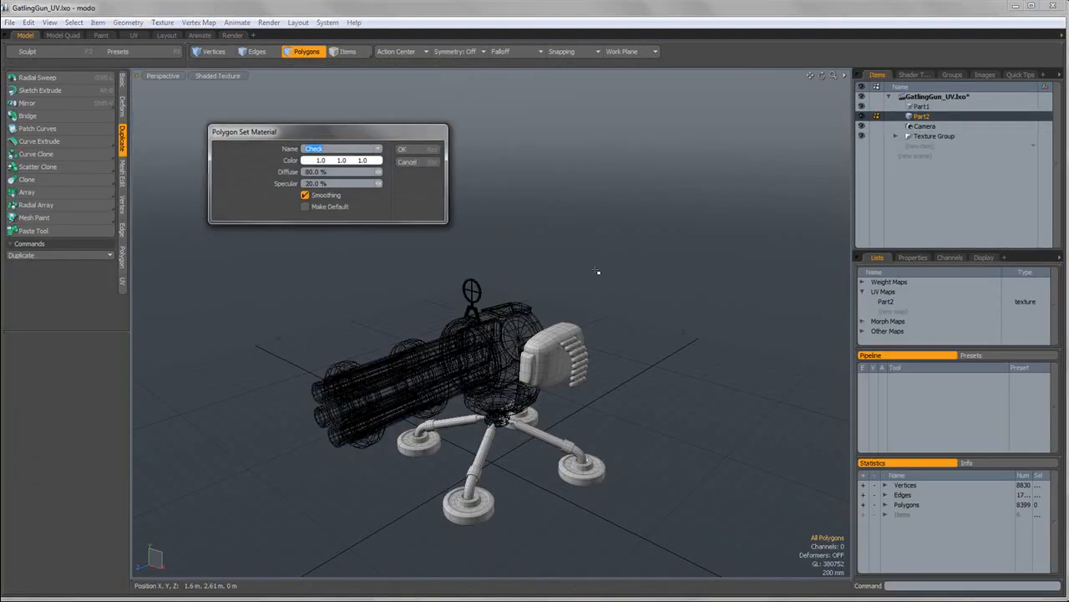
pyautogui.click(403, 151)
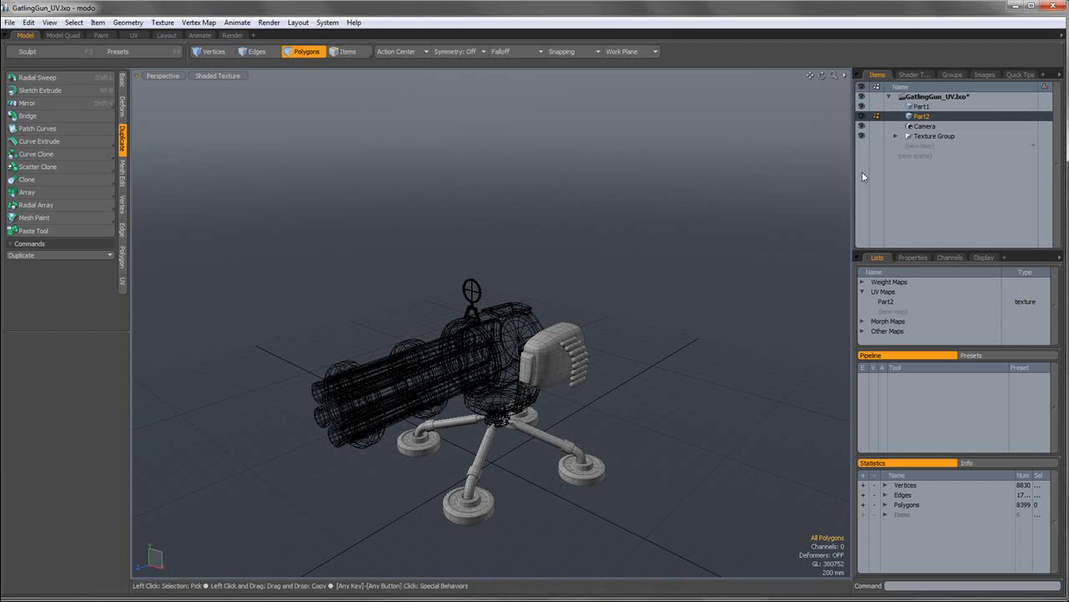
# Place an instance of the Modo_UV_checker image inside the Check2 material group and set its UV map to Part2.
pyautogui.click(914, 74)
pyautogui.click(882, 148)
pyautogui.click(931, 186)
pyautogui.rightClick(931, 186)
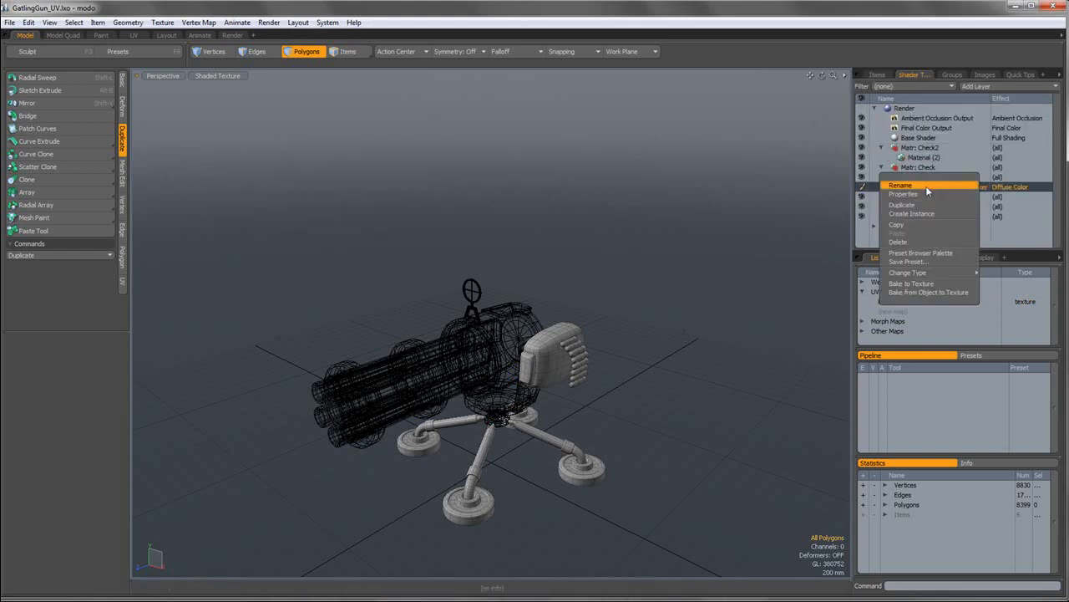
pyautogui.click(908, 214)
pyautogui.moveTo(953, 188); pyautogui.dragTo(957, 158)
pyautogui.click(913, 257)
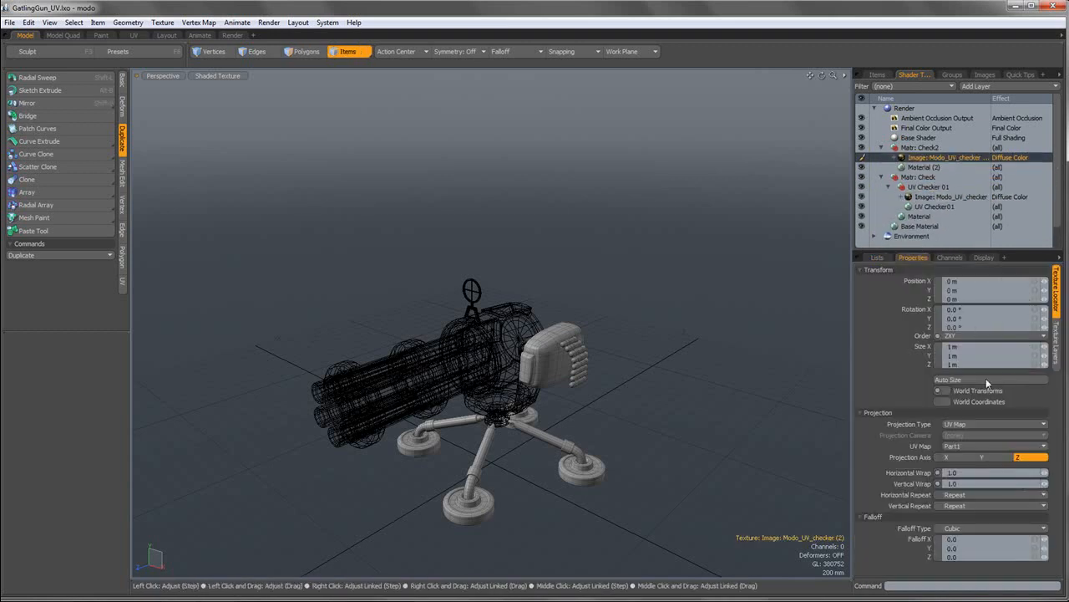
pyautogui.click(963, 449)
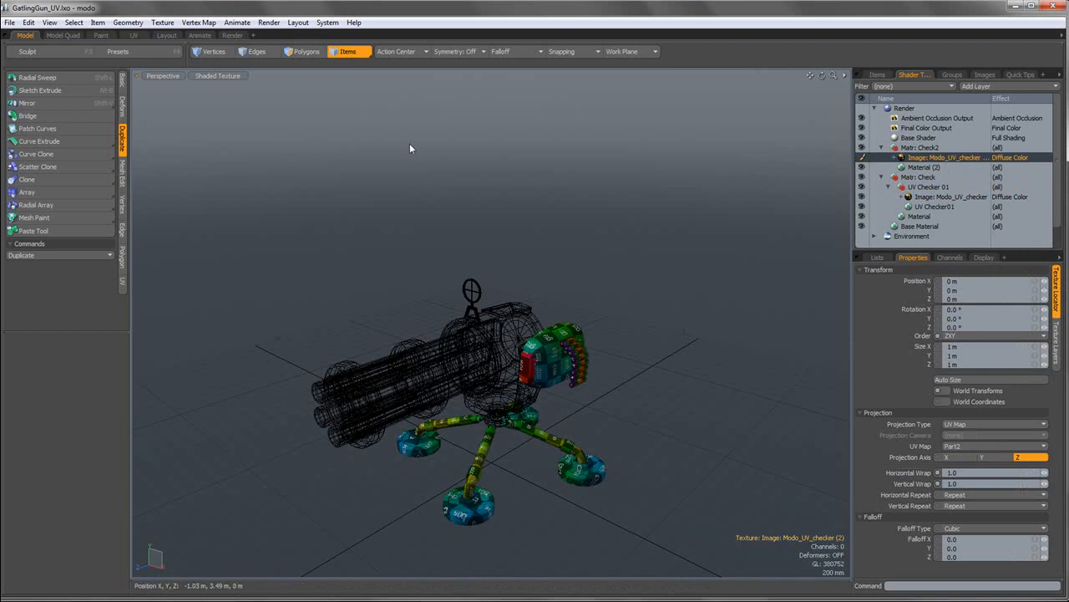
# Set the horizontal and vertical wrap to 3.0 for the checker images in both the Check2 and Check groups.
pyautogui.click(877, 74)
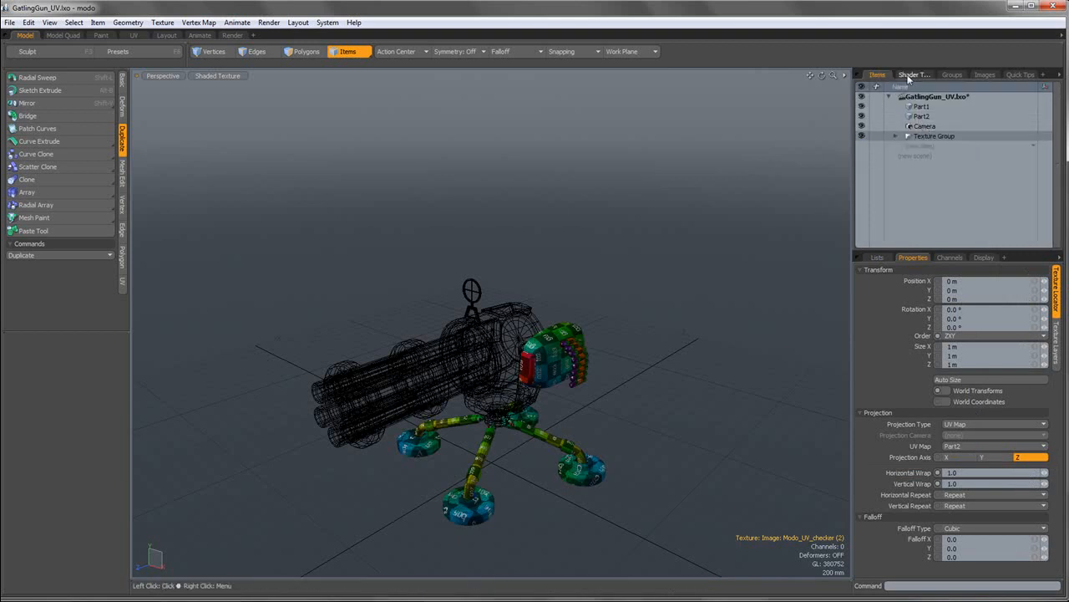
pyautogui.click(909, 77)
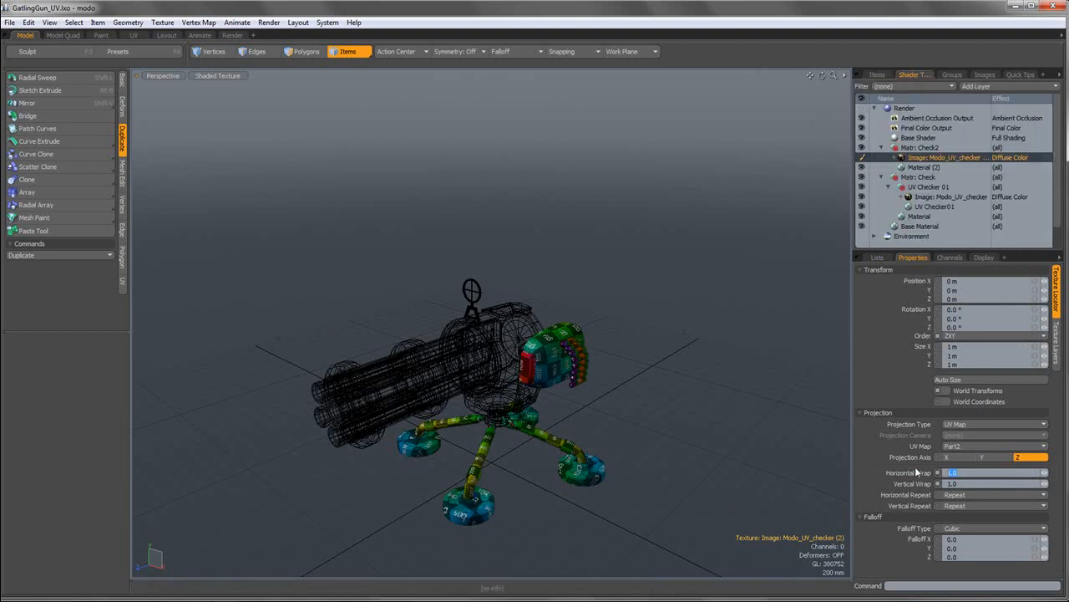
pyautogui.write('3')
pyautogui.press('Tab')
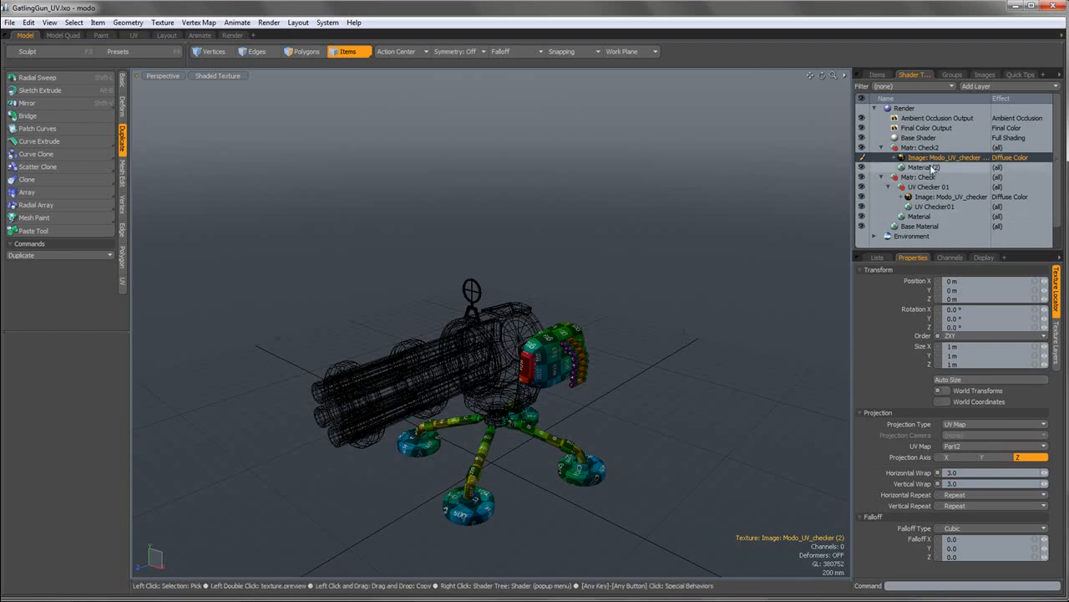
pyautogui.click(949, 197)
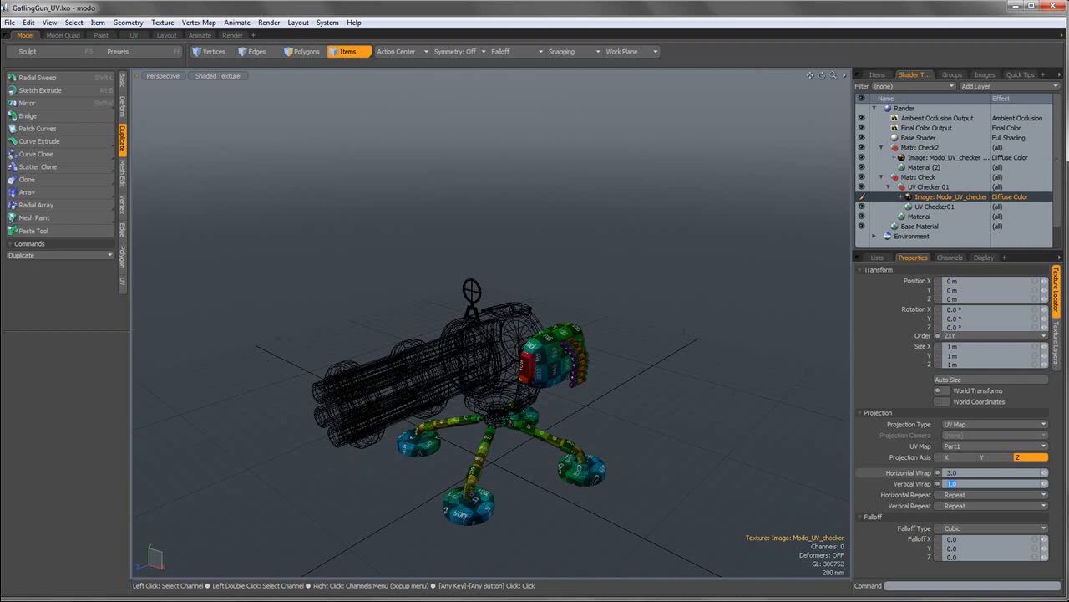
# Switch to the Render layout and collapse the Check2 and Check material groups in the shader tree.
pyautogui.click(214, 76)
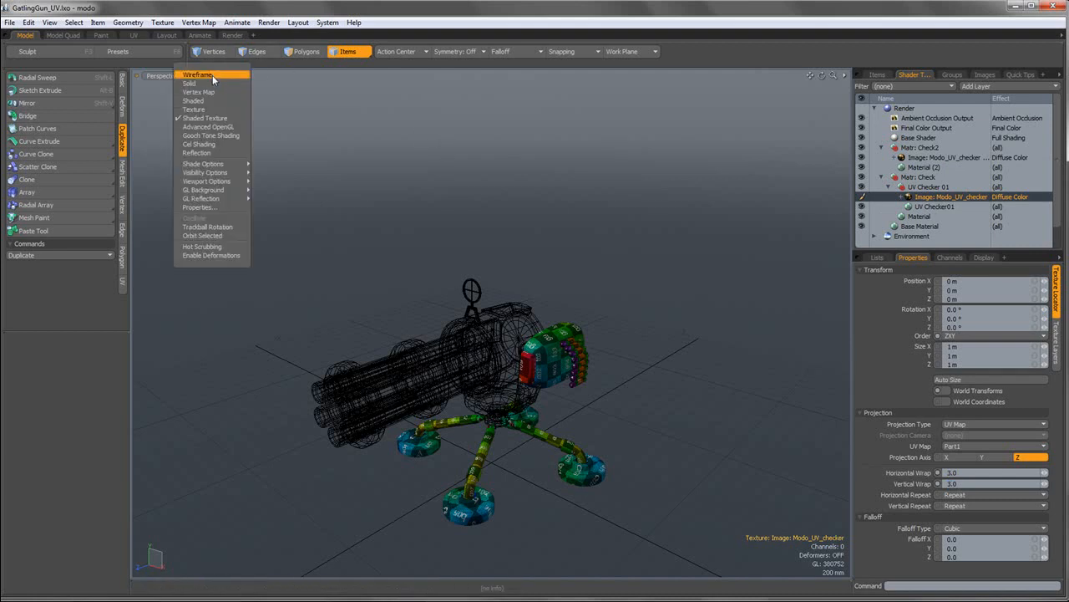
pyautogui.click(205, 118)
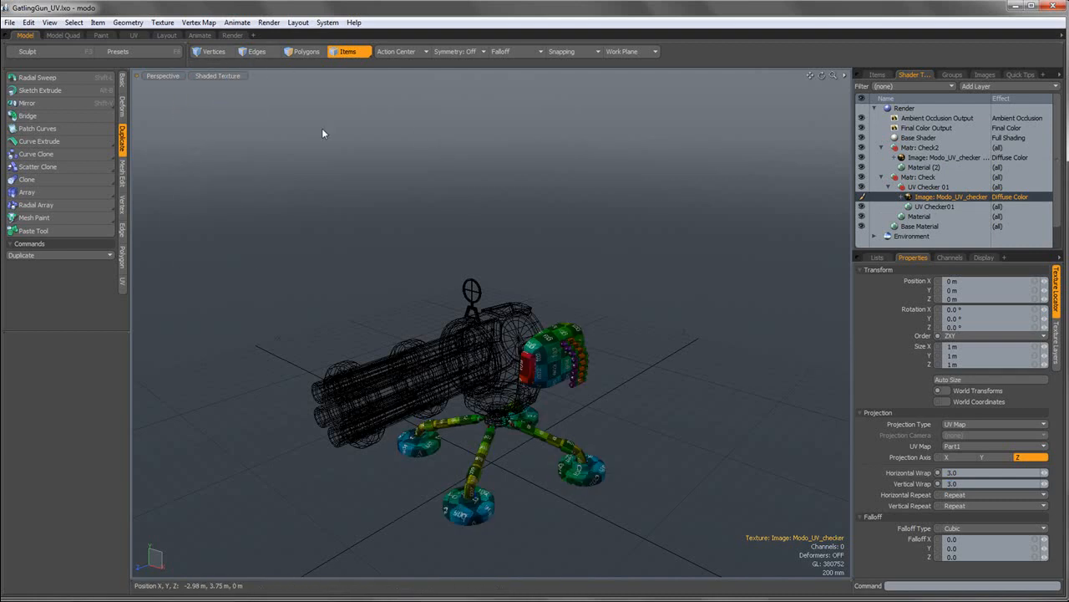
pyautogui.click(232, 35)
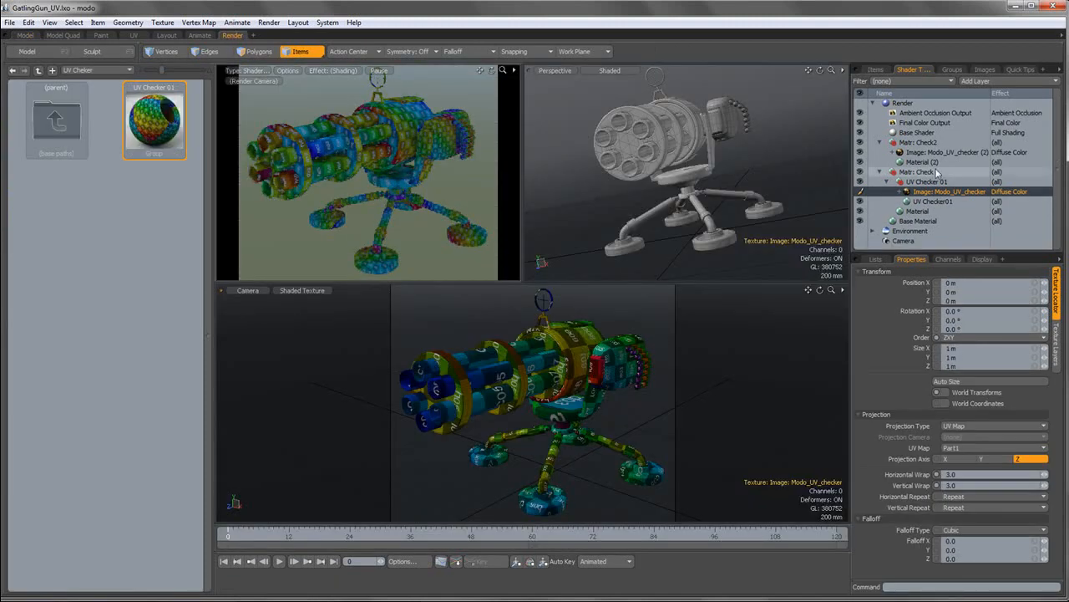
pyautogui.click(879, 142)
pyautogui.click(879, 152)
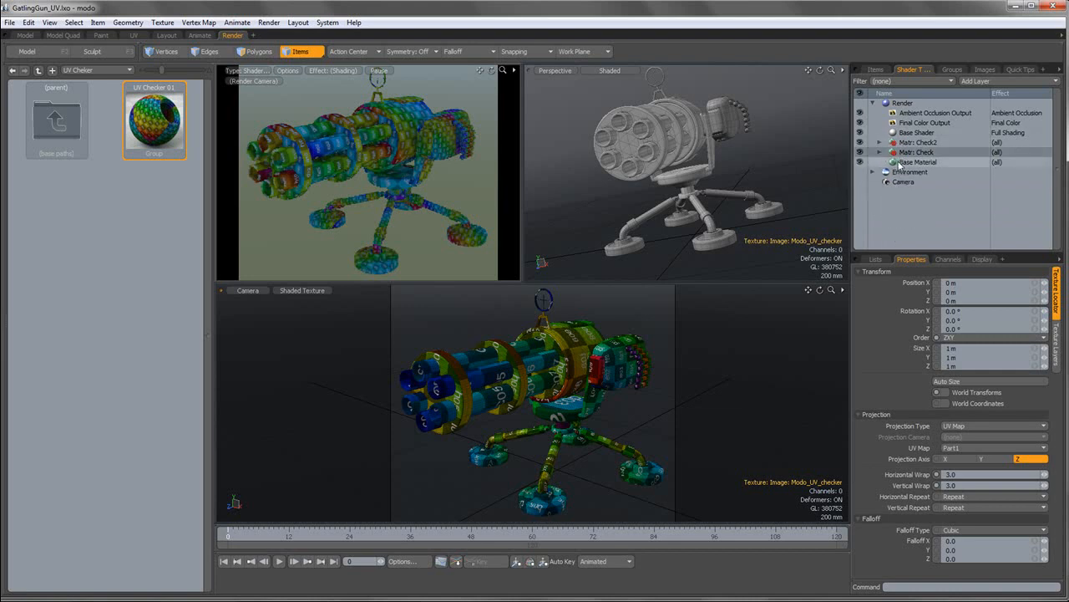
# Create a directional light in the scene.
pyautogui.click(98, 23)
pyautogui.moveTo(146, 49)
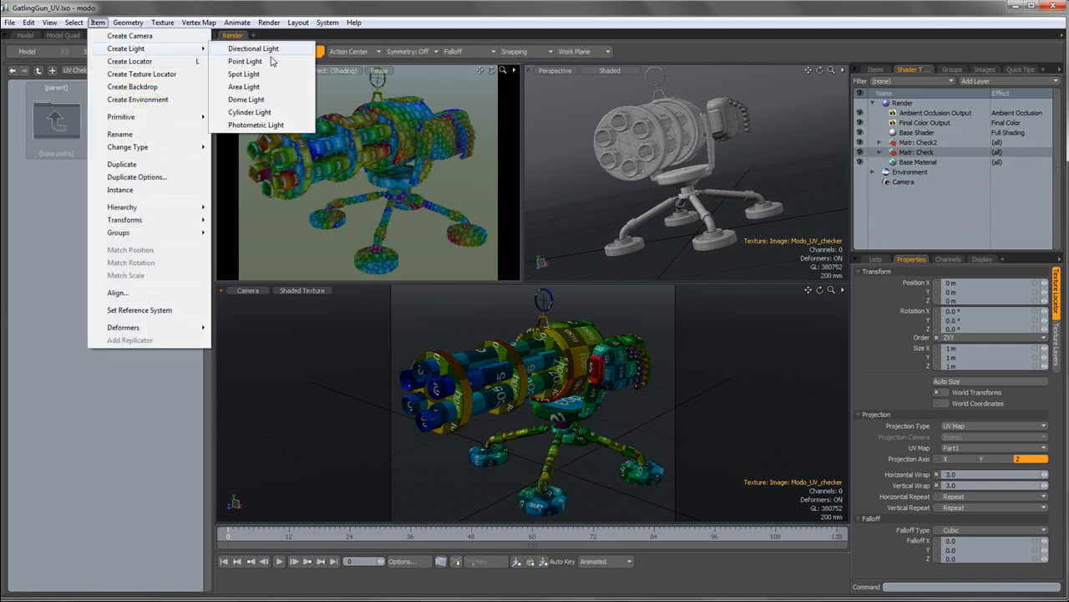
pyautogui.click(253, 48)
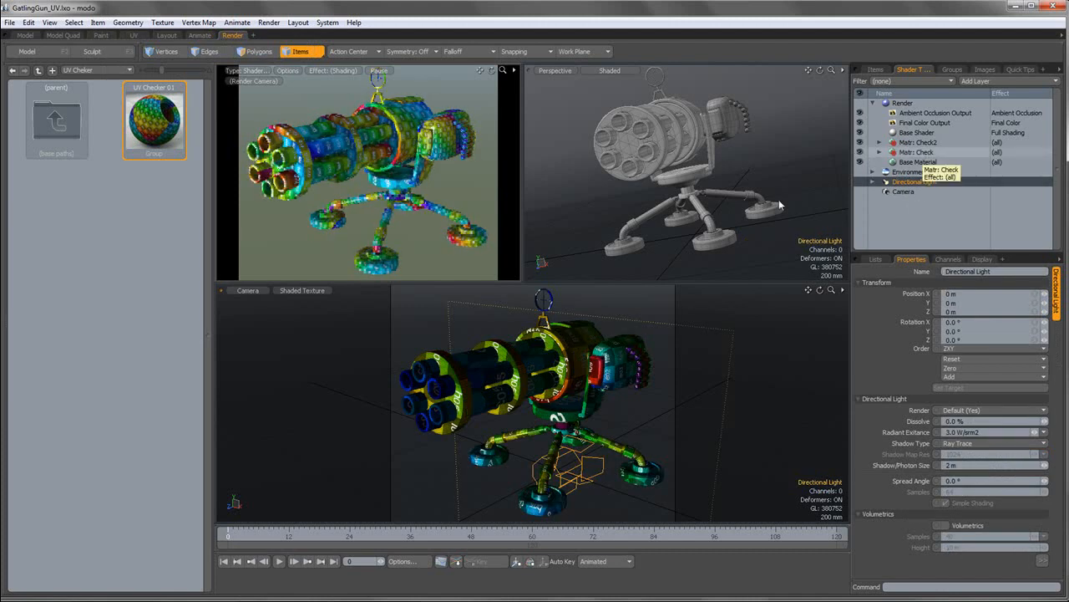
# Look through the directional light, frame Part1, and aim the light at the gun from above and to one side, pulled well back.
pyautogui.click(247, 290)
pyautogui.moveTo(250, 299)
pyautogui.click(309, 304)
pyautogui.click(516, 373)
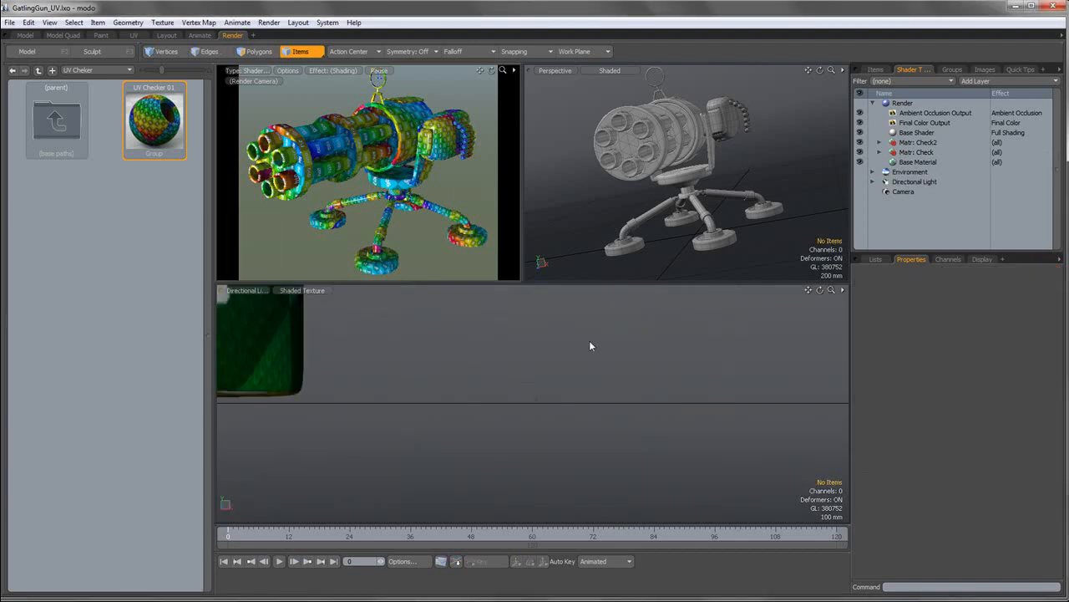
pyautogui.click(875, 70)
pyautogui.click(918, 103)
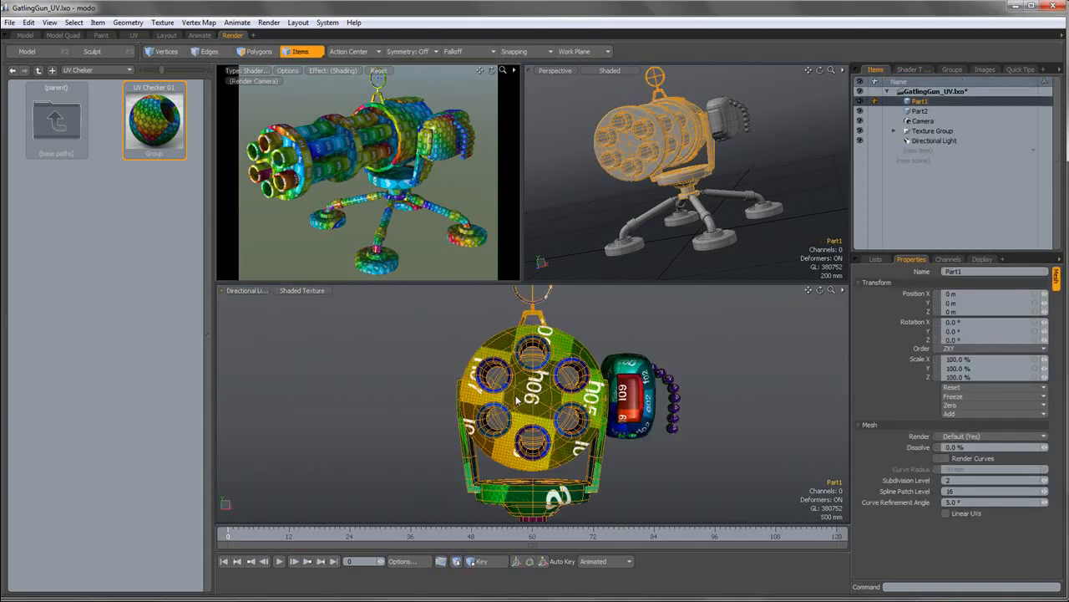
pyautogui.keyDown('alt'); pyautogui.moveTo(497, 424); pyautogui.dragTo(589, 407); pyautogui.keyUp('alt')
pyautogui.scroll(-7, 589, 407)
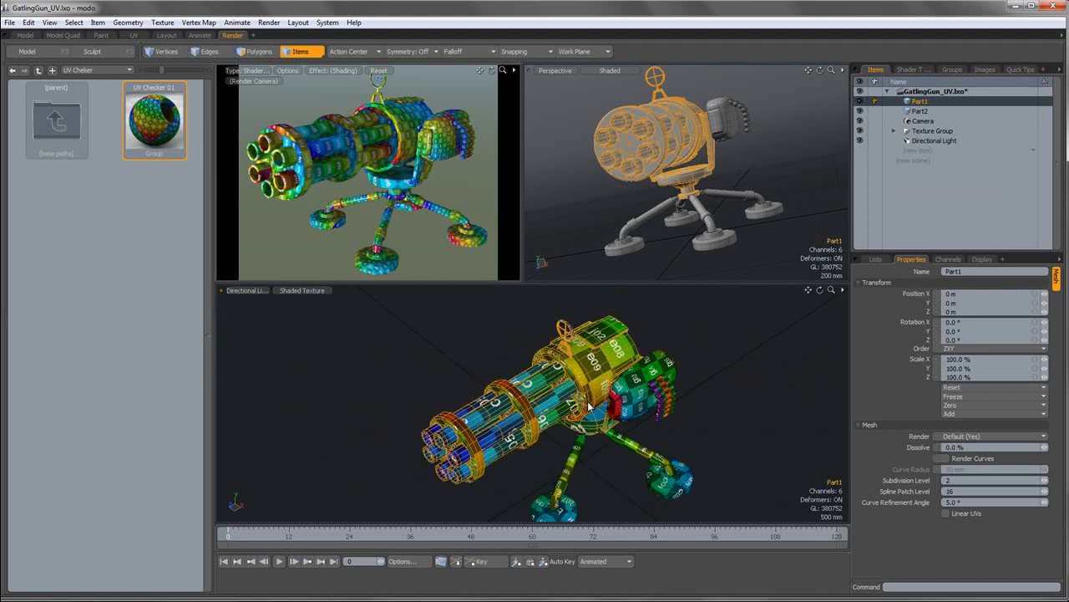
pyautogui.scroll(-1, 589, 407)
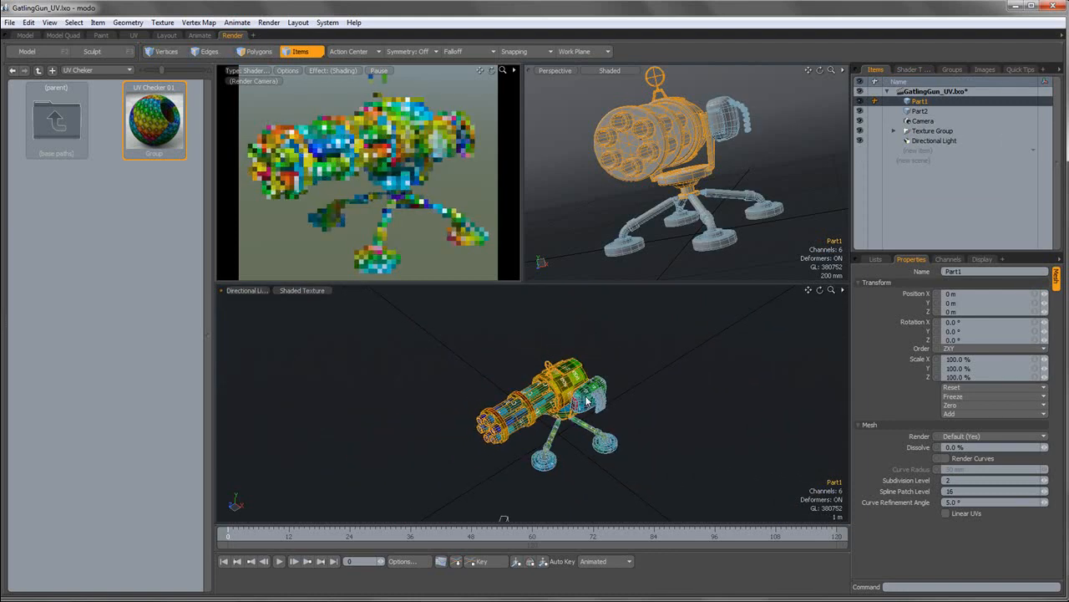
# Set the diffuse amount of the material in the Check2 group to 50%.
pyautogui.click(912, 70)
pyautogui.click(879, 142)
pyautogui.click(922, 162)
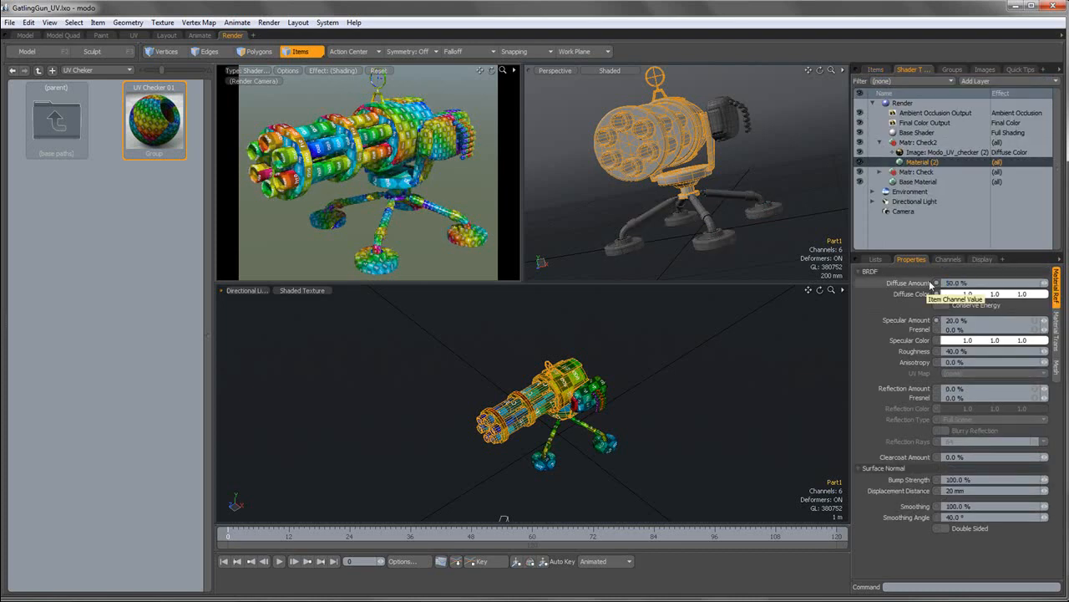
pyautogui.press('Tab')
pyautogui.click(957, 389)
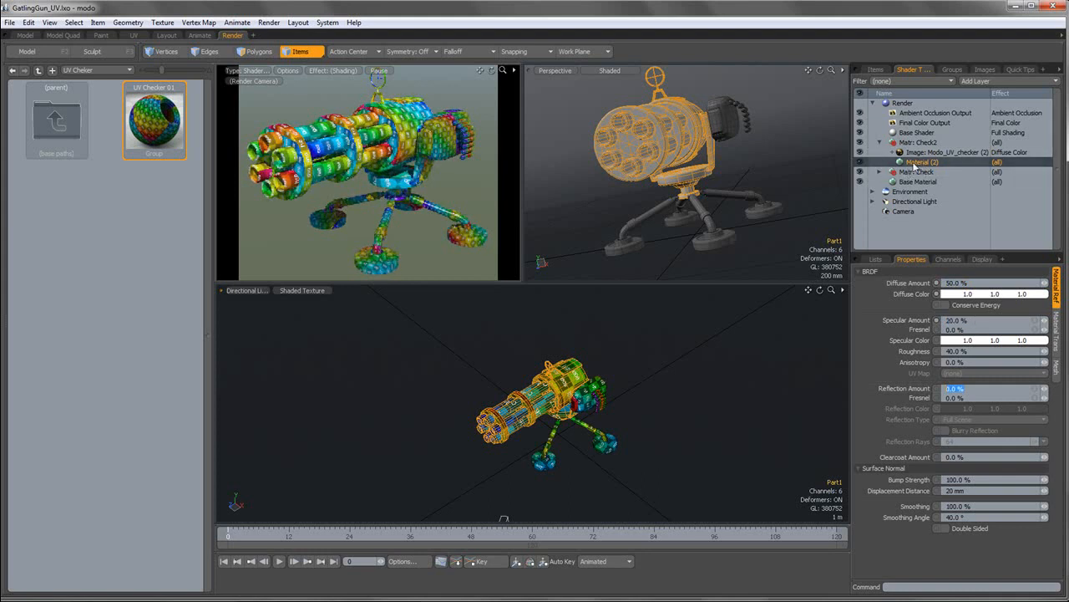
# Copy the Check2 group's material and paste its settings onto the UV Checker01 material in the Check group.
pyautogui.rightClick(913, 164)
pyautogui.click(893, 203)
pyautogui.click(880, 172)
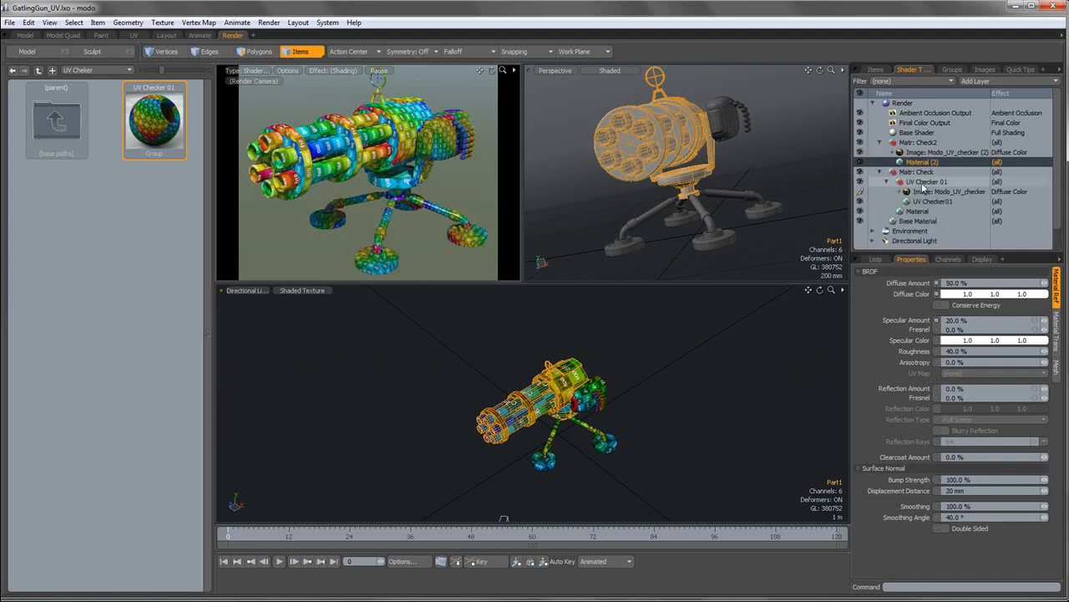
pyautogui.click(913, 201)
pyautogui.rightClick(912, 202)
pyautogui.click(893, 249)
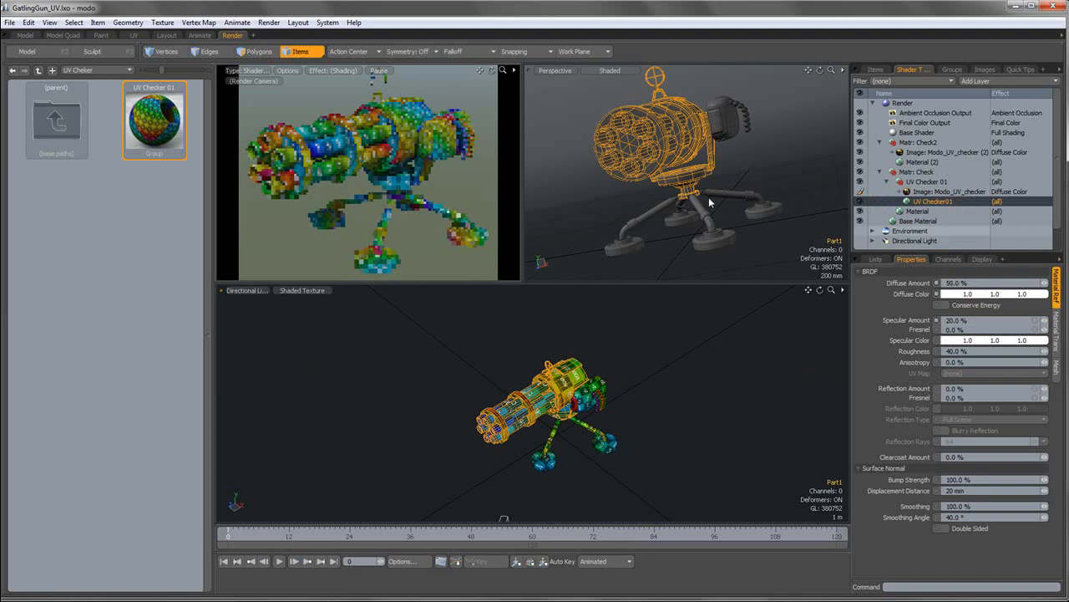
# Render the current frame of the gatling gun with the checker materials.
pyautogui.click(387, 177)
pyautogui.click(269, 23)
pyautogui.click(285, 35)
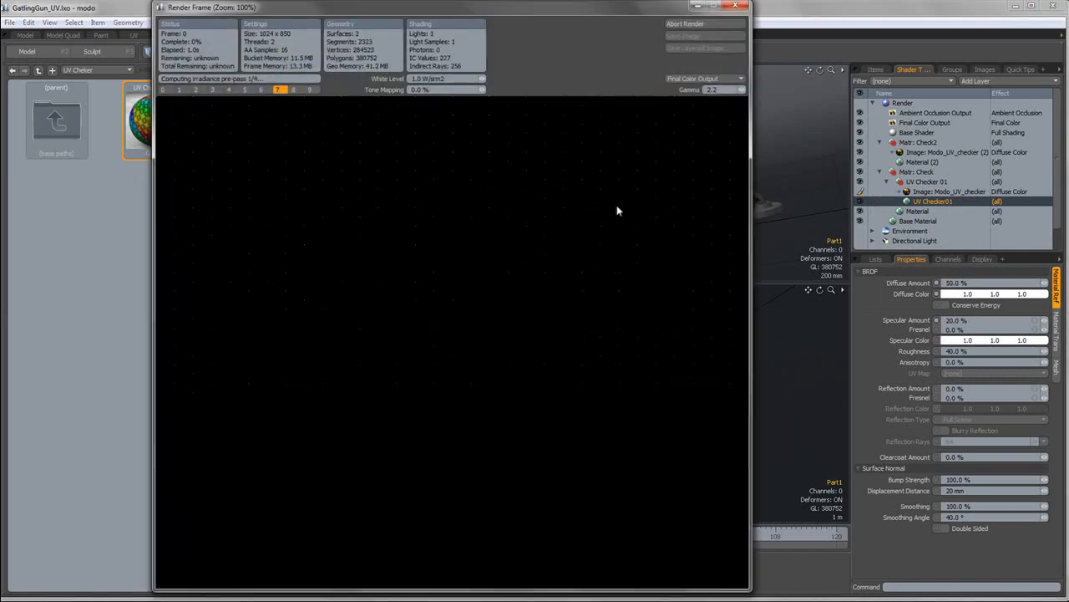